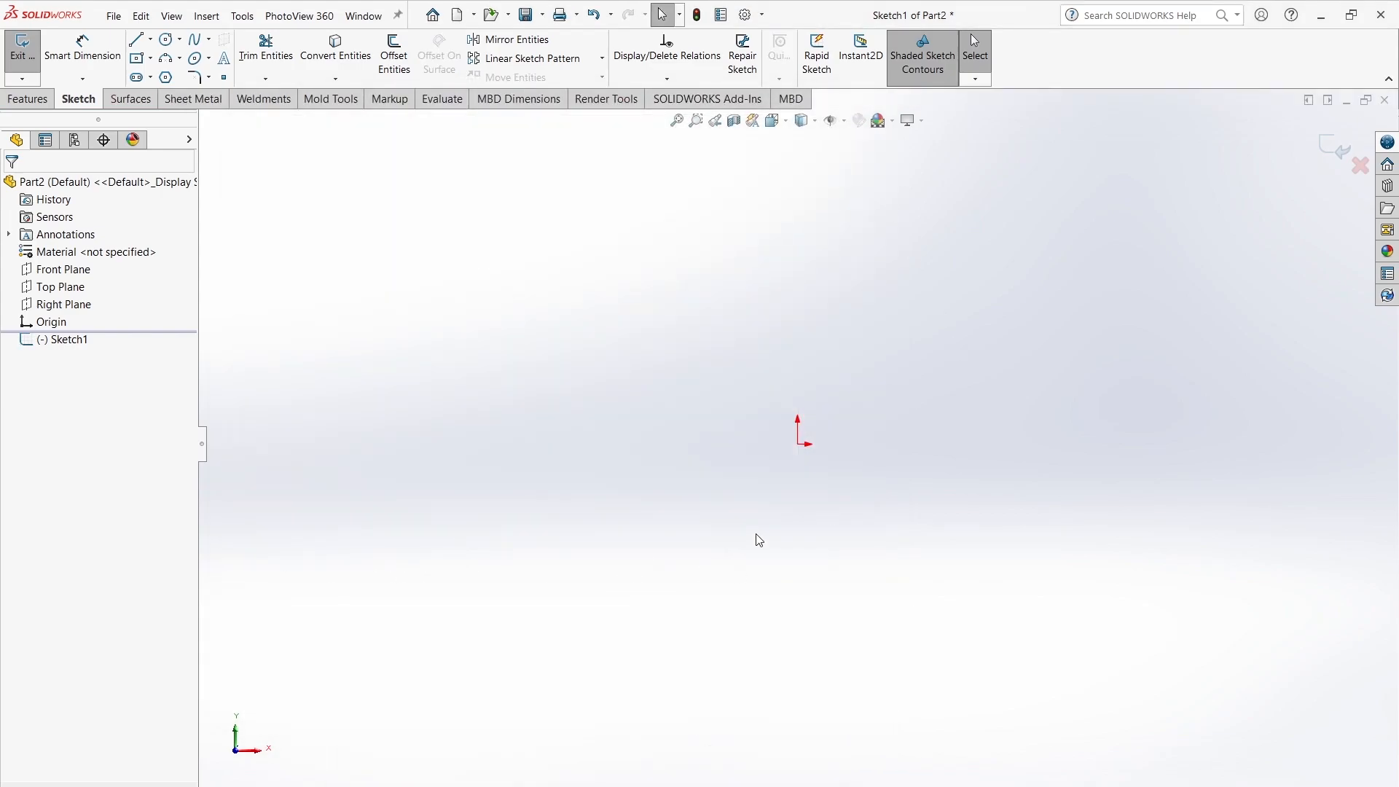
right_click_drag(760, 540, 809, 510)
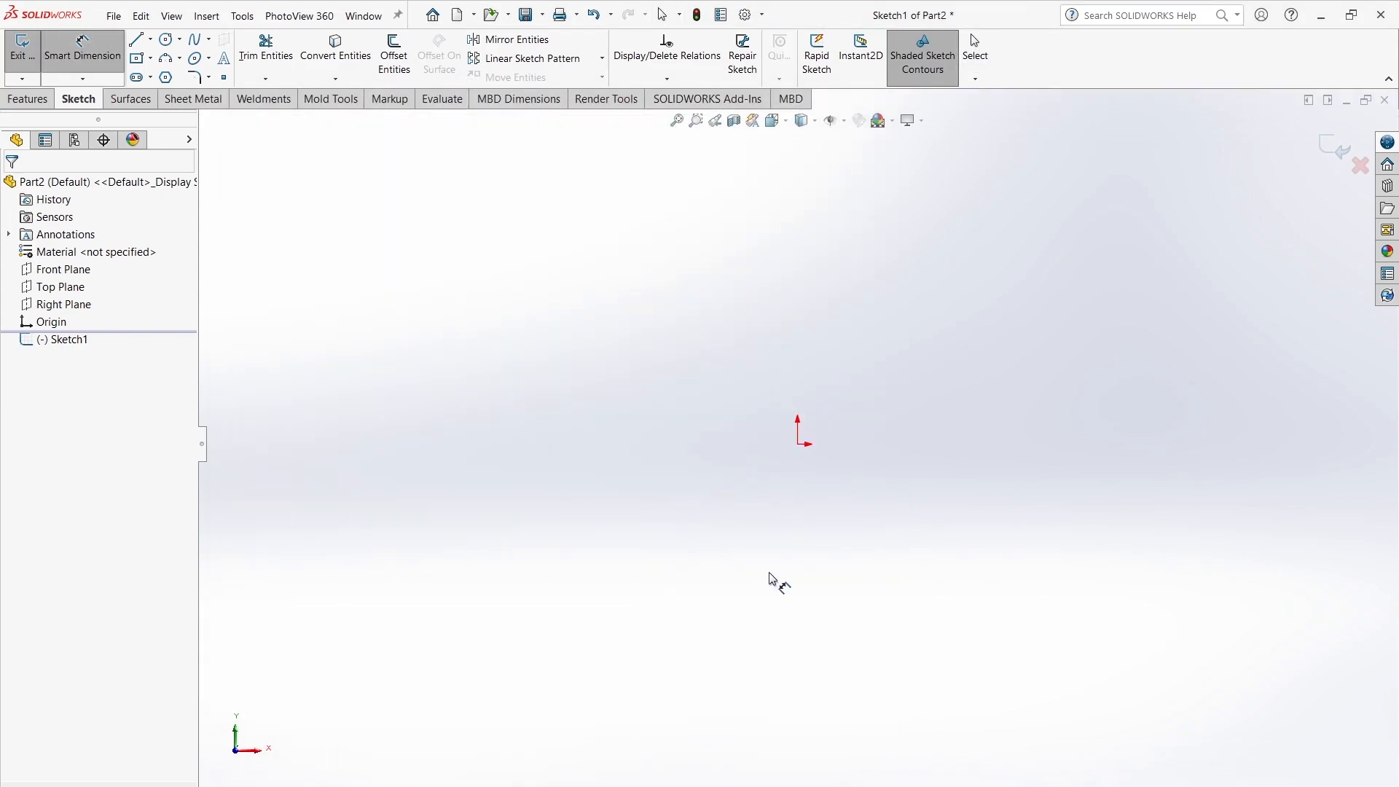
mouse_move(773, 561)
right_mouse_down()
mouse_move(794, 565)
mouse_move(780, 559)
mouse_move(796, 597)
mouse_move(765, 569)
mouse_move(702, 563)
right_mouse_up()
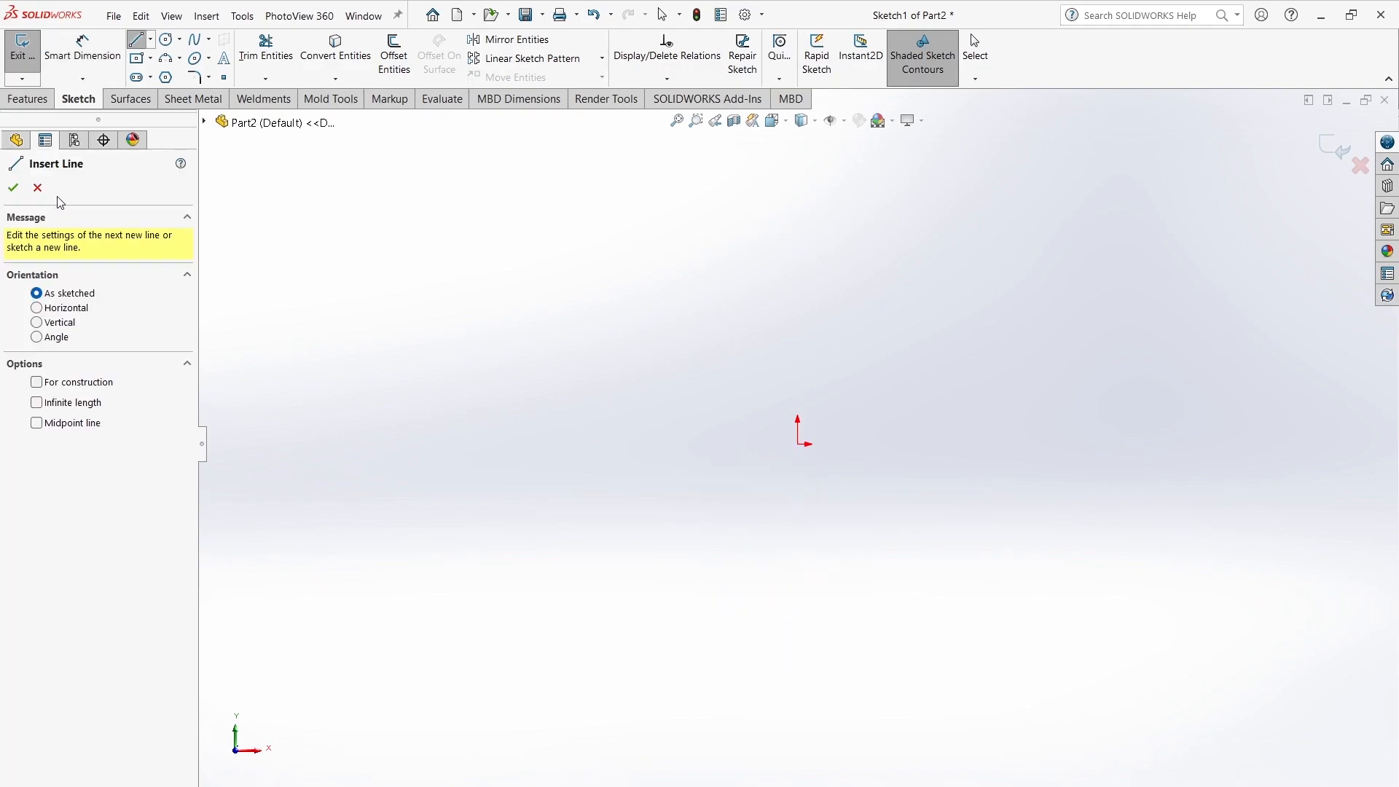
left_click(37, 187)
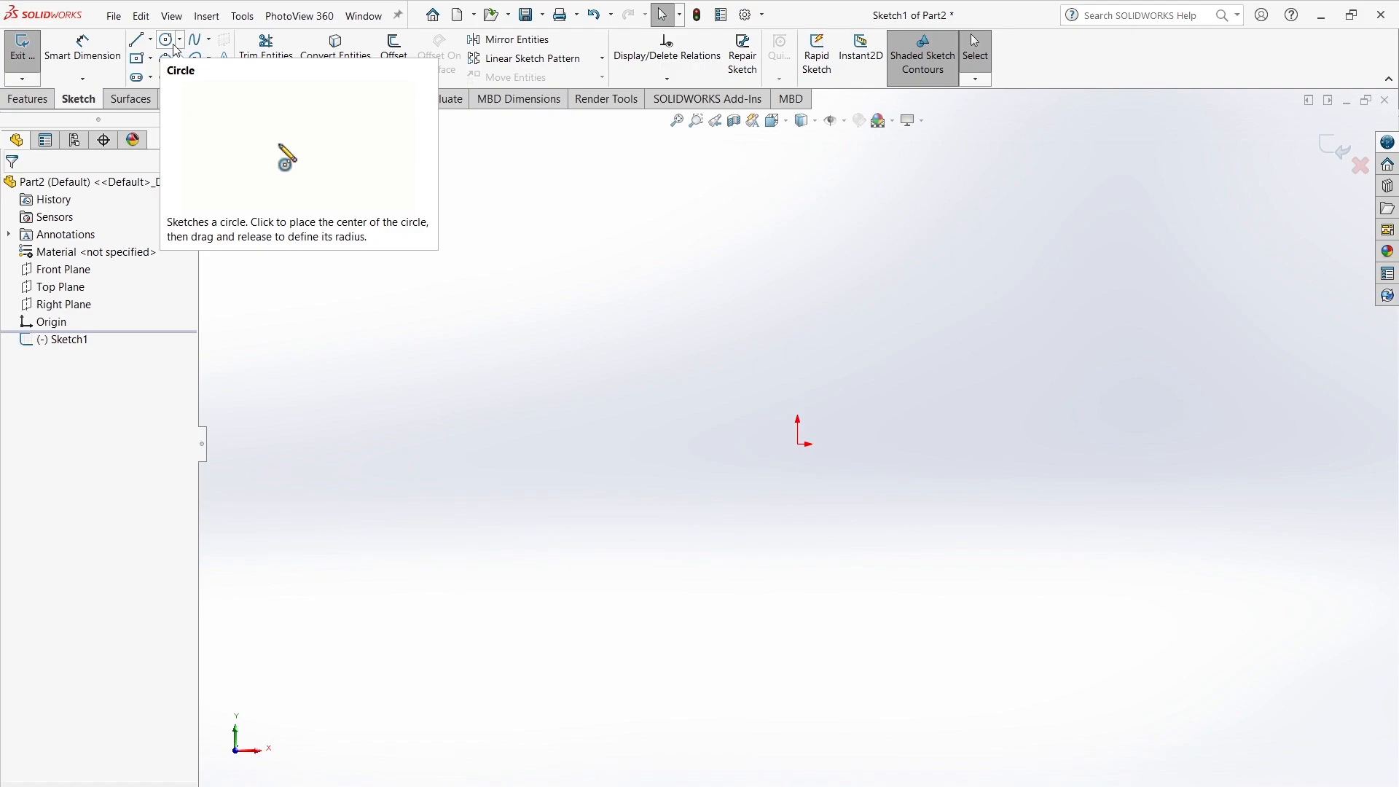
Step: Sketch a closed rectangular line profile from the origin, its upper edge split into three segments, the outermost about 0.162 m long
mouse_move(938, 529)
right_mouse_down()
mouse_move(909, 542)
mouse_move(400, 543)
right_mouse_up()
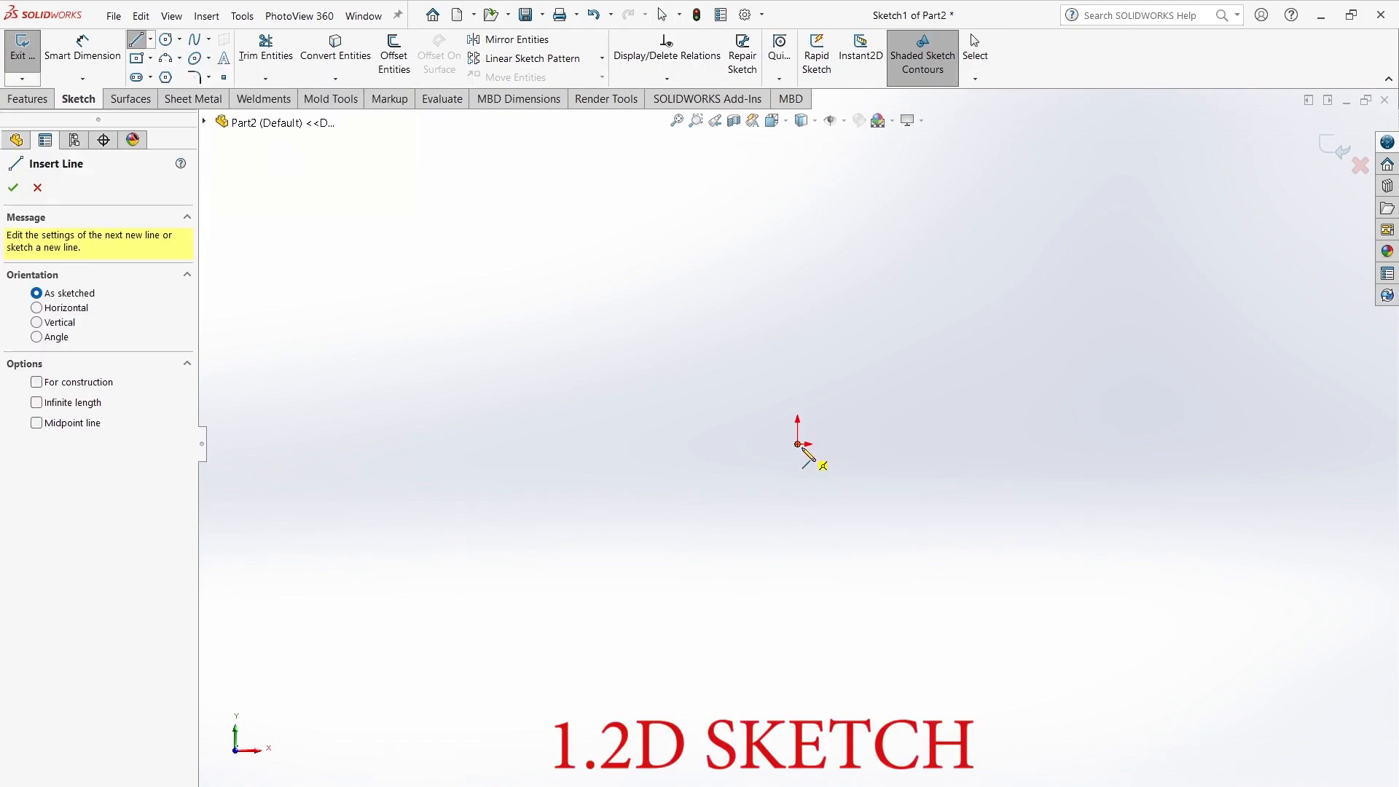
left_click(797, 444)
left_click(797, 326)
left_click(946, 326)
scroll(956, 375, "up", 4)
left_click(932, 396)
left_click(1131, 396)
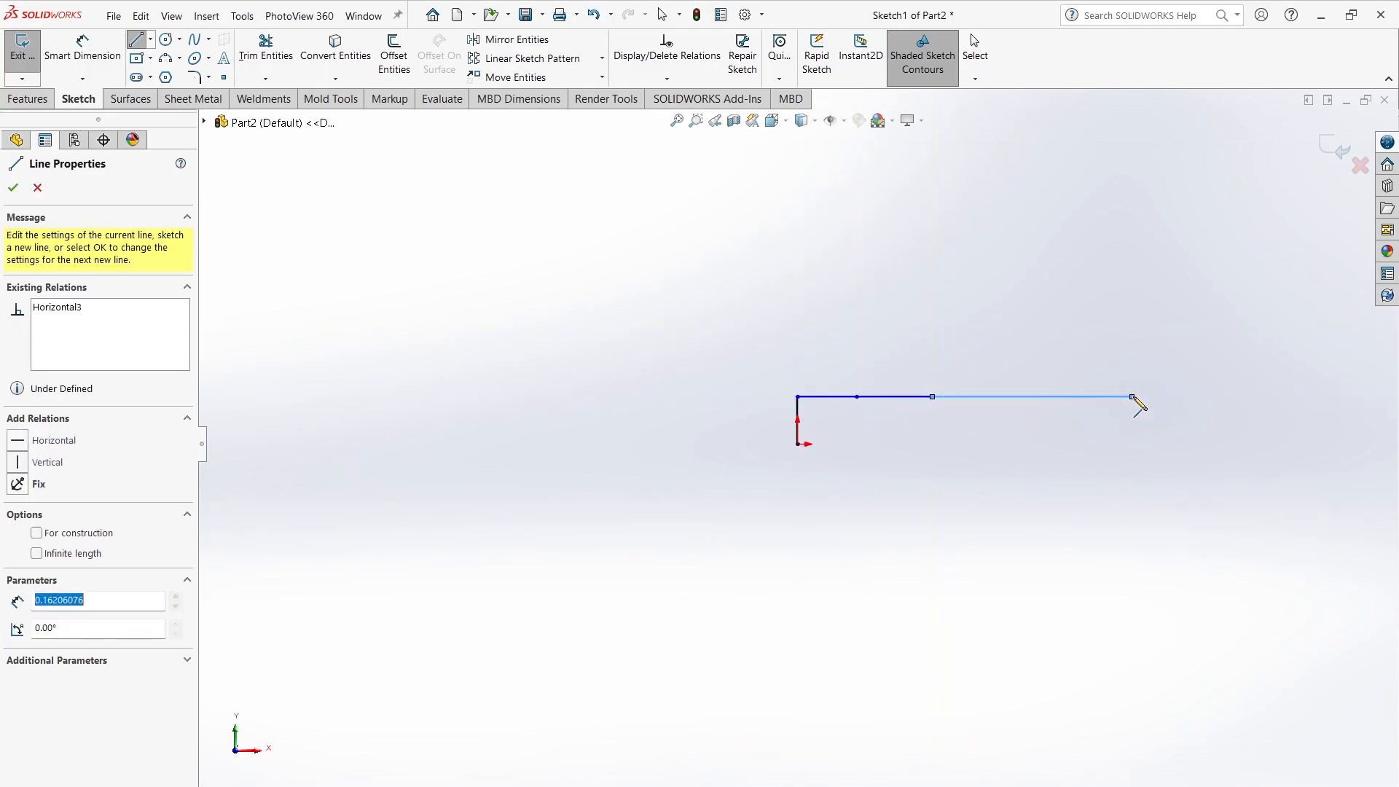
left_click(1131, 444)
left_click(798, 443)
key("Escape")
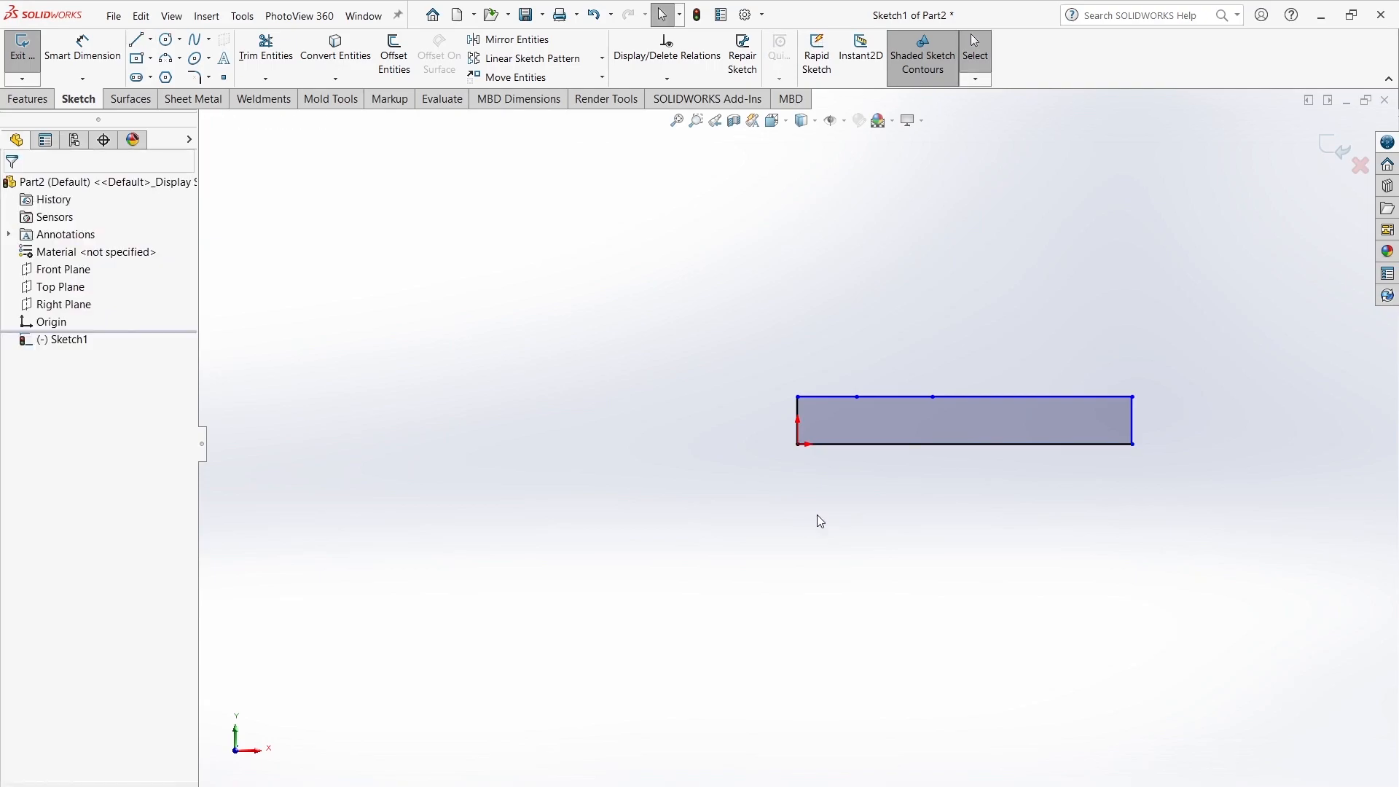
Step: Replace the middle segment of the profile's upper edge with an inward-curving 90° three-point arc of about 0.04 m radius
left_click(894, 397)
key("Delete")
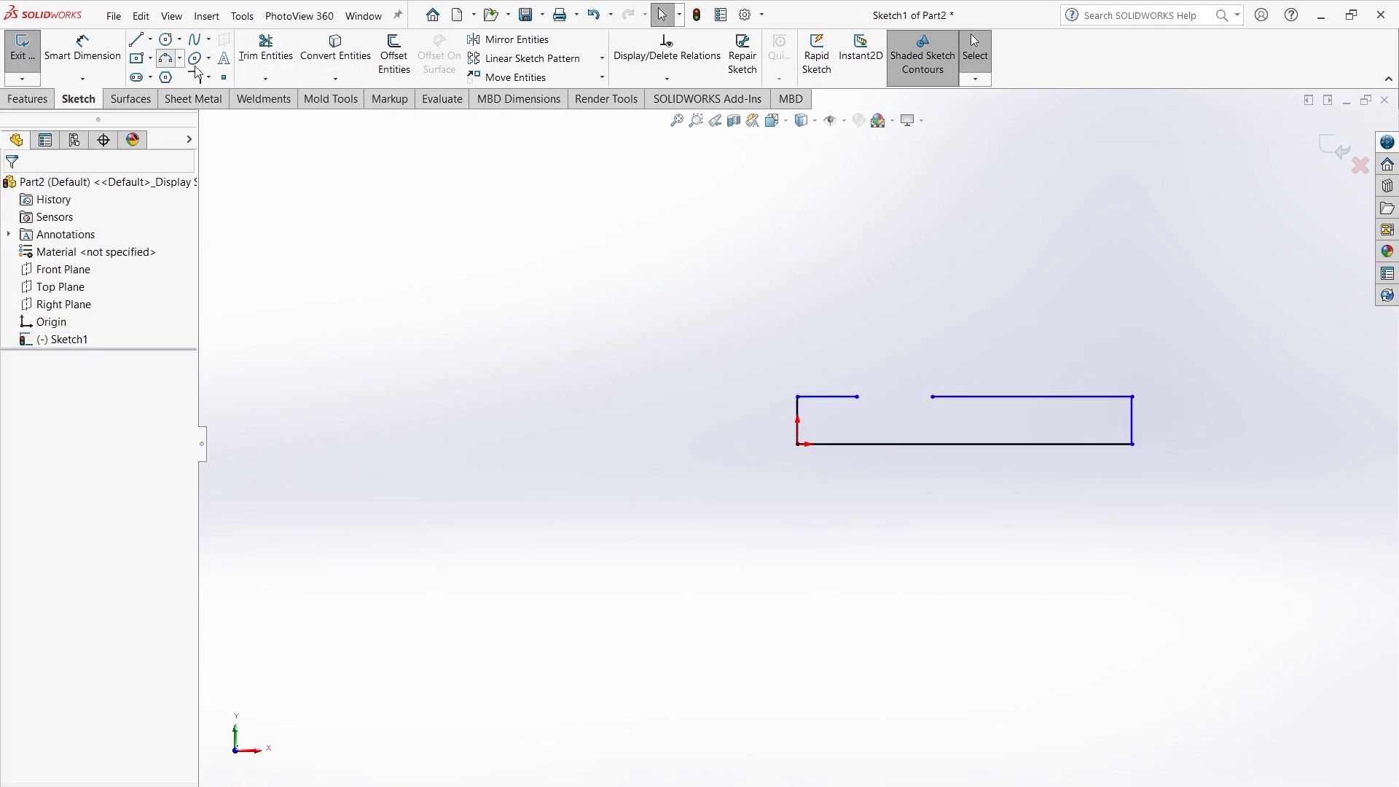
left_click(170, 61)
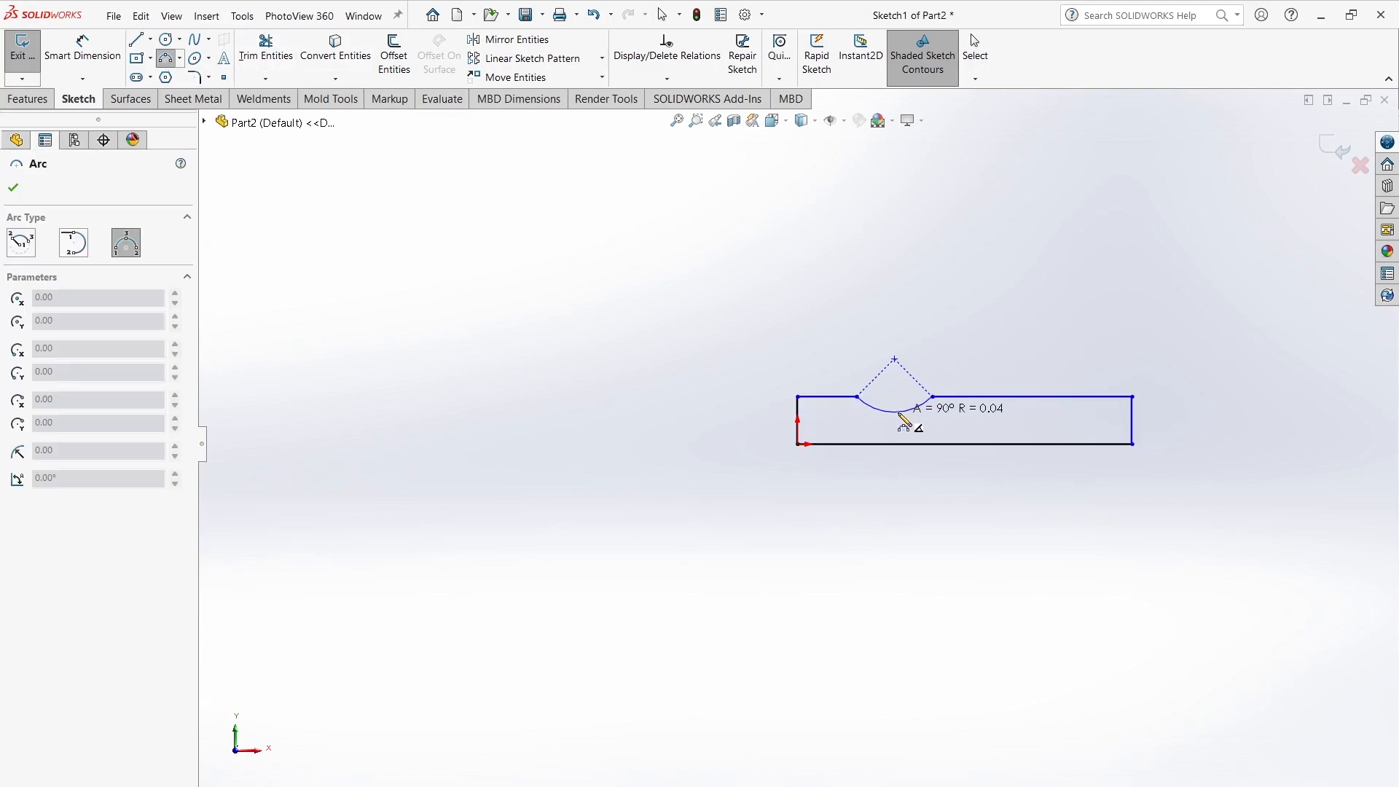
left_click(904, 421)
left_click(972, 44)
Step: Revolve the profile 360° around its long lower edge
left_click(27, 99)
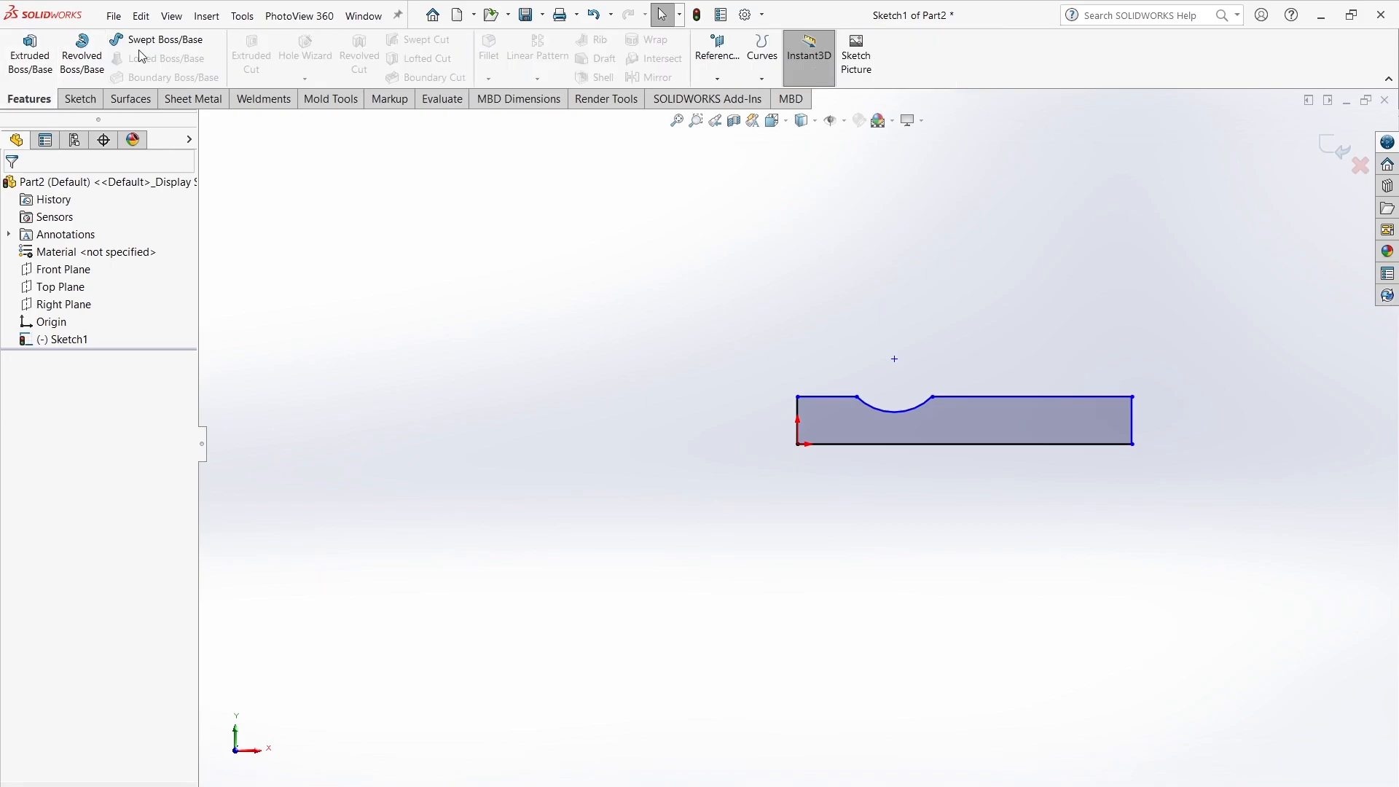
left_click(82, 54)
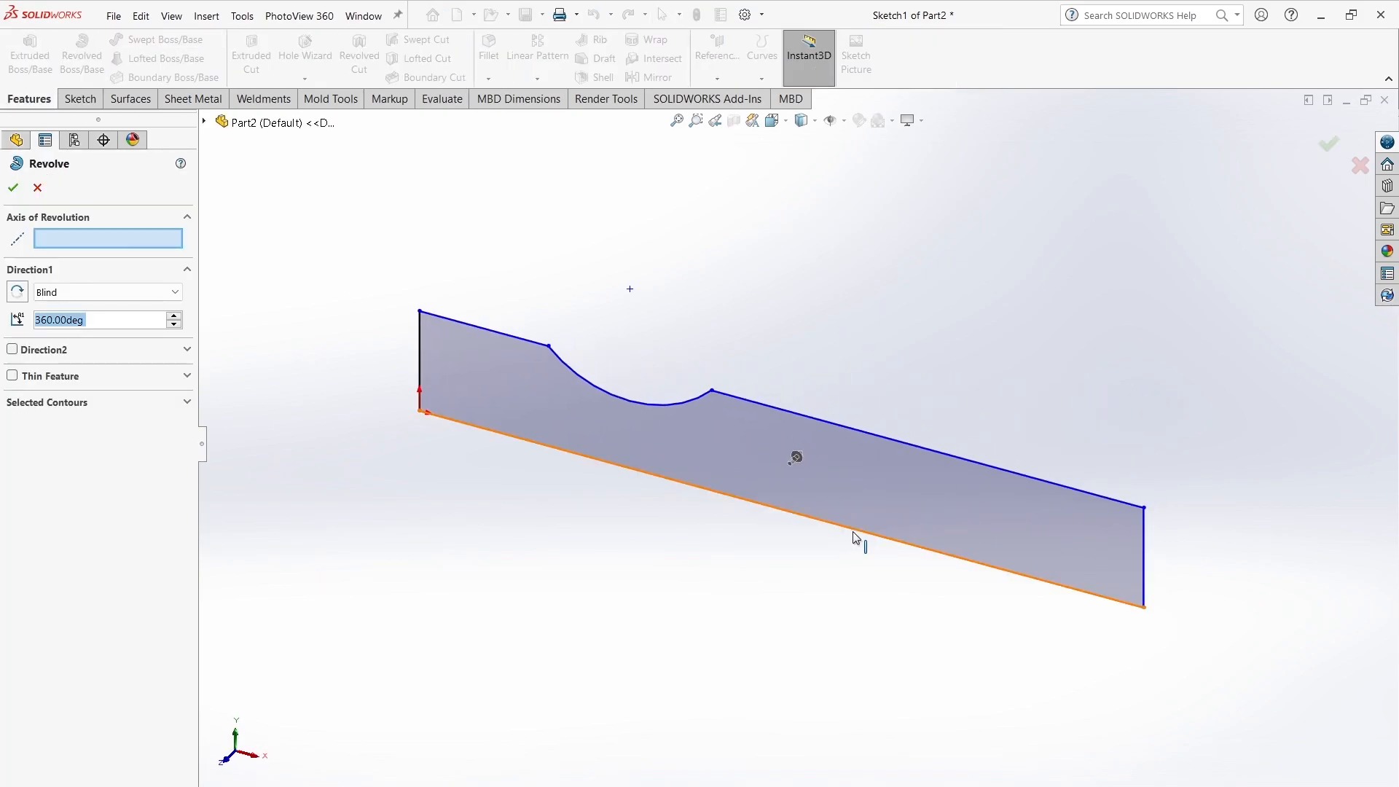
left_click(856, 538)
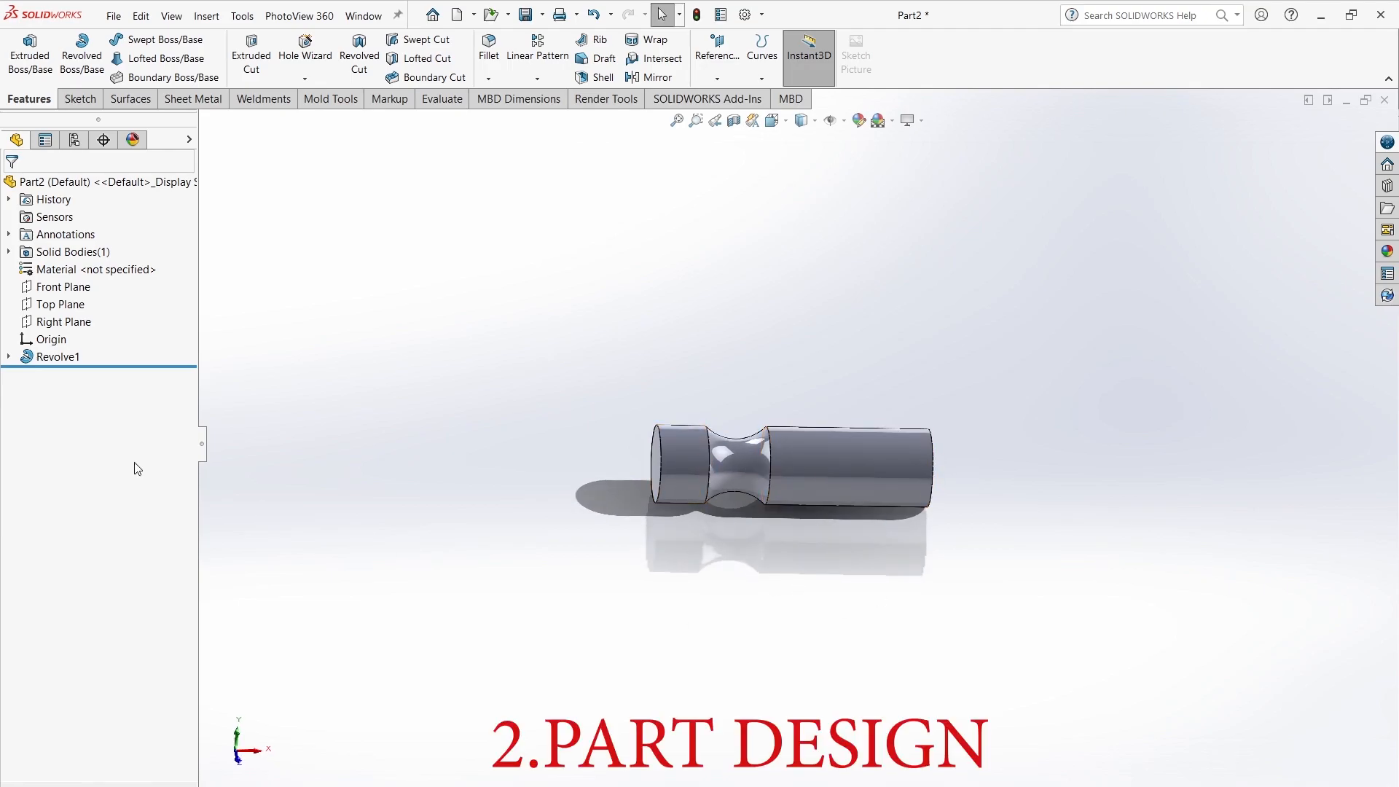
Step: Edit the revolve's sketch and stretch the profile's far end outward to lengthen the longer section of the handle
left_click(8, 357)
left_click(73, 374)
left_click(129, 328)
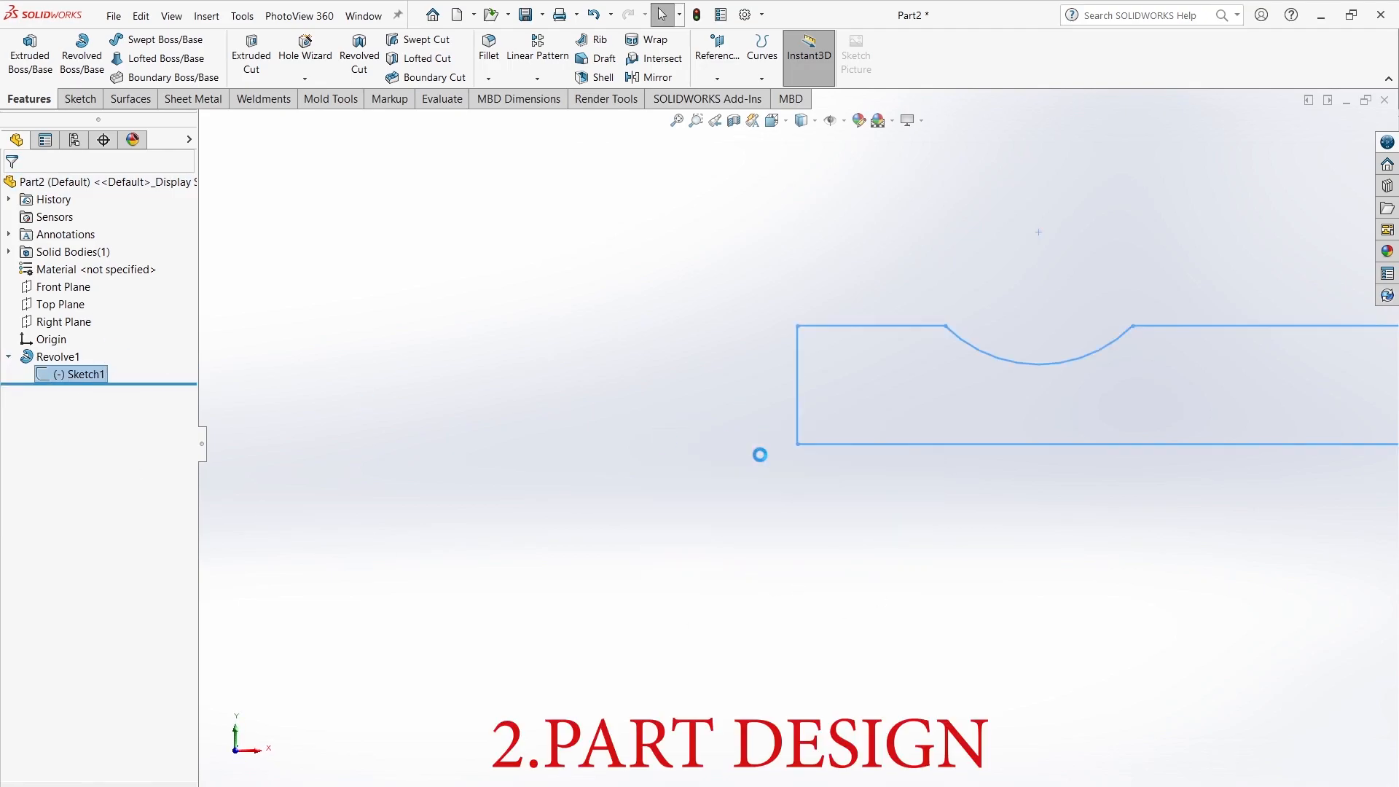
left_click_drag(1104, 438, 1173, 437)
left_click(1343, 152)
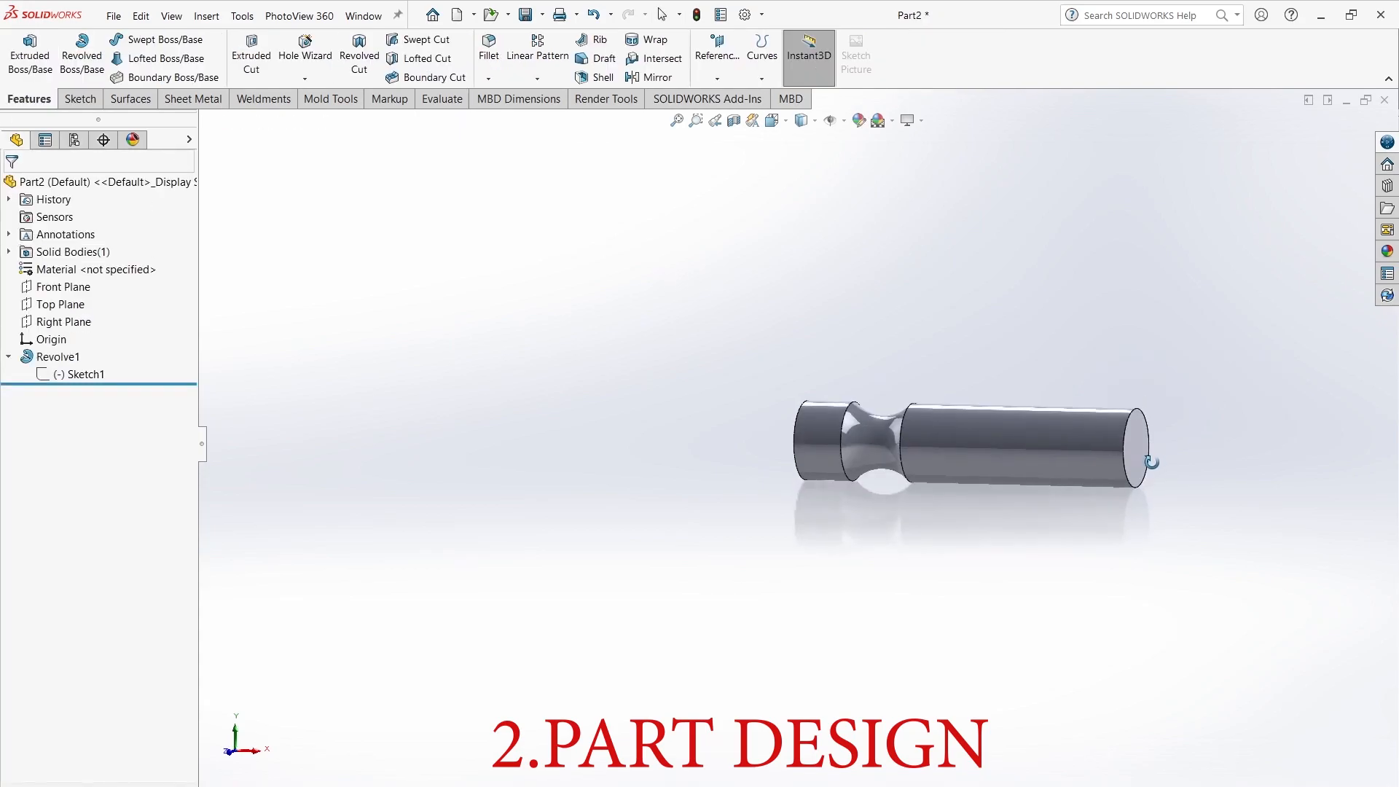
Step: Fillet the edge of the end face on the longer section of the handle
left_click(1082, 448)
middle_click_drag(1100, 536, 1210, 557)
left_click(13, 188)
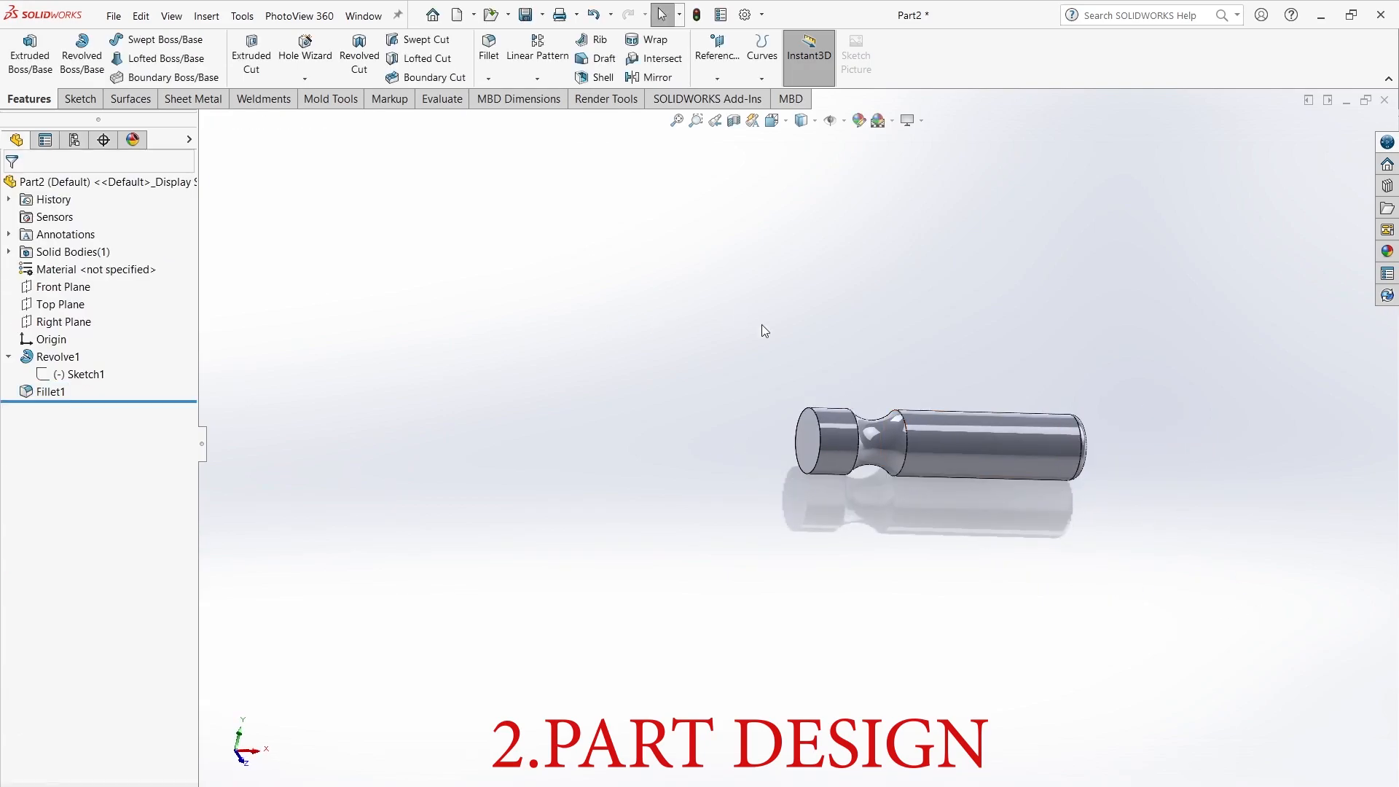
Step: Sketch a circle of about 0.0067 m radius on the short section's end face, centred on the topmost point of its outline
middle_click_drag(739, 312, 792, 471)
left_click(794, 467)
left_click(867, 408)
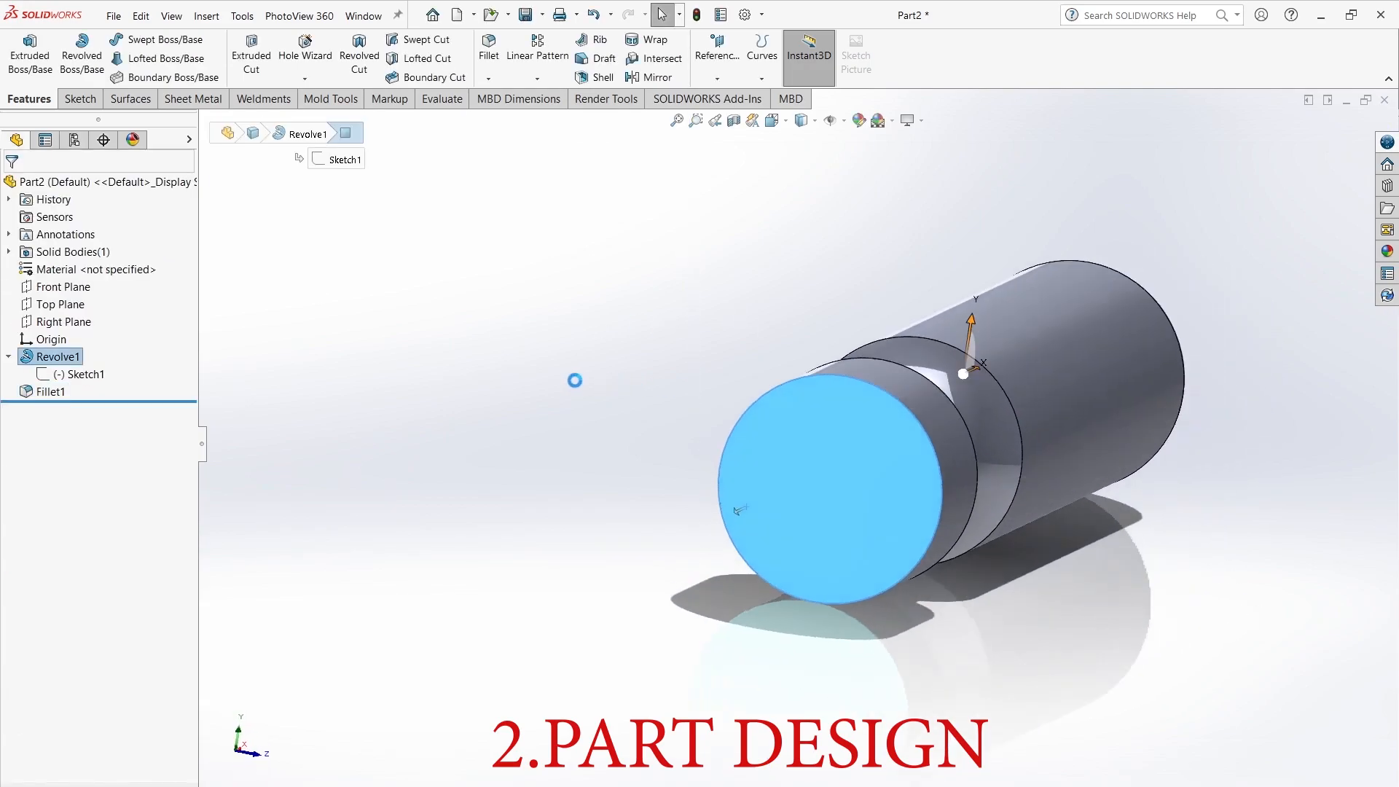
key("c")
left_click(824, 342)
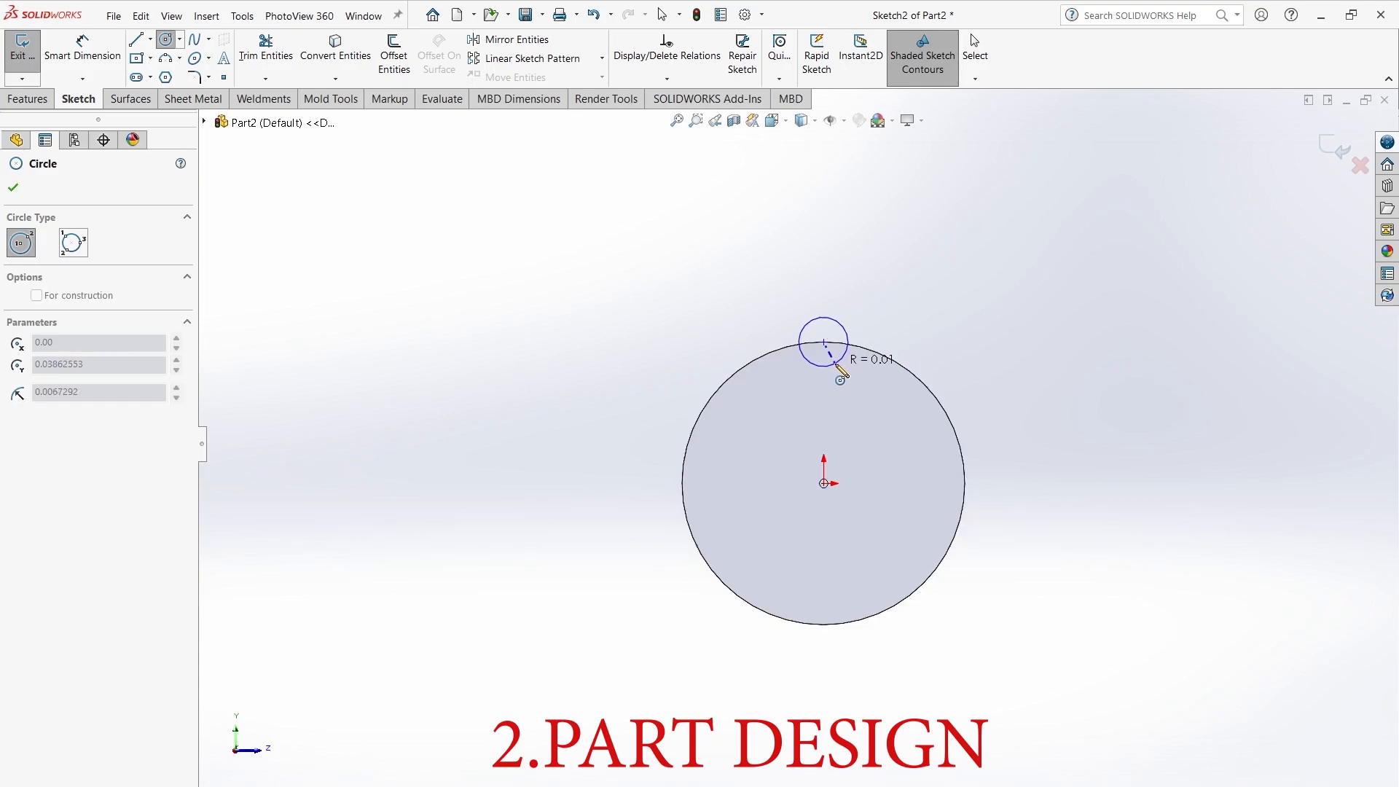
left_click(836, 364)
left_click(13, 189)
Step: Cut-extrude the small circle with a blind depth of 0.327 m to make a groove along the handle
left_click(27, 99)
left_click(251, 57)
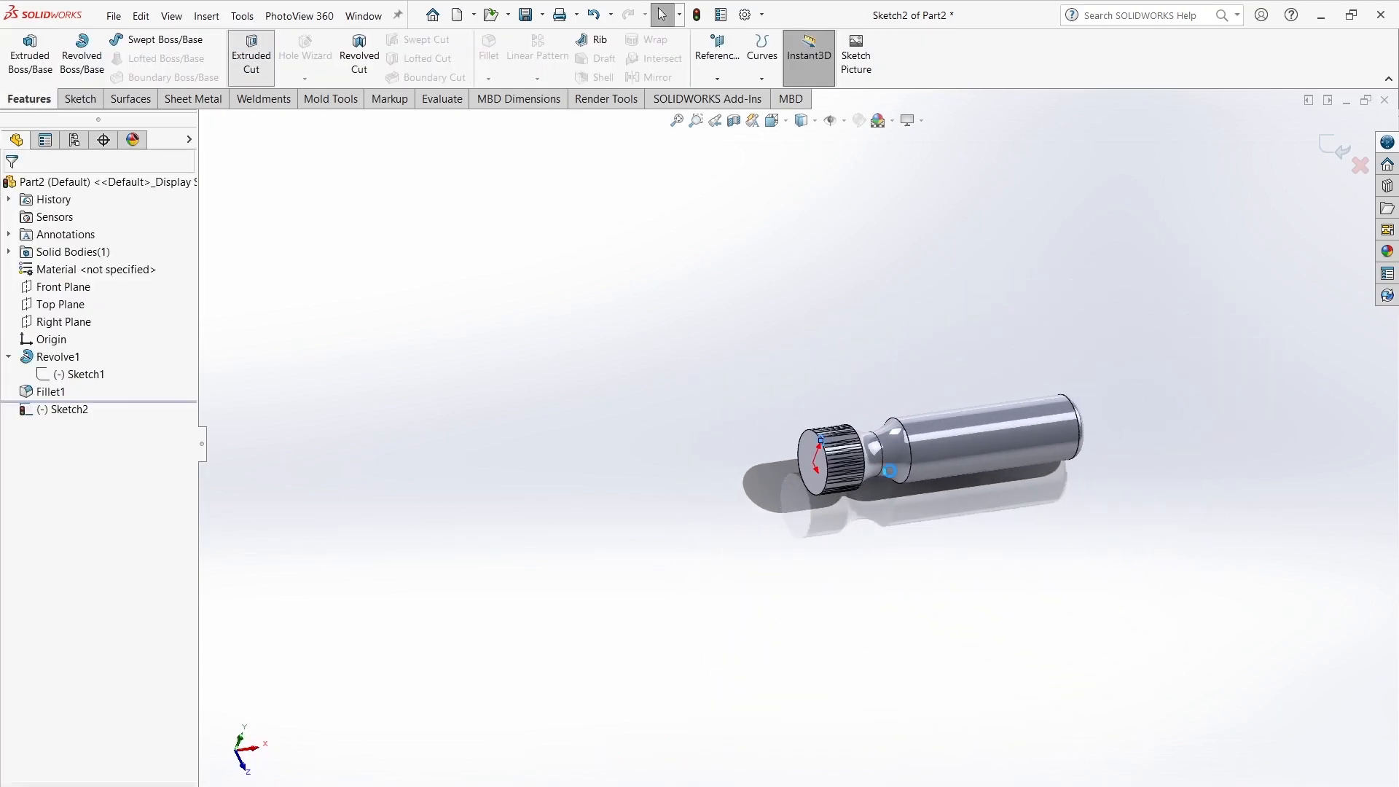
left_click_drag(1272, 401, 1322, 373)
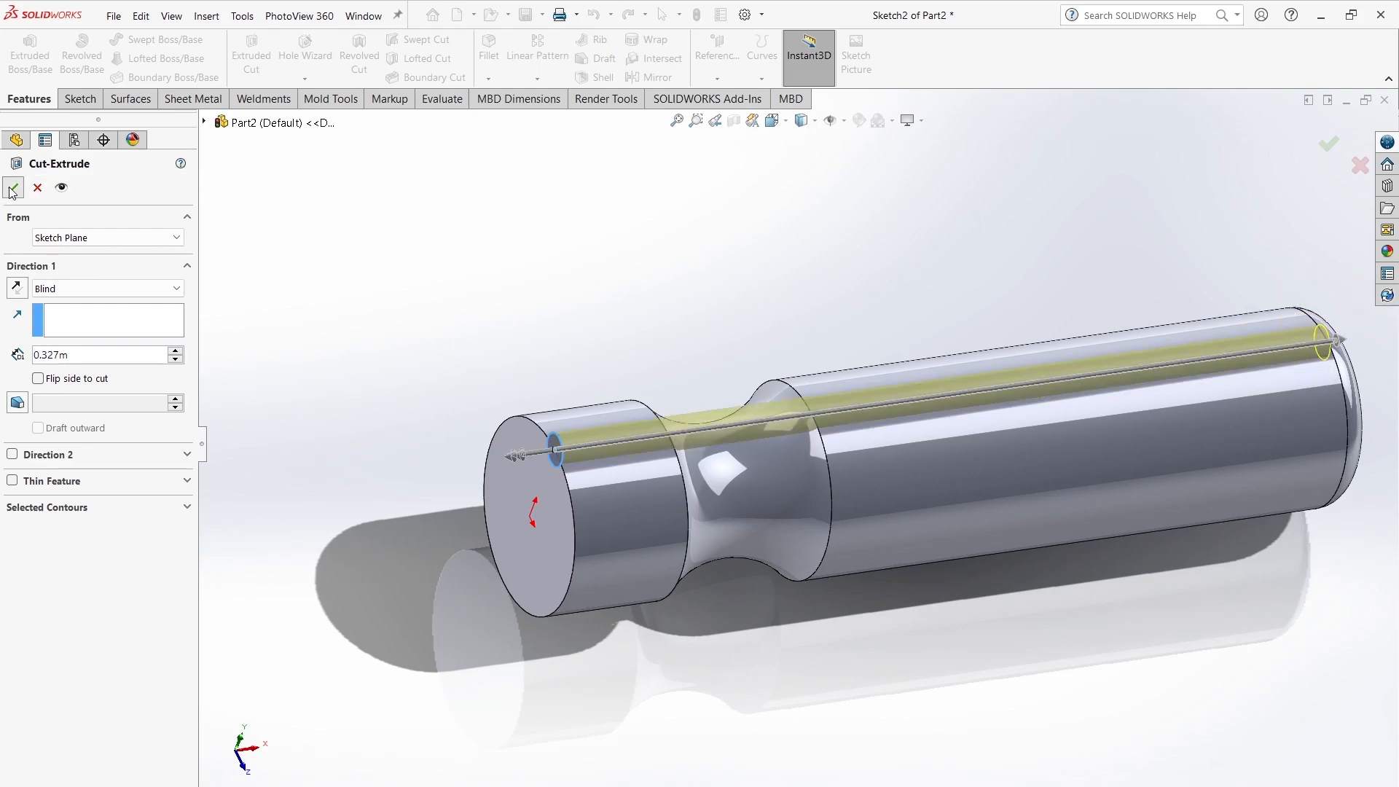
left_click(12, 189)
Step: Circular-pattern the groove cut around the end face's edge with 9 equally spaced instances over 360°
left_click(45, 408)
left_click(534, 77)
left_click(567, 119)
left_click(567, 534)
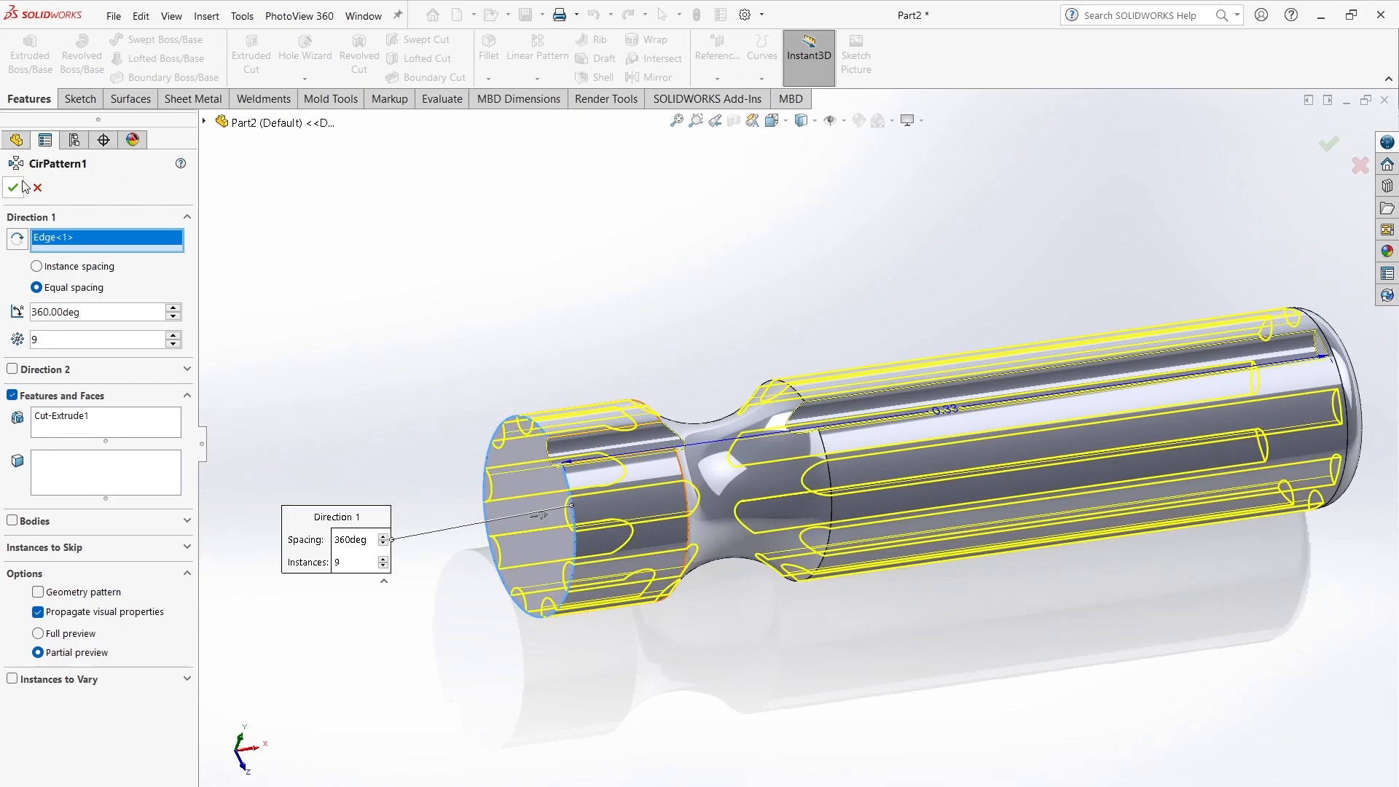
mouse_move(806, 560)
middle_mouse_down()
mouse_move(919, 534)
mouse_move(907, 505)
middle_mouse_up()
left_click(907, 504)
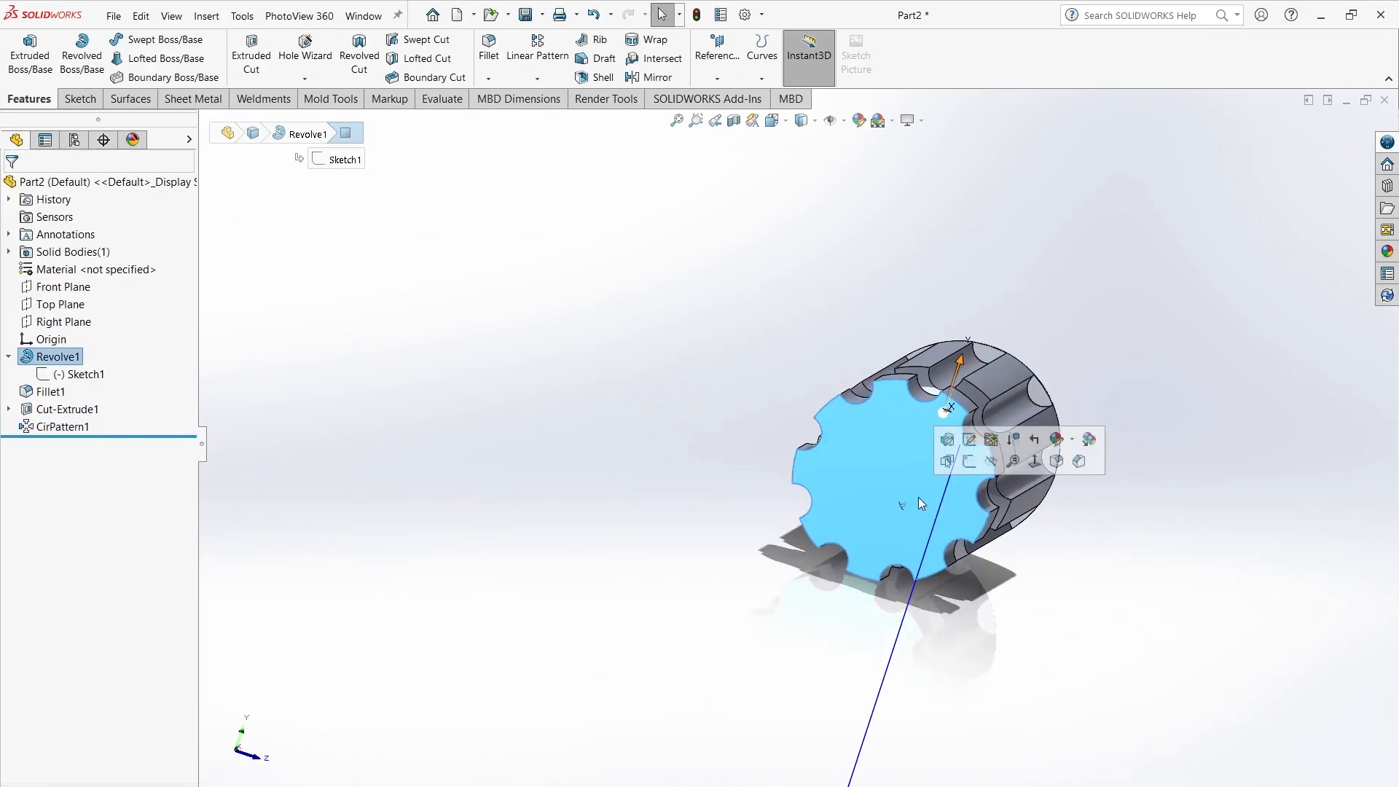
left_click(970, 462)
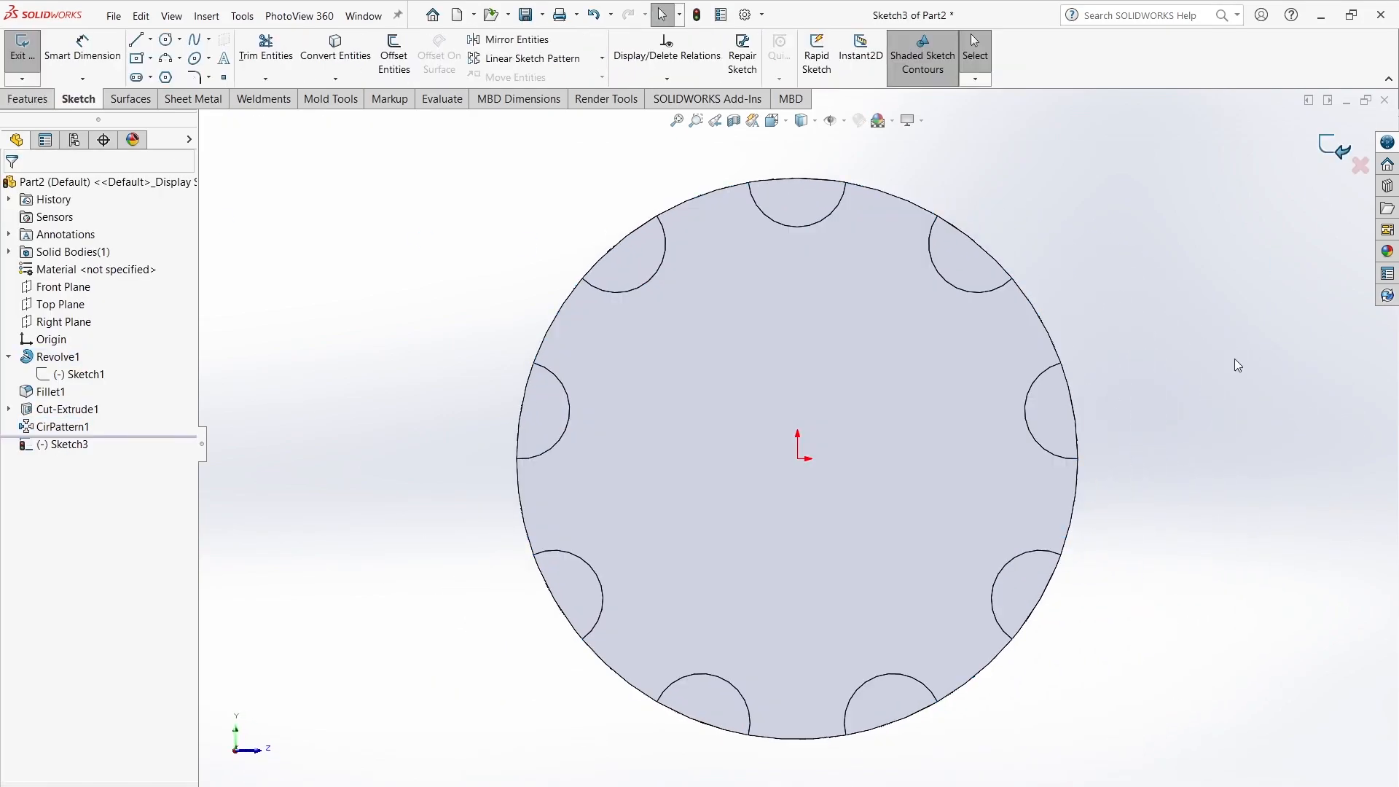
left_click(1334, 146)
Step: Switch the document's length unit to millimetres
left_click(1297, 784)
left_click(1296, 765)
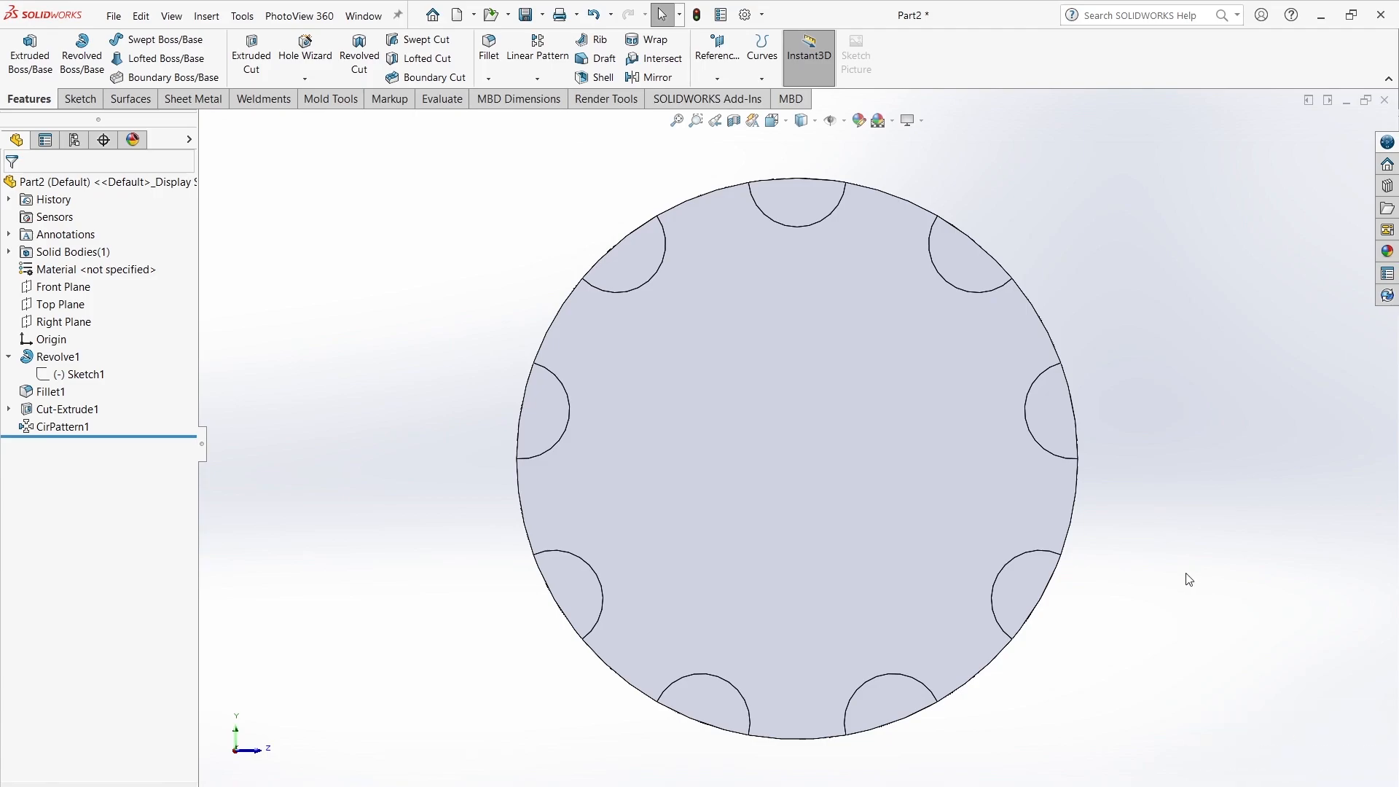
Step: Sketch a circle about 15.27 mm in diameter on the grooved end face, centred on the origin
left_click(803, 426)
left_click(860, 386)
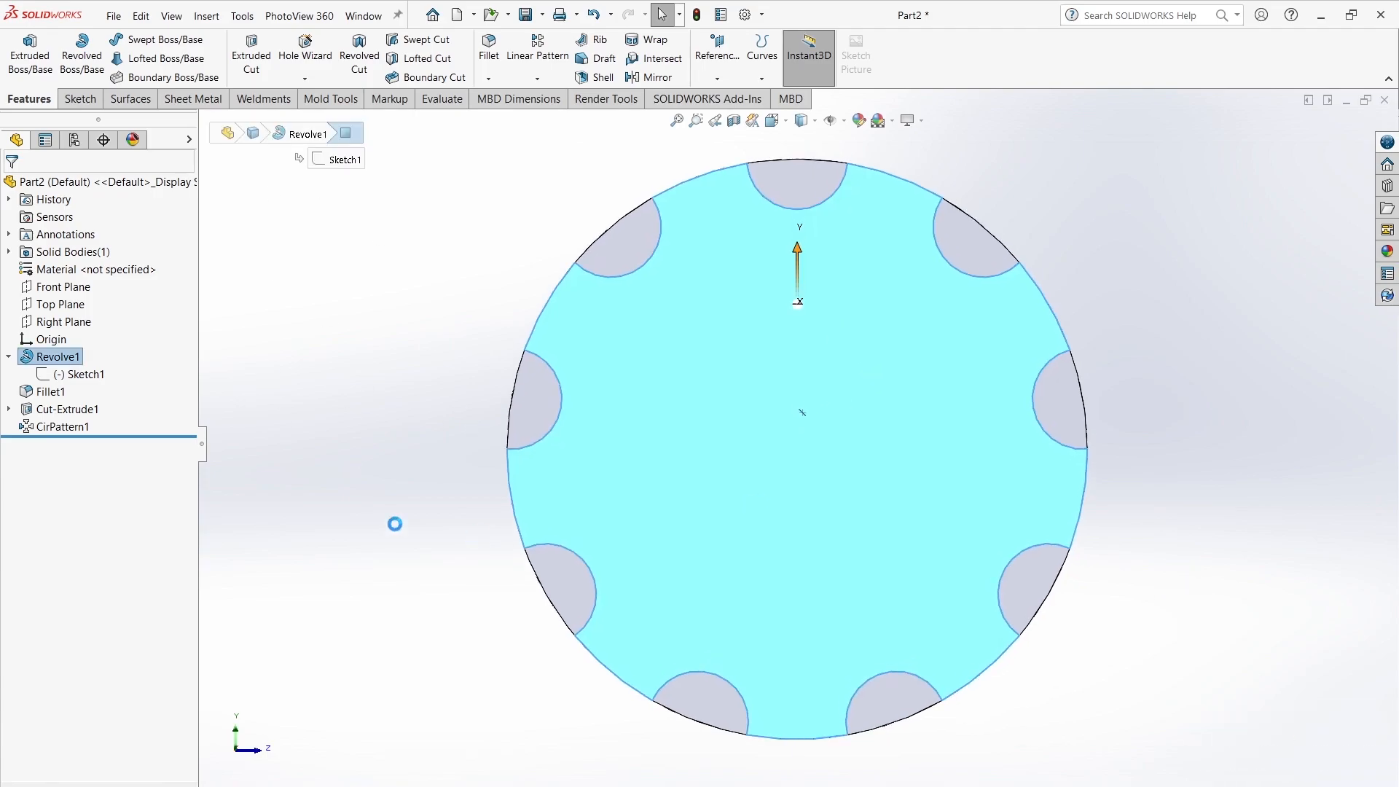
right_click_drag(758, 487, 759, 539)
left_click(798, 444)
left_click(838, 486)
Step: Dimension the centre circle's diameter and set it to 10 mm
right_click_drag(900, 621, 896, 564)
left_click(843, 479)
left_click(935, 484)
key("Return")
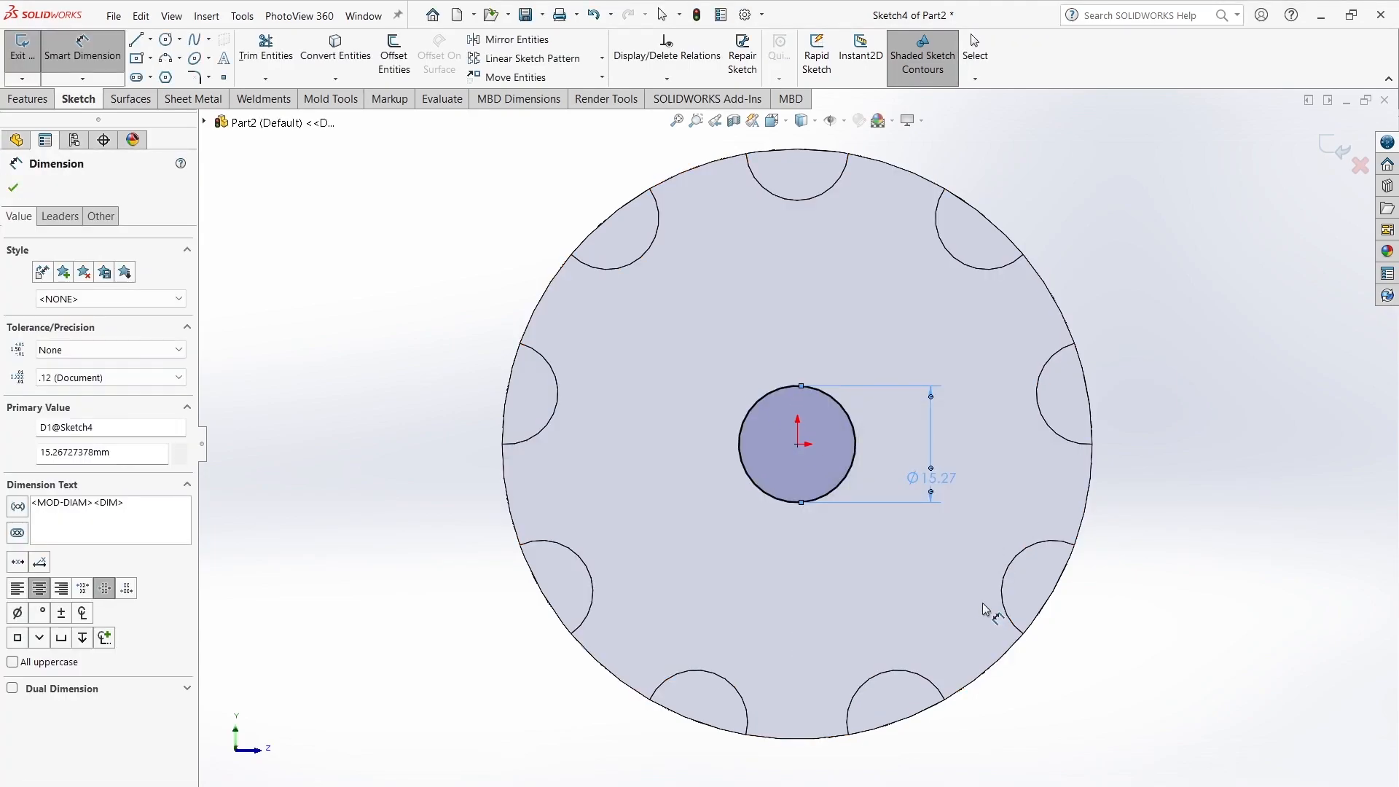
left_click(947, 487)
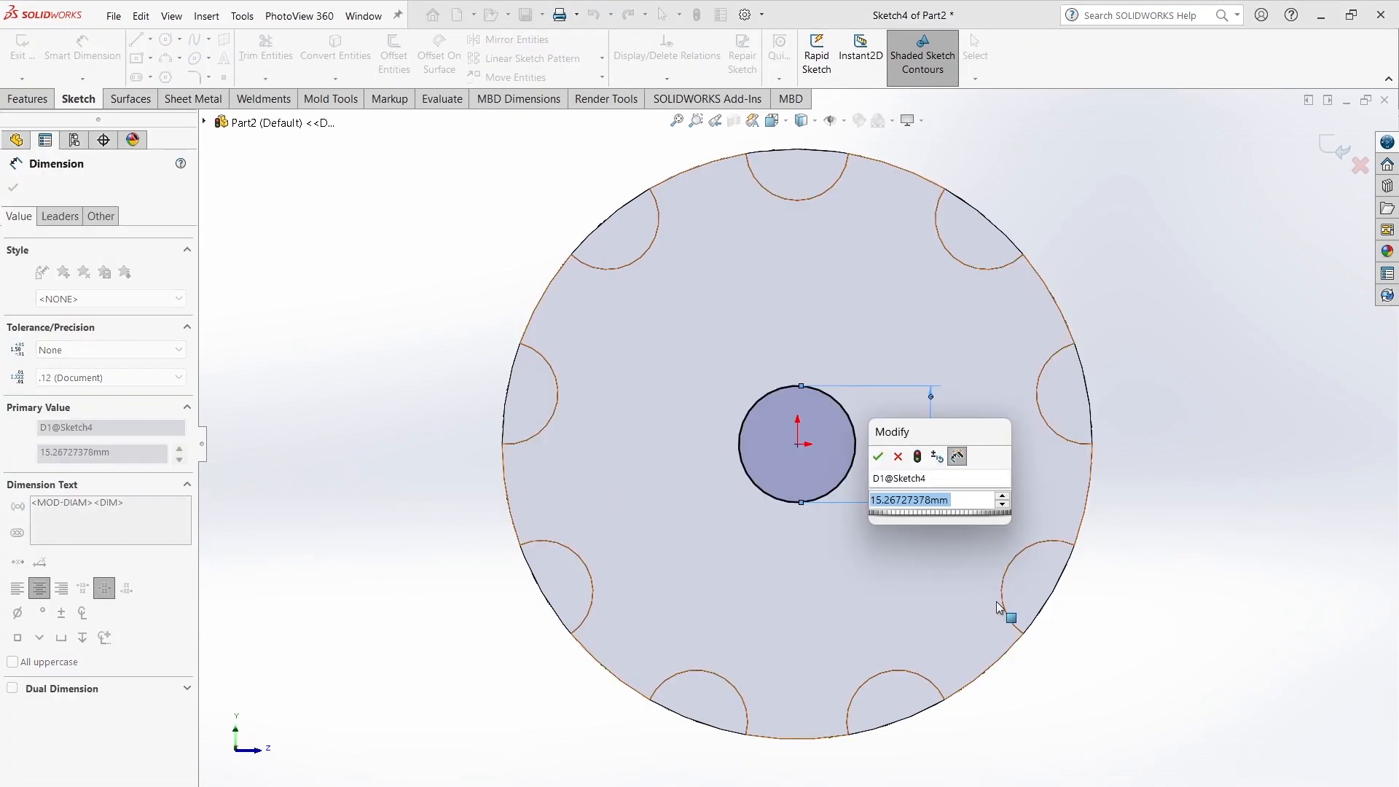
key("Num_Lock")
type("10")
key("Return")
key("Escape")
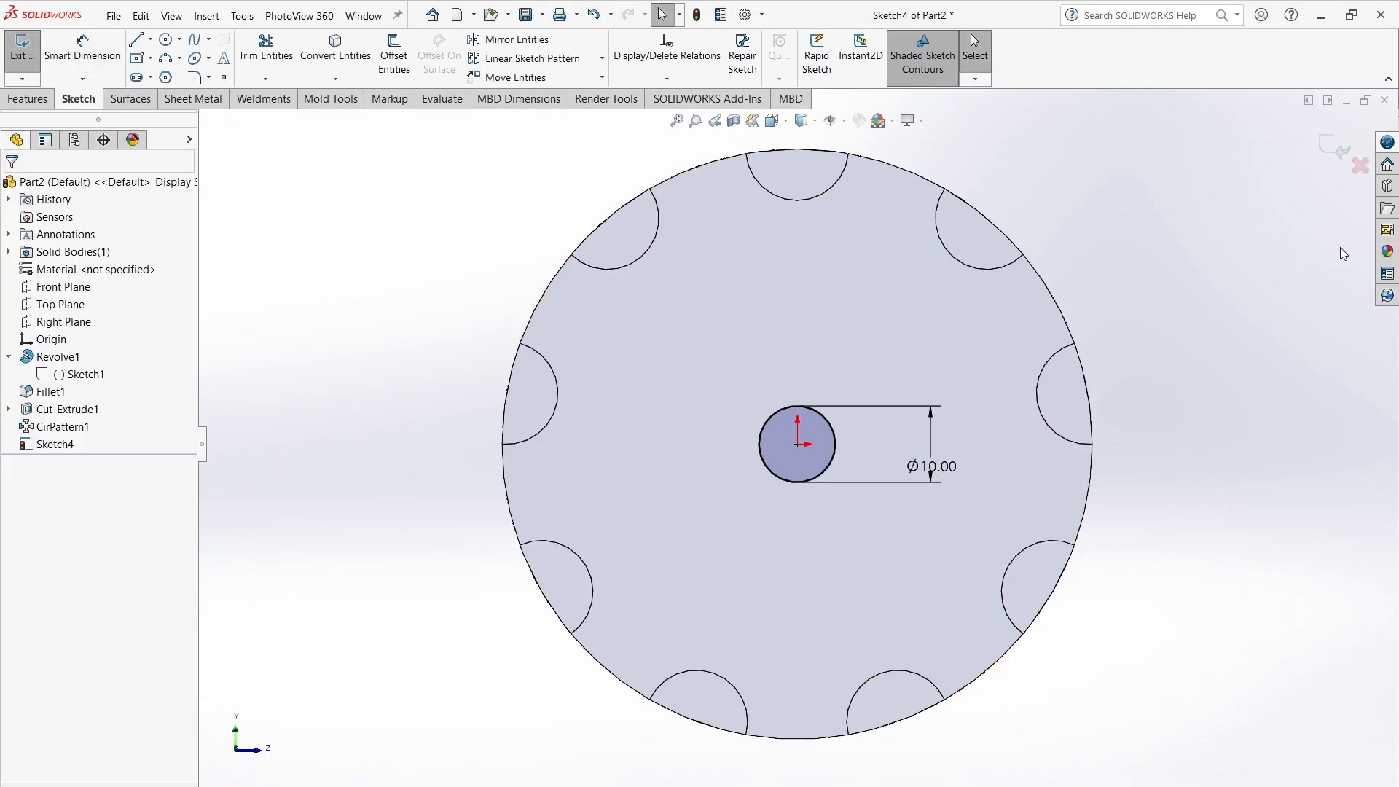
Step: Finish the sketch and cut-extrude the centre circle as a blind hole into the handle's end face
left_click(1338, 145)
key("f")
left_click(271, 66)
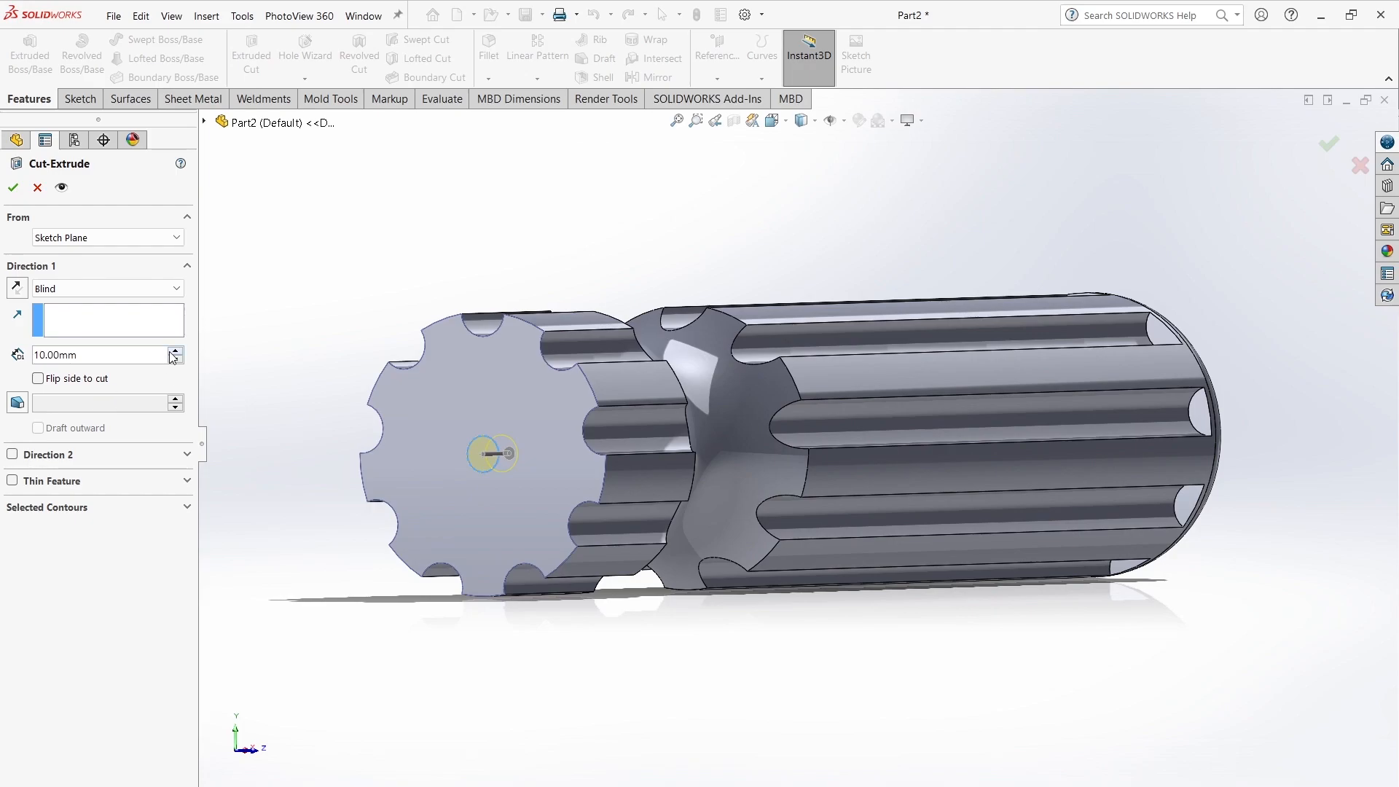
left_click(12, 188)
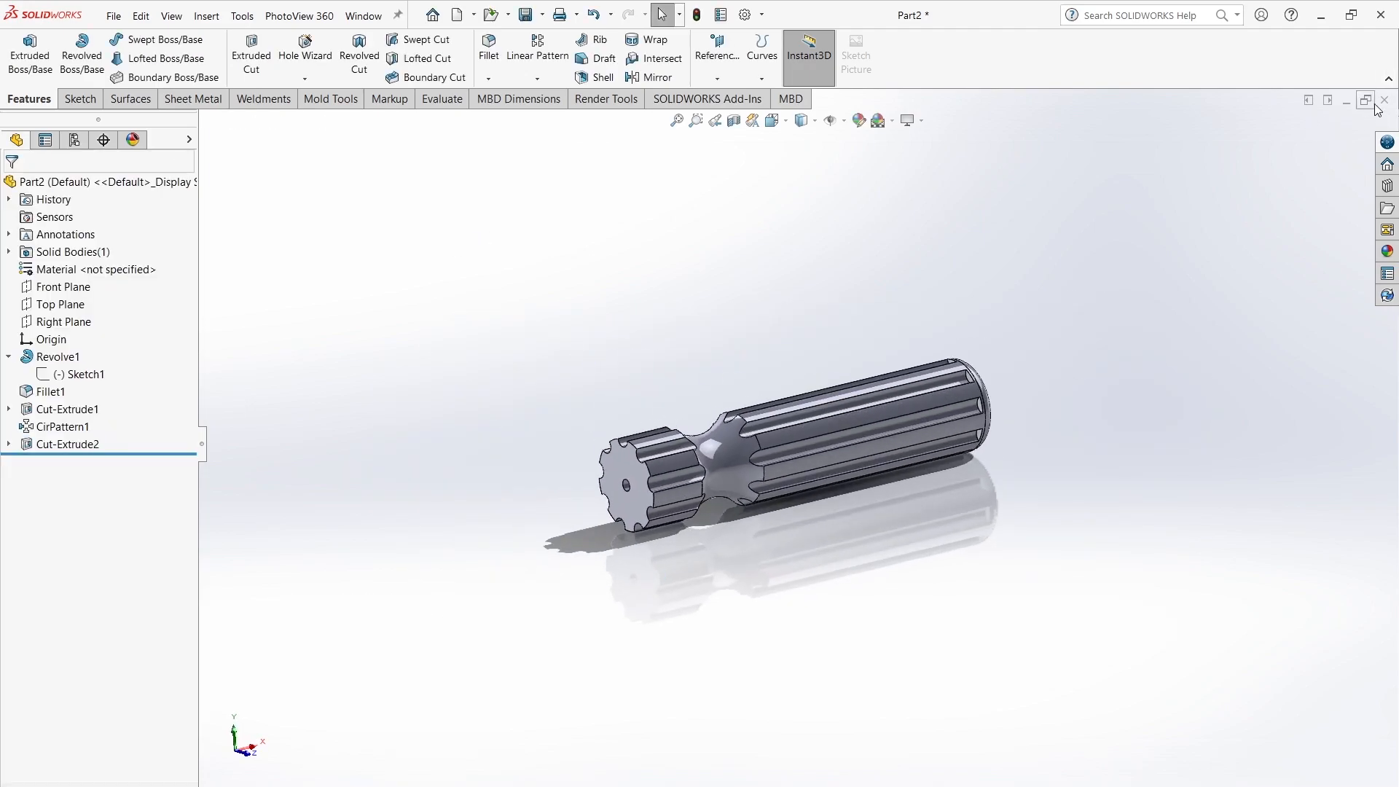
Step: Minimize the open windows to reach the desktop and close the threat detection alert
left_click(1327, 9)
left_click(1293, 8)
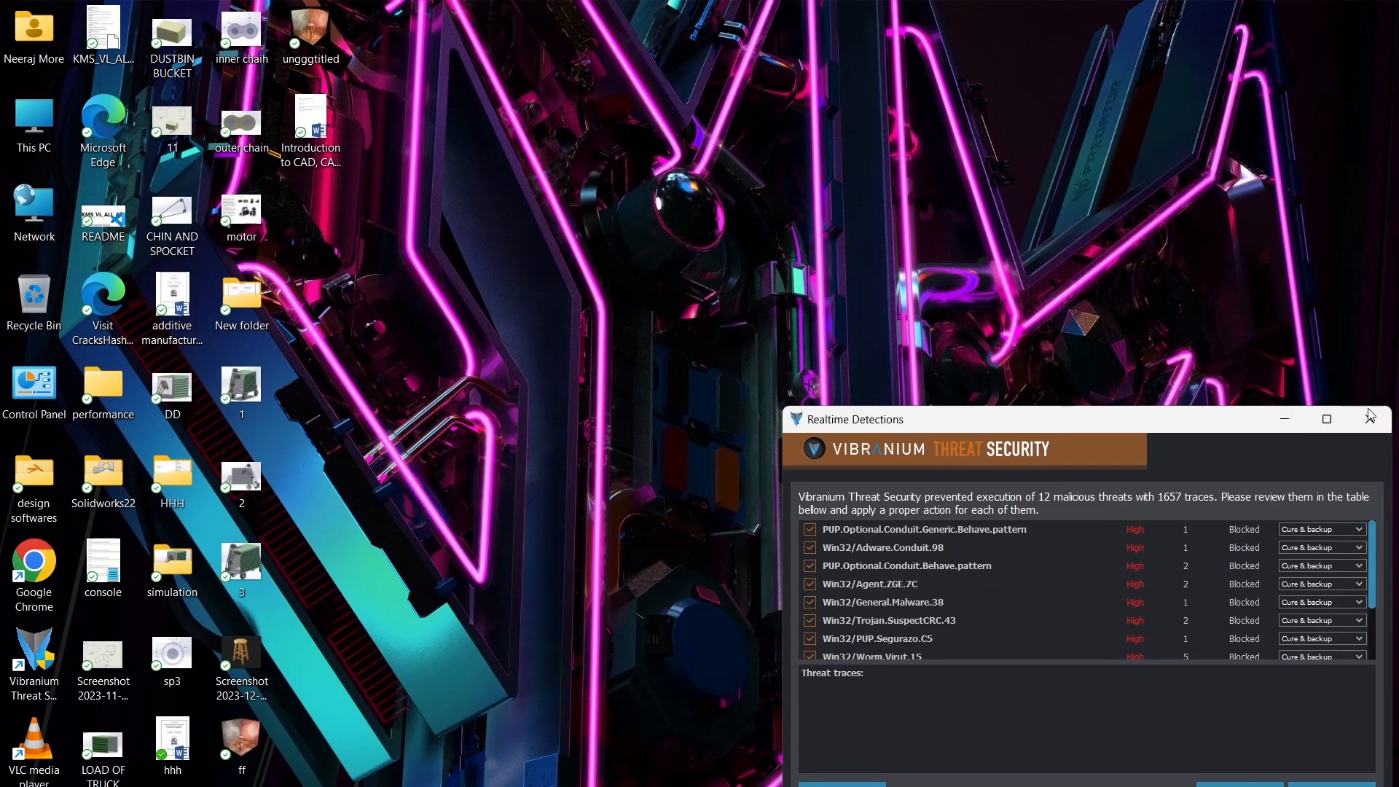
left_click(1376, 418)
Step: Switch to File Explorer and open the 3D DRAWINGS folder inside the personal folder on New Volume (D:)
double_click(34, 124)
double_click(481, 186)
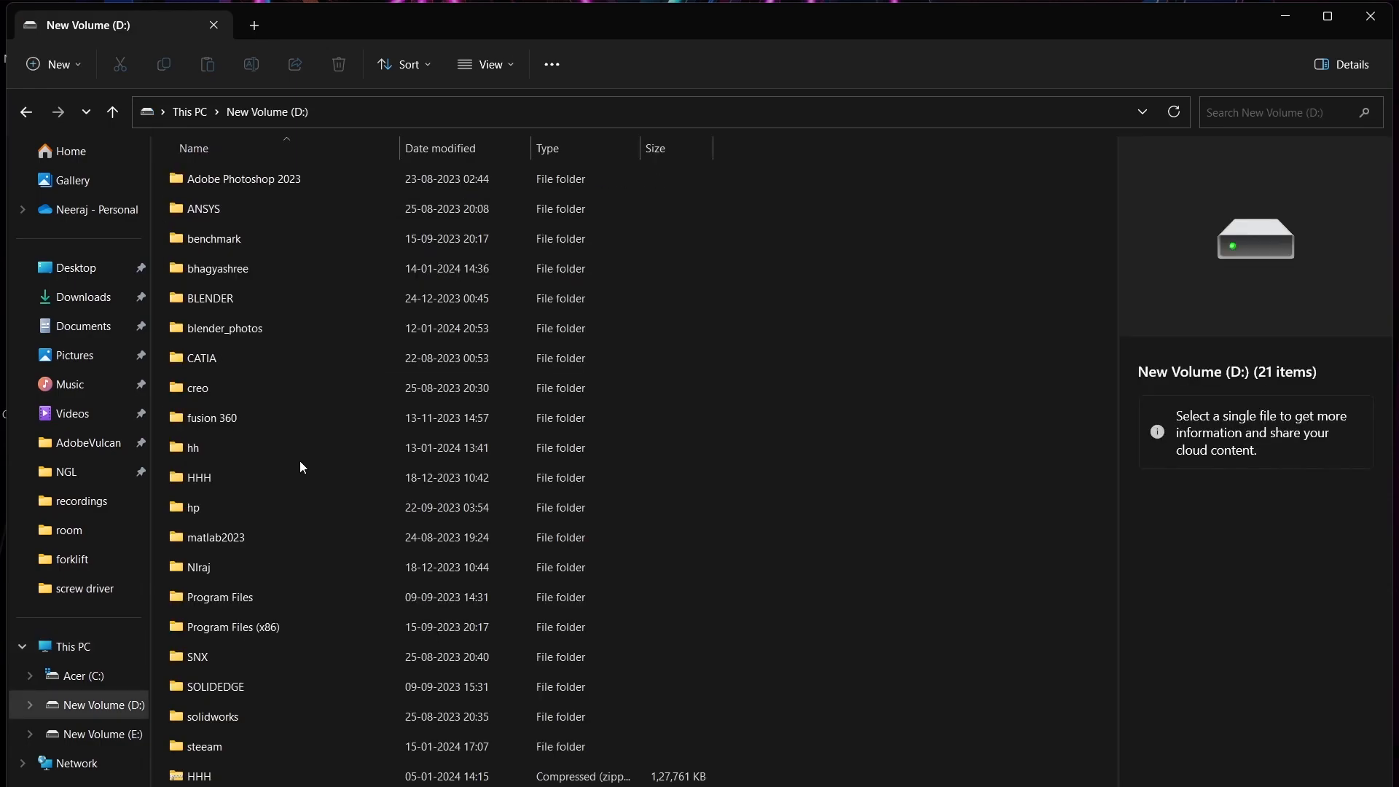
double_click(253, 575)
double_click(255, 181)
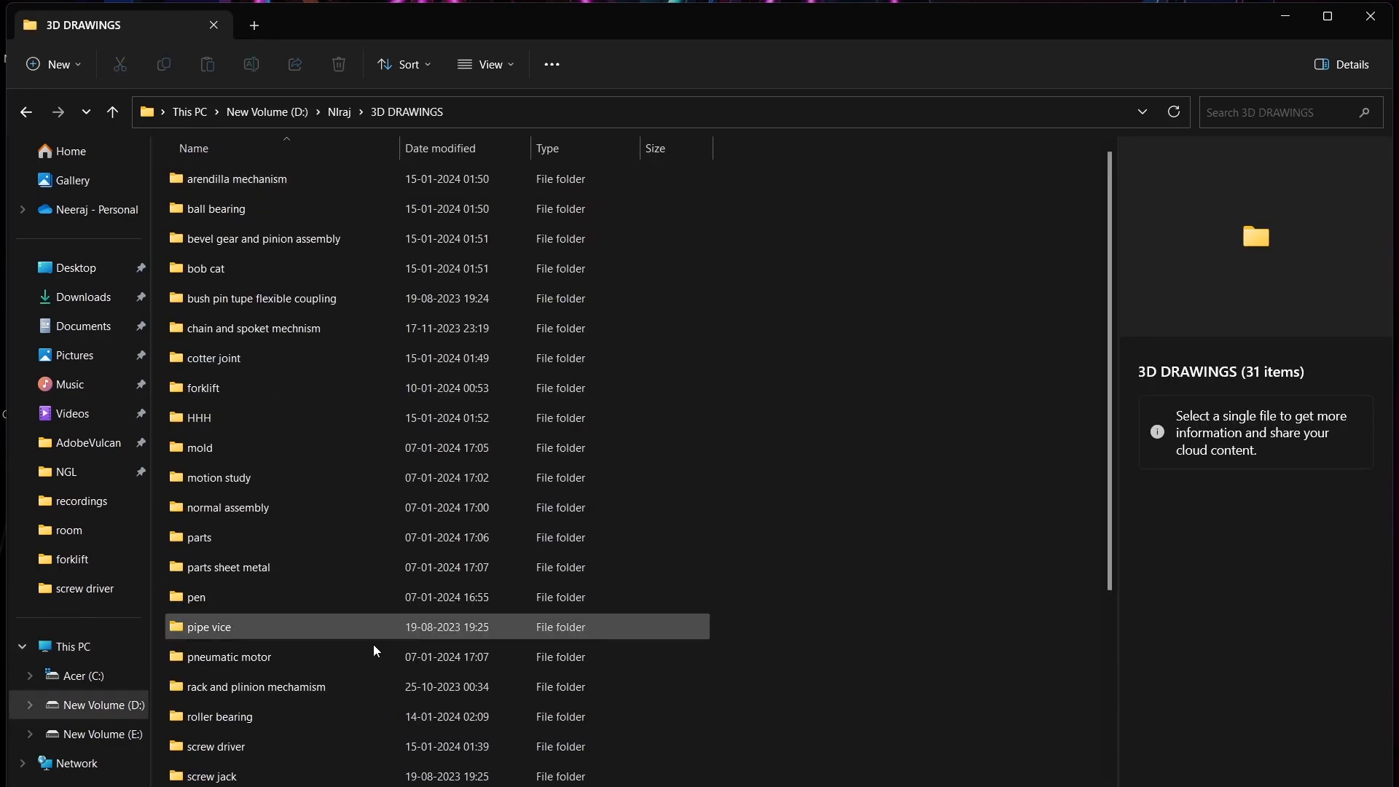
Step: Create a trial folder named asss in 3D DRAWINGS and delete it
right_click(941, 556)
mouse_move(977, 475)
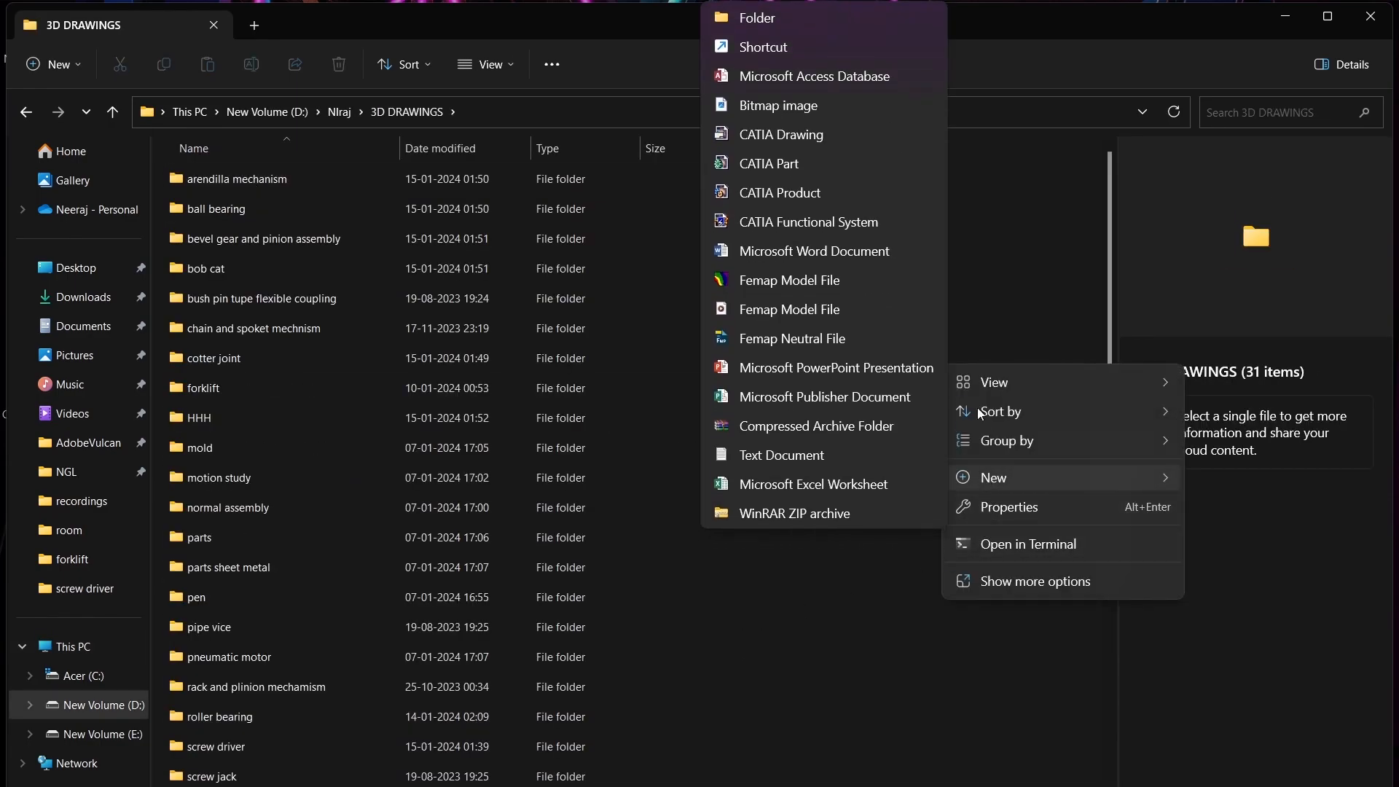
left_click(765, 21)
key("Return")
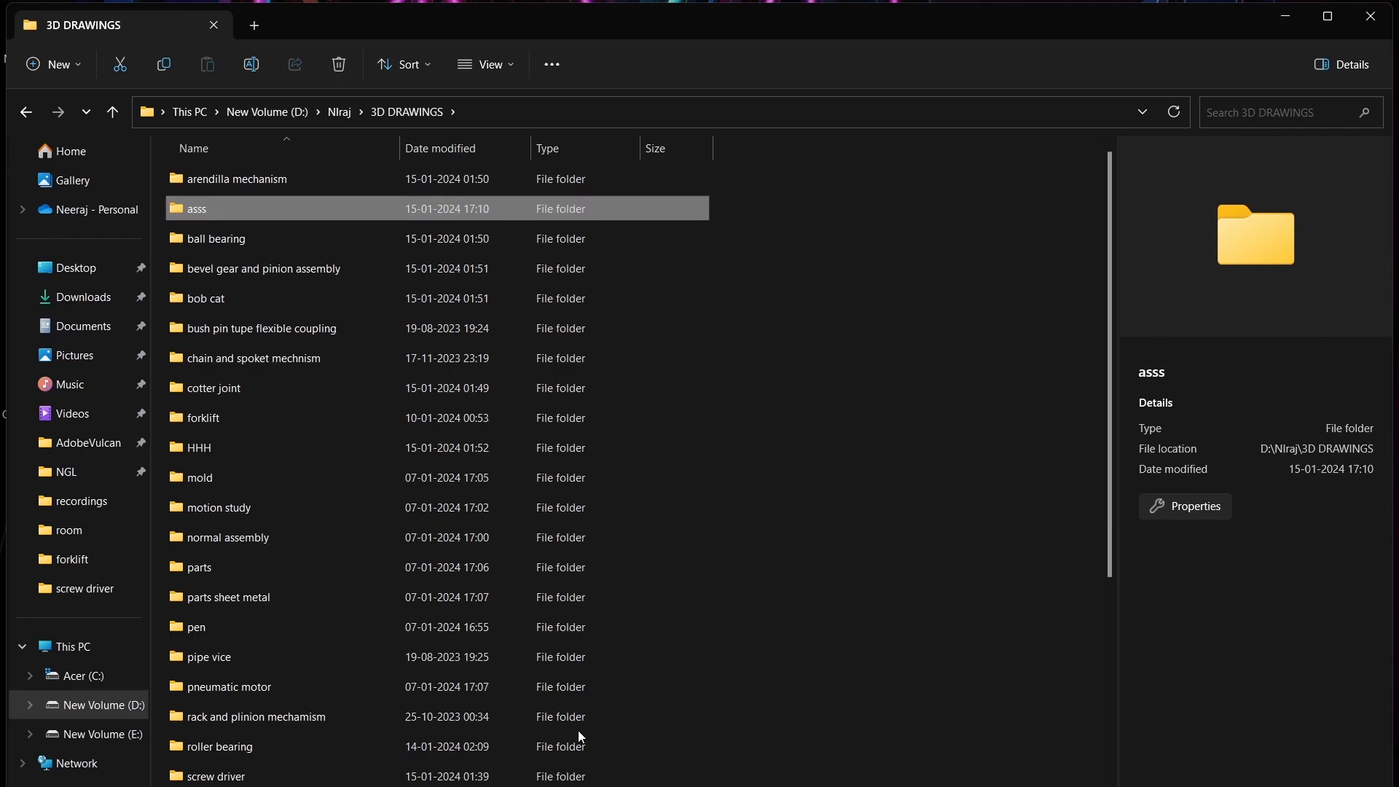
right_click(434, 213)
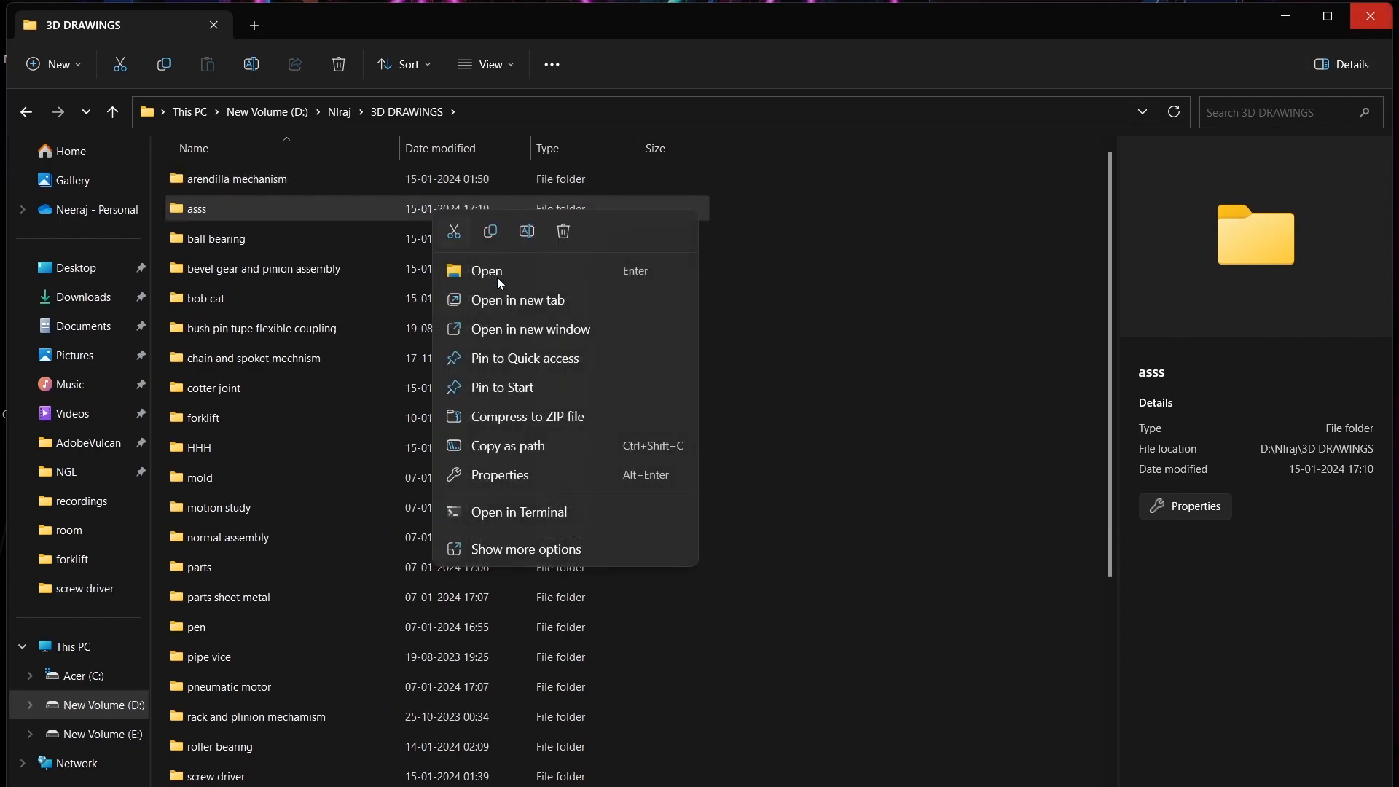
left_click(564, 232)
Step: Create a folder named aaa in 3D DRAWINGS and close File Explorer to return to SOLIDWORKS
right_click(793, 336)
mouse_move(851, 489)
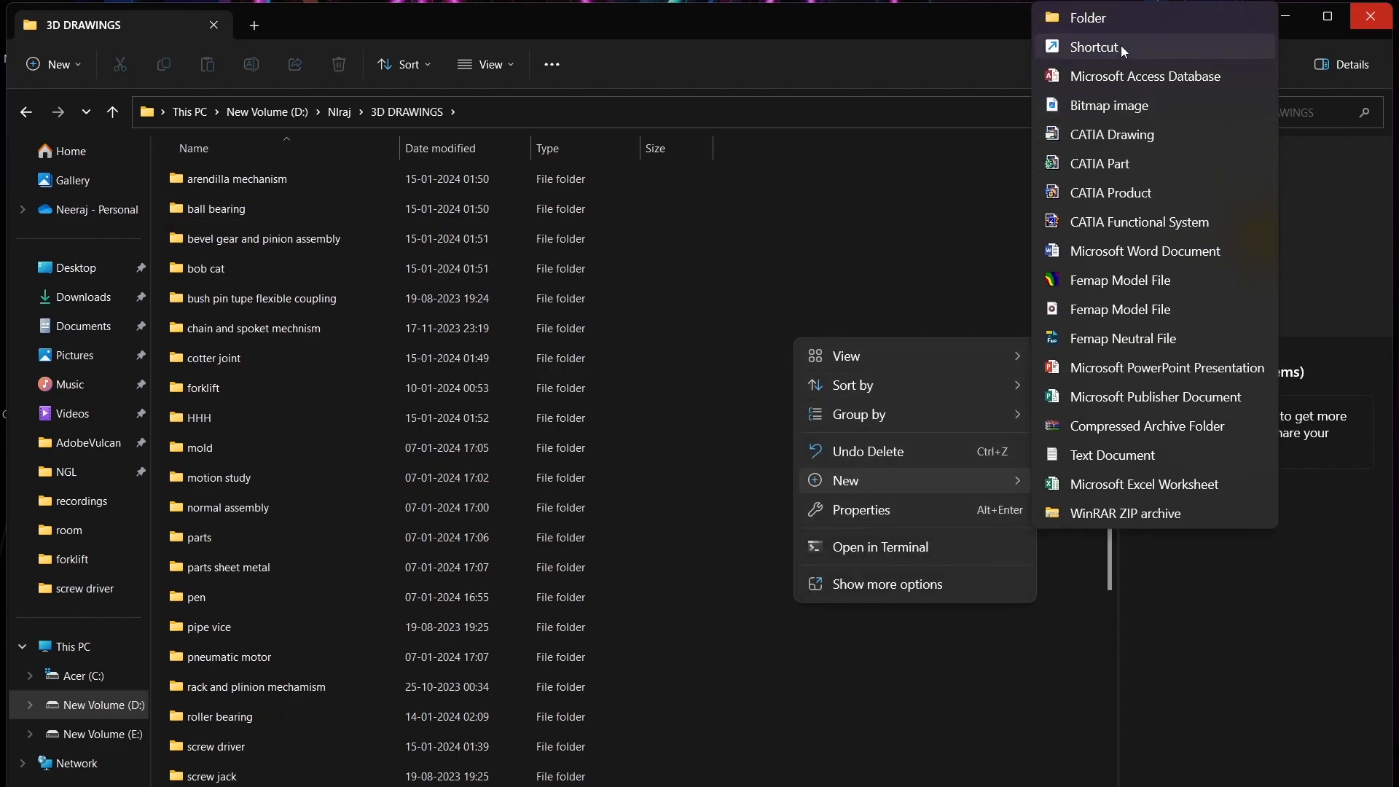
left_click(1136, 17)
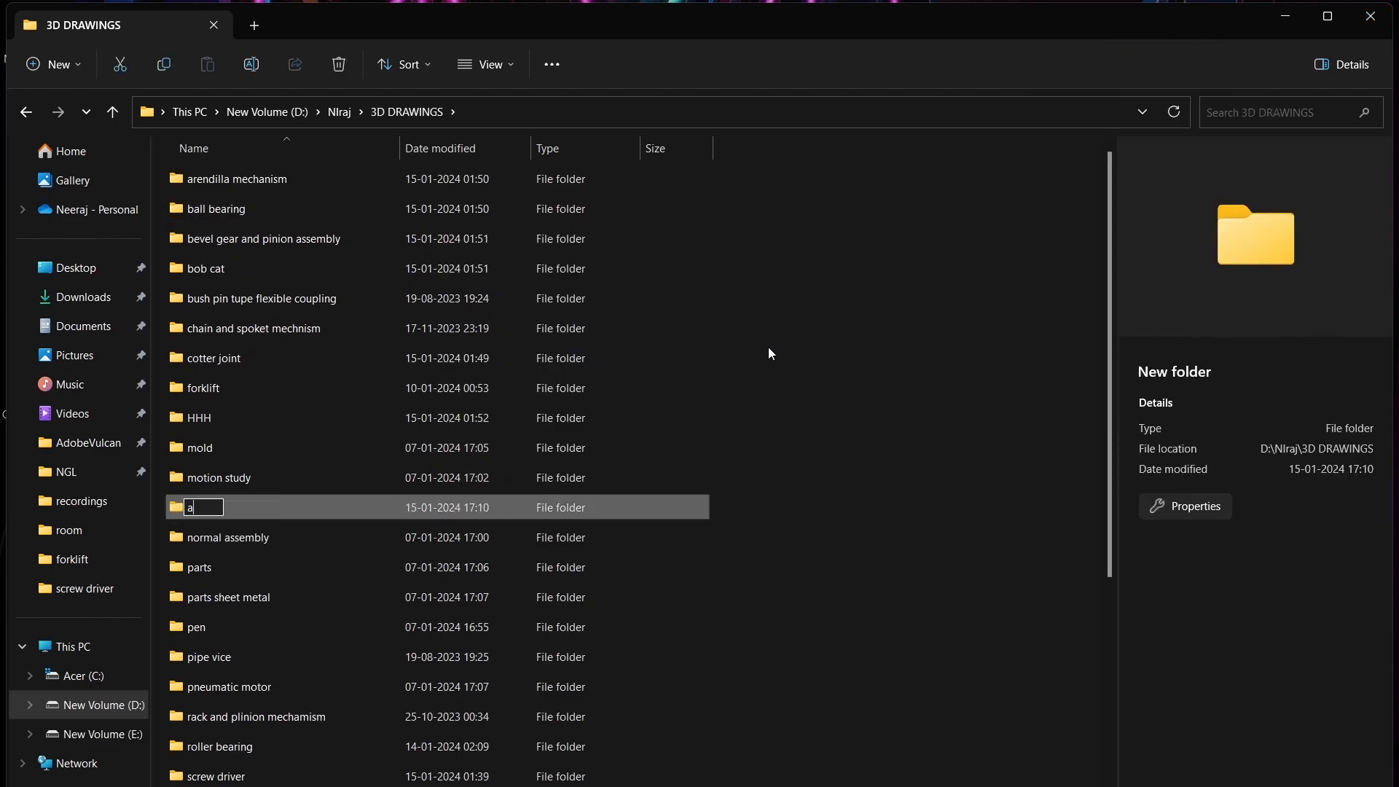
key("Return")
left_click(1370, 16)
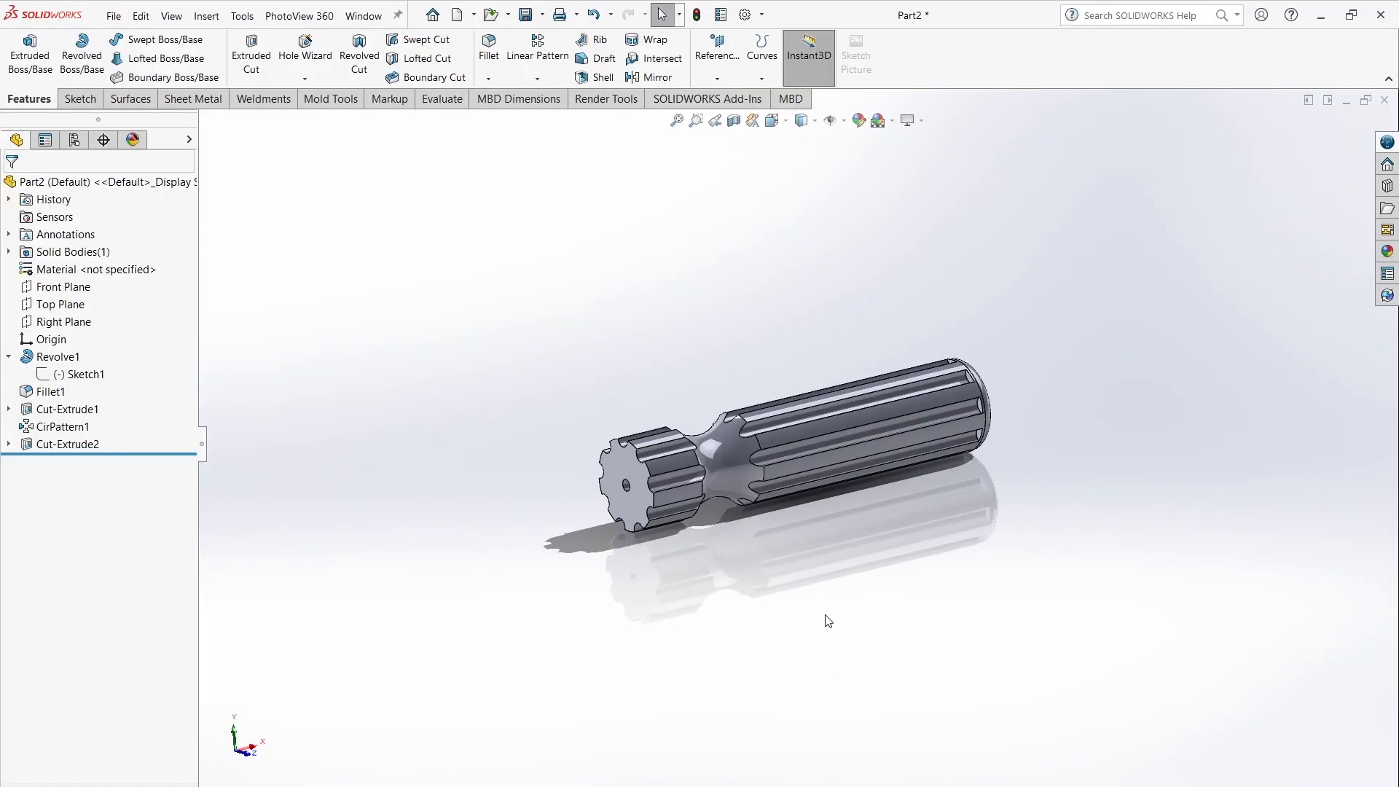
Step: Save the handle as Part2 in the aaa folder within 3D DRAWINGS and close the part
key("ctrl+s")
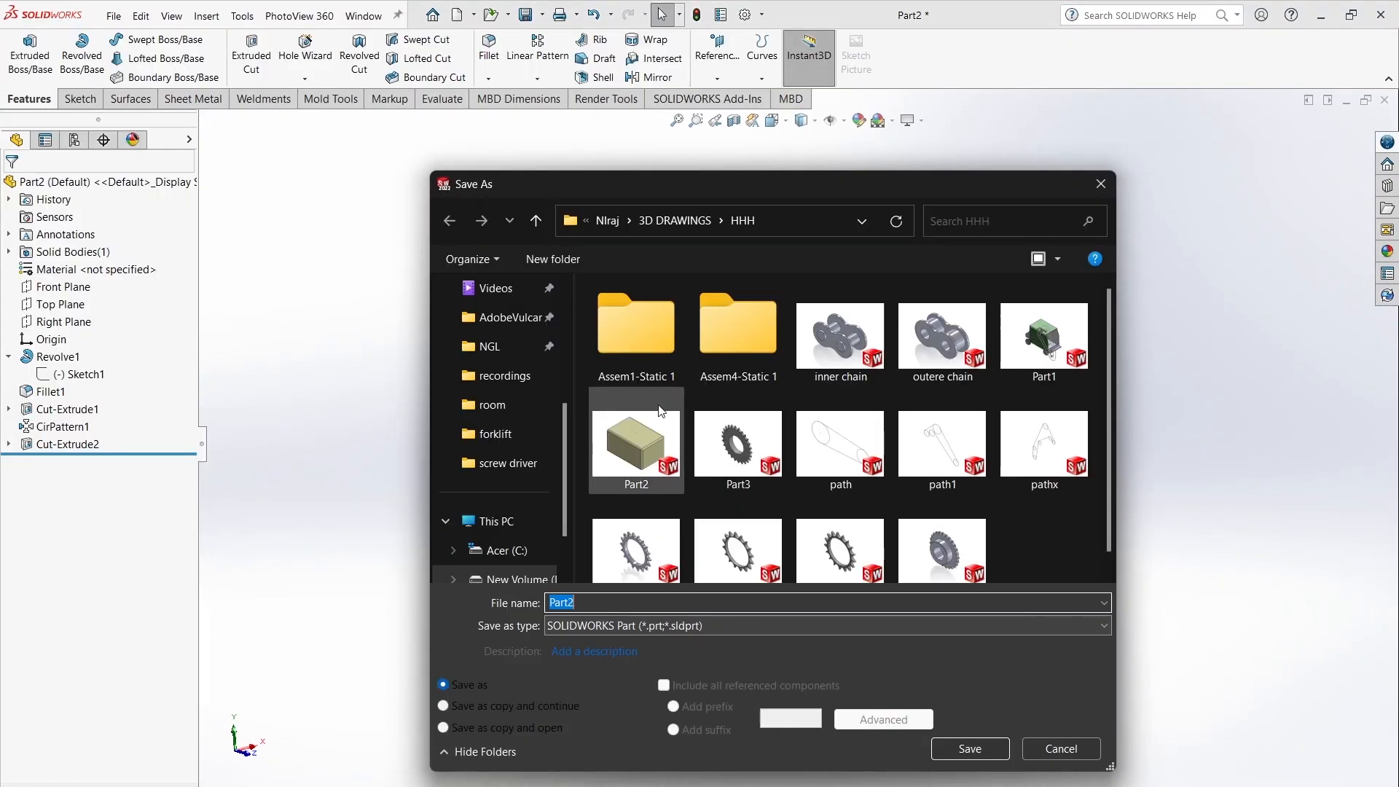
left_click(674, 220)
double_click(645, 313)
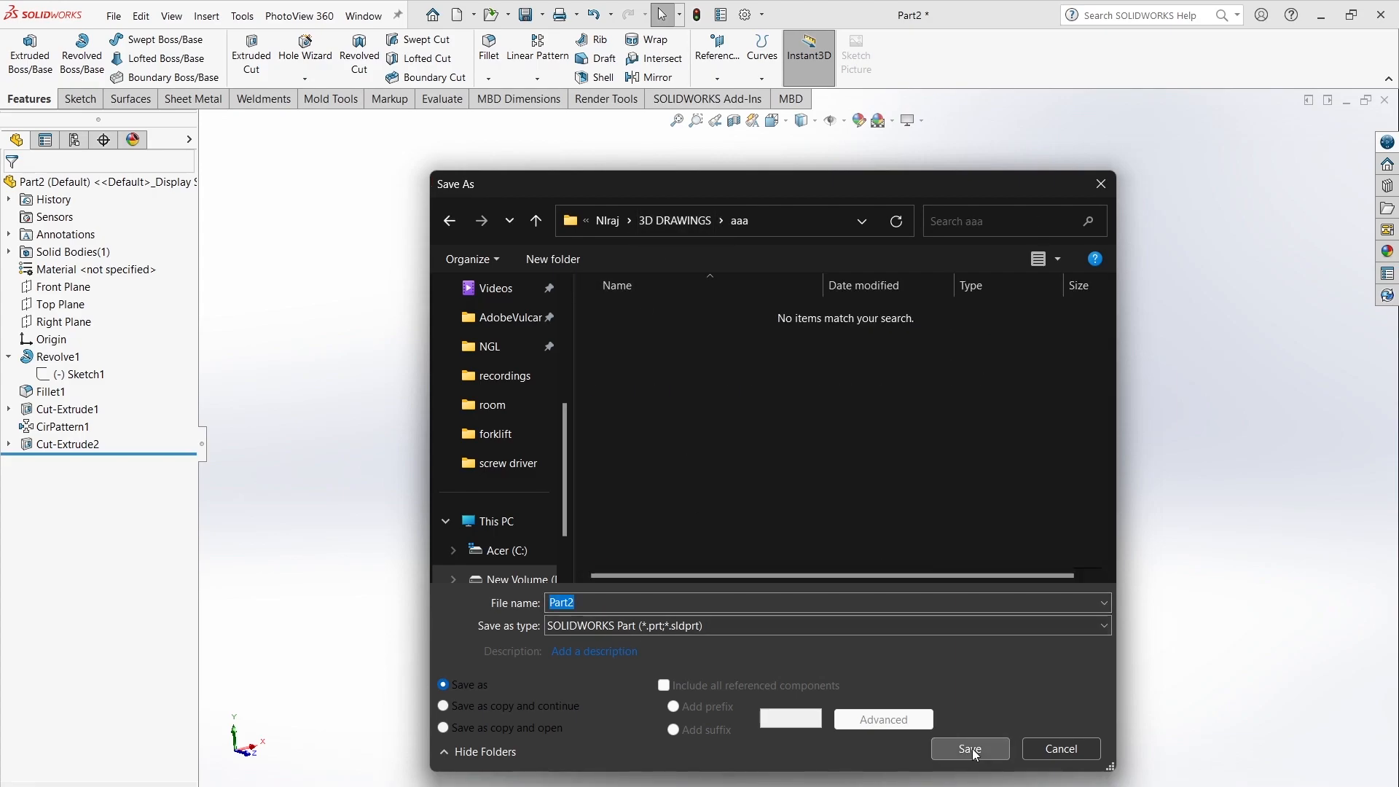
left_click(961, 750)
left_click(1384, 100)
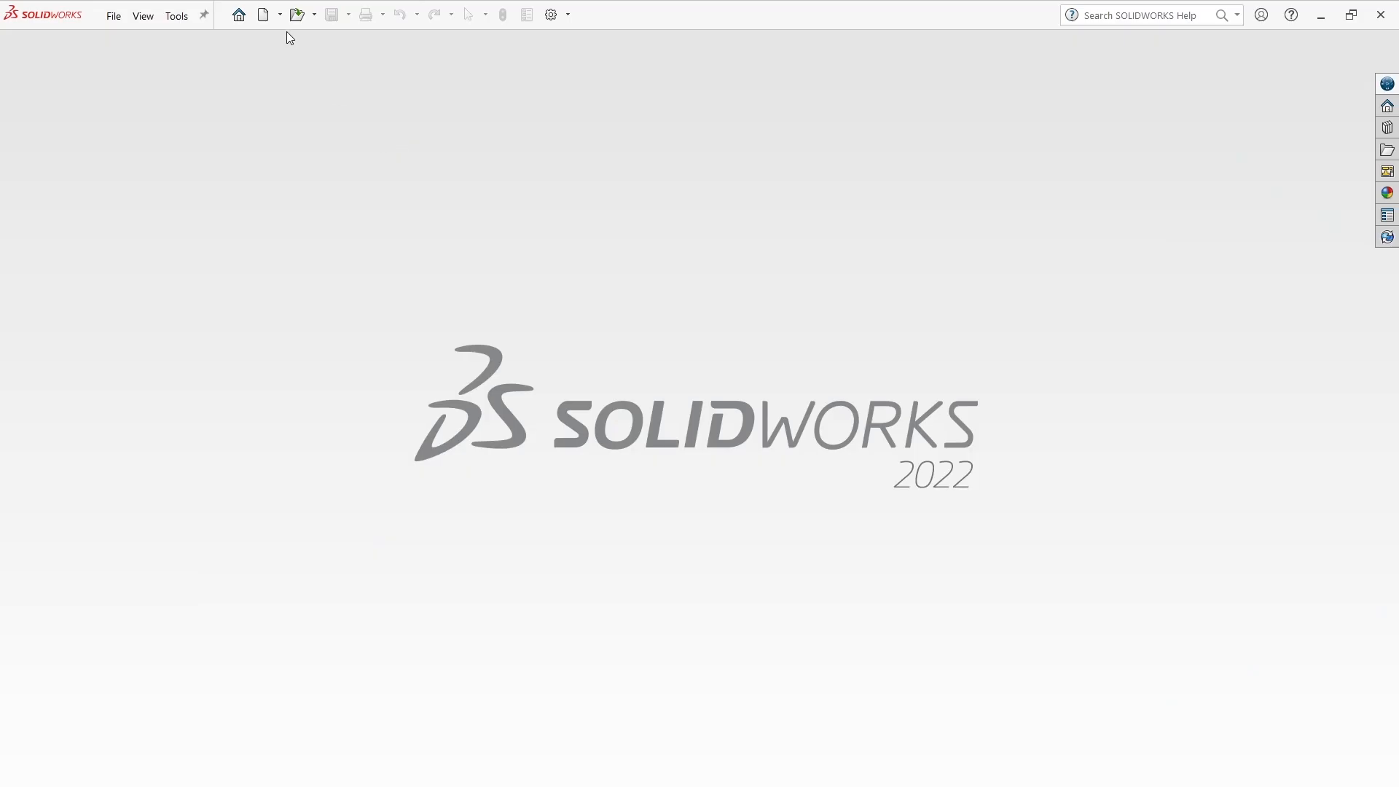
Step: Start a new part and sketch a circle centred on the origin on the Right Plane
left_click(263, 15)
left_click(592, 575)
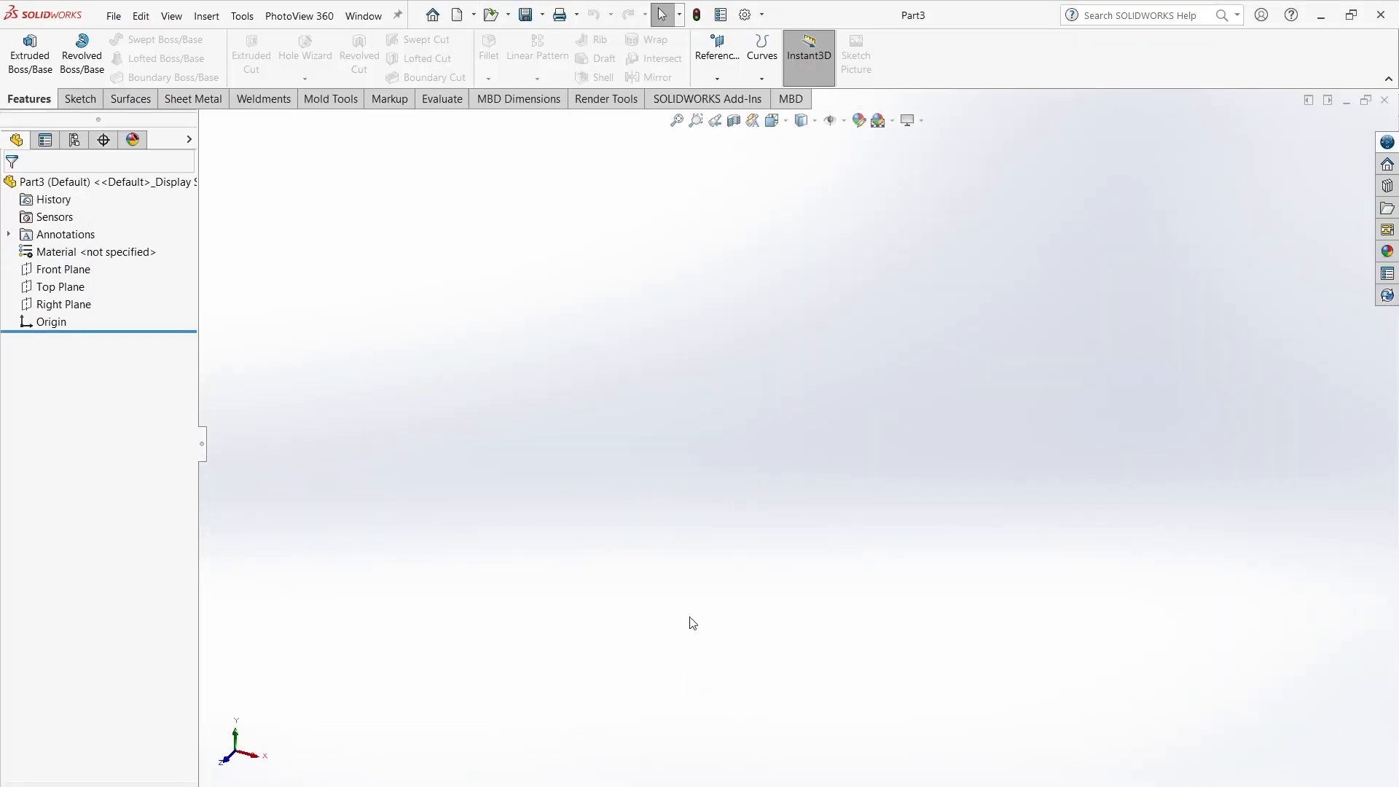
left_click(62, 304)
left_click(74, 282)
key("c")
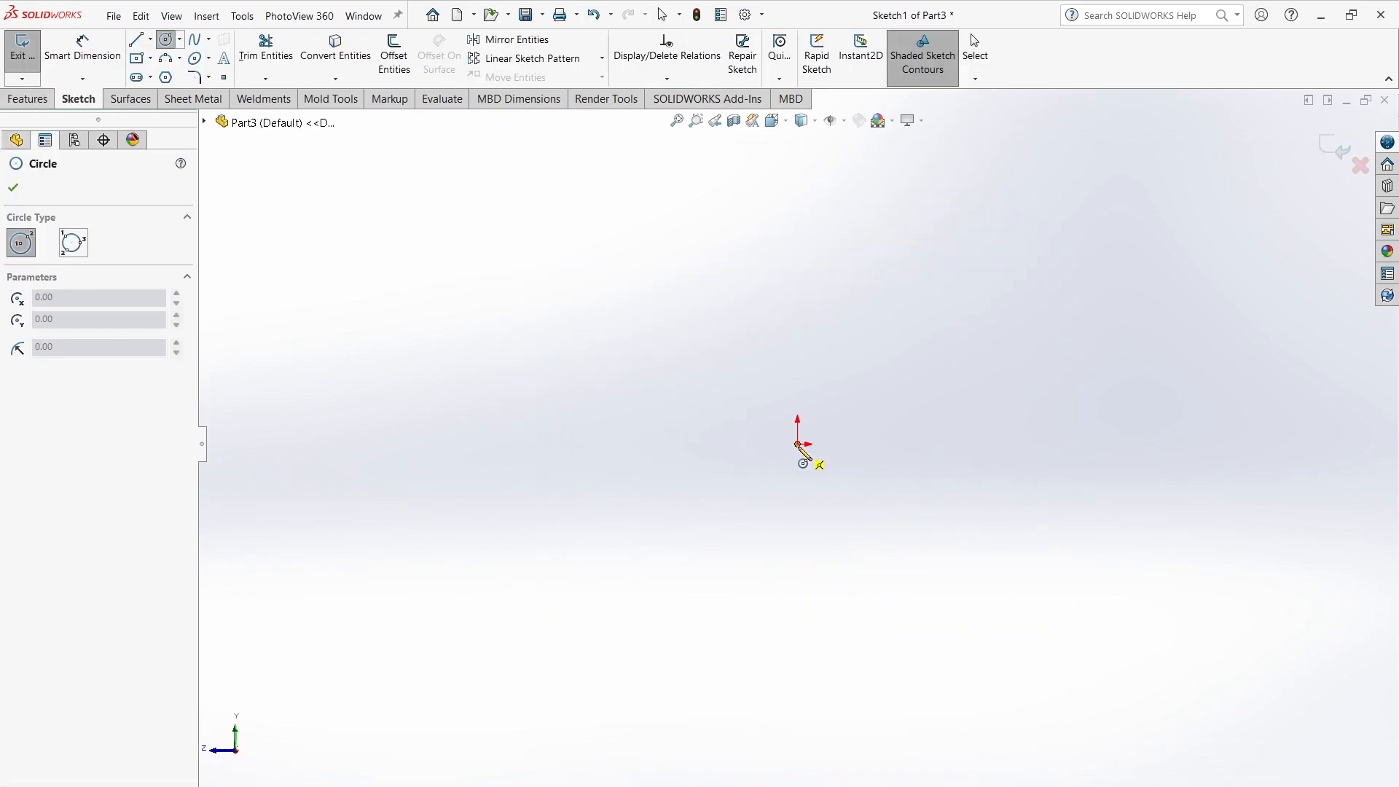
left_click(798, 443)
left_click(863, 509)
left_click(973, 42)
left_click(1312, 786)
left_click(1290, 759)
key("e")
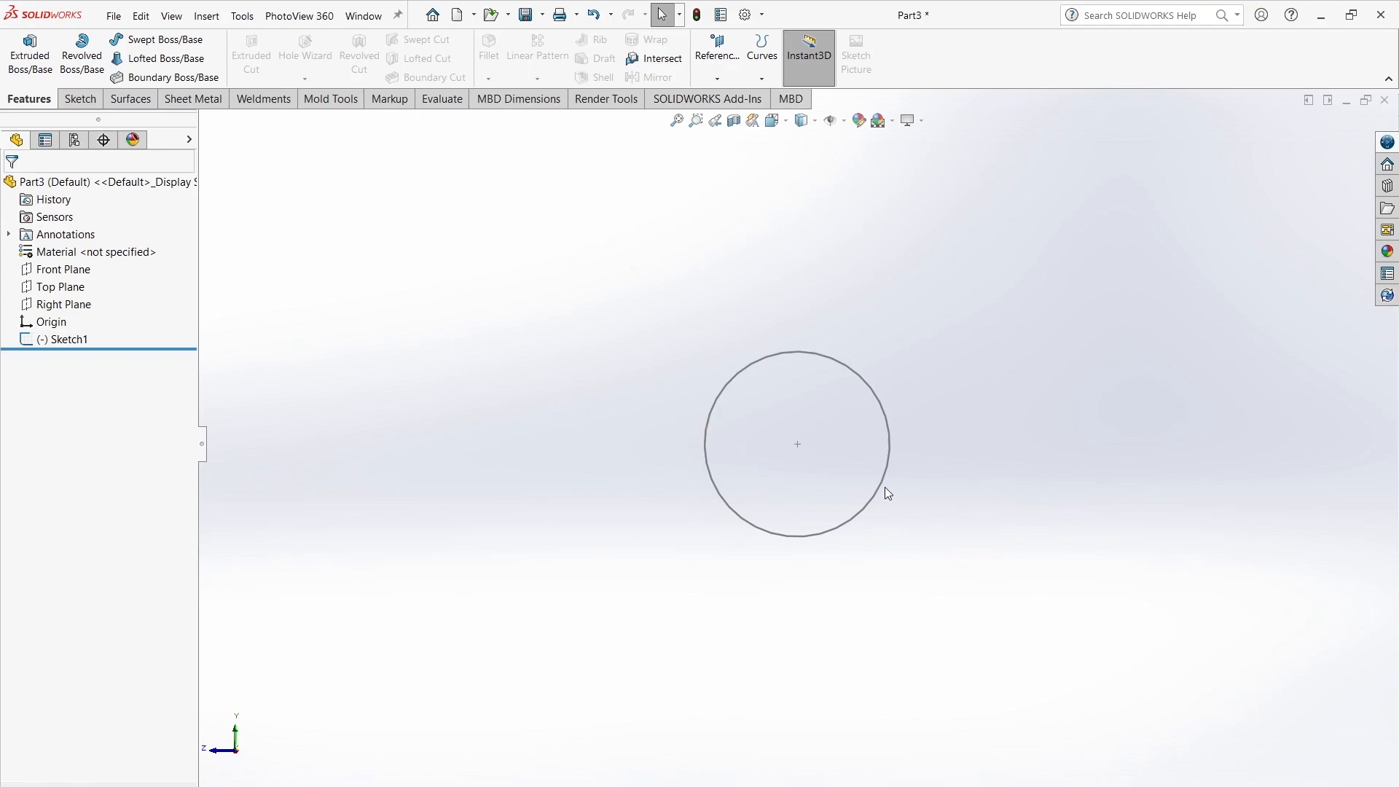
Step: Reopen the circle's sketch and dimension its diameter to 10 mm
left_click(884, 486)
left_click(938, 438)
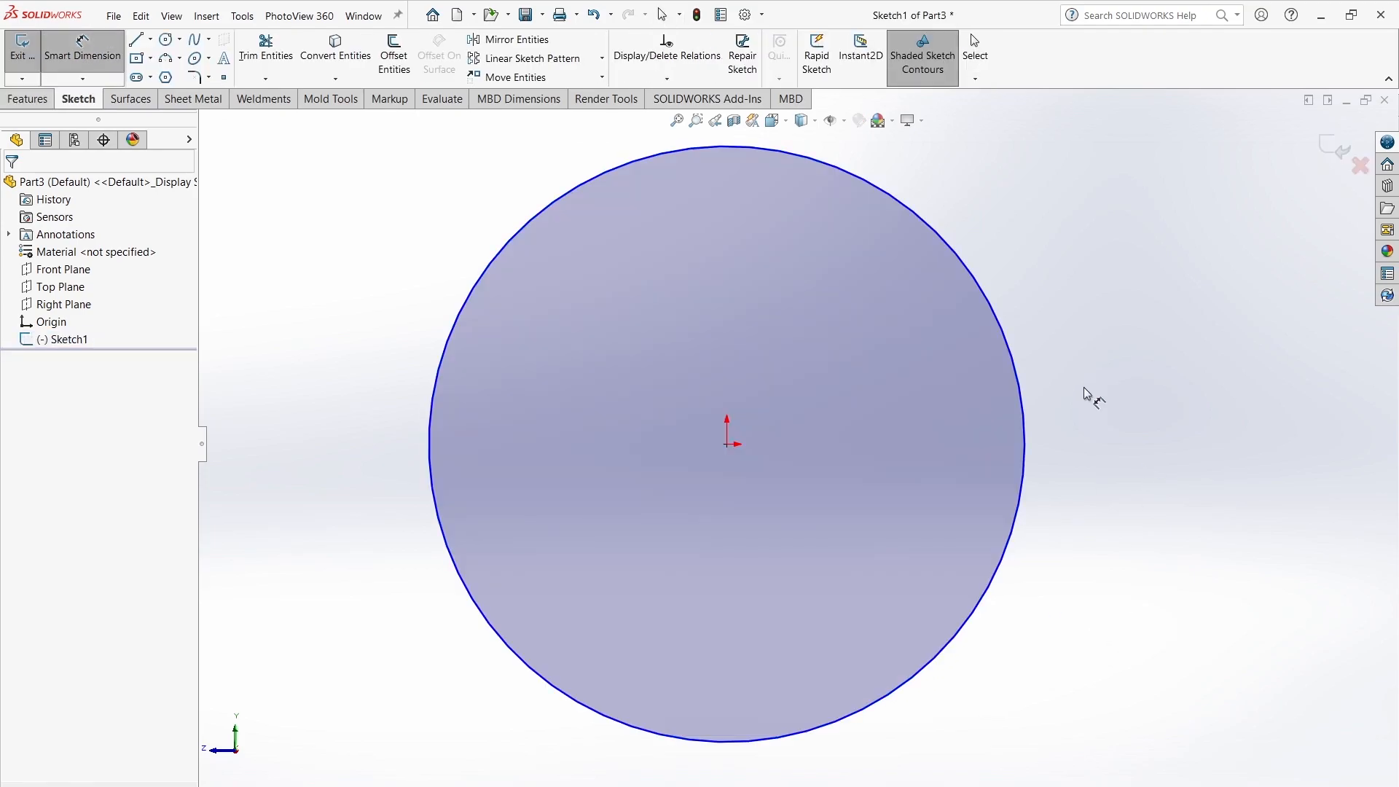
left_click(1027, 461)
left_click(1061, 460)
key("Return")
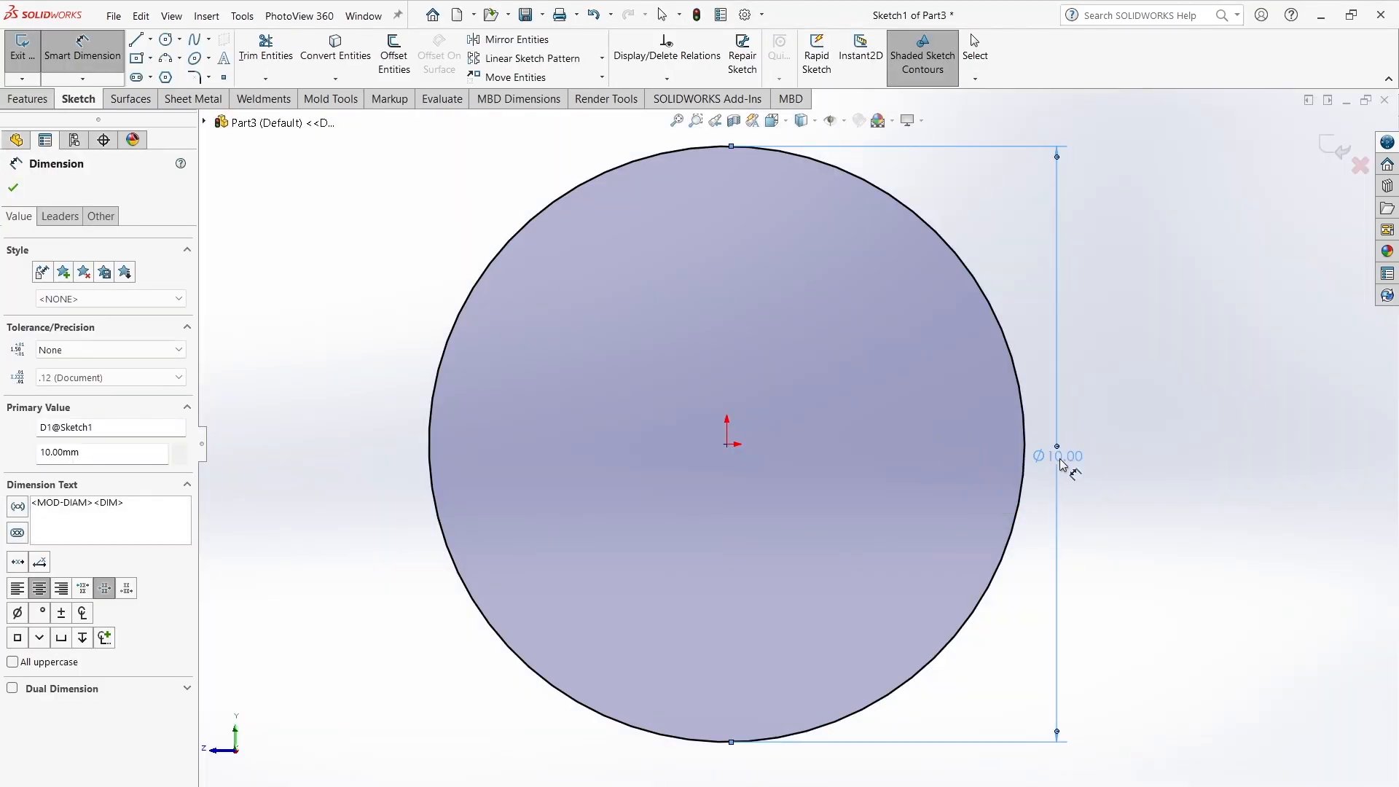
scroll(933, 324, "up", 5)
left_click(13, 188)
Step: Extrude the 10 mm circle as a blind boss 80 mm long
left_click(28, 99)
left_click(29, 56)
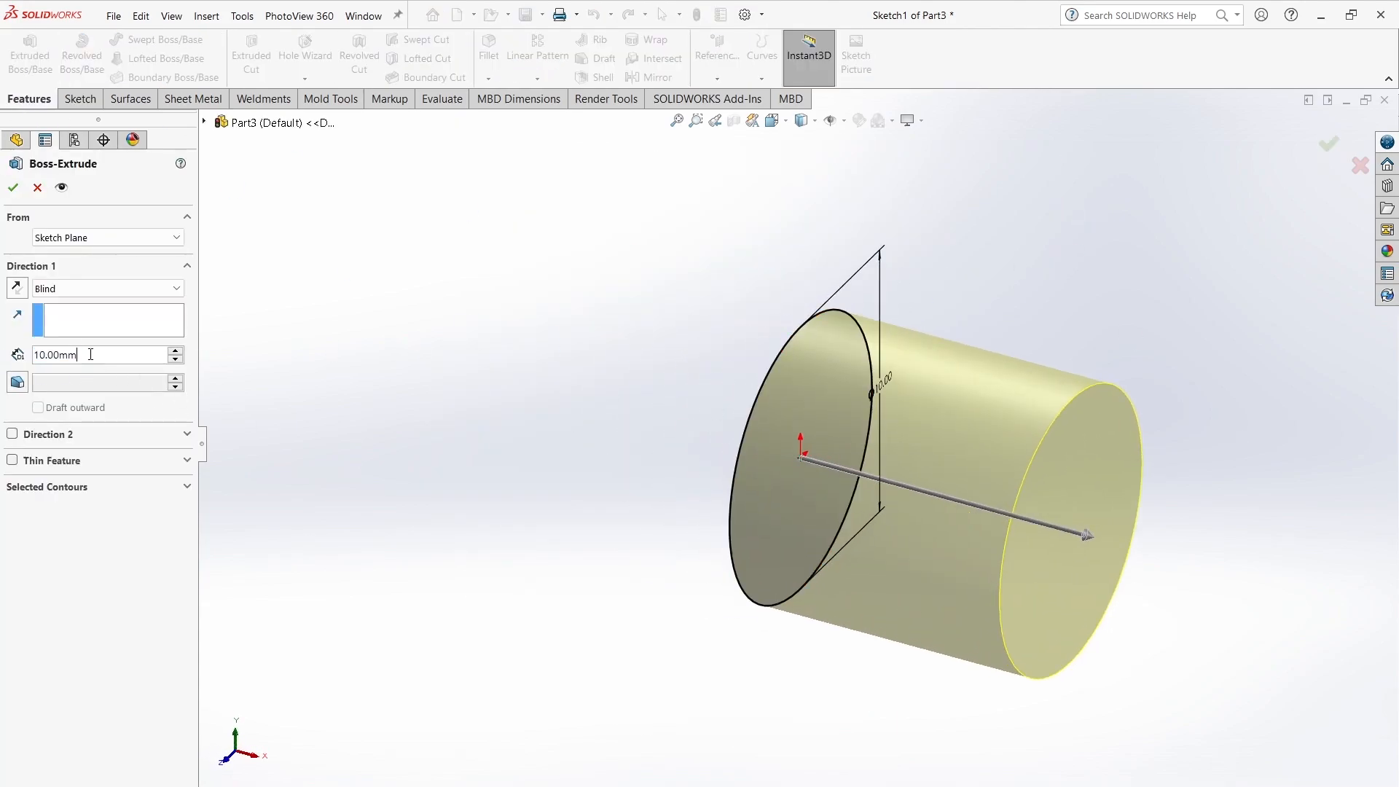
type("80")
key("Return")
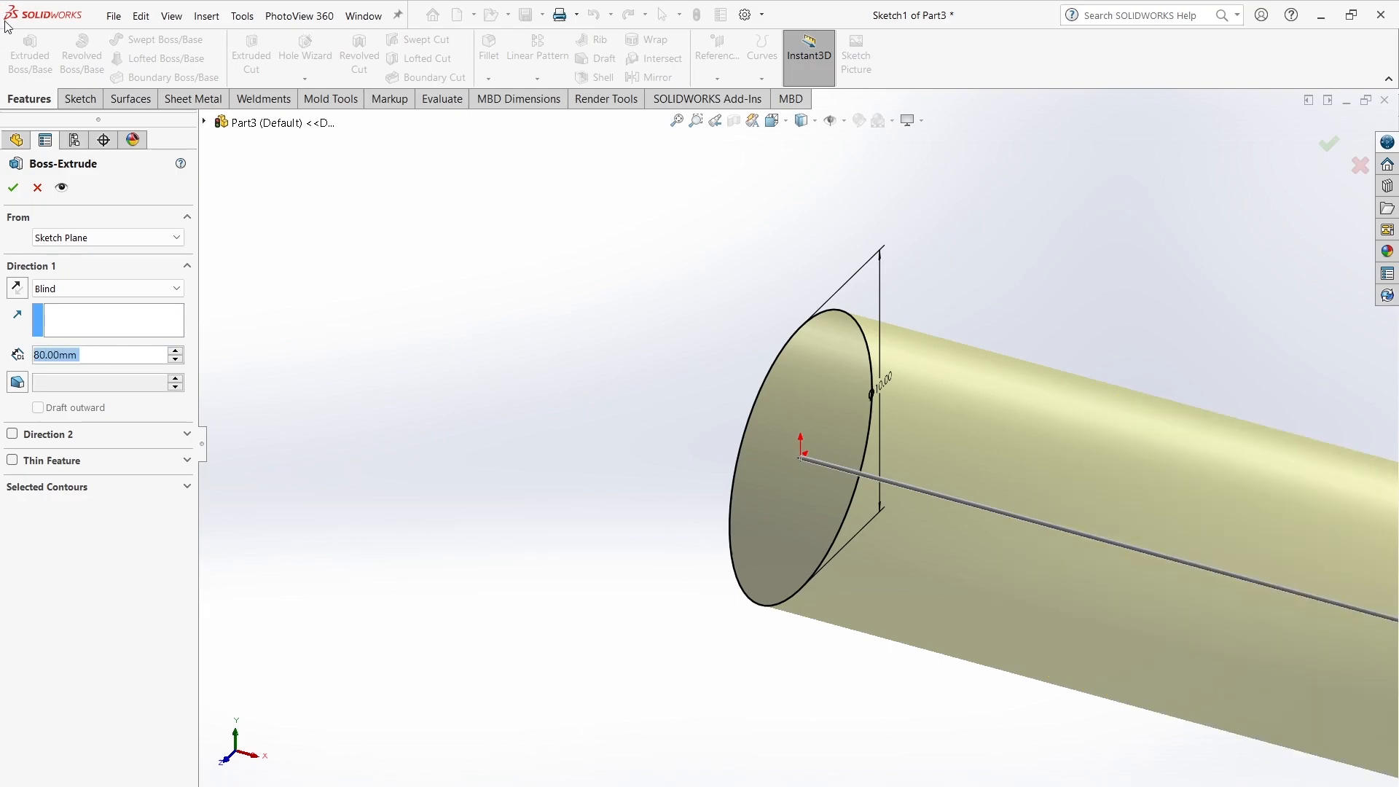
left_click(13, 188)
Step: Sketch a larger circle of about 9 mm radius, centred on the origin, on the rod's end face
scroll(552, 395, "up", 5)
left_click(929, 548)
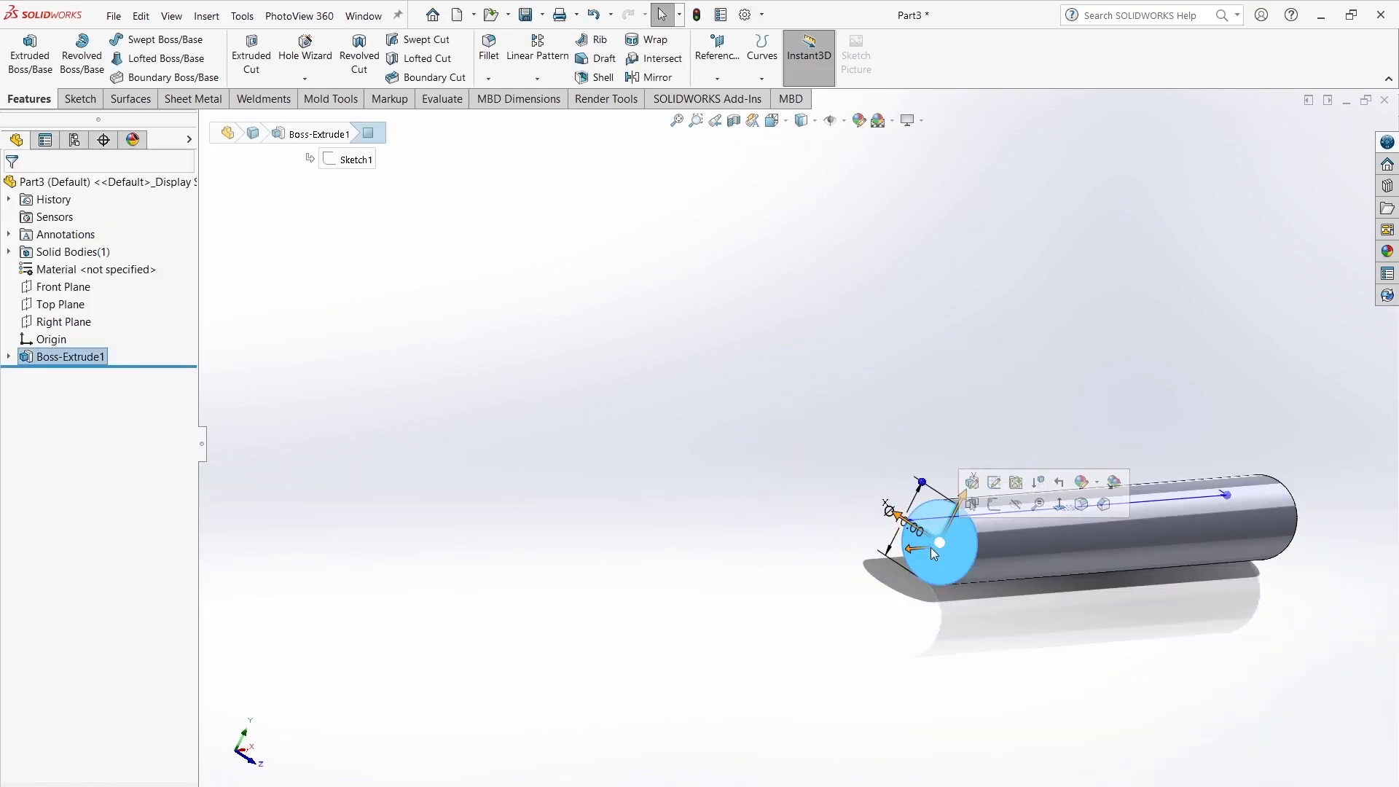
left_click(992, 505)
left_click(496, 599)
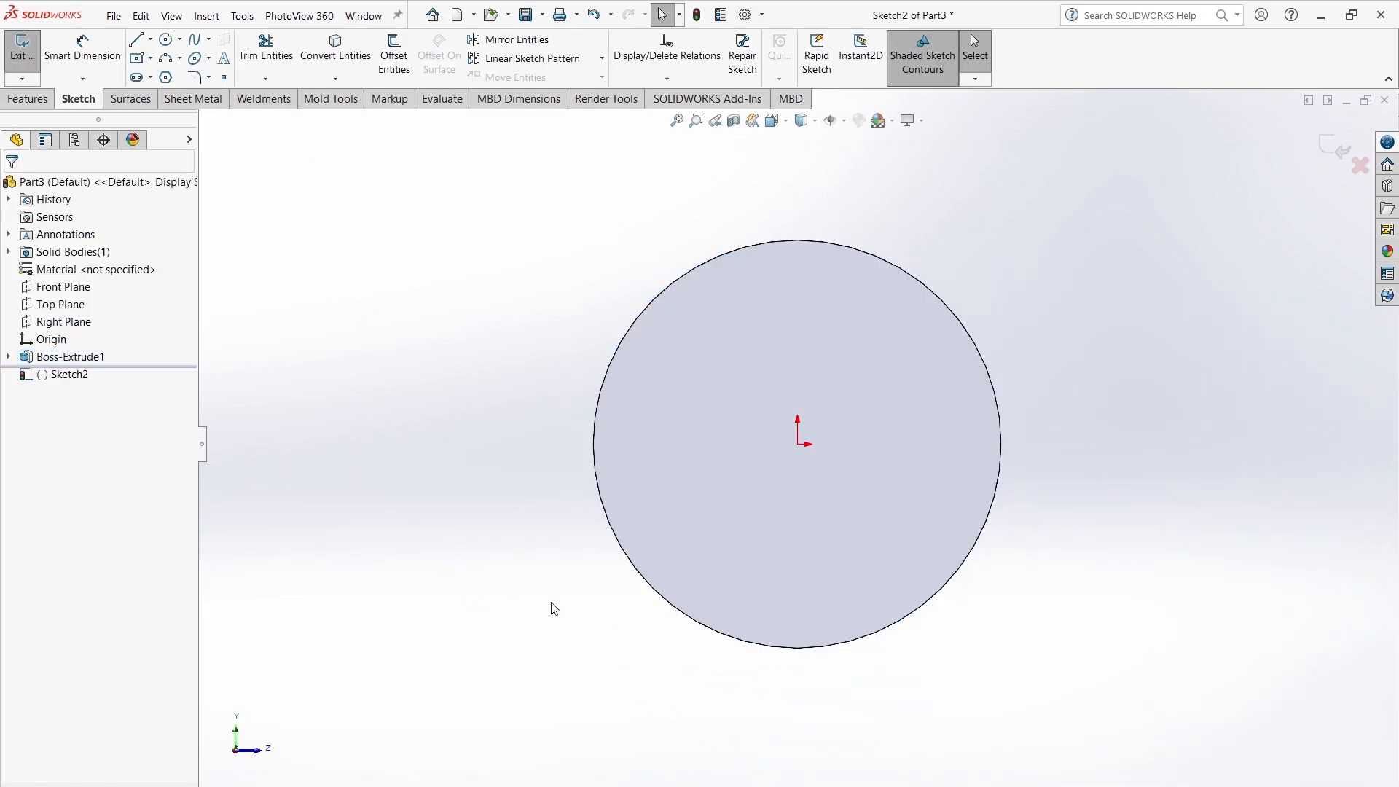
right_click_drag(530, 602, 1048, 613)
left_click(800, 445)
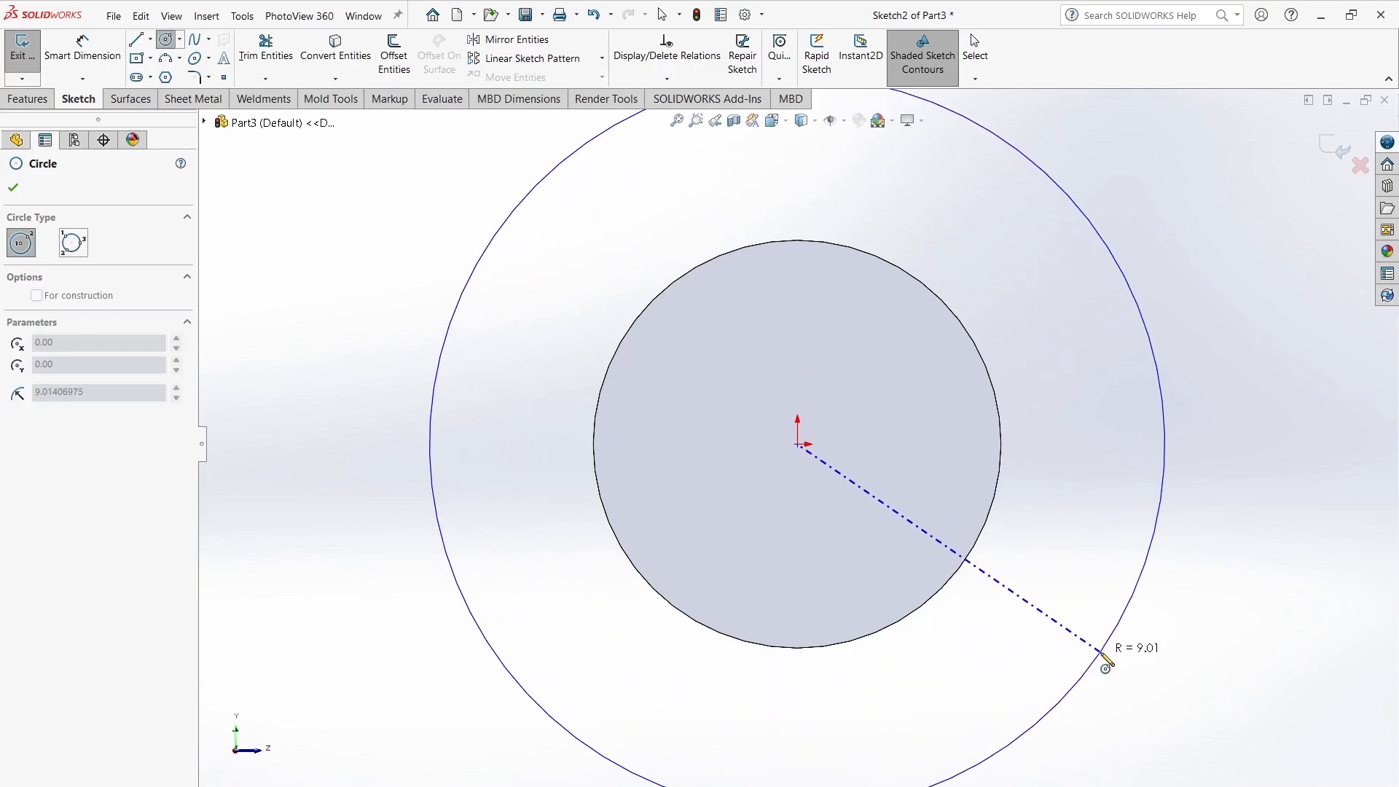
left_click(1104, 649)
left_click(20, 187)
Step: Extrude the larger circle 115 mm outward from the rod, merged with the existing body
left_click(27, 99)
left_click(30, 56)
scroll(843, 594, "up", 3)
middle_click_drag(844, 594, 672, 634)
scroll(671, 634, "up", 2)
left_click_drag(520, 555, 421, 587)
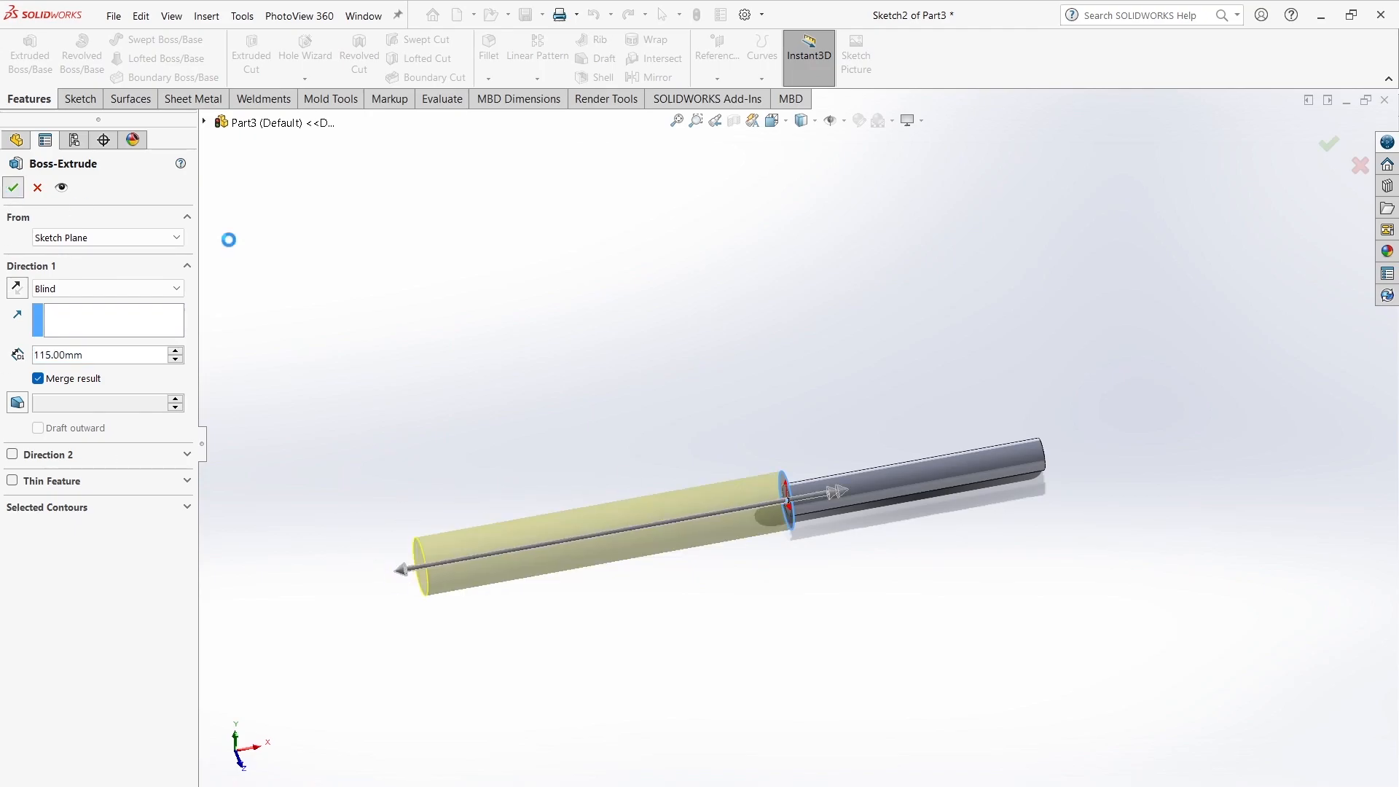
Step: Sketch a concentric circle of about 8 mm radius on the free end face of the thick section
middle_click_drag(572, 592, 619, 562)
left_click(463, 546)
left_click(499, 497)
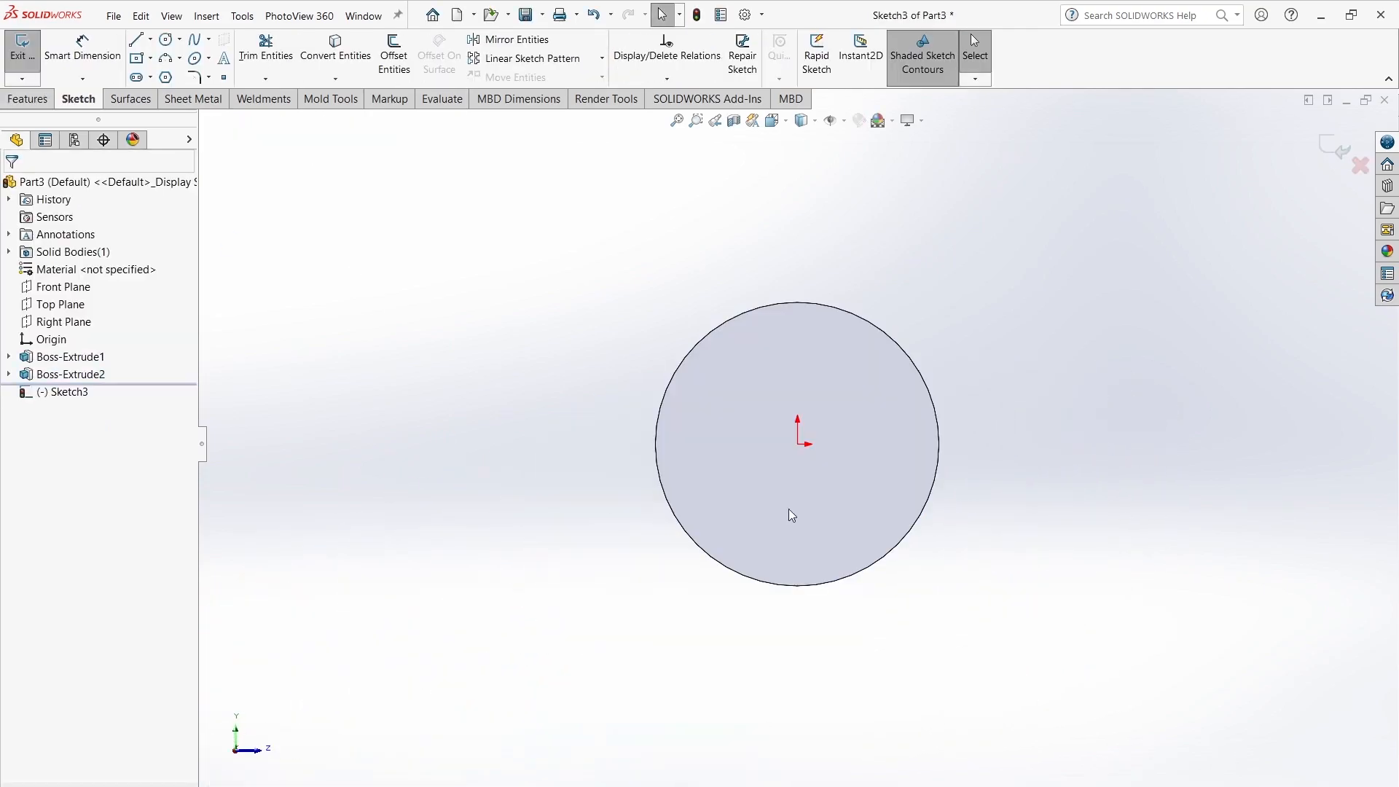
right_click_drag(695, 502, 772, 495)
left_click(798, 444)
left_click(908, 506)
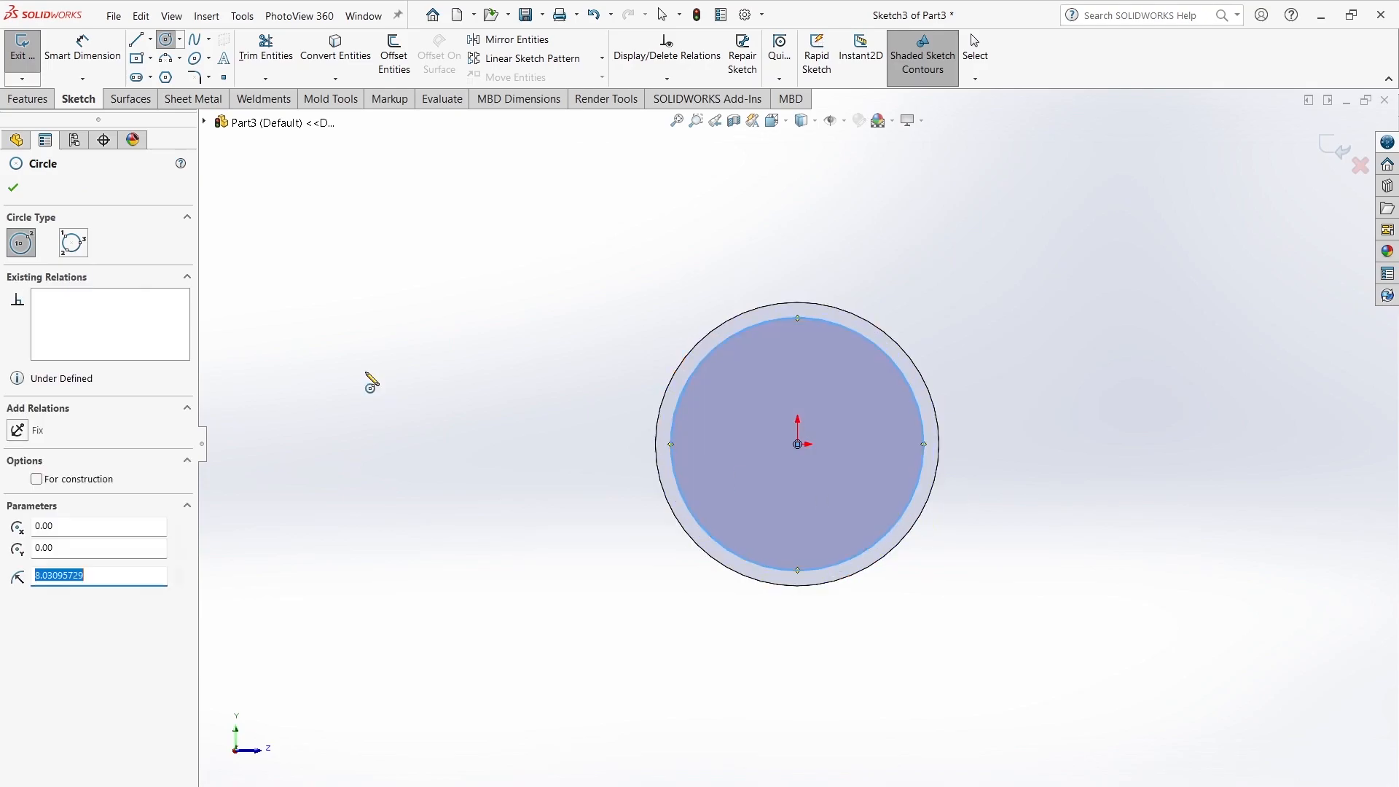
left_click(14, 188)
Step: Extrude the smaller circle 2 mm outward to form a short step at the end of the shaft
left_click(28, 99)
left_click(30, 55)
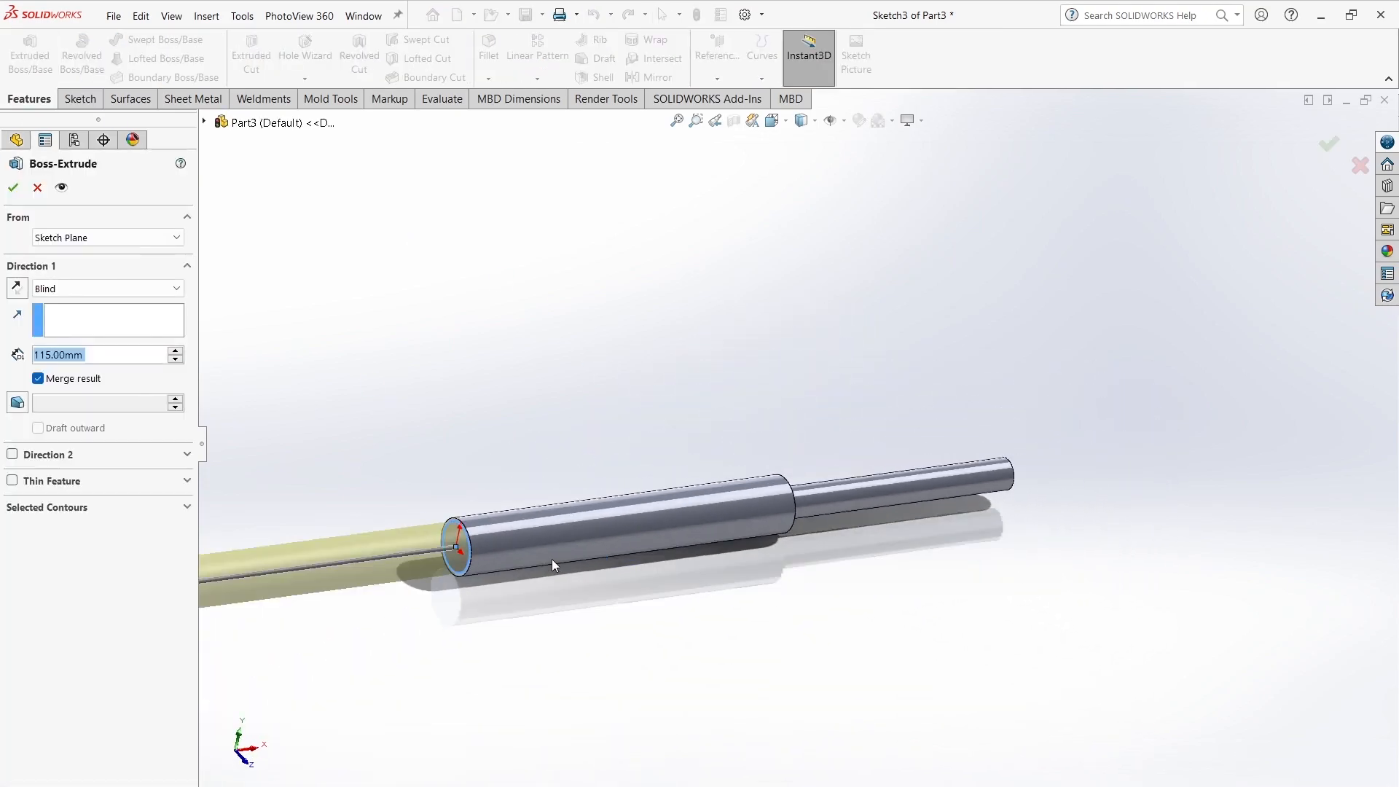
type("10")
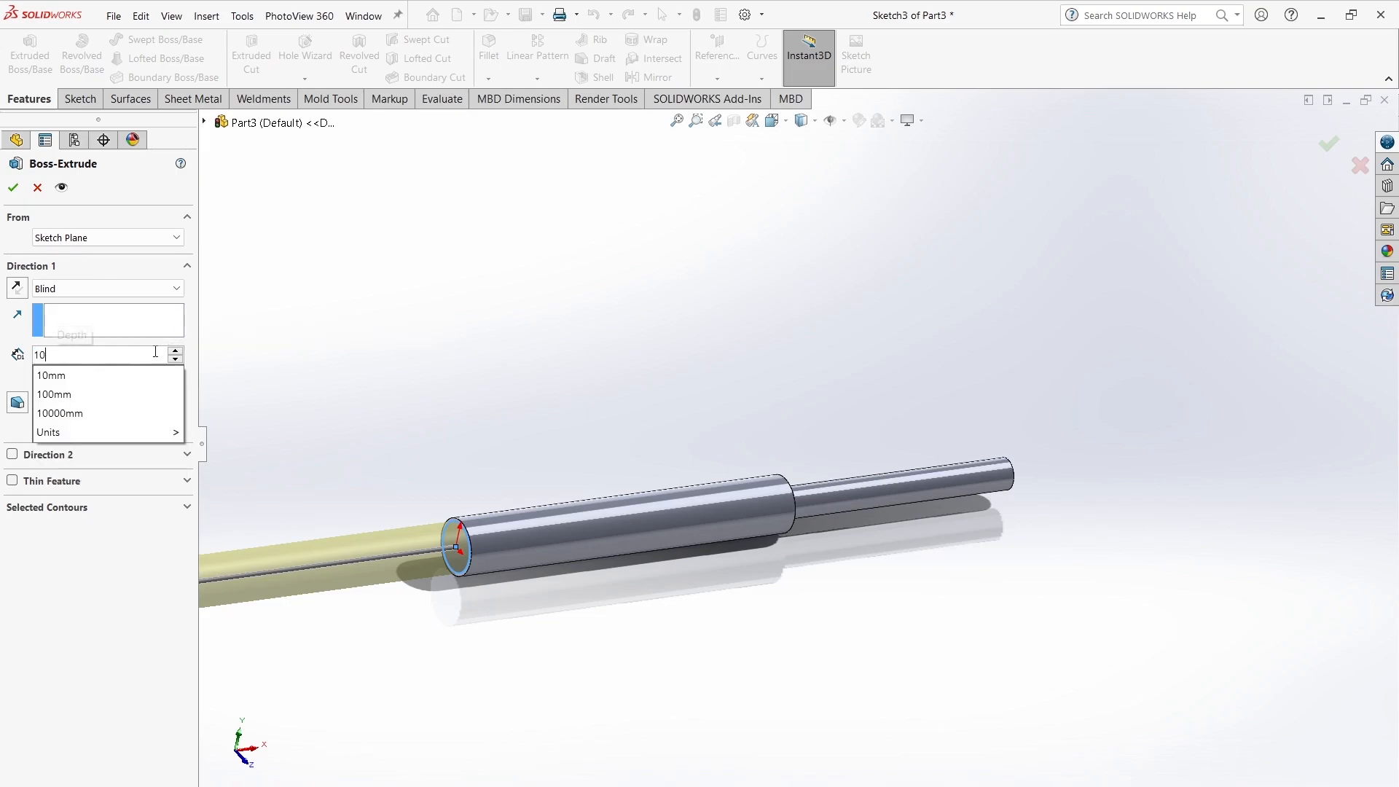
key("Return")
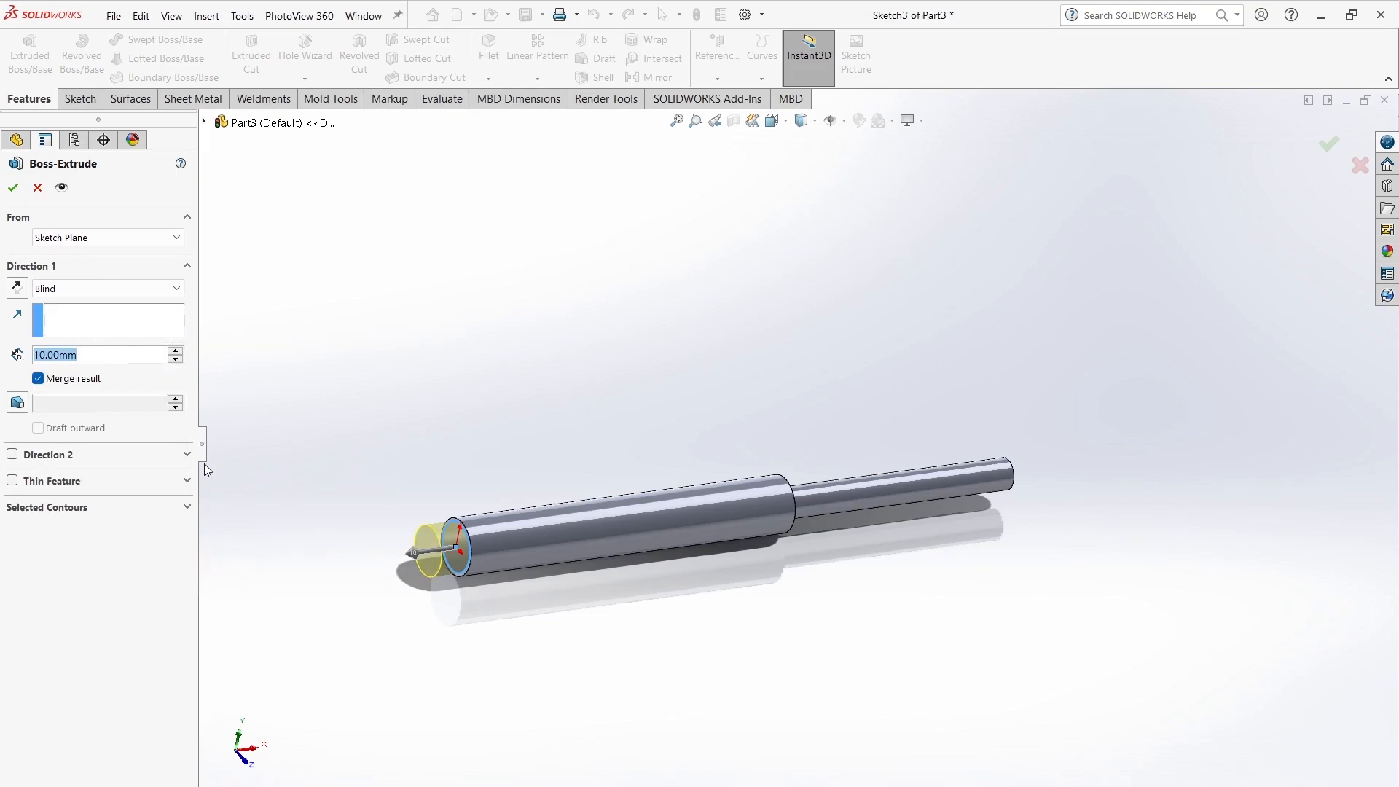
key("Return")
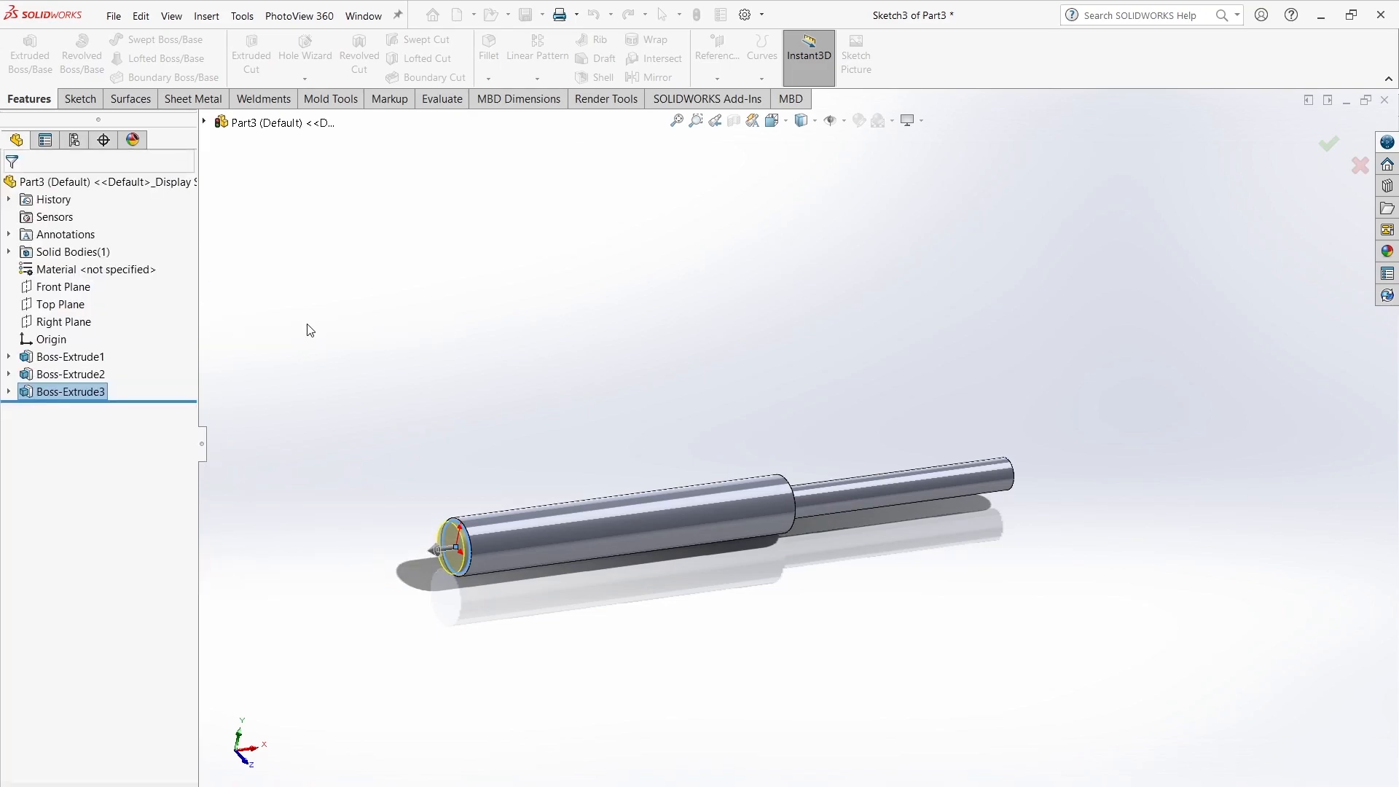
Step: Create a sketch containing the circular outline of the 2 mm step's end face and exit it
scroll(482, 563, "down", 3)
left_click(434, 512)
left_click(459, 470)
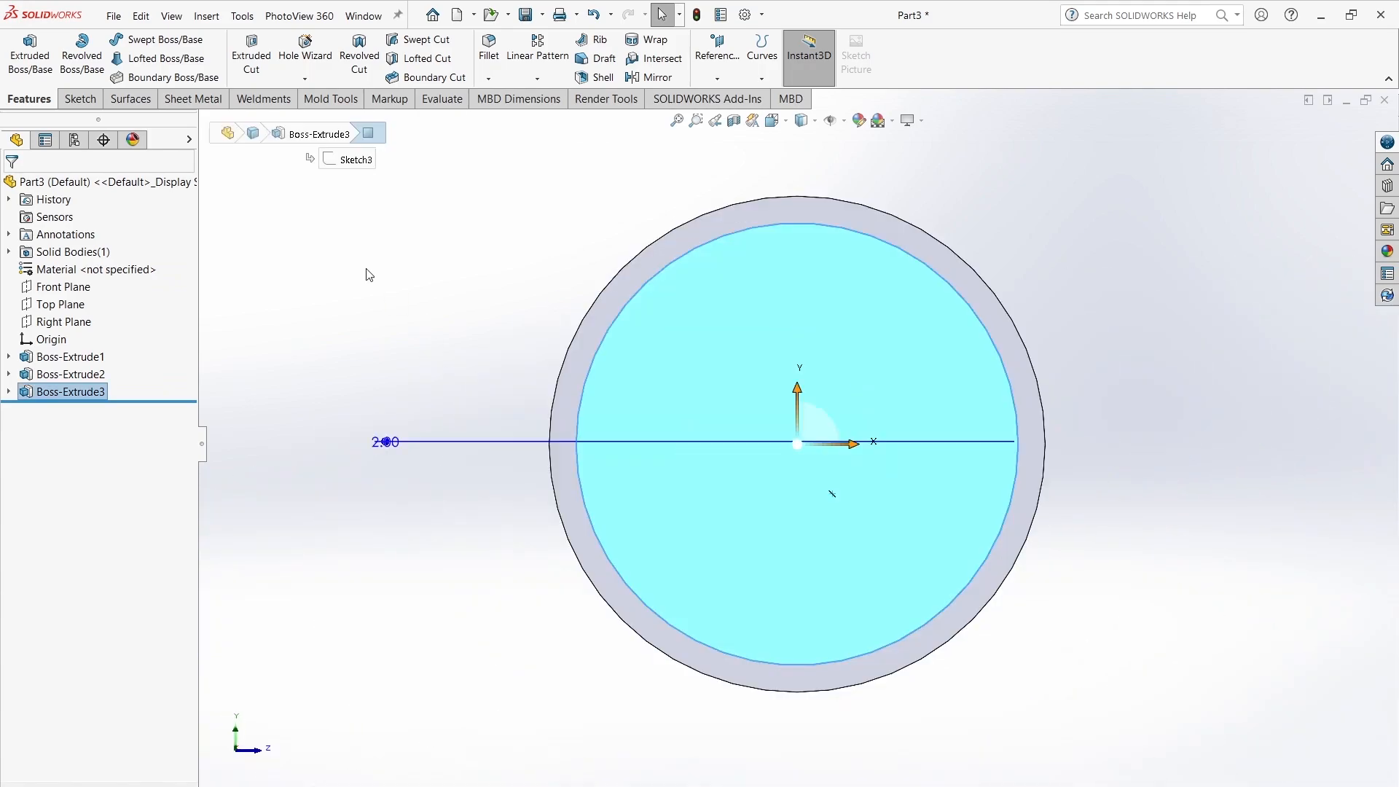
left_click(1335, 148)
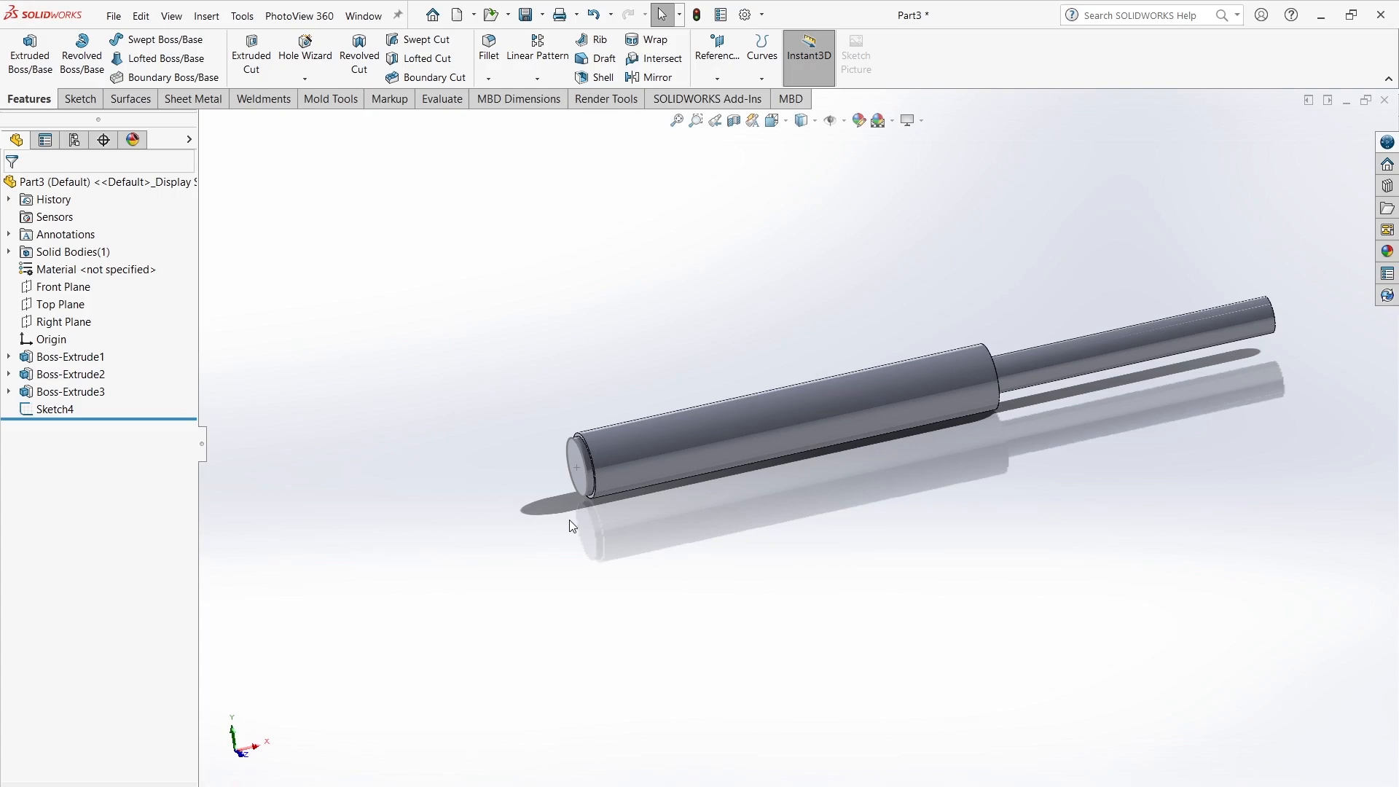
Step: Reopen the end-face sketch, draw a concentric circle of about 7.7 mm radius and delete the outer circle
left_click(583, 456)
left_click(665, 406)
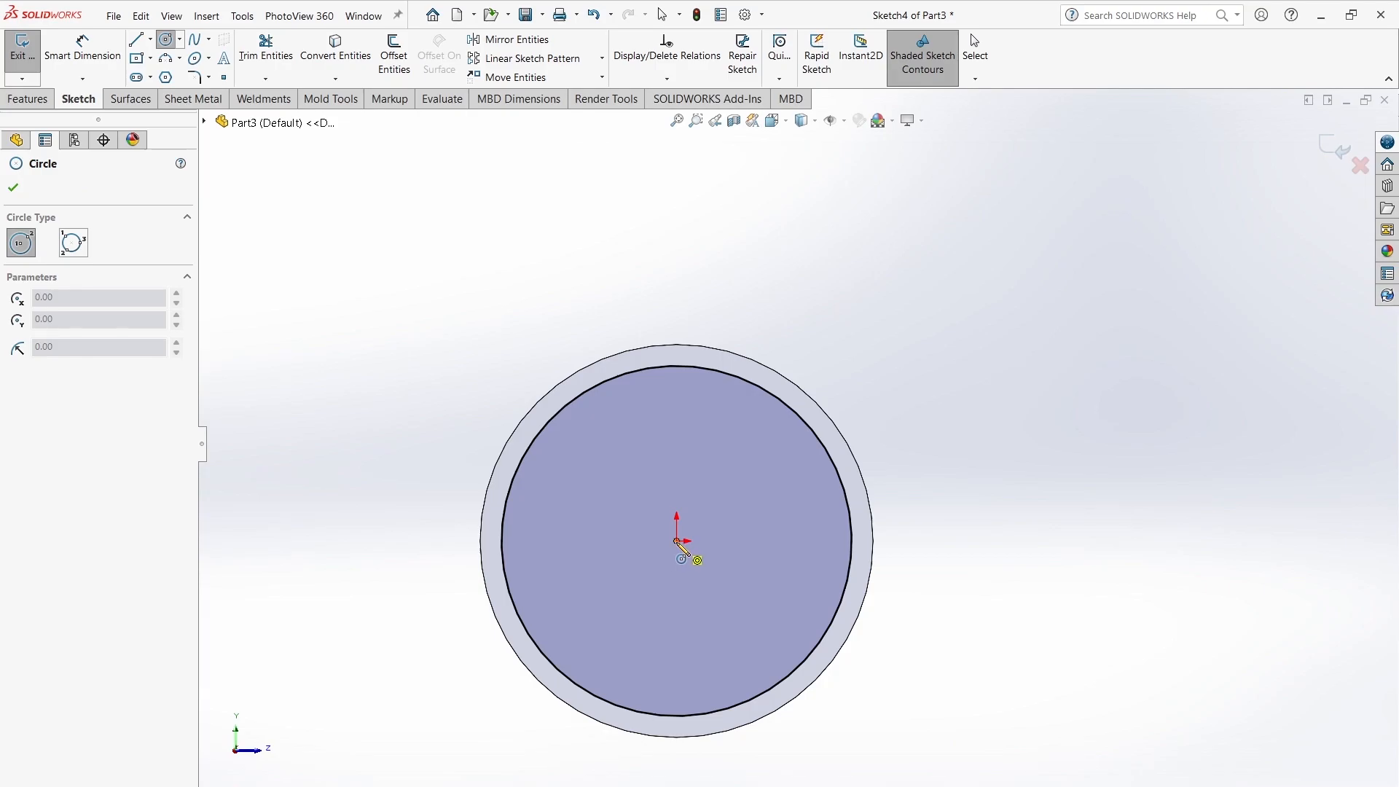
left_click(677, 541)
left_click(813, 642)
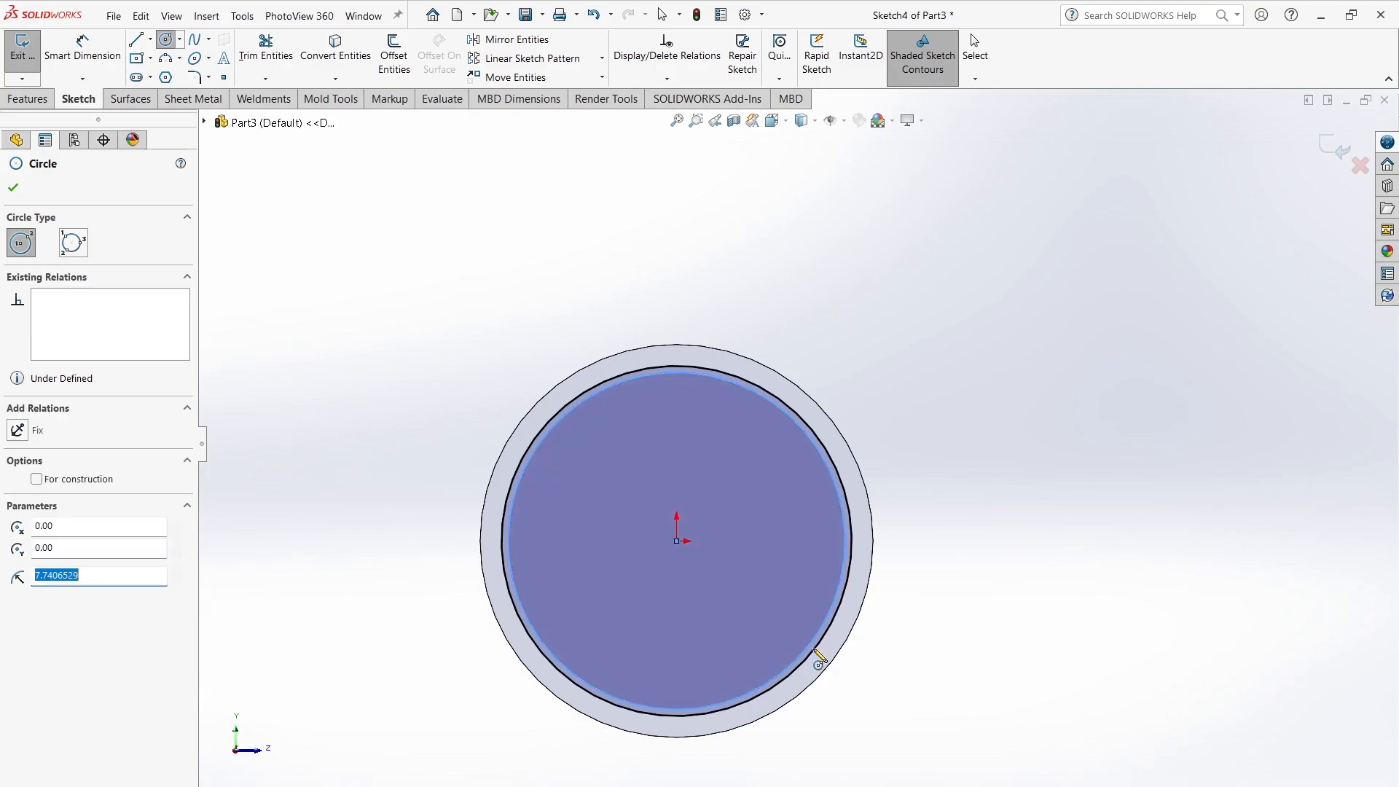
key("Escape")
left_click(853, 544)
key("Delete")
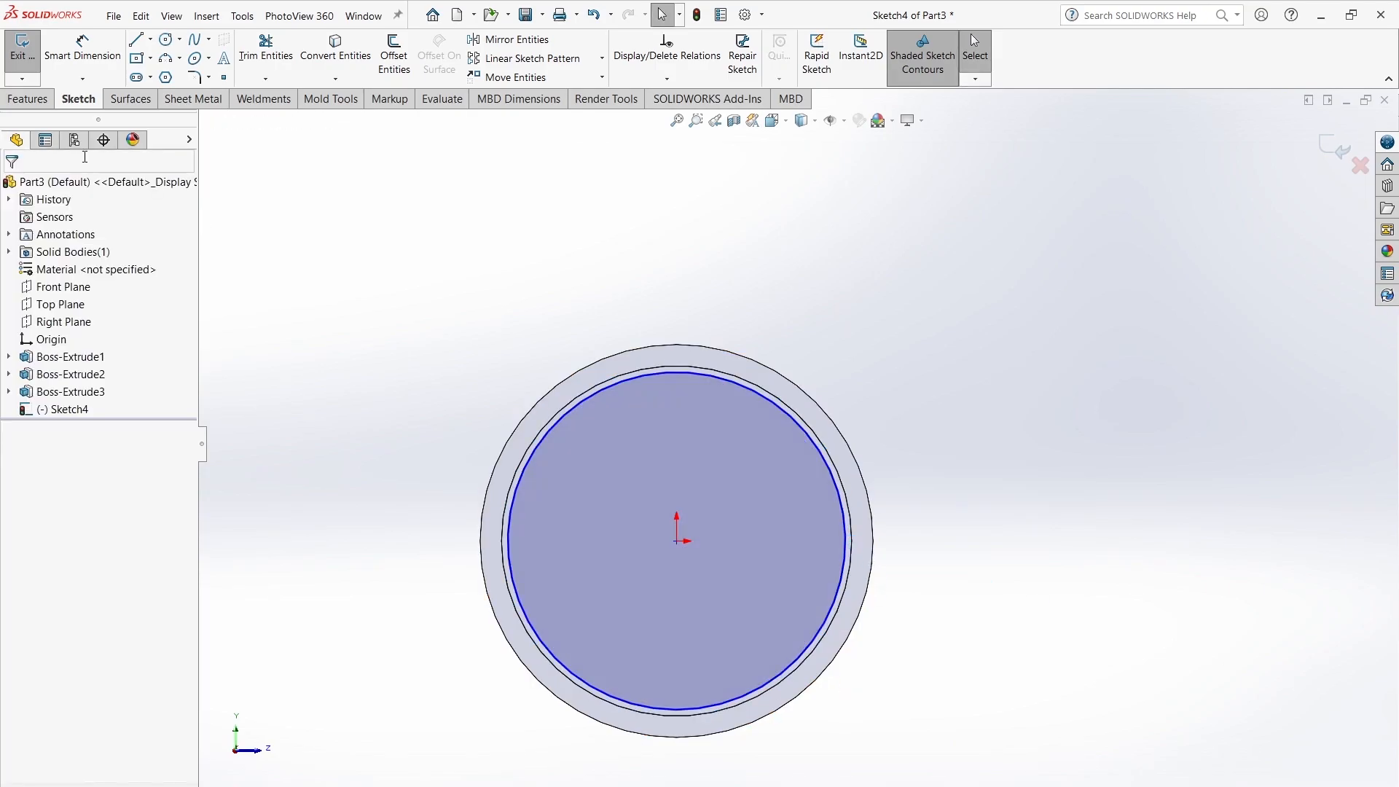
Step: Extrude the remaining circle 14 mm outward from the end of the shaft
left_click(41, 102)
left_click(31, 55)
left_click_drag(417, 514, 358, 518)
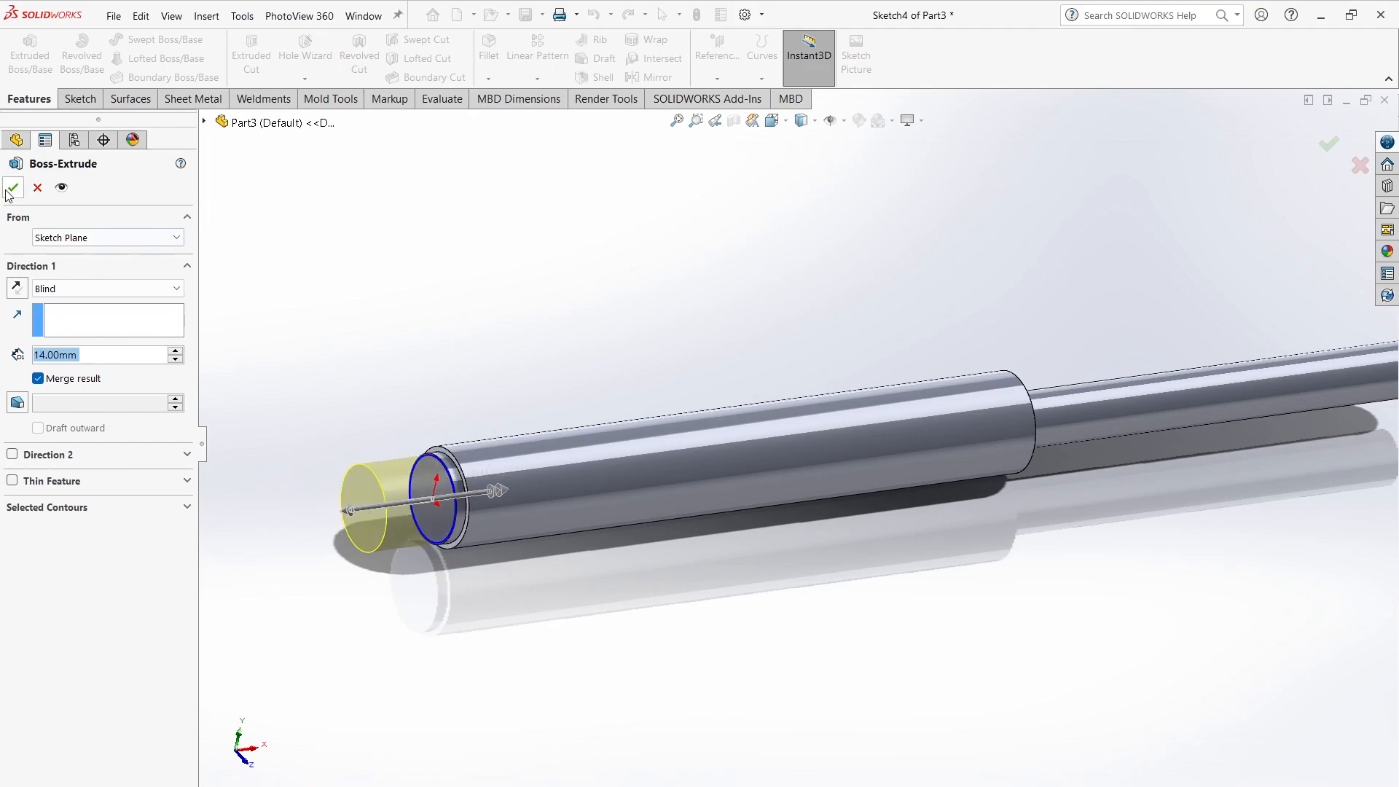
left_click(13, 188)
Step: Create a reference plane offset outward from the end face of the 14 mm section
left_click(365, 500)
left_click(717, 78)
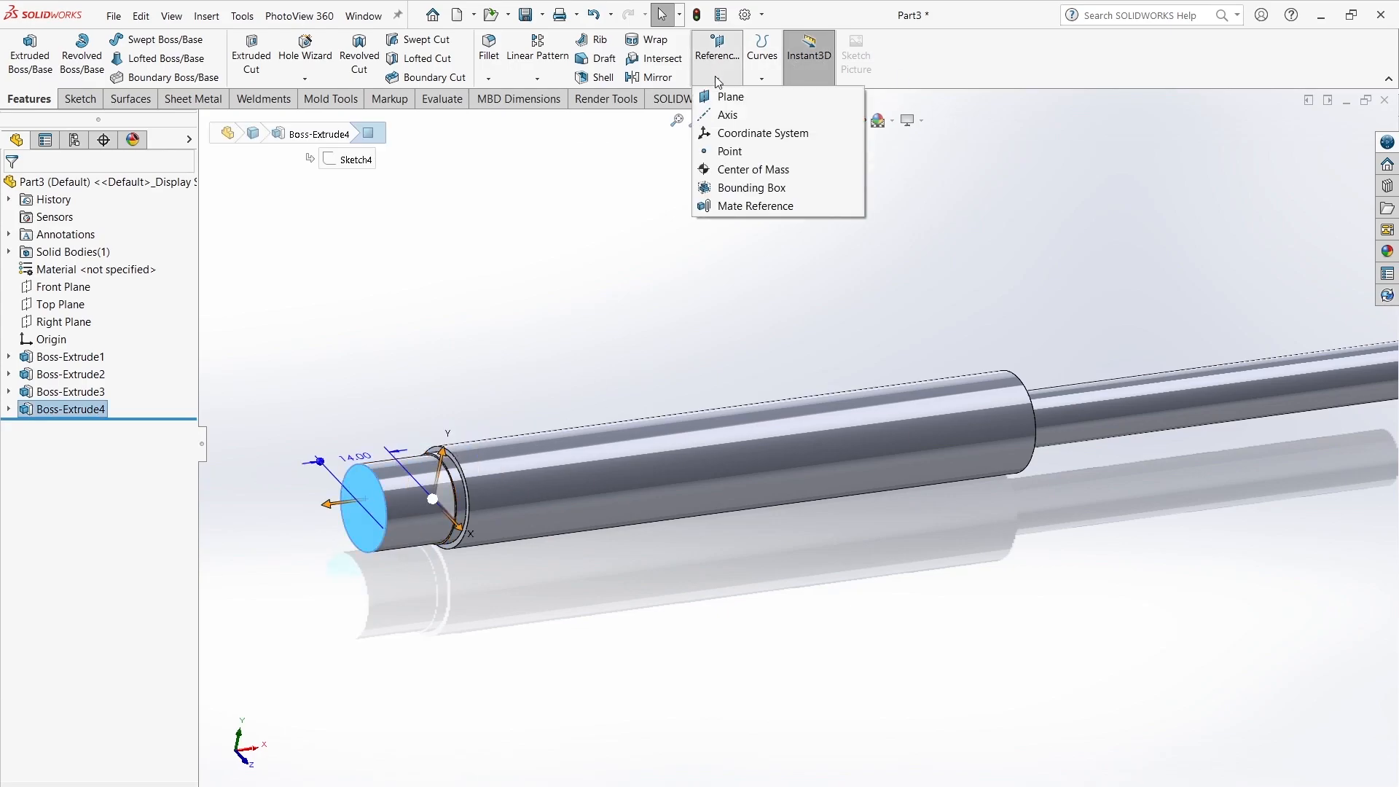
scroll(730, 526, "up", 5)
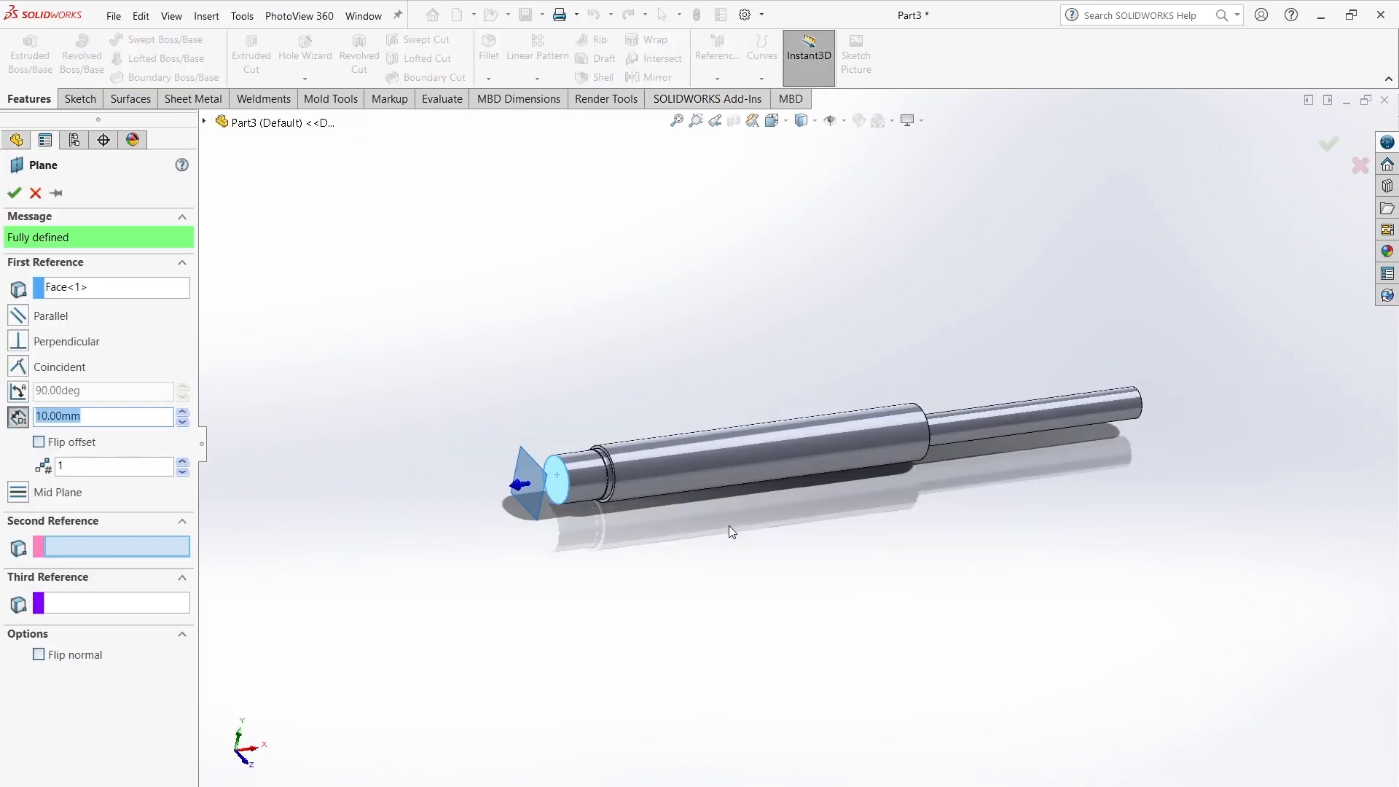
double_click(180, 413)
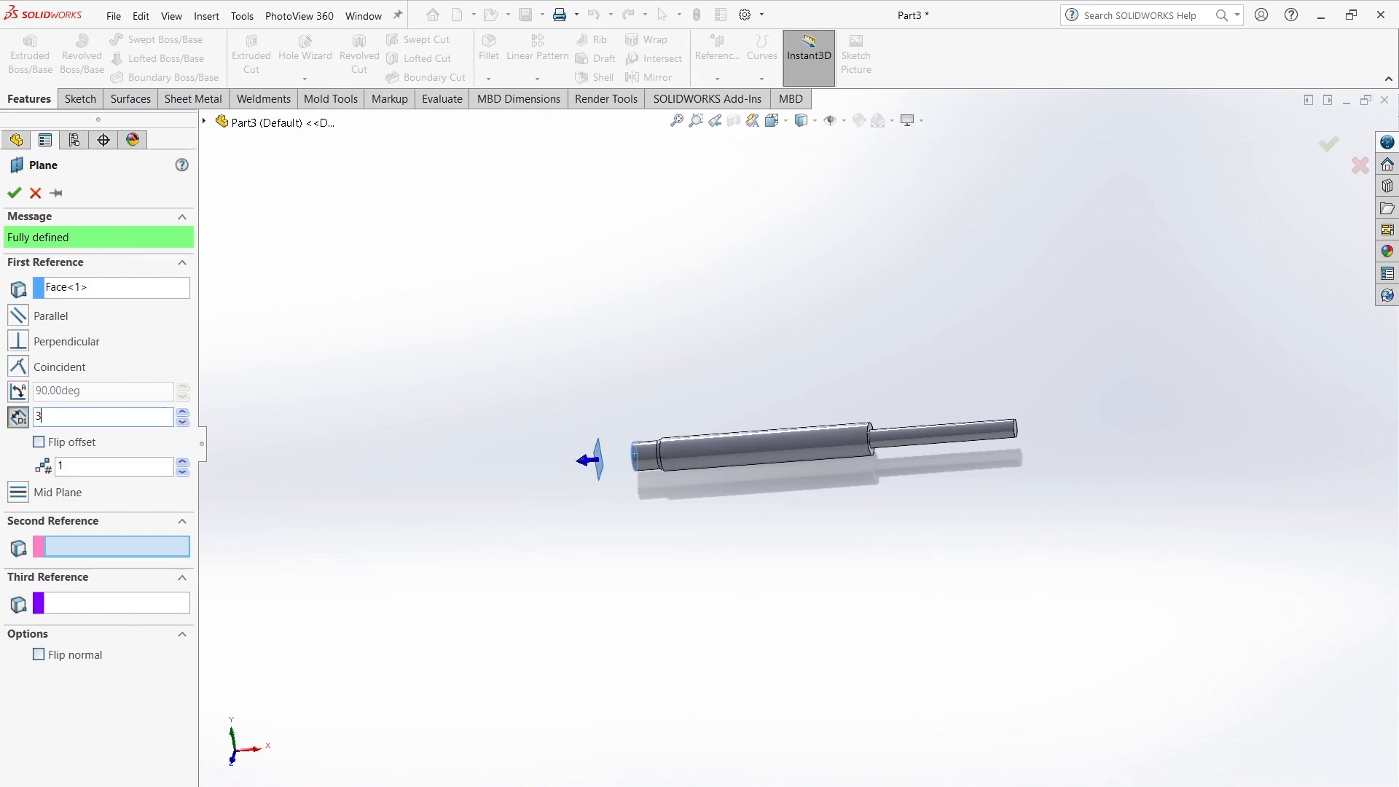
left_click(16, 201)
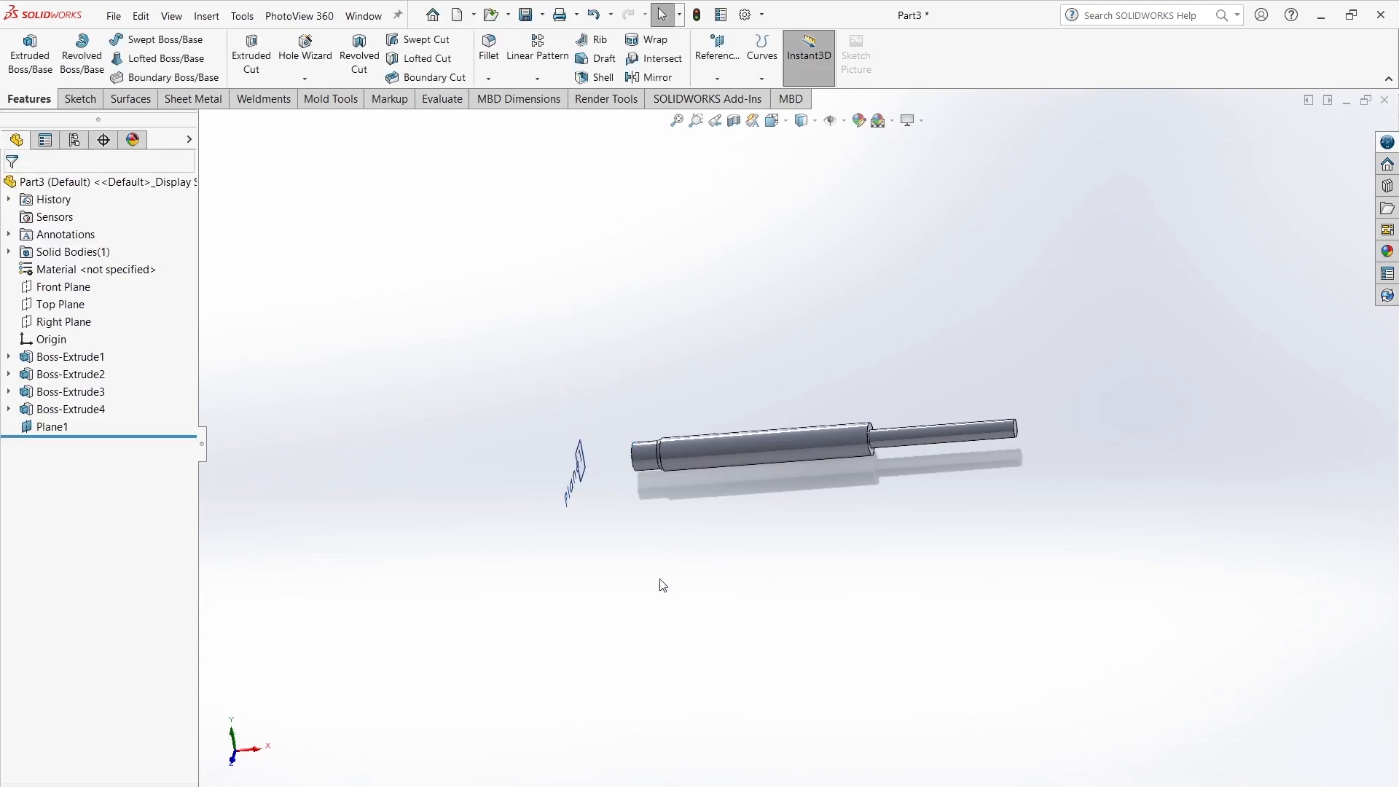
Step: Sketch a thin centre rectangle about 15.5 by 0.5 mm, centred on the origin of the offset plane, and exit the sketch
middle_click_drag(658, 584, 803, 583)
left_click(706, 470)
left_click(763, 435)
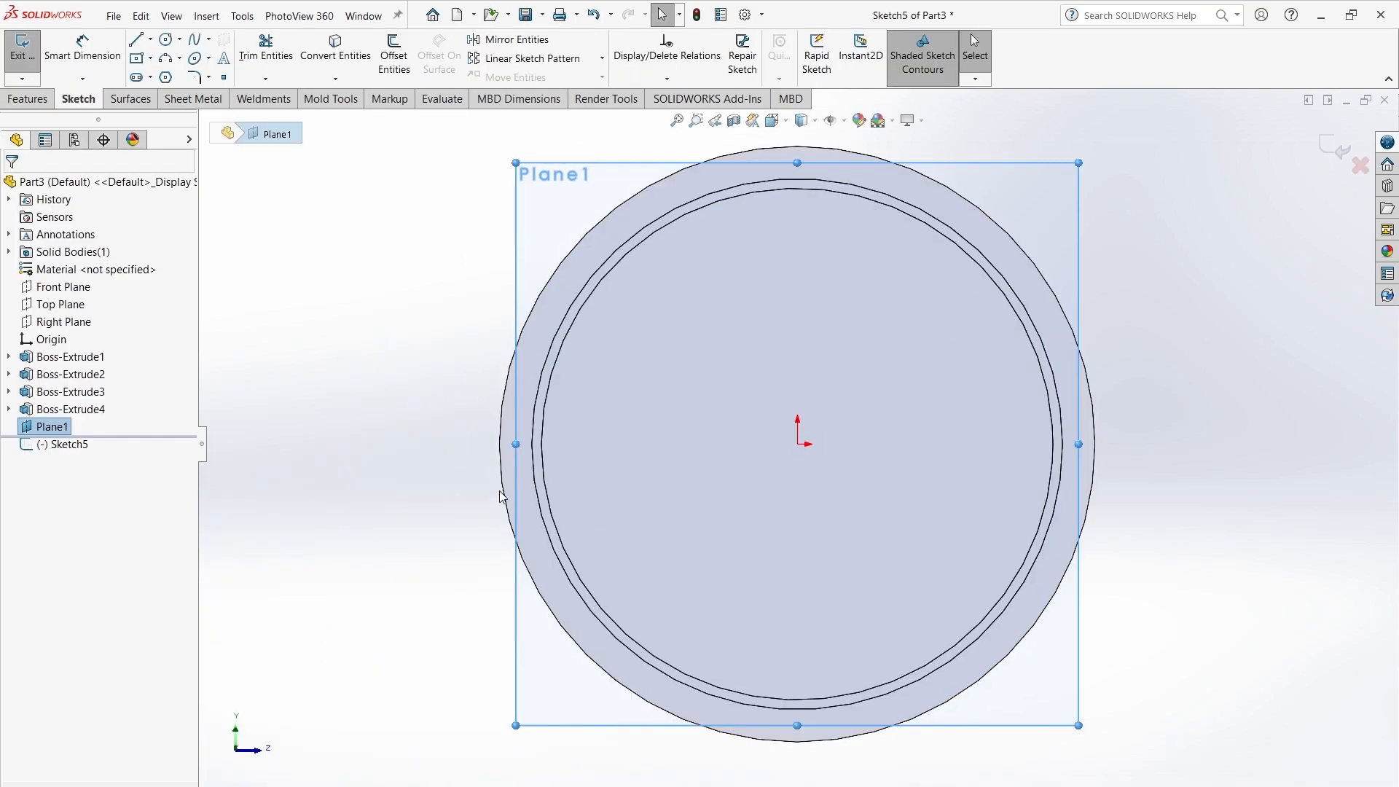
left_click(137, 58)
left_click(798, 443)
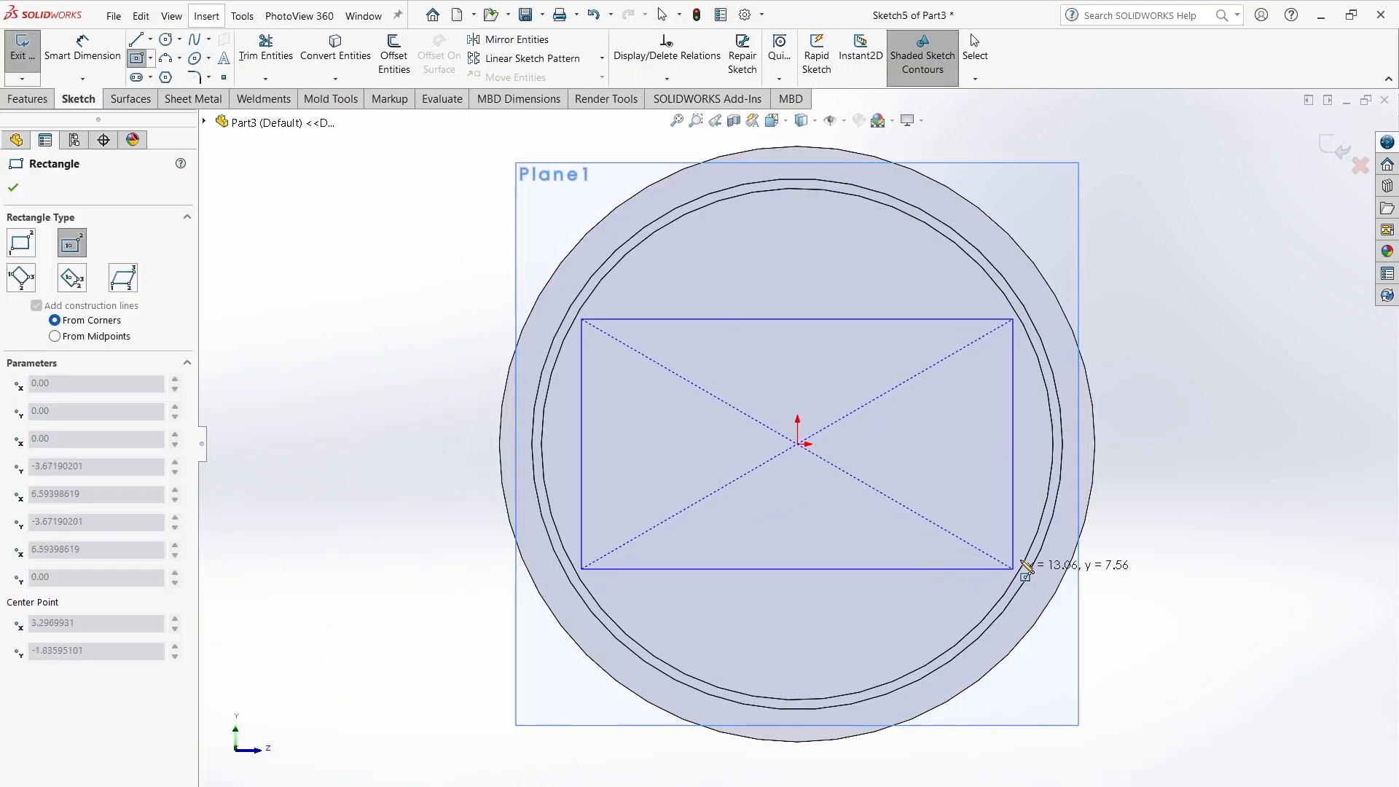
left_click(1058, 458)
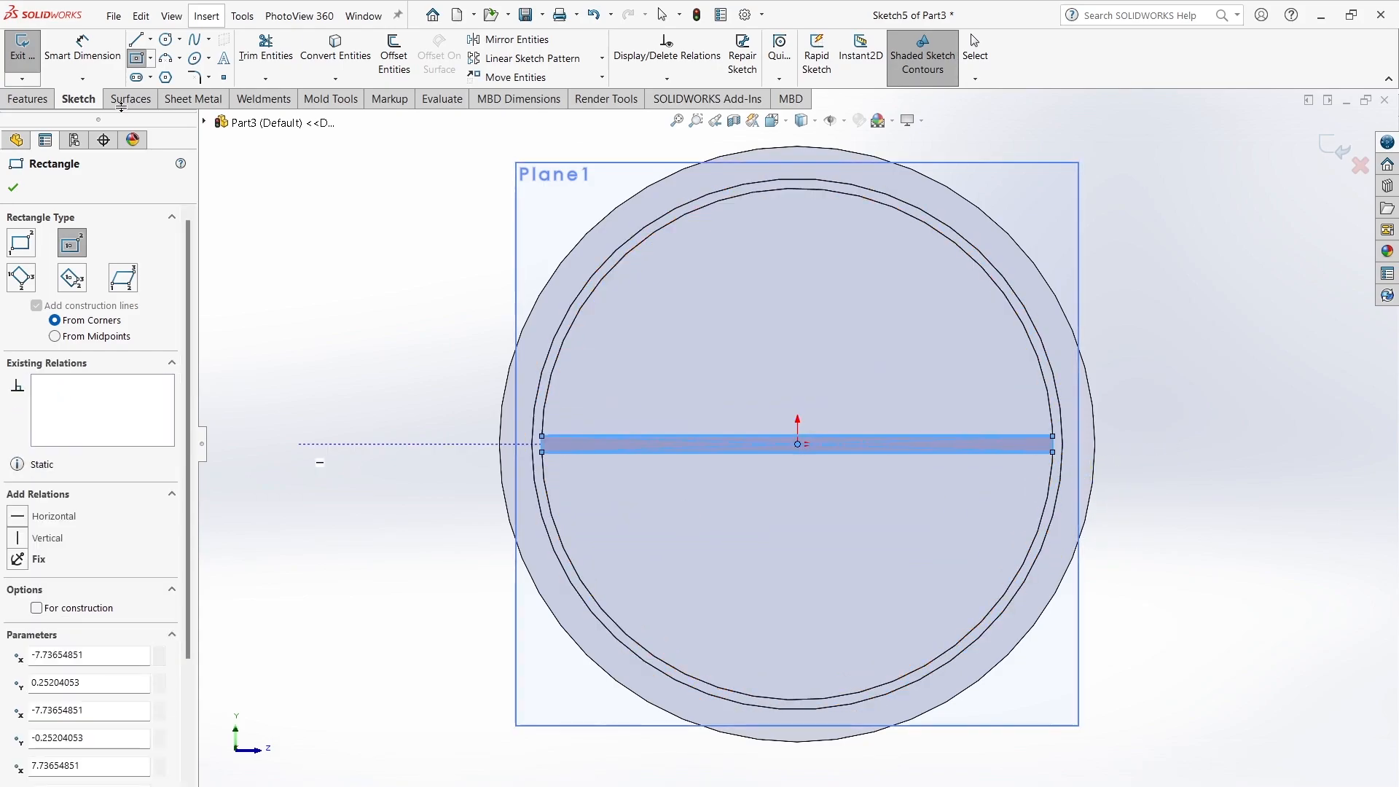
left_click(1340, 148)
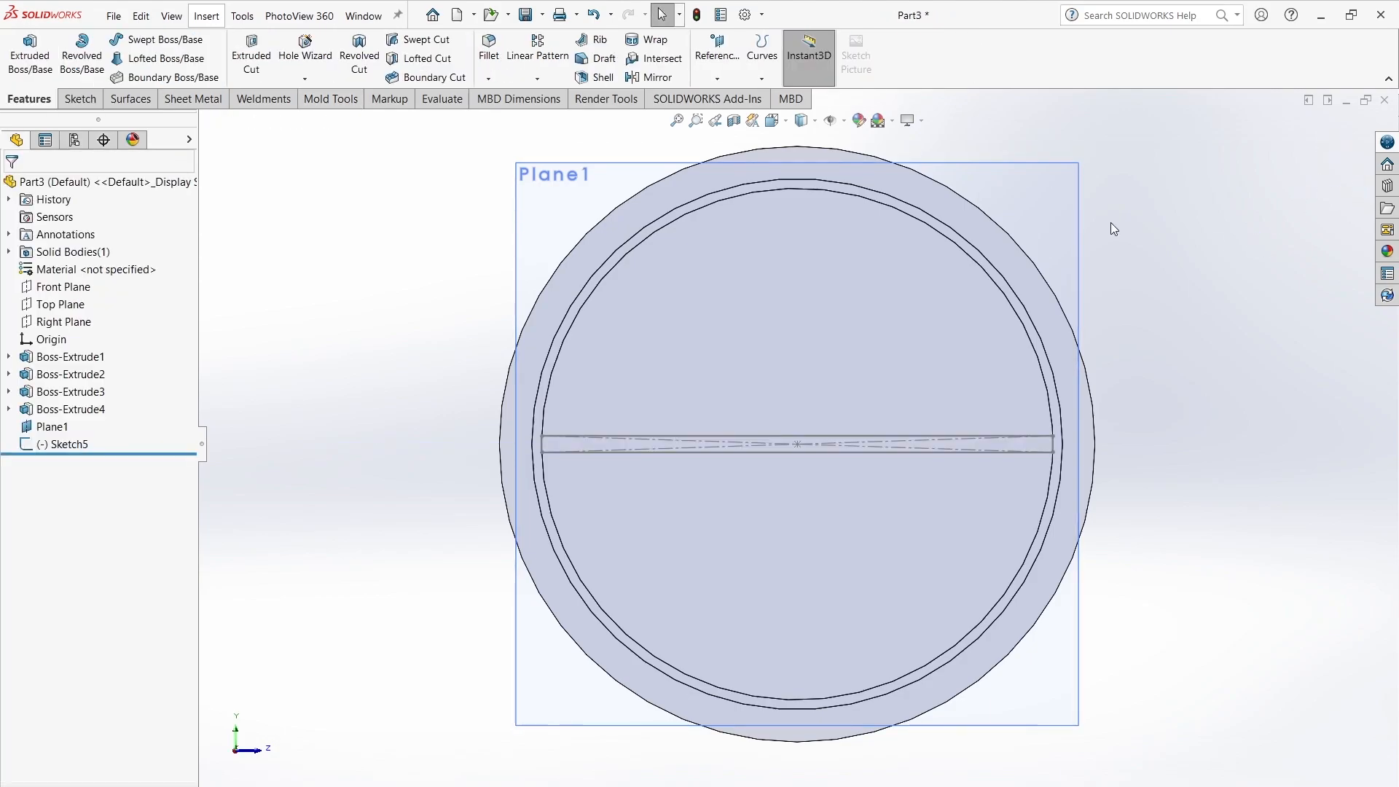
Step: Create a sketch holding the circular outline of the 14 mm section's end face and exit it
scroll(950, 550, "up", 8)
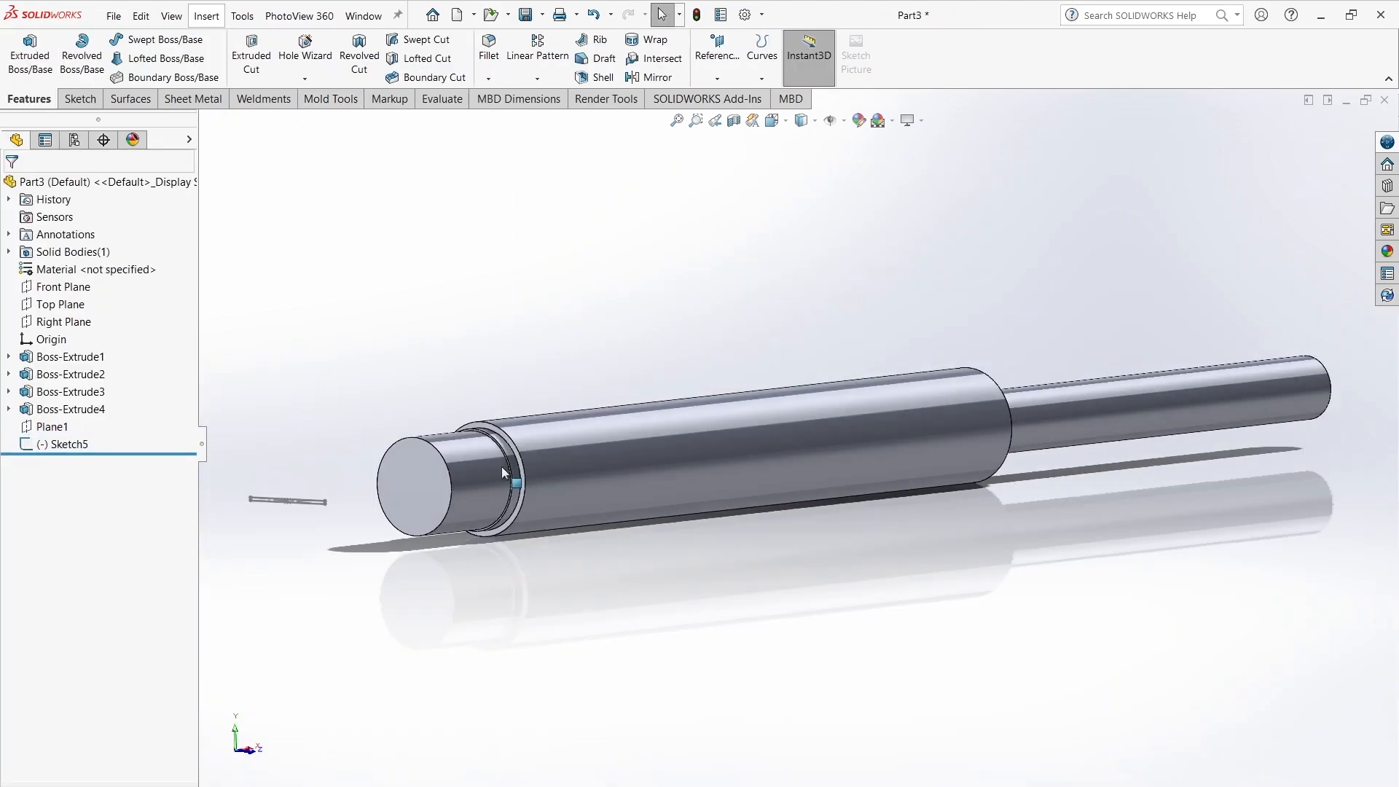
scroll(510, 467, "down", 5)
middle_click_drag(540, 524, 500, 561)
left_click(628, 506)
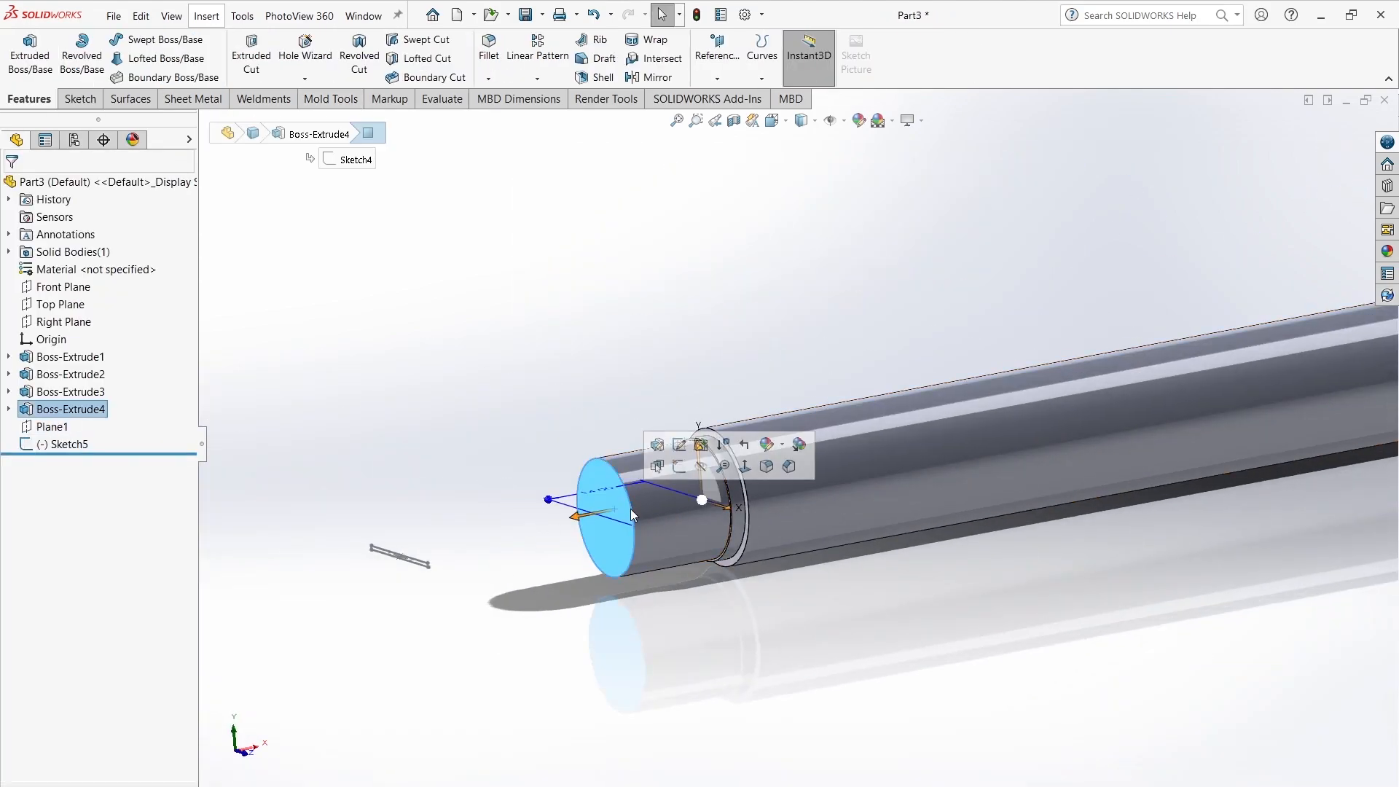
left_click(645, 452)
left_click(1341, 149)
scroll(586, 519, "up", 3)
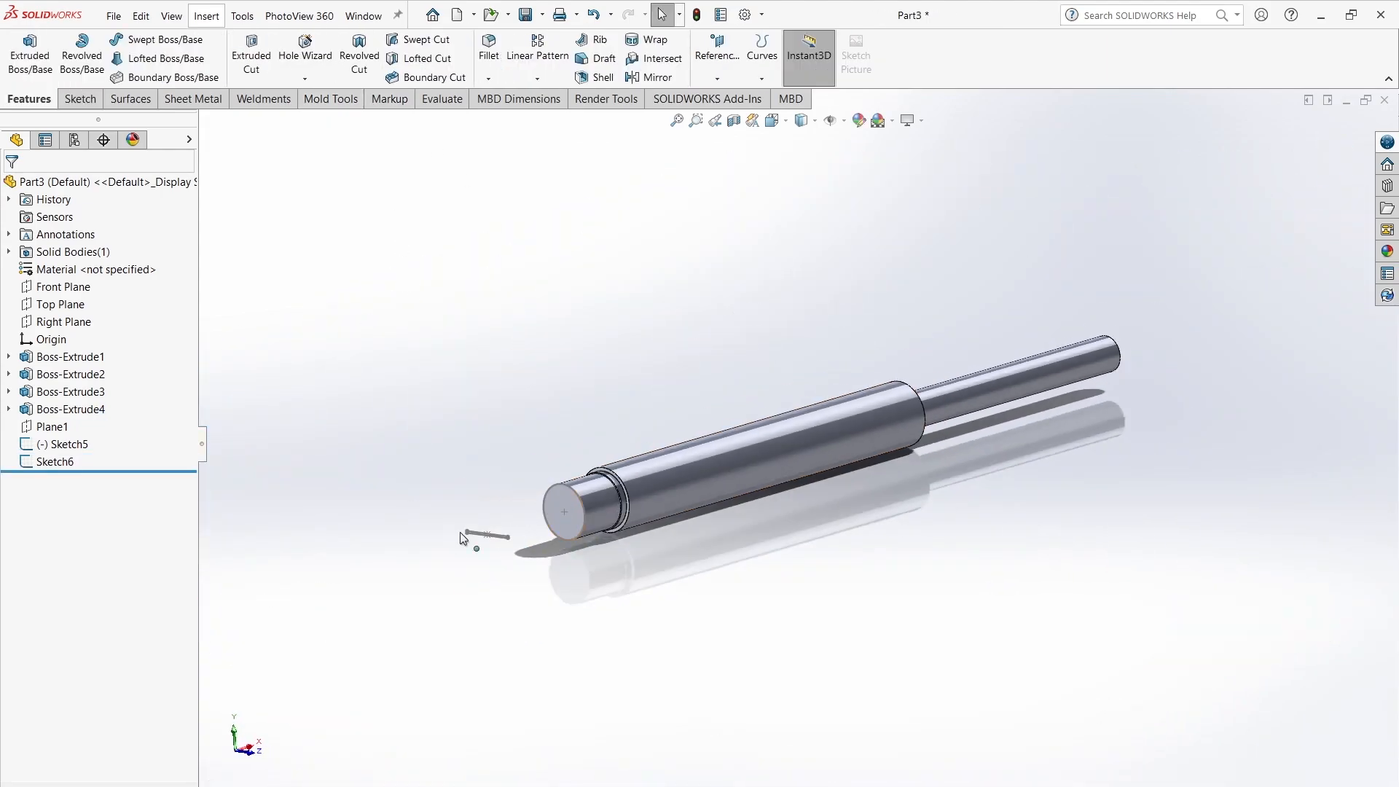
left_click(166, 59)
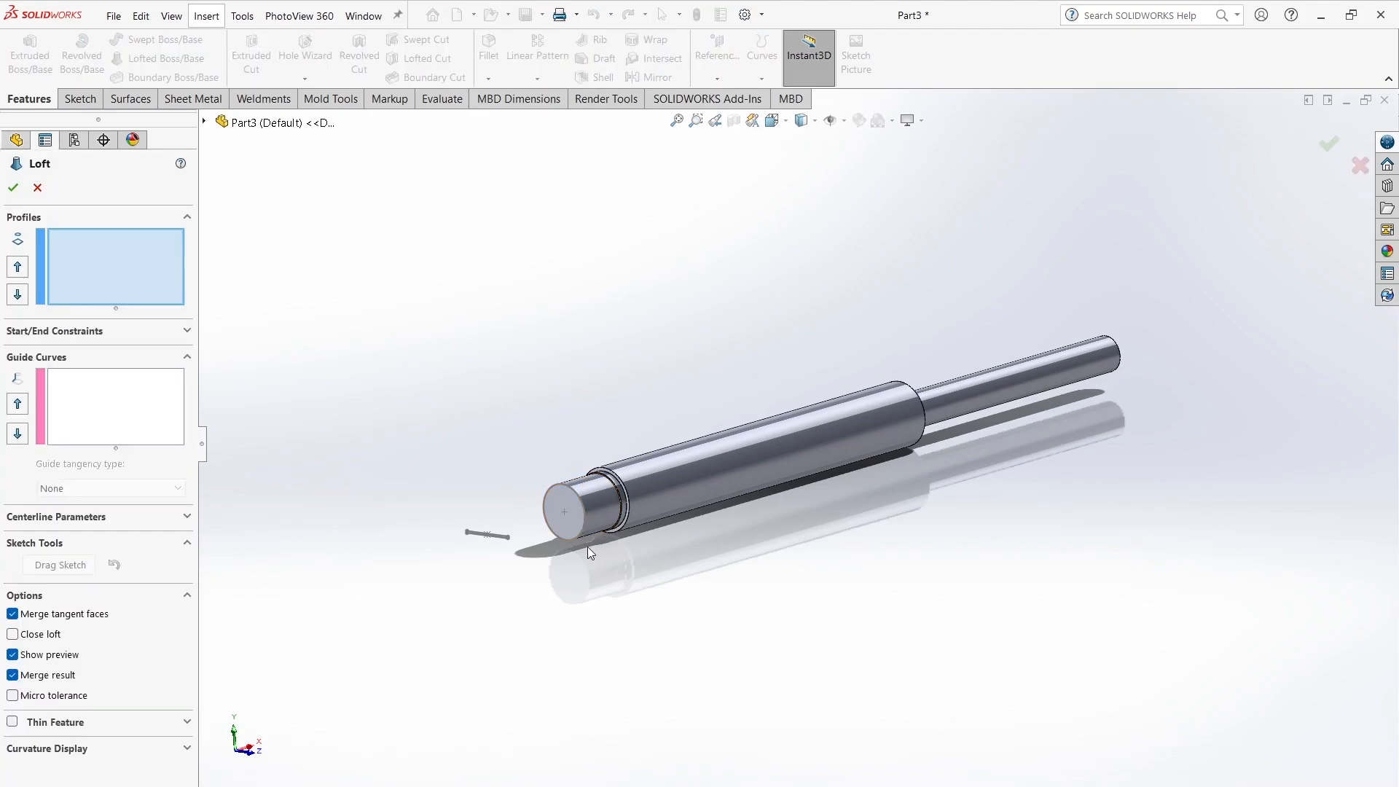
left_click(580, 509)
left_click(508, 540)
middle_click_drag(508, 540, 458, 484)
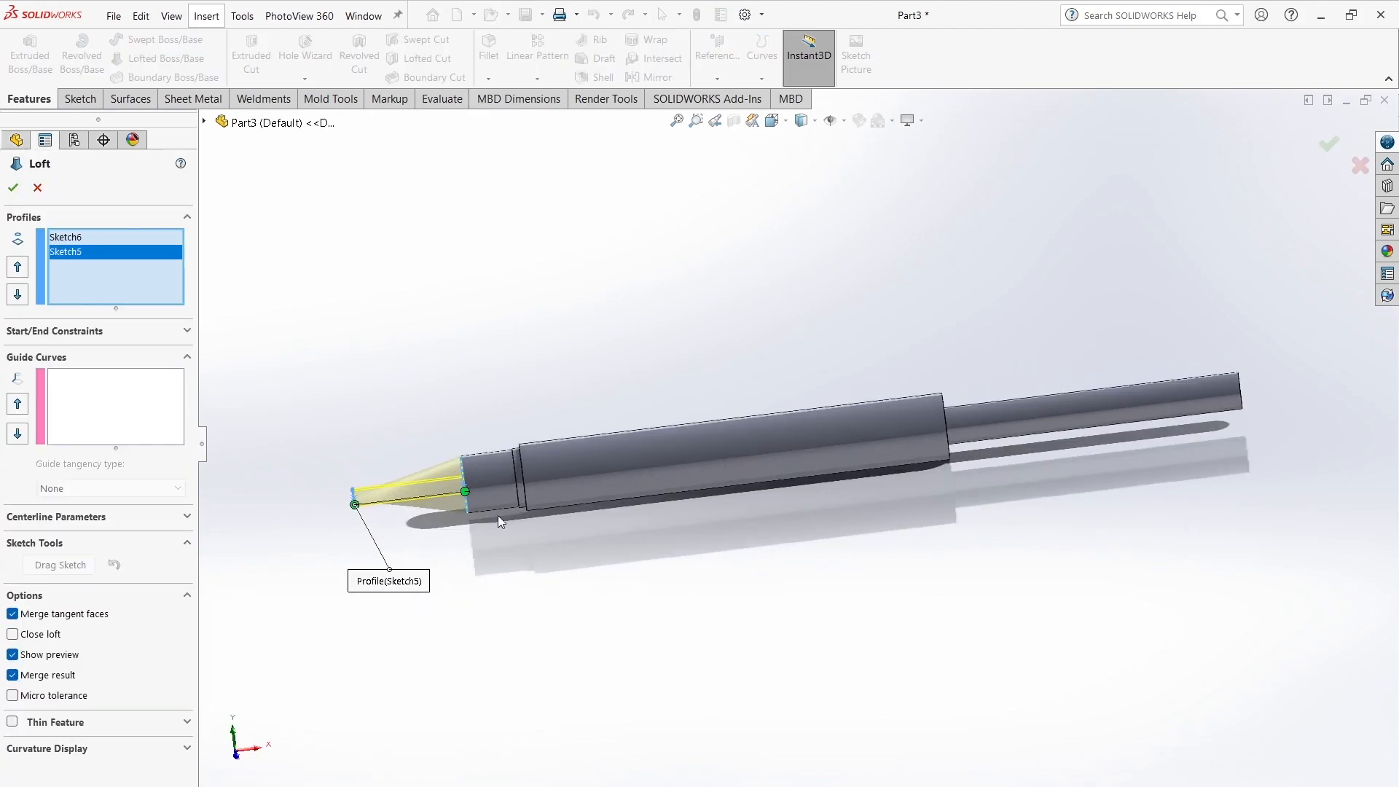
left_click(40, 188)
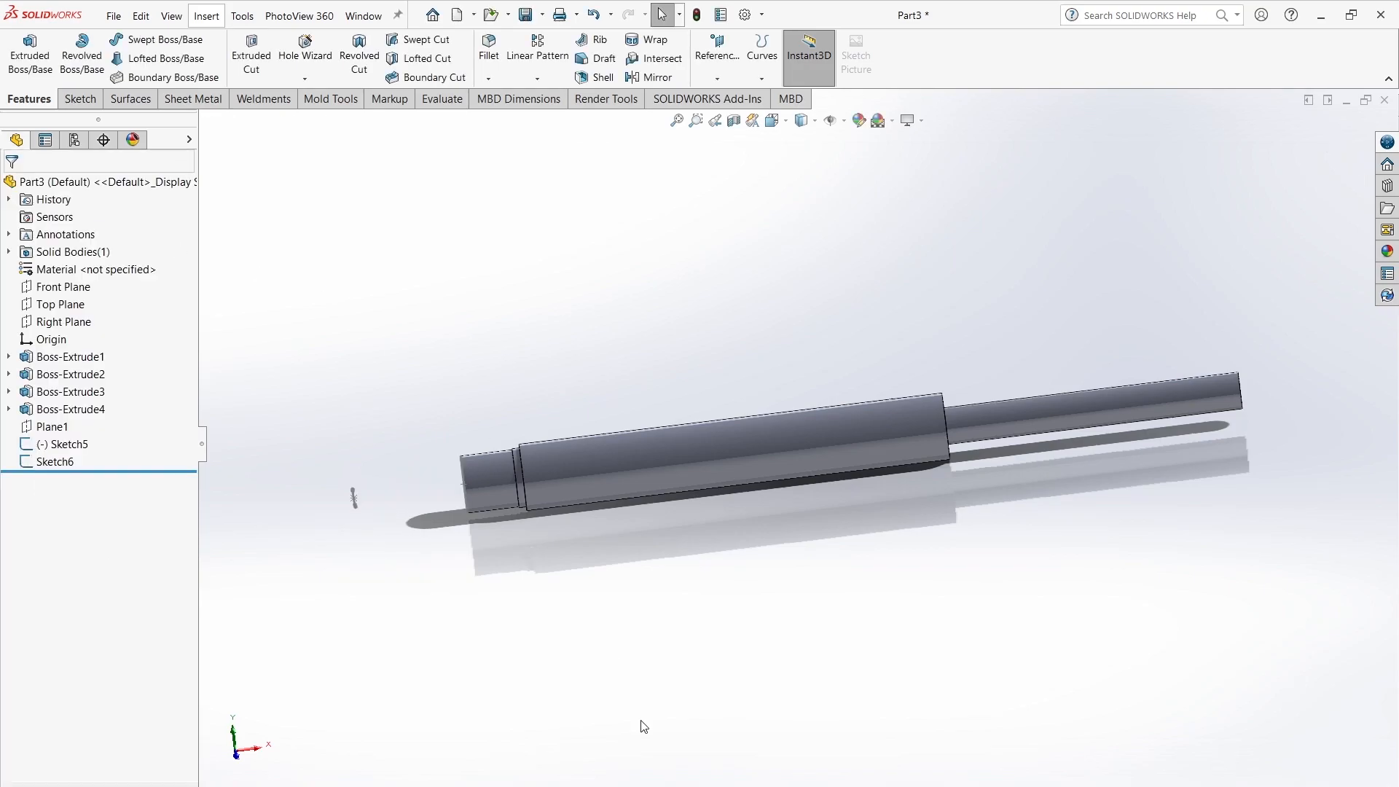
Step: On the Front Plane, sketch a three-point arc of about 109.6 mm radius from the end face's upper edge to the thin rectangle
left_click(62, 304)
left_click(60, 321)
left_click(51, 287)
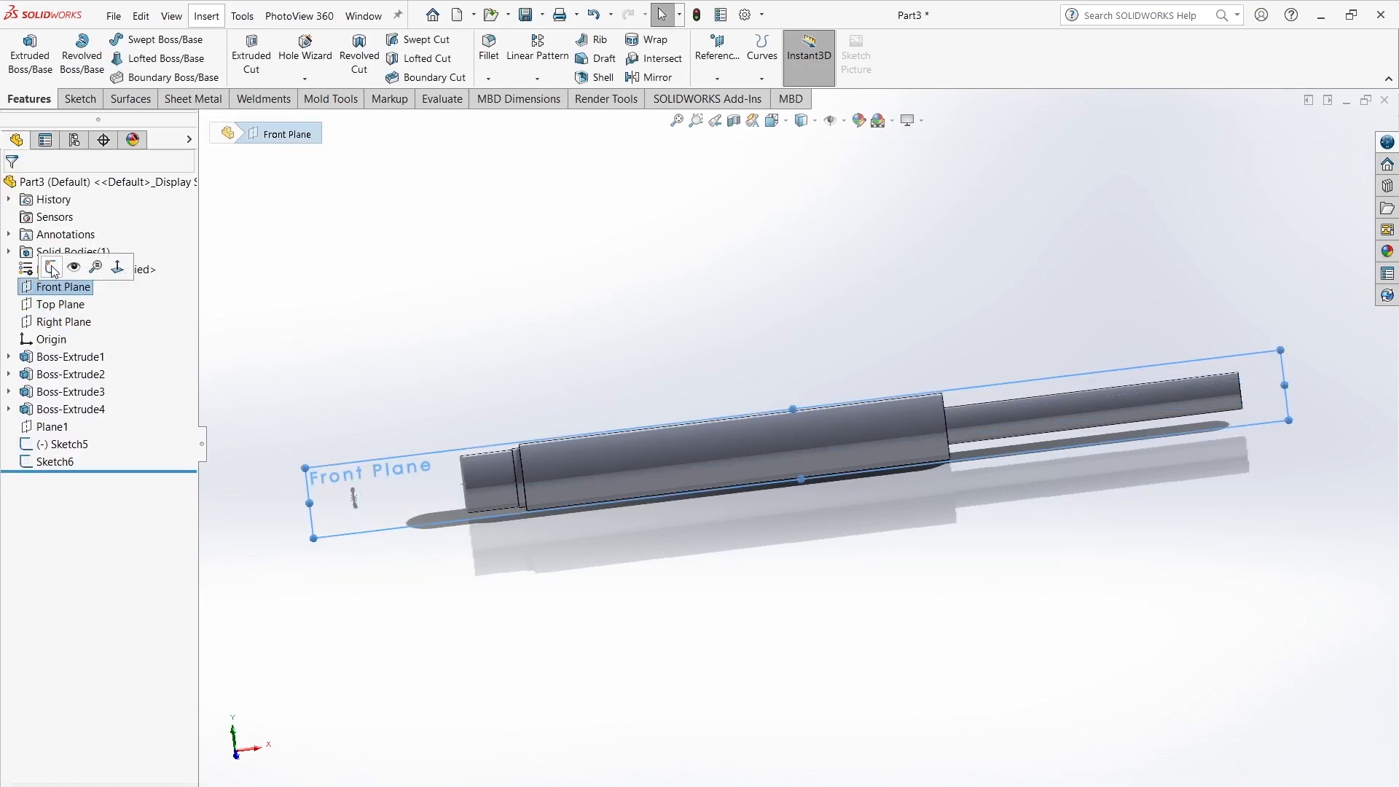
left_click(74, 268)
left_click(166, 60)
scroll(421, 469, "down", 5)
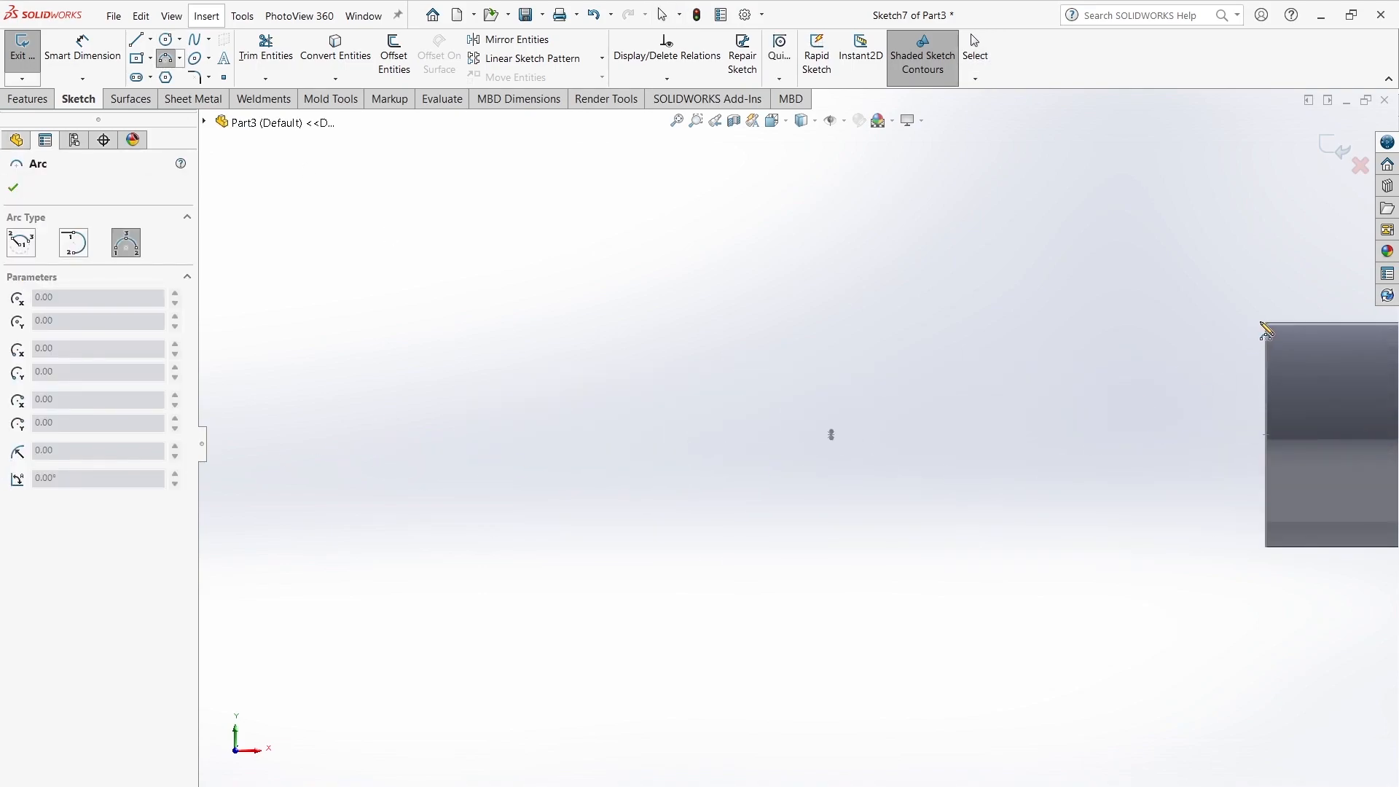
left_click(834, 421)
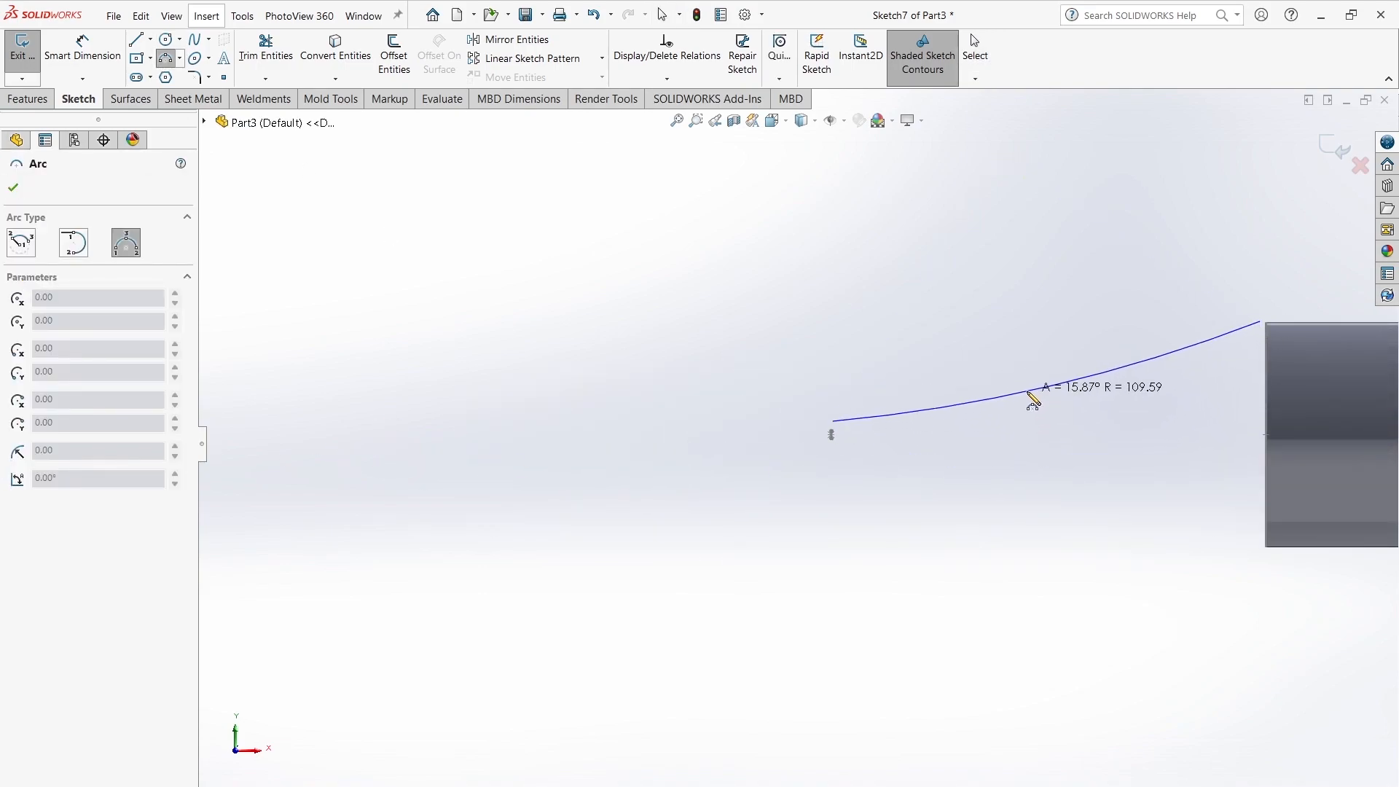
left_click(1034, 403)
key("Escape")
Step: Attach the arc's tip-side endpoint to the thin rectangle's upper long edge with a Pierce relation
middle_click_drag(1018, 510, 872, 352)
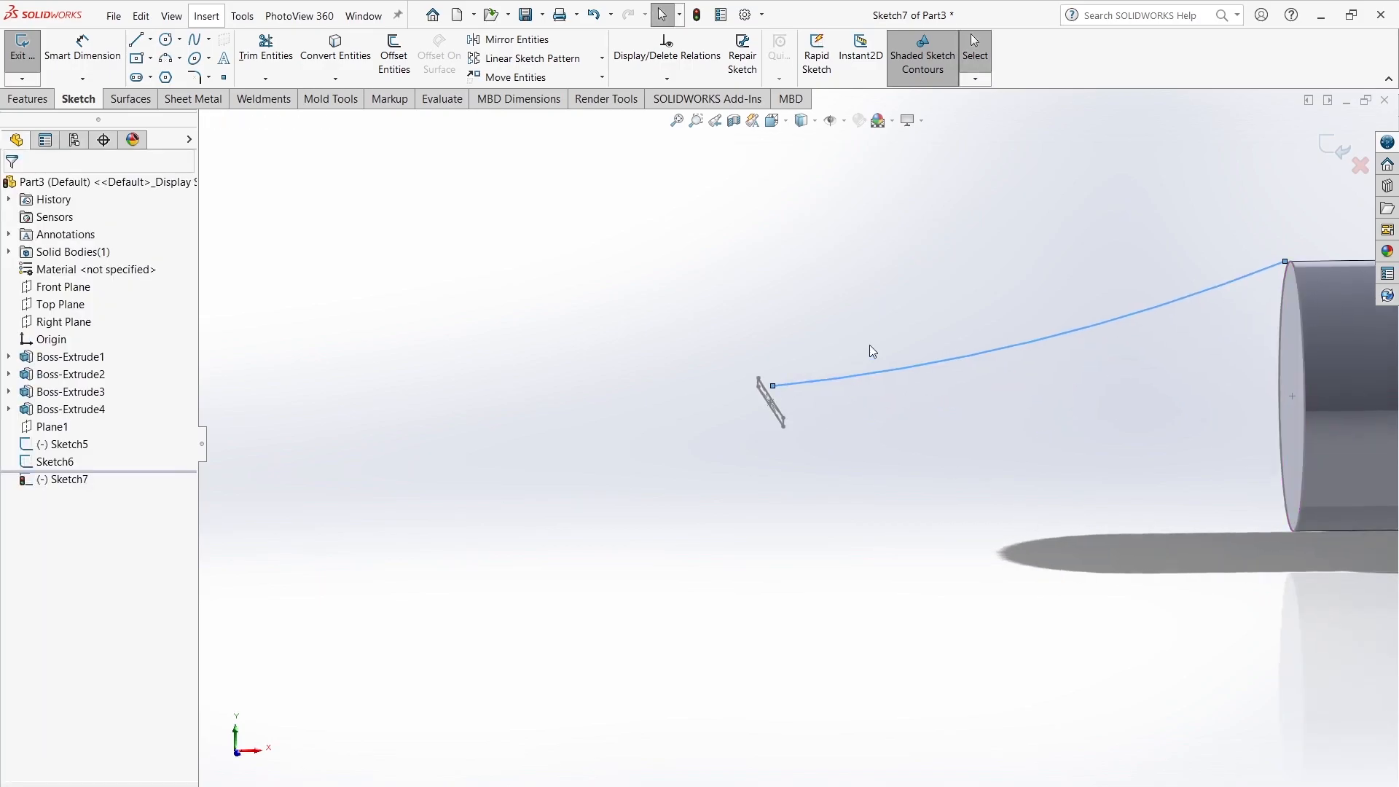
left_click(772, 386, "ctrl")
left_click(771, 397, "ctrl")
left_click(819, 400)
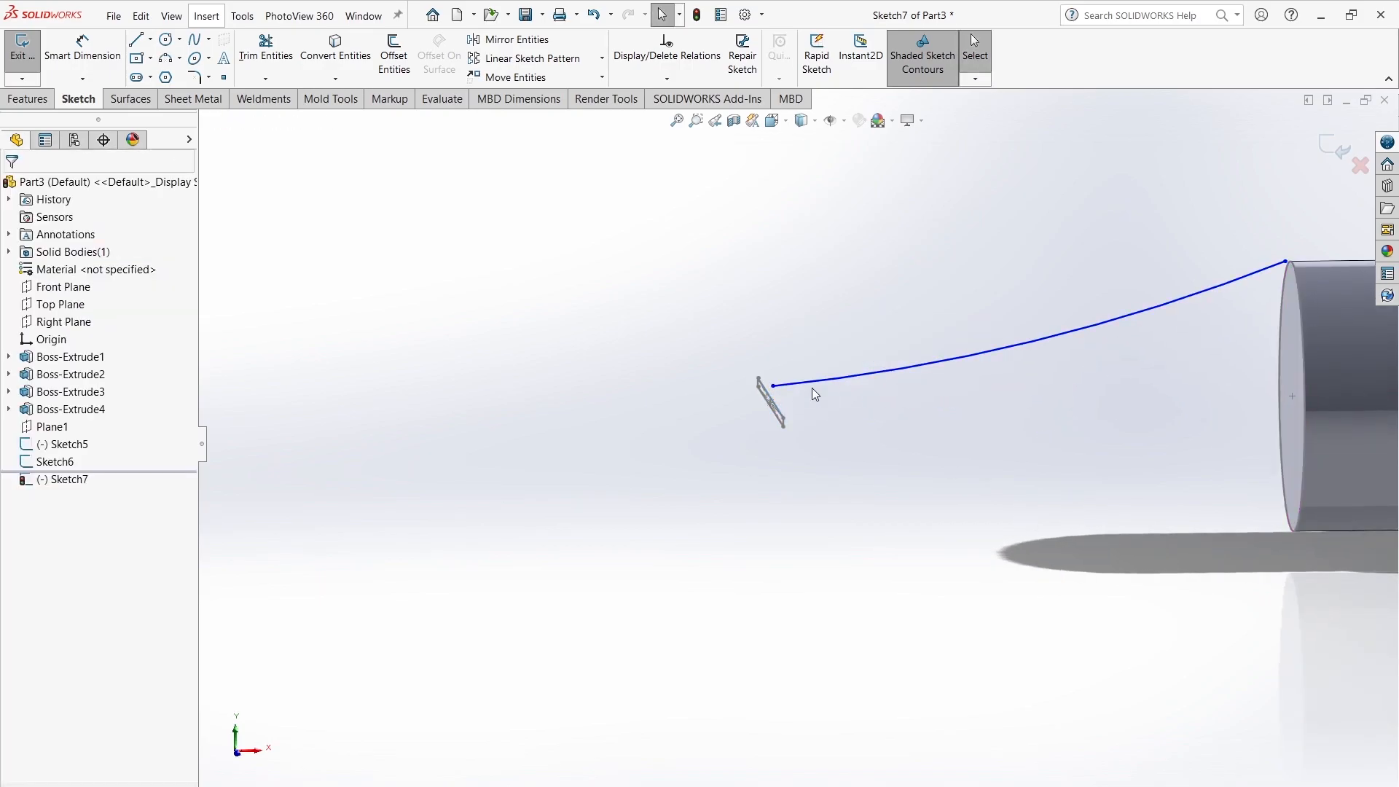
scroll(811, 398, "down", 6)
left_click(653, 439)
left_click(664, 393, "ctrl")
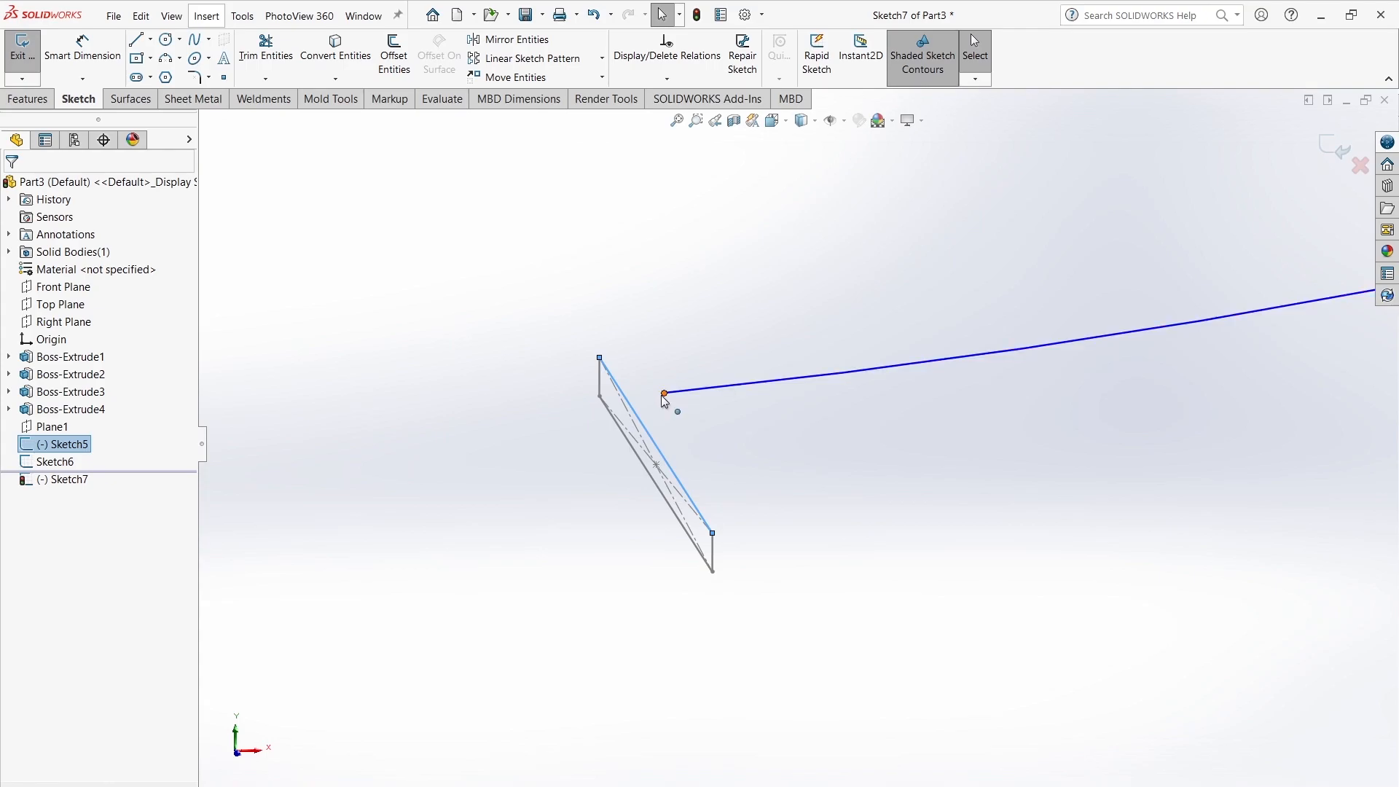
left_click(703, 327)
left_click(841, 509)
Step: Add a Pierce relation between the arc's other endpoint and the end face's circle
scroll(841, 503, "up", 7)
scroll(1277, 384, "down", 6)
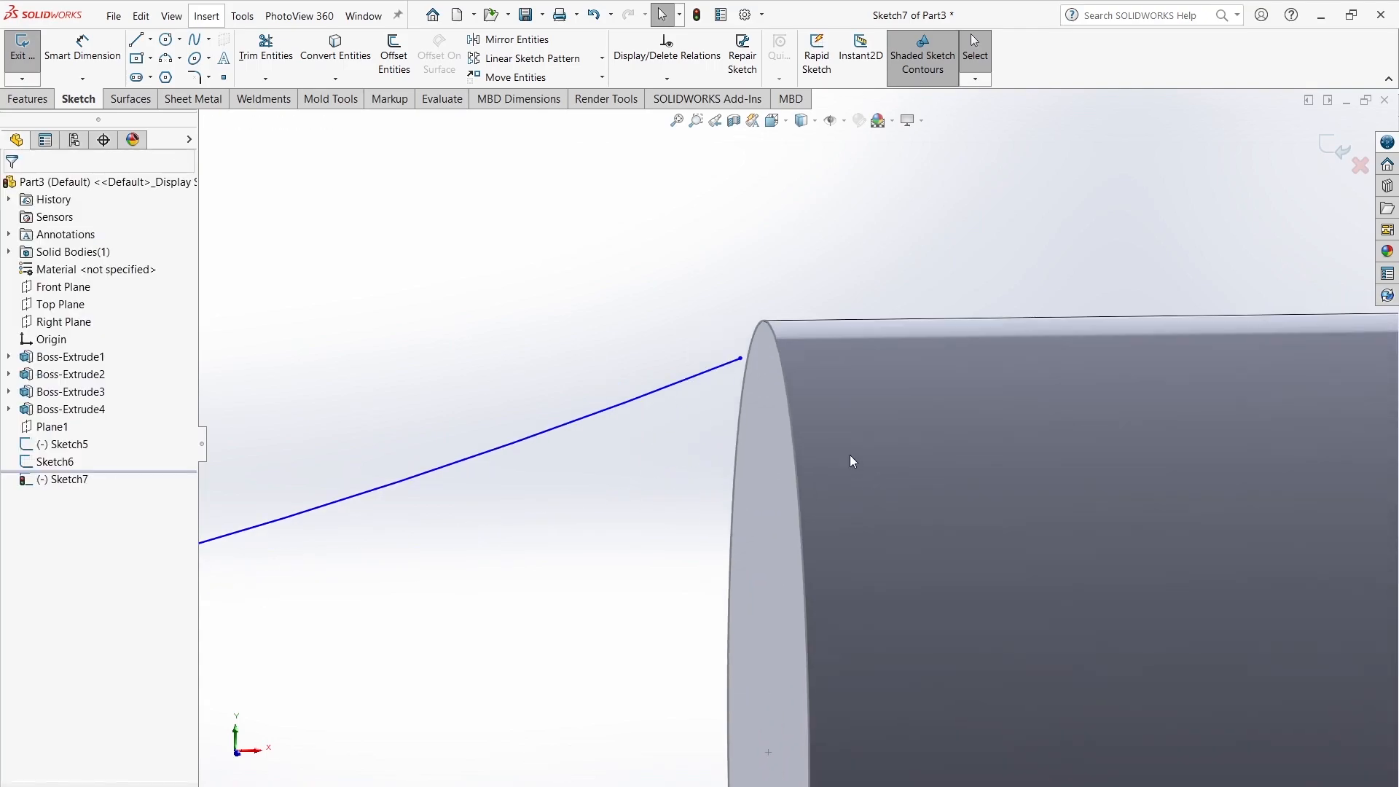
left_click(790, 401)
left_click(740, 361, "ctrl")
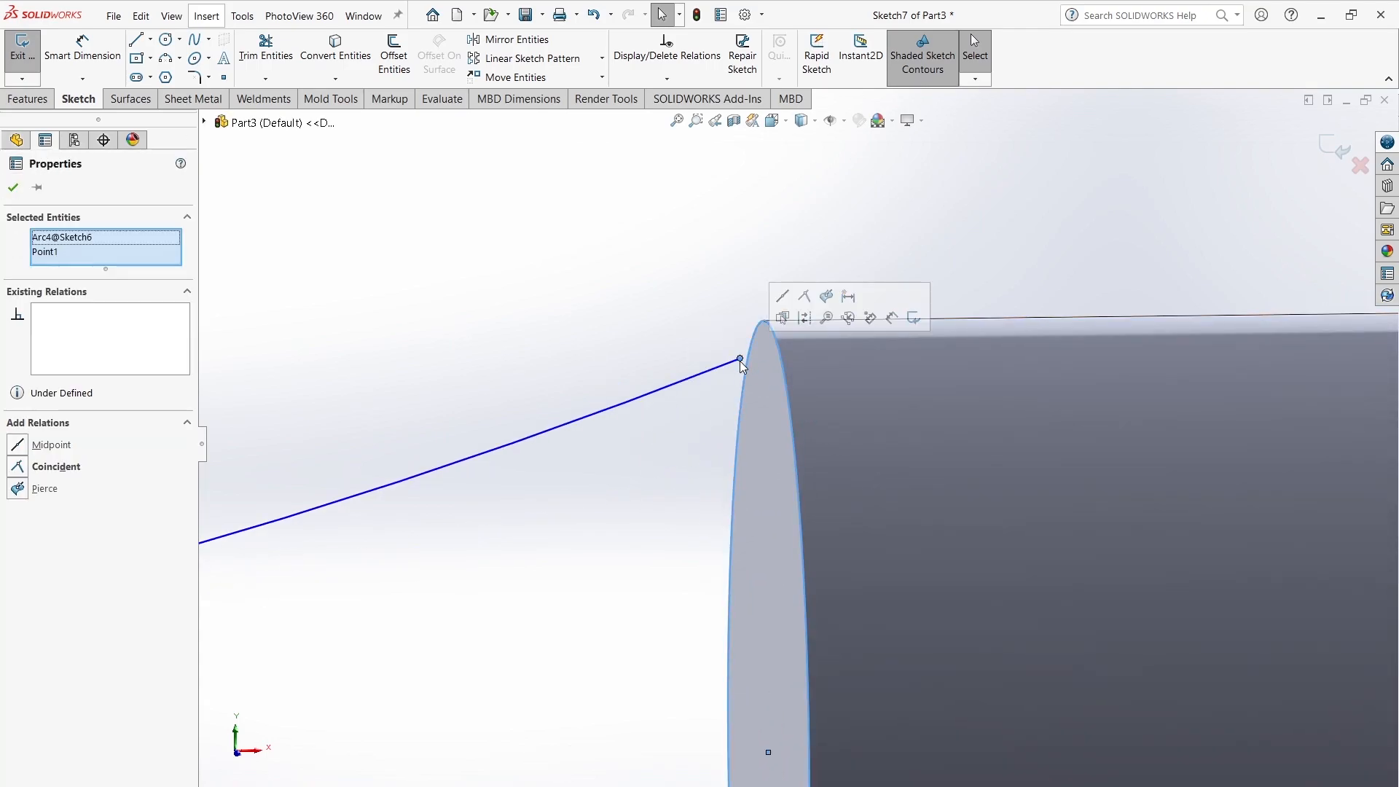
left_click(828, 292)
scroll(596, 532, "up", 2)
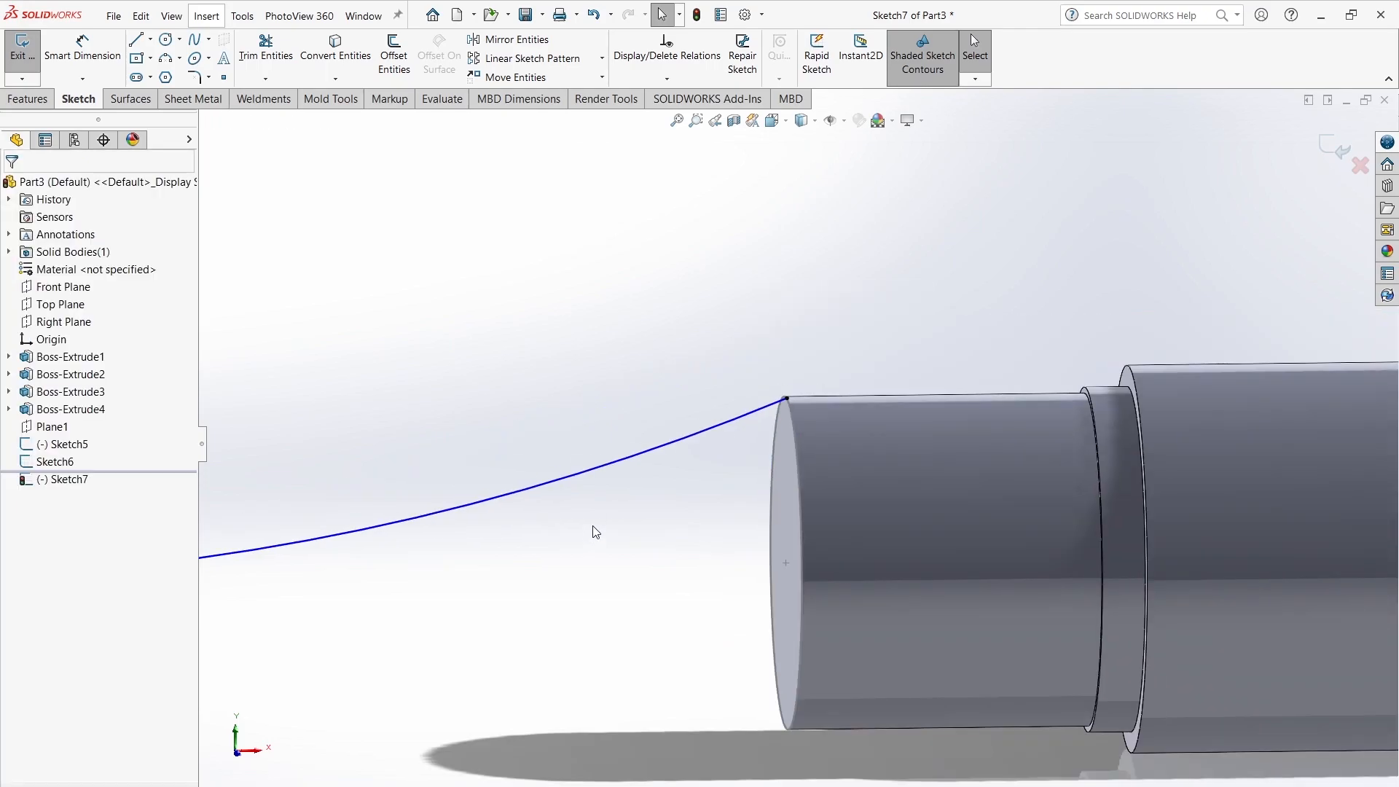
Step: Draw a short horizontal line from the thin rectangle's centre toward the shaft and make it construction geometry
scroll(592, 526, "up", 6)
key("ctrl+8")
scroll(391, 461, "down", 3)
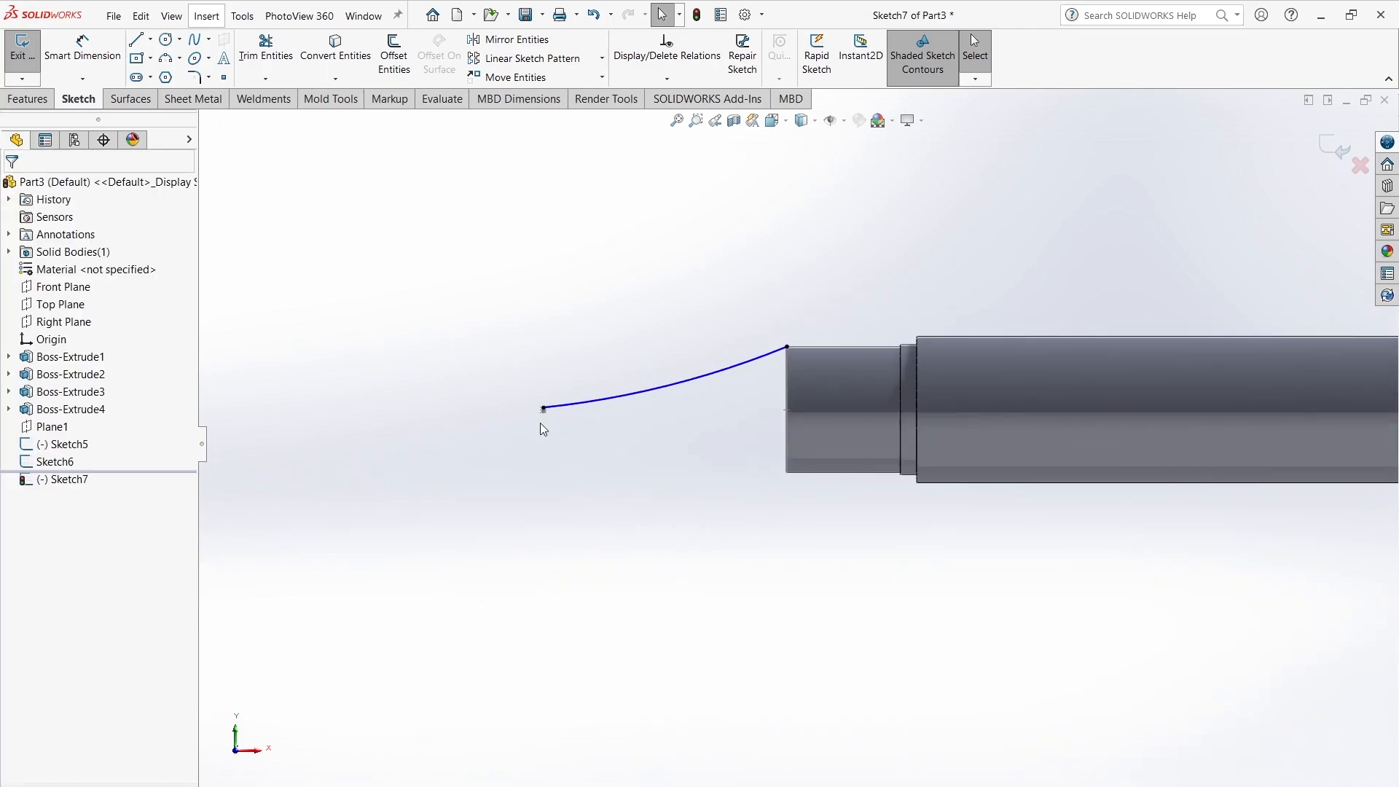
key("l")
scroll(583, 415, "down", 5)
left_click(530, 281)
left_click(624, 281)
key("Escape")
left_click(589, 282)
left_click(36, 463)
key("Escape")
Step: Mirror the arc about the horizontal construction line and exit the sketch
left_click(803, 231)
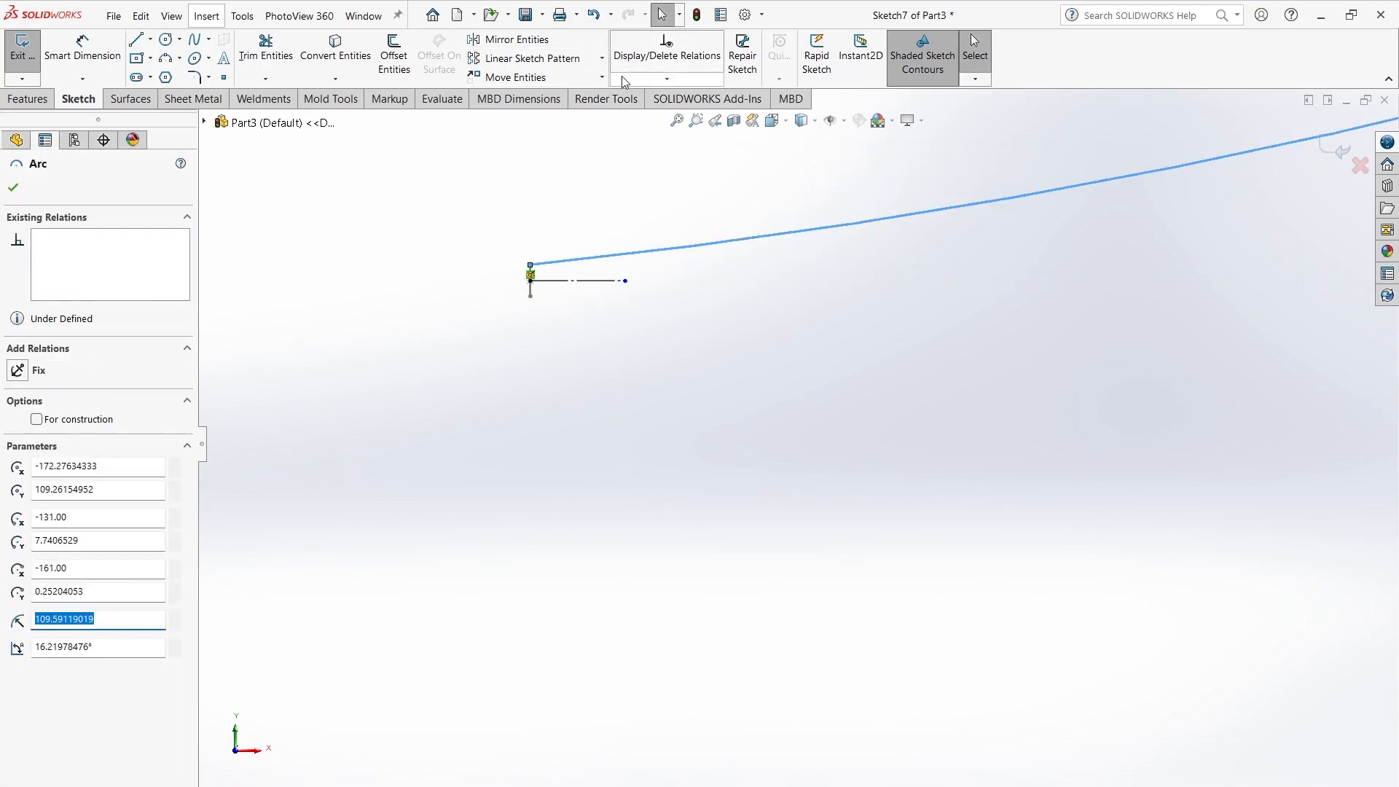
left_click(510, 40)
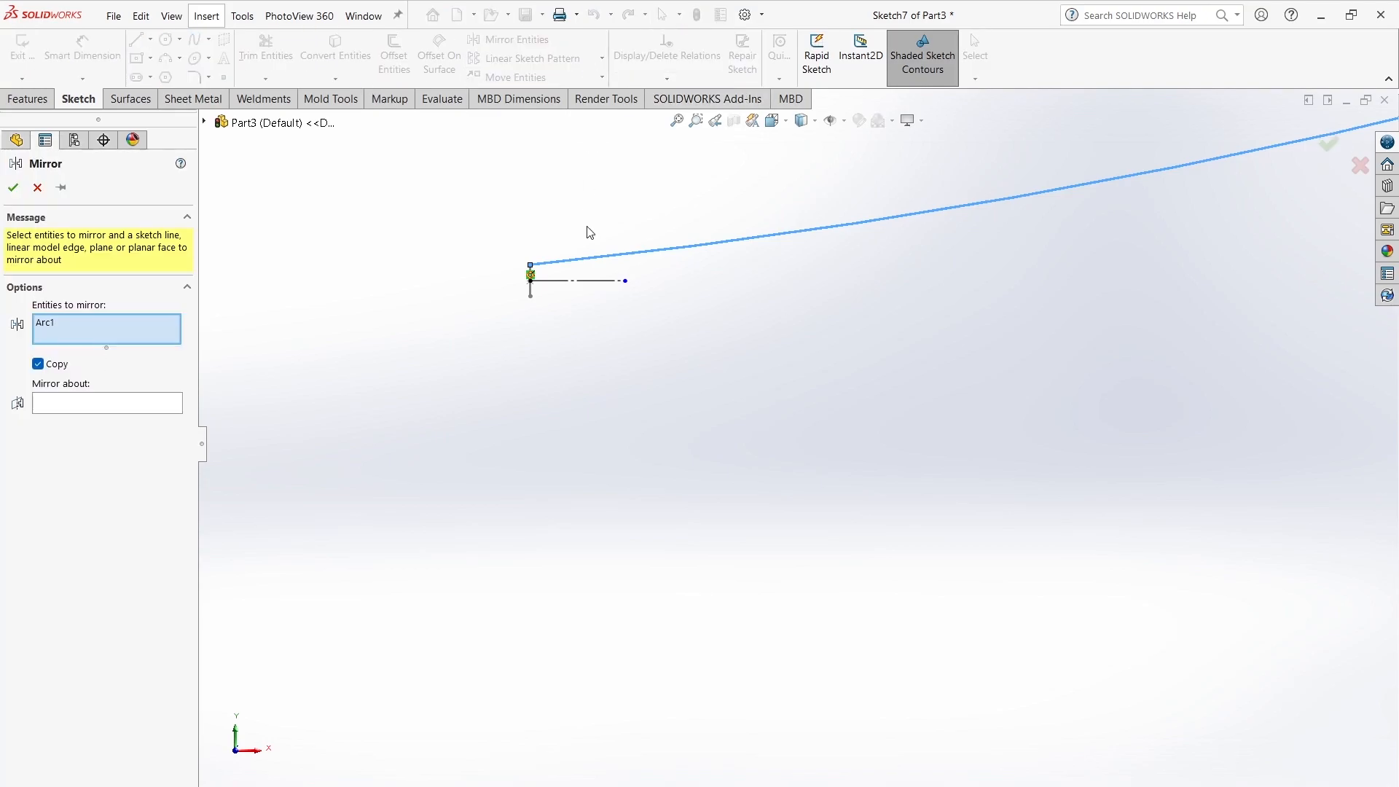
left_click(583, 281)
left_click(13, 188)
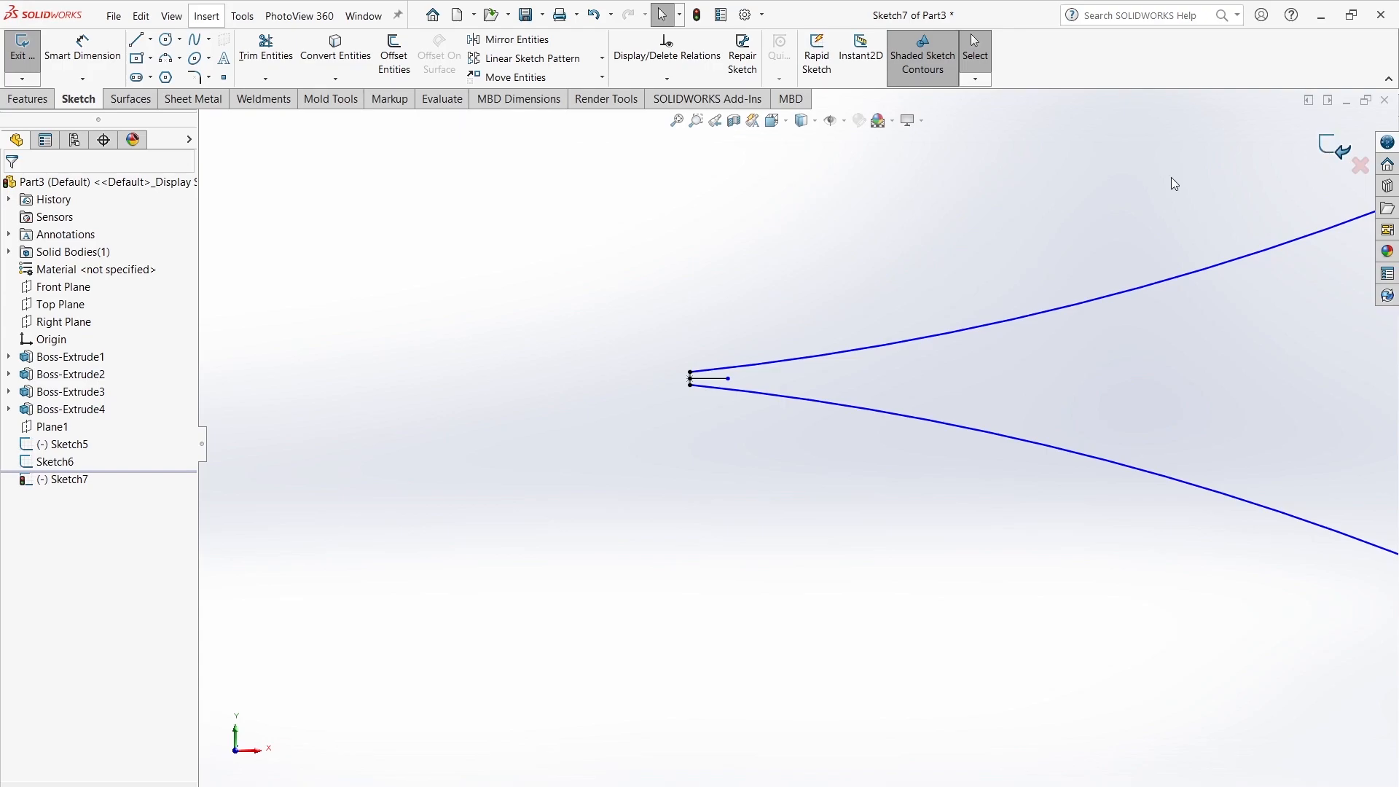
left_click(1340, 149)
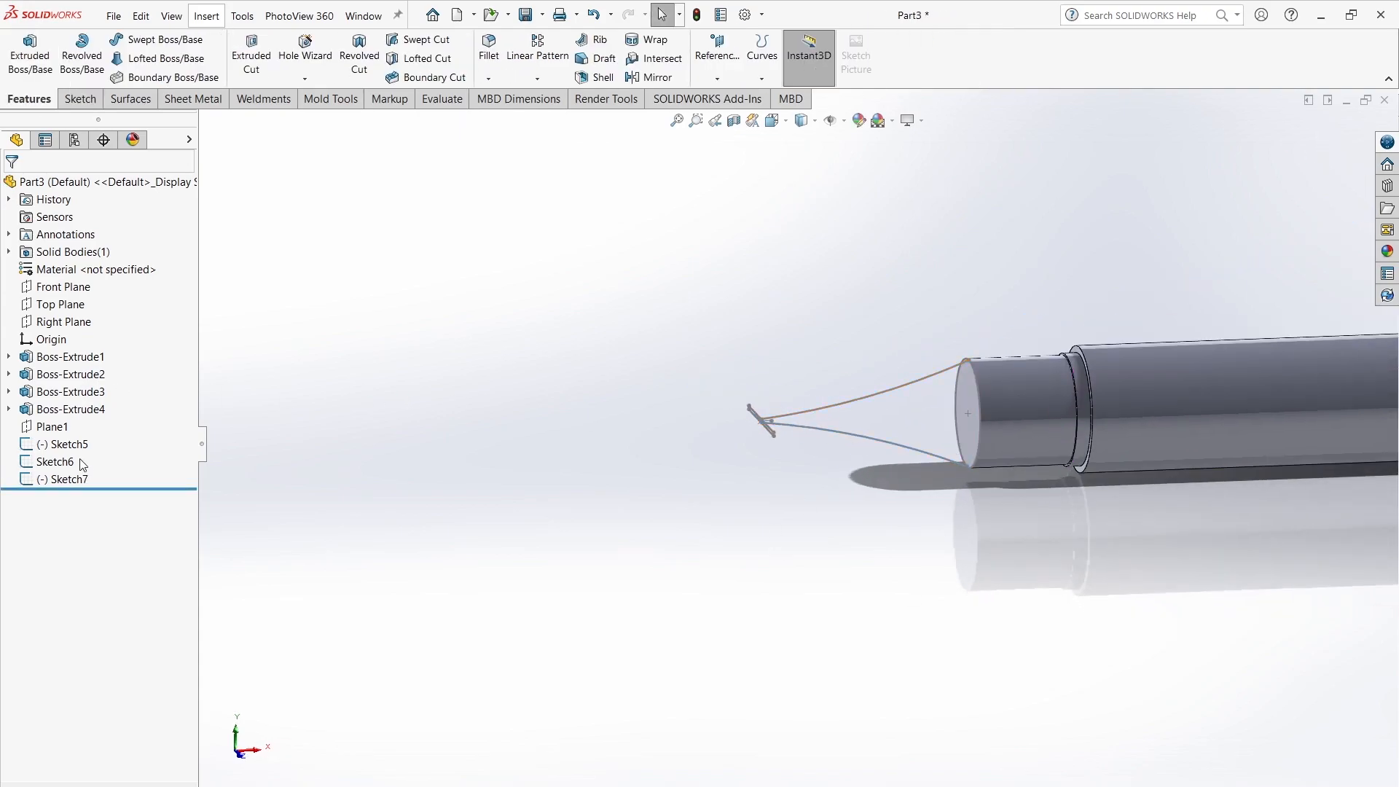
Step: Loft the tip from the end face's circular edge to the thin rectangle, using both arcs as guide curves
left_click(160, 58)
left_click(978, 400)
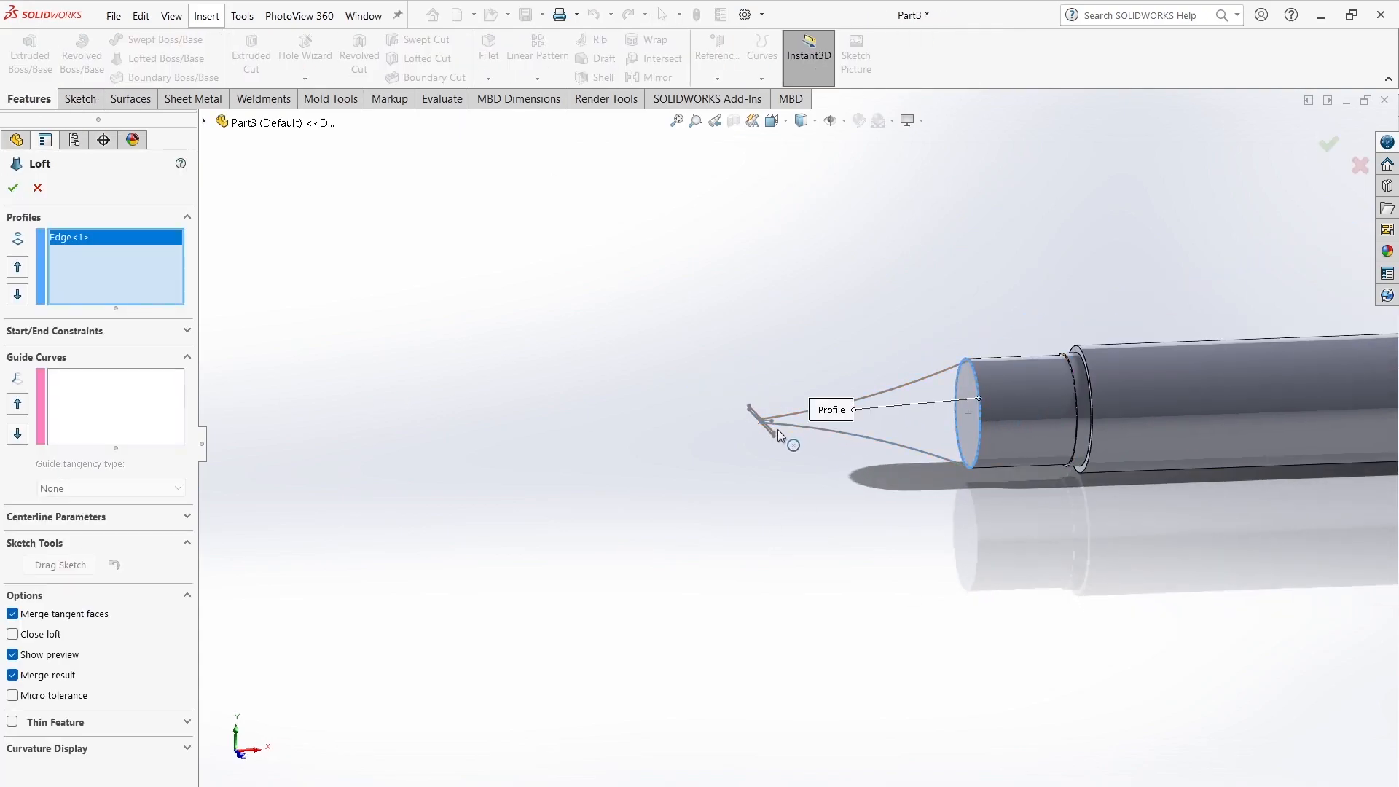
left_click(776, 438)
scroll(858, 439, "down", 3)
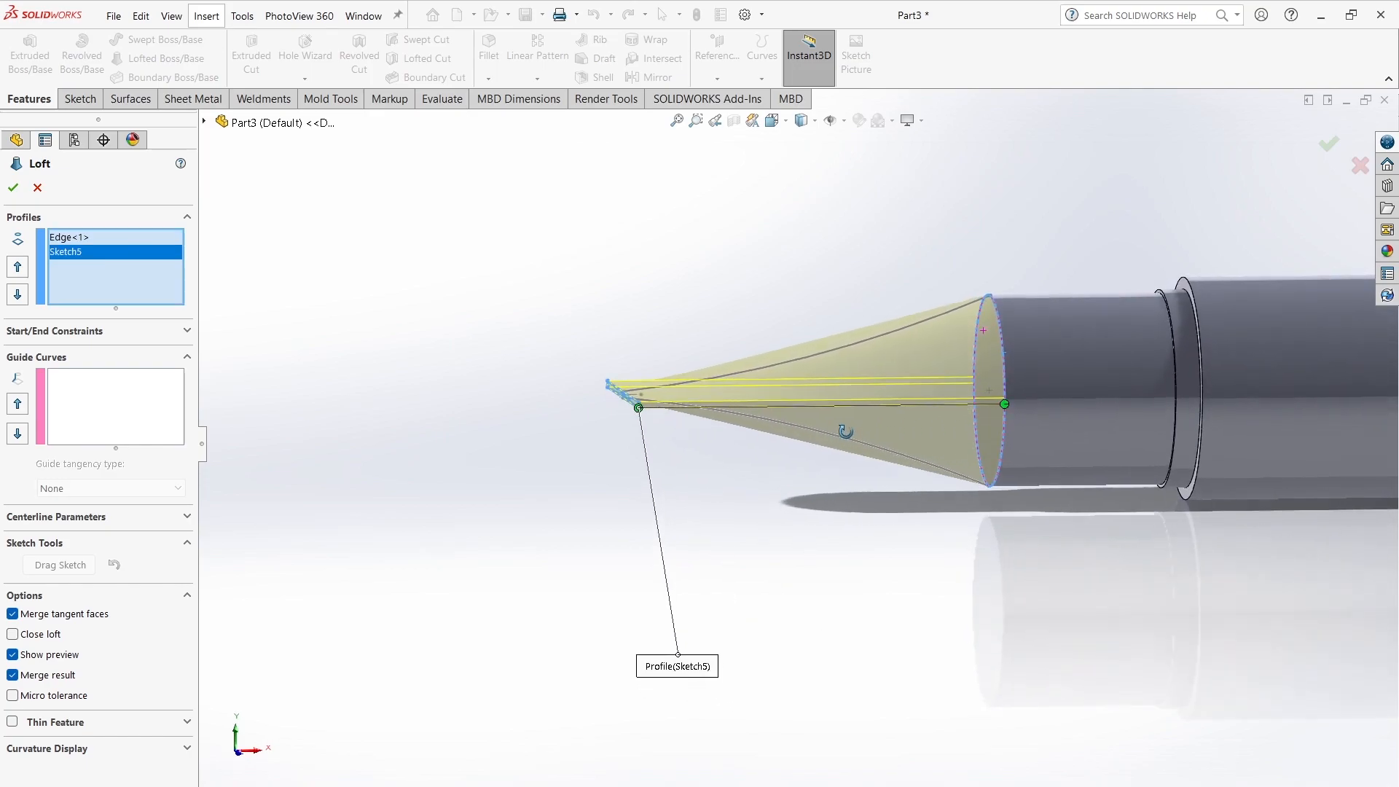
left_click(103, 416)
left_click(878, 355)
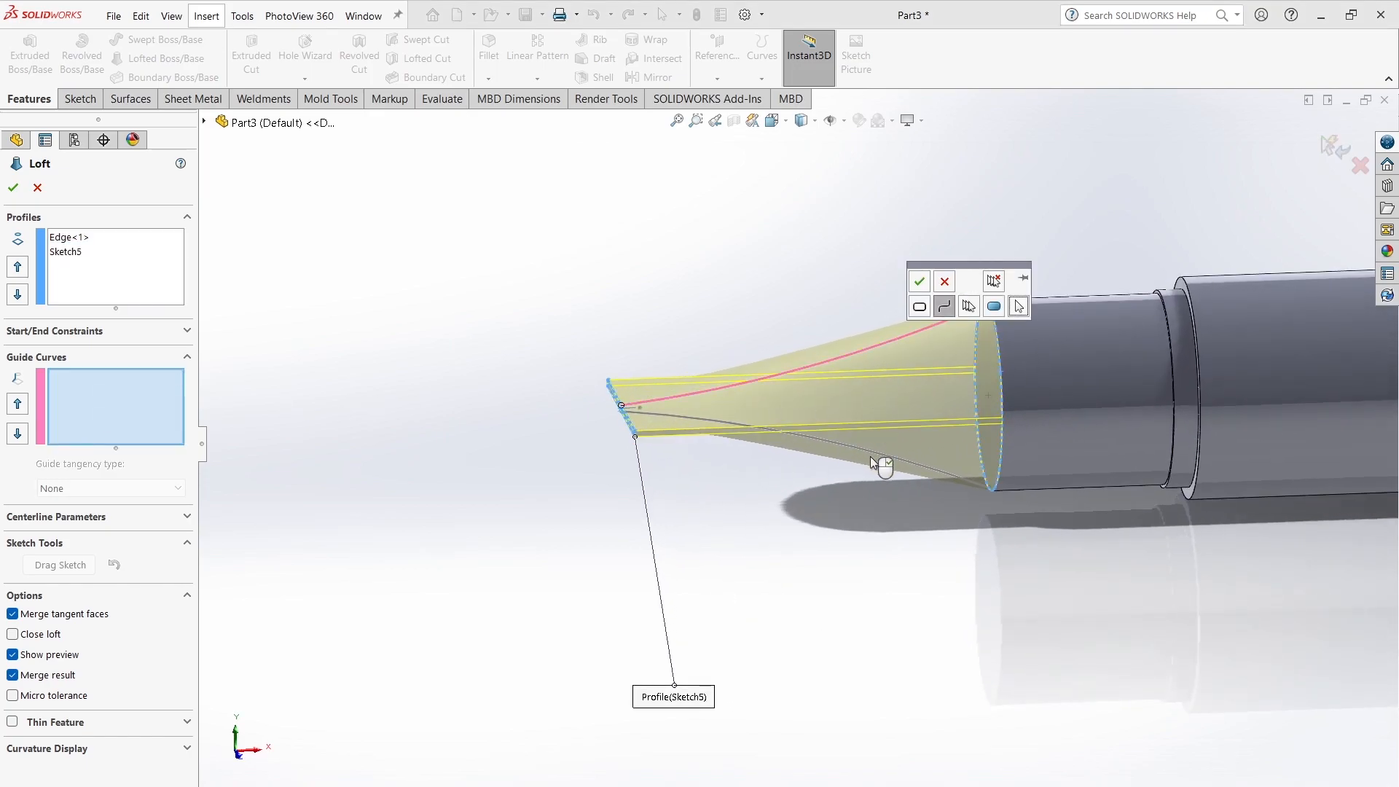
left_click(920, 281)
left_click(891, 458)
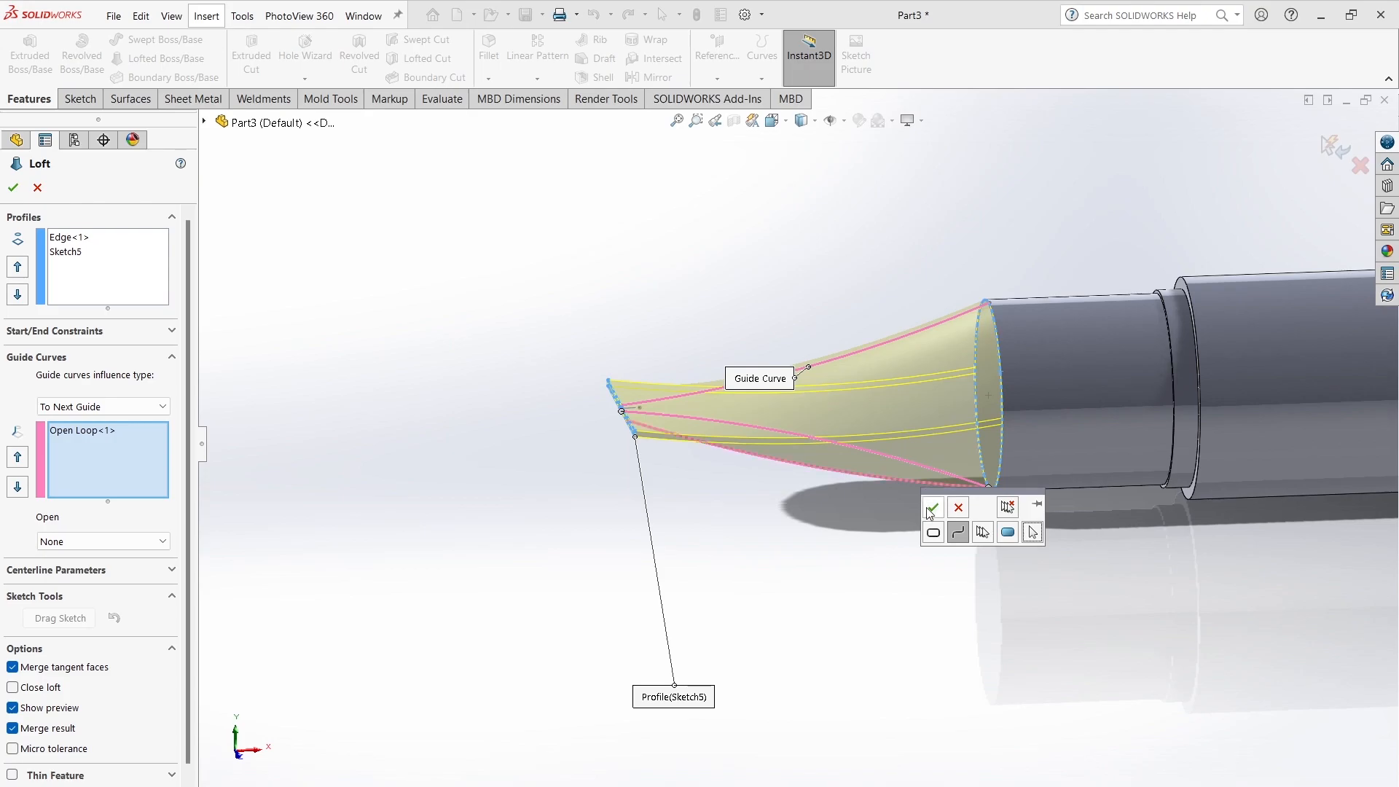
left_click(934, 508)
left_click(15, 190)
Step: Inspect the lofted tip and the whole shaft from several angles, finishing in a standard three-dimensional view
scroll(834, 348, "up", 6)
middle_click_drag(940, 433, 955, 477)
left_click(877, 421)
left_click(967, 568)
mouse_move(968, 568)
middle_mouse_down()
mouse_move(1050, 641)
mouse_move(968, 619)
mouse_move(924, 313)
mouse_move(1055, 361)
middle_mouse_up()
middle_click_drag(1205, 203, 1080, 247)
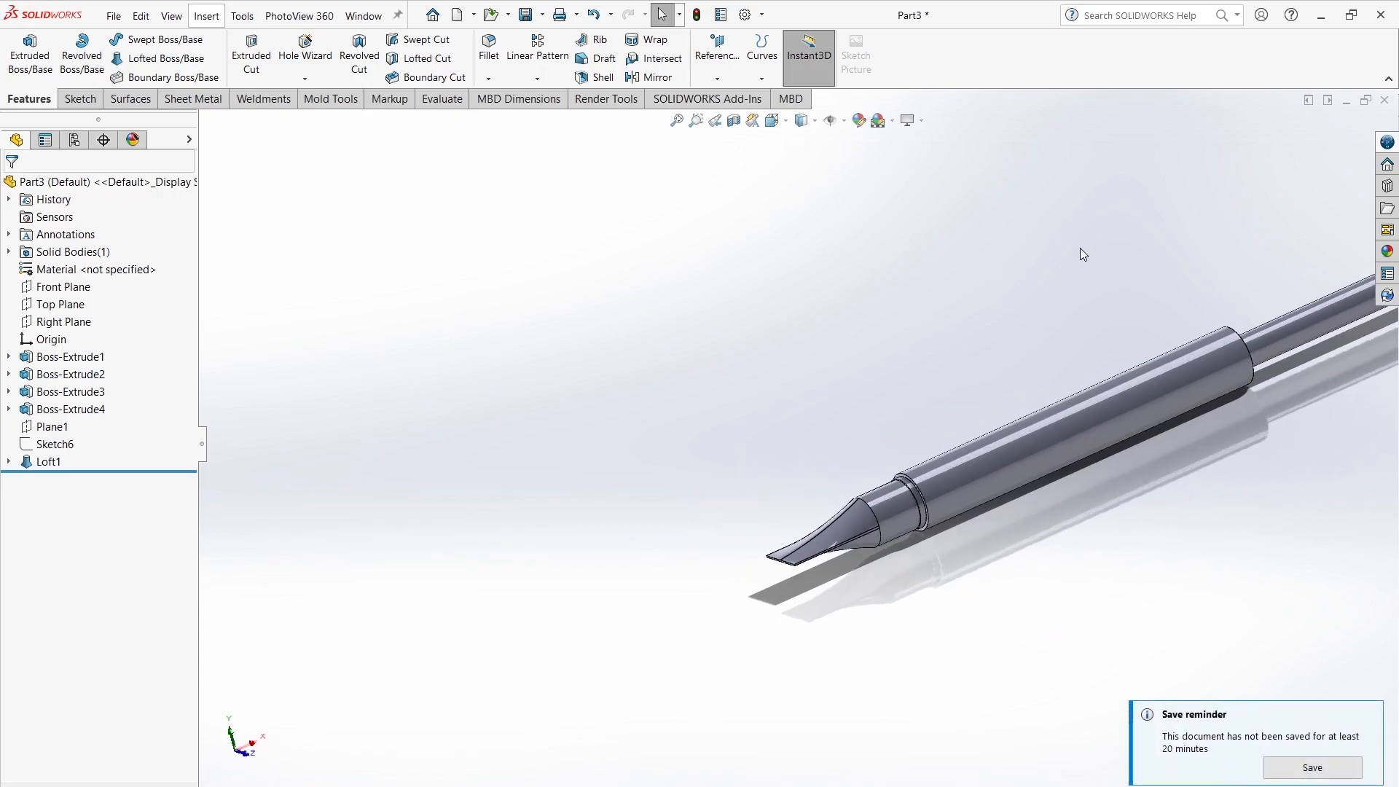
left_click(786, 122)
left_click(854, 167)
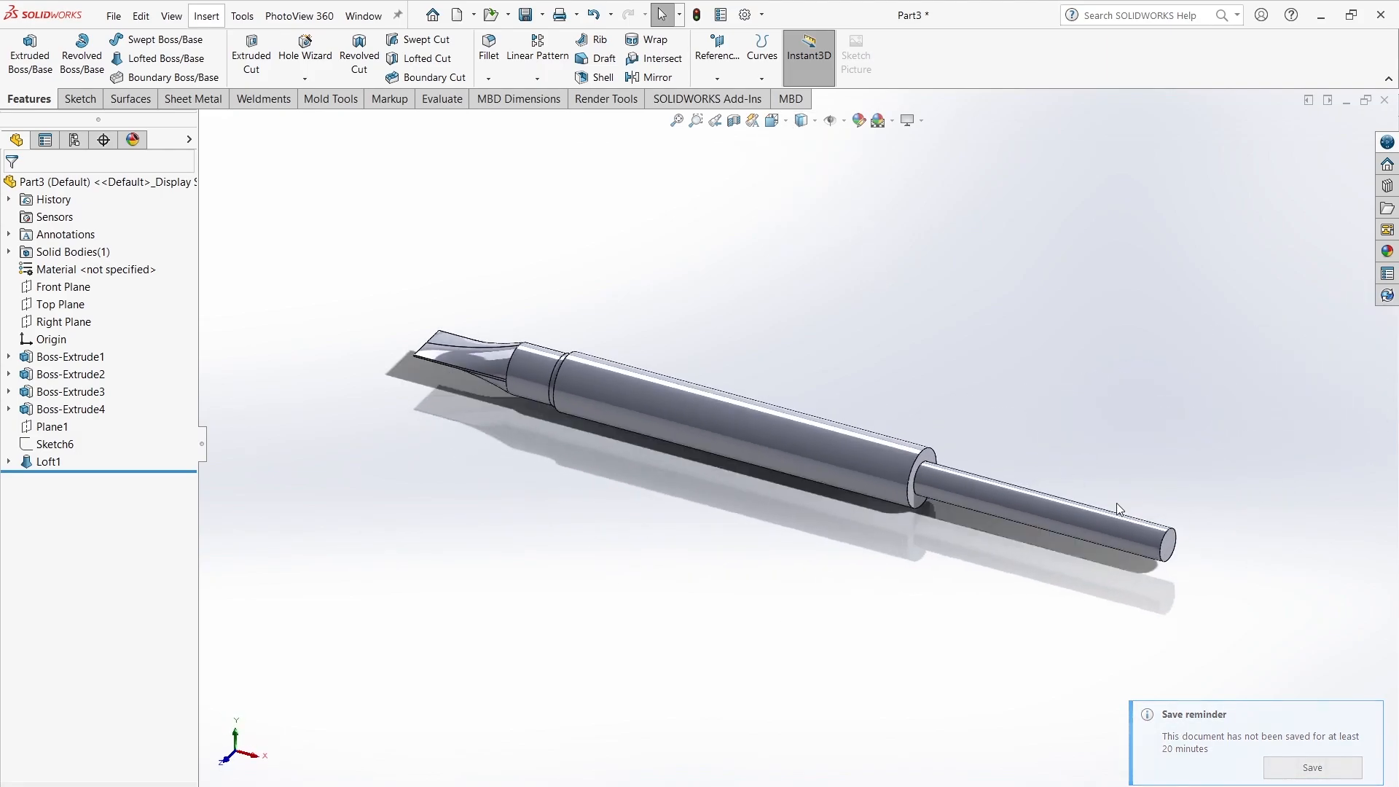
Step: Save the shaft part as Part3 in the project folder and close it
key("ctrl+s")
key("Return")
left_click(1383, 101)
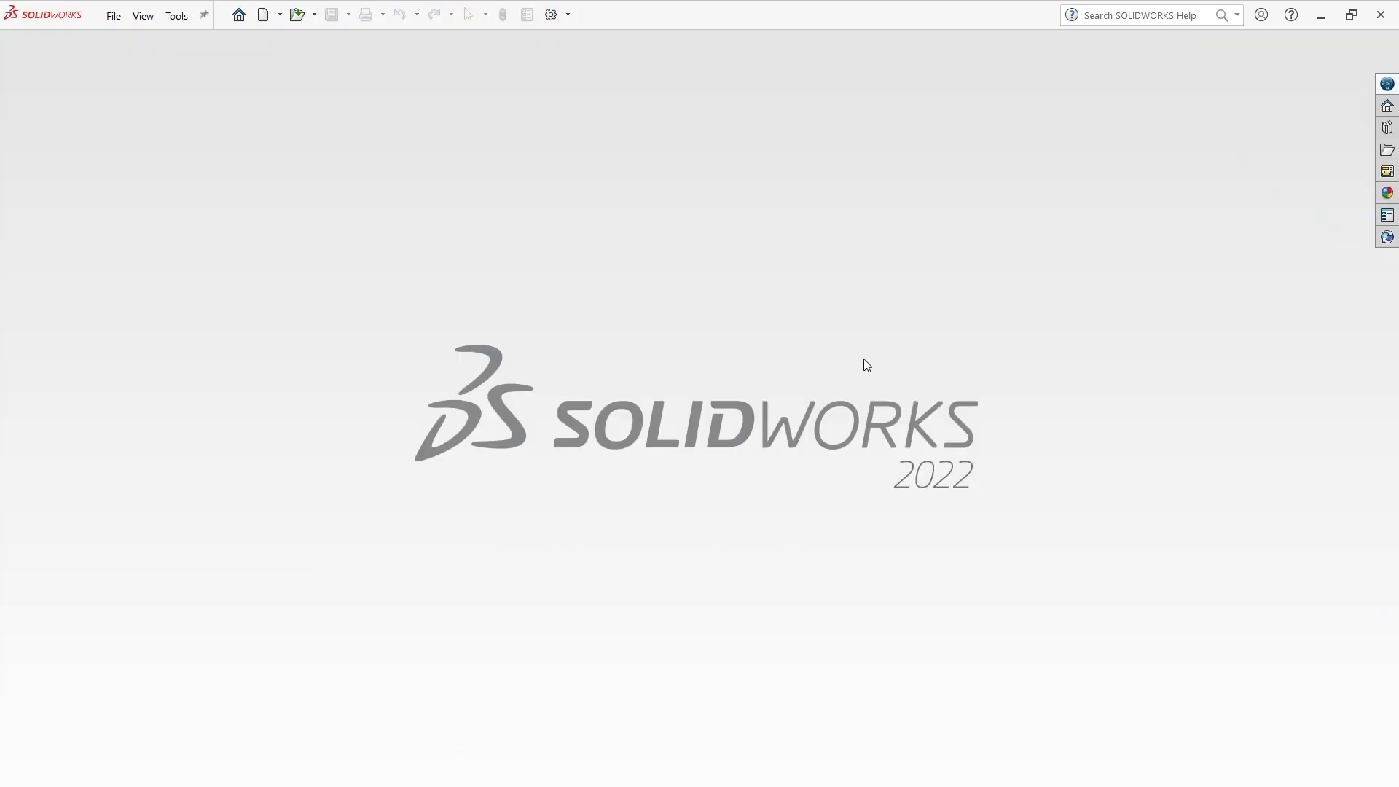
Step: Create a new assembly and insert the handle Part2 and the shaft Part3, placing the shaft beside the handle's grooved neck end
left_click(261, 14)
left_click(578, 424)
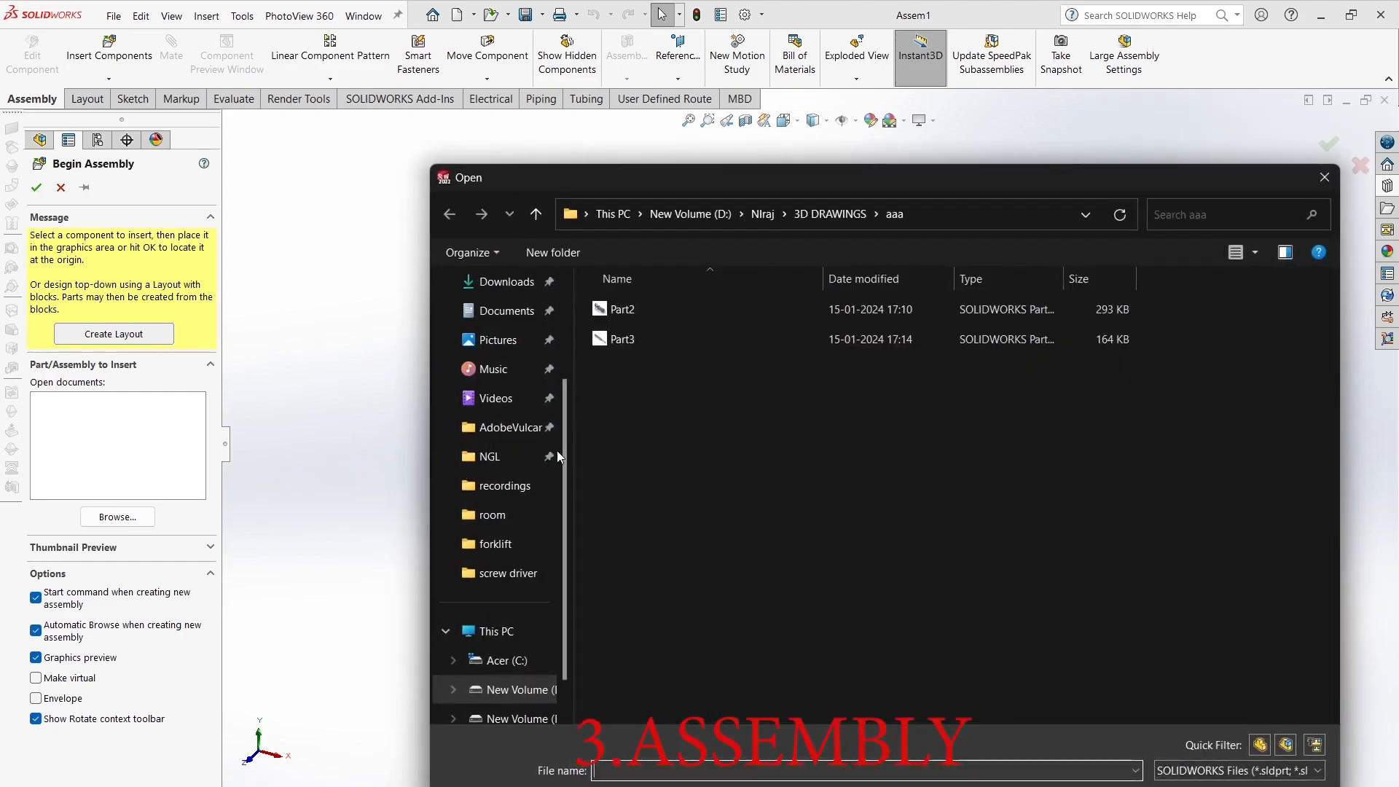
left_click(660, 310)
left_click(697, 342, "ctrl")
key("Return")
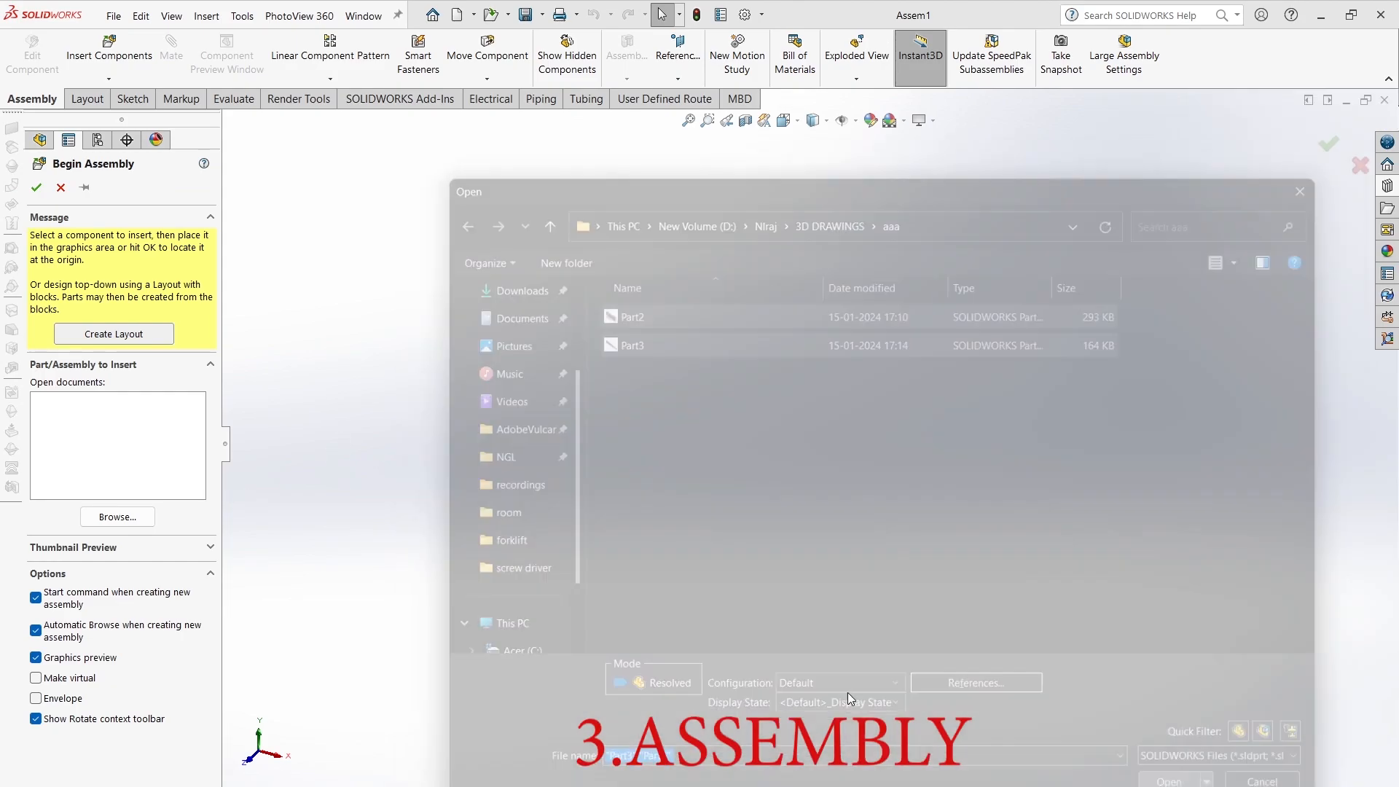
left_click(1037, 478)
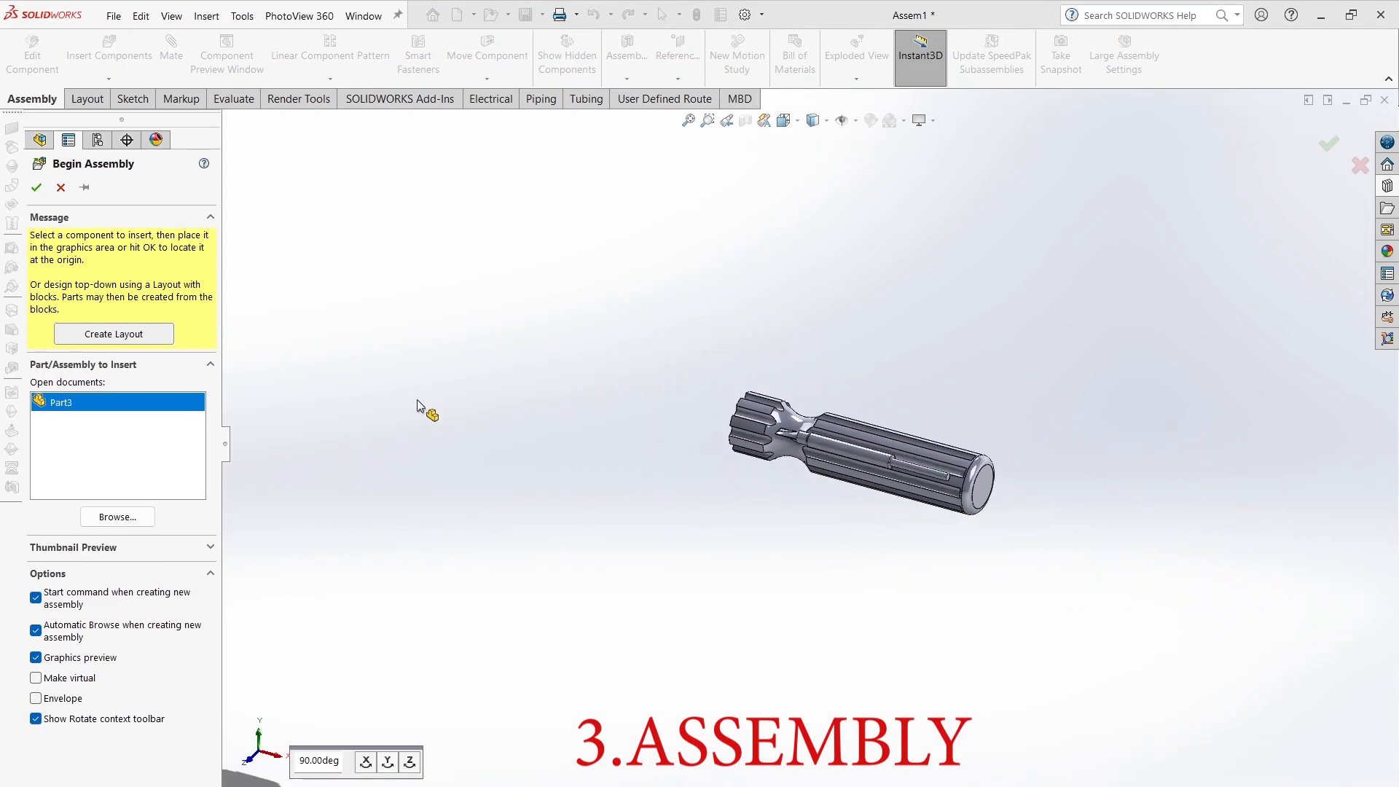
left_click(417, 400)
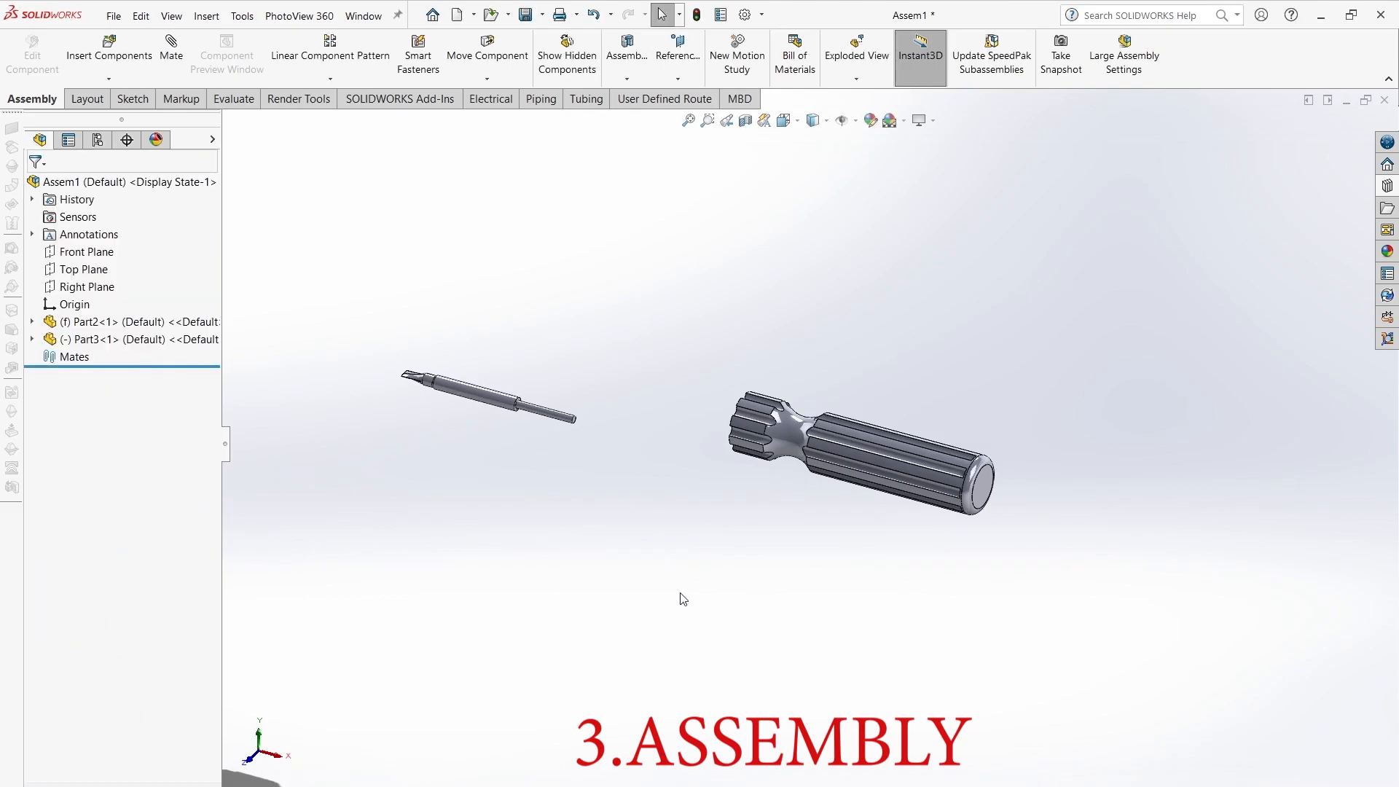
Step: Mate the shaft's thin rear cylinder concentric with the hole in the handle's grooved neck end
middle_click_drag(679, 599, 809, 683)
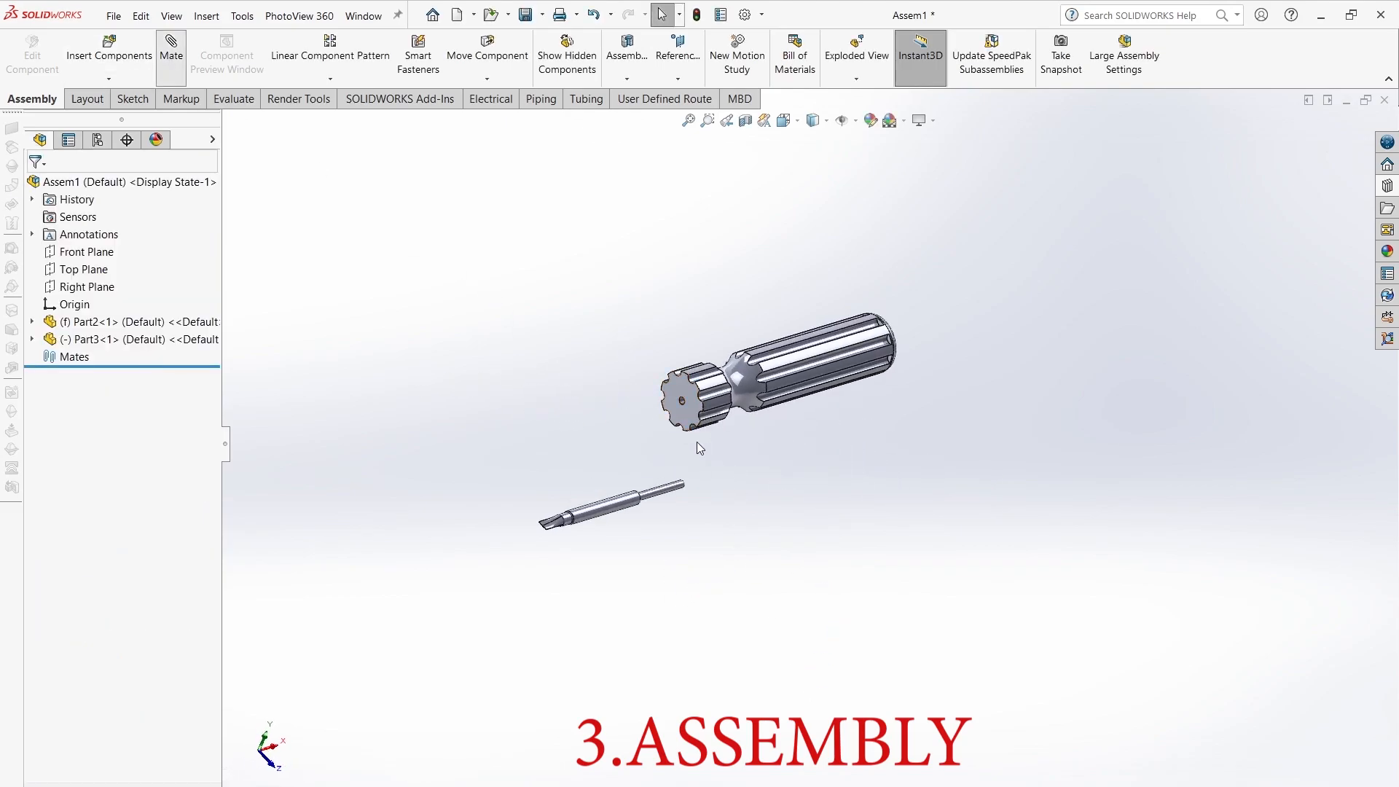
scroll(692, 470, "down", 5)
left_click(682, 484)
left_click(712, 215)
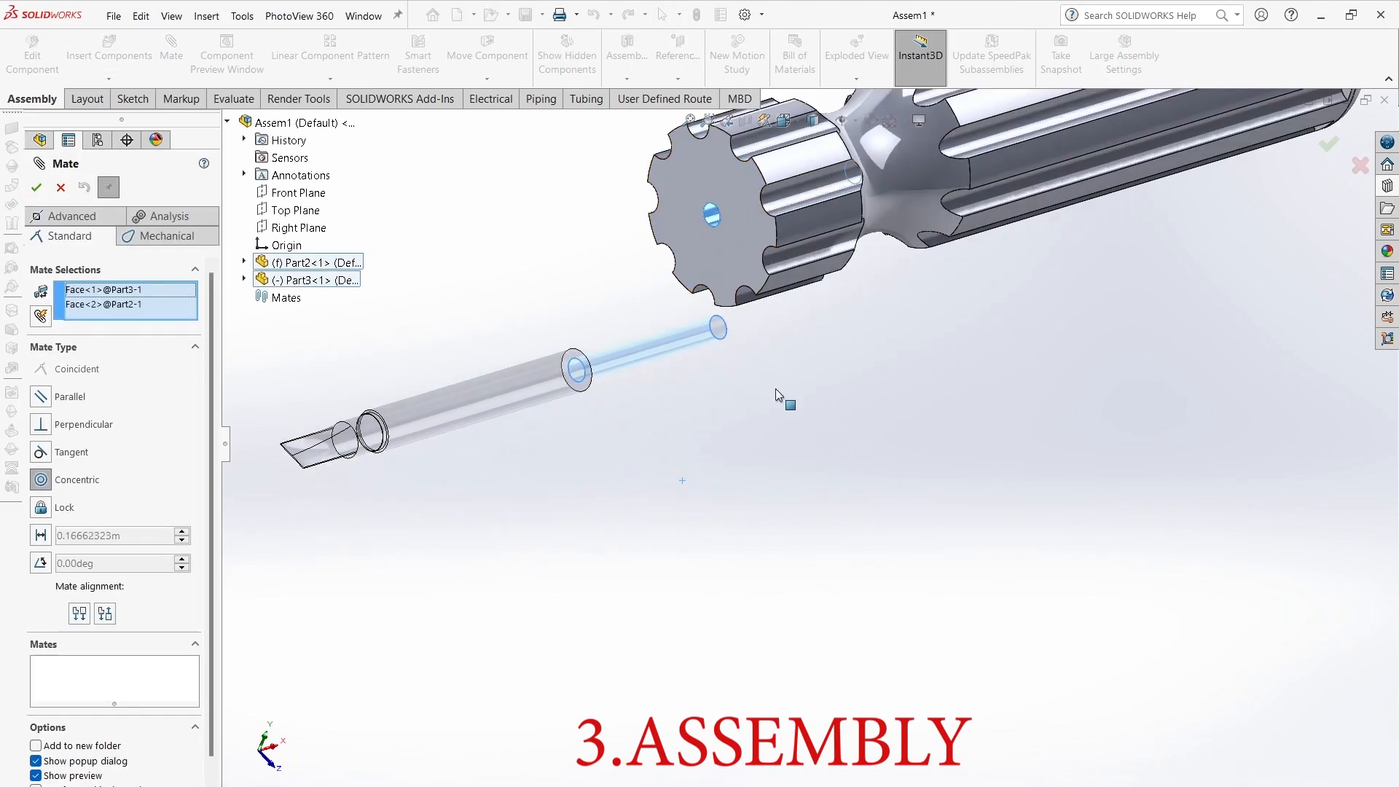
left_click(1001, 359)
Step: Mate the shaft's shoulder face coincident with the handle's grooved end face and finish mating
left_click_drag(495, 284, 489, 506)
middle_click_drag(543, 375, 1065, 698)
scroll(1149, 194, "down", 3)
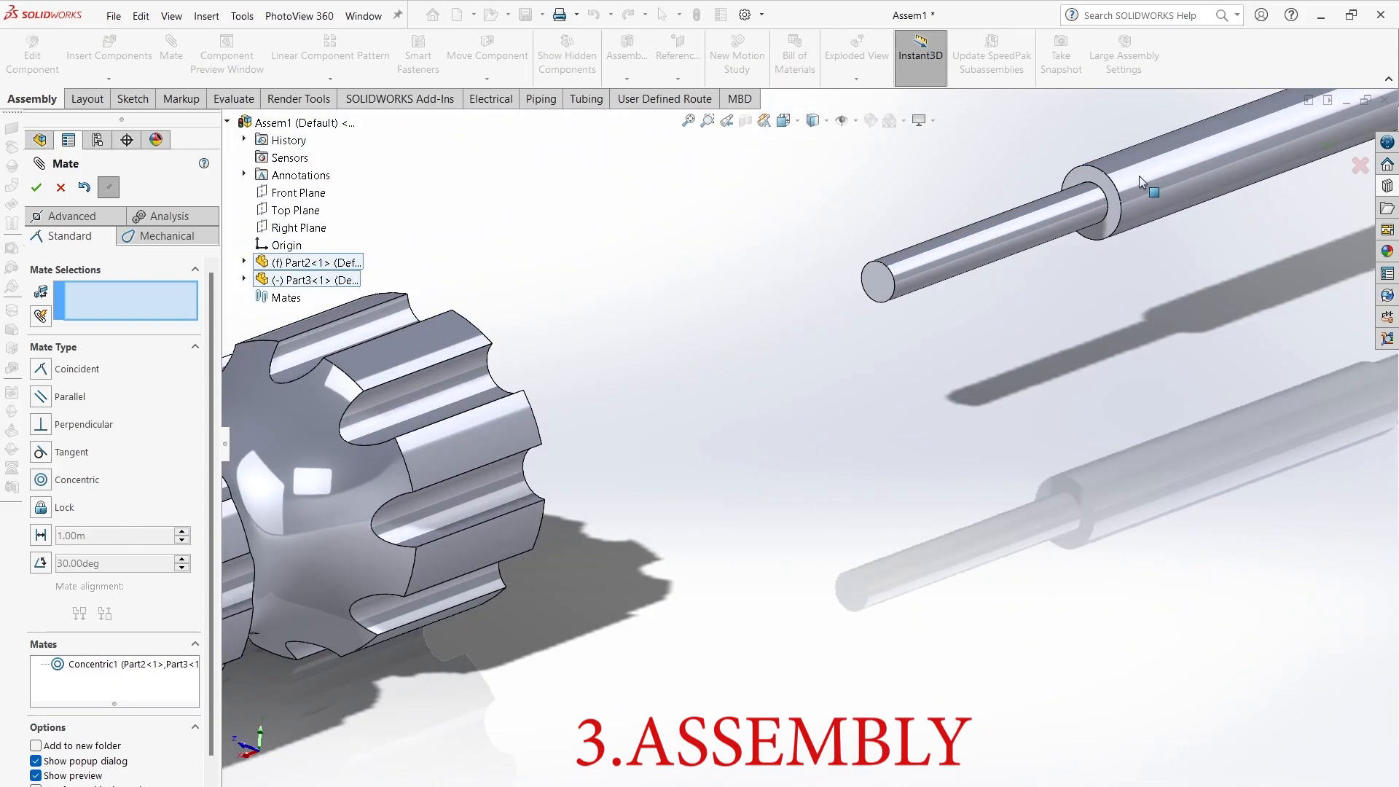
left_click(1099, 207)
middle_click_drag(1019, 332, 656, 343)
left_click(492, 475)
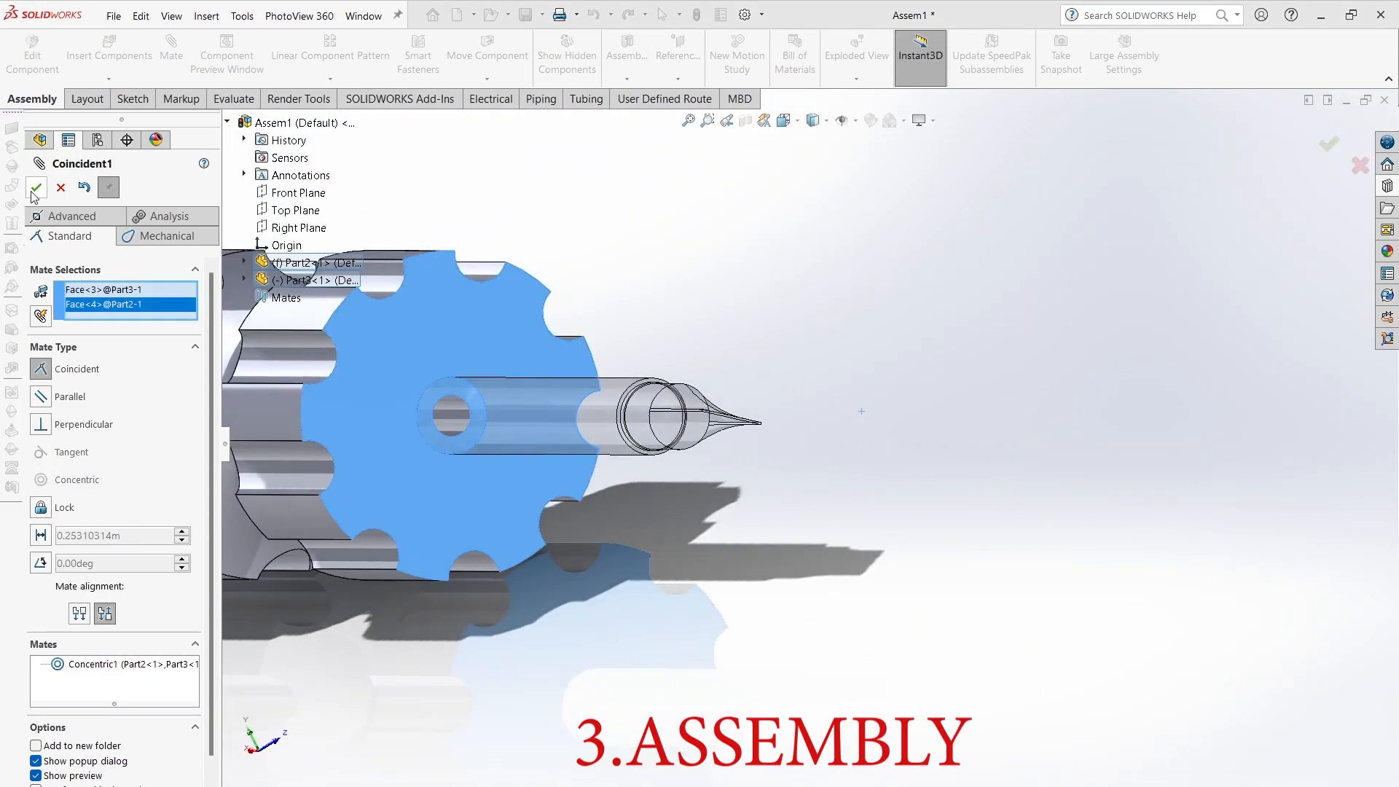
left_click(36, 190)
scroll(746, 337, "up", 5)
left_click(61, 190)
Step: Open the shaft part from the assembly in its own window for editing
middle_click_drag(718, 272, 650, 279)
left_click(794, 120)
left_click(803, 182)
middle_click_drag(1003, 348, 711, 583)
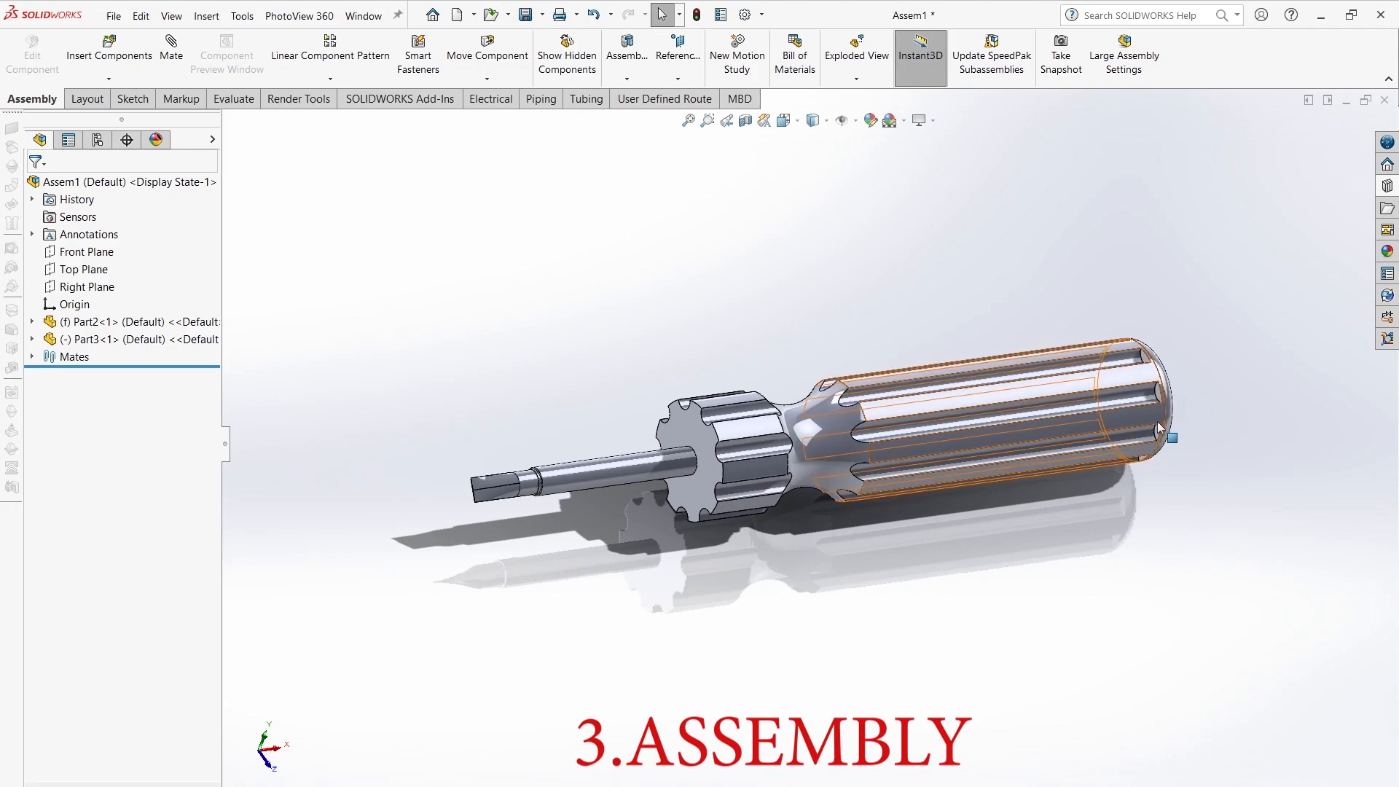
left_click(645, 460)
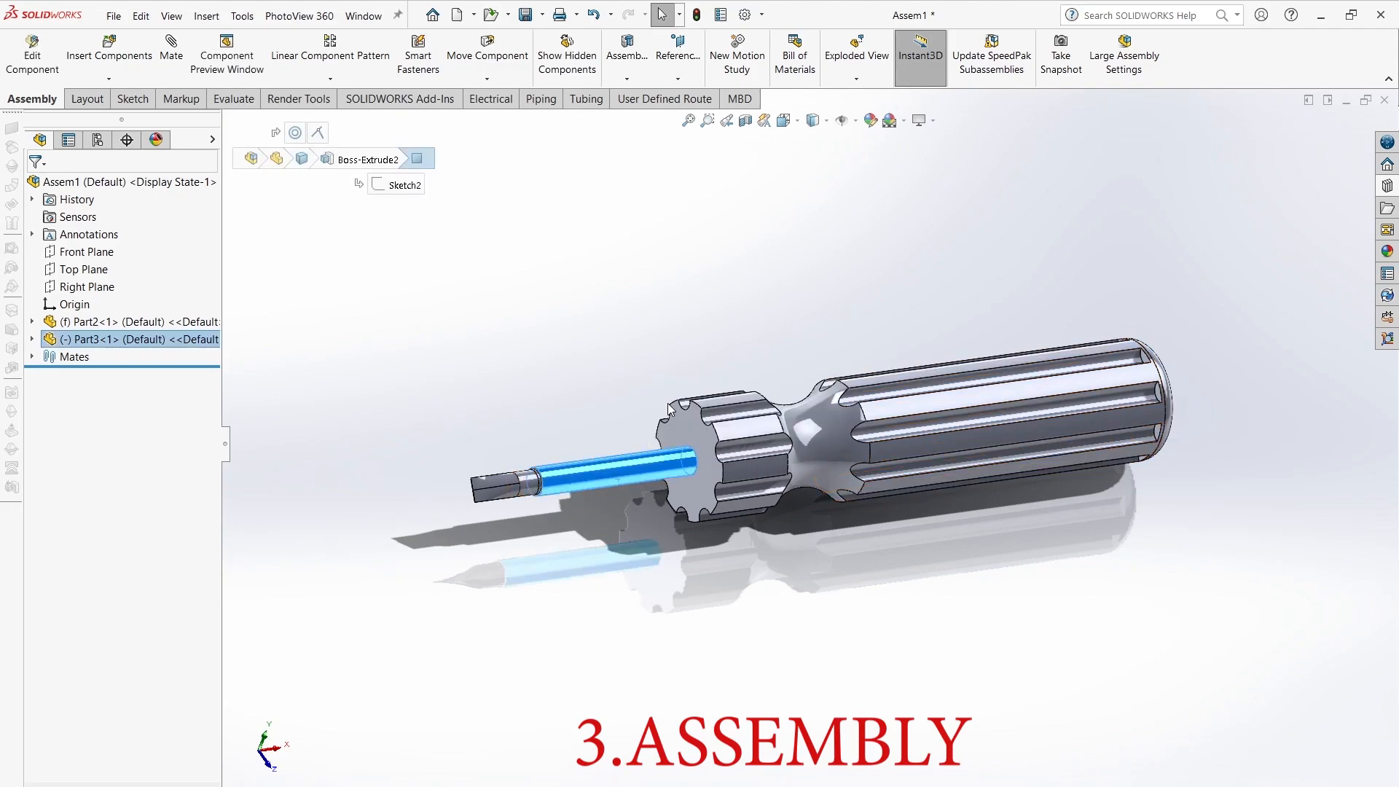
middle_click_drag(665, 529, 763, 606)
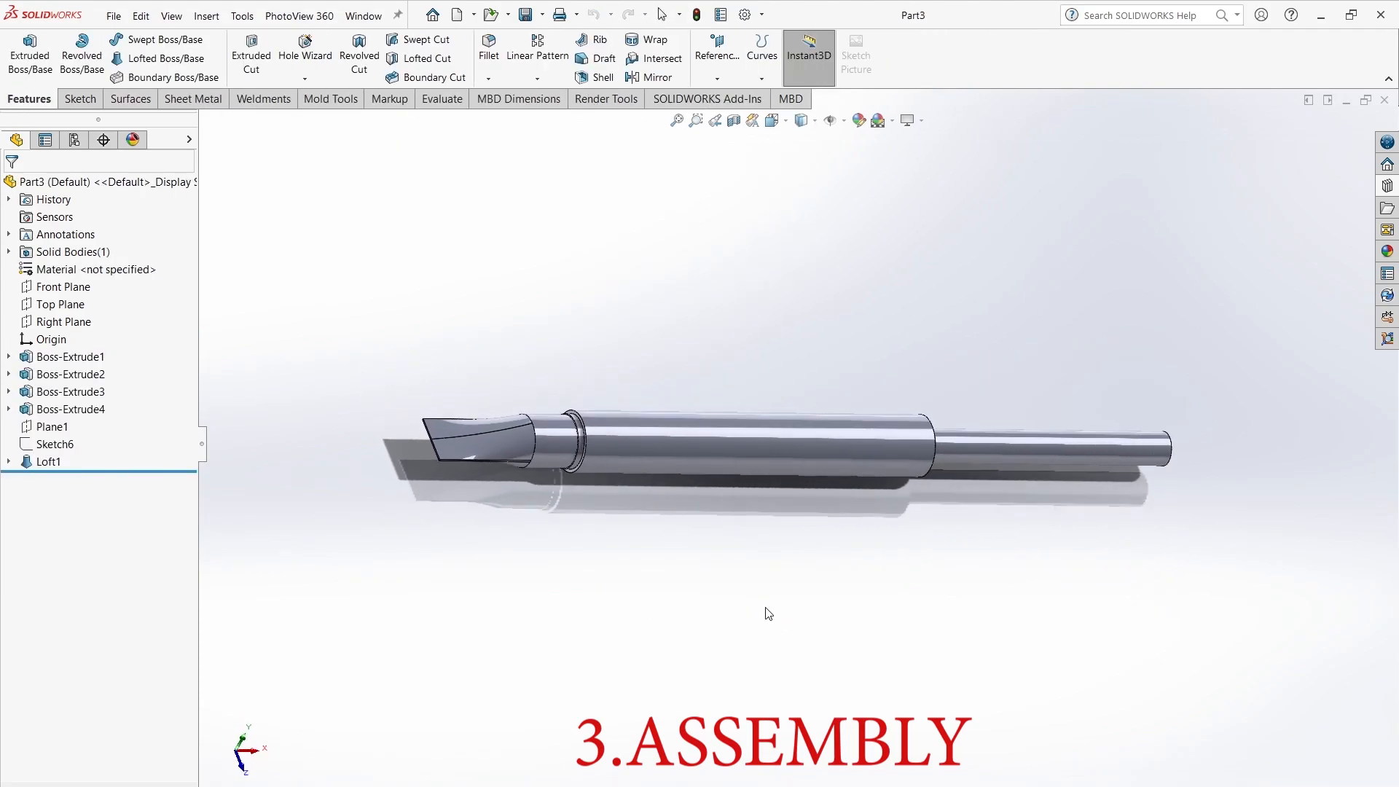
Step: Enlarge the circle in the sketch of Boss-Extrude2, the shaft's main cylinder, and exit the sketch
left_click(79, 370)
left_click(8, 374)
left_click(67, 392)
left_click(72, 345)
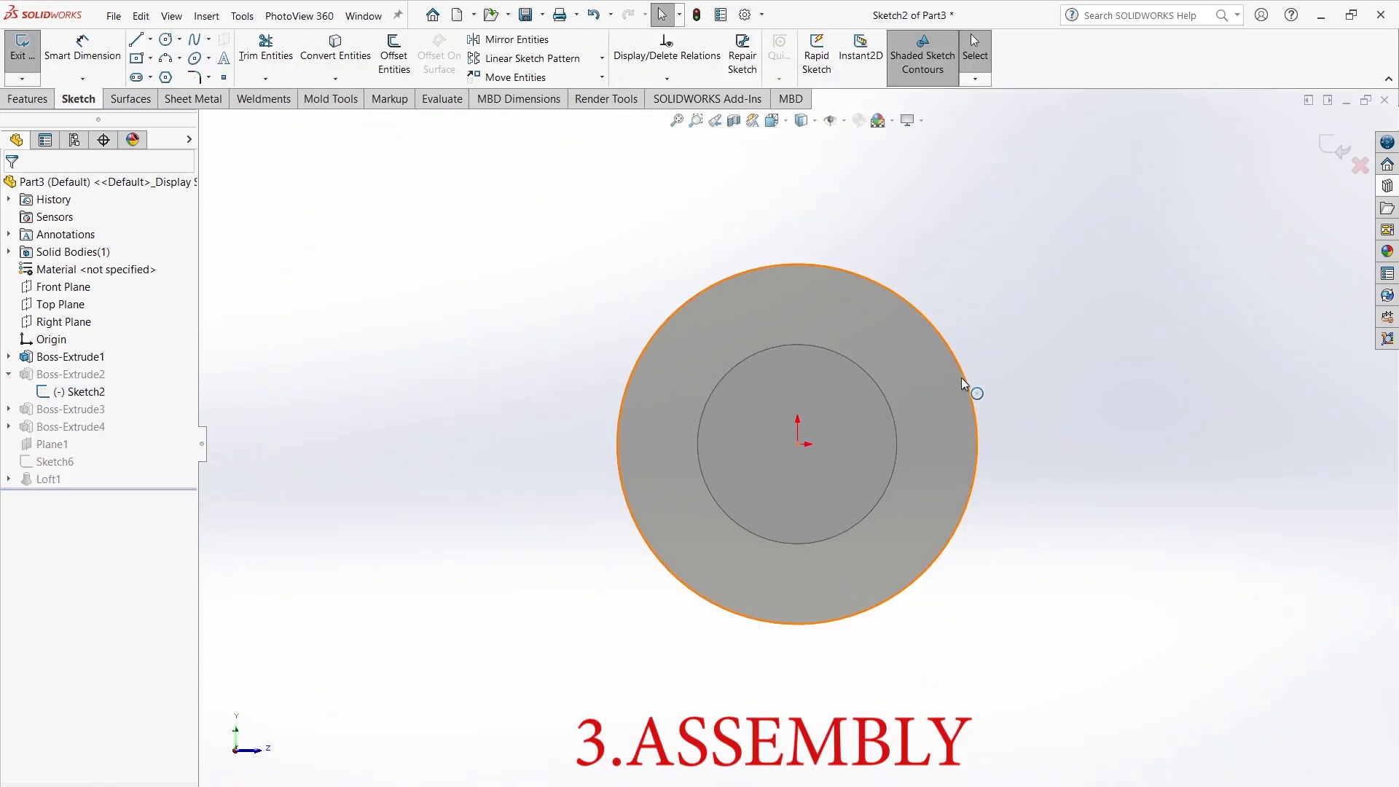
left_click(997, 366)
left_click_drag(997, 363, 1063, 337)
left_click(13, 187)
scroll(962, 234, "up", 3)
left_click(1319, 153)
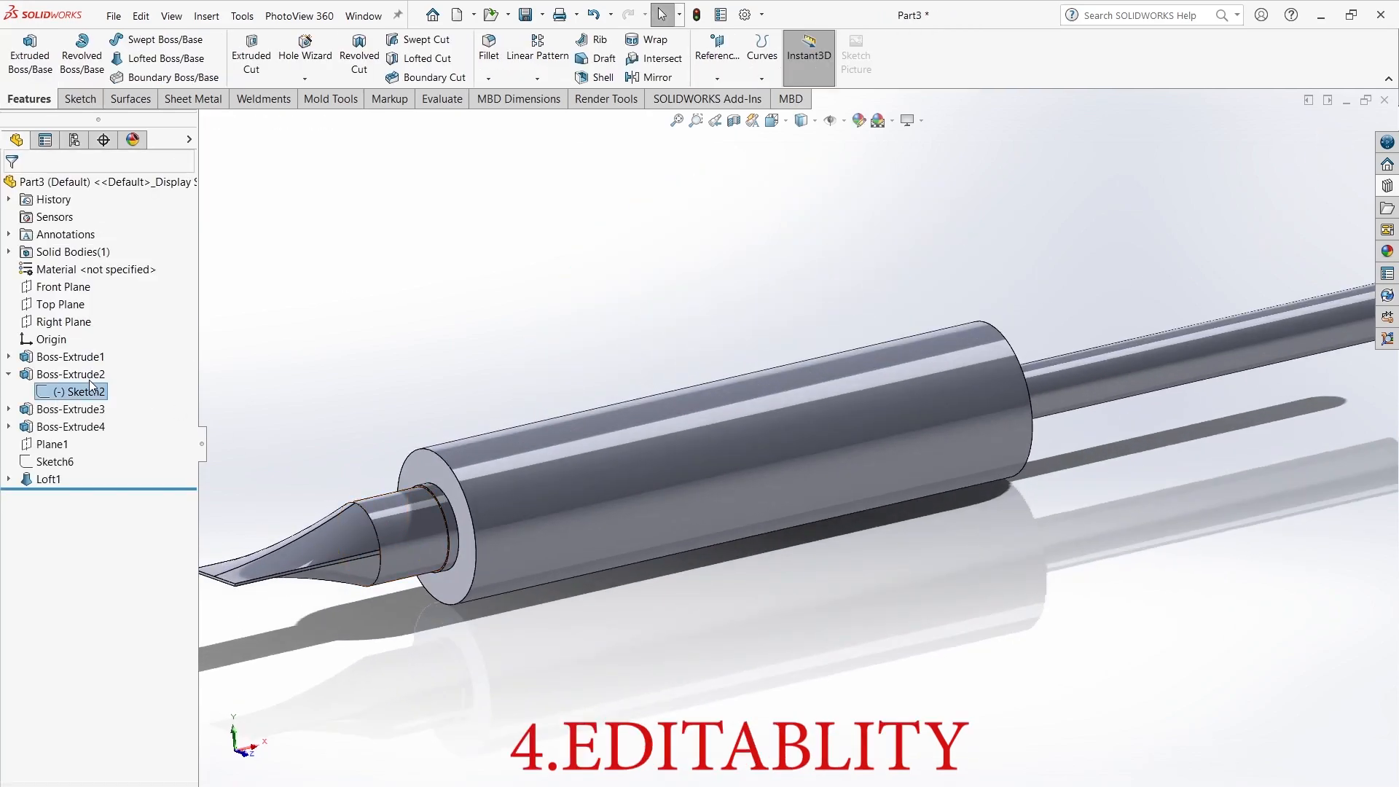
Step: Set the extrusion depth of Boss-Extrude2, the shaft's main cylinder, to 195 mm
left_click(90, 376)
left_click(104, 335)
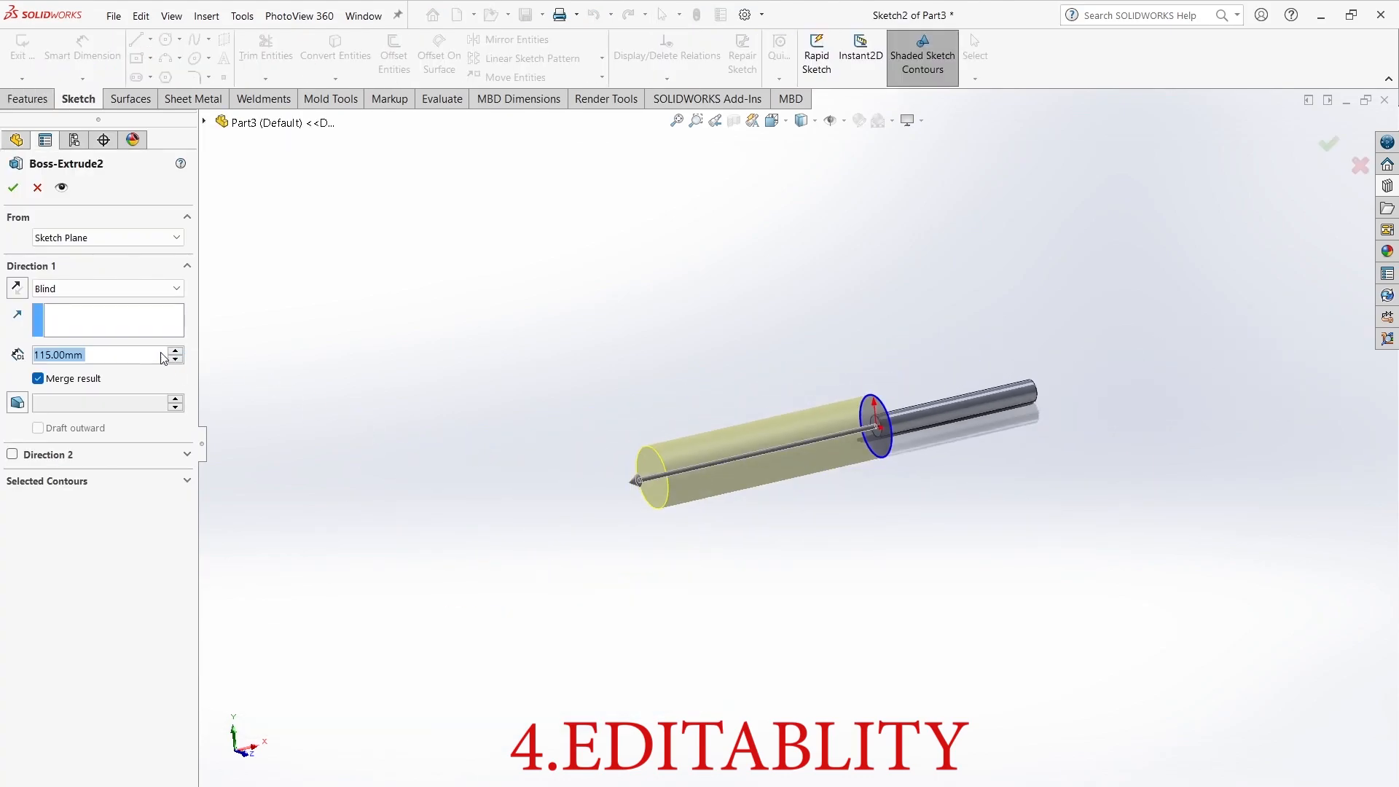
left_click(175, 350)
left_click(176, 350)
left_click(176, 351)
left_click(176, 350)
left_click(179, 352)
left_click(179, 352)
left_click(179, 352)
left_click(179, 352)
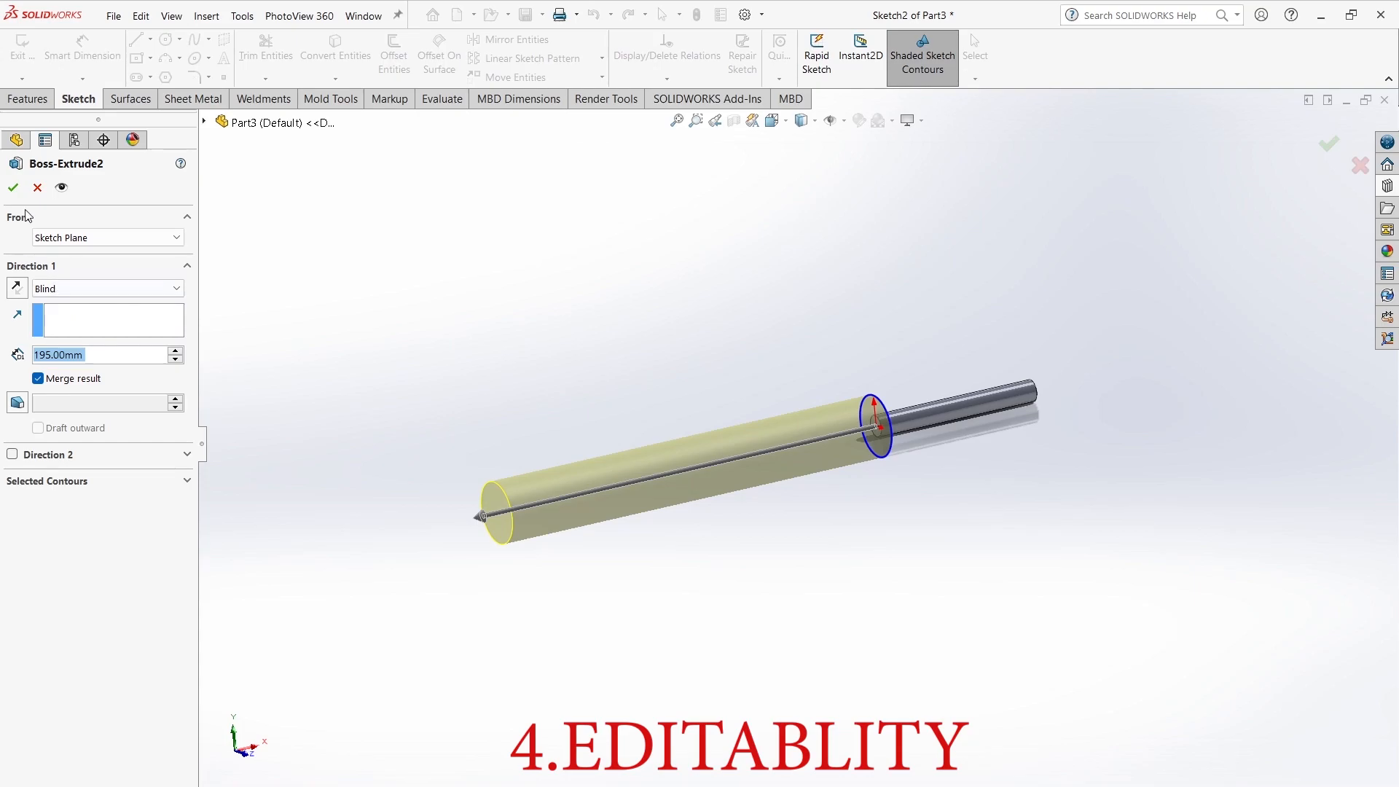
left_click(13, 187)
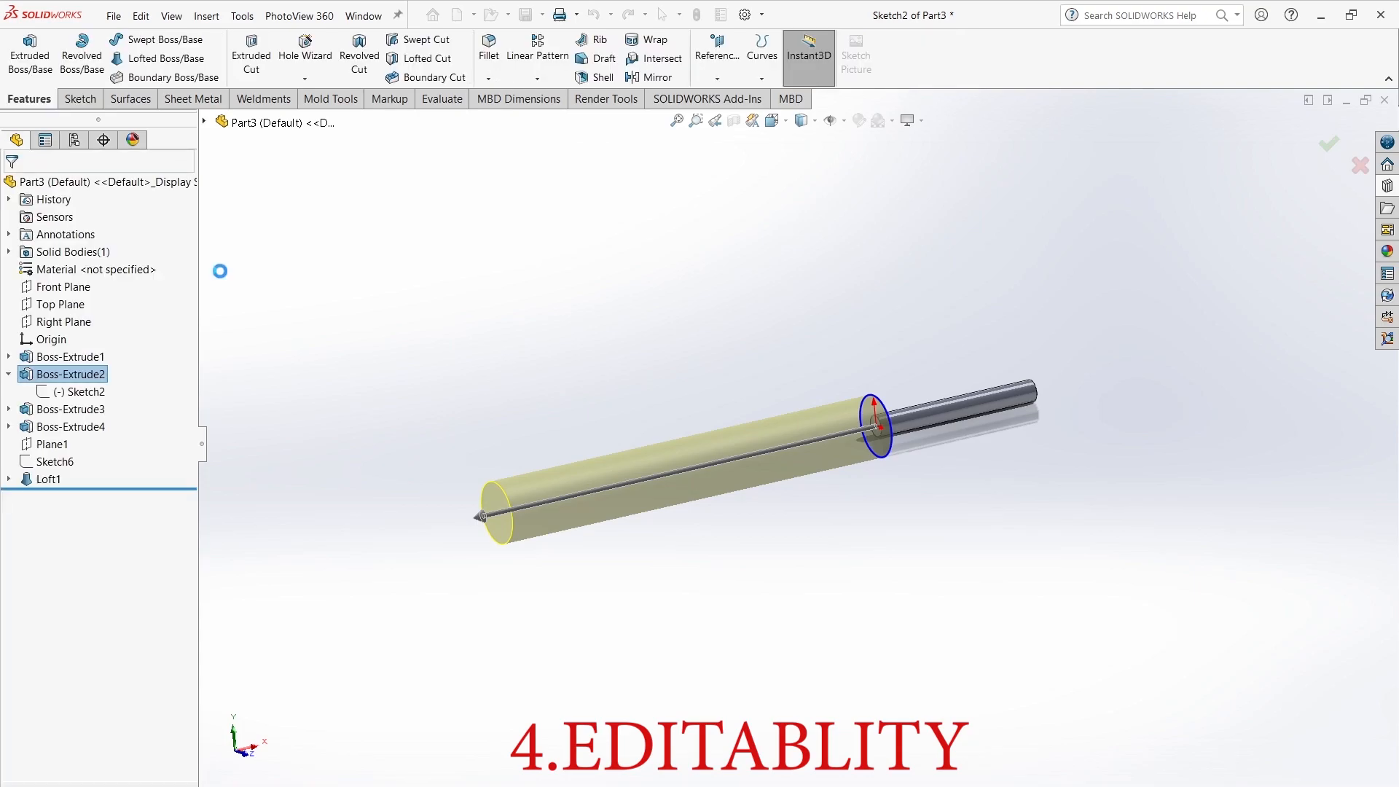
Step: Enlarge the sketch circle of Boss-Extrude3 to a radius of about 13.5 mm, slightly inside the main cylinder's edge
left_click(8, 409)
left_click(86, 427)
left_click(143, 375)
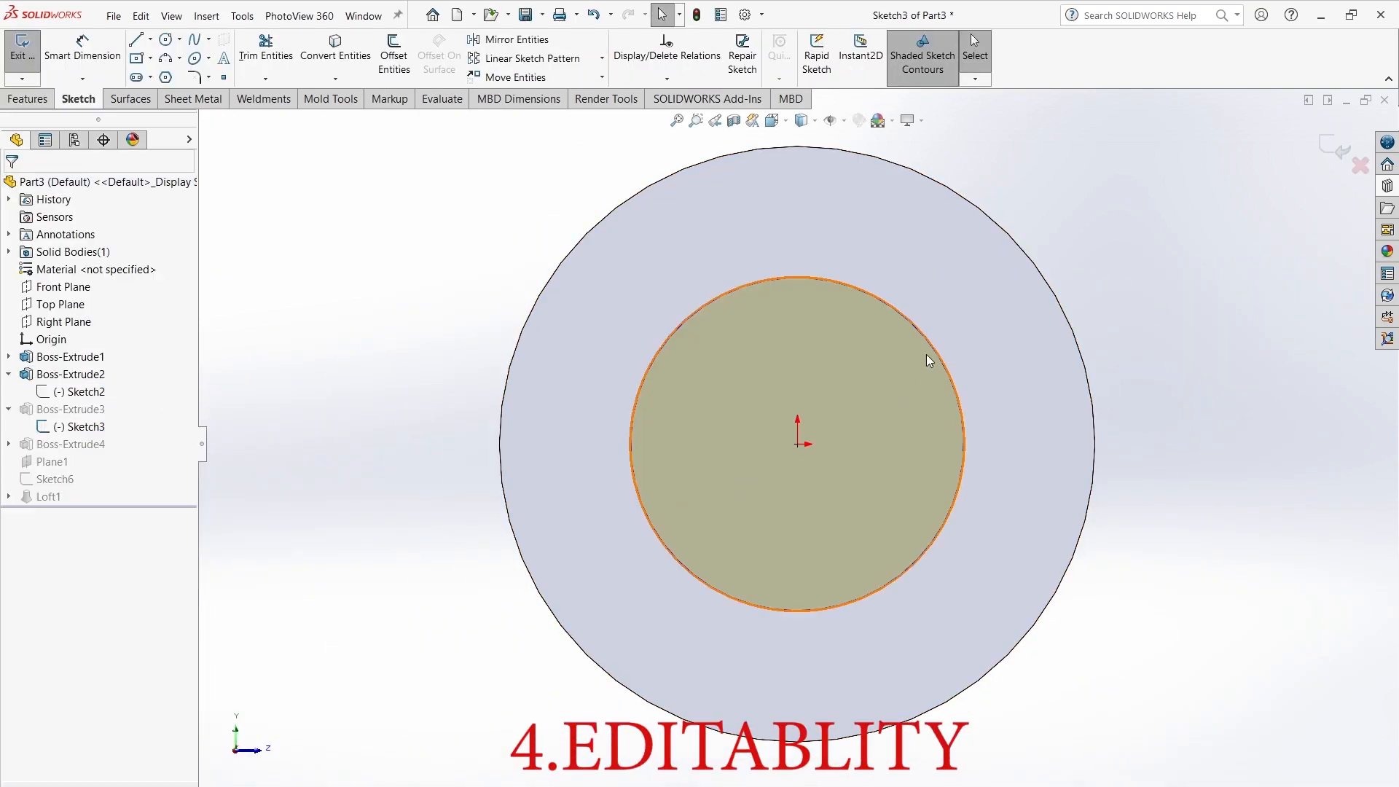
left_click_drag(928, 344, 1047, 309)
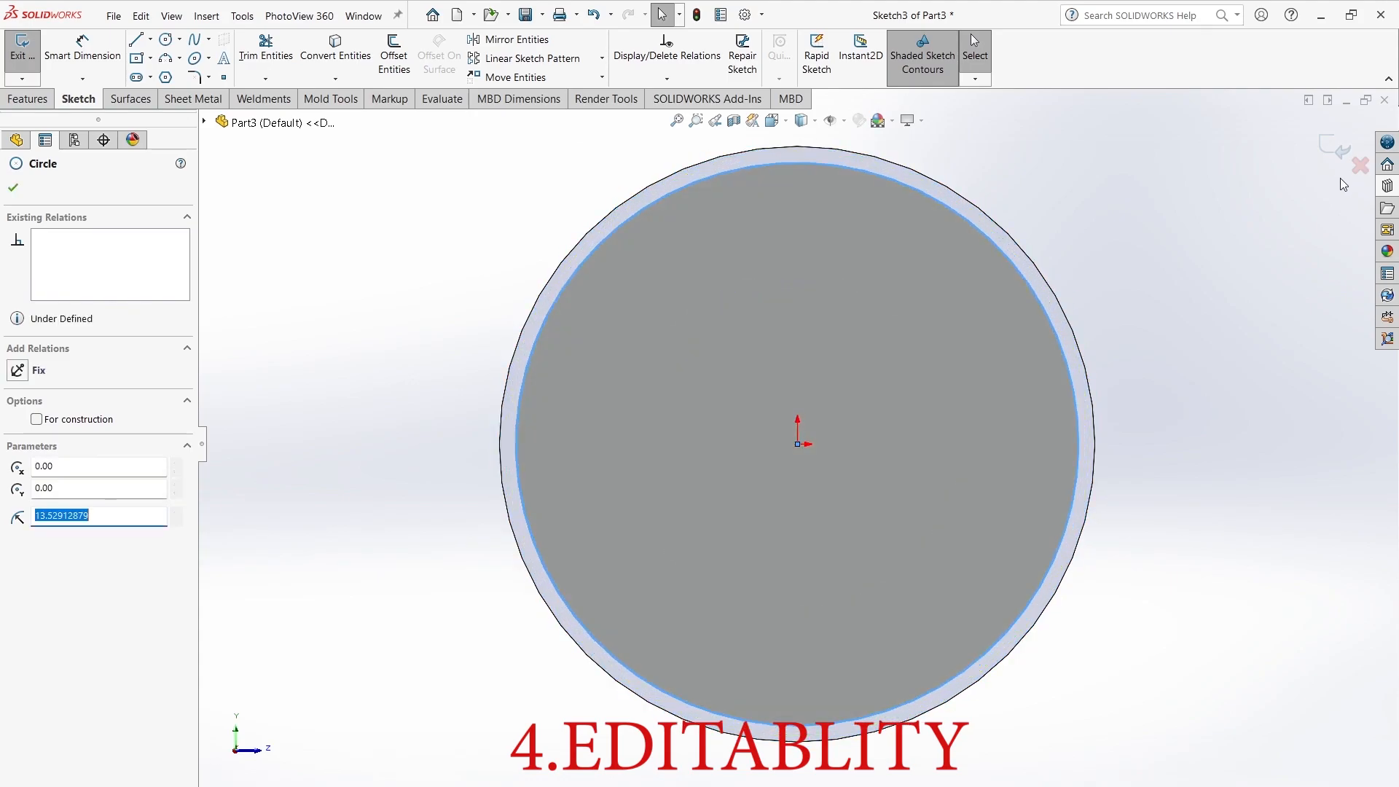
left_click(1335, 148)
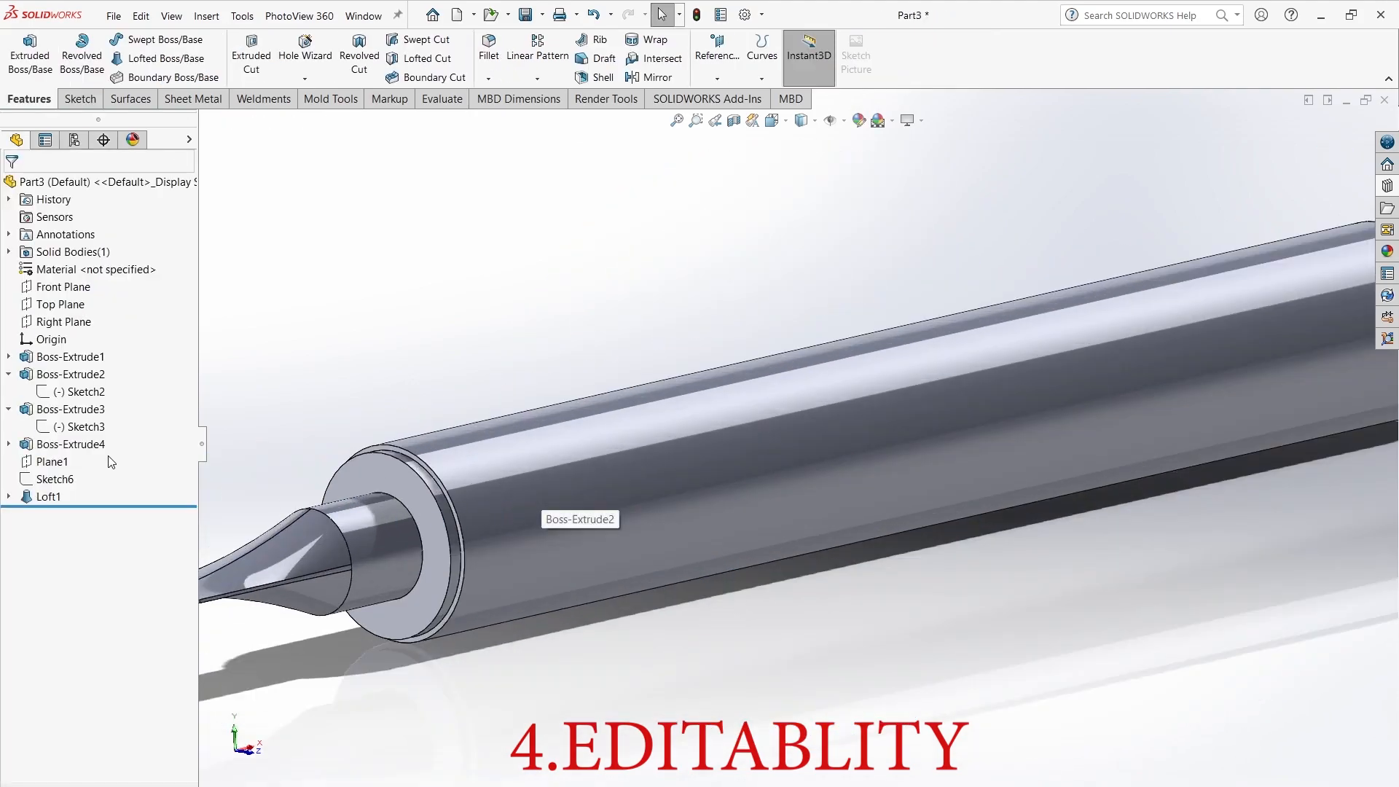
Step: Set the extrusion depth of Boss-Extrude3, the short collar on the shaft, to 5 mm
left_click(65, 411)
left_click(75, 371)
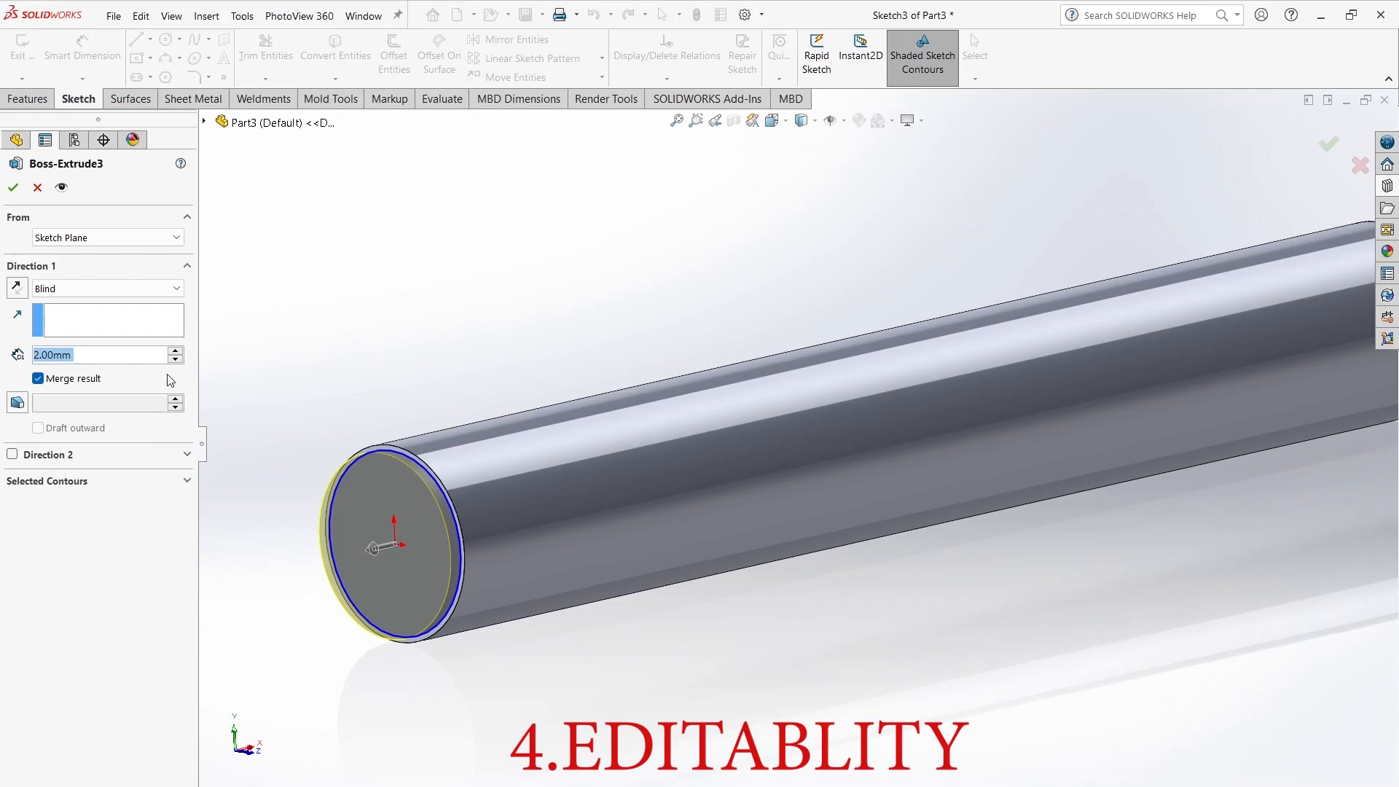
double_click(176, 351)
left_click(176, 359)
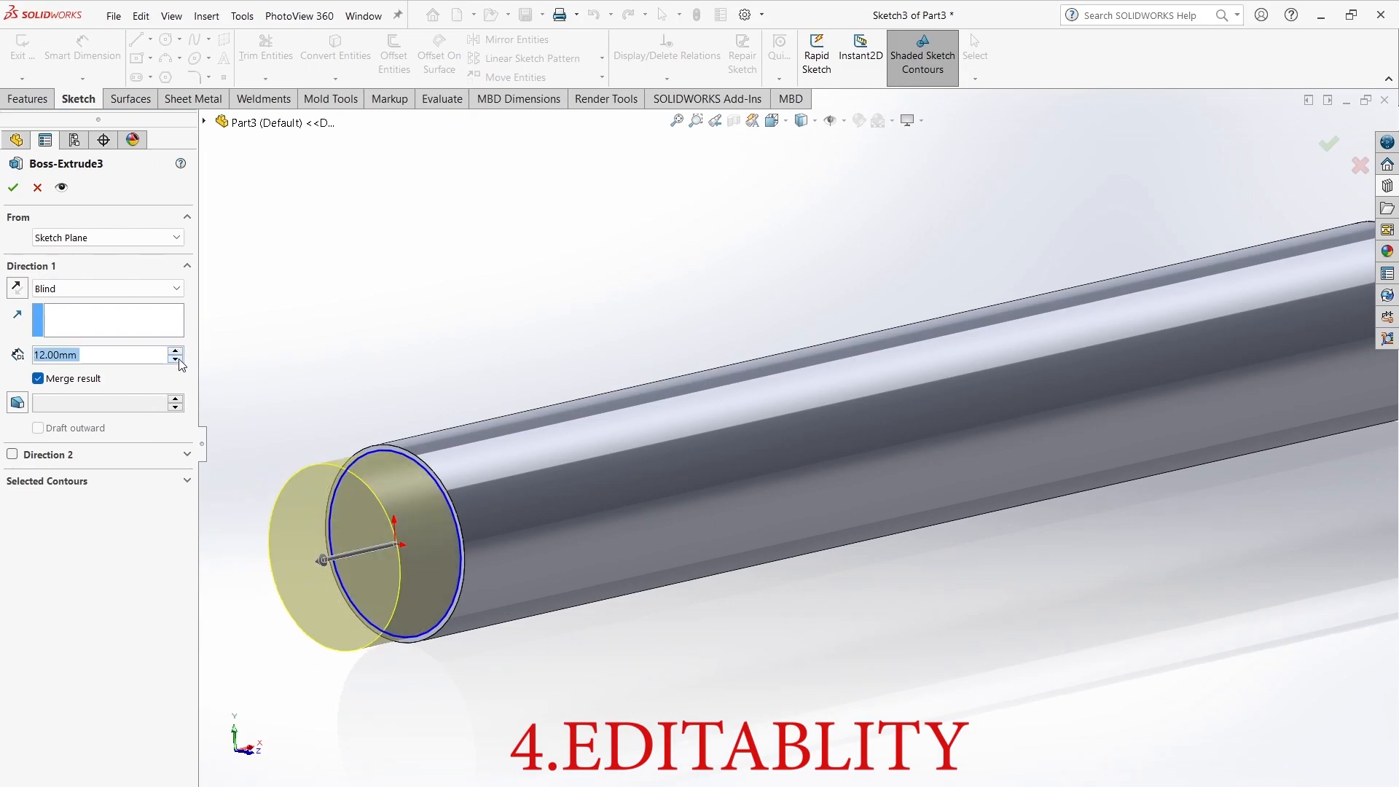
type("5")
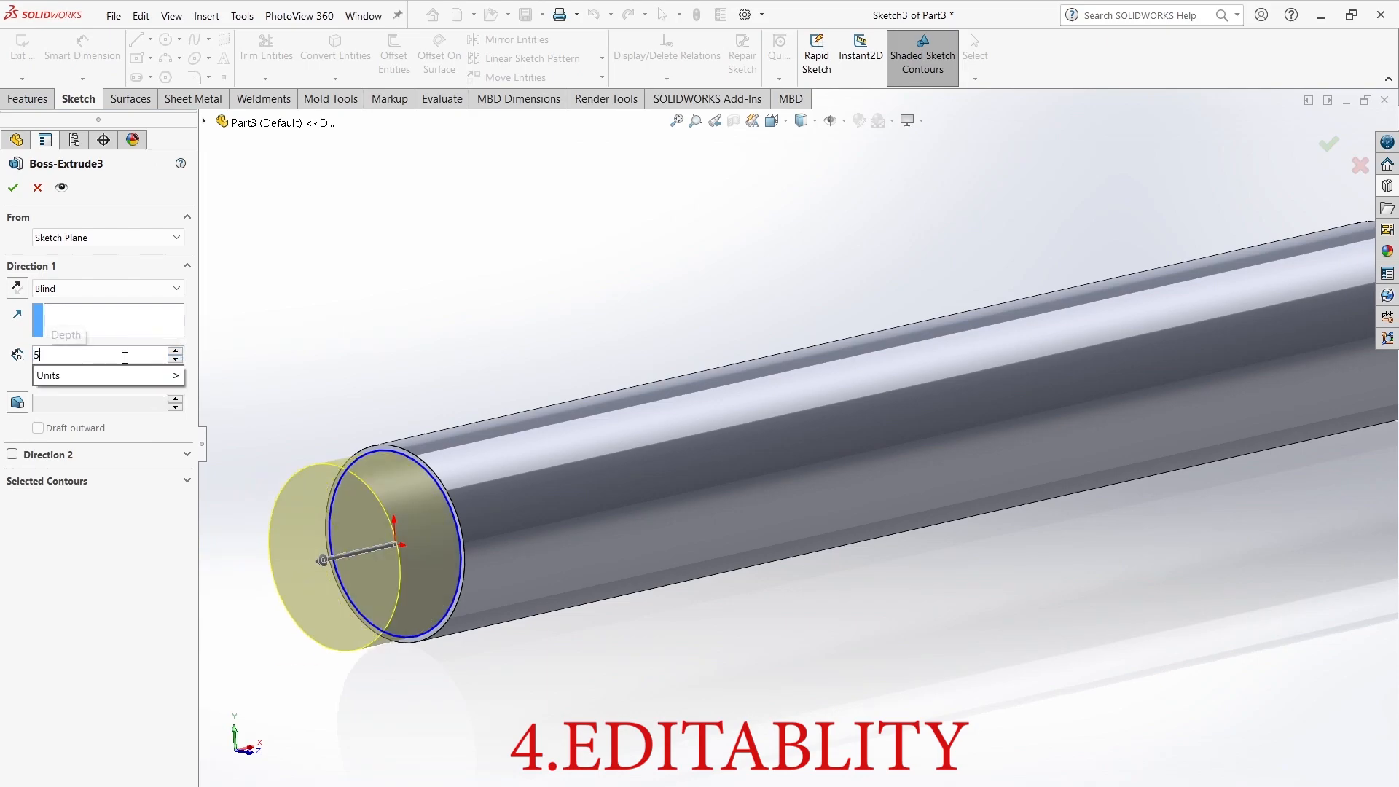
key("Return")
left_click(14, 188)
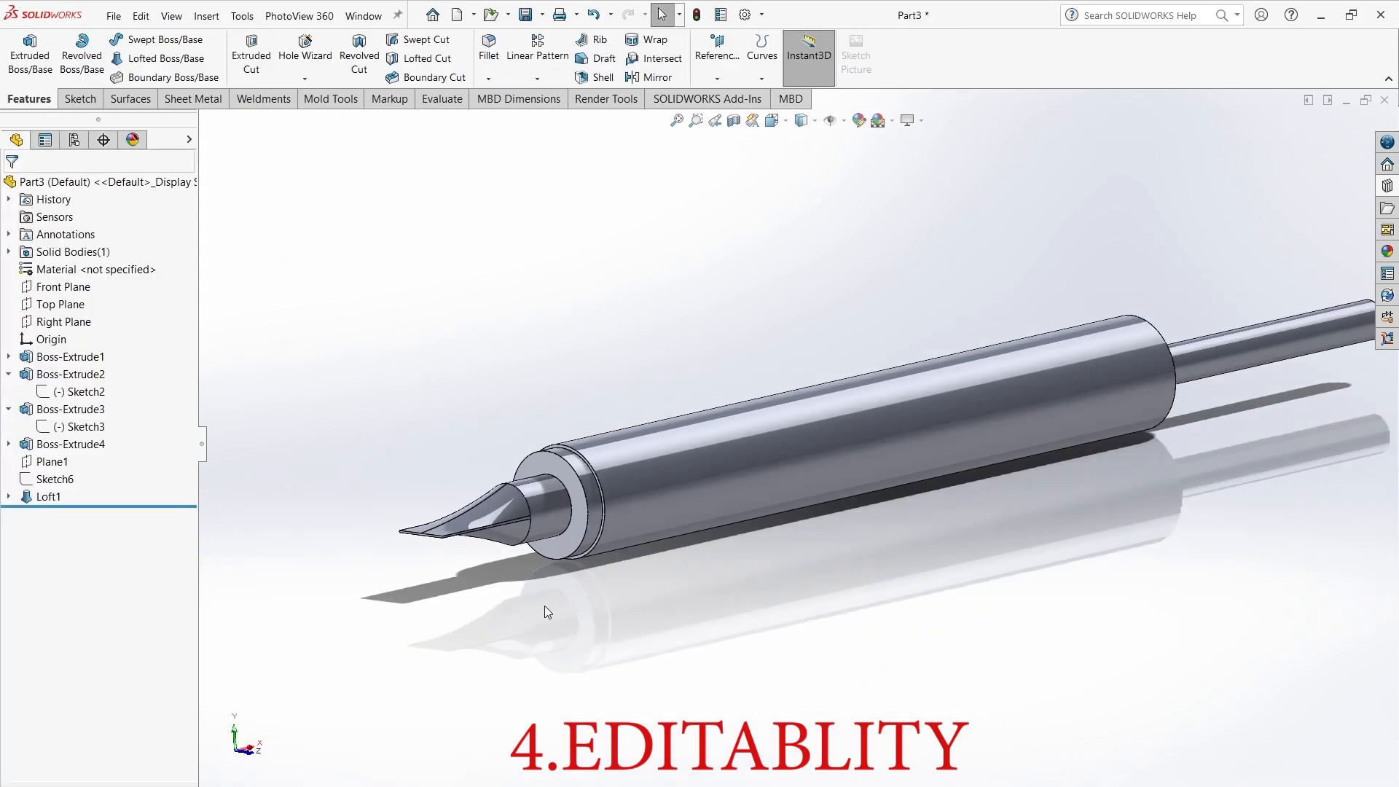
Step: Enlarge the sketch circle of Boss-Extrude4, the cylinder behind the tip, to a radius of about 12.7 mm
left_click(9, 445)
left_click(78, 461)
left_click(127, 419)
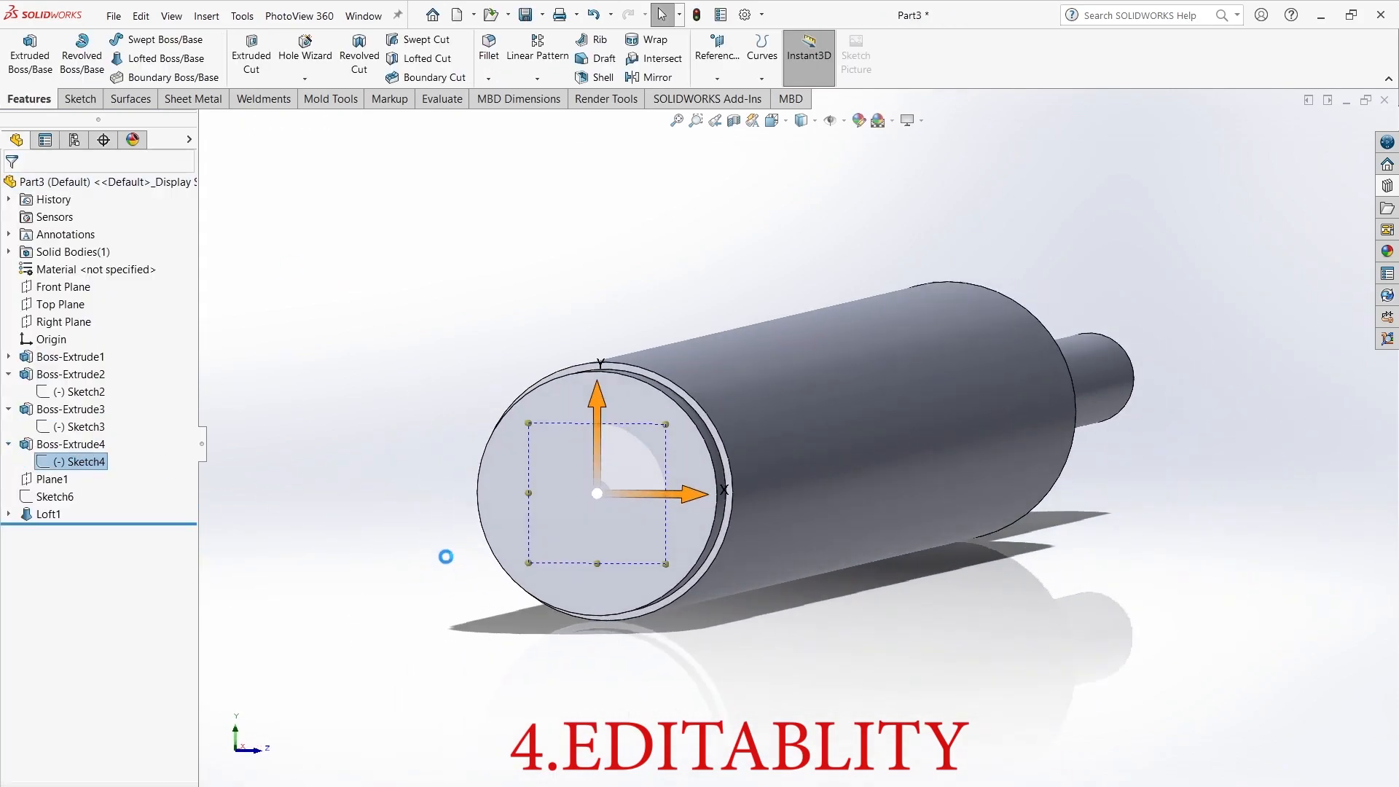
left_click_drag(868, 365, 890, 353)
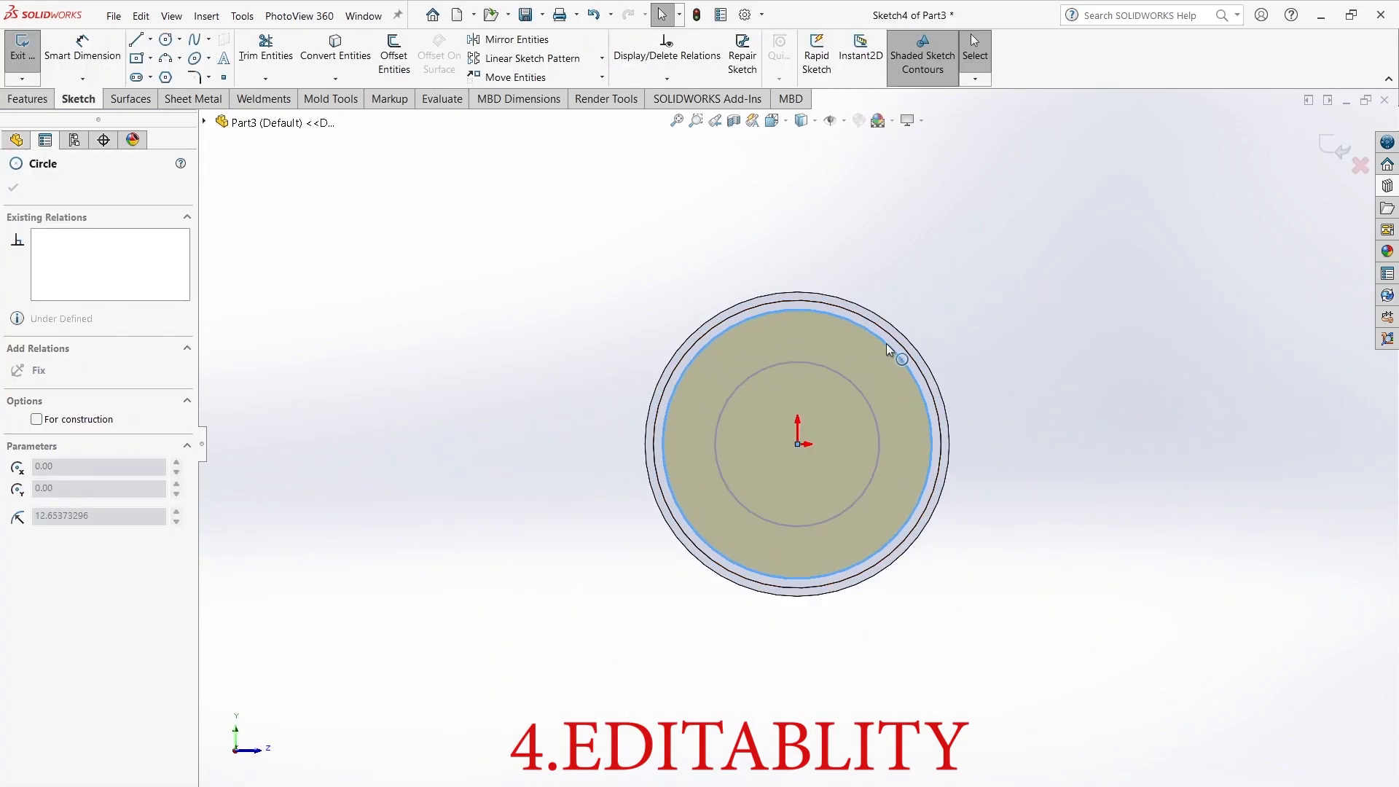
left_click(1338, 156)
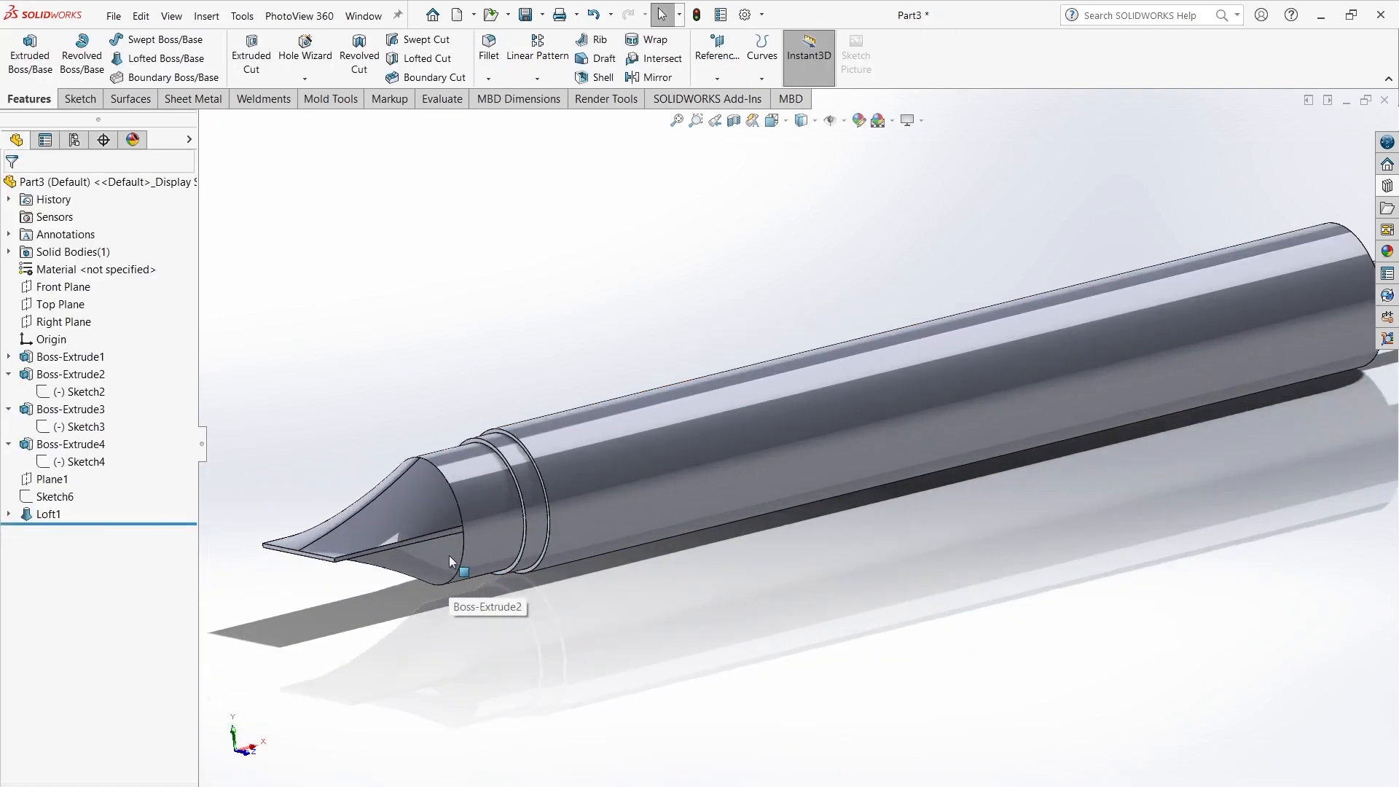
Step: Lengthen Boss-Extrude4, the cylinder behind the tip, toward the tip and collapse the expanded extrude features
left_click(71, 444)
left_click(64, 401)
left_click_drag(404, 501, 377, 541)
left_click(13, 188)
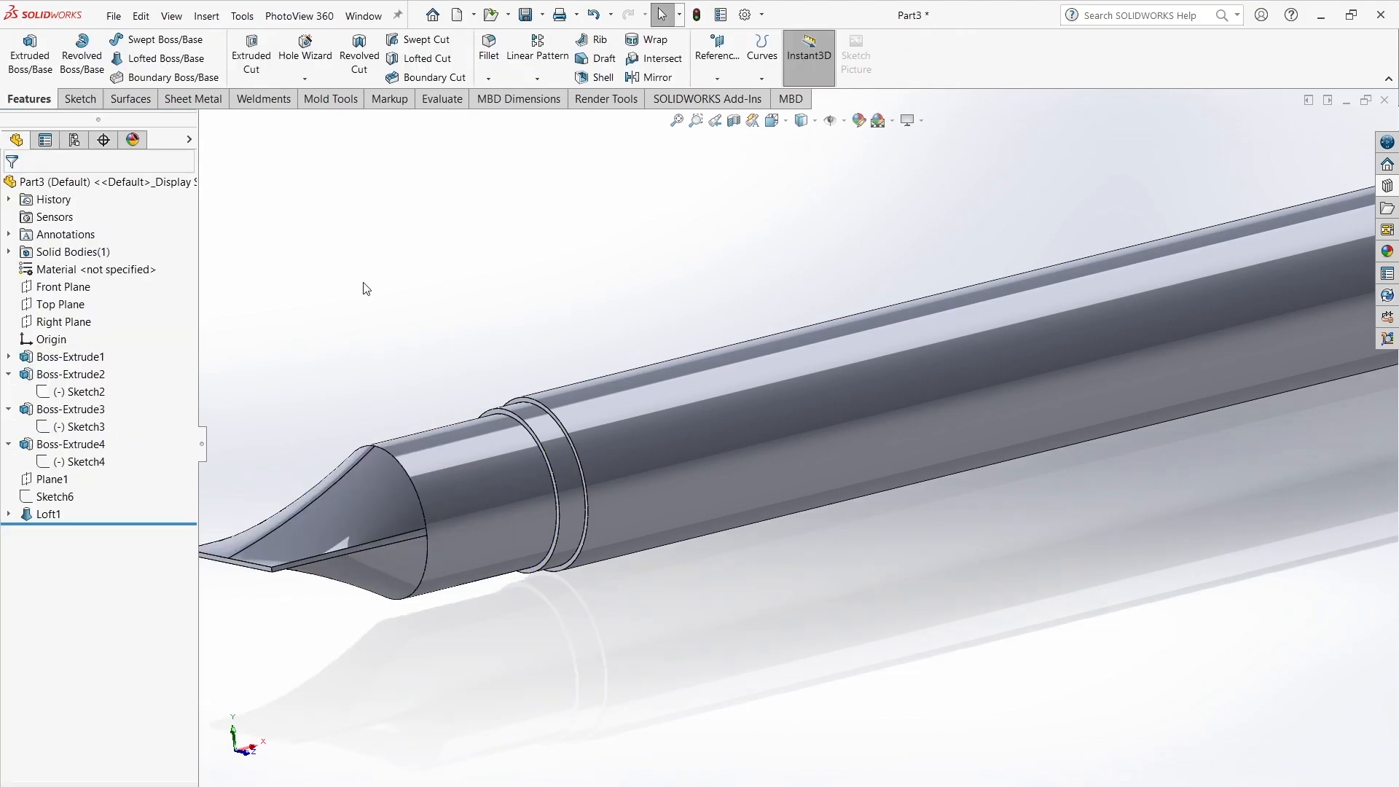
left_click(9, 444)
left_click(9, 410)
left_click(9, 375)
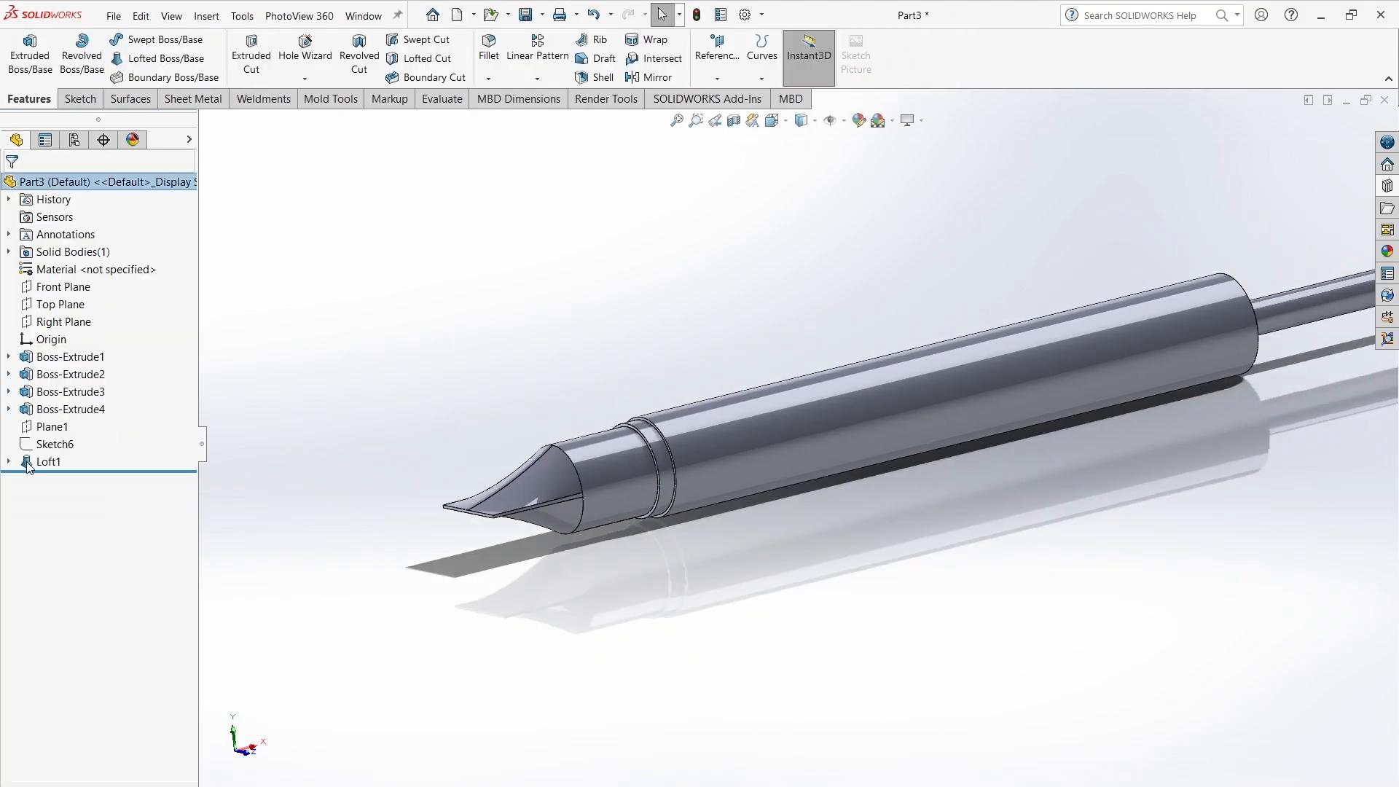
Step: Set the offset of Plane1 from the shaft's front end face to 40 mm
left_click(51, 427)
left_click(53, 406)
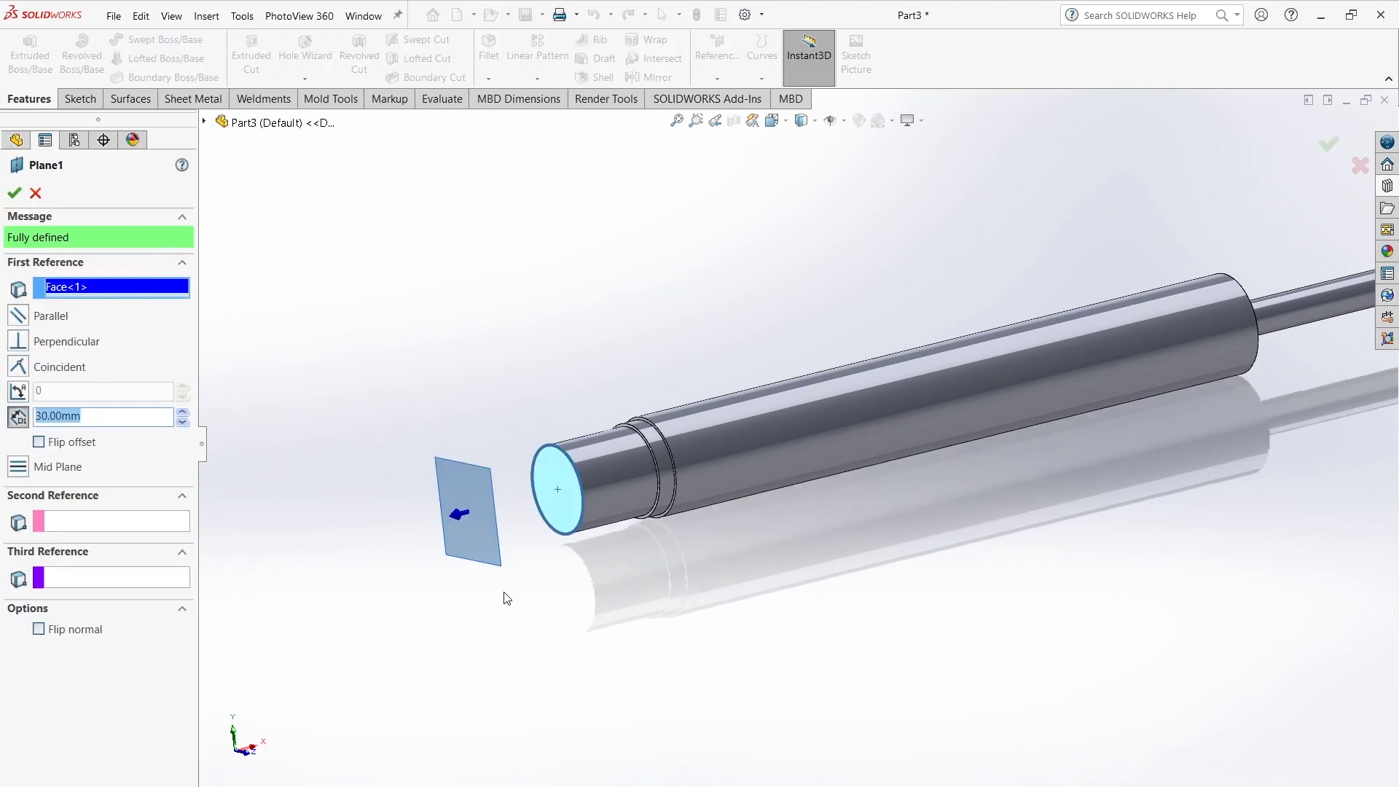
middle_click_drag(409, 562, 415, 461)
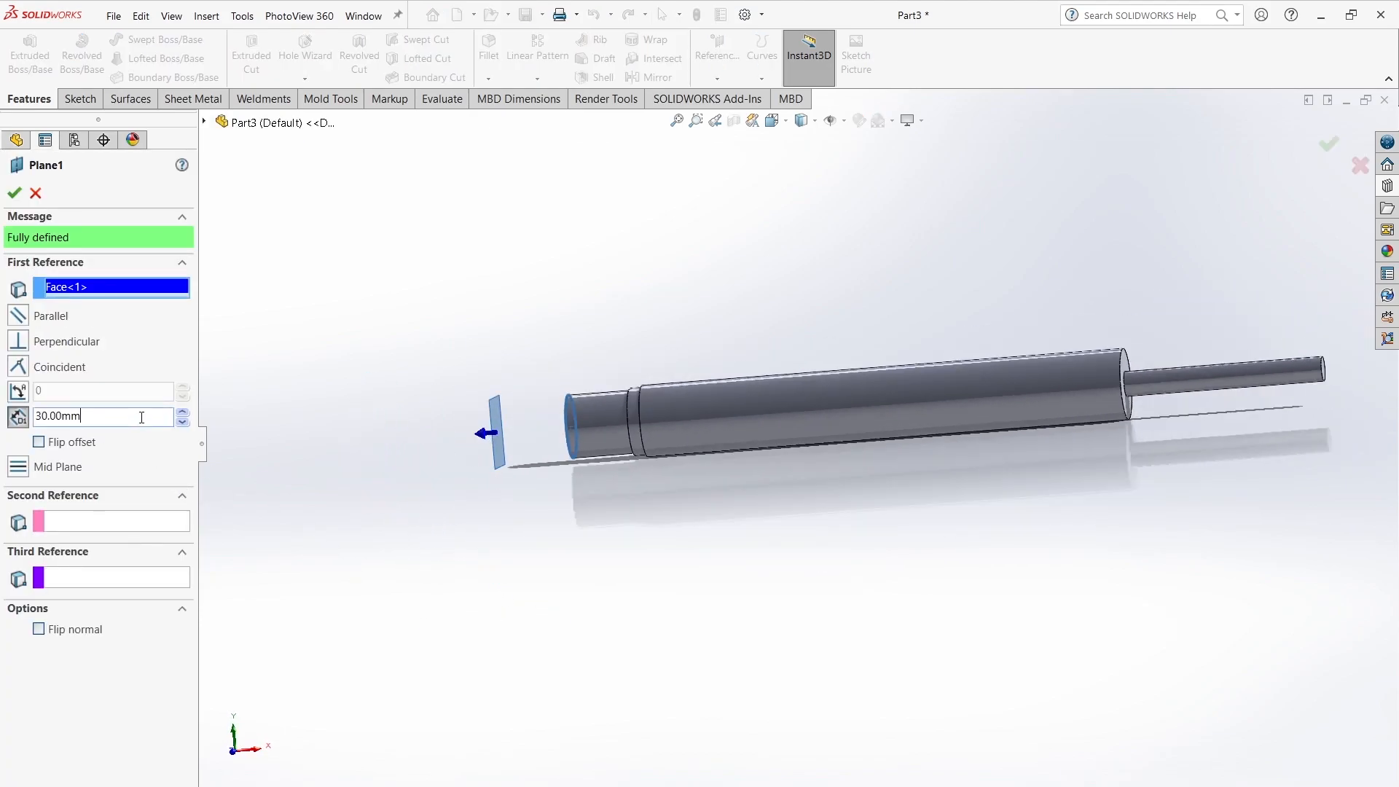
key("Return")
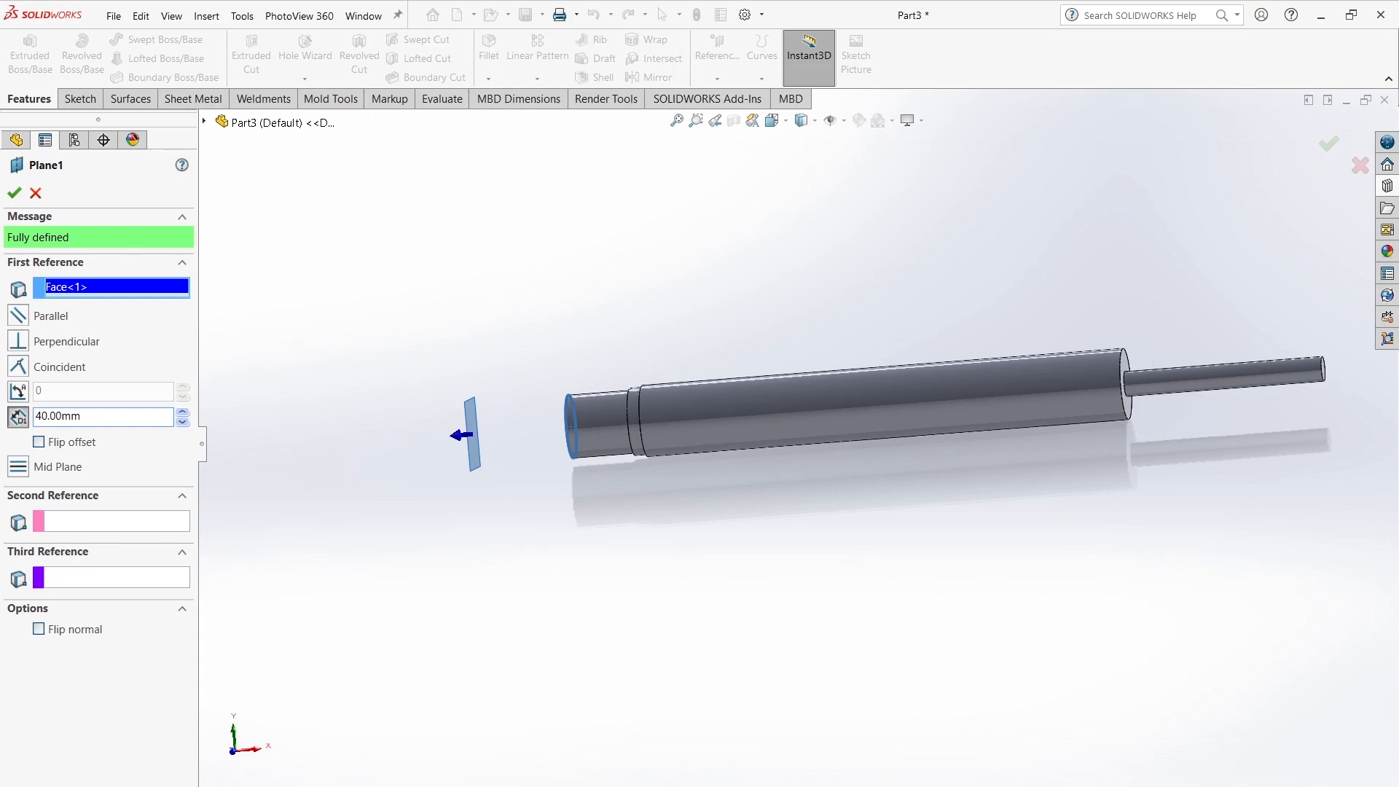
left_click(14, 192)
Step: Close the shaft part with its changes saved and rebuild the assembly
left_click(1385, 99)
key("Return")
key("Return")
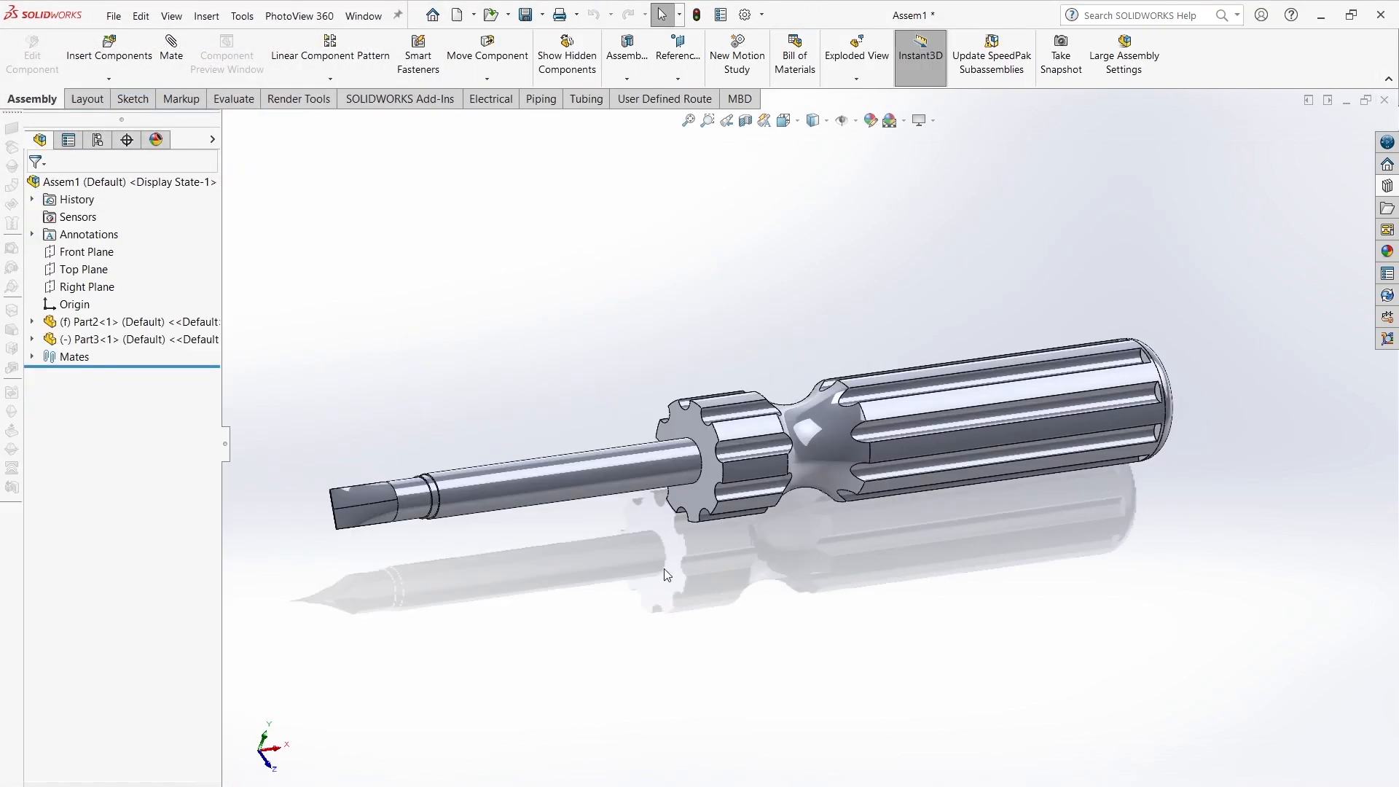
Step: Show the assembly in a standard three-dimensional view and turn the shaft about its axis within the handle
left_click(784, 120)
left_click(871, 161)
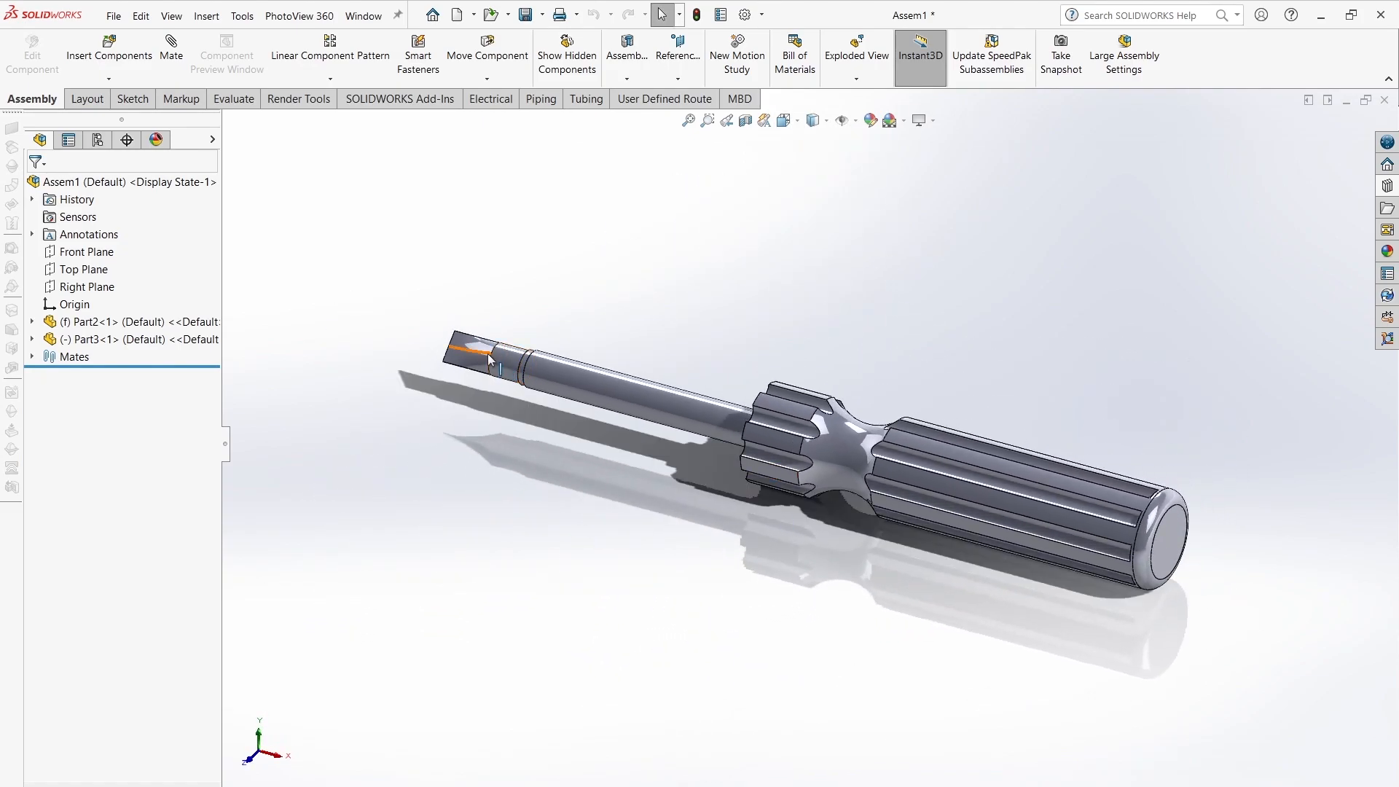
left_click_drag(470, 340, 435, 369)
left_click(692, 619)
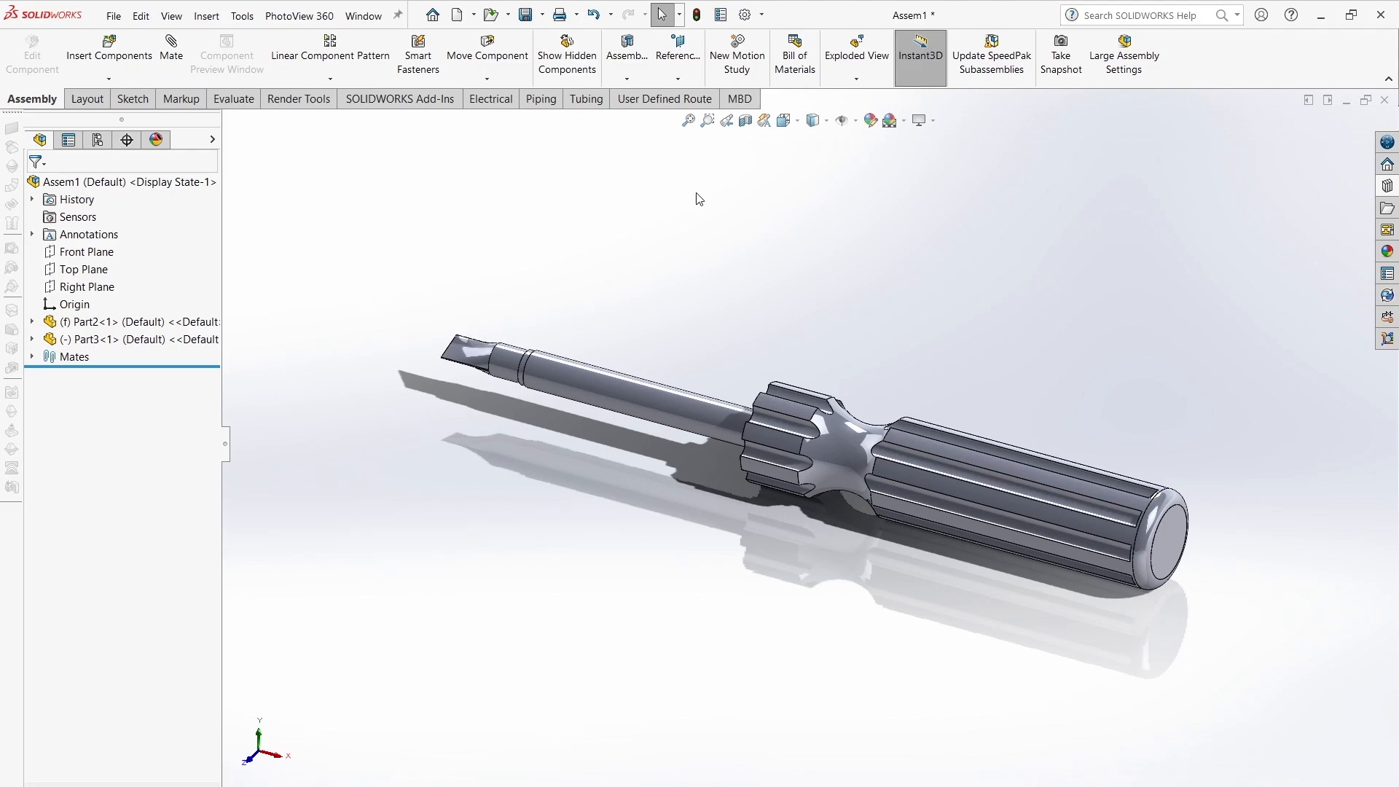
Step: Open the handle part from the assembly and apply the yellow high gloss plastic appearance to the whole part
left_click(869, 490)
left_click(928, 392)
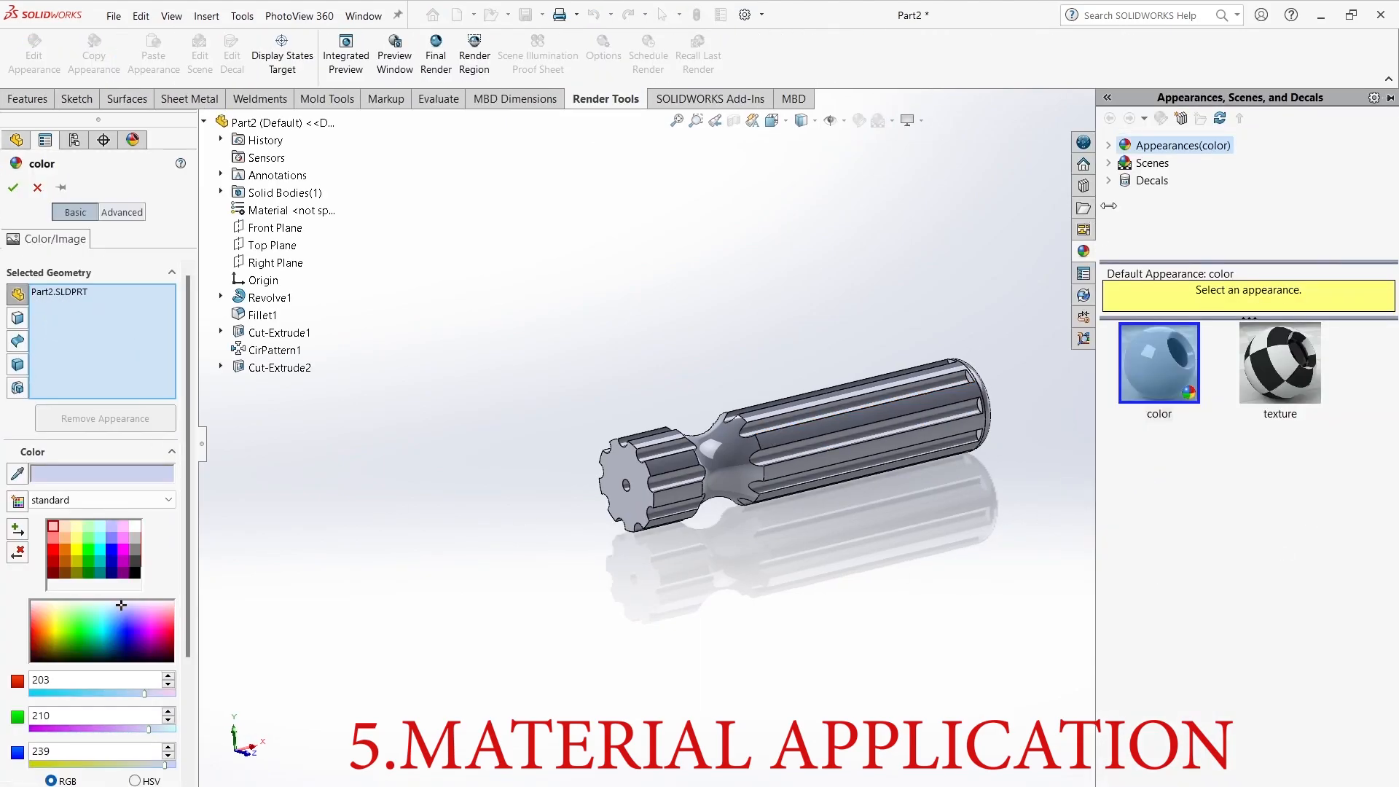
left_click(1109, 145)
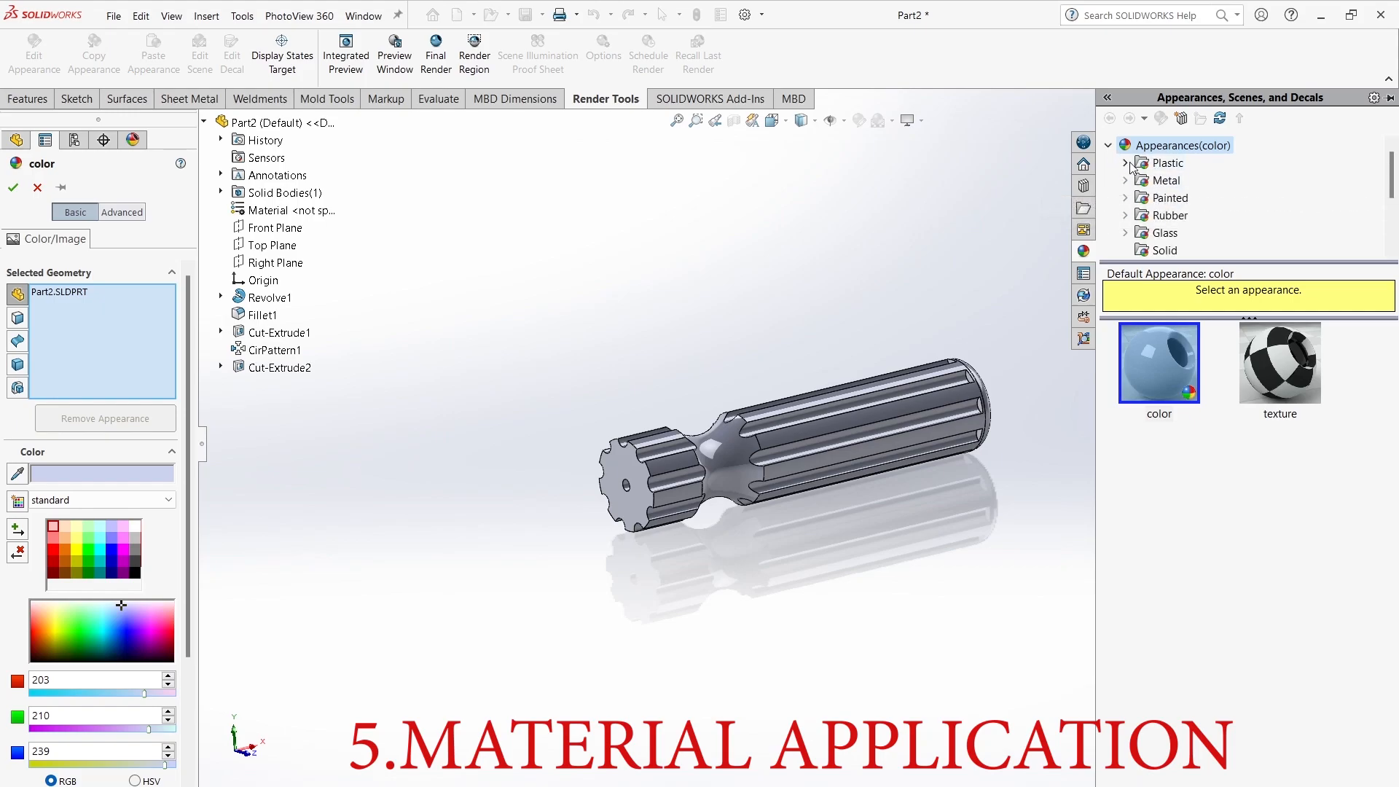
left_click(1161, 164)
left_click(1124, 163)
left_click(1192, 162)
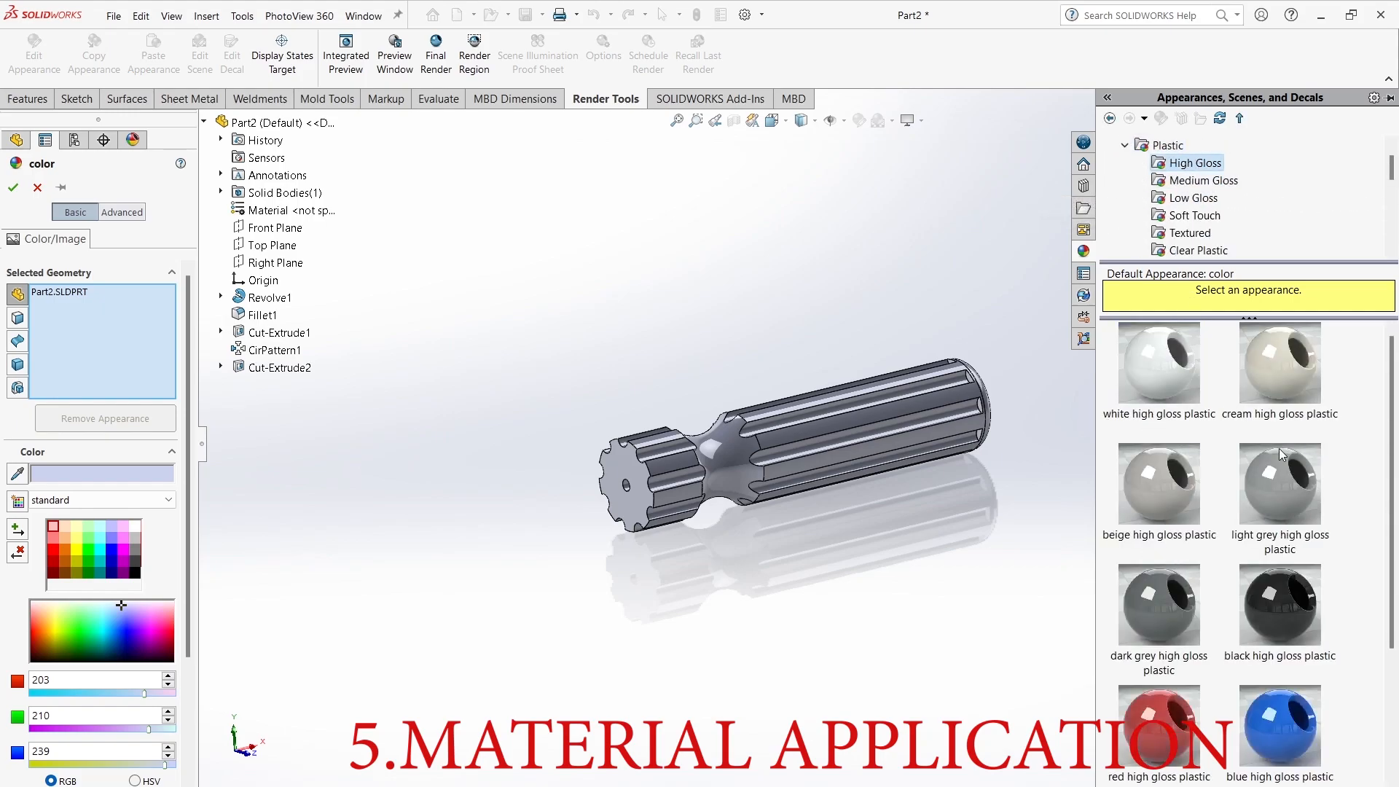
scroll(1229, 683, "down", 3)
left_click(1299, 634)
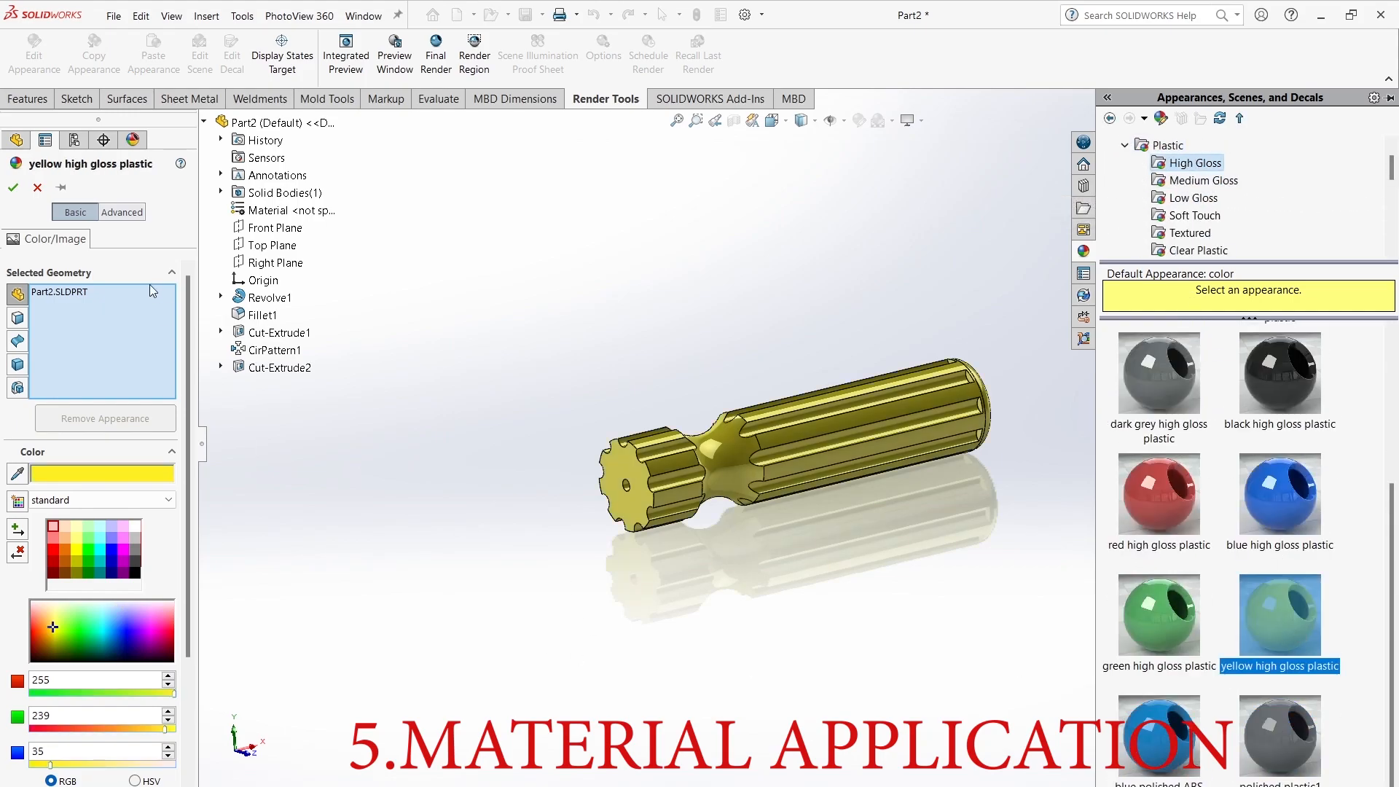
left_click(13, 188)
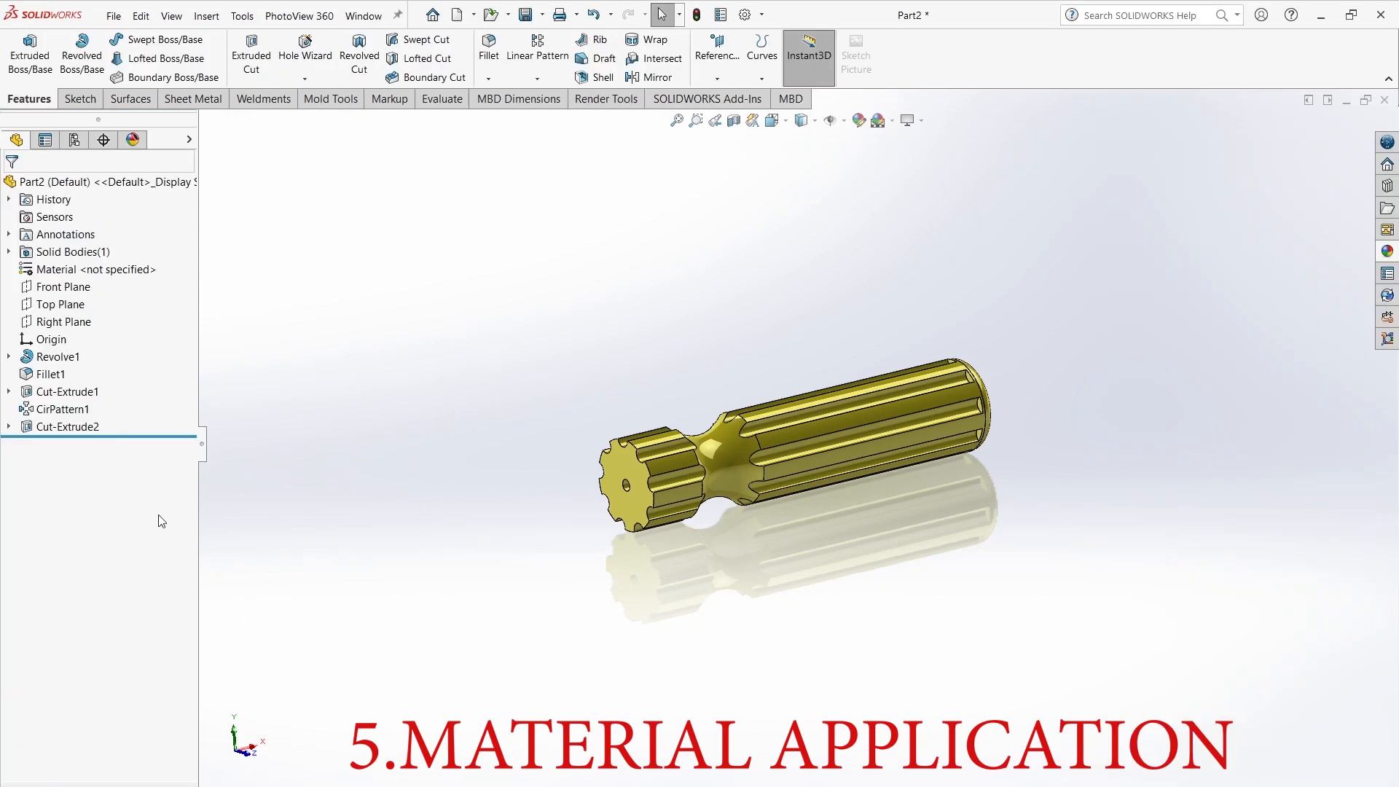
Step: Color the handle's groove cut and its circular pattern green (RGB 0, 255, 0) and save the part
left_click(791, 453)
left_click(406, 597)
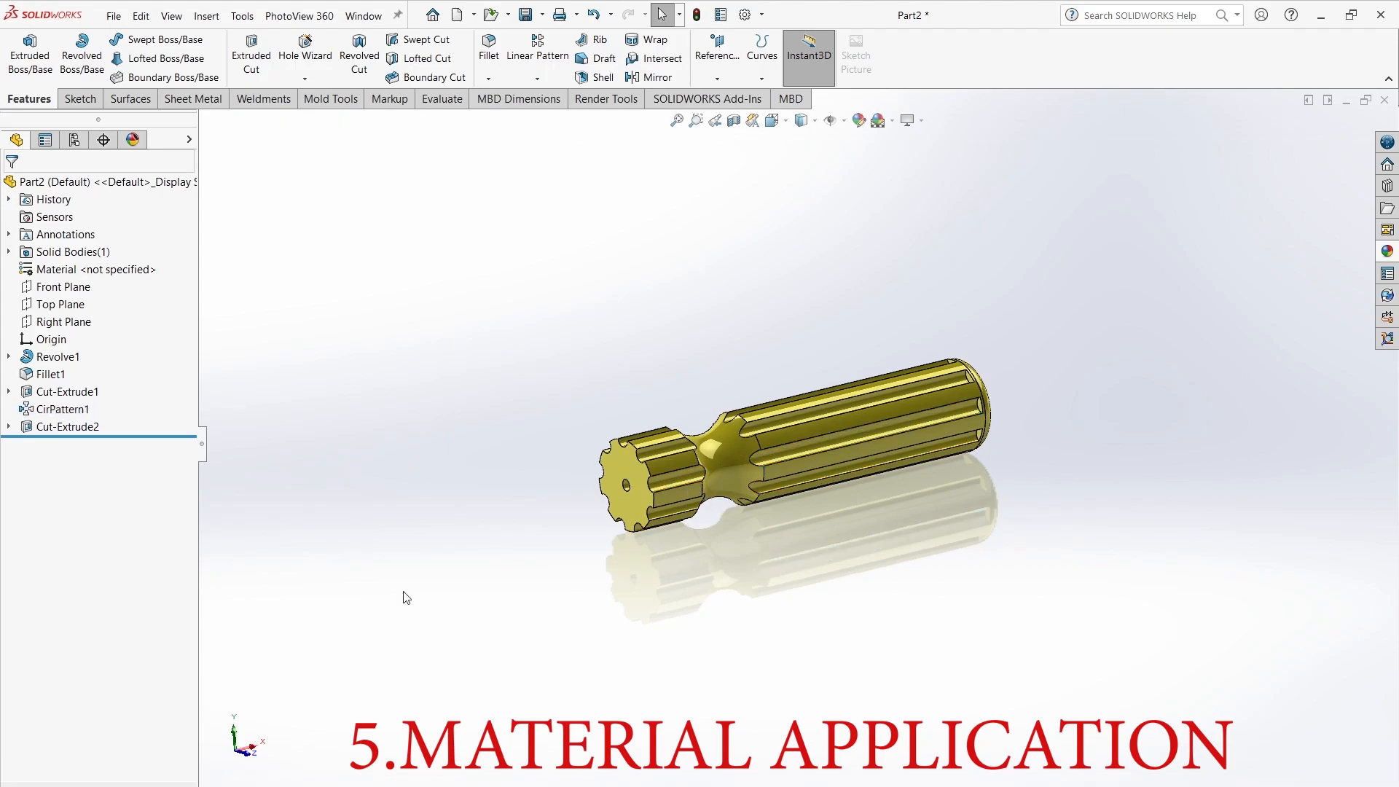
left_click(70, 397)
left_click(63, 408, "ctrl")
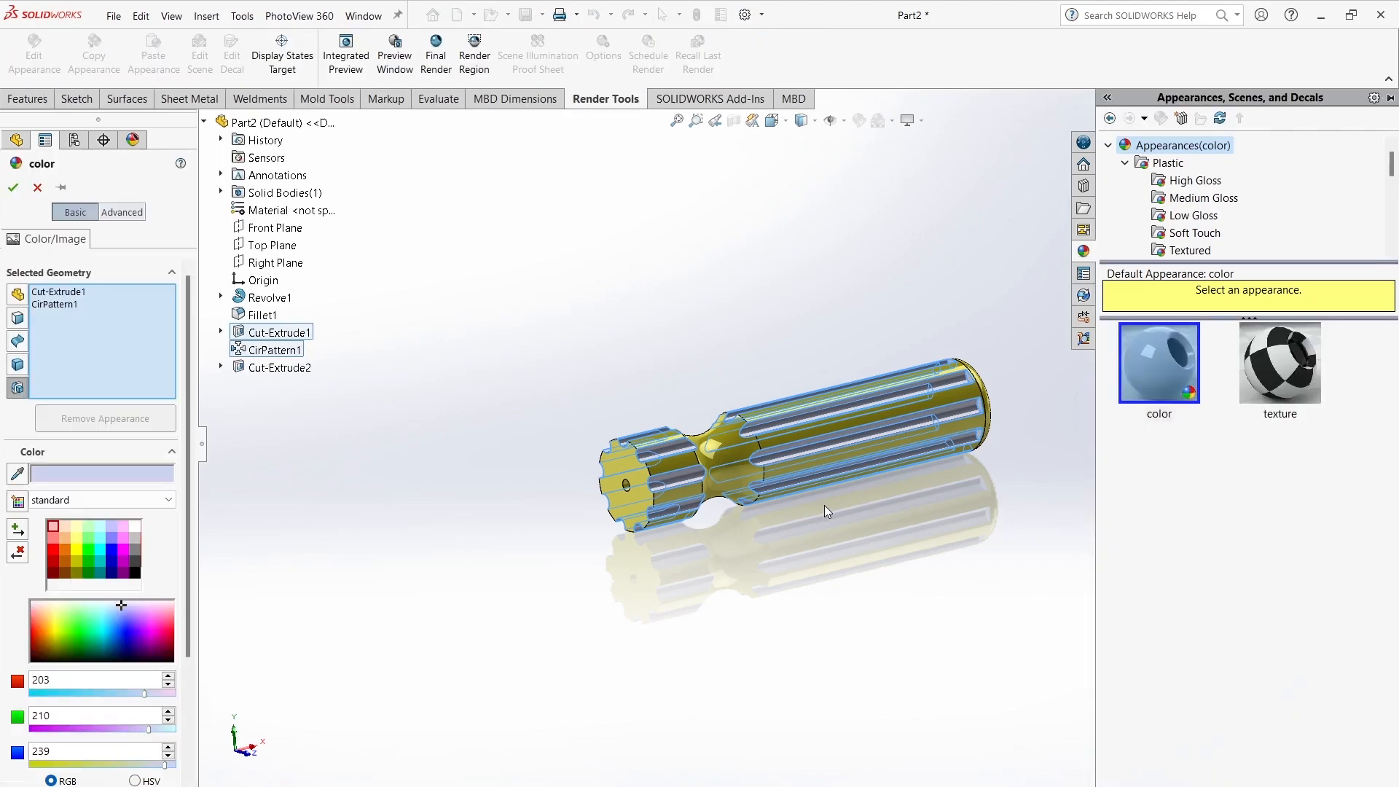
left_click(88, 539)
left_click(88, 550)
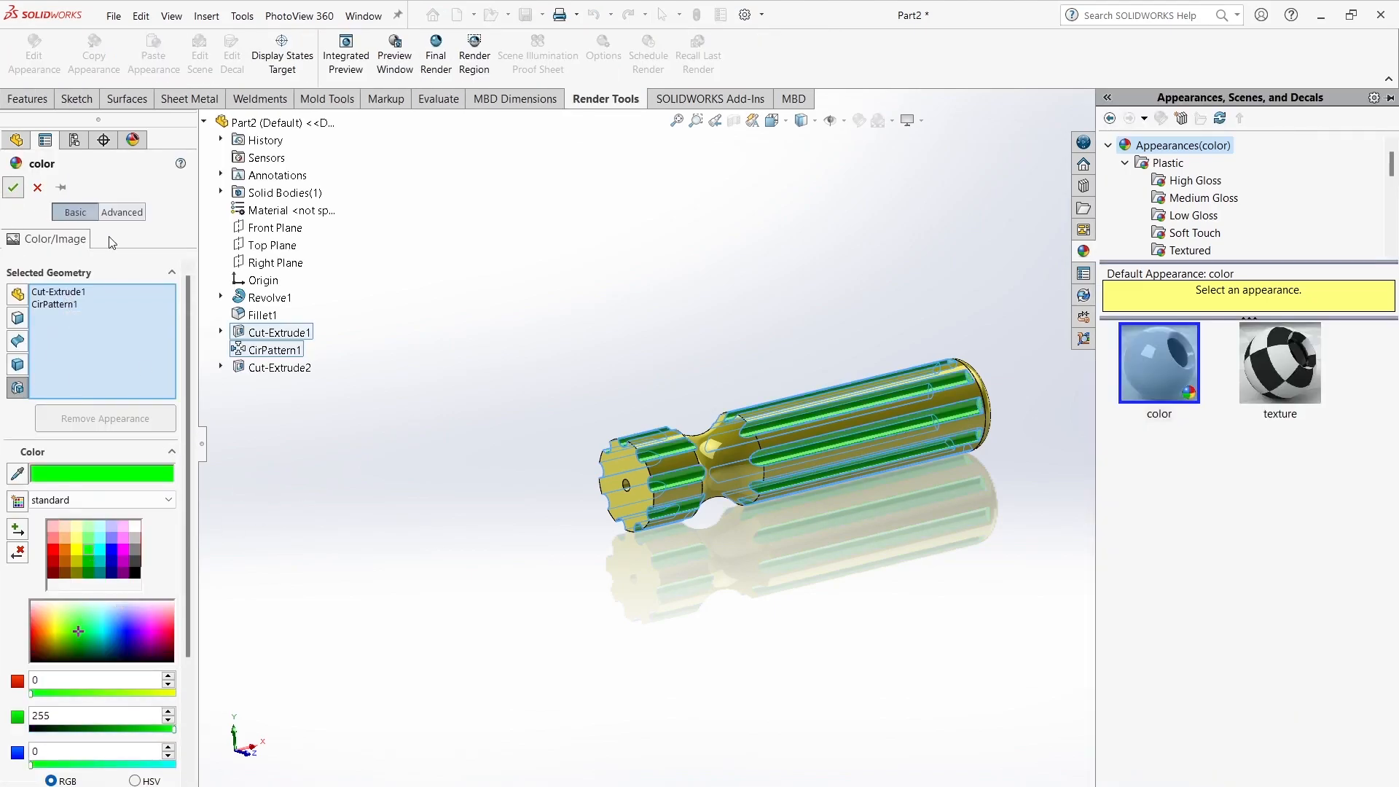
left_click(13, 187)
key("ctrl+s")
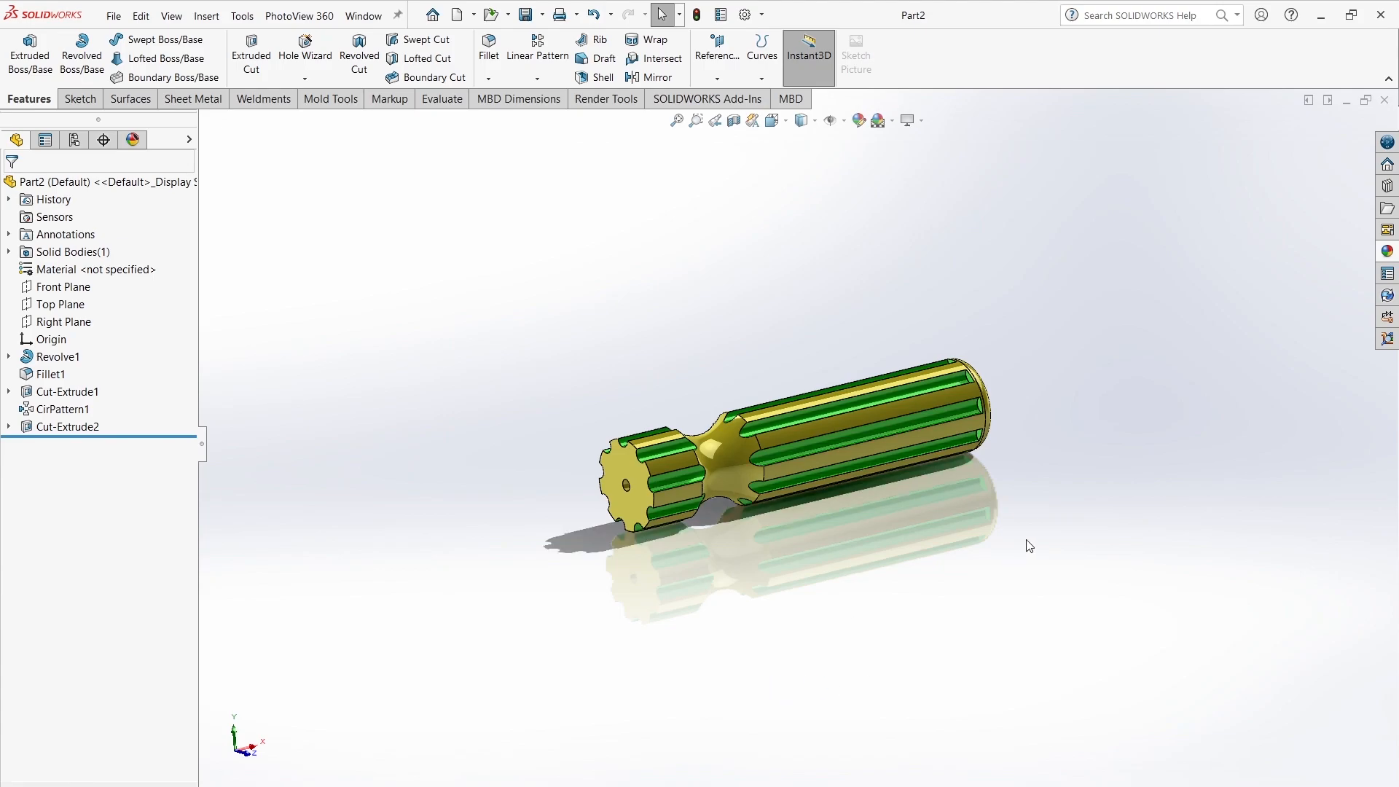
Step: Close the handle part and open the shaft part from the assembly
left_click(1384, 100)
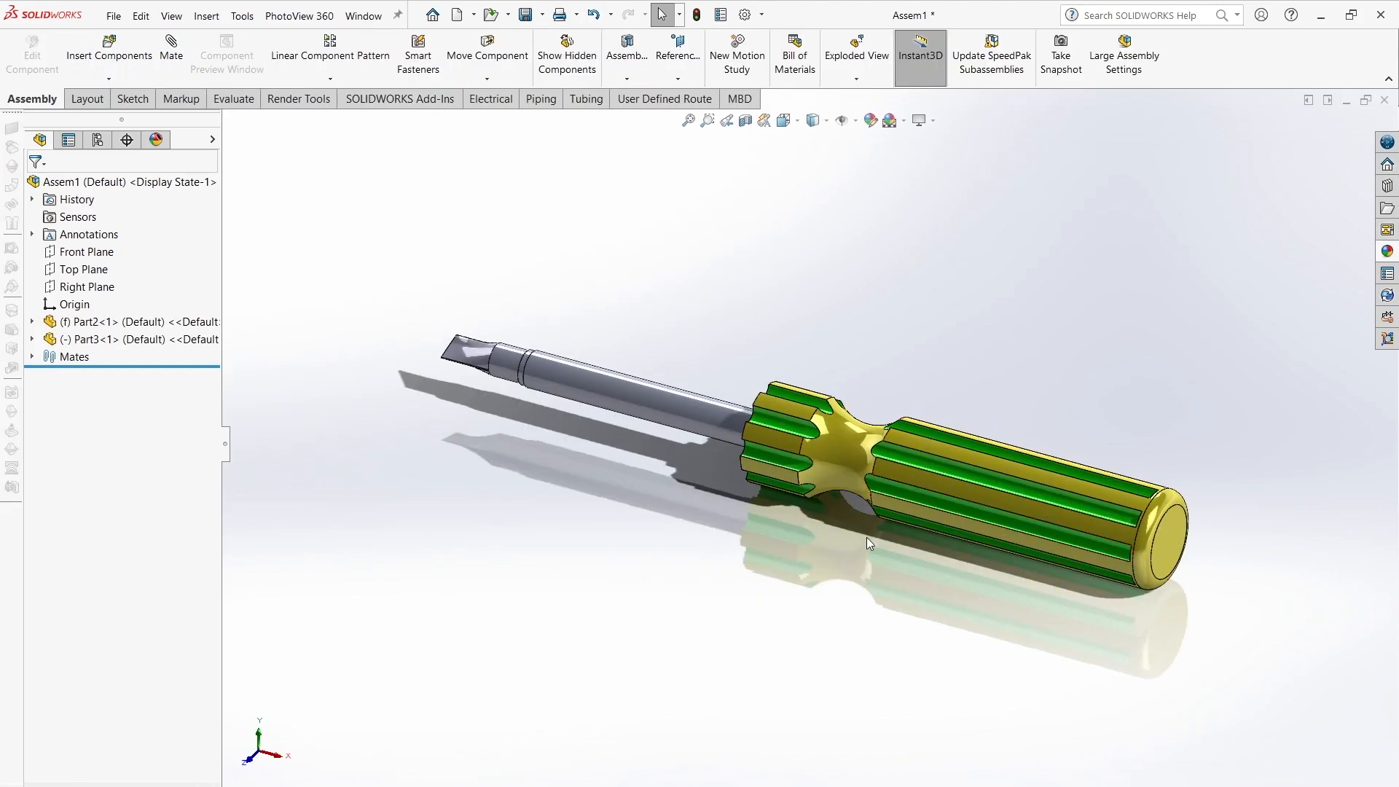
left_click(645, 405)
left_click(692, 324)
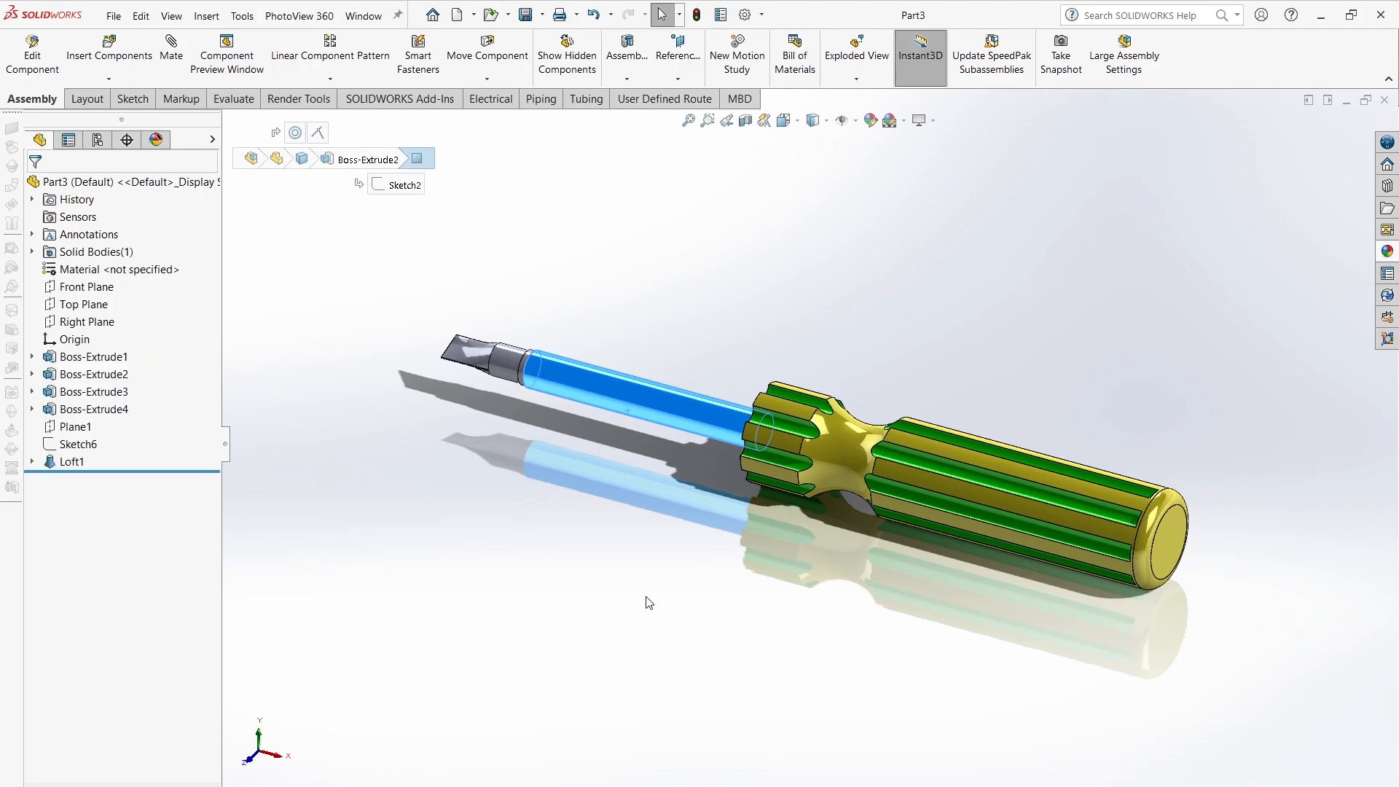
middle_click_drag(913, 569, 984, 700)
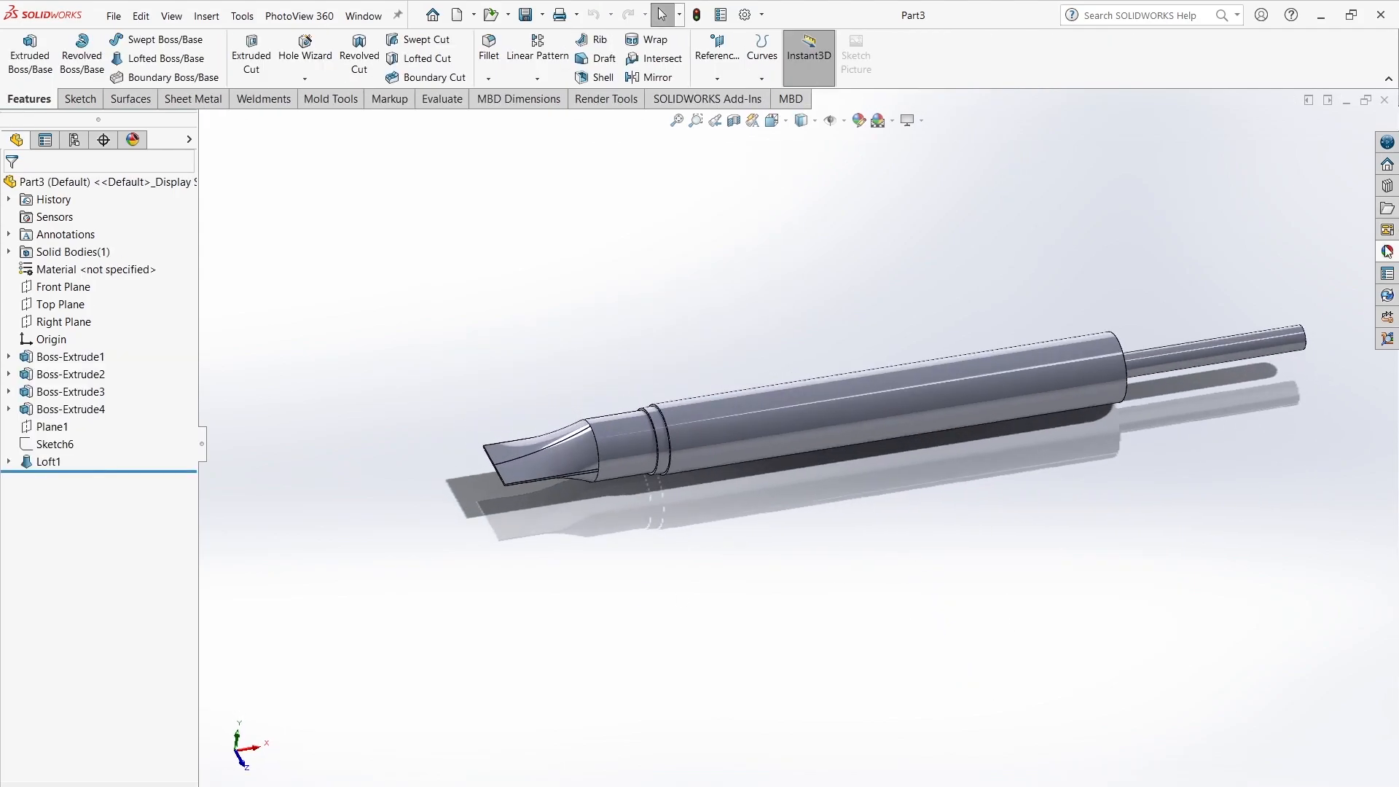
Step: Start editing the whole shaft part's appearance and bring up the brass metal appearances
left_click(860, 121)
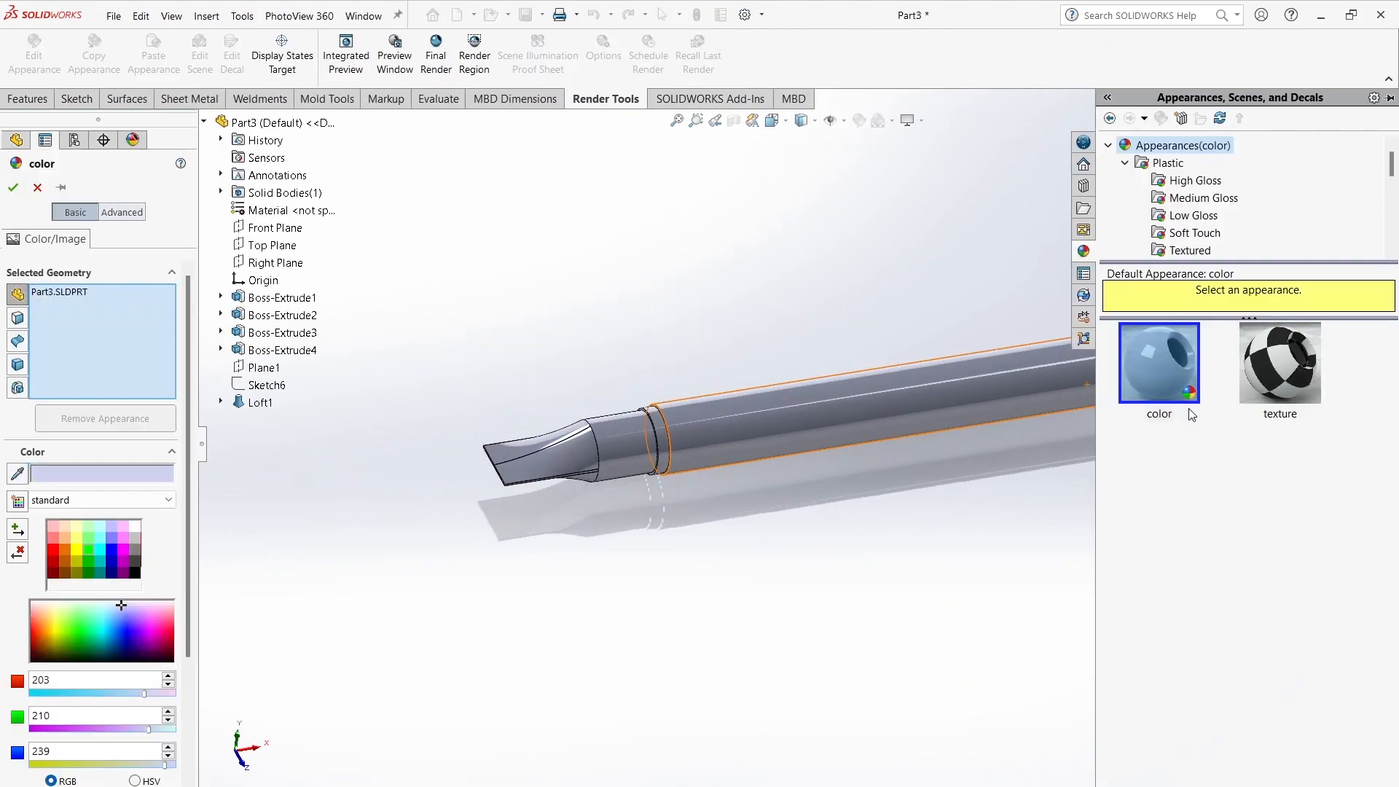
left_click(1126, 165)
scroll(1159, 241, "down", 1)
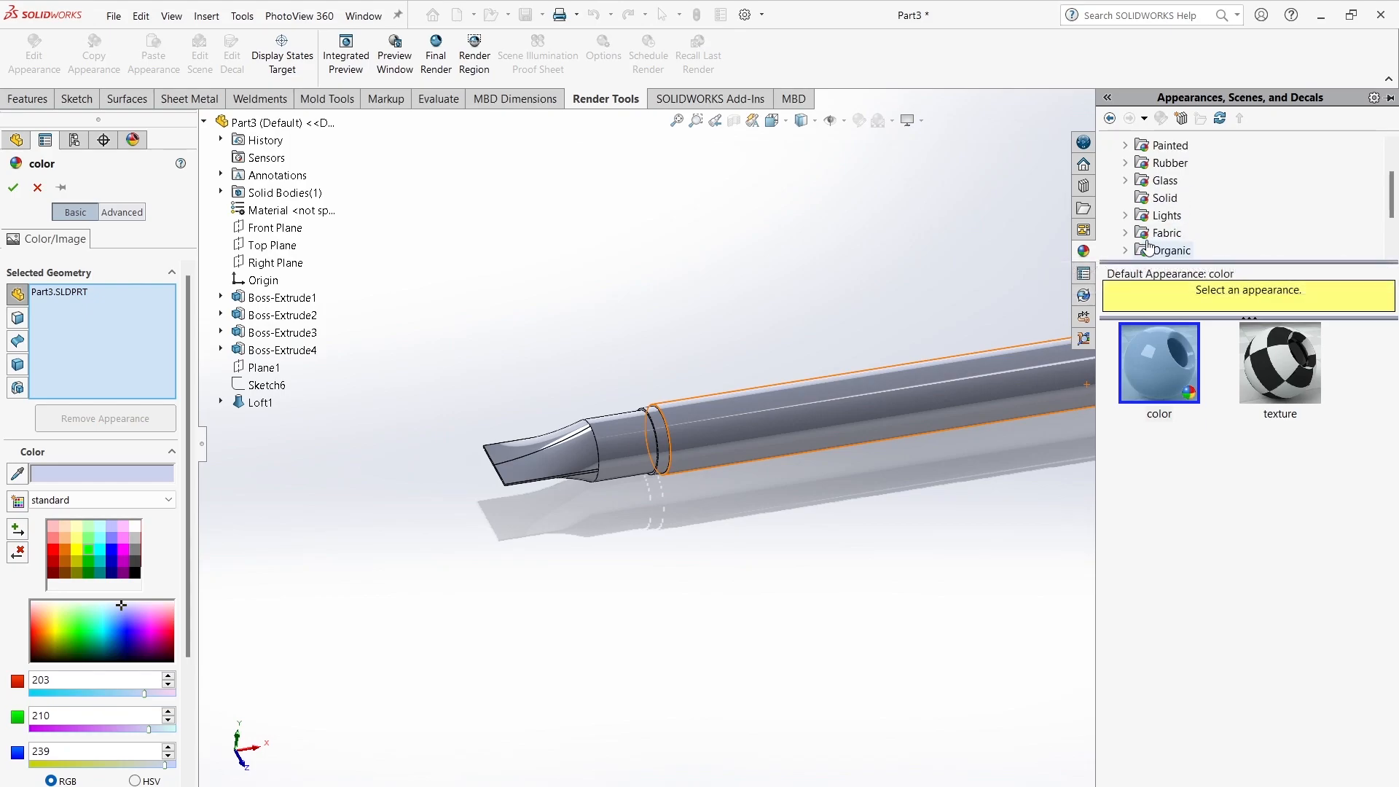
scroll(1149, 195, "up", 1)
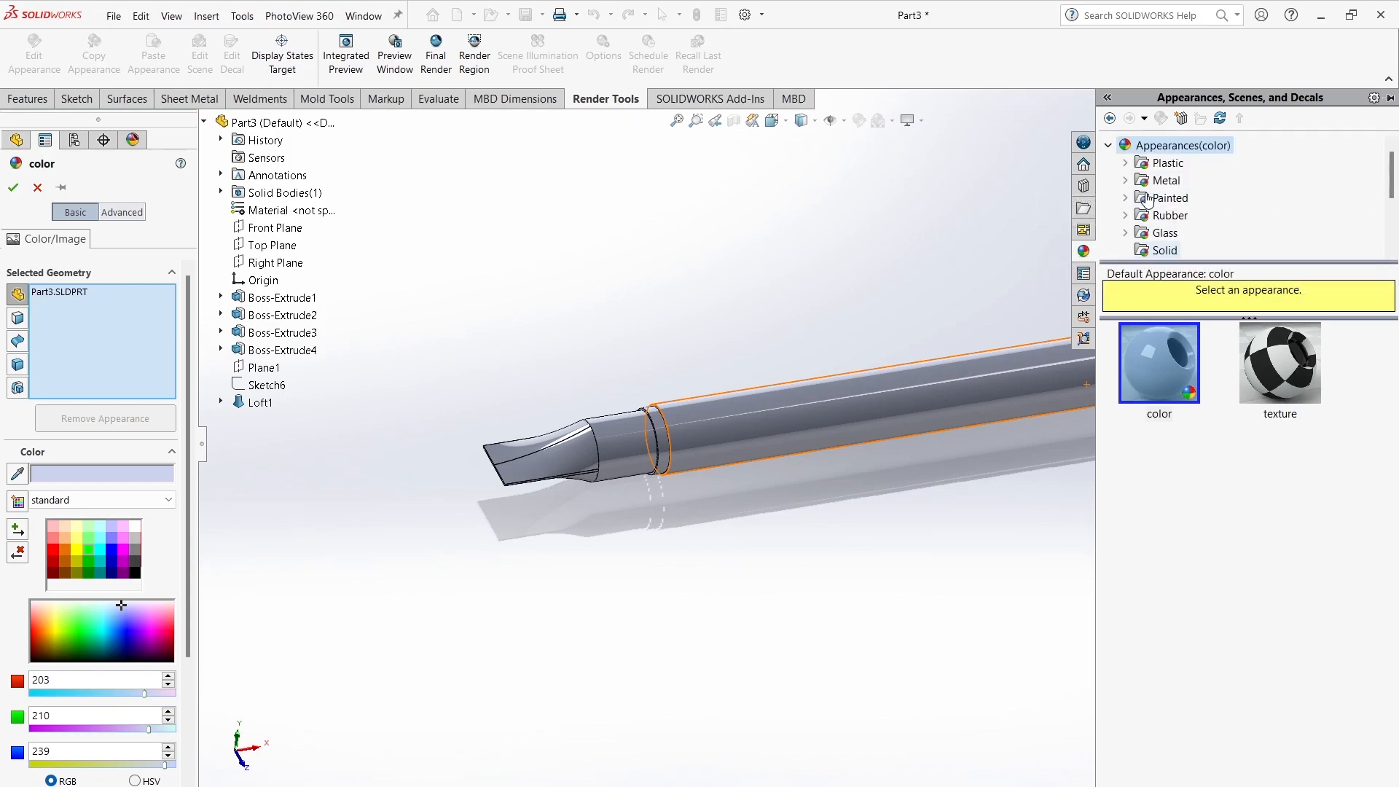
left_click(1125, 180)
scroll(1177, 226, "down", 1)
left_click(1182, 180)
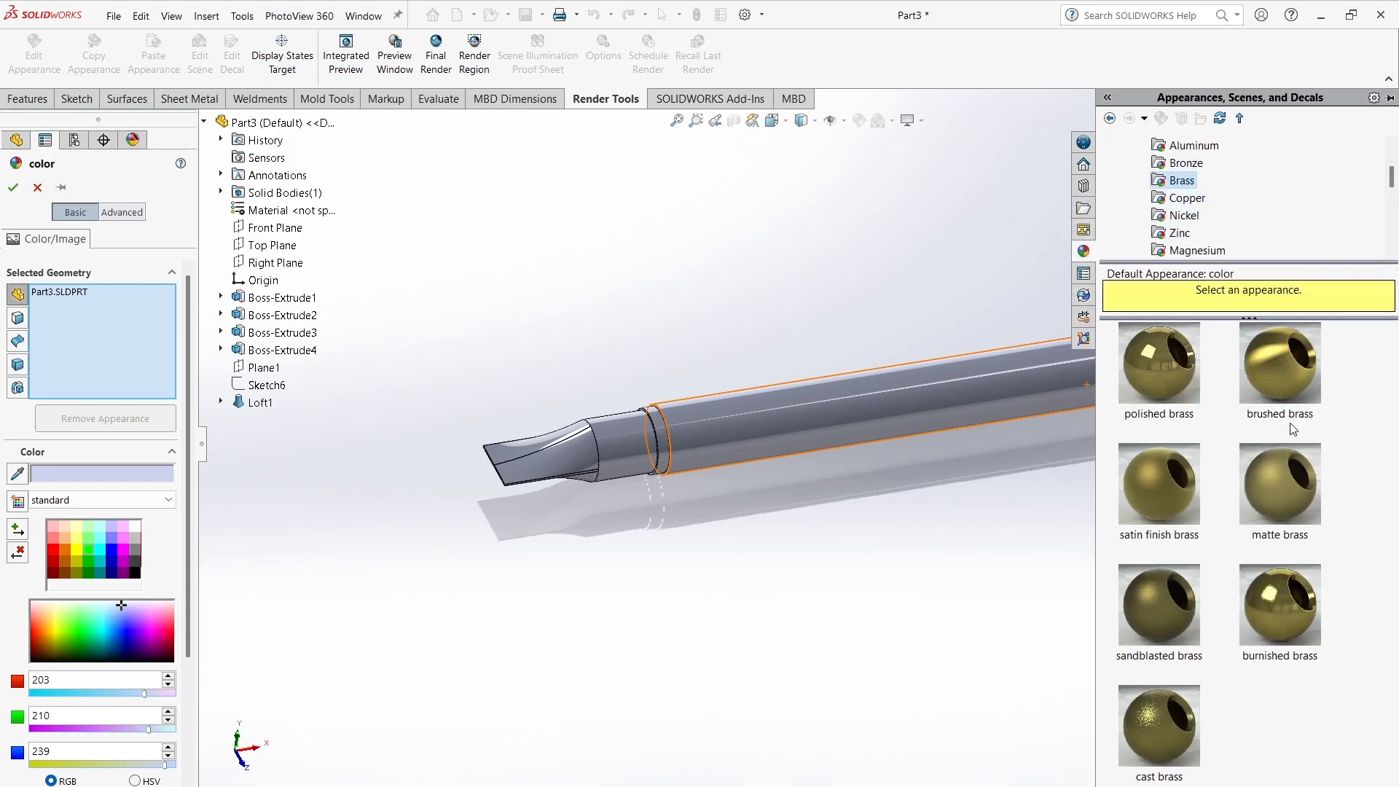
Step: Try the cast brass and manganese bronze appearances on the whole shaft part
left_click(1157, 707)
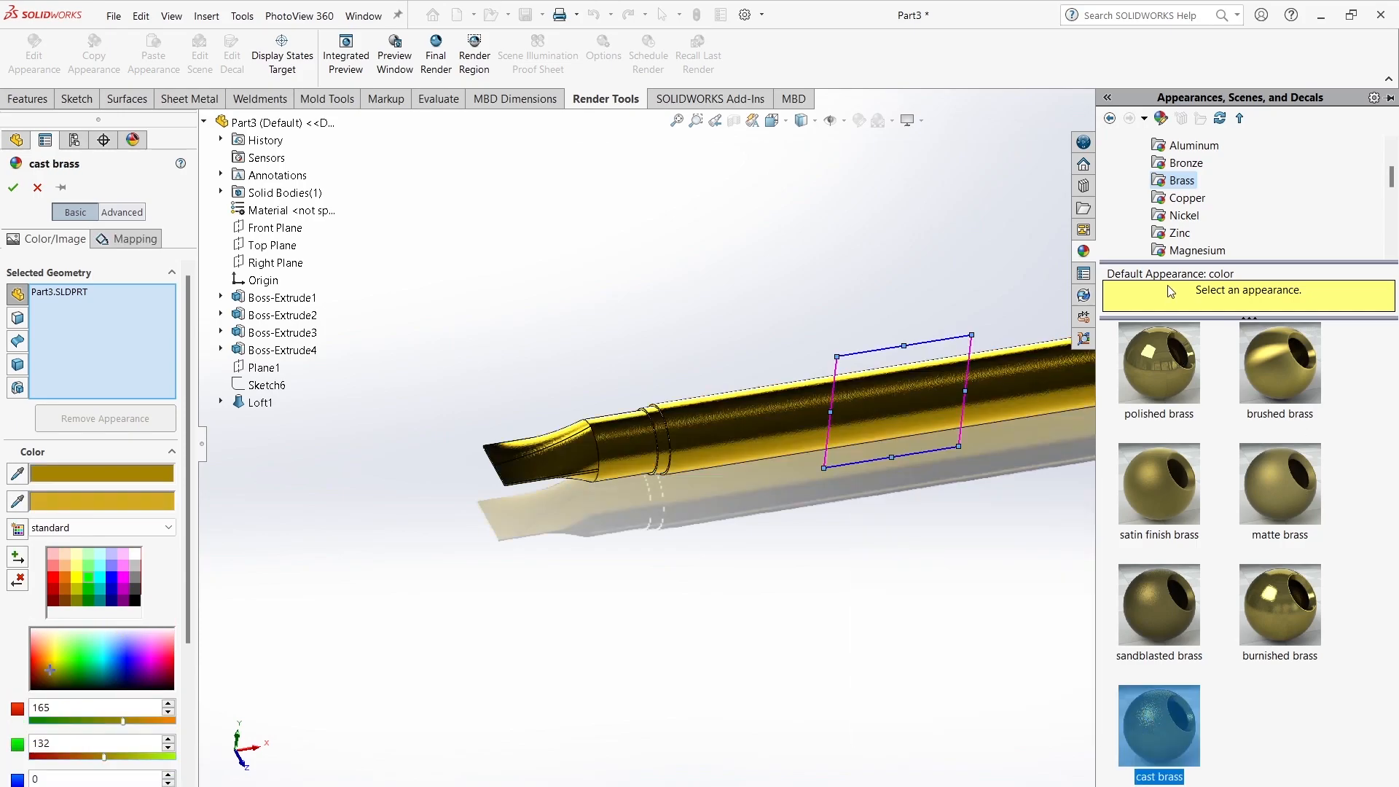
left_click(1186, 163)
left_click(1281, 594)
key("Down")
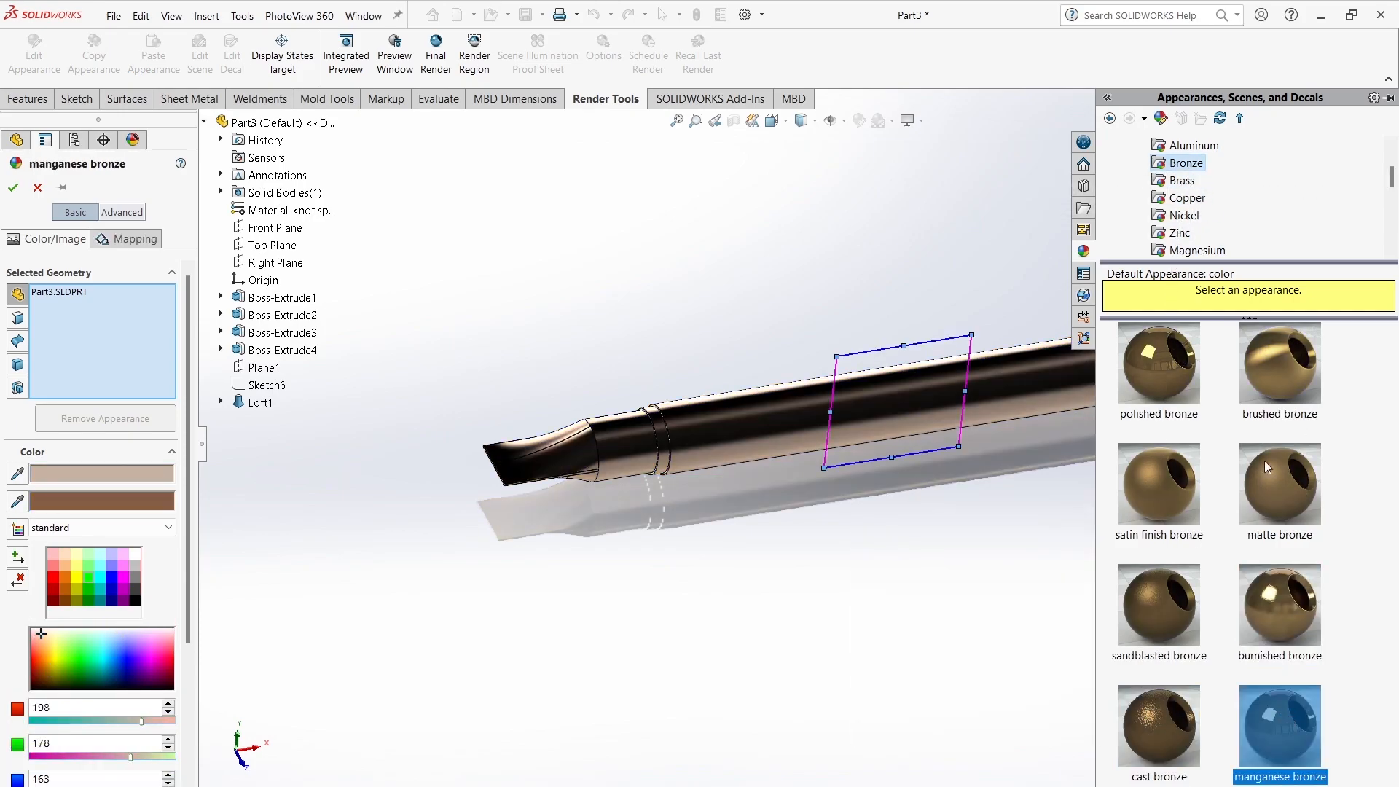
Step: Apply the cast nickel appearance to the whole shaft part
left_click(1196, 233)
key("Up")
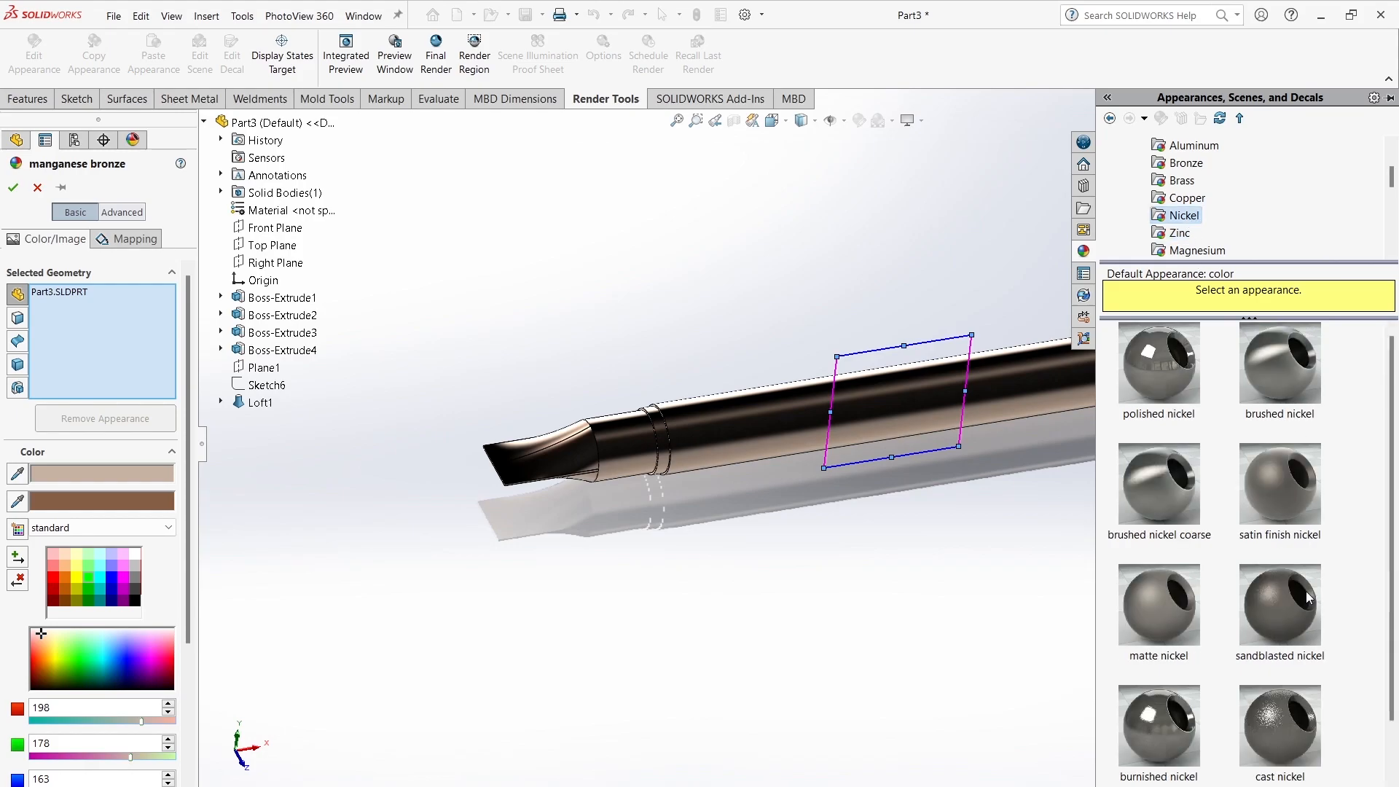
left_click(1301, 710)
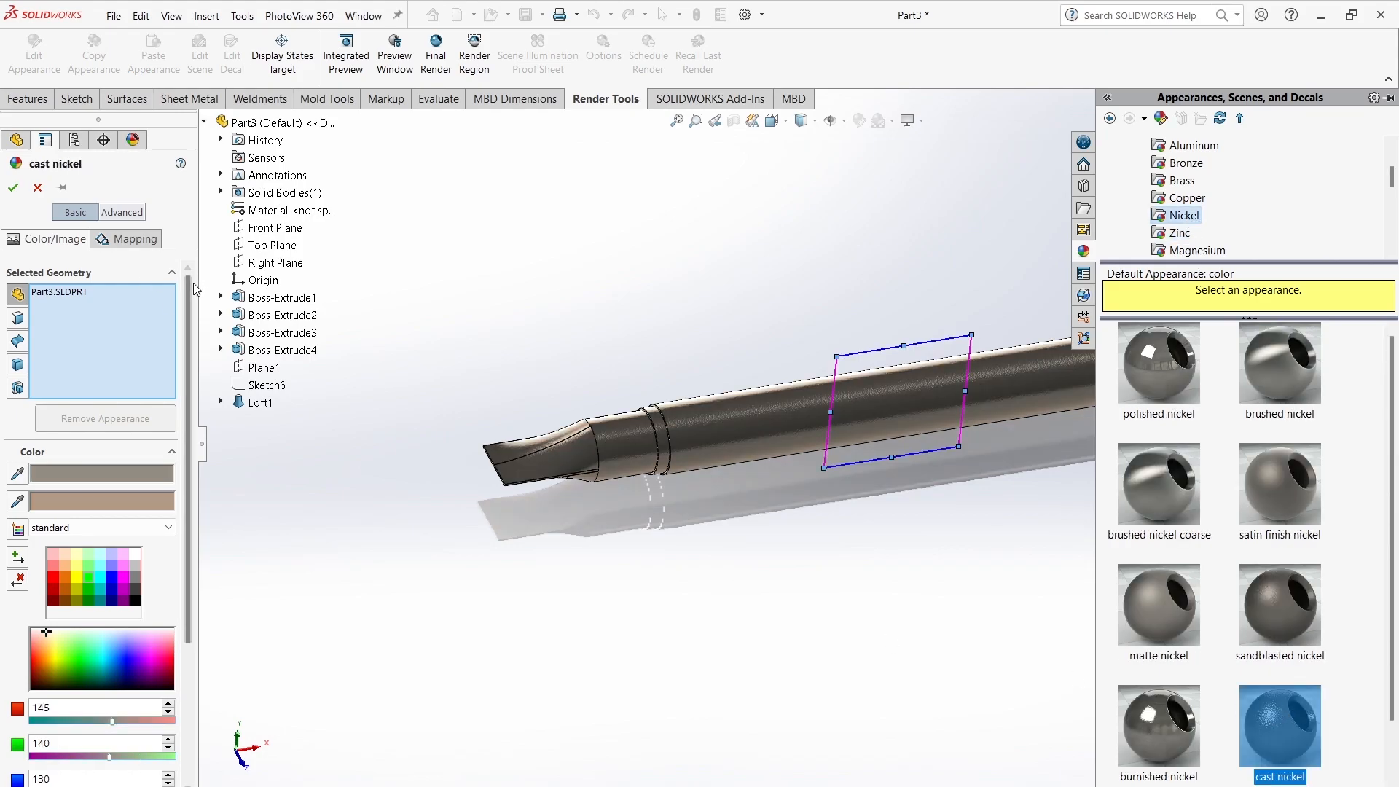
left_click_drag(1279, 605, 779, 413)
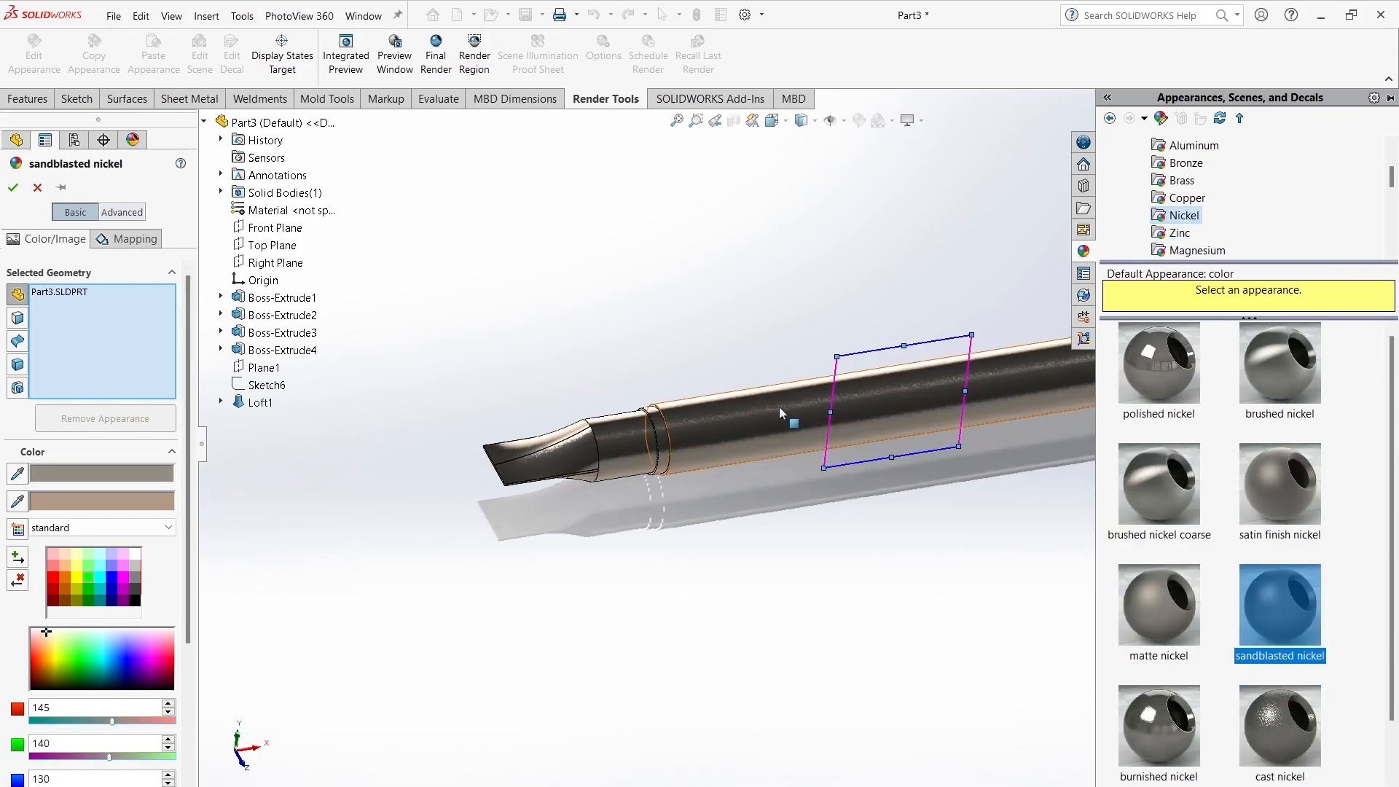
scroll(778, 415, "down", 7)
left_click(1294, 732)
scroll(808, 533, "up", 8)
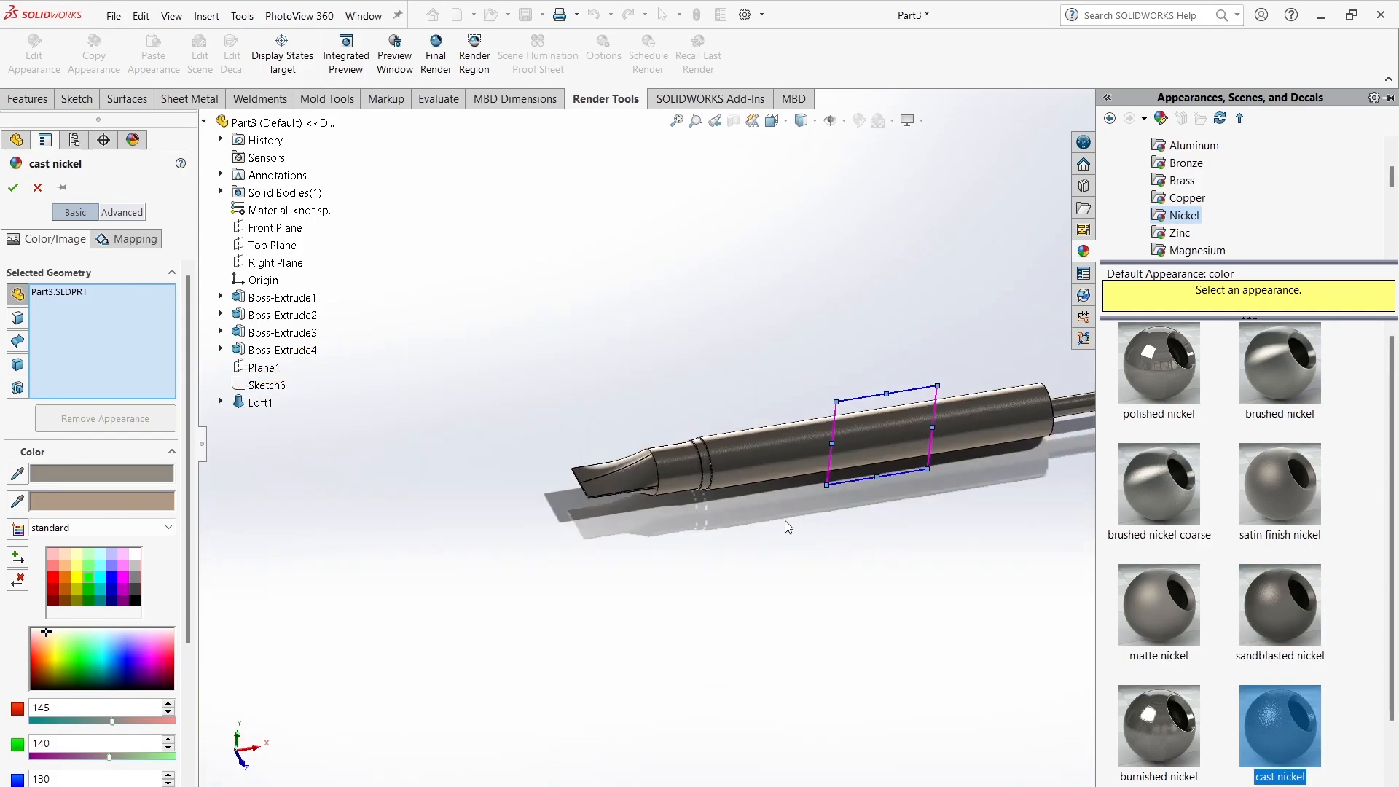
left_click(13, 188)
Step: Select the stepped cylinder behind the tip, the narrow collar and the upper tip faces for a separate appearance
middle_click_drag(881, 522, 931, 566)
scroll(767, 518, "down", 3)
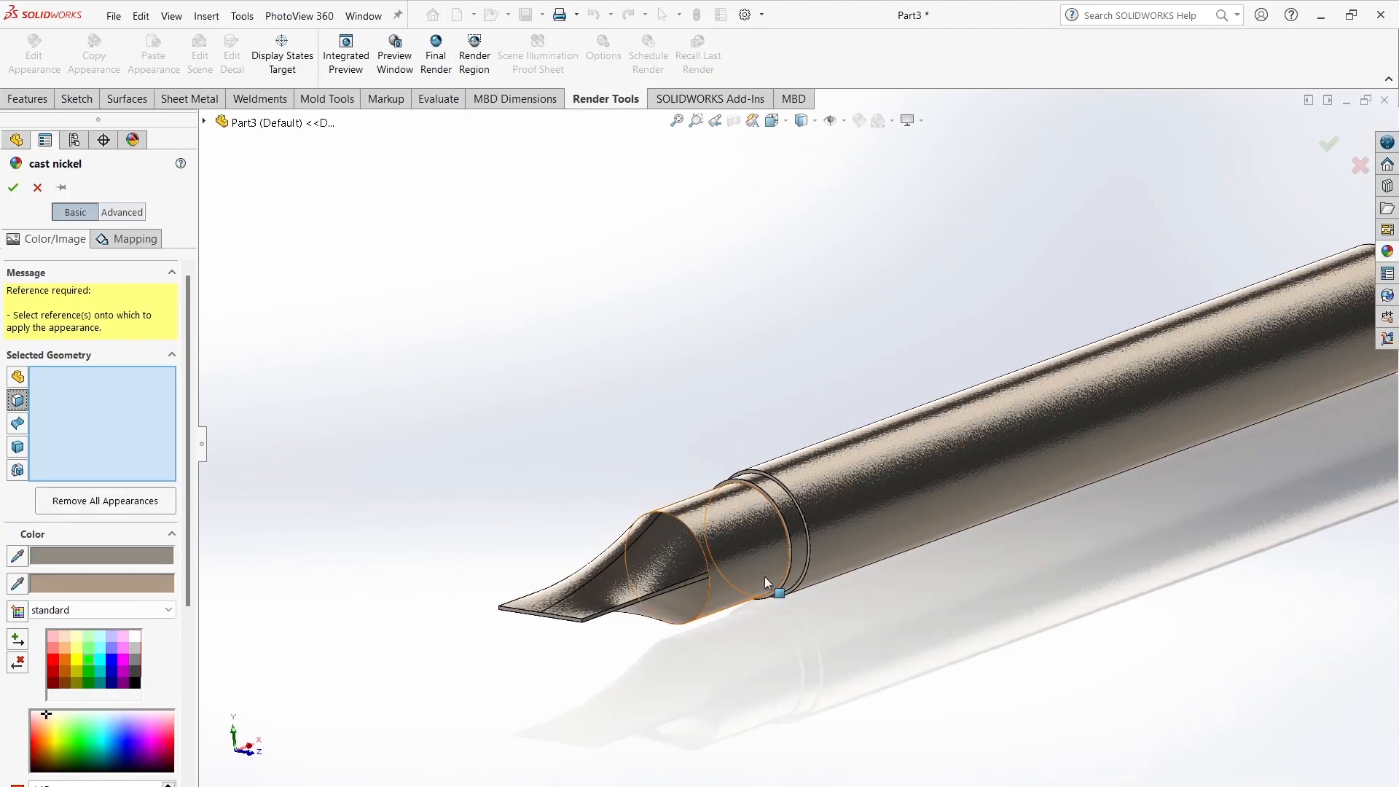
left_click(765, 582)
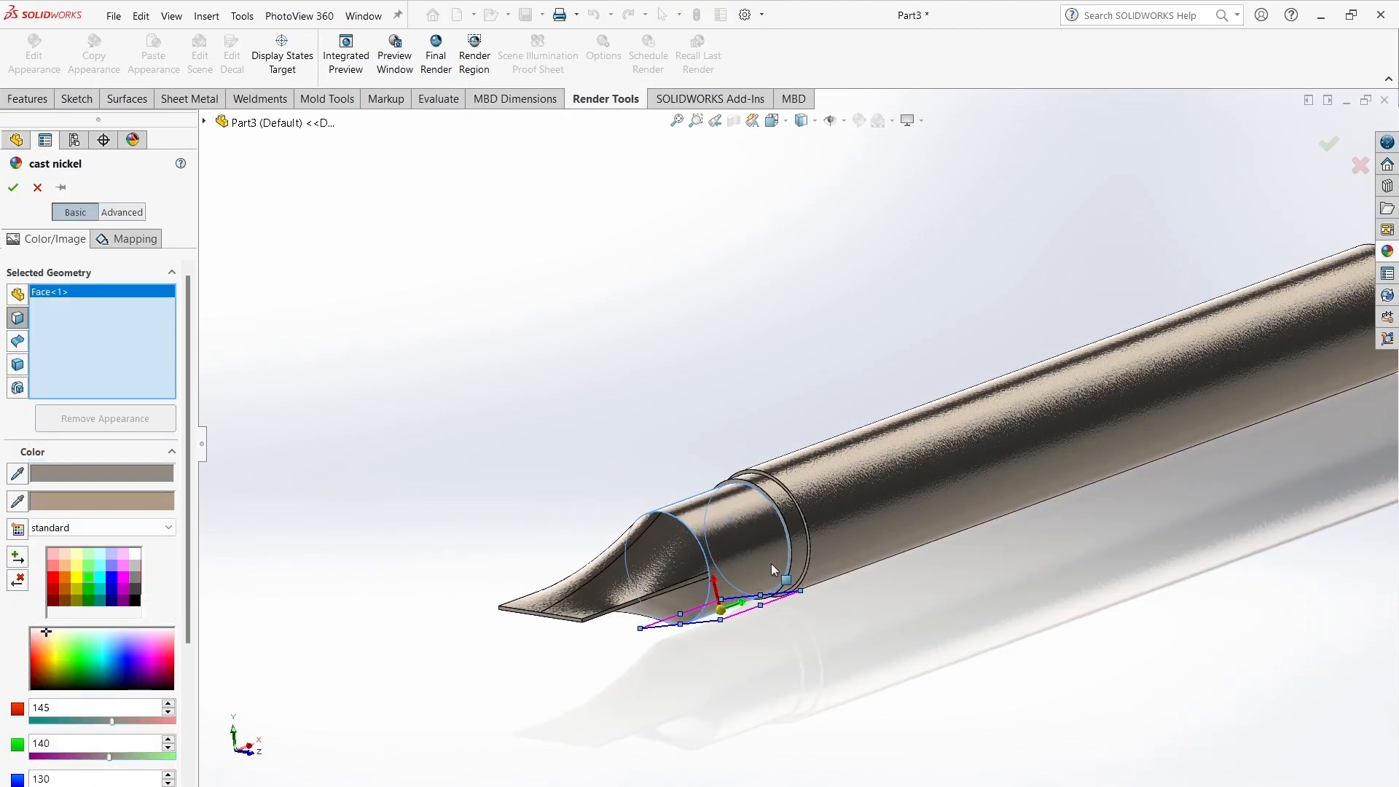
left_click(785, 513)
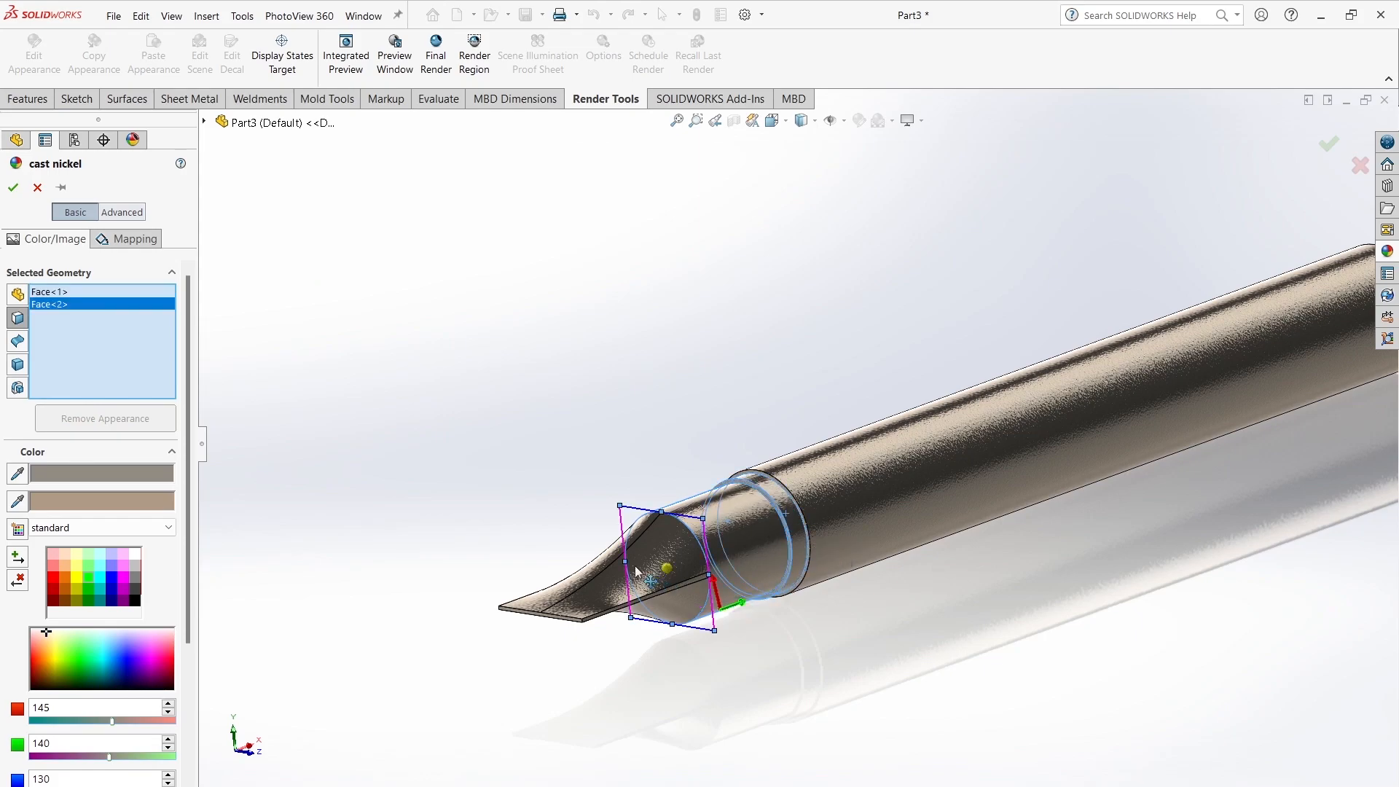
left_click(573, 589)
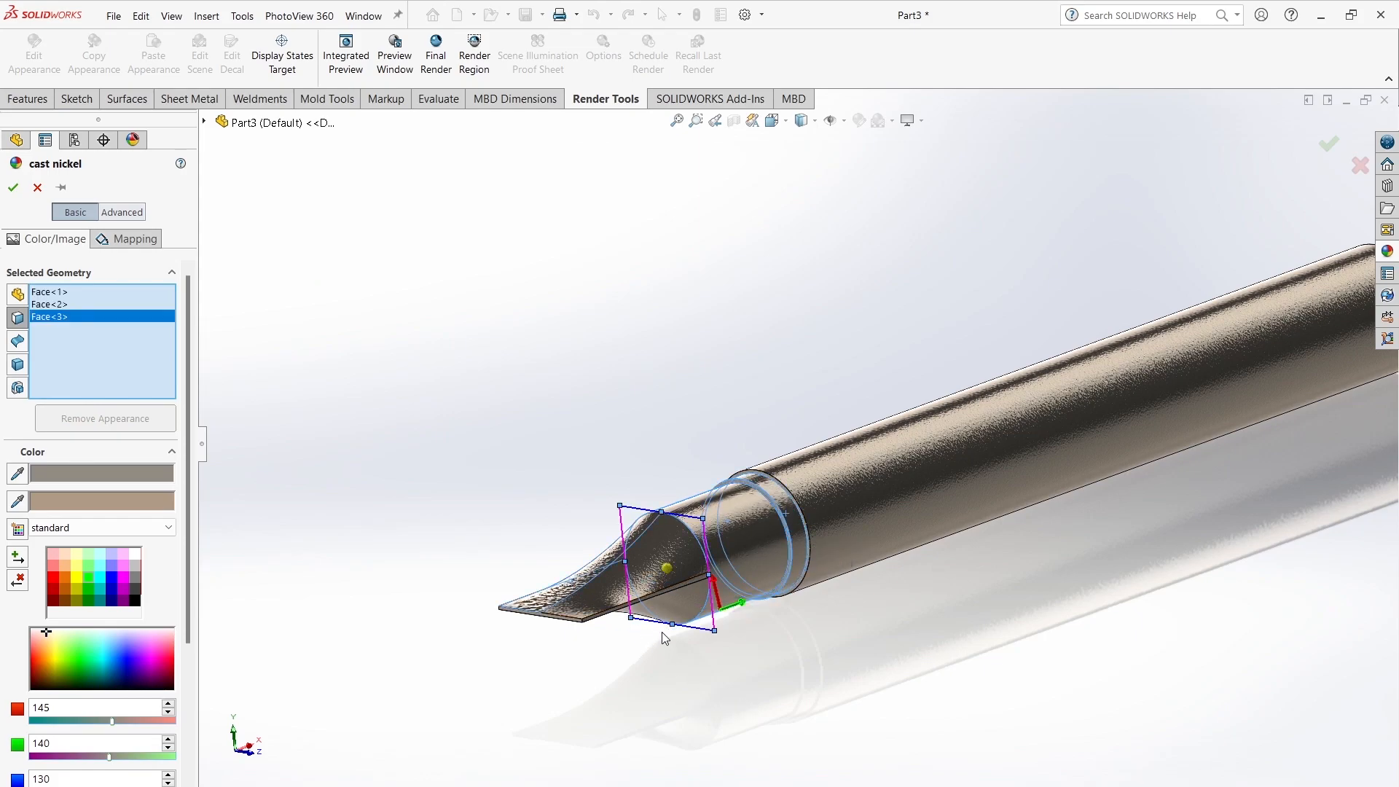
left_click(608, 607)
scroll(656, 553, "down", 8)
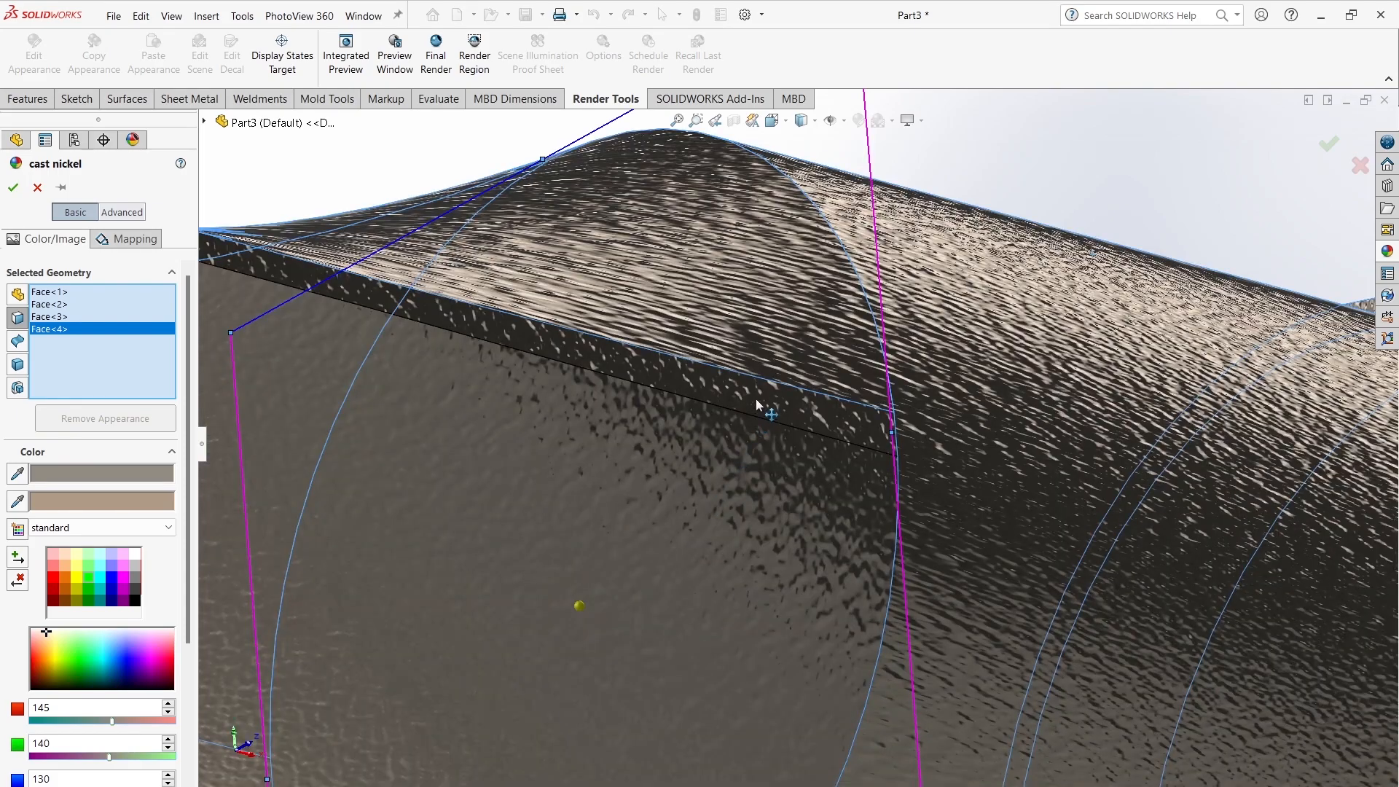
scroll(714, 401, "up", 8)
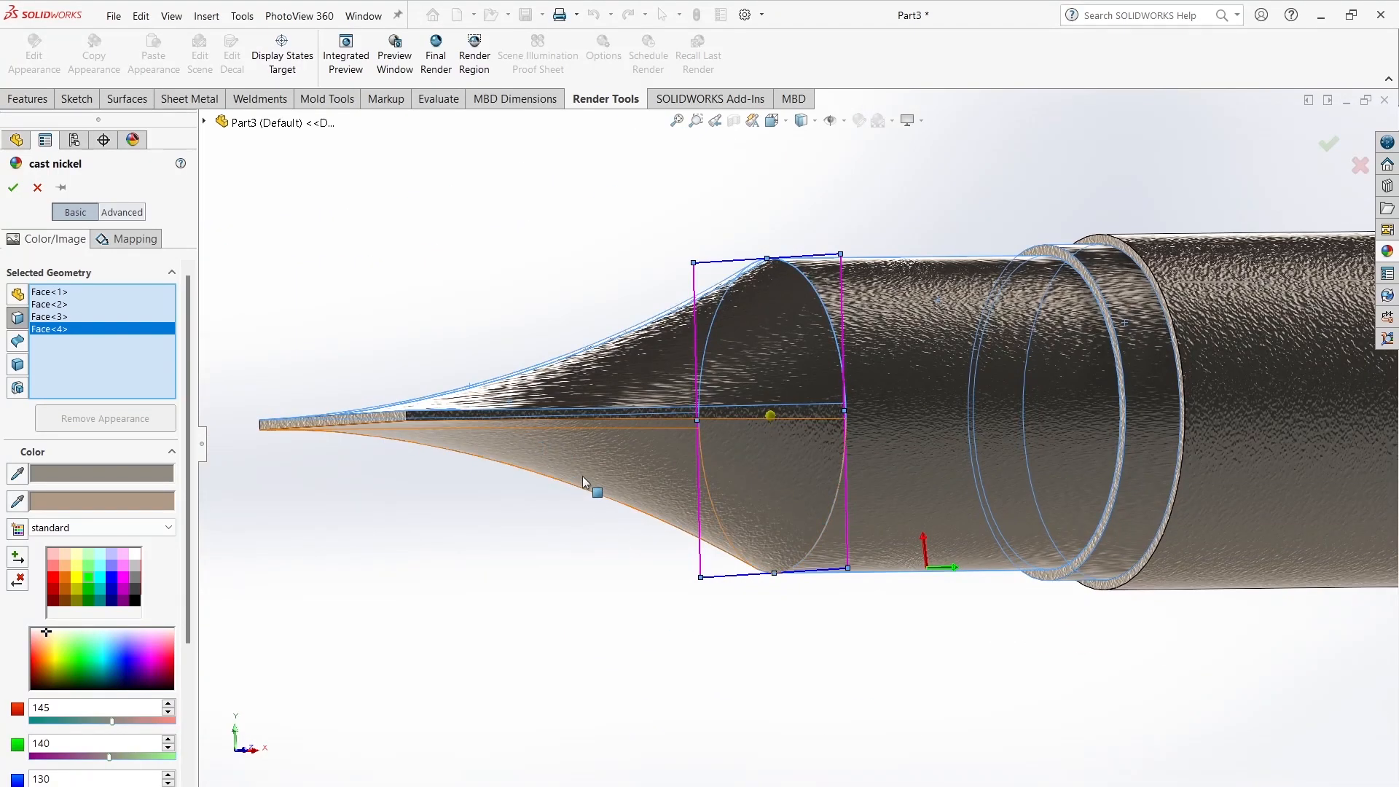
Step: Add the lofted tip's side, lower and end faces to the appearance selection
left_click(557, 421)
left_click(473, 489)
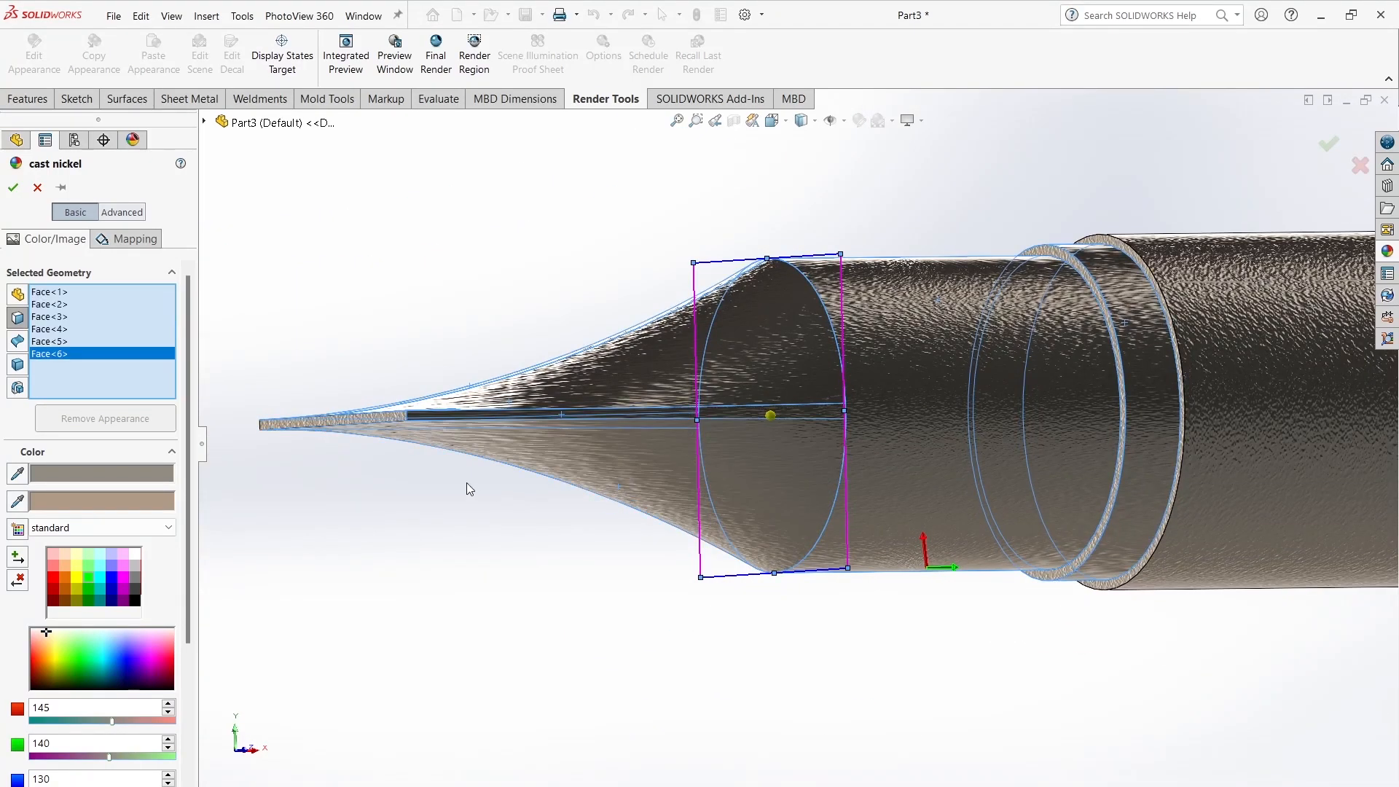
left_click(399, 421)
middle_click_drag(399, 421, 698, 461)
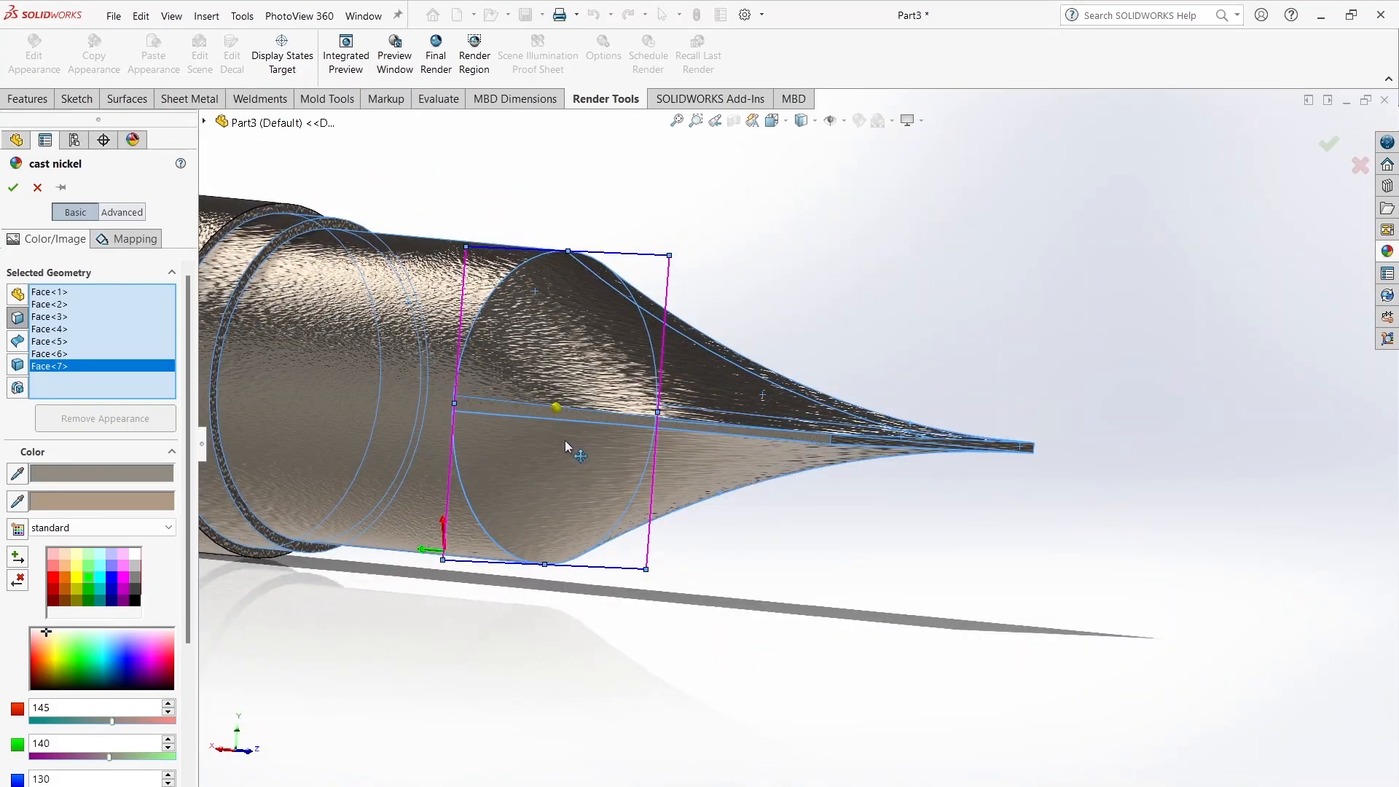
left_click(839, 473)
Step: Add the two narrow ring-shaped step faces behind the tip to the appearance selection
scroll(568, 463, "up", 5)
scroll(466, 423, "down", 12)
left_click(648, 405)
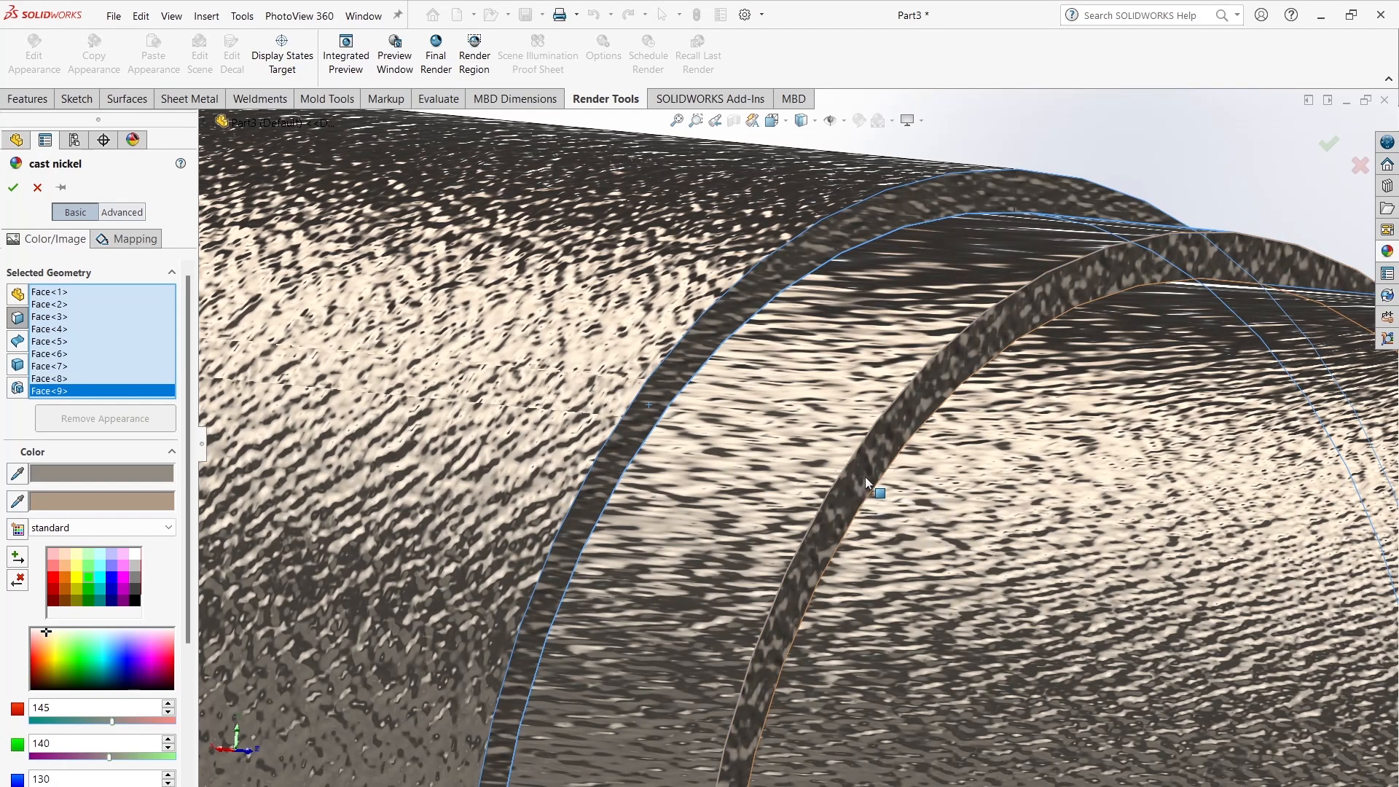
left_click(867, 482)
scroll(867, 483, "up", 8)
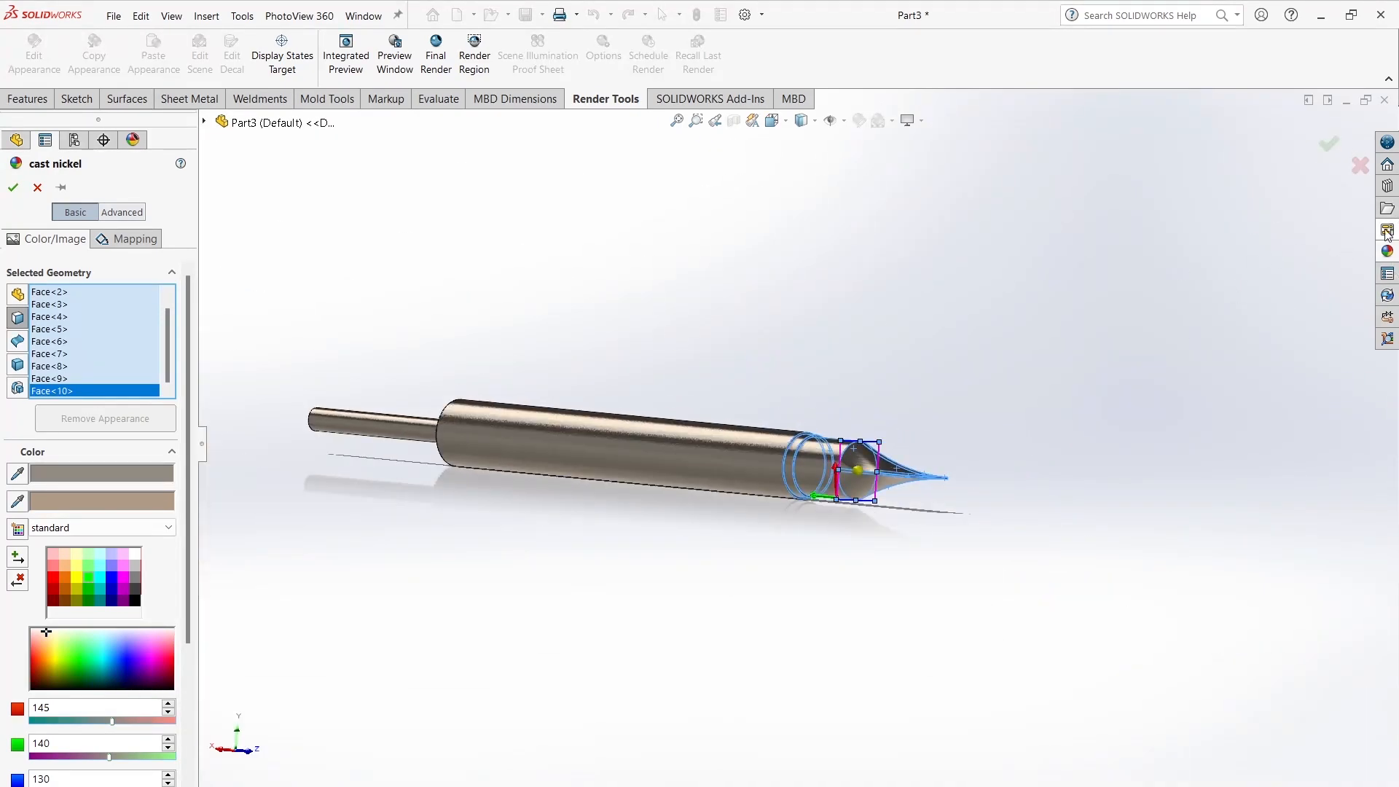
Step: Try the polished nickel and brushed nickel appearances on the selected tip faces
left_click(1389, 255)
left_click(1158, 362)
middle_click_drag(771, 565, 522, 643)
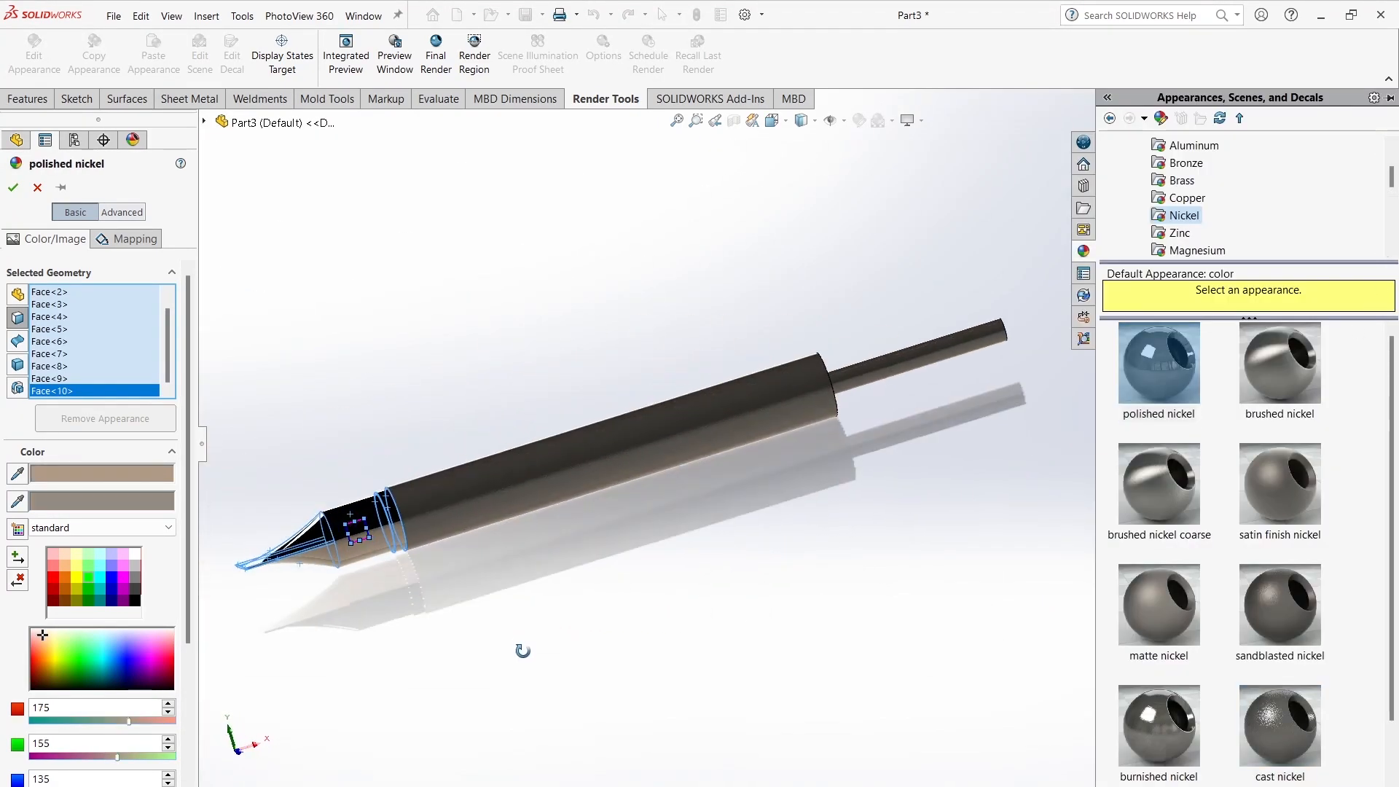
left_click(1280, 363)
scroll(1195, 200, "up", 2)
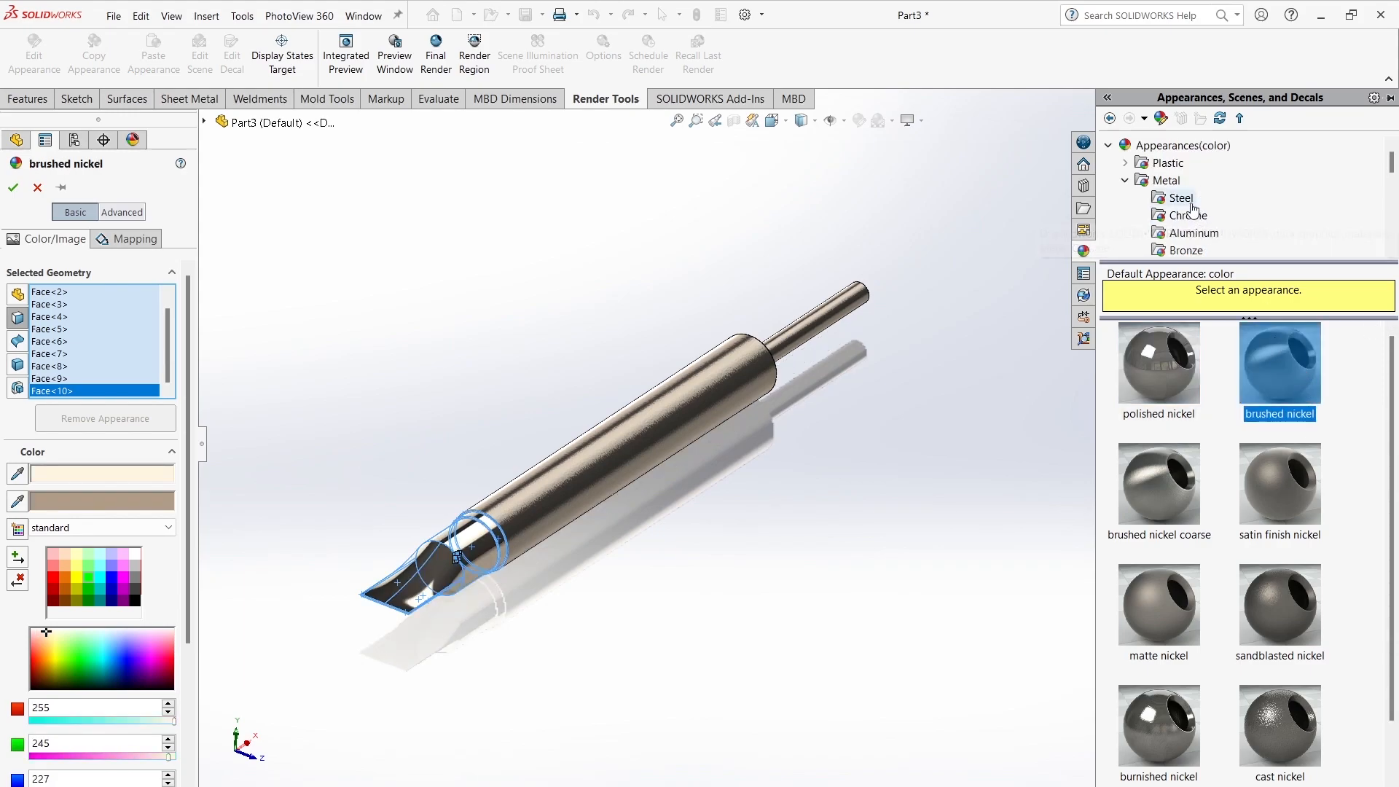
Step: Apply the satin finish stainless steel appearance to the selected tip faces
left_click(1190, 202)
left_click(1283, 495)
left_click(1292, 386)
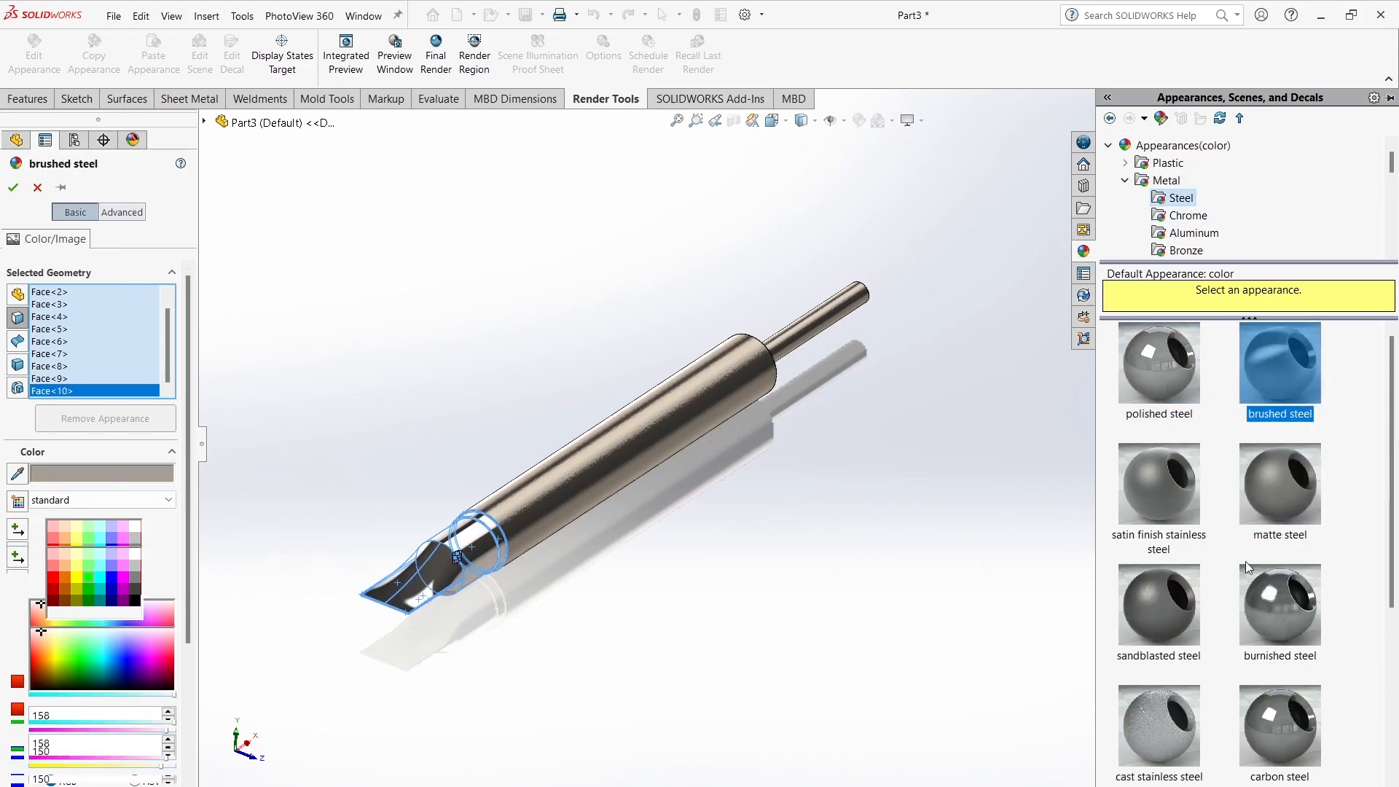
left_click(1115, 535)
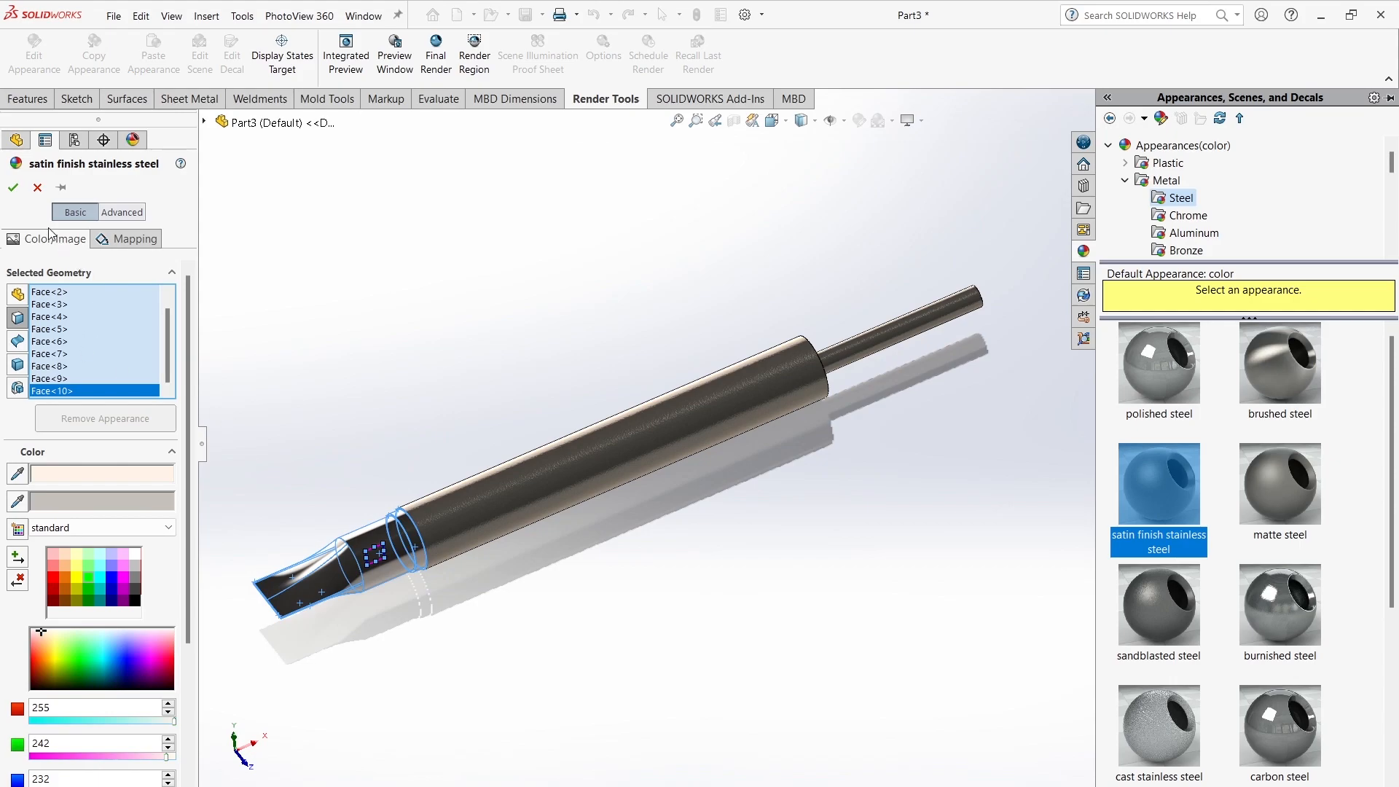
left_click(13, 187)
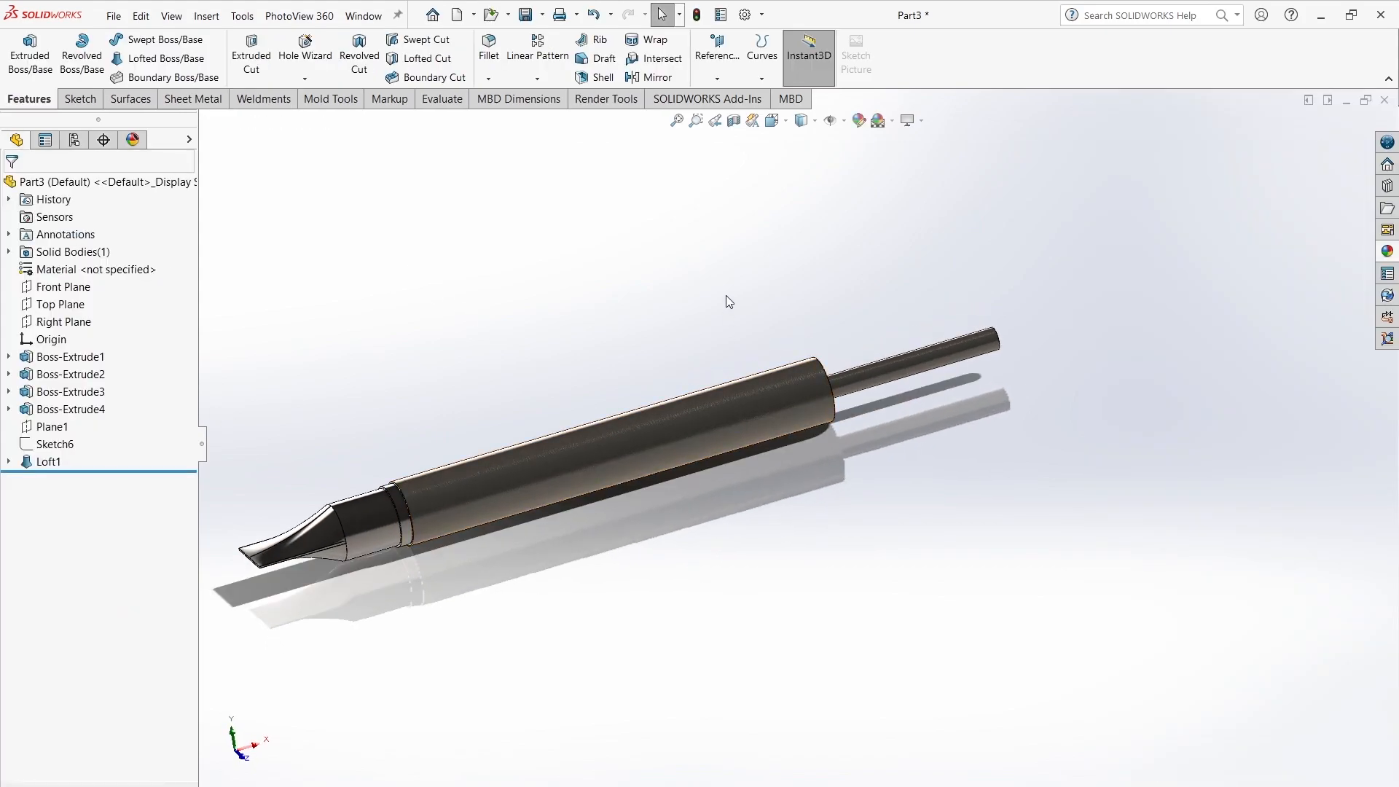
Step: Return from the shaft part to the assembly and turn off RealView Graphics
left_click(772, 121)
left_click(858, 164)
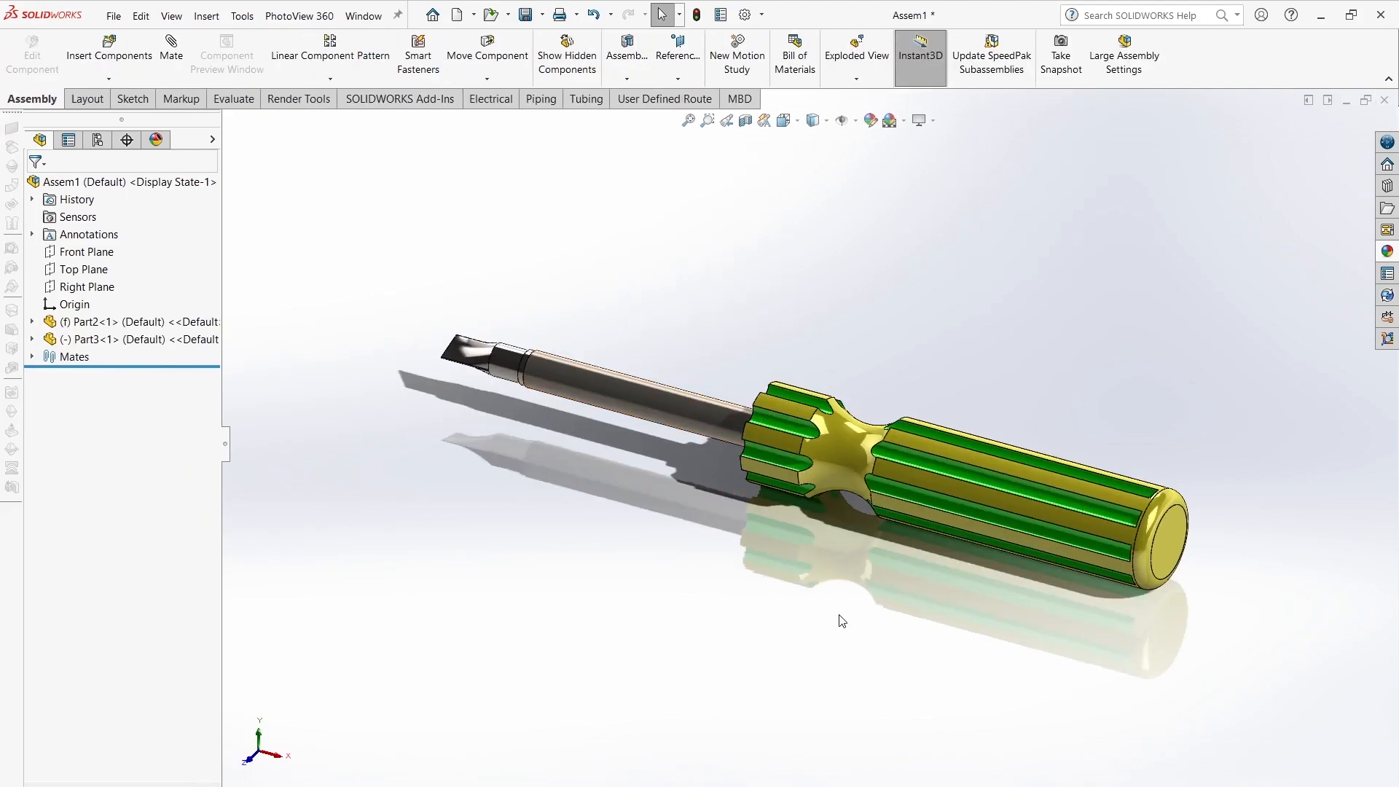
left_click(934, 119)
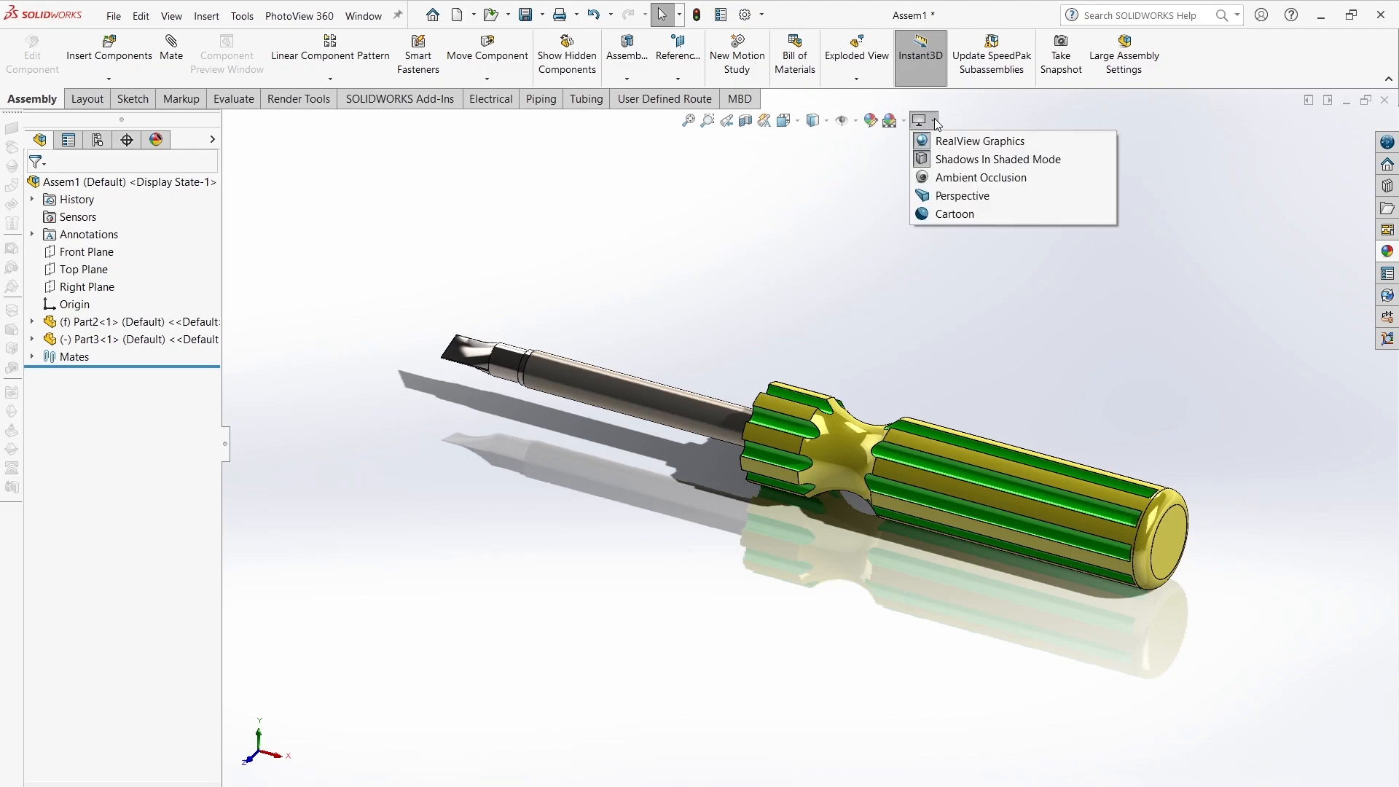
left_click(958, 142)
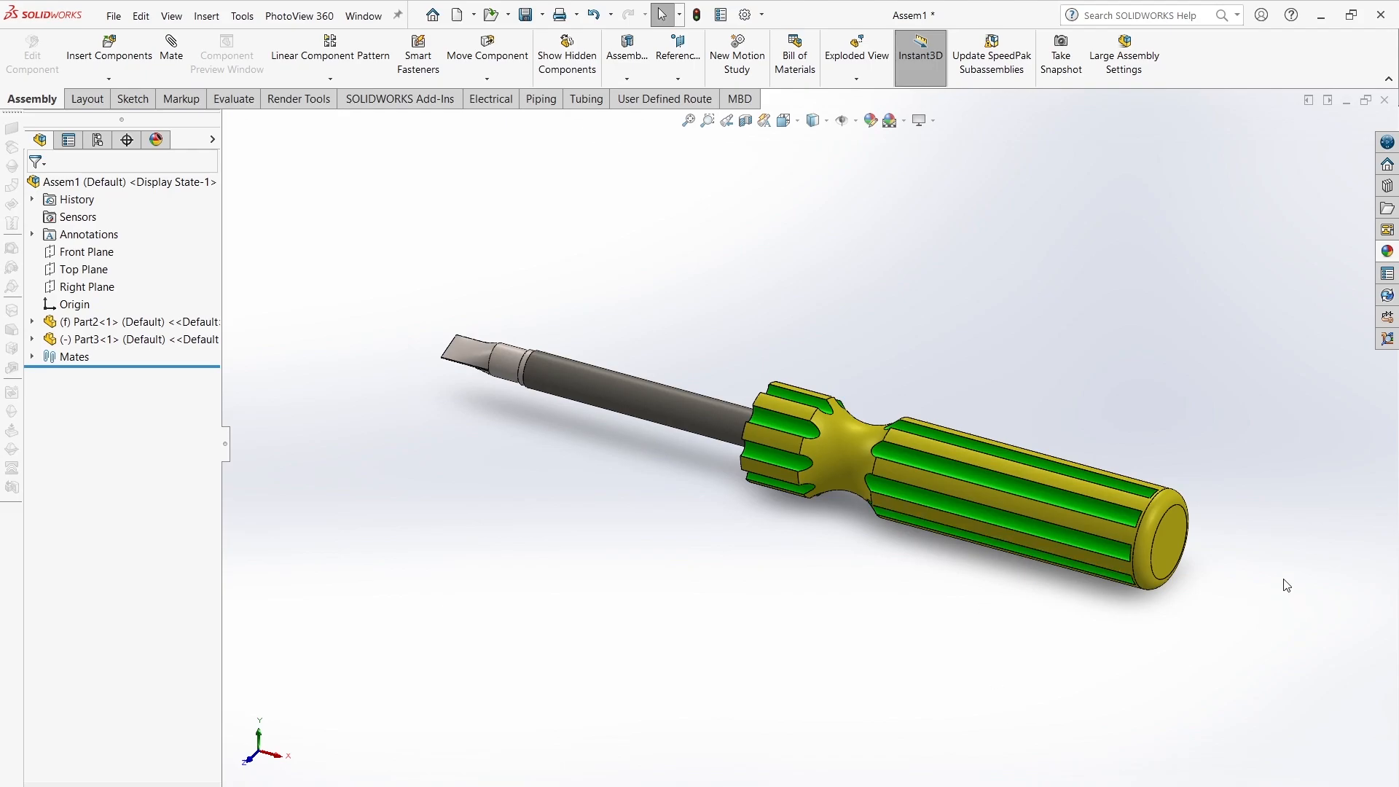
Step: Open the screwdriver assembly's motion study and accept its motion study properties
middle_click_drag(1242, 628, 1239, 728)
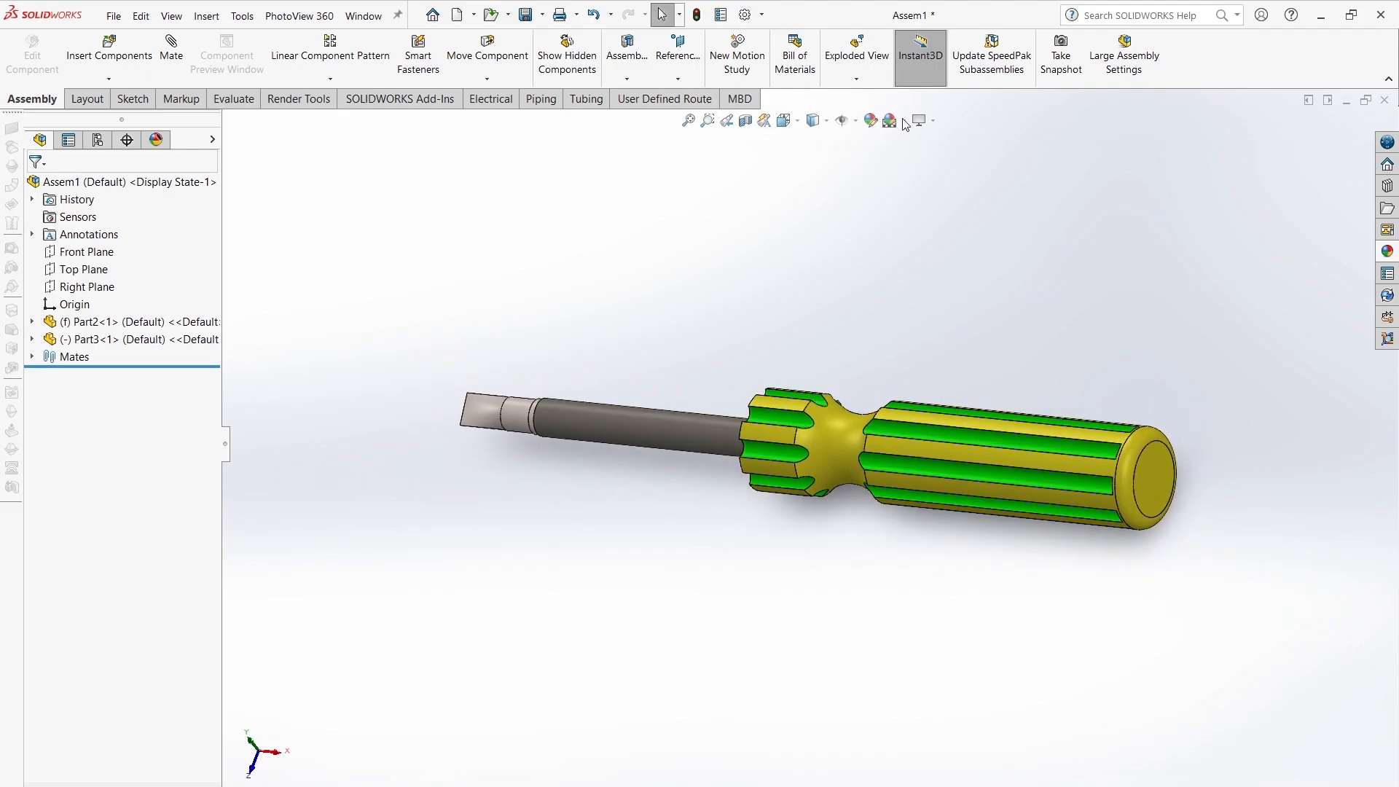
left_click(817, 120)
left_click(872, 164)
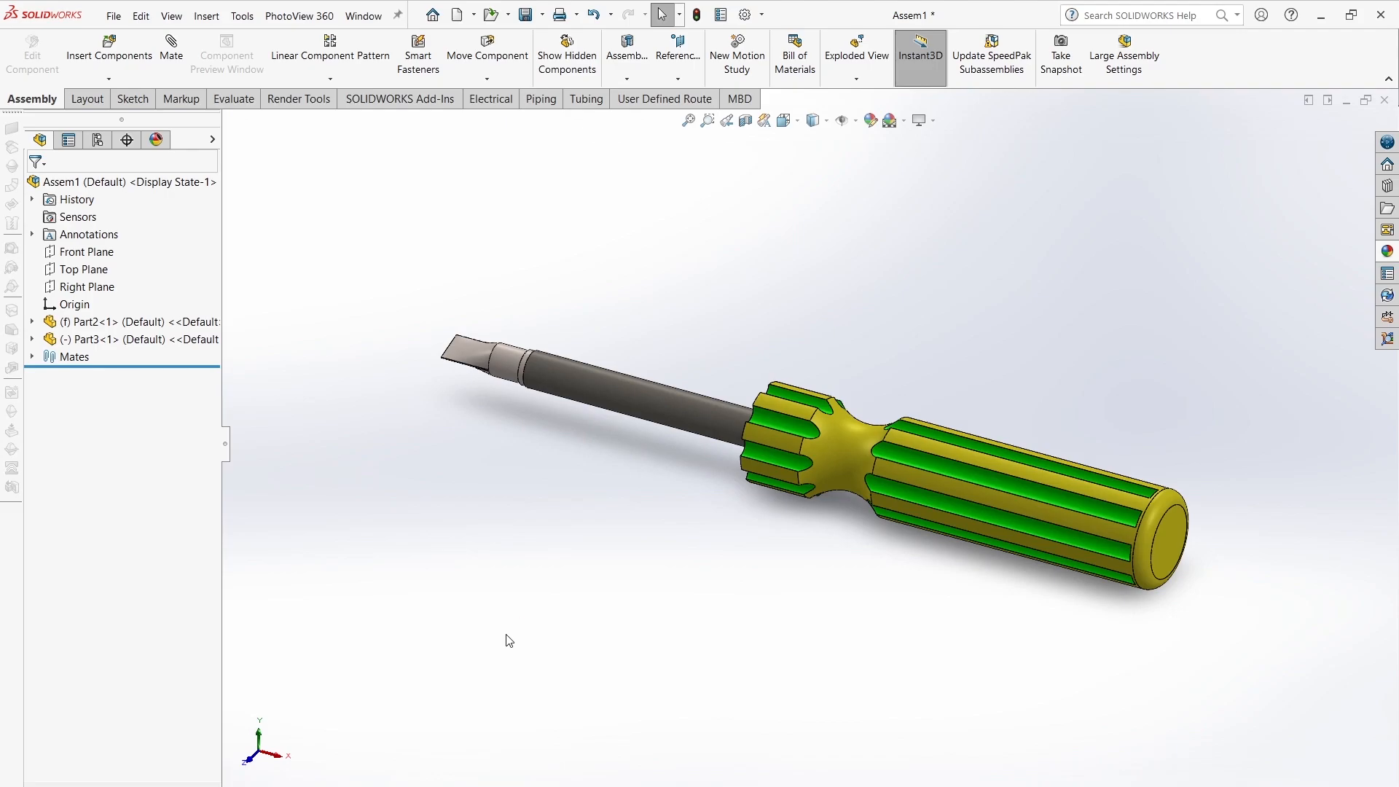
left_click(146, 786)
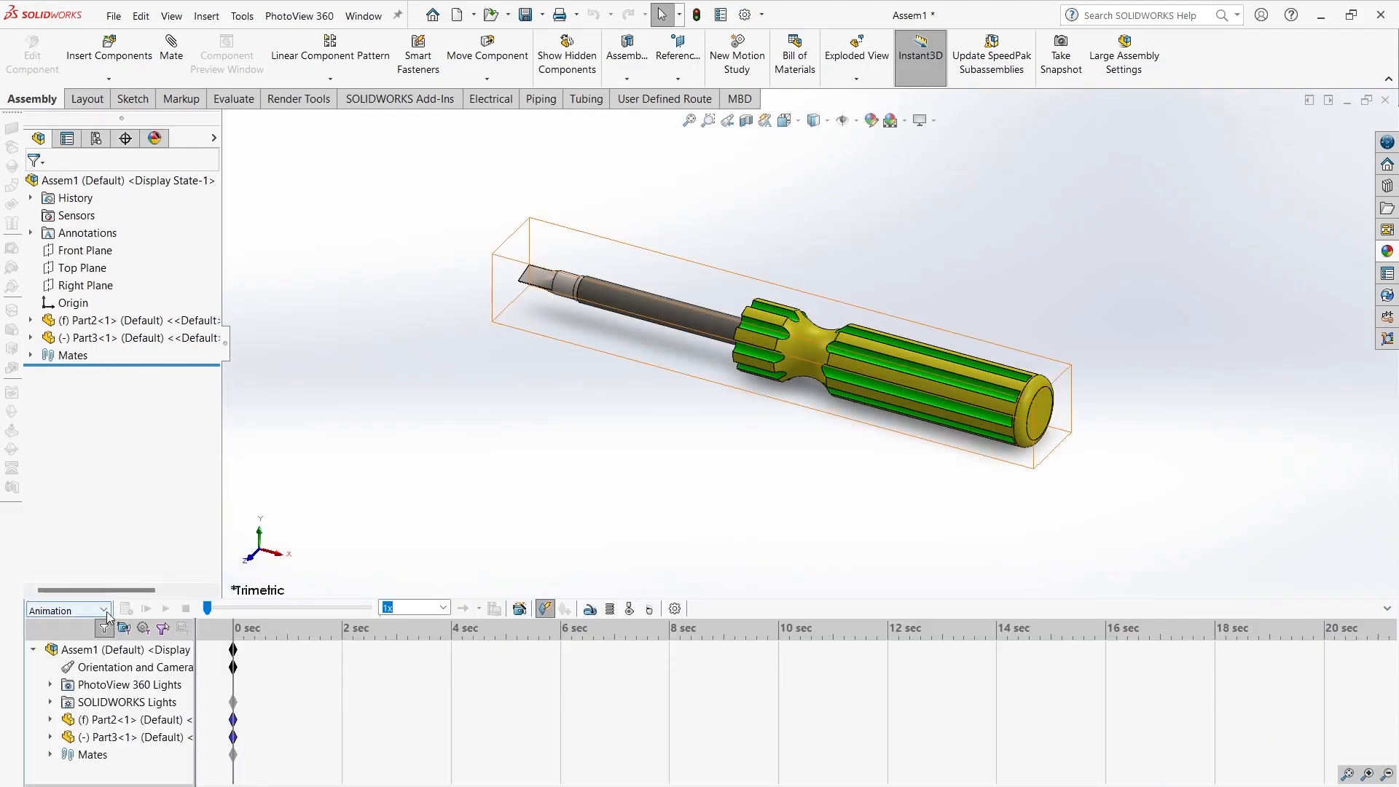
left_click(675, 608)
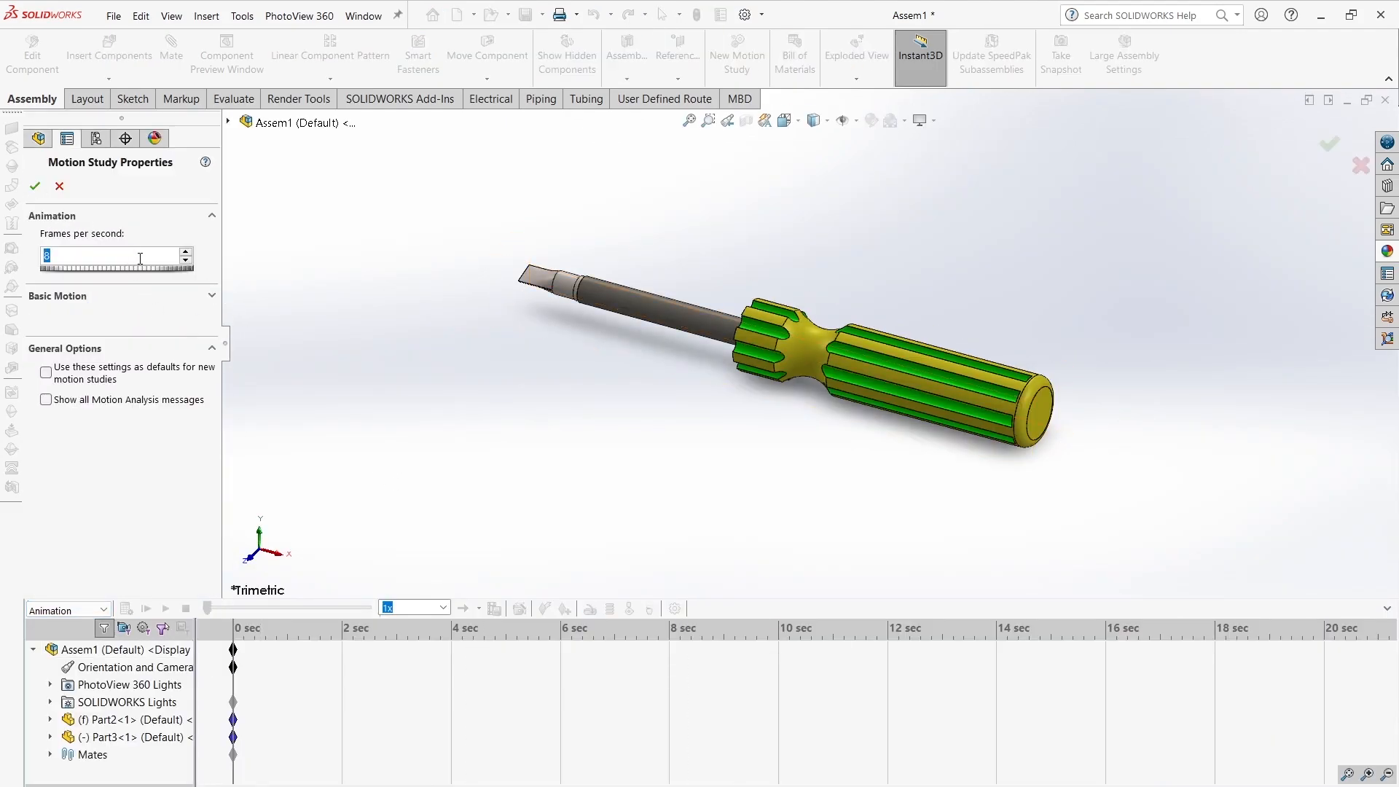
left_click(35, 186)
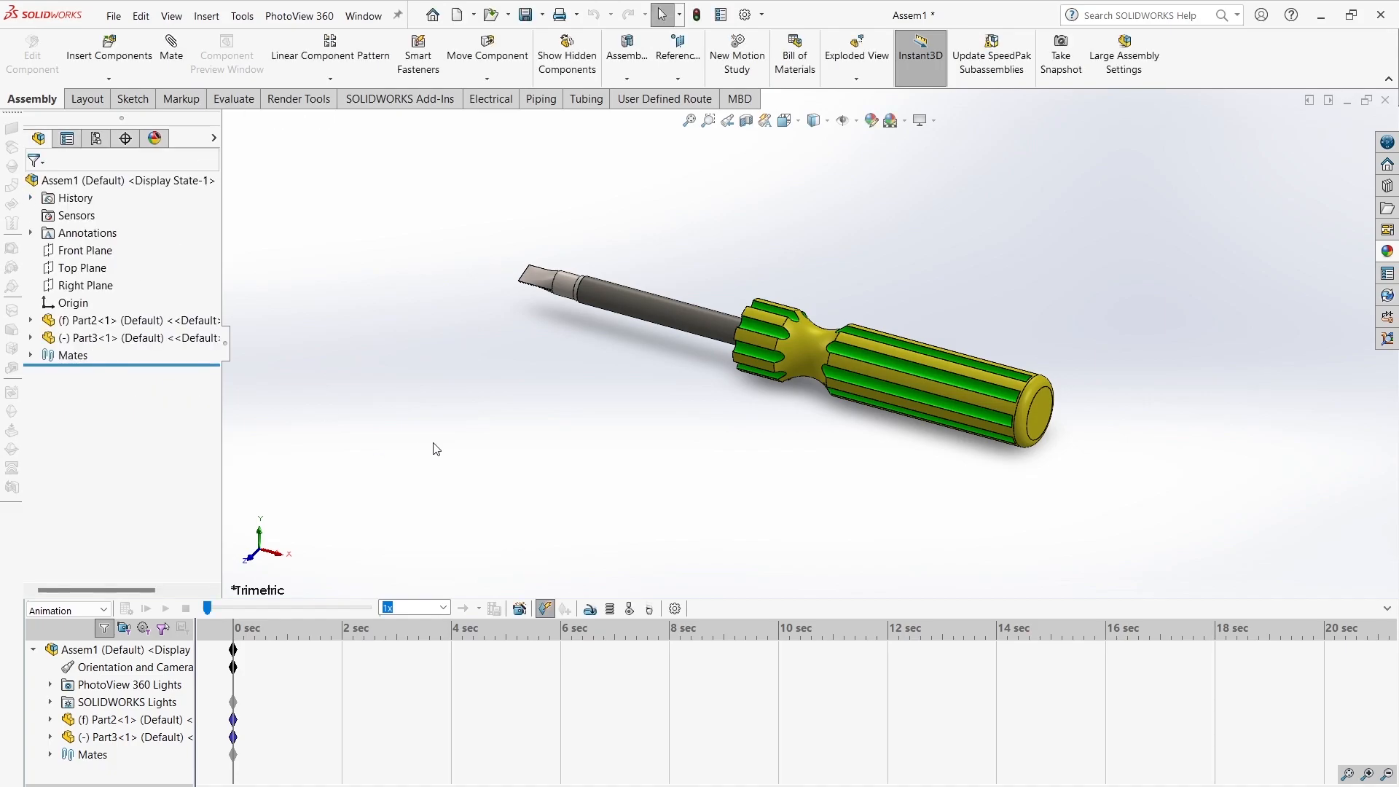
Step: Add a constant-speed rotary motor of 50 RPM to the shaft's cylindrical face and calculate the motion study
left_click(592, 611)
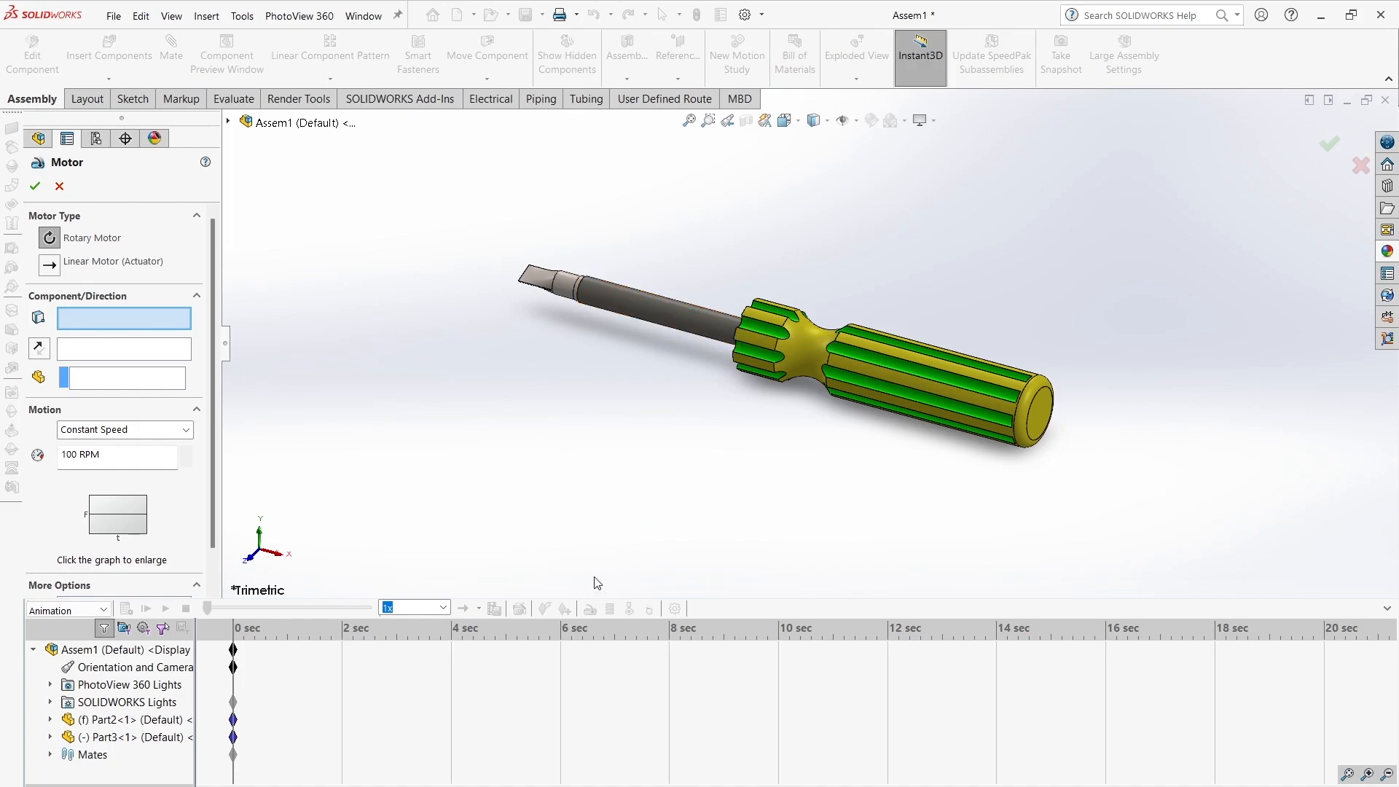
left_click(731, 311)
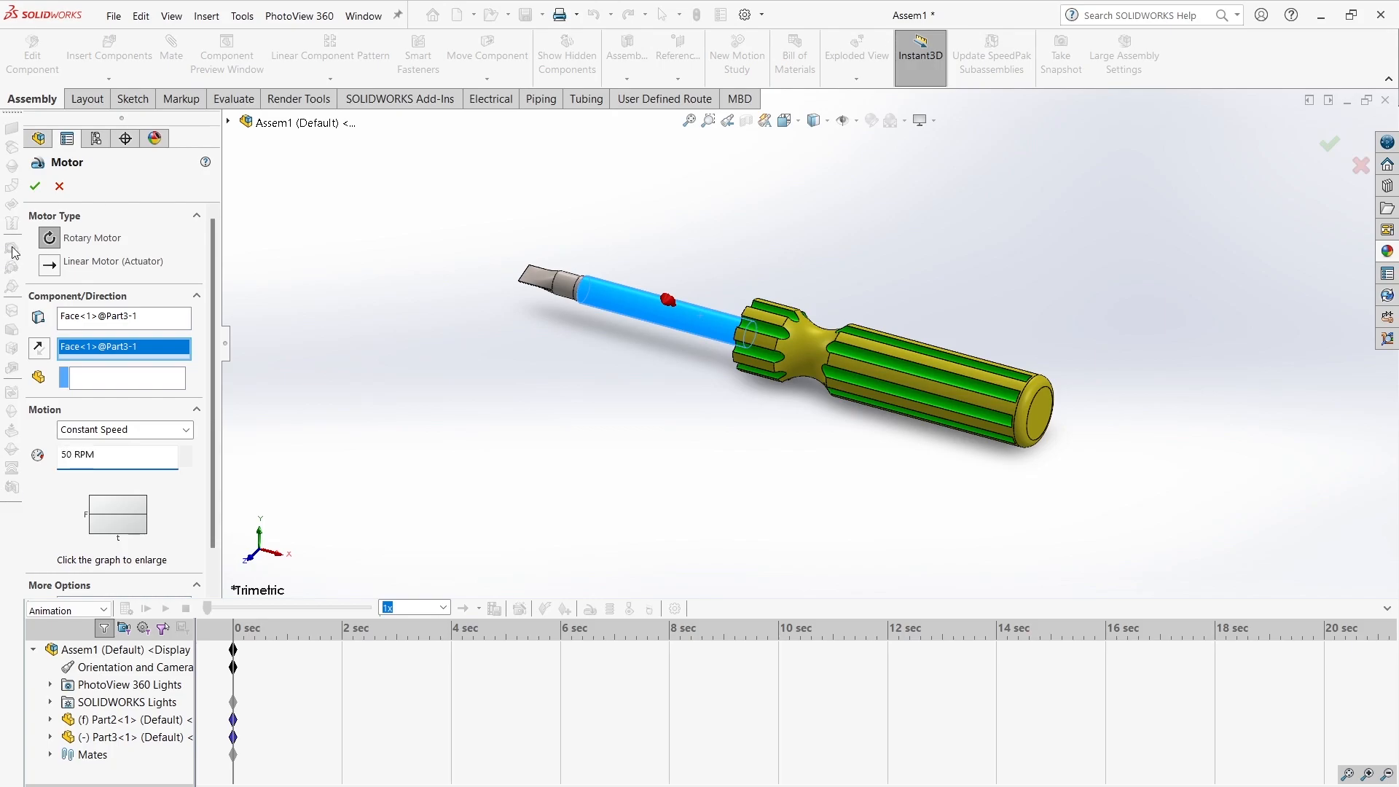
left_click(35, 186)
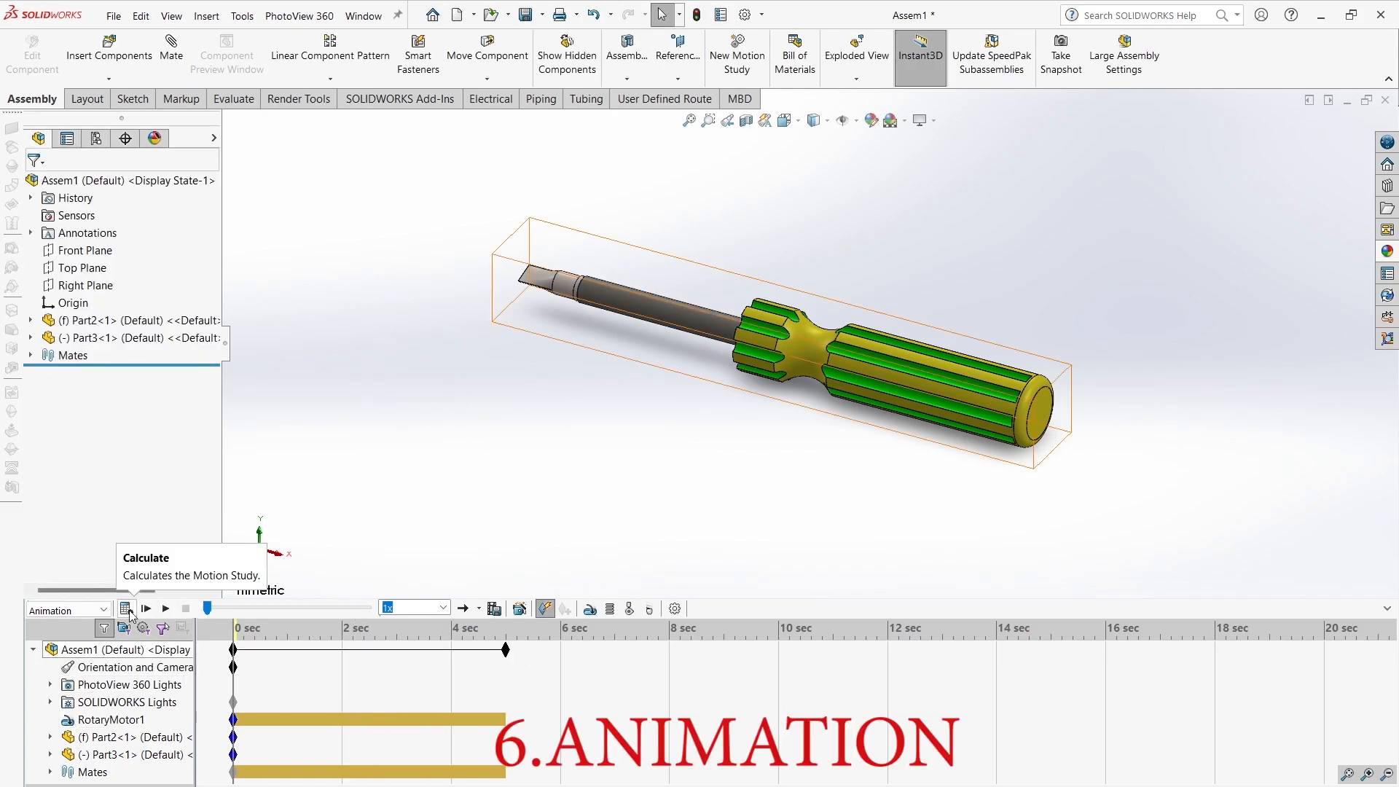
left_click(126, 609)
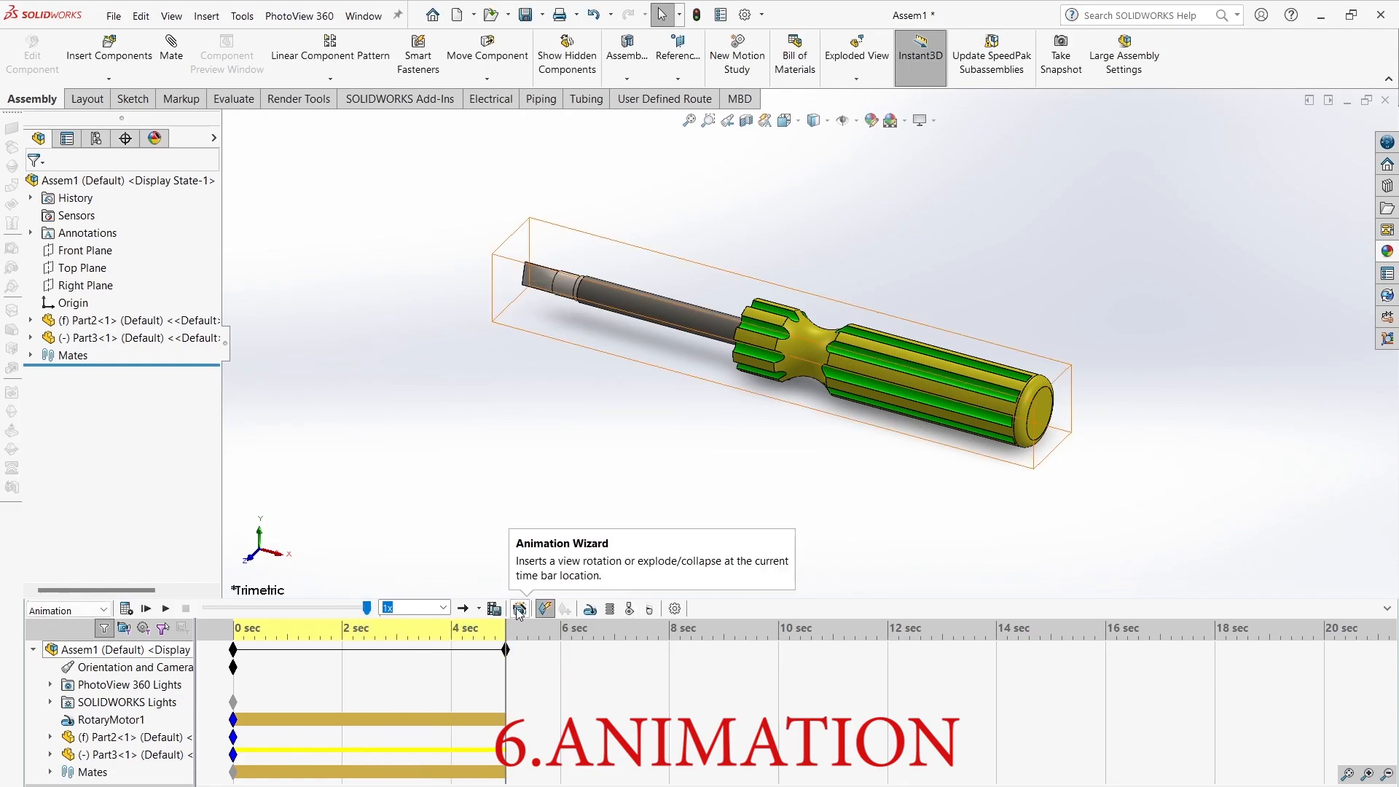
Step: Add a one-turn clockwise model rotation about the Y-axis, lasting 10 seconds from start time 0, and recalculate the motion study
left_click(519, 609)
left_click(758, 620)
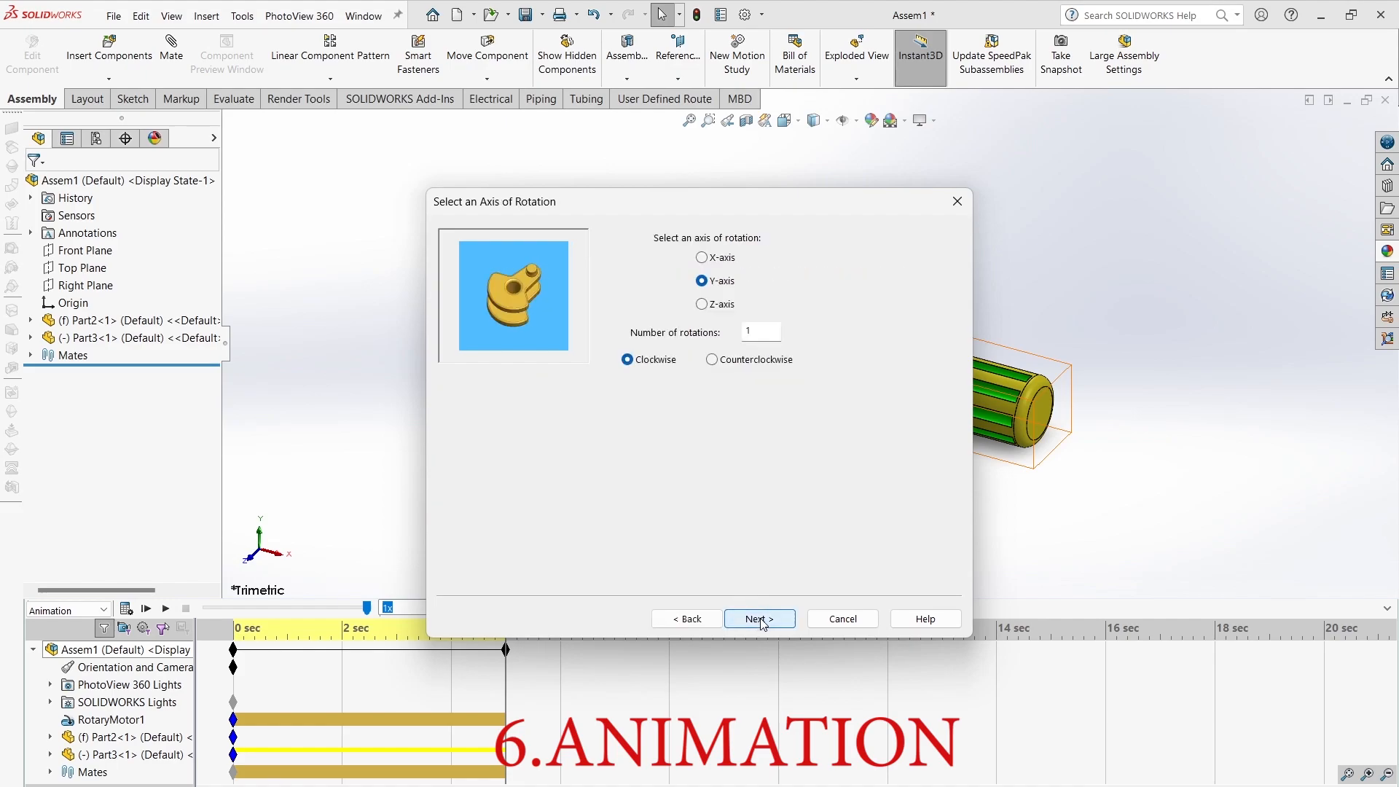
left_click(757, 619)
left_click(757, 345)
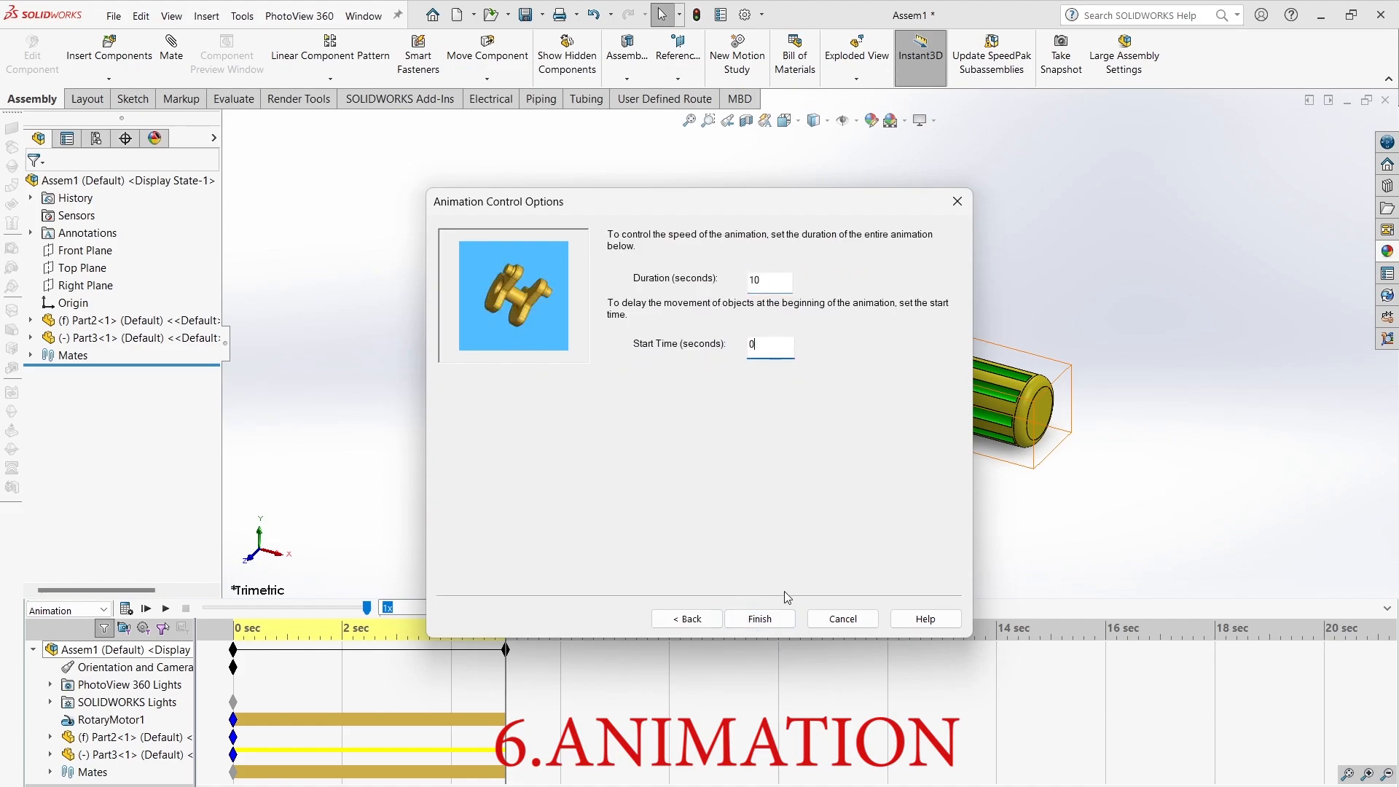
left_click(759, 618)
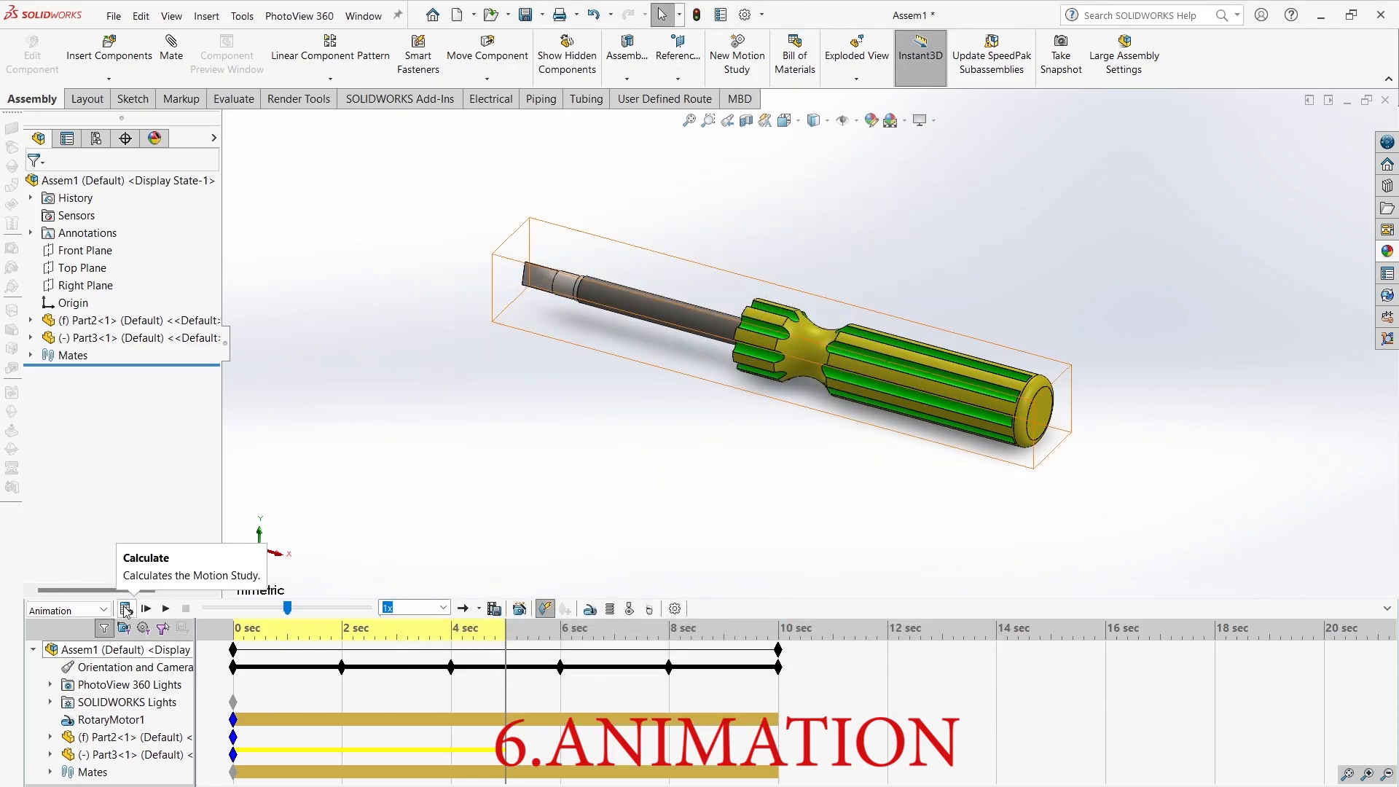
left_click(124, 609)
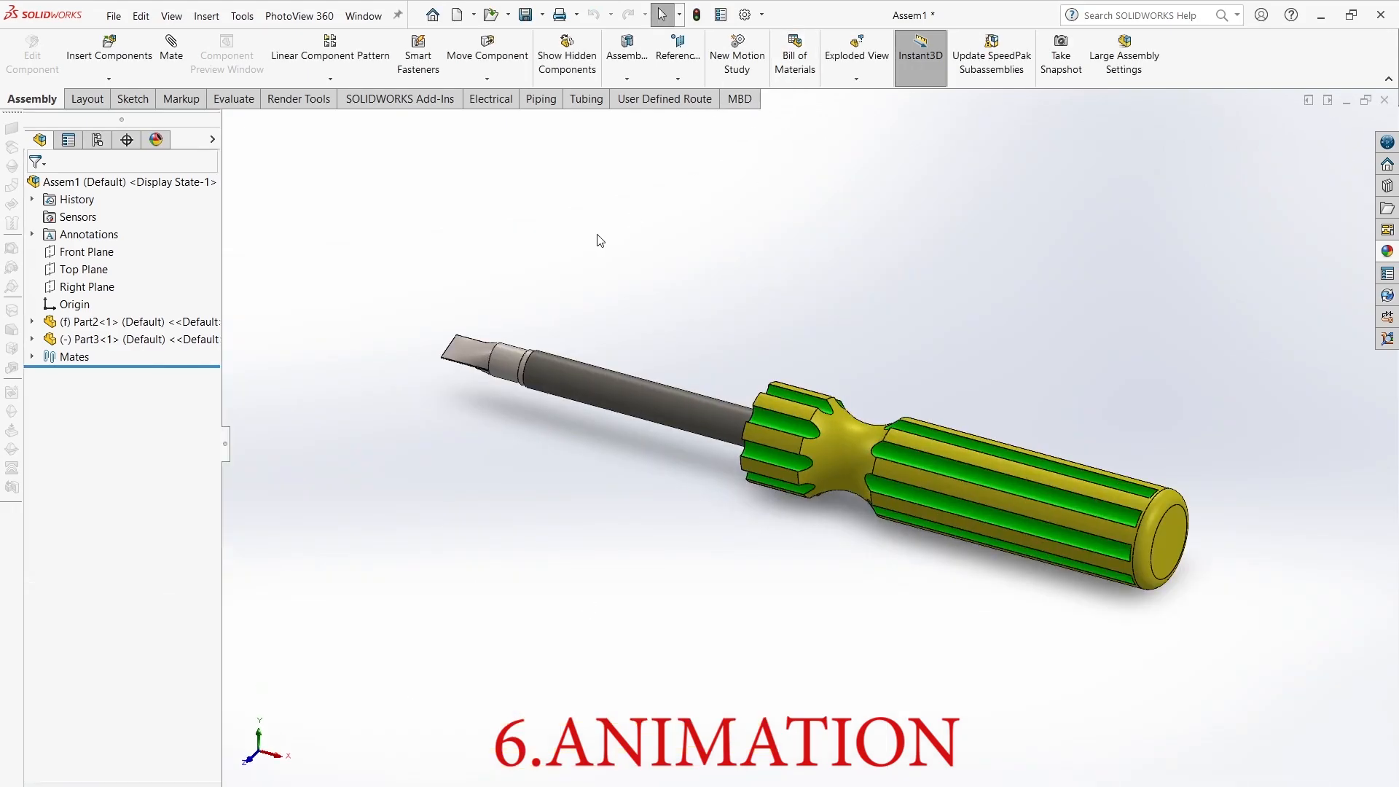
Step: Turn on RealView Graphics and return the assembly to the trimetric view
middle_click_drag(782, 405, 801, 448)
left_click(969, 141)
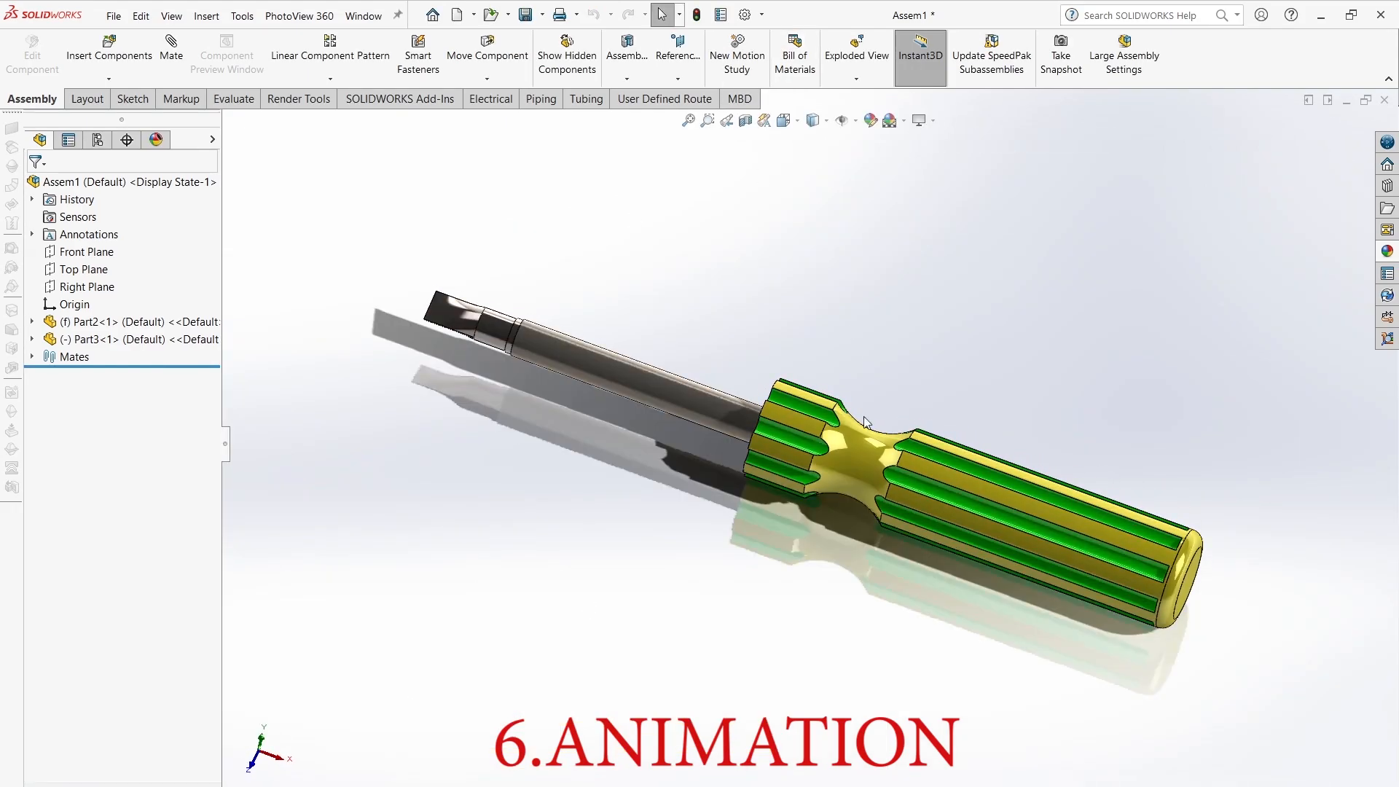
left_click(785, 122)
left_click(870, 161)
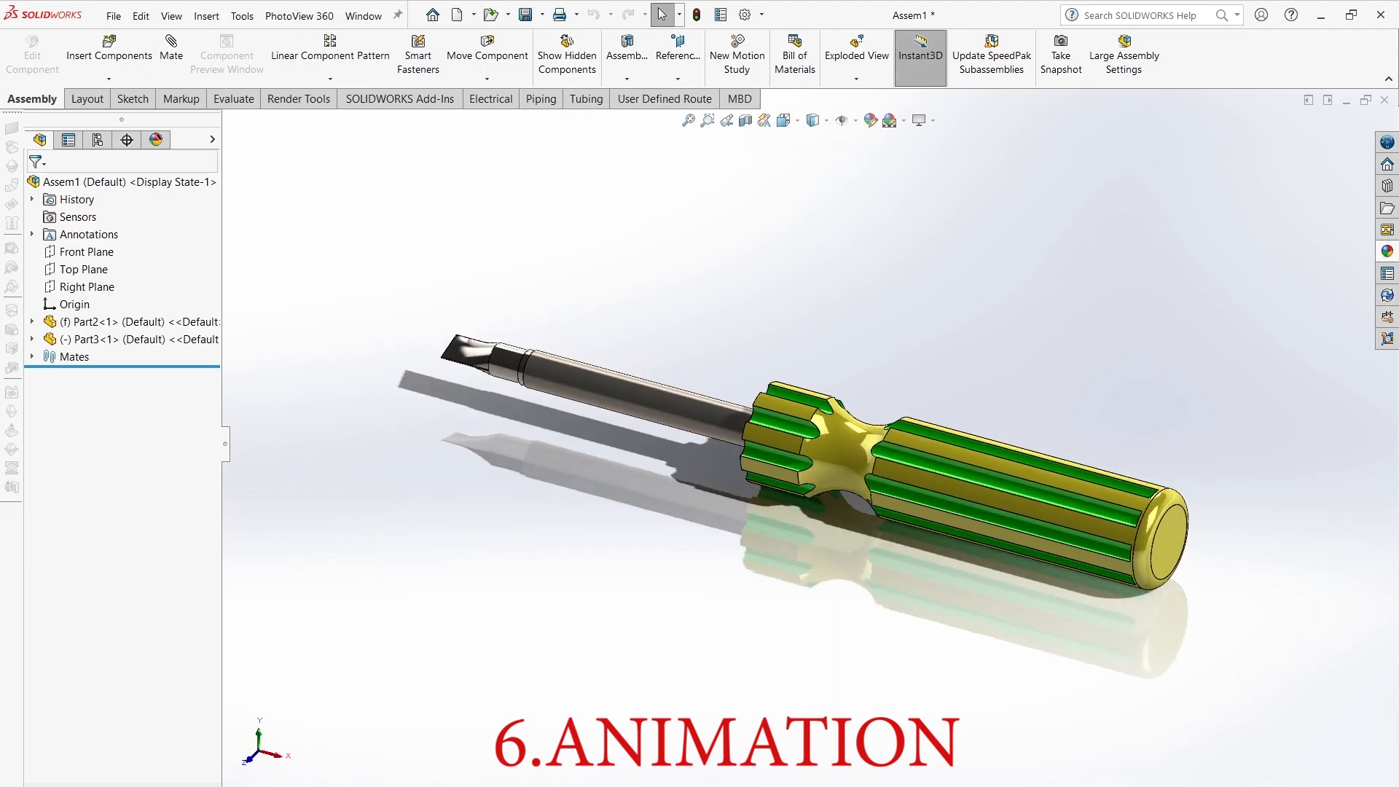
Step: Reopen the motion study and play back the calculated screwdriver animation
left_click(255, 784)
left_click(167, 609)
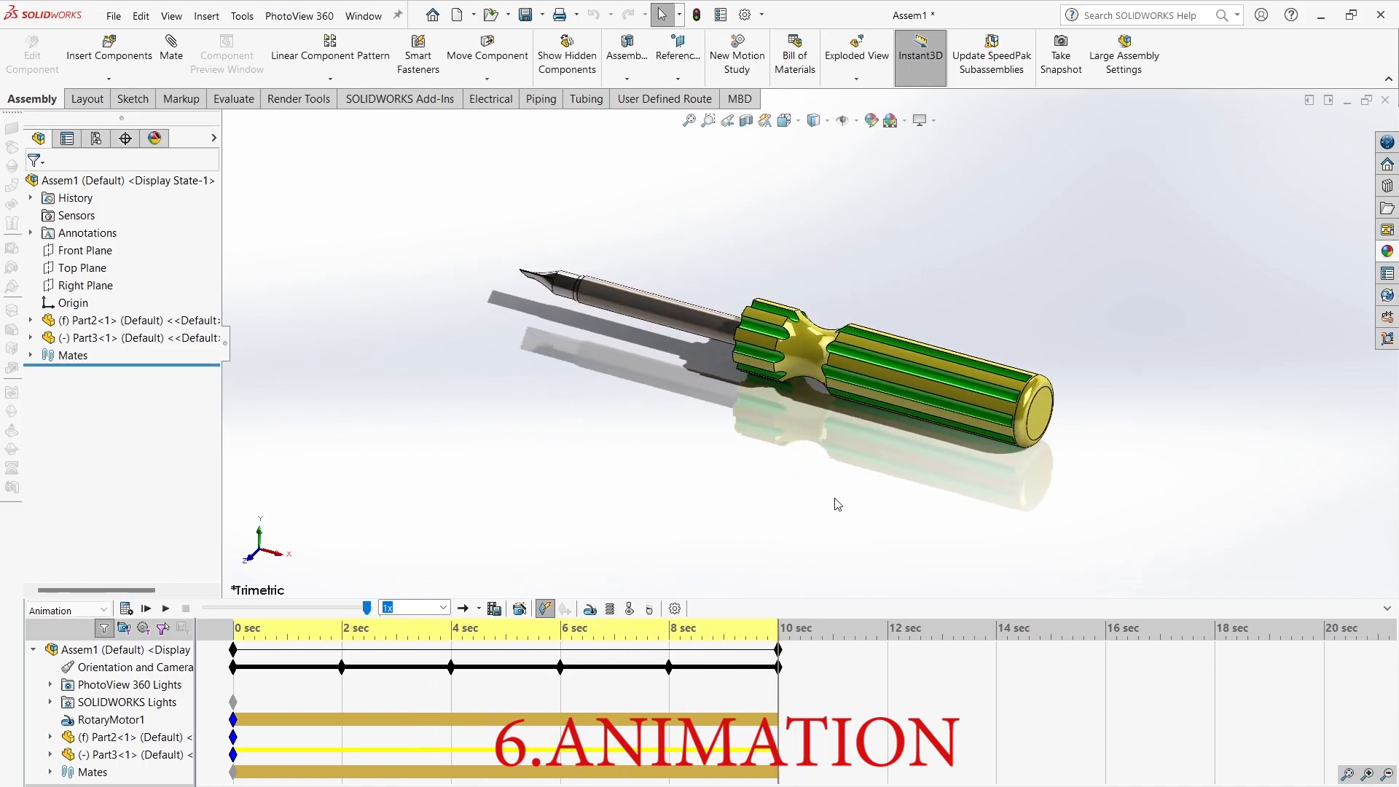
Step: Close the screwdriver assembly, saving its modified documents
left_click(1385, 100)
left_click(604, 388)
left_click(969, 749)
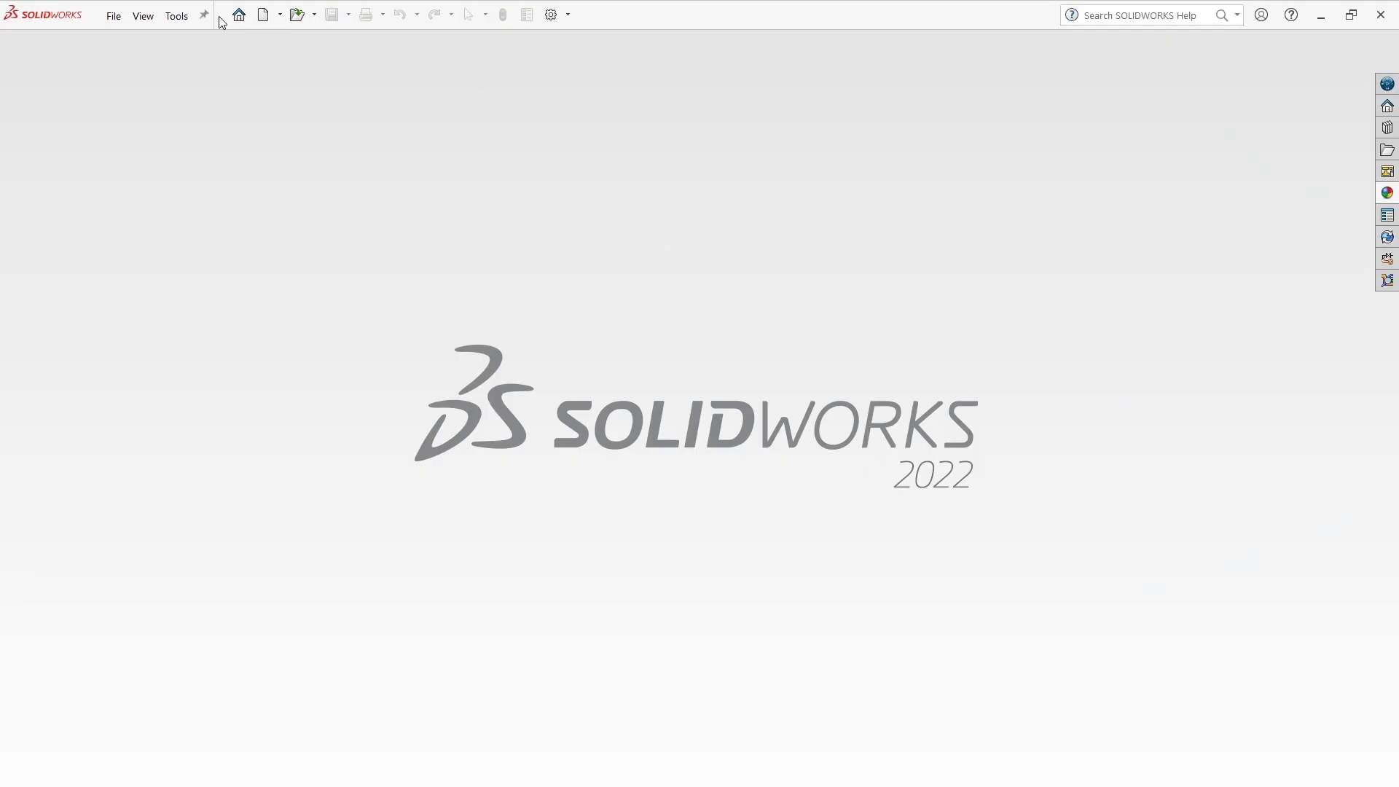
Step: Reopen the screwdriver's Assem1.SLDASM from the recent documents and rebuild it
left_click(239, 15)
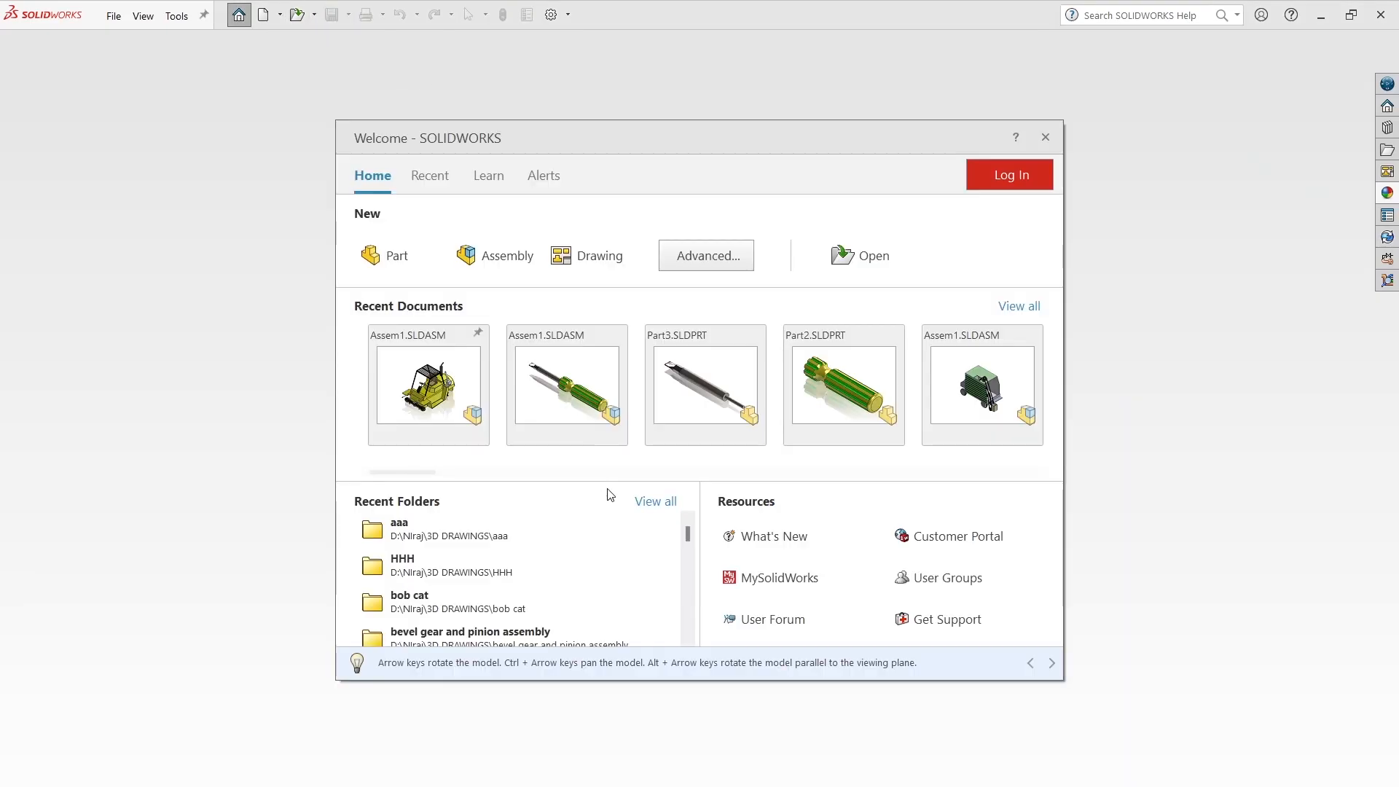
left_click(554, 397)
left_click(721, 442)
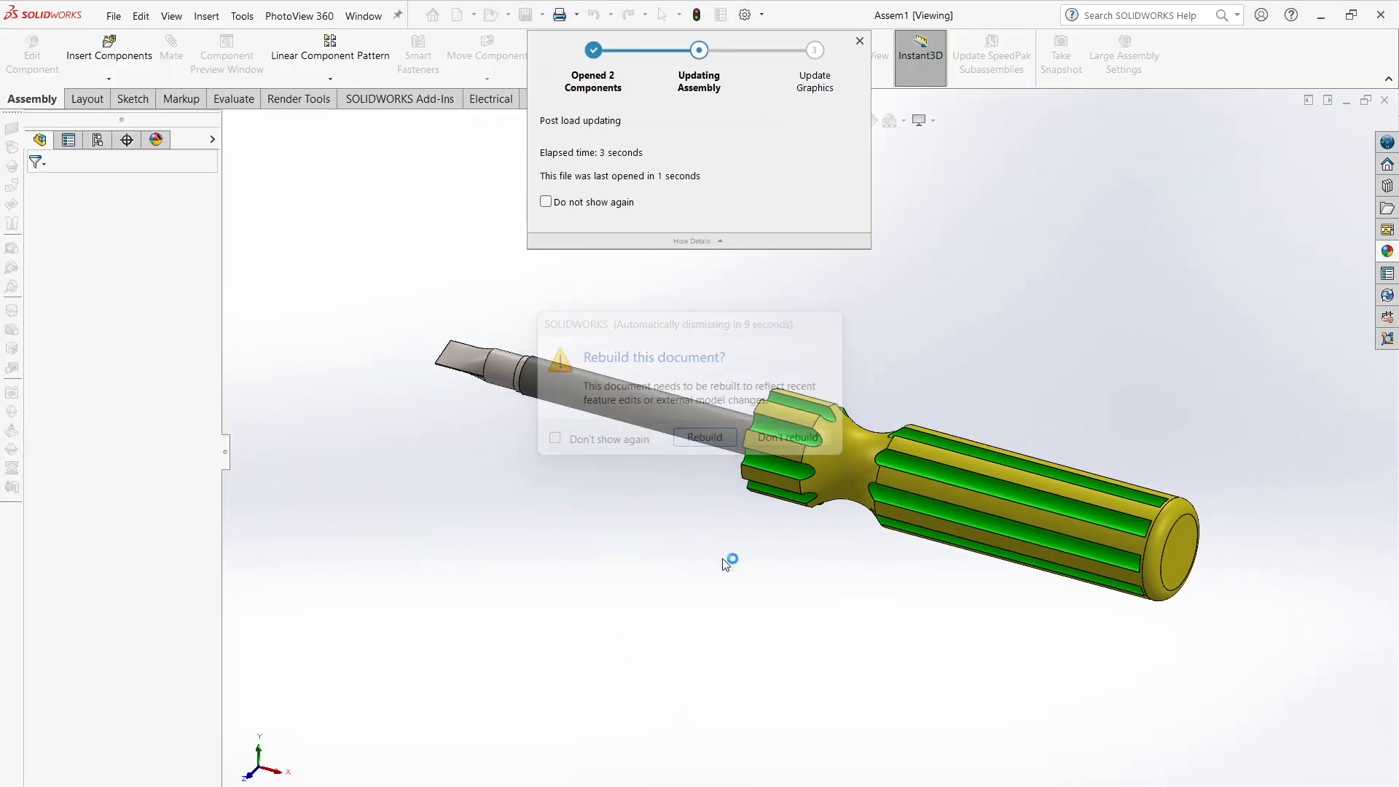
middle_click_drag(656, 643, 707, 696)
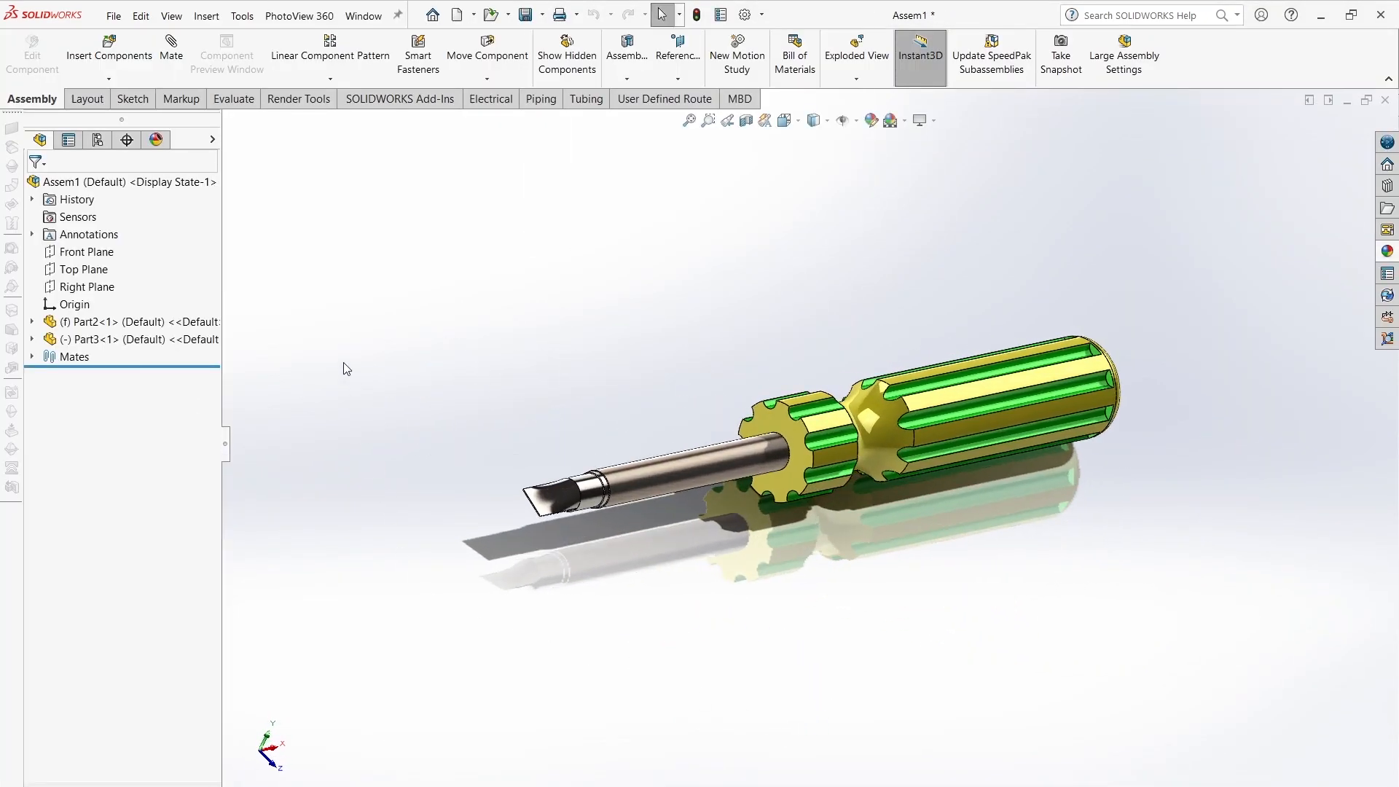
Step: Load the SOLIDWORKS Simulation add-in and create a static study for the assembly
left_click(440, 103)
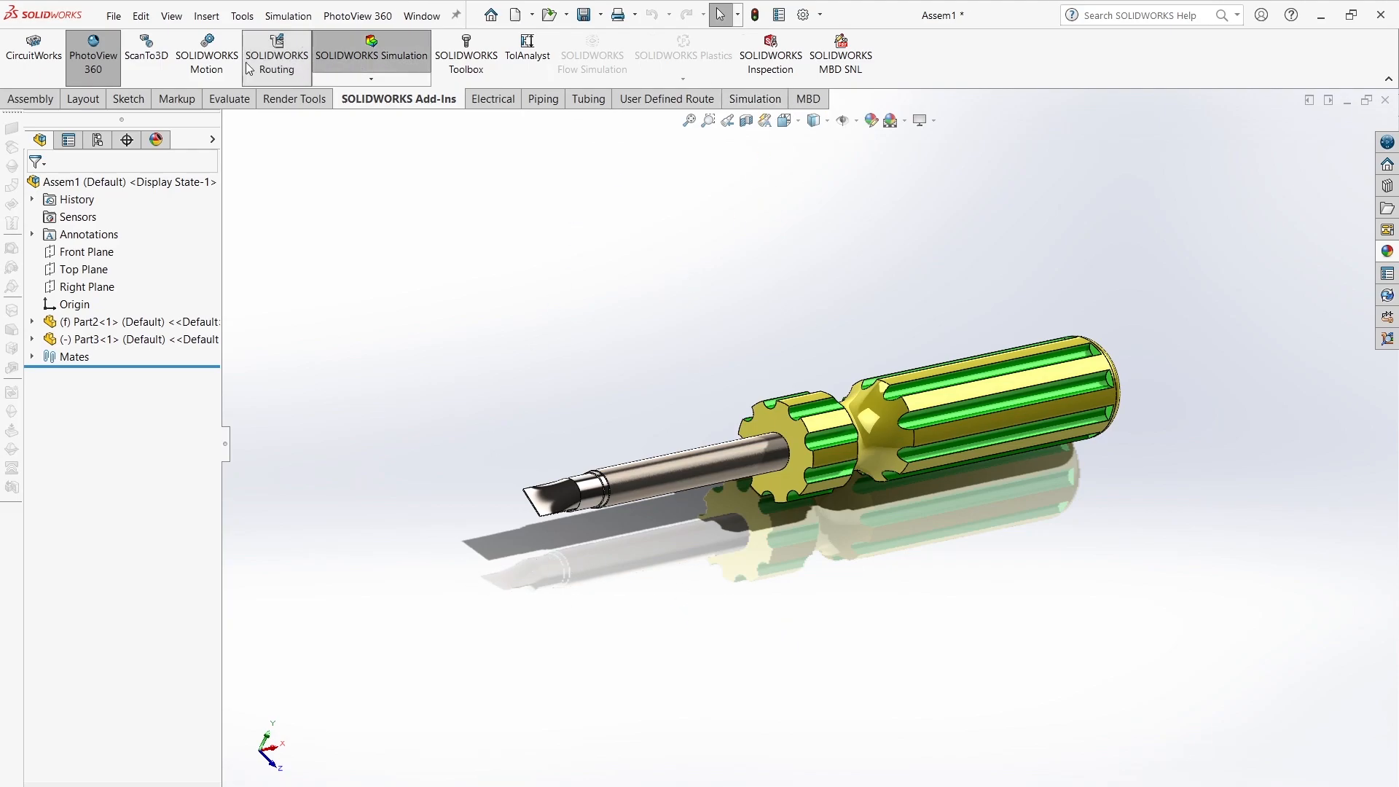
left_click(18, 47)
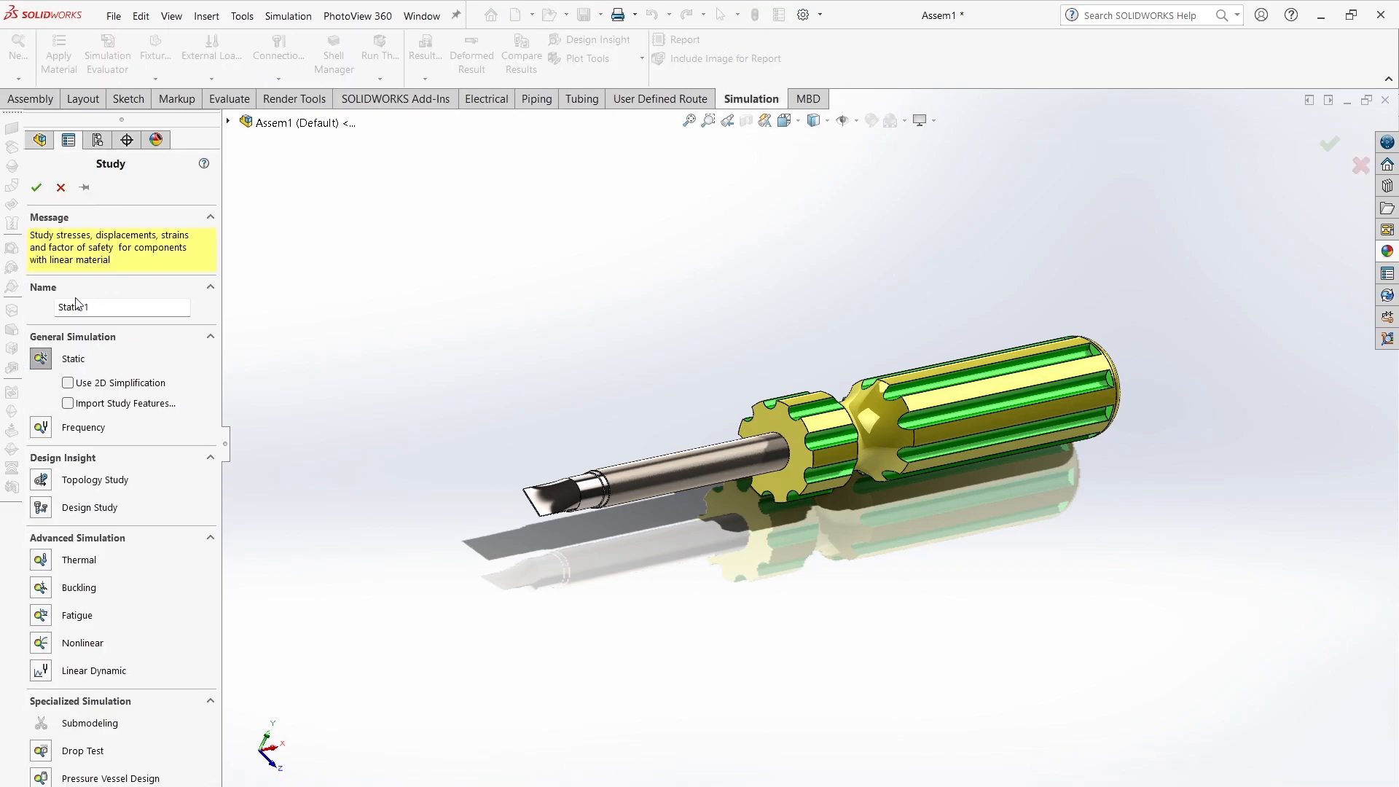
left_click(35, 187)
middle_click_drag(468, 319, 536, 523)
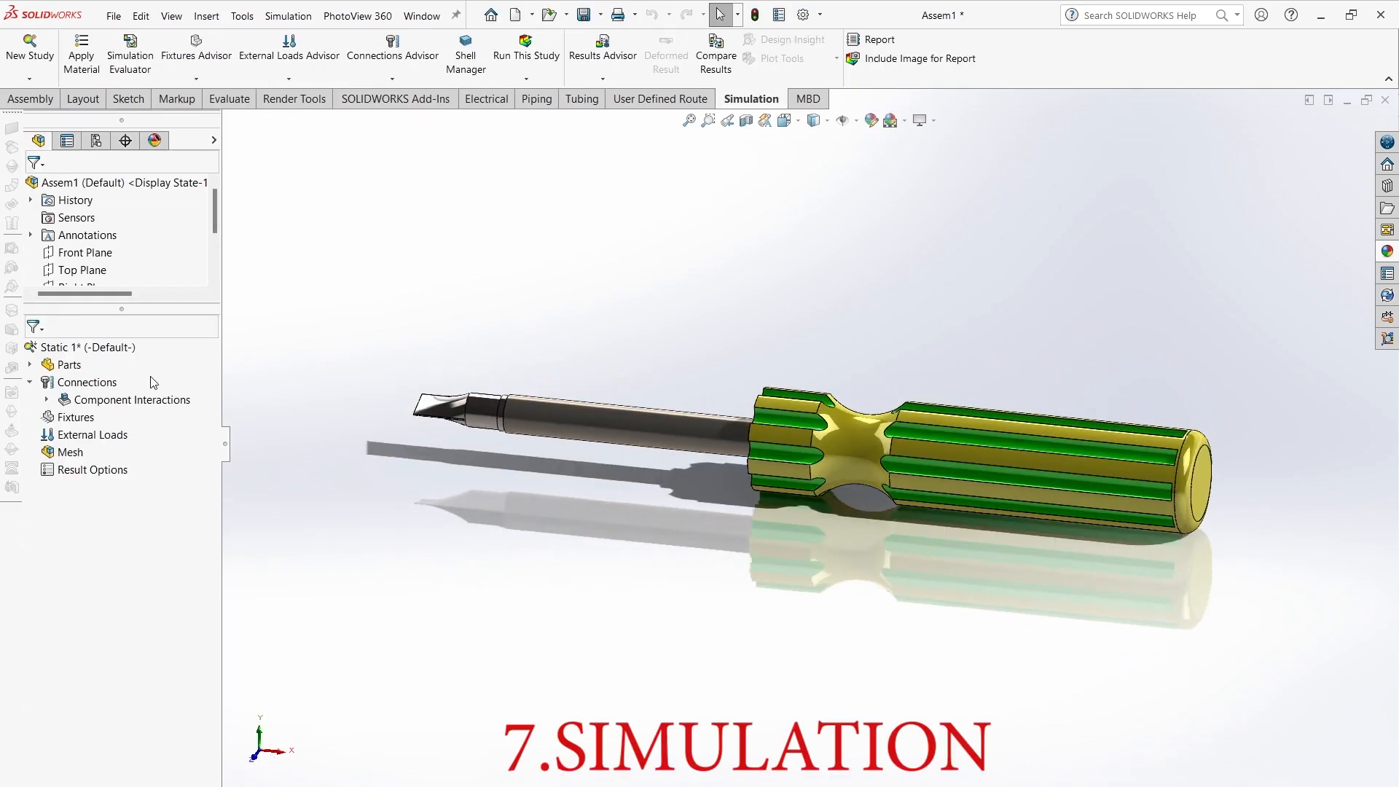
Step: Try the favorite materials Plain Carbon Steel, ABS PC and 1060 Alloy on the handle, Part2-1, in the static study
left_click(30, 365)
right_click(104, 383)
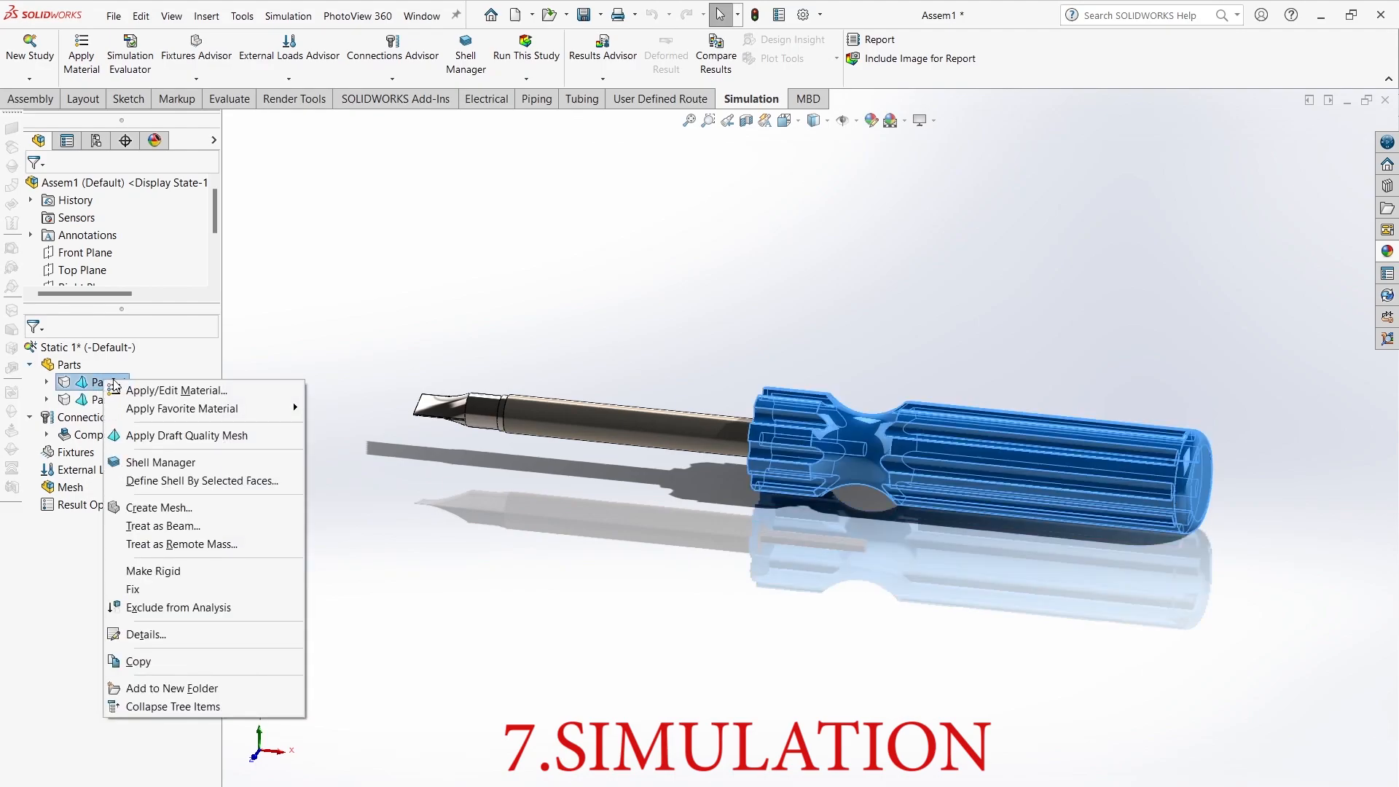
mouse_move(241, 408)
left_click(371, 409)
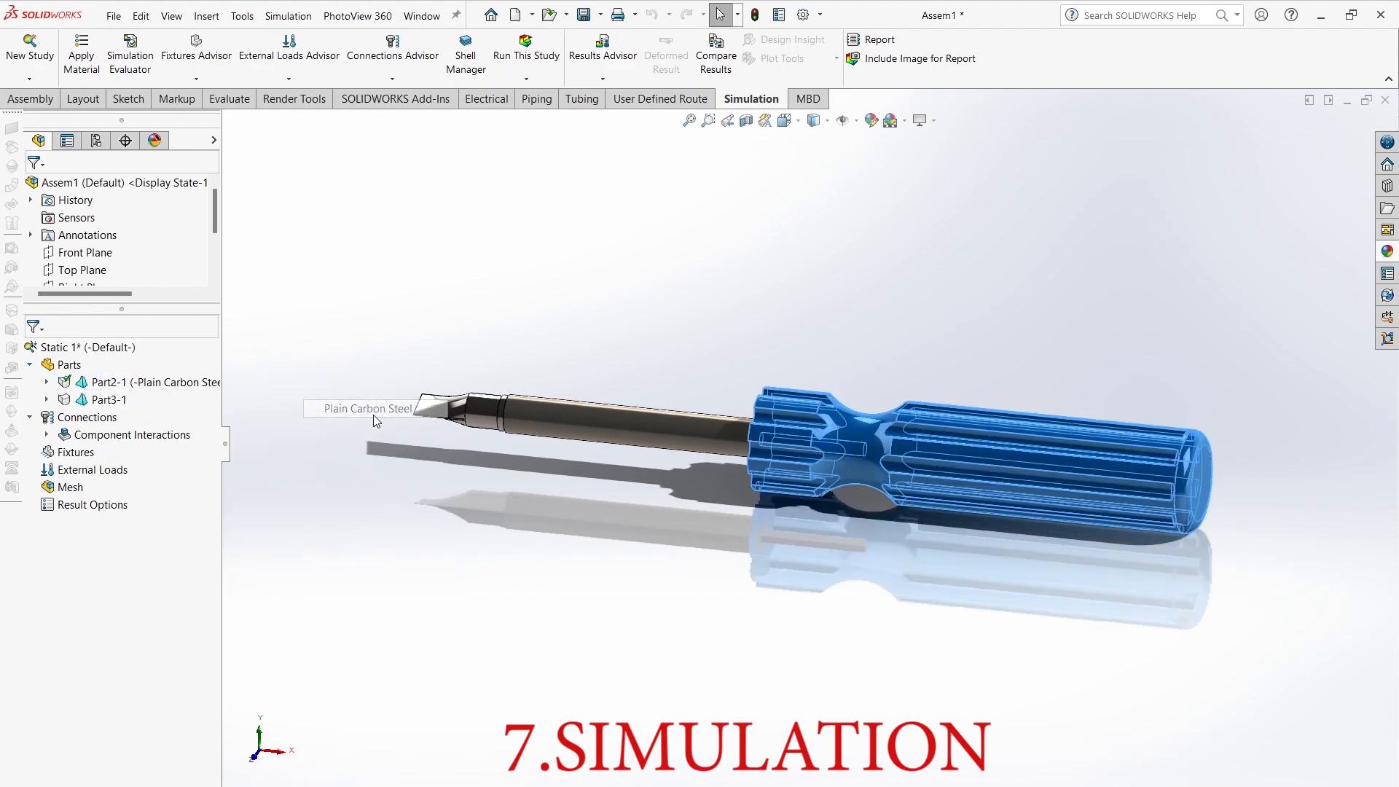
right_click(143, 383)
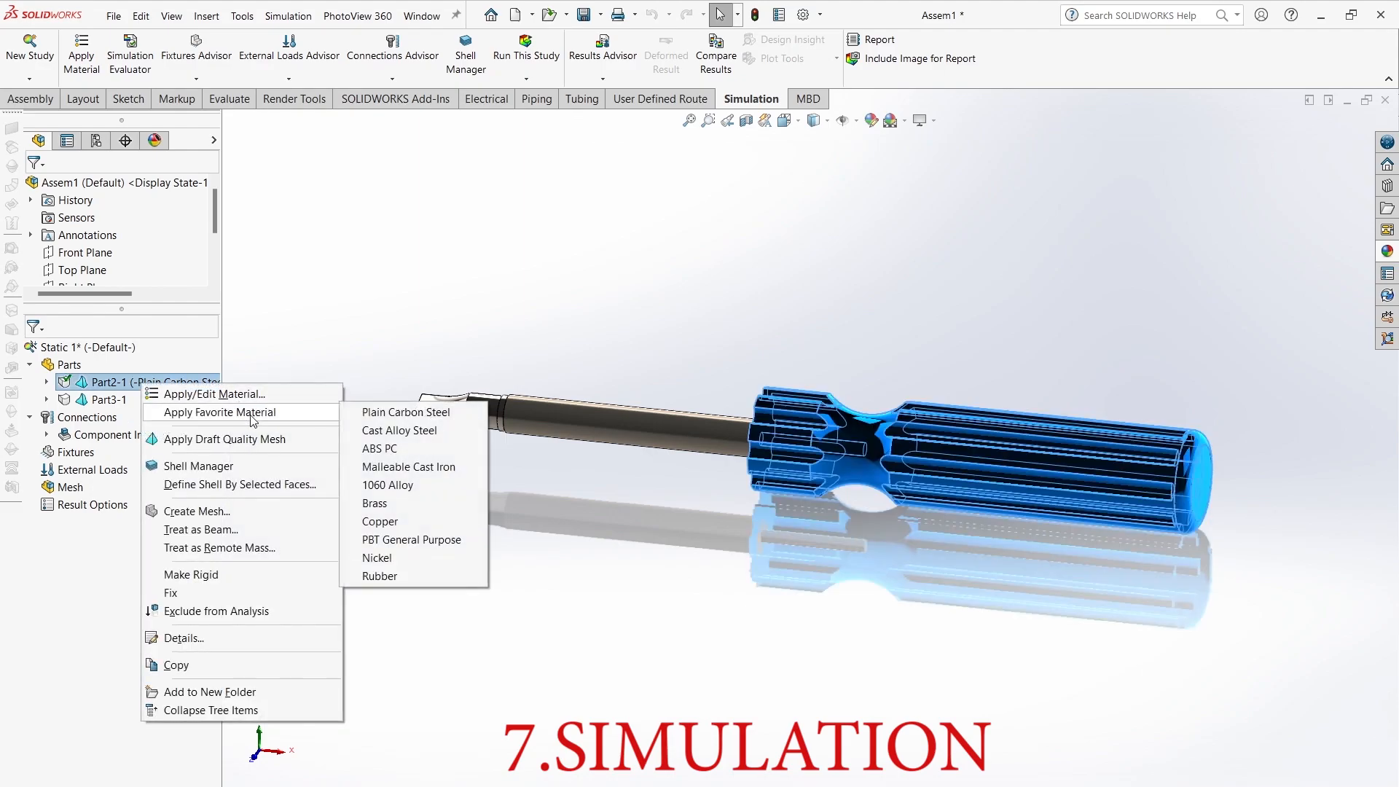
left_click(407, 449)
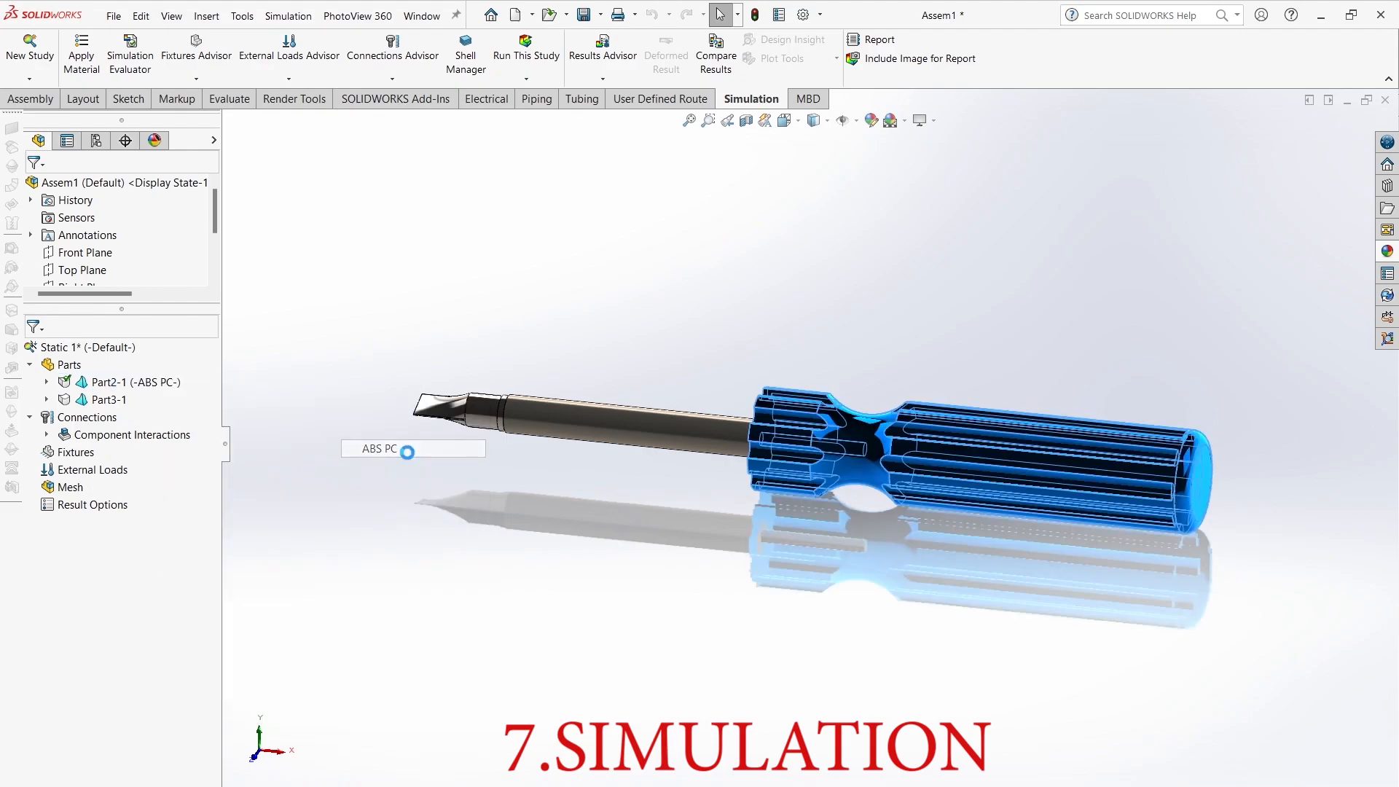
right_click(153, 382)
mouse_move(241, 406)
left_click(418, 488)
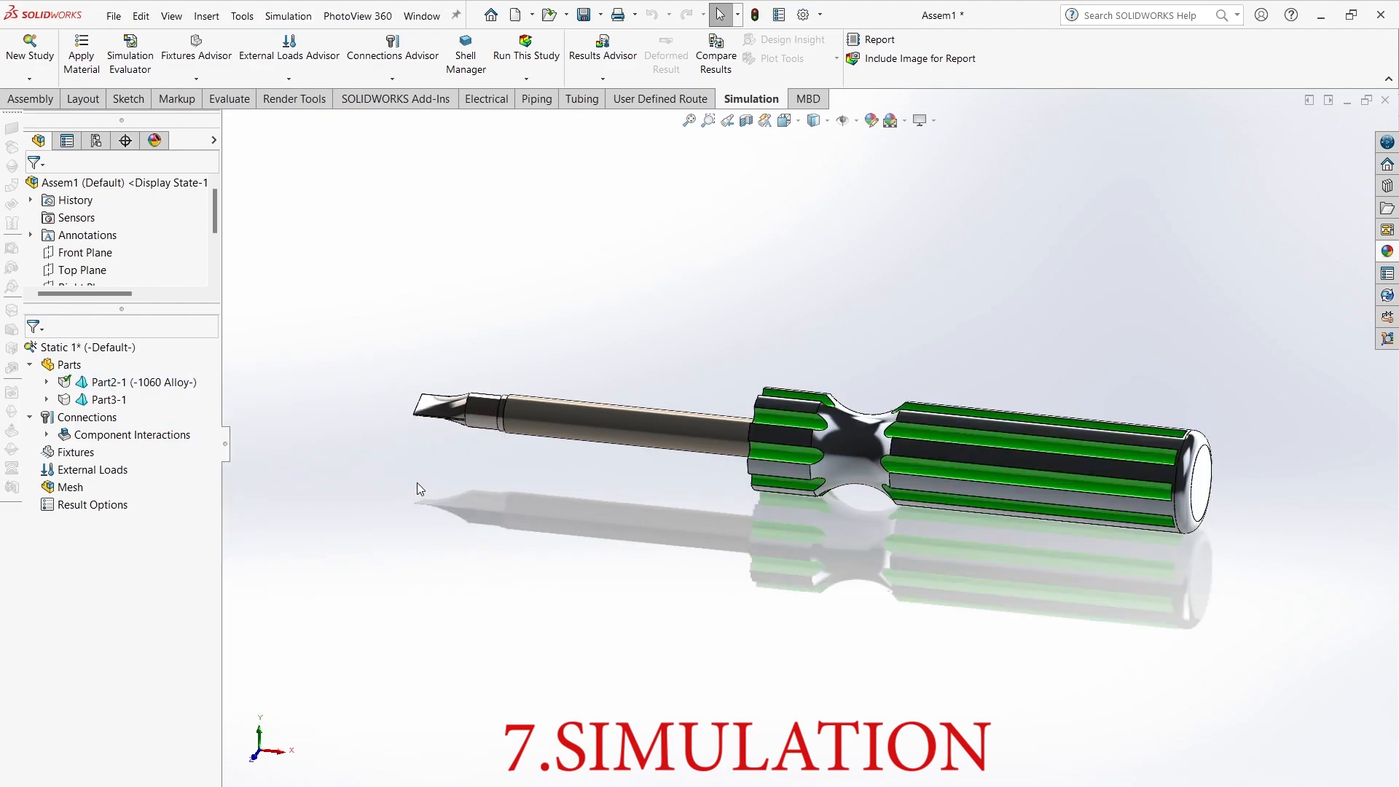
Step: Assign the favorite material Brass to the handle, Part2-1, in the static study
right_click(191, 384)
mouse_move(291, 414)
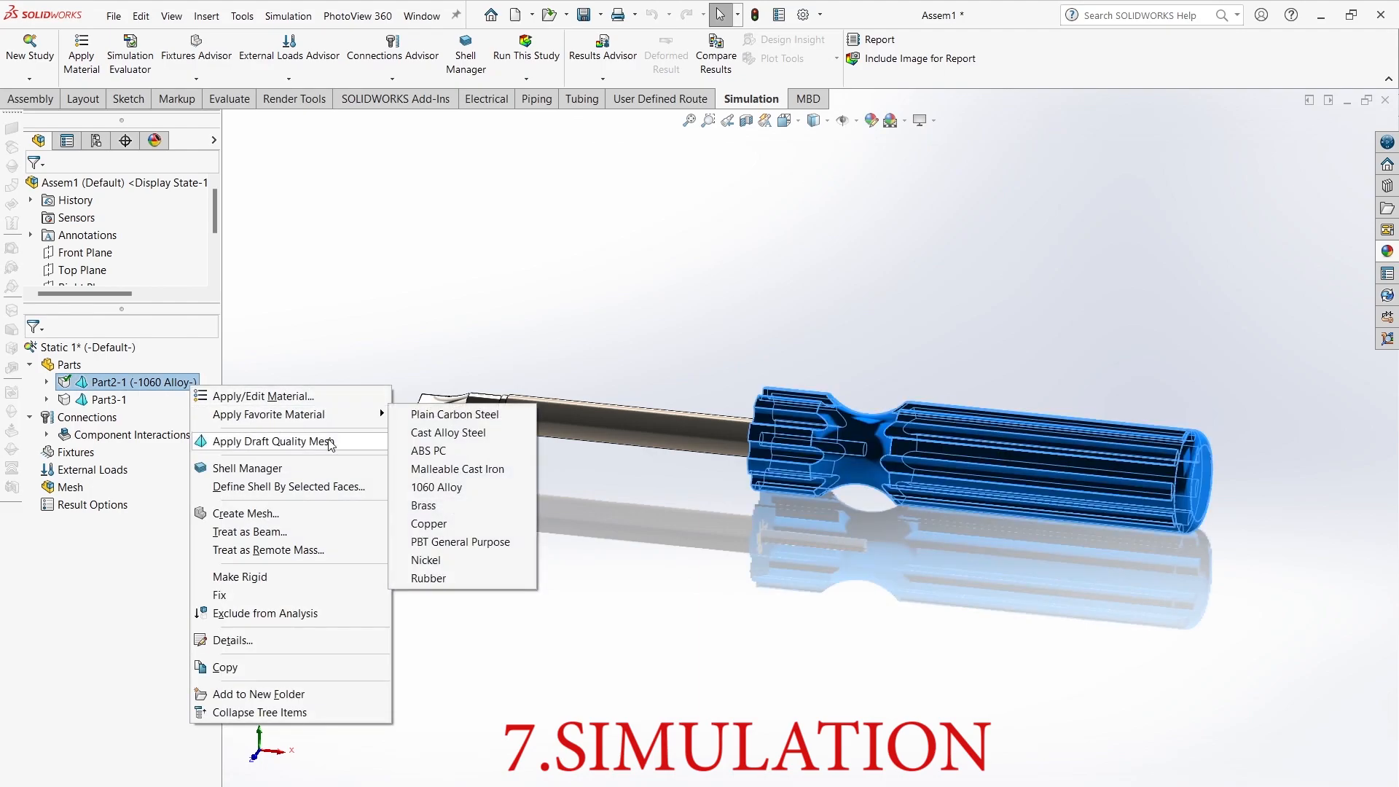
left_click(439, 507)
mouse_move(789, 600)
middle_mouse_down()
mouse_move(833, 677)
mouse_move(794, 613)
middle_mouse_up()
middle_click_drag(896, 476, 1042, 460)
Step: Try the favorite material Plain Carbon Steel on the shaft, Part3-1, in the static study
left_click(641, 456)
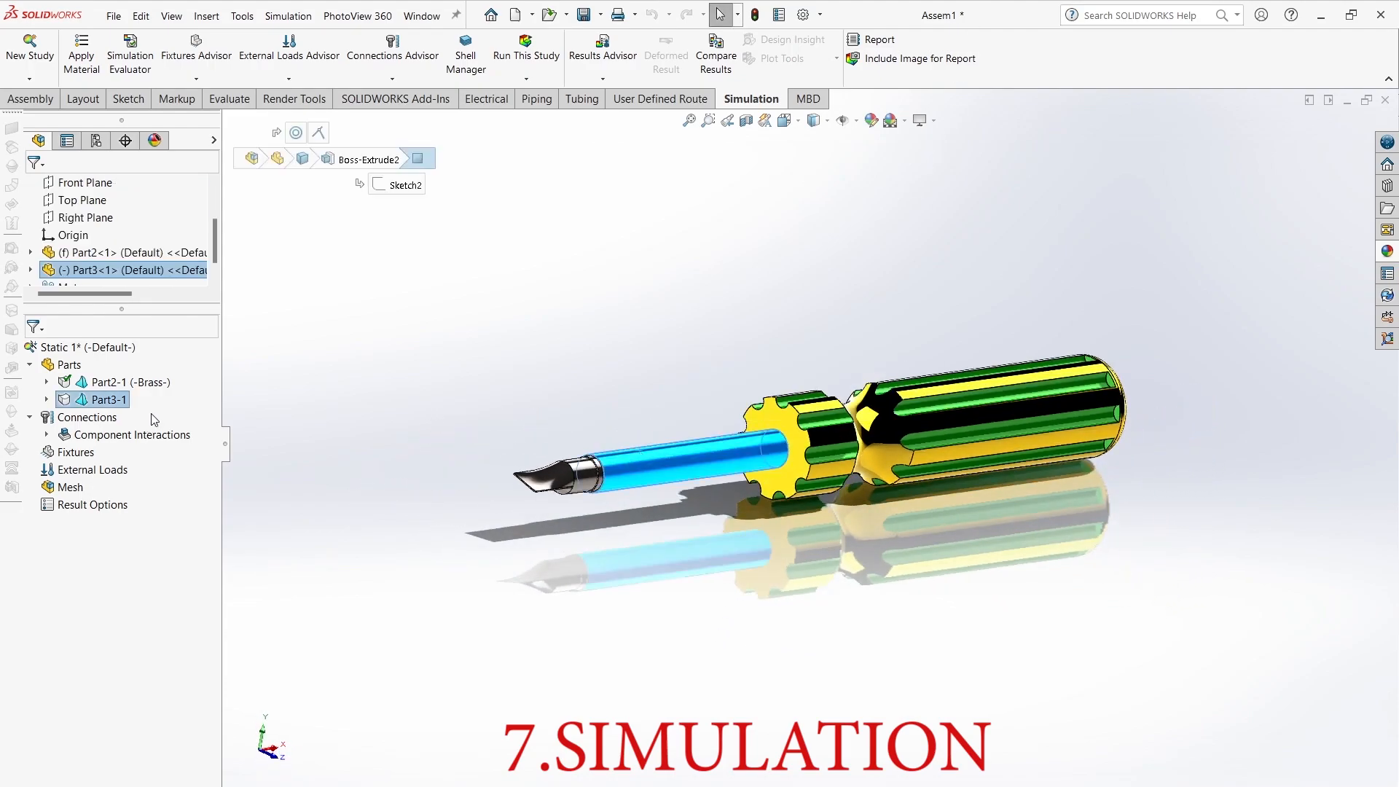
left_click(46, 400)
left_click(47, 400)
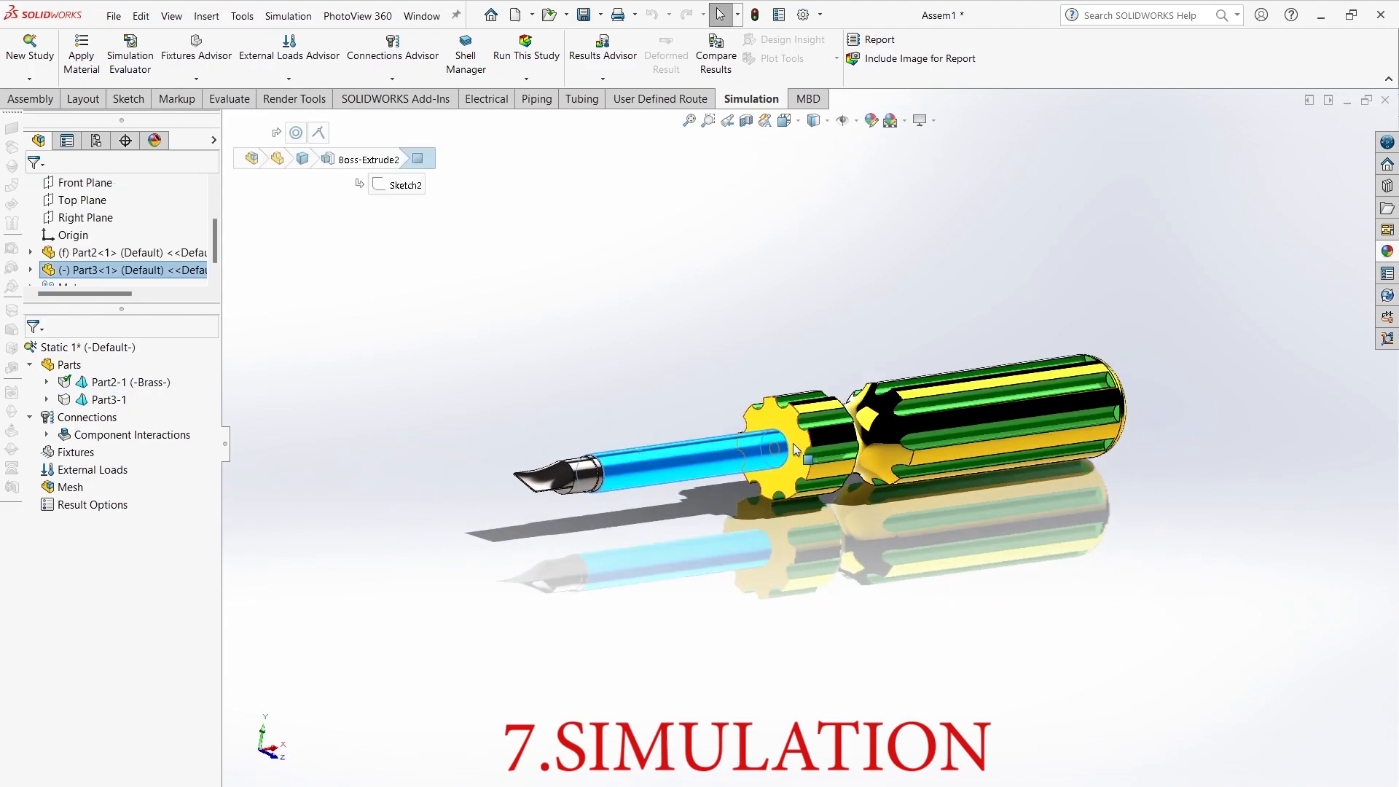
left_click(642, 561)
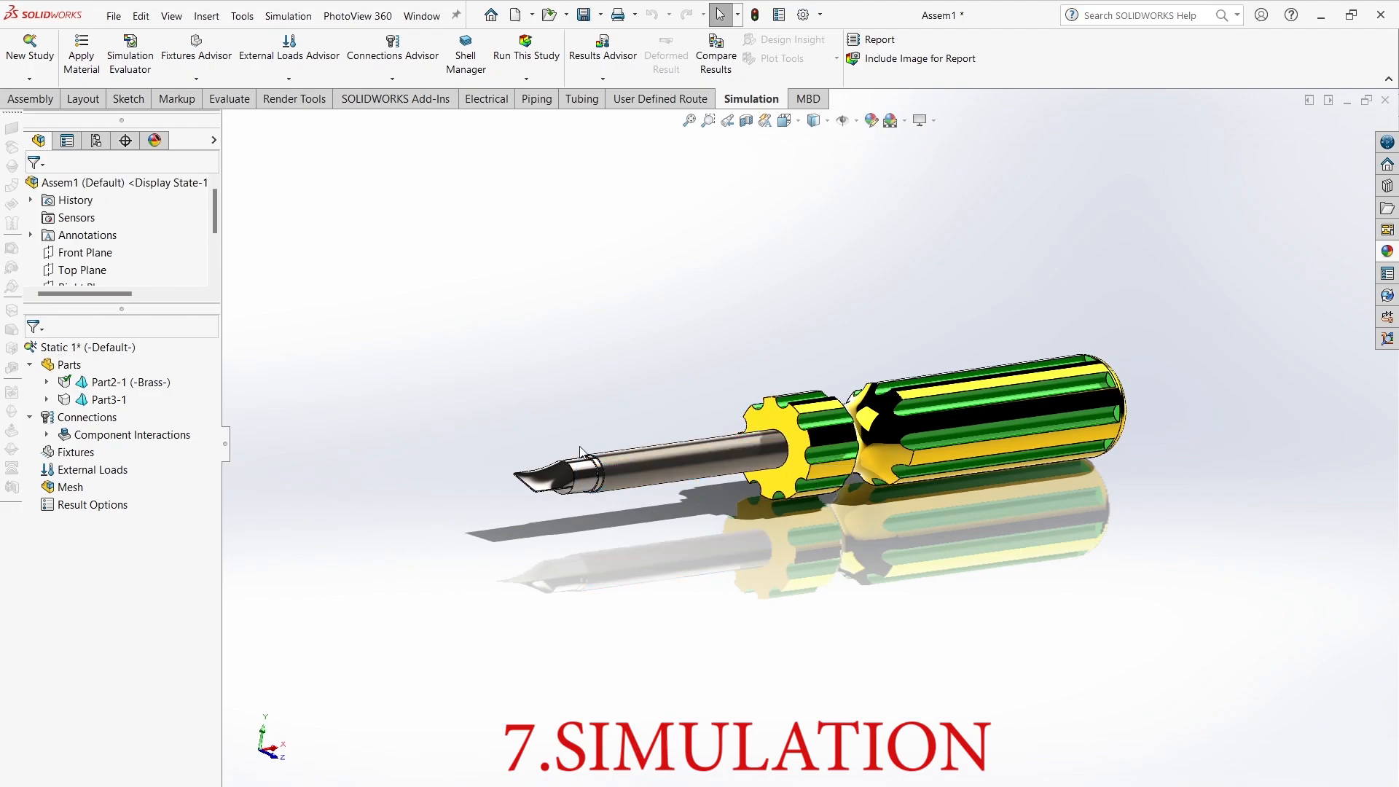
left_click(47, 400)
right_click(107, 400)
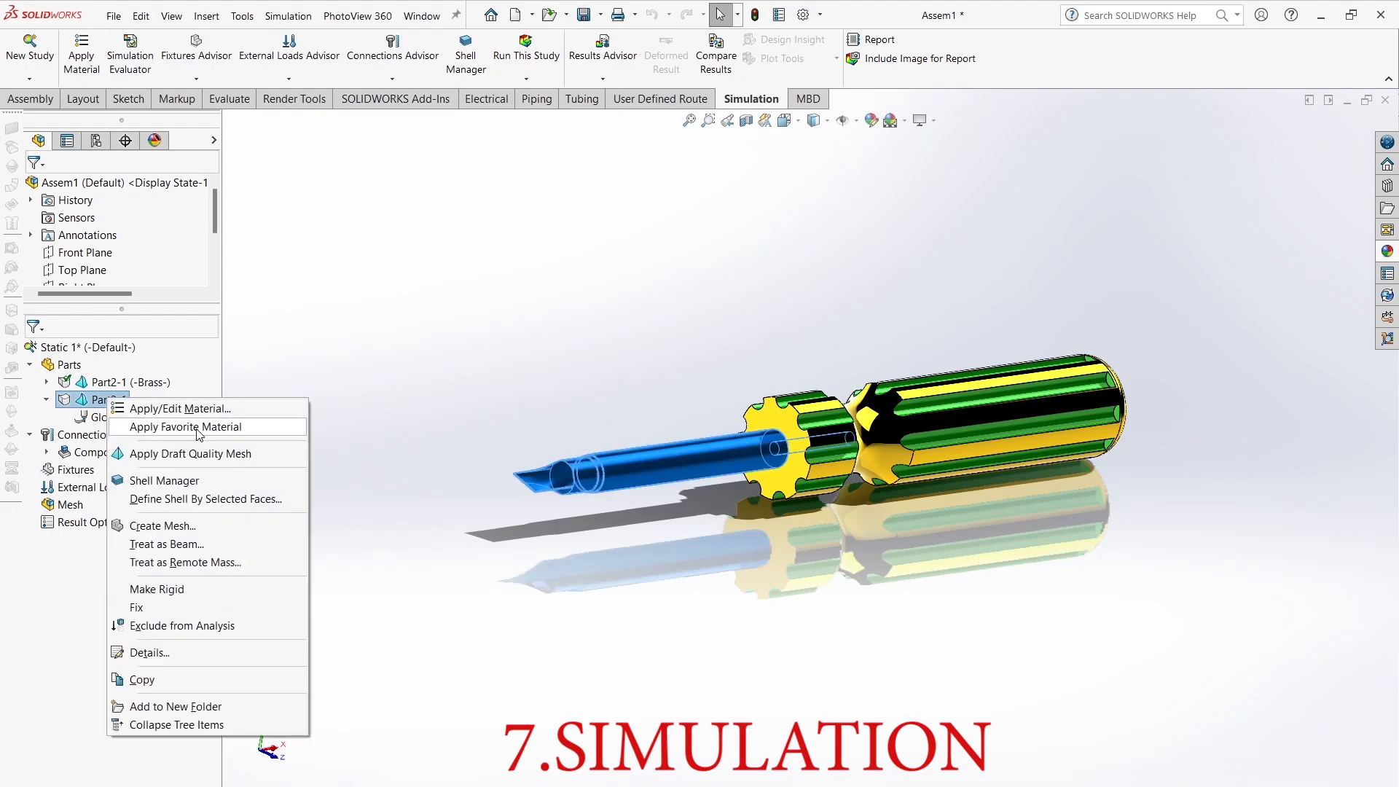
mouse_move(218, 426)
left_click(371, 426)
middle_click_drag(484, 506, 503, 620)
Step: Assign the favorite material Cast Alloy Steel to the shaft, Part3-1, and expand the handle's entry in the study
right_click(154, 397)
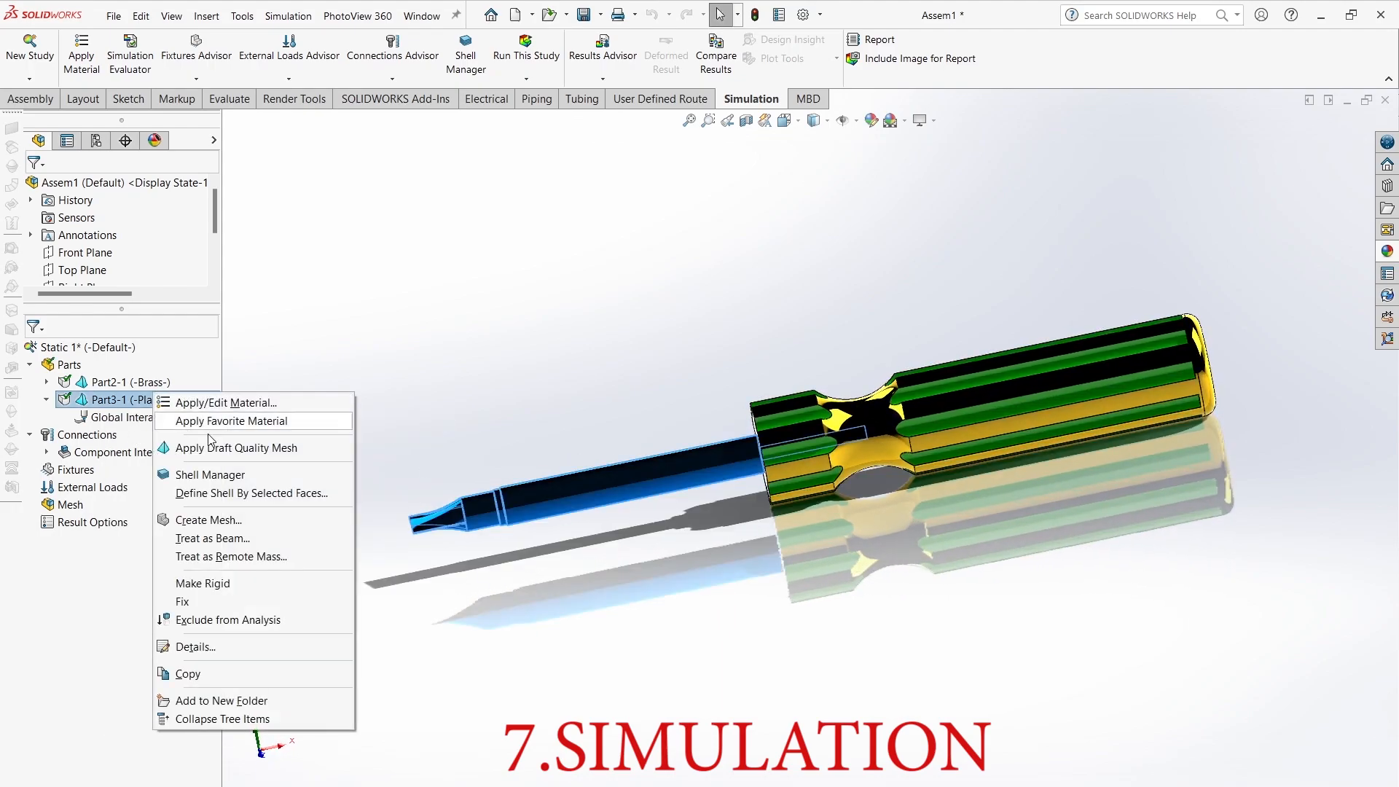
mouse_move(315, 429)
left_click(408, 440)
middle_click_drag(565, 591, 579, 506)
left_click(47, 399)
left_click(46, 382)
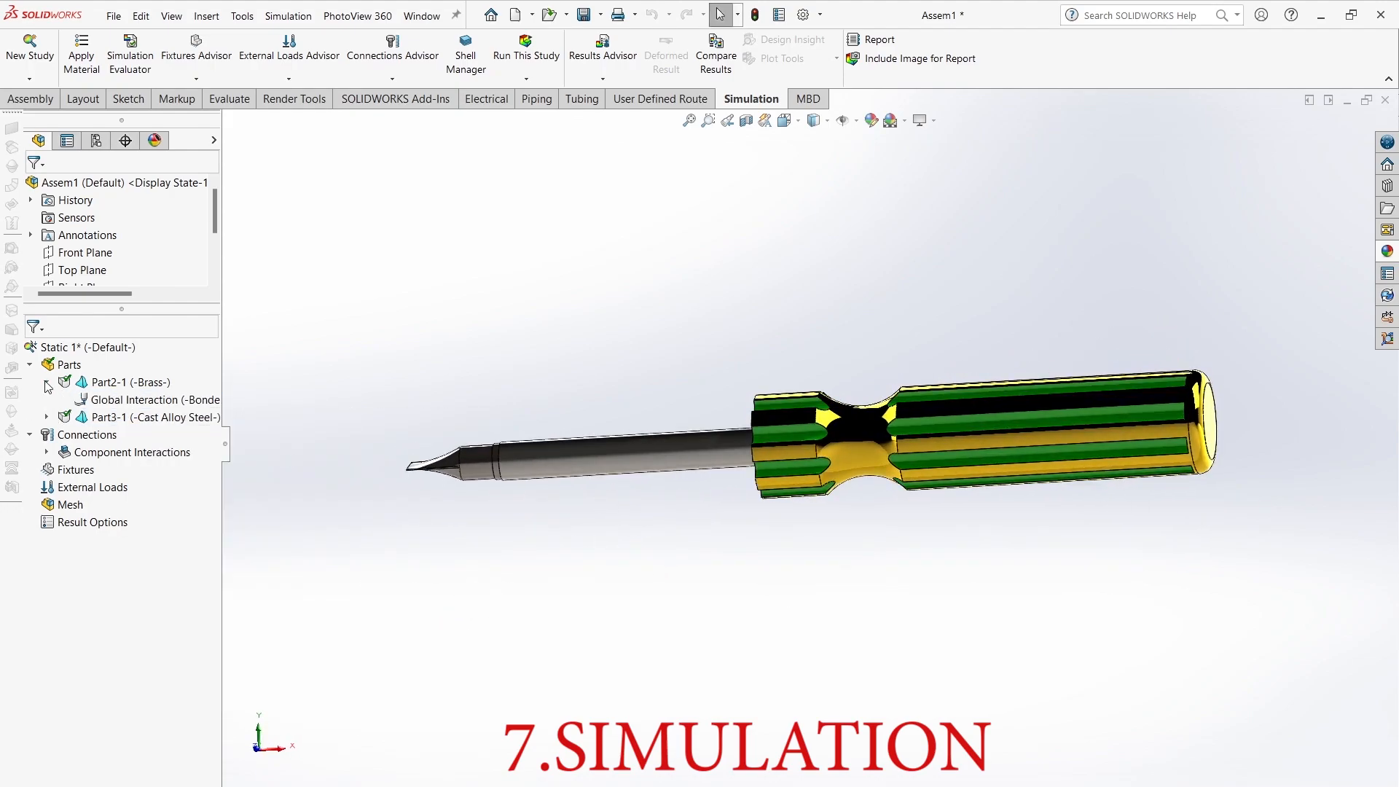
Step: Add a fixed geometry fixture to five faces of the handle, Part2-1: its front end face, collar faces and the neck
left_click(47, 382)
left_click(29, 365)
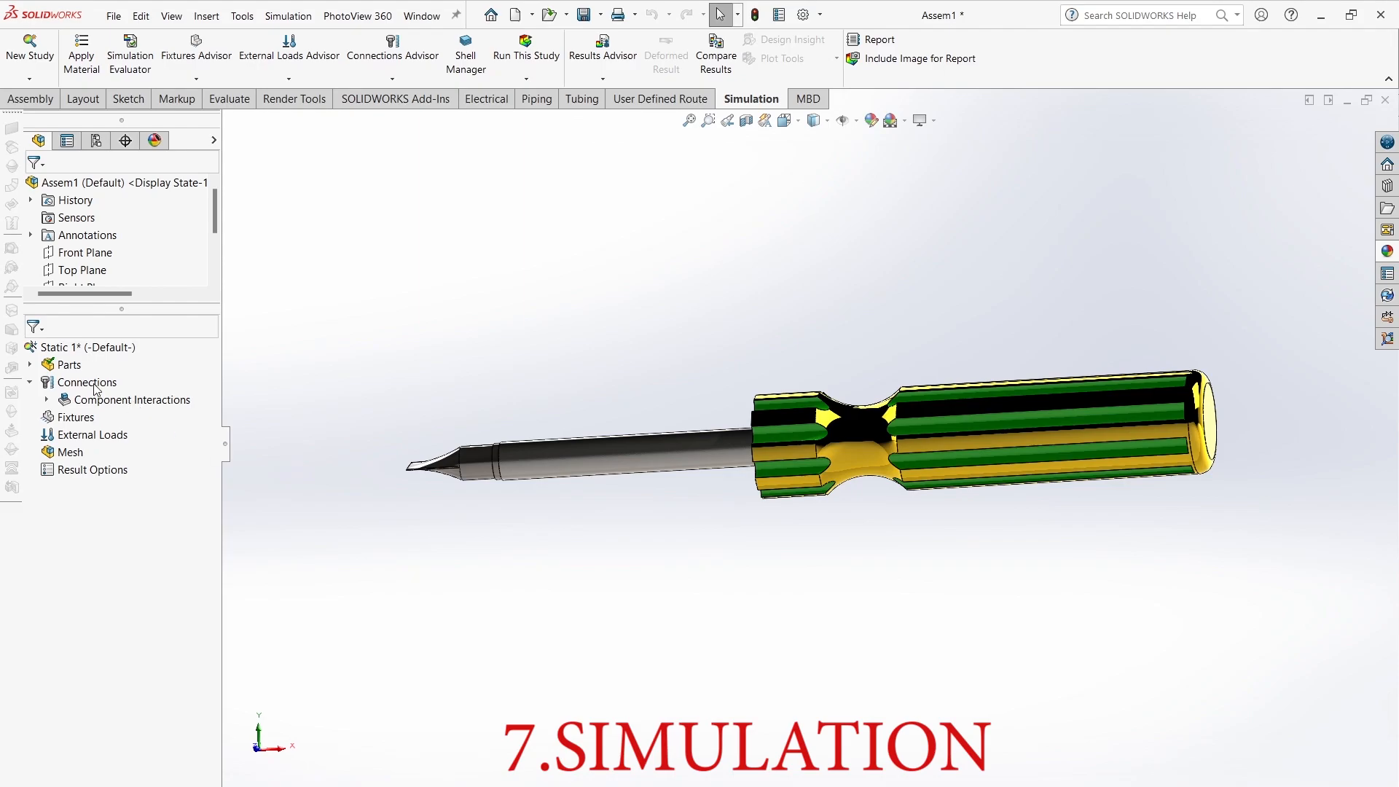
left_click(785, 120)
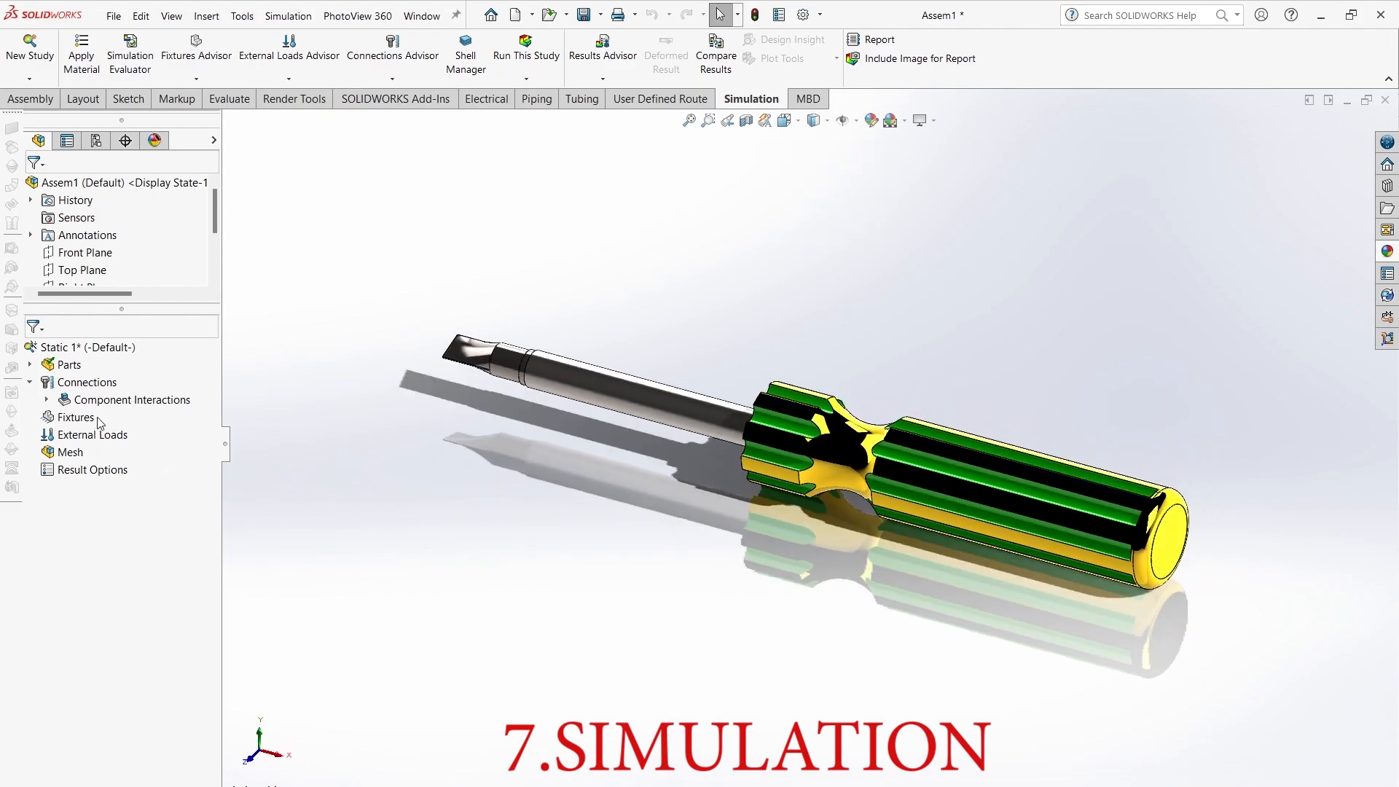
right_click(53, 418)
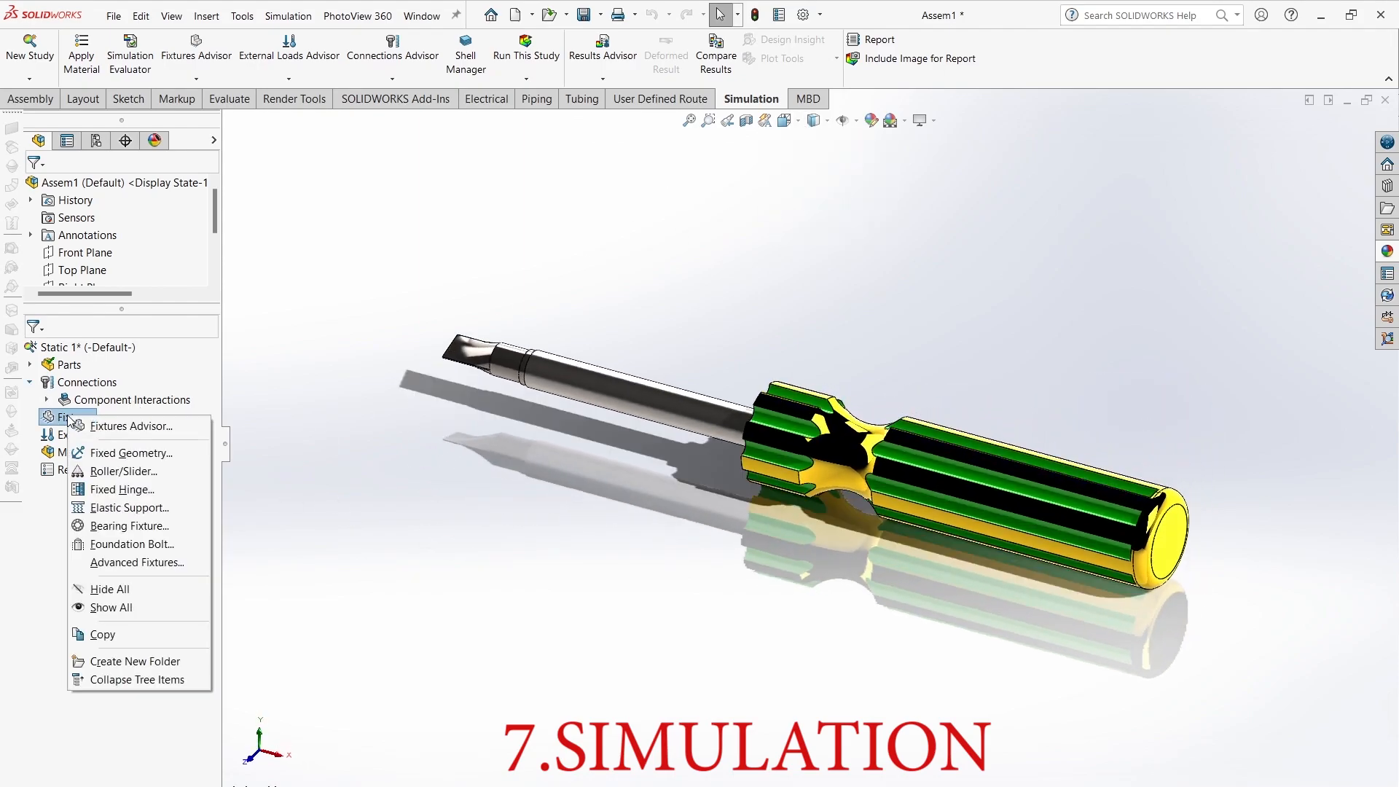
left_click(109, 453)
middle_click_drag(988, 594, 929, 634)
scroll(840, 441, "down", 6)
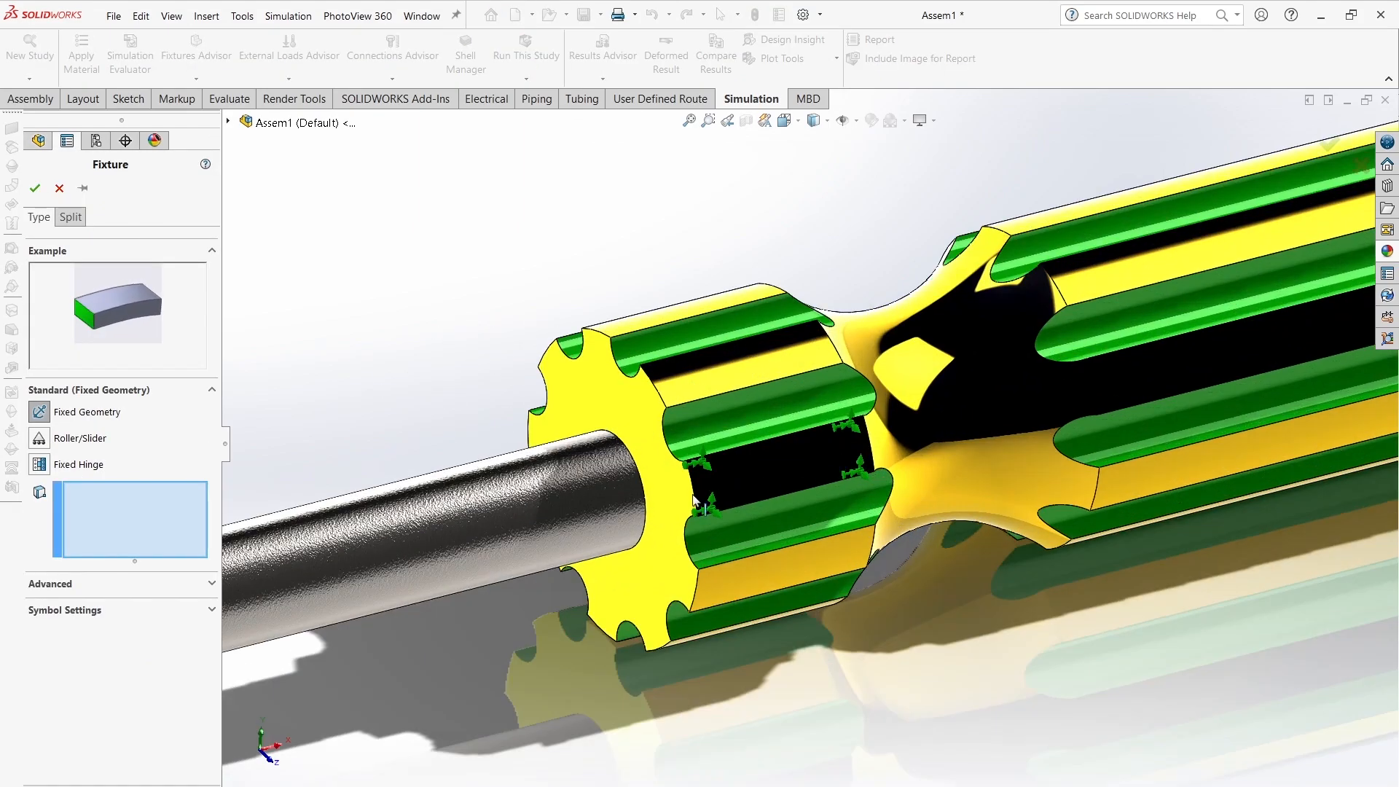
left_click(659, 442)
left_click(722, 382)
left_click(674, 335)
left_click(763, 408)
left_click(930, 398)
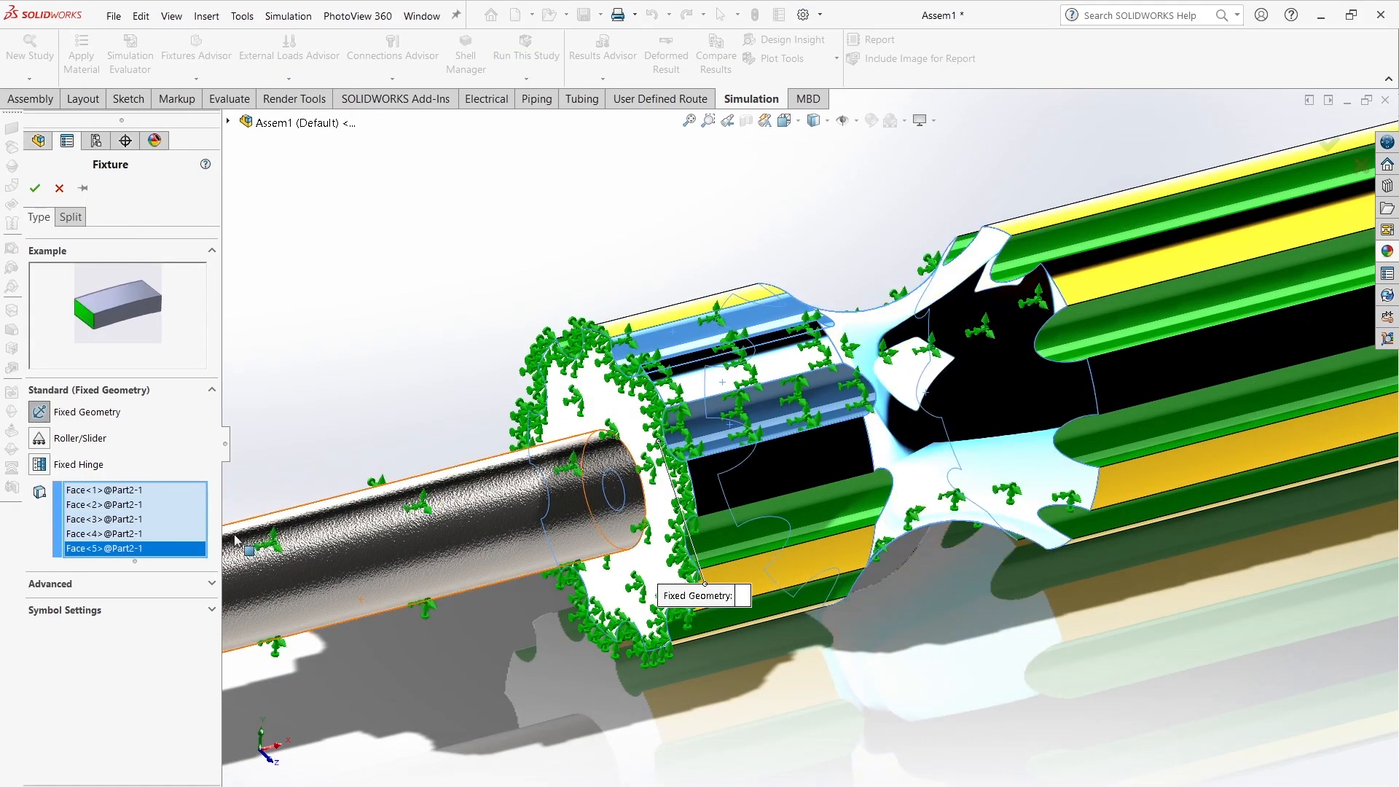
left_click(35, 188)
Step: Hide the symbols of the fixed geometry fixture and fit the whole screwdriver in the view
right_click(93, 437)
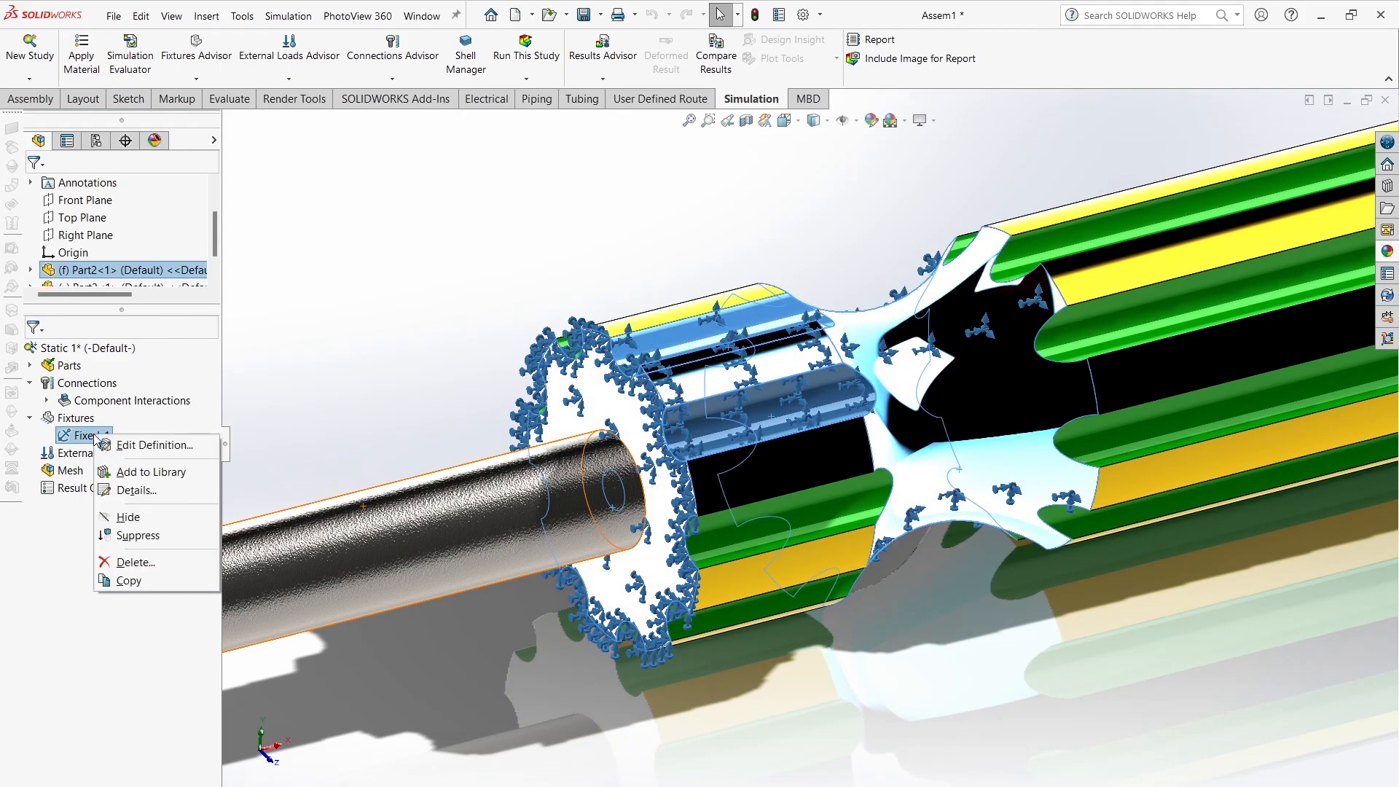
left_click(150, 517)
key("f")
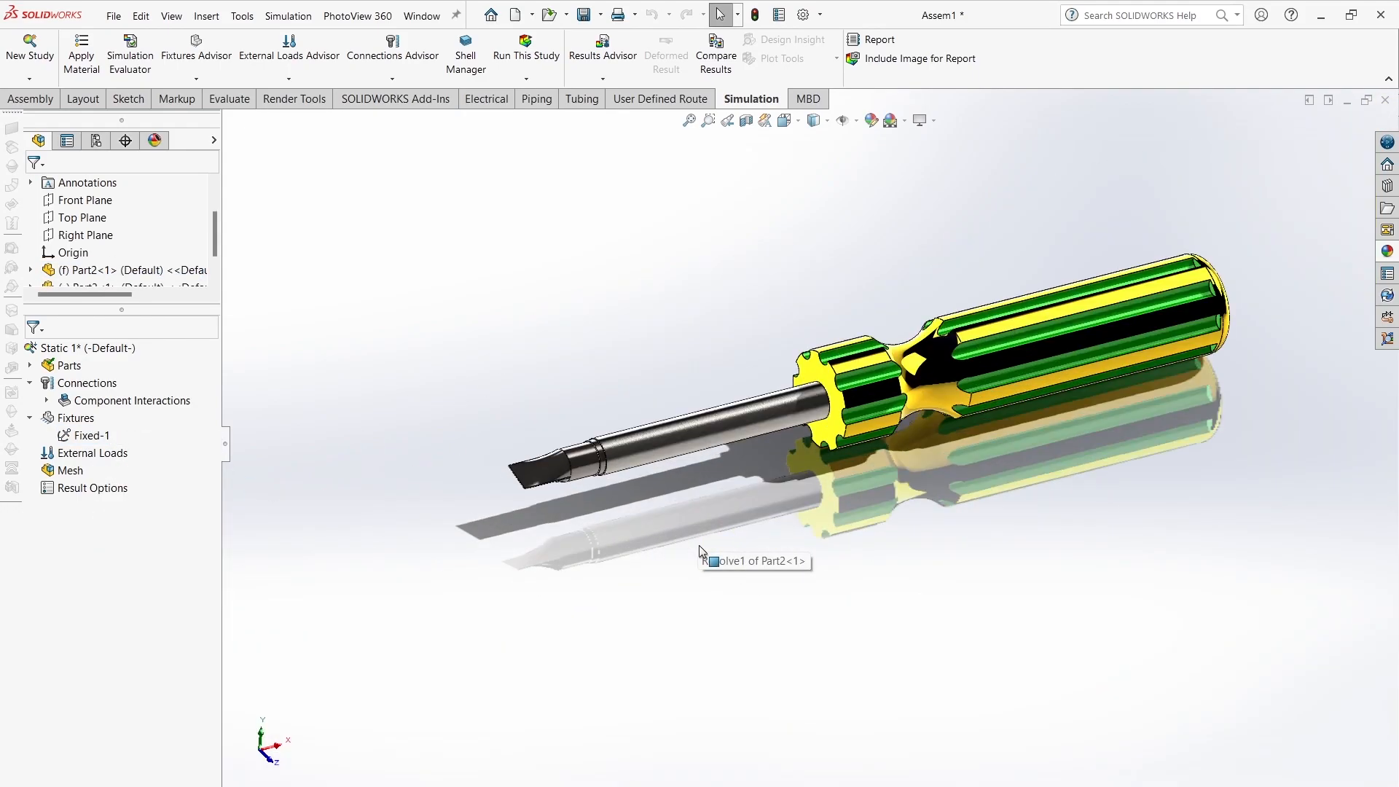
Step: Start a force load with a selected direction and use a lengthwise edge of the handle's collar as the direction reference
right_click(98, 453)
left_click(135, 109)
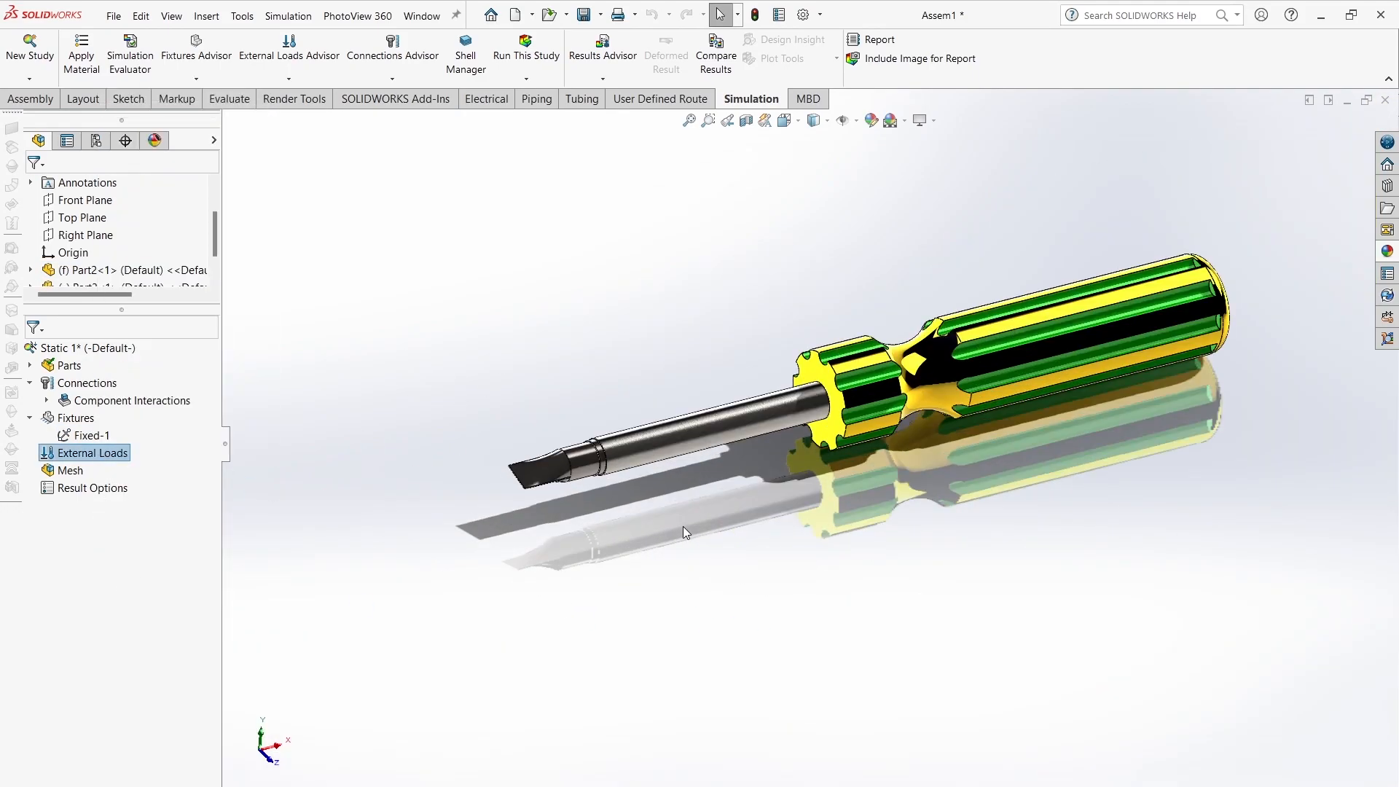
left_click(108, 435)
scroll(790, 430, "down", 5)
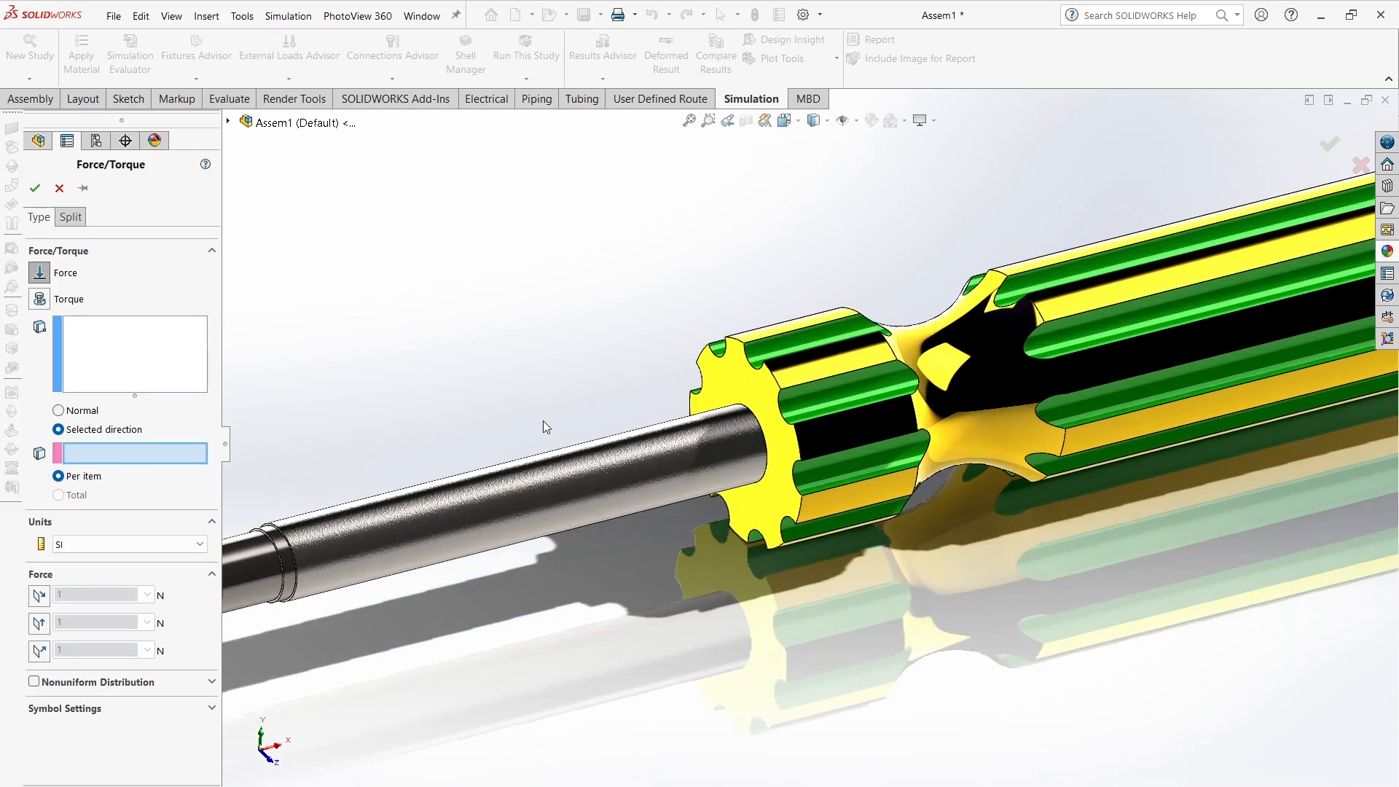
left_click(821, 377)
scroll(595, 533, "up", 5)
scroll(676, 479, "down", 5)
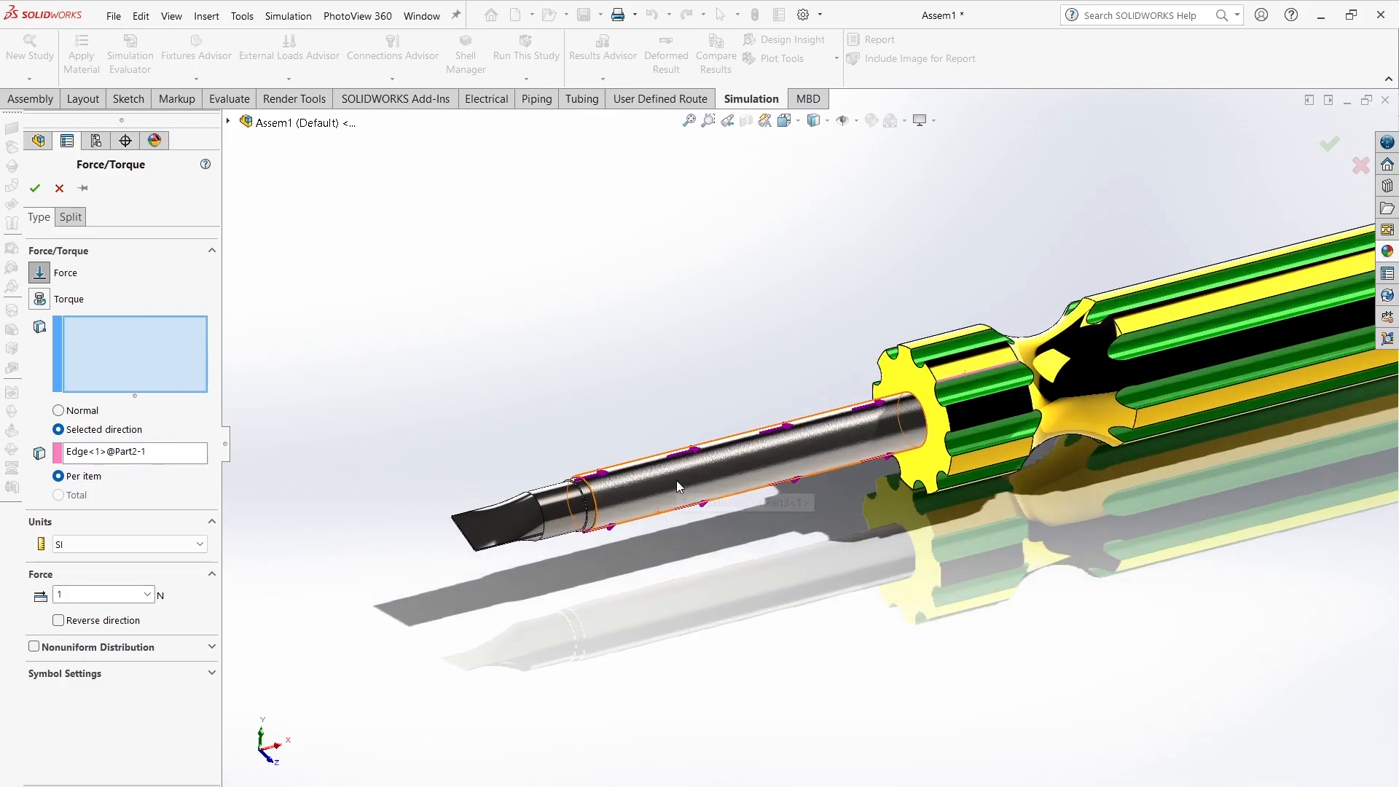
Step: Apply the 1 N per-item force to three faces of the shaft, Part3-1, with its direction reversed towards the handle
left_click(676, 479)
scroll(512, 508, "down", 5)
left_click(514, 513)
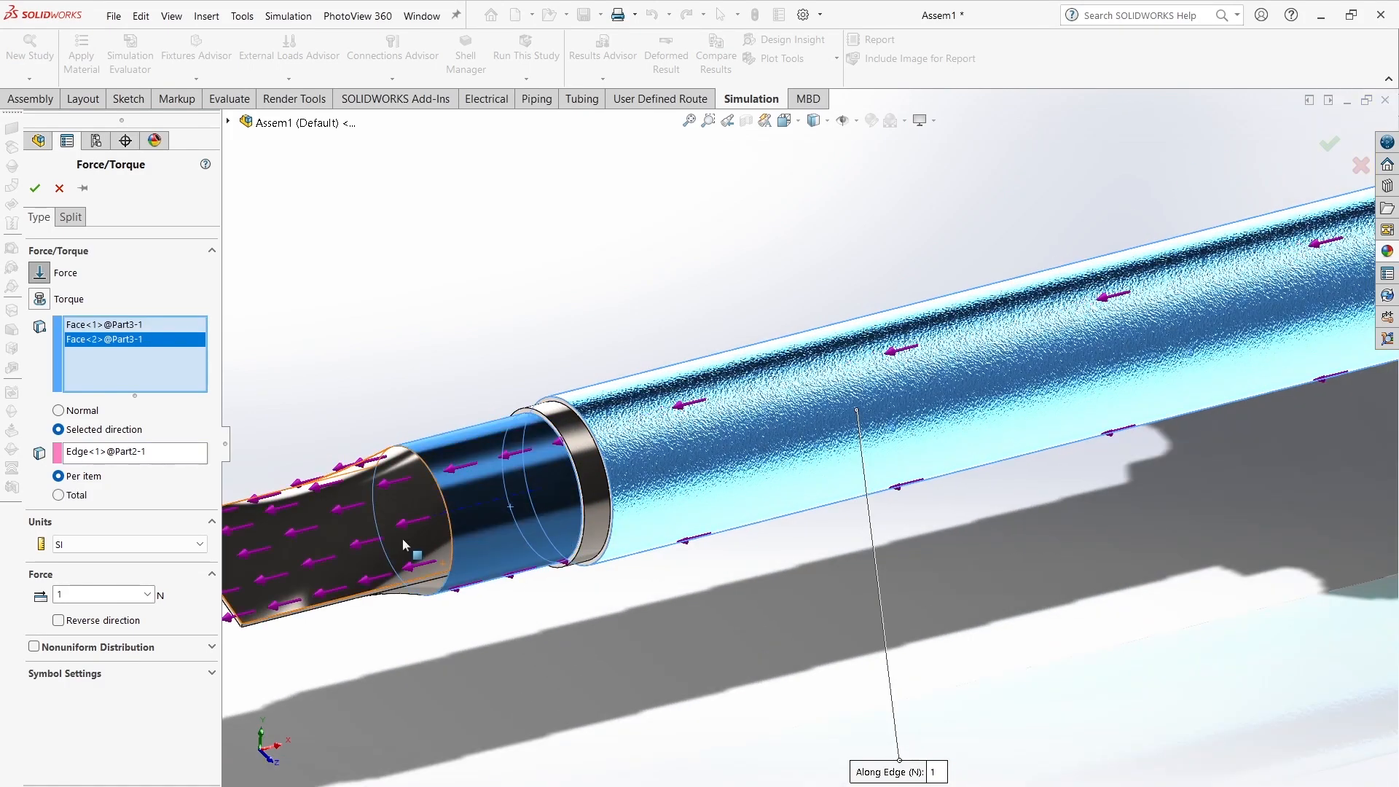
left_click(593, 475)
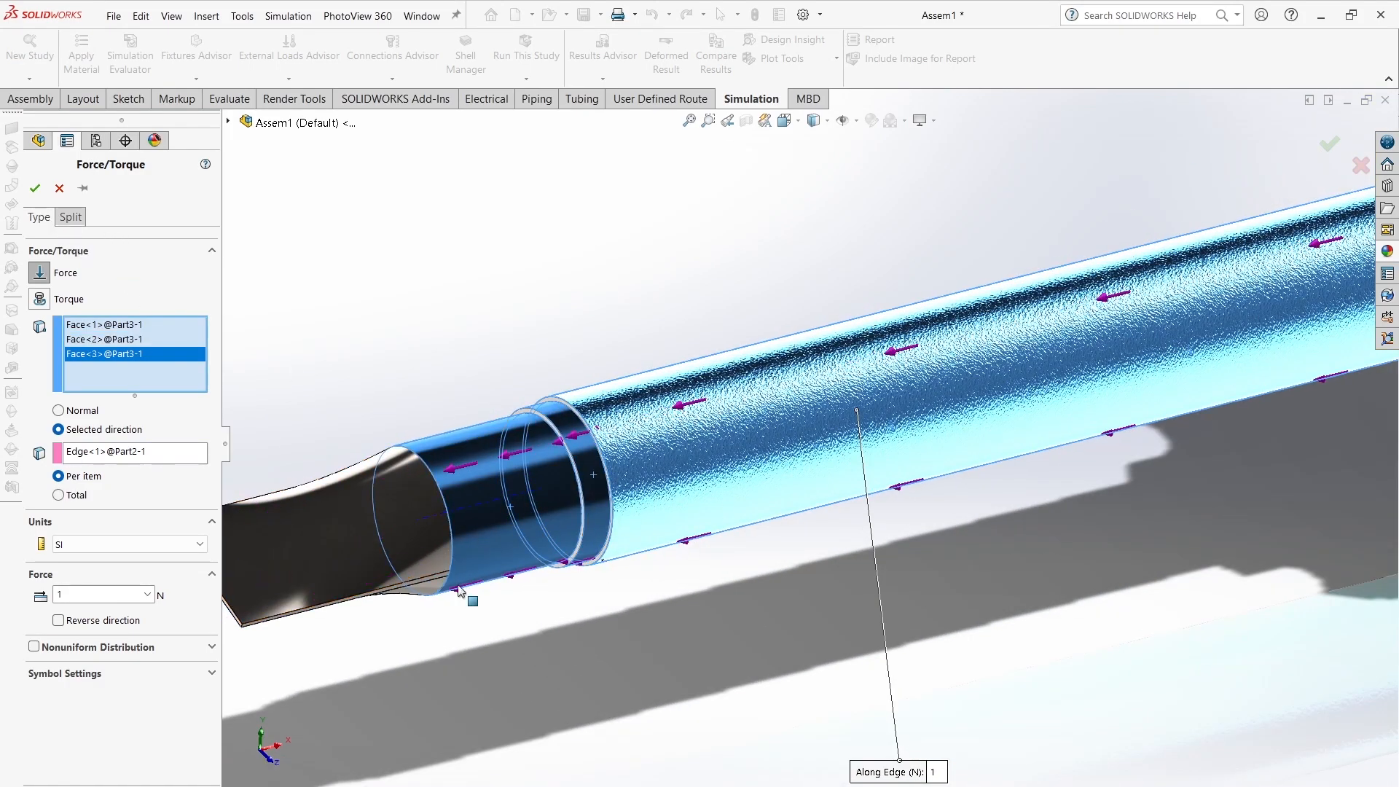
scroll(718, 427, "up", 3)
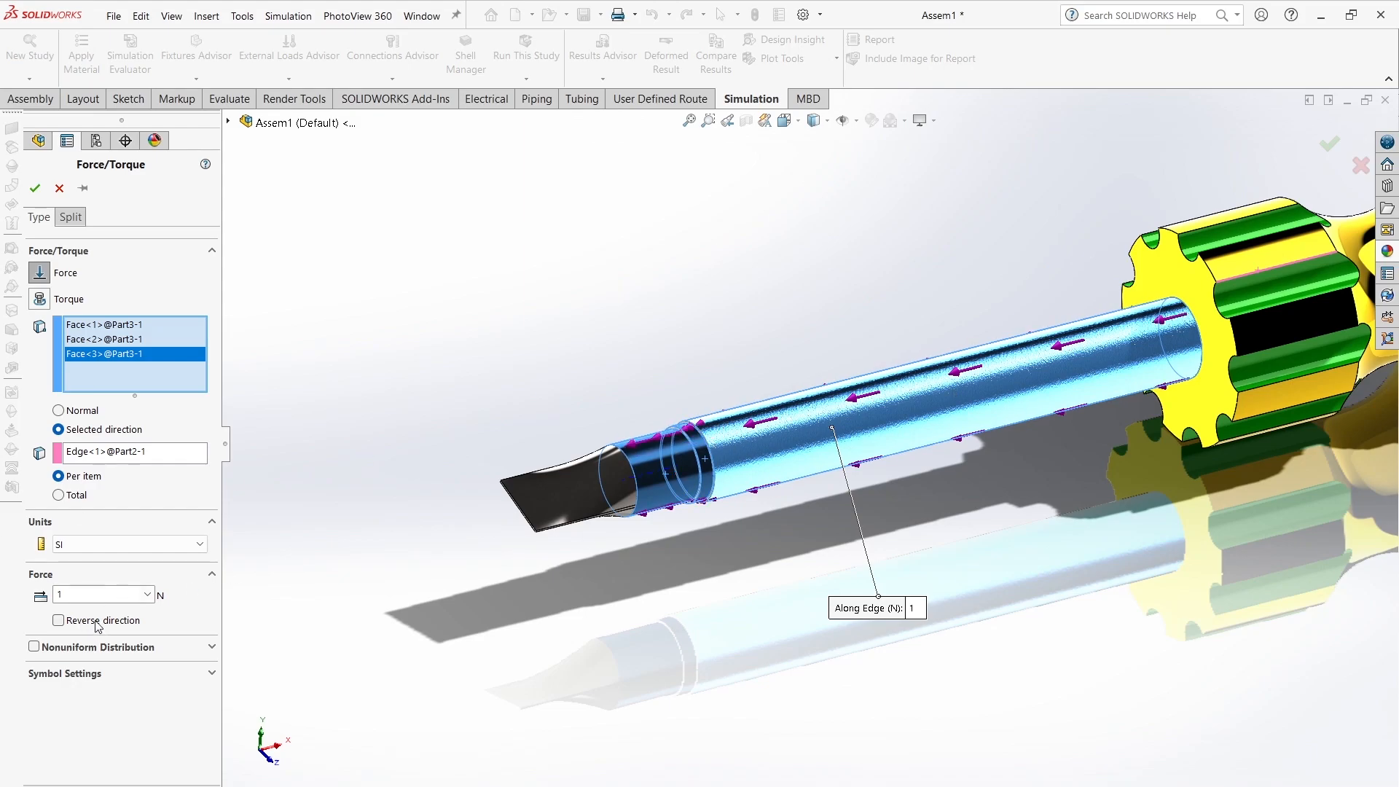
left_click(59, 621)
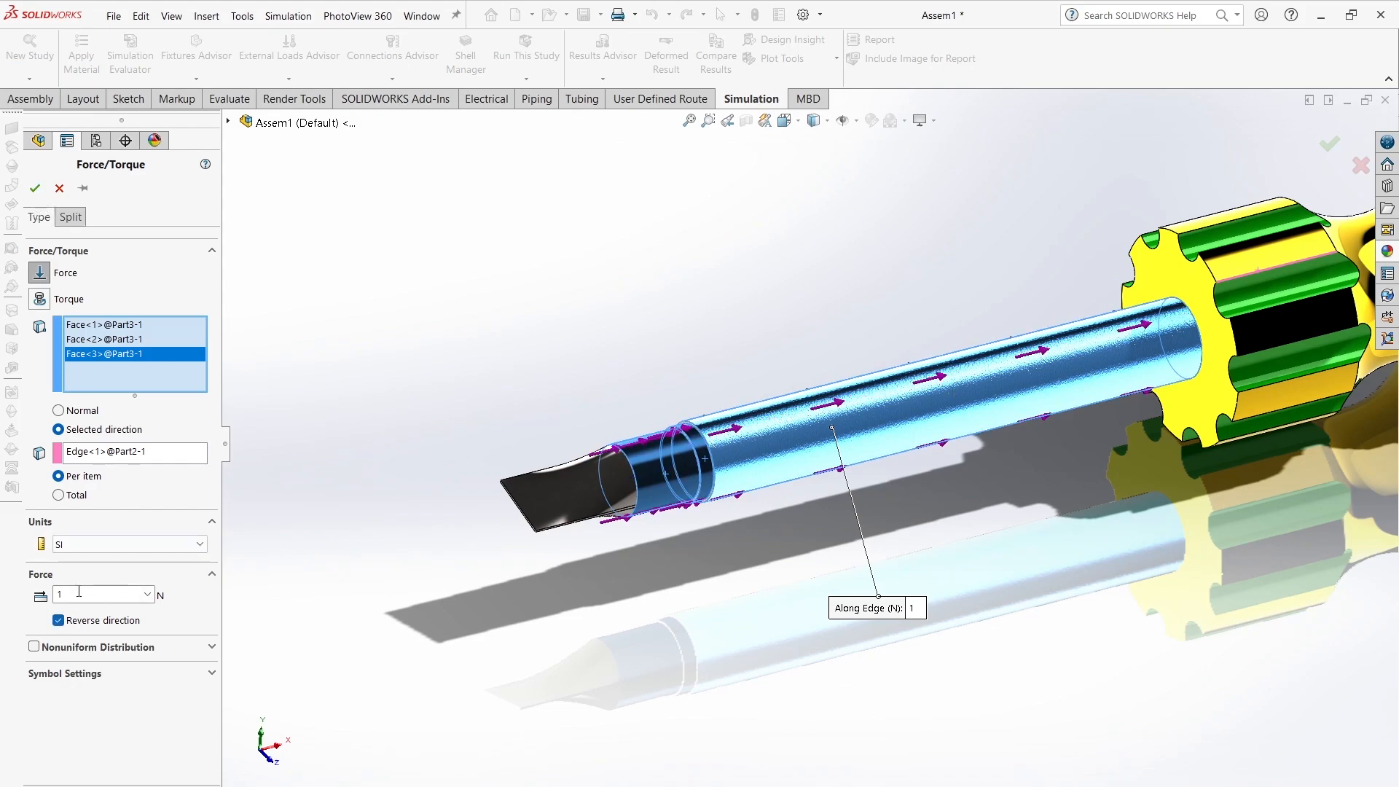
left_click(34, 188)
Step: Hide the symbols of the force load and set the model to the isometric view
scroll(864, 427, "up", 3)
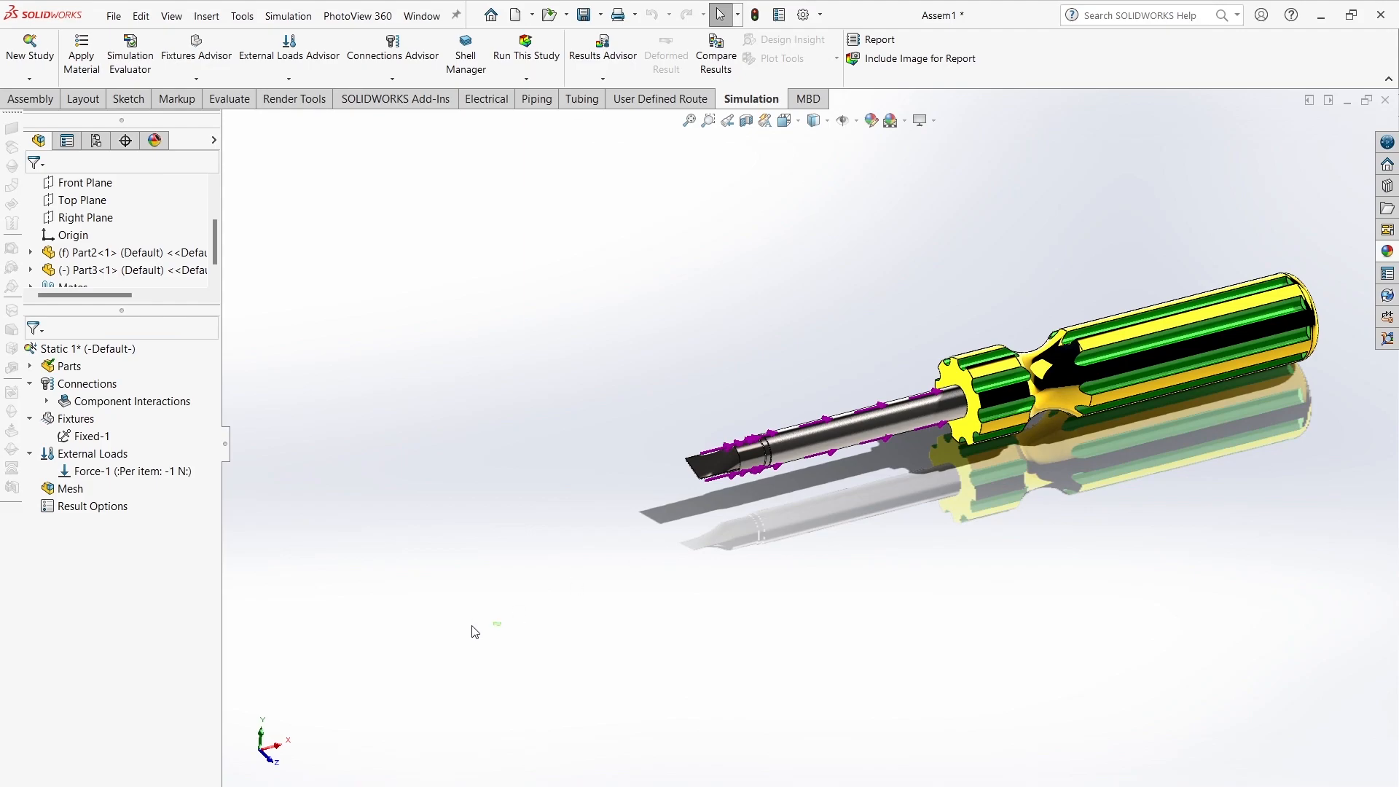
right_click(154, 477)
left_click(193, 550)
left_click(784, 120)
left_click(865, 163)
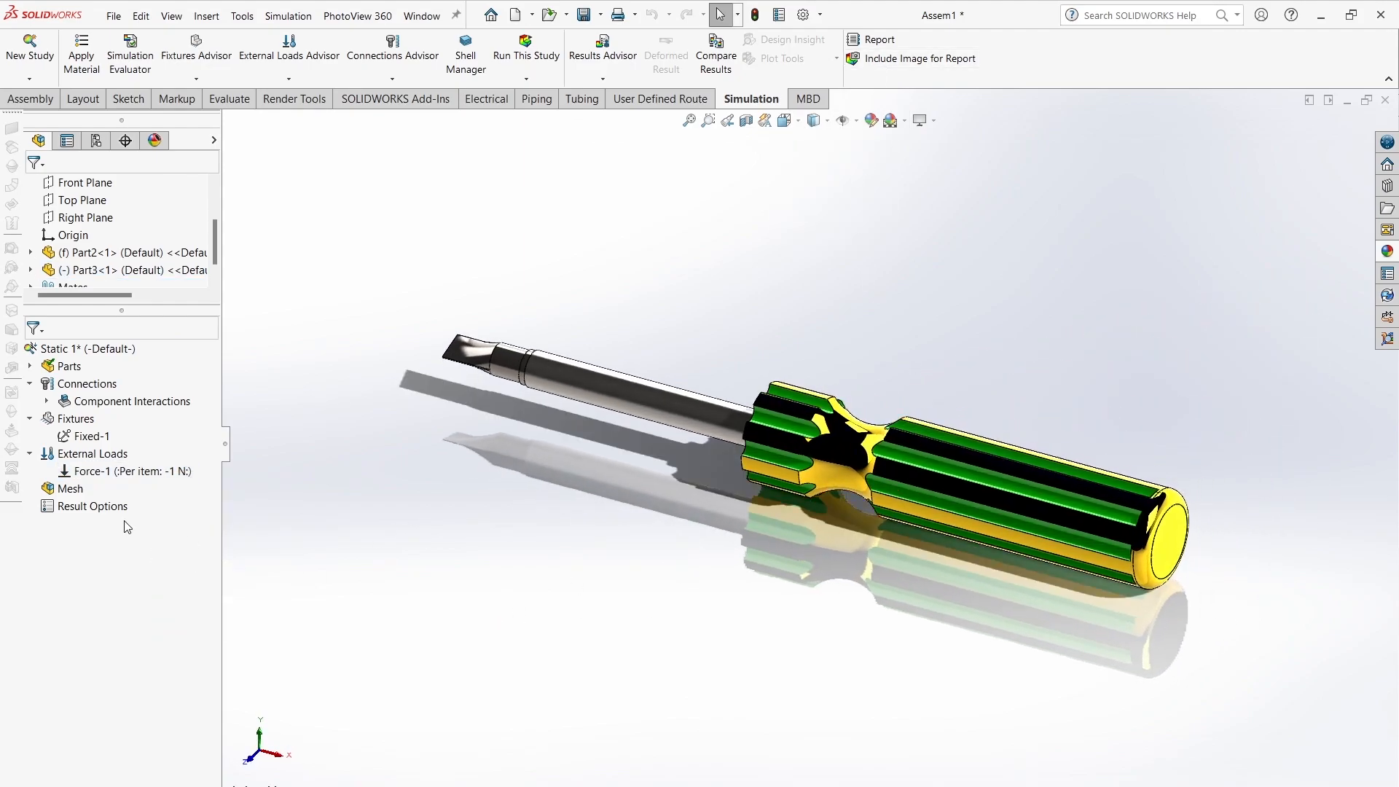
Step: Mesh the assembly at the default mid-range density and run the static study
right_click(84, 496)
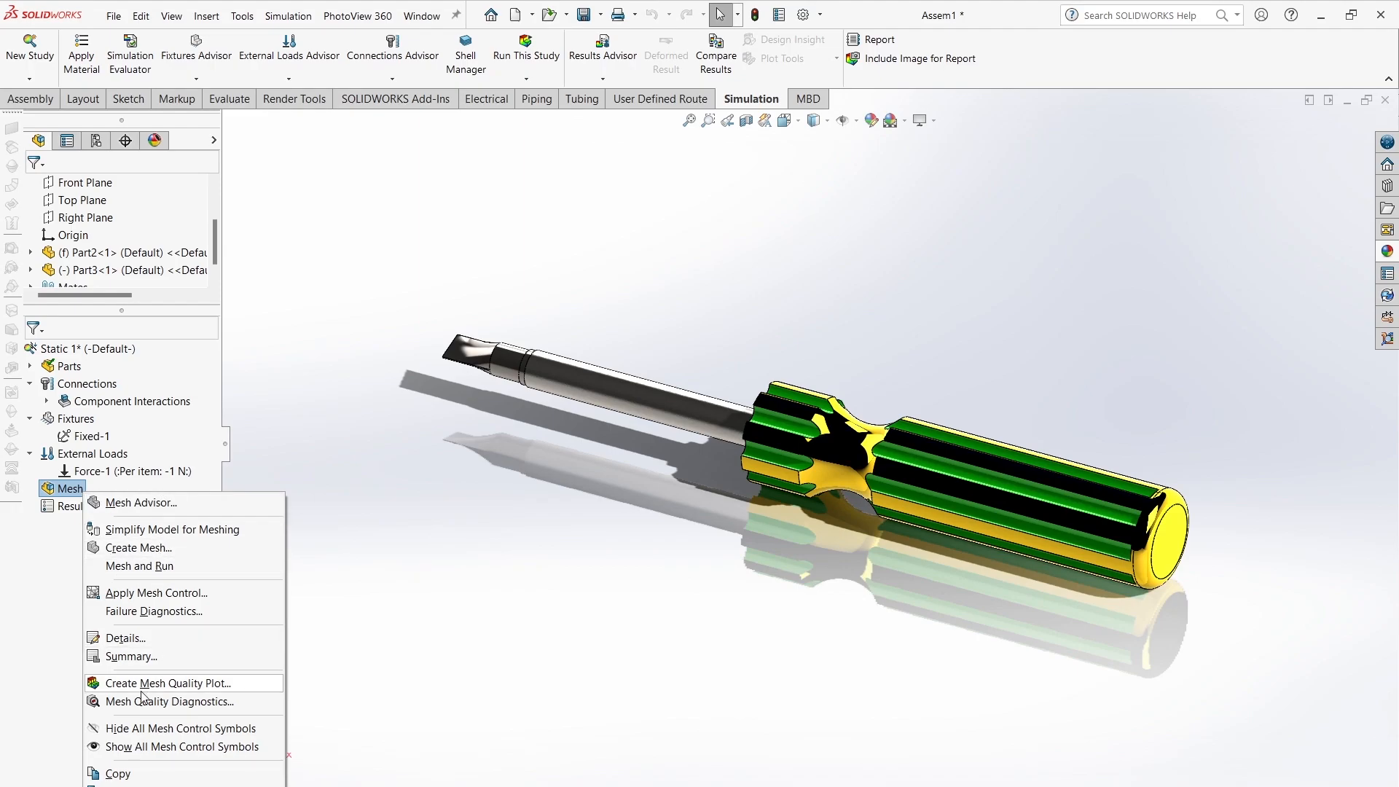
left_click(154, 549)
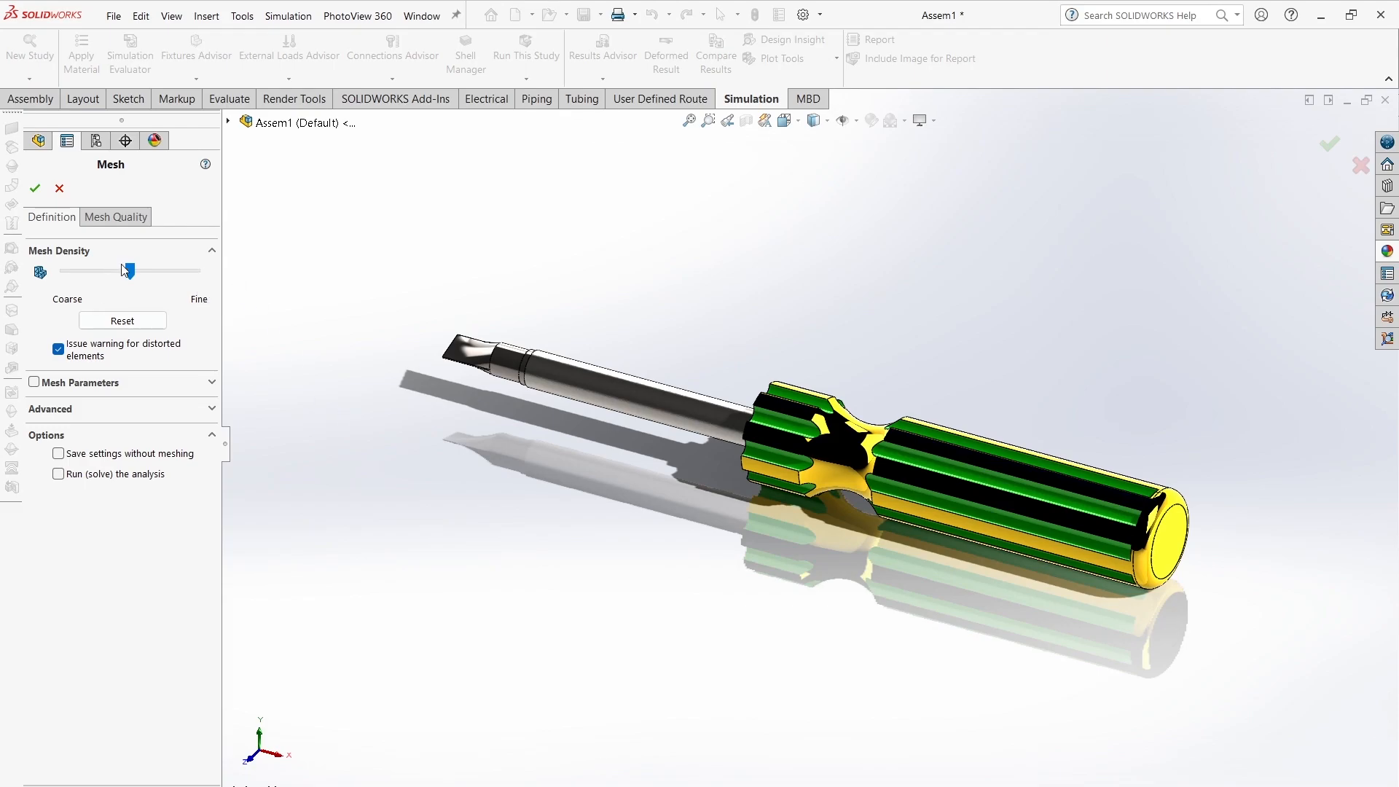
left_click(35, 189)
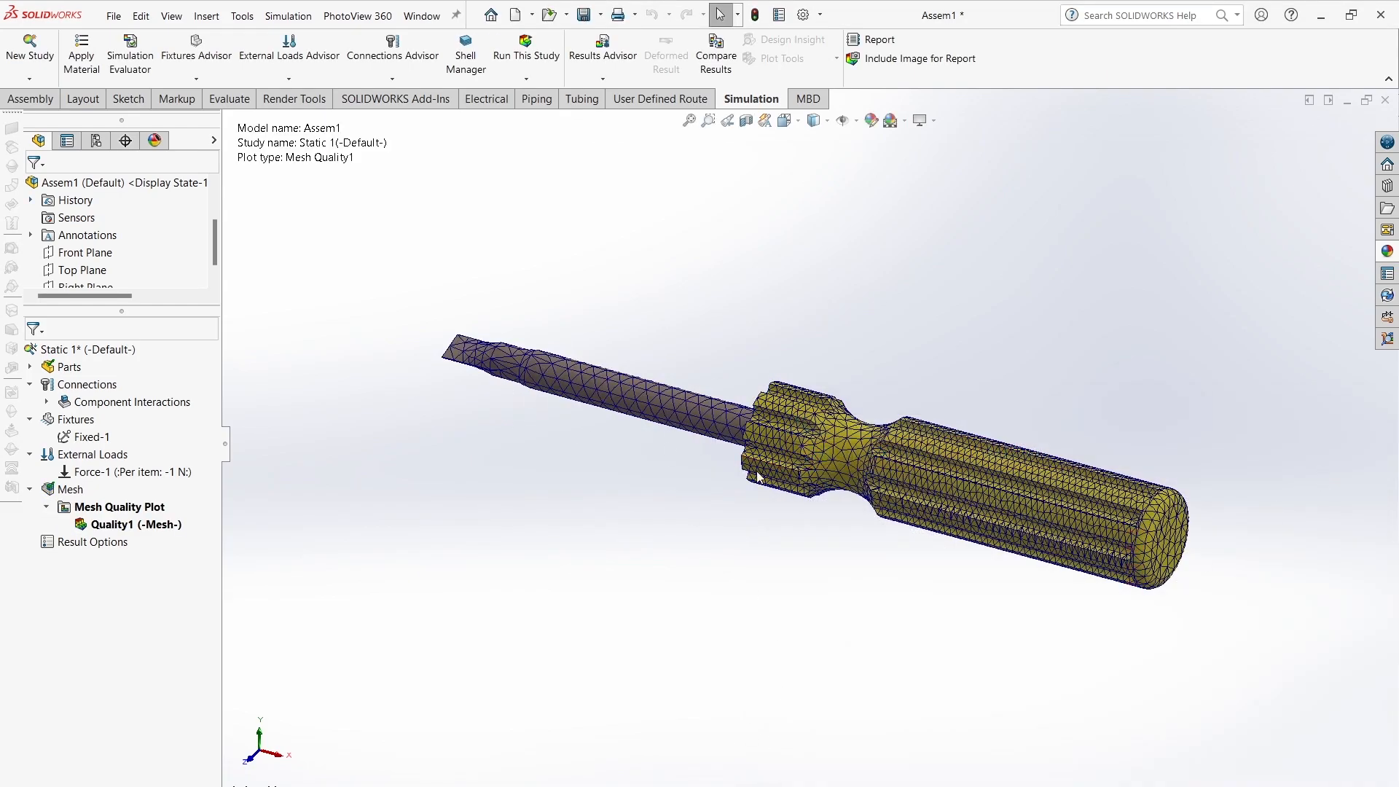
left_click(30, 490)
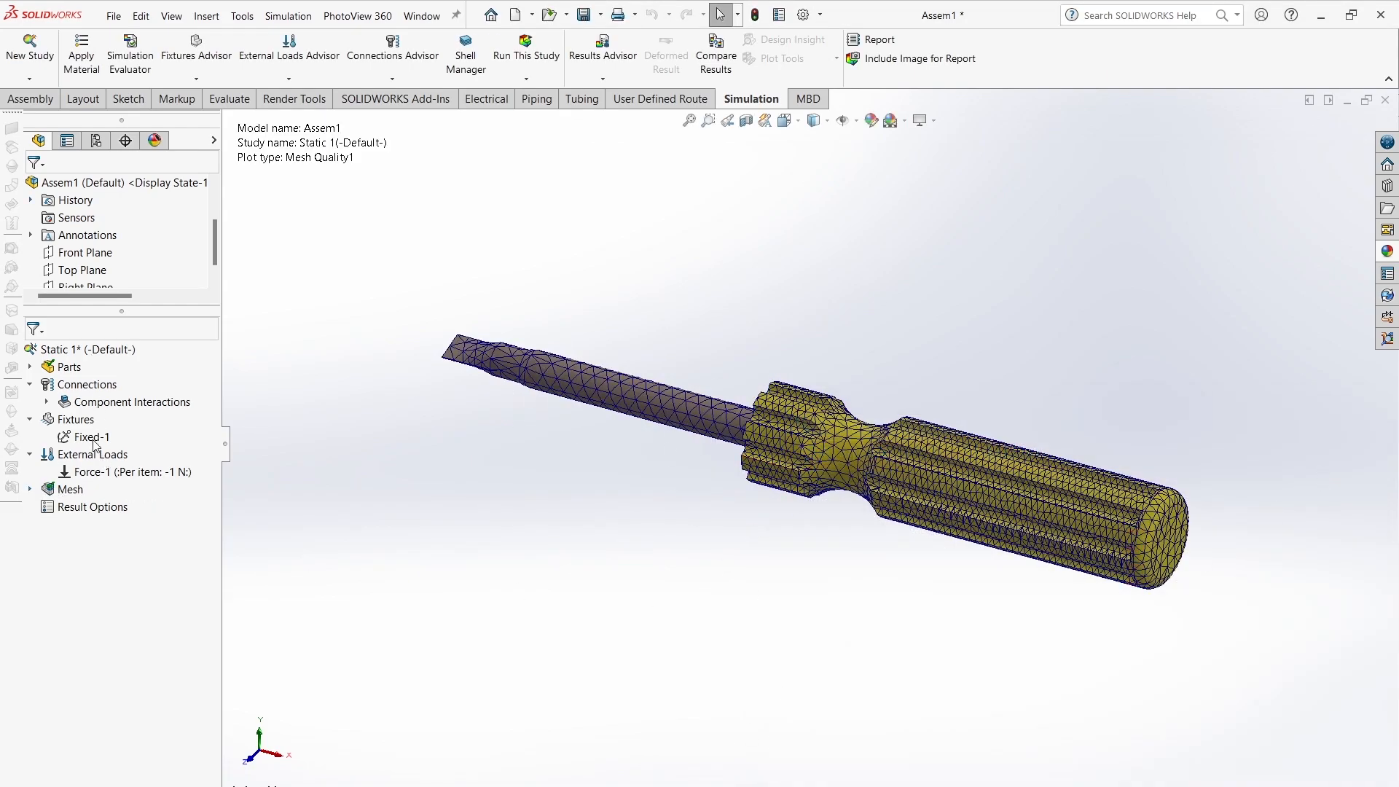
left_click(526, 50)
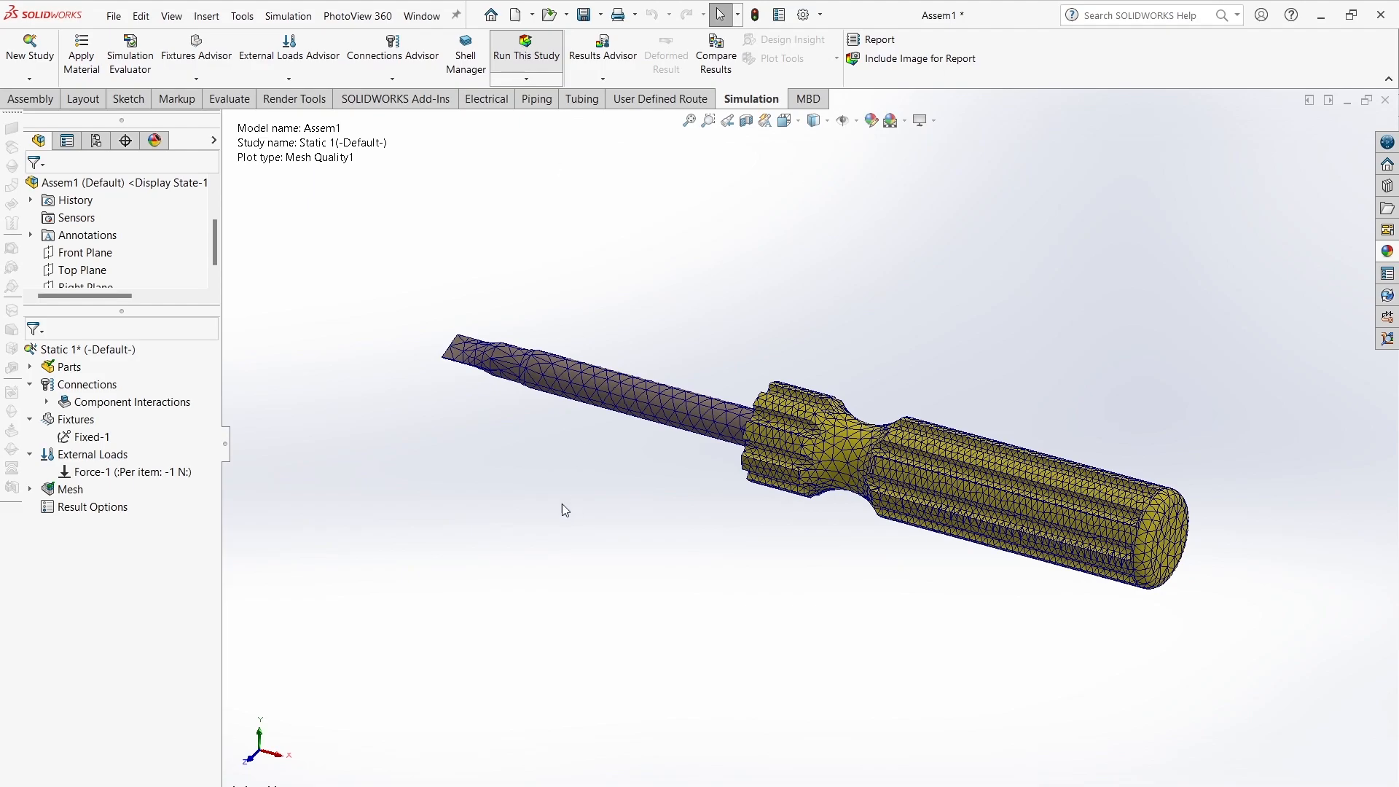
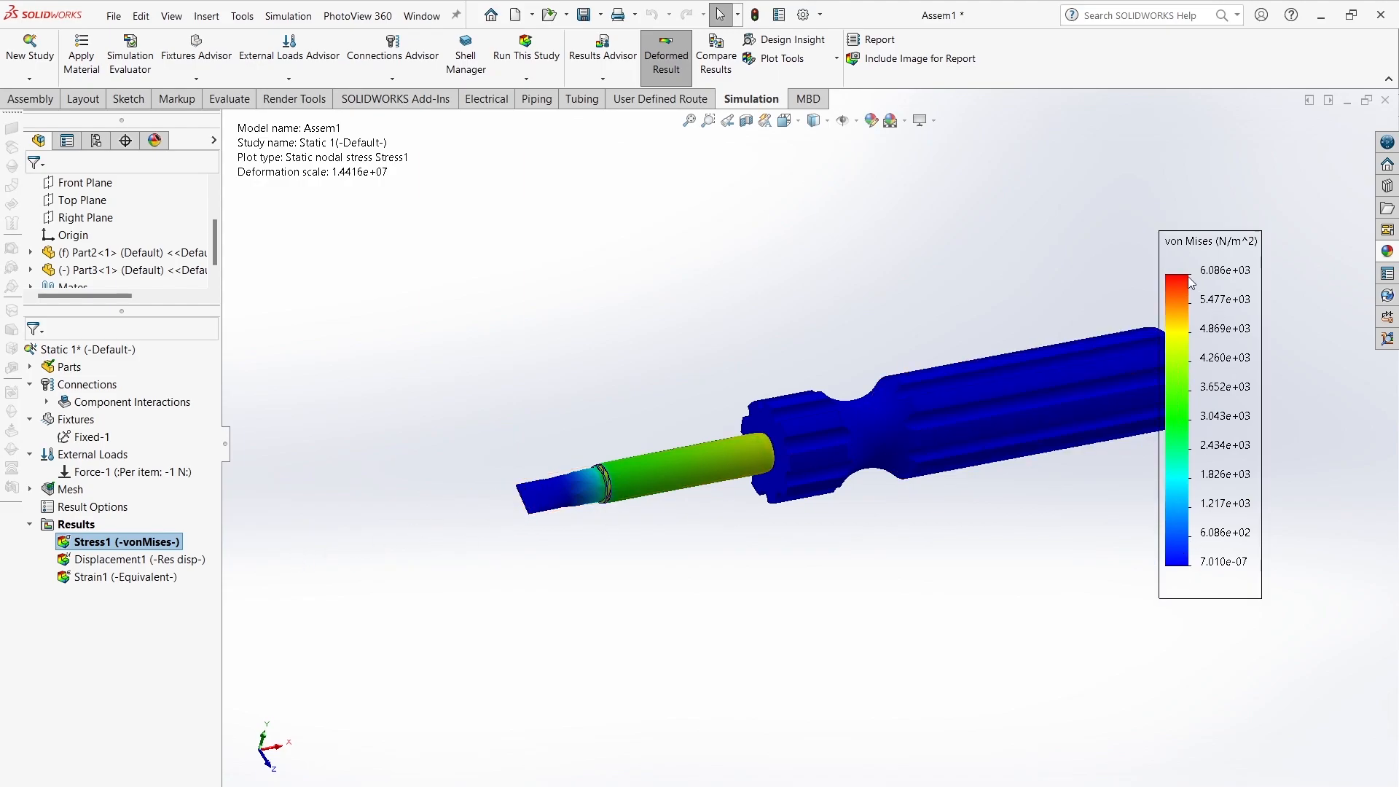
Step: Display the displacement and the equivalent strain result plots of the static study
double_click(146, 562)
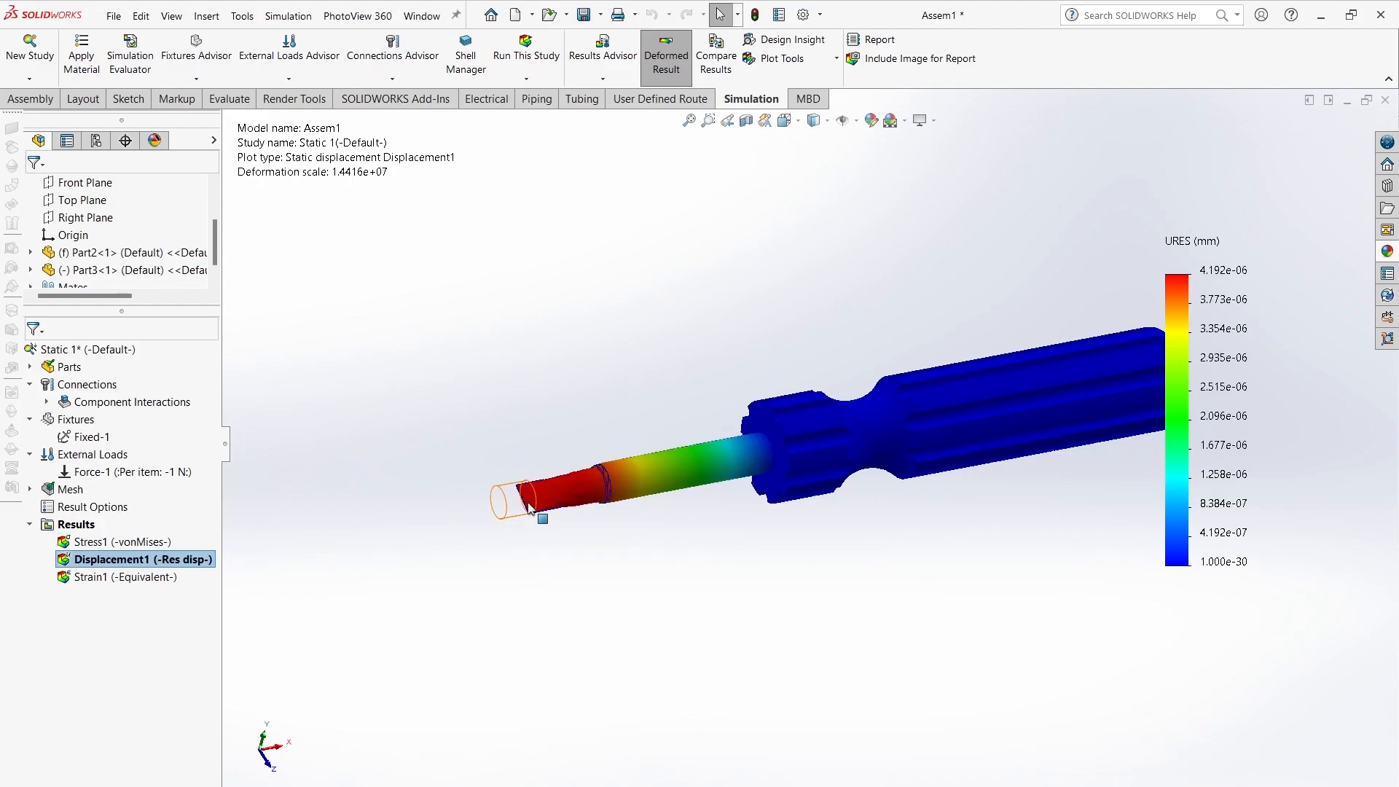
double_click(139, 579)
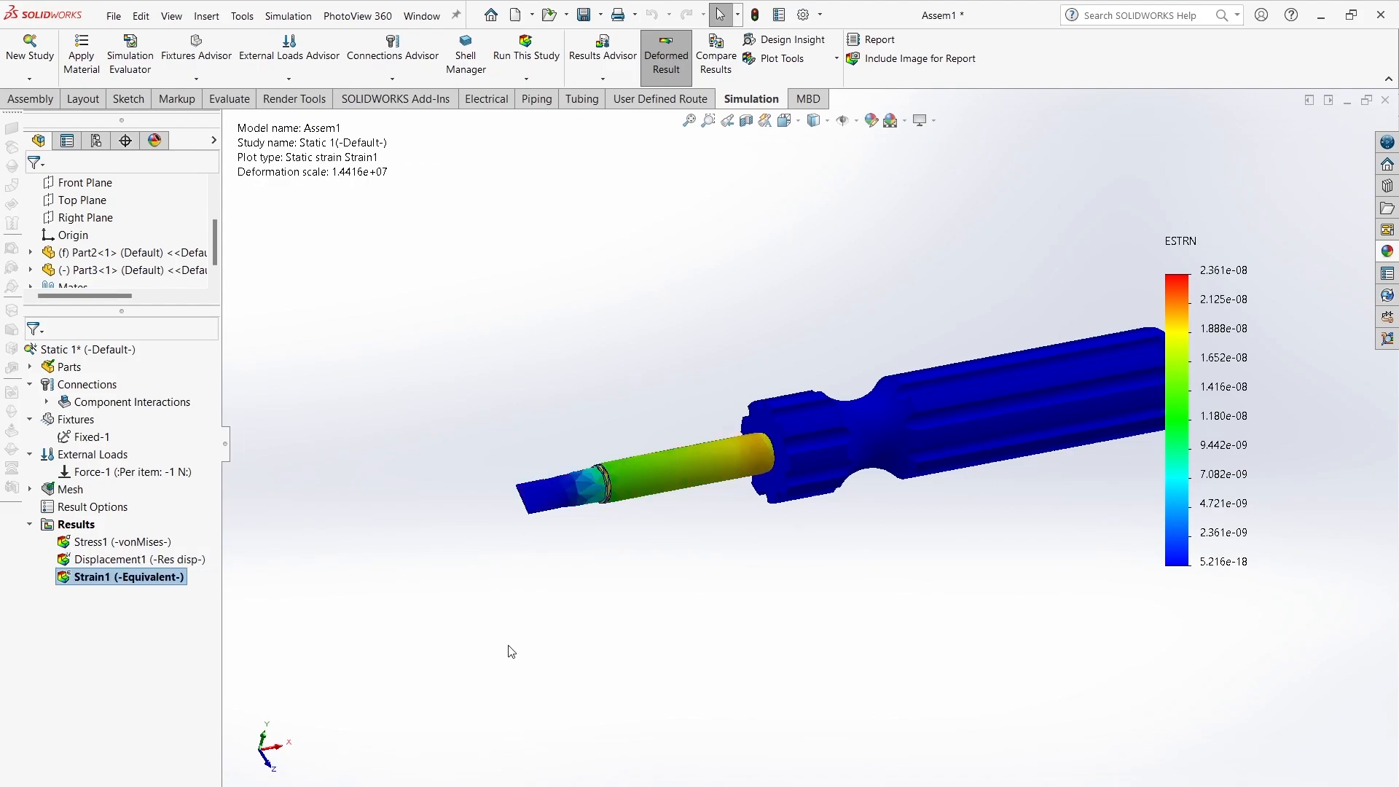
Step: Display the von Mises stress plot and animate it
double_click(139, 543)
right_click(141, 542)
left_click(171, 297)
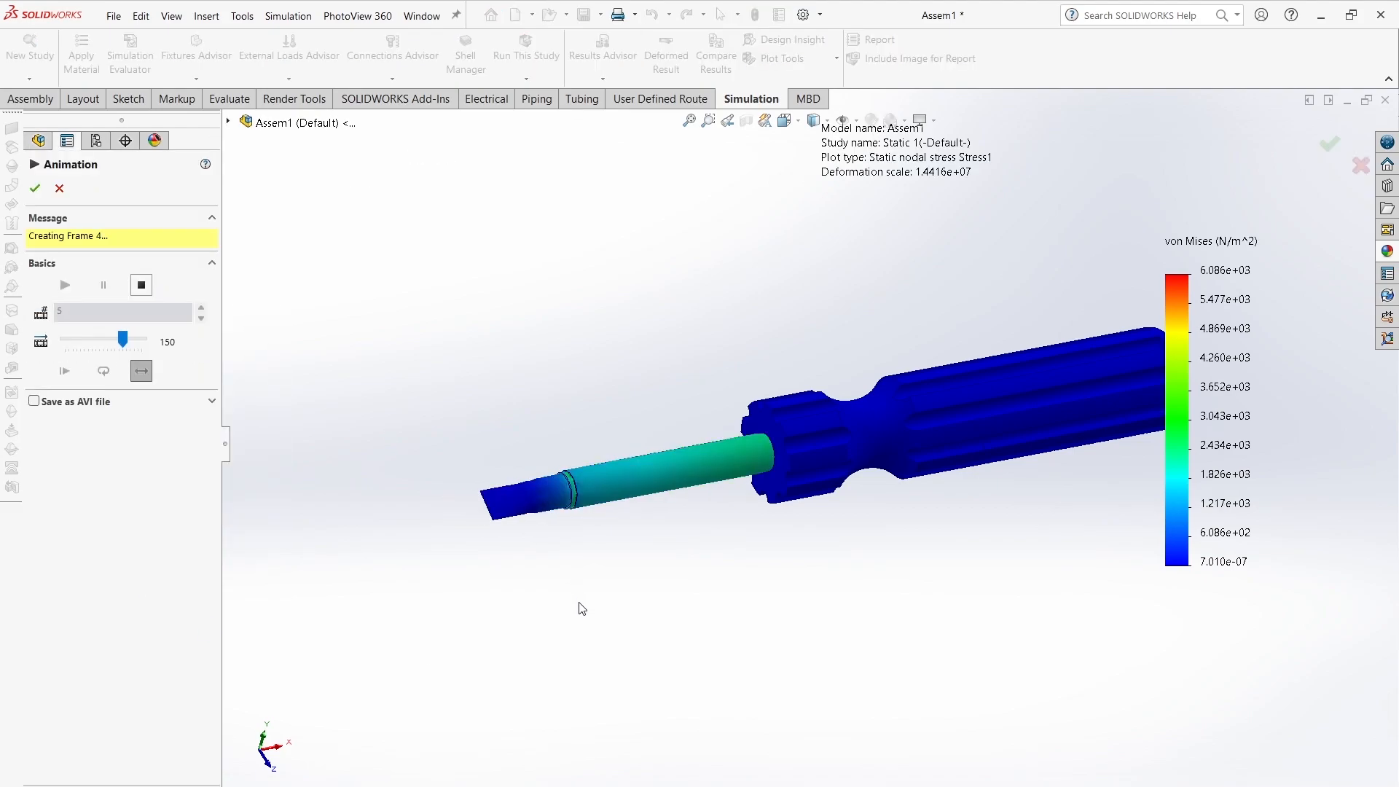
Step: Replay the stress plot animation with 40 frames at speed 200, and close the animation
left_click(75, 271)
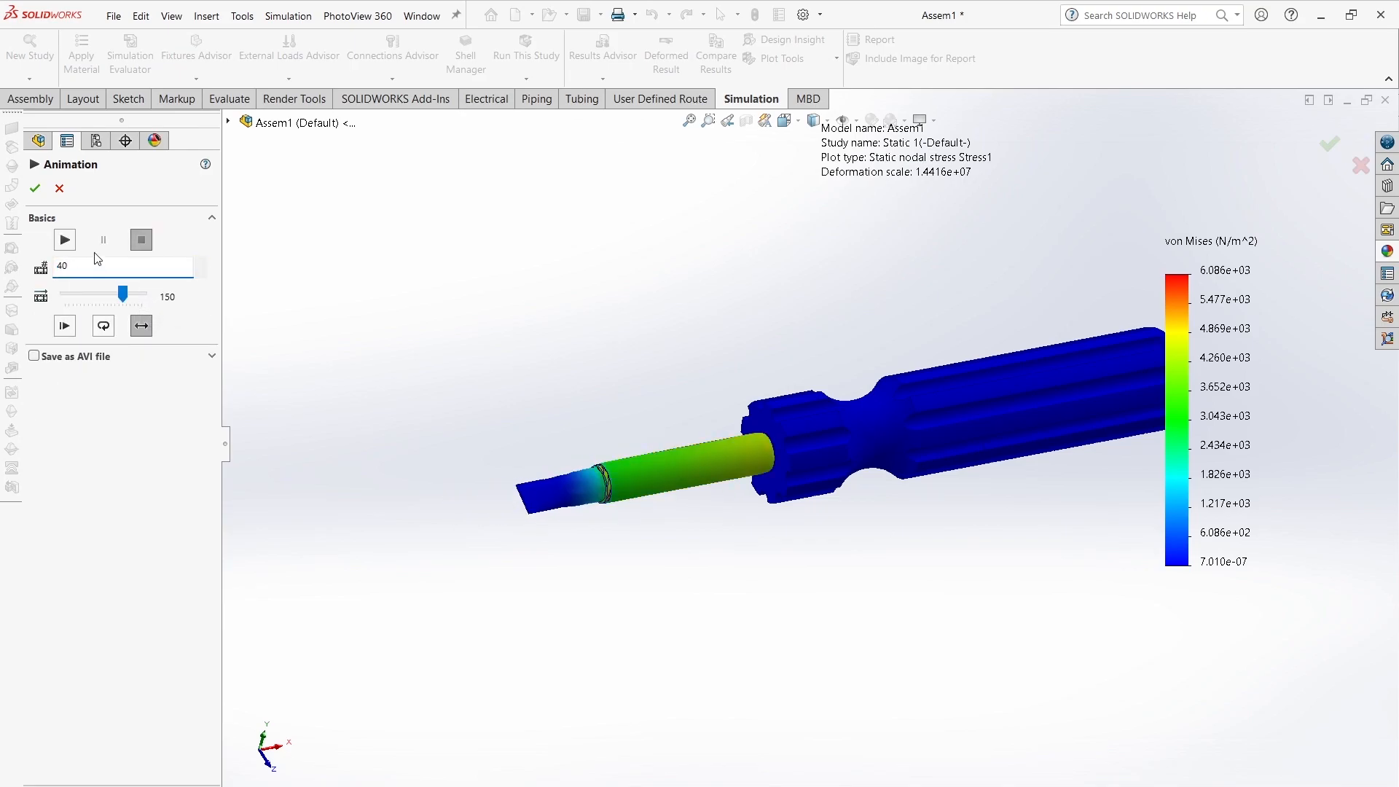
left_click(68, 245)
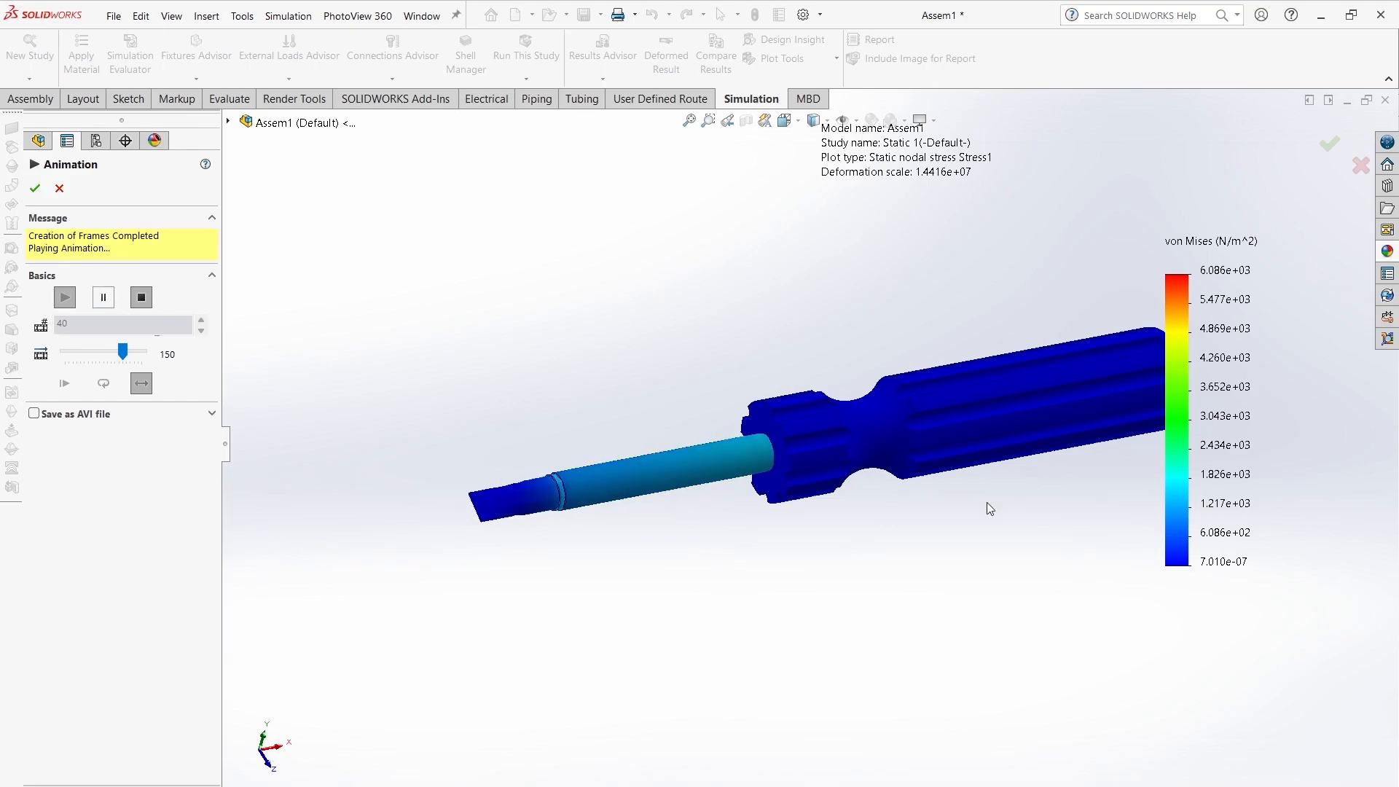
left_click_drag(120, 351, 142, 352)
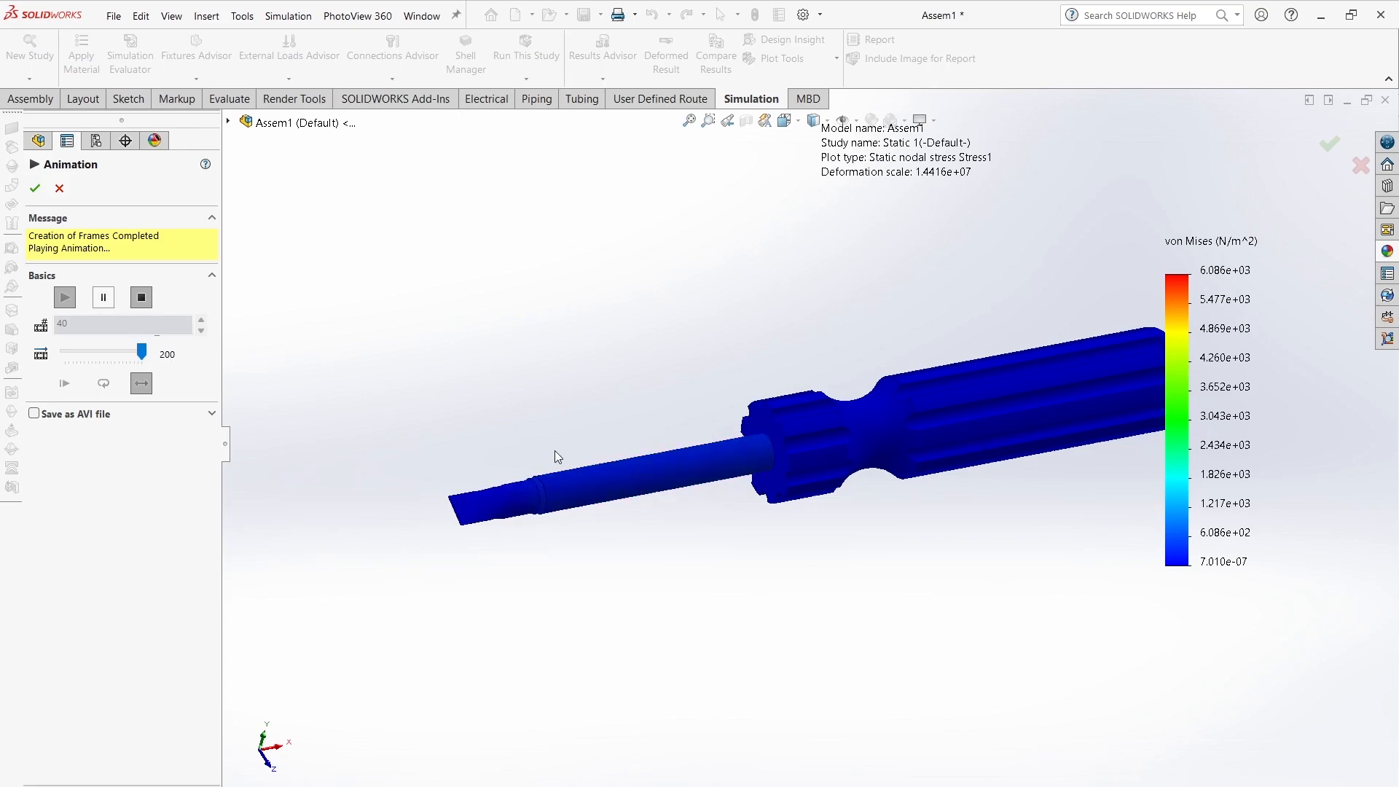
scroll(777, 481, "down", 3)
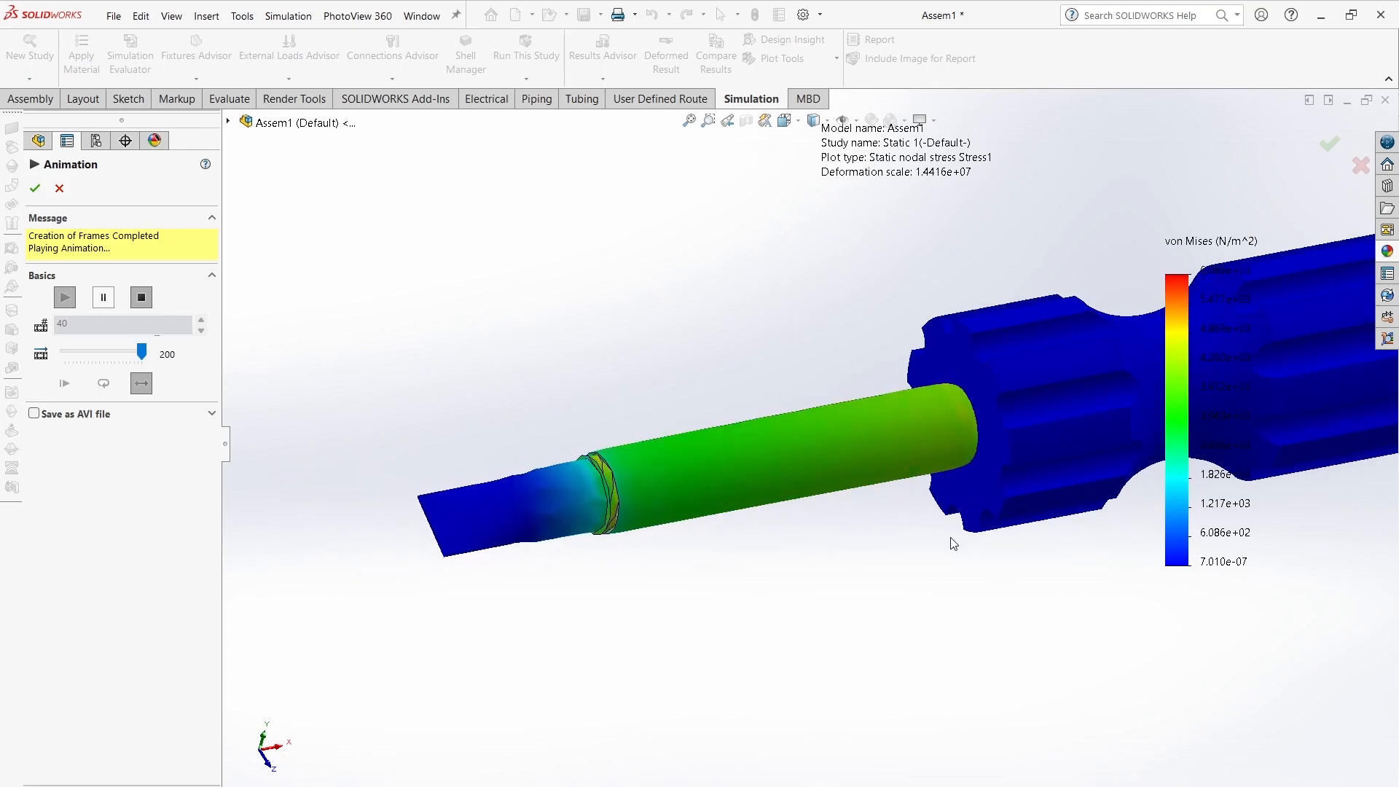
left_click(35, 188)
scroll(1071, 234, "up", 5)
scroll(1069, 243, "down", 2)
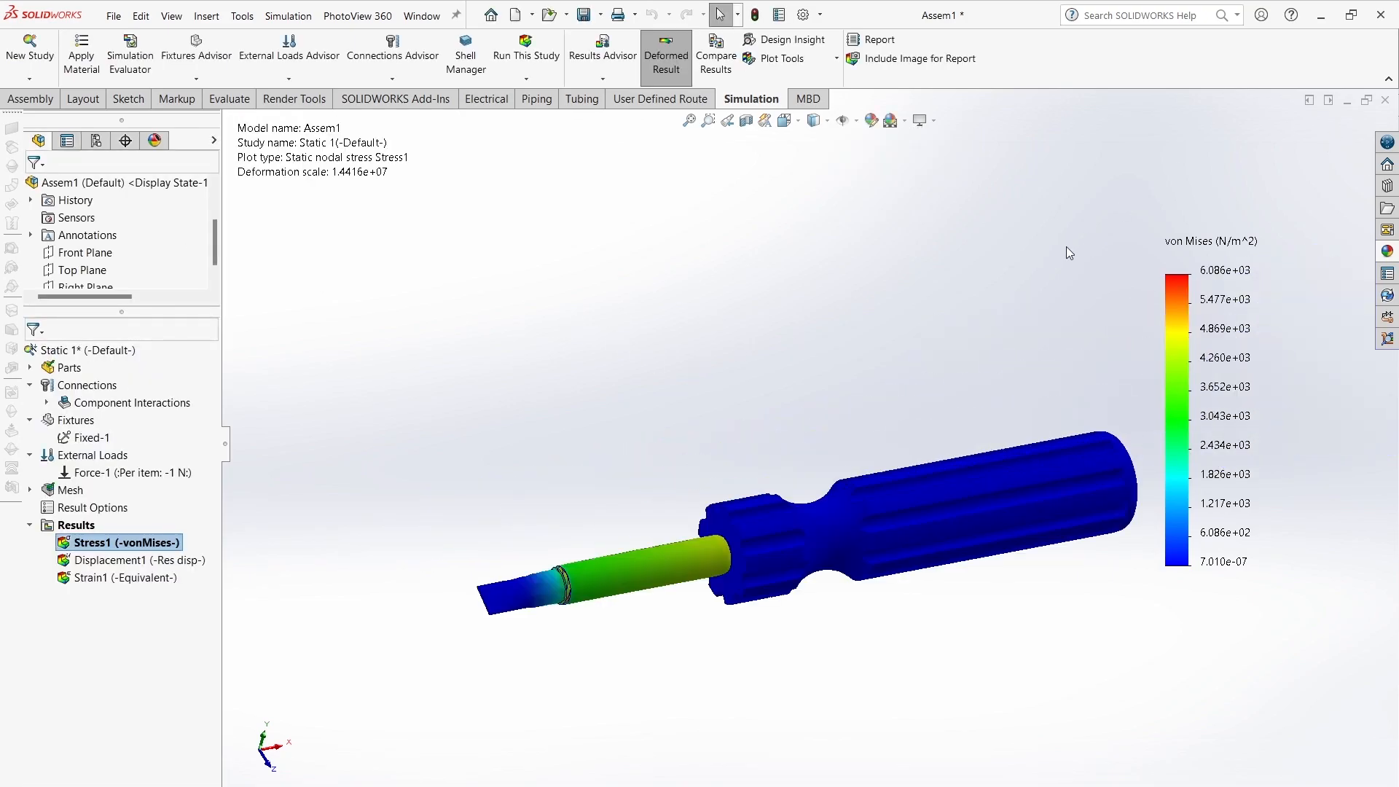
middle_click_drag(1069, 256, 1113, 155, "ctrl")
right_click(73, 526)
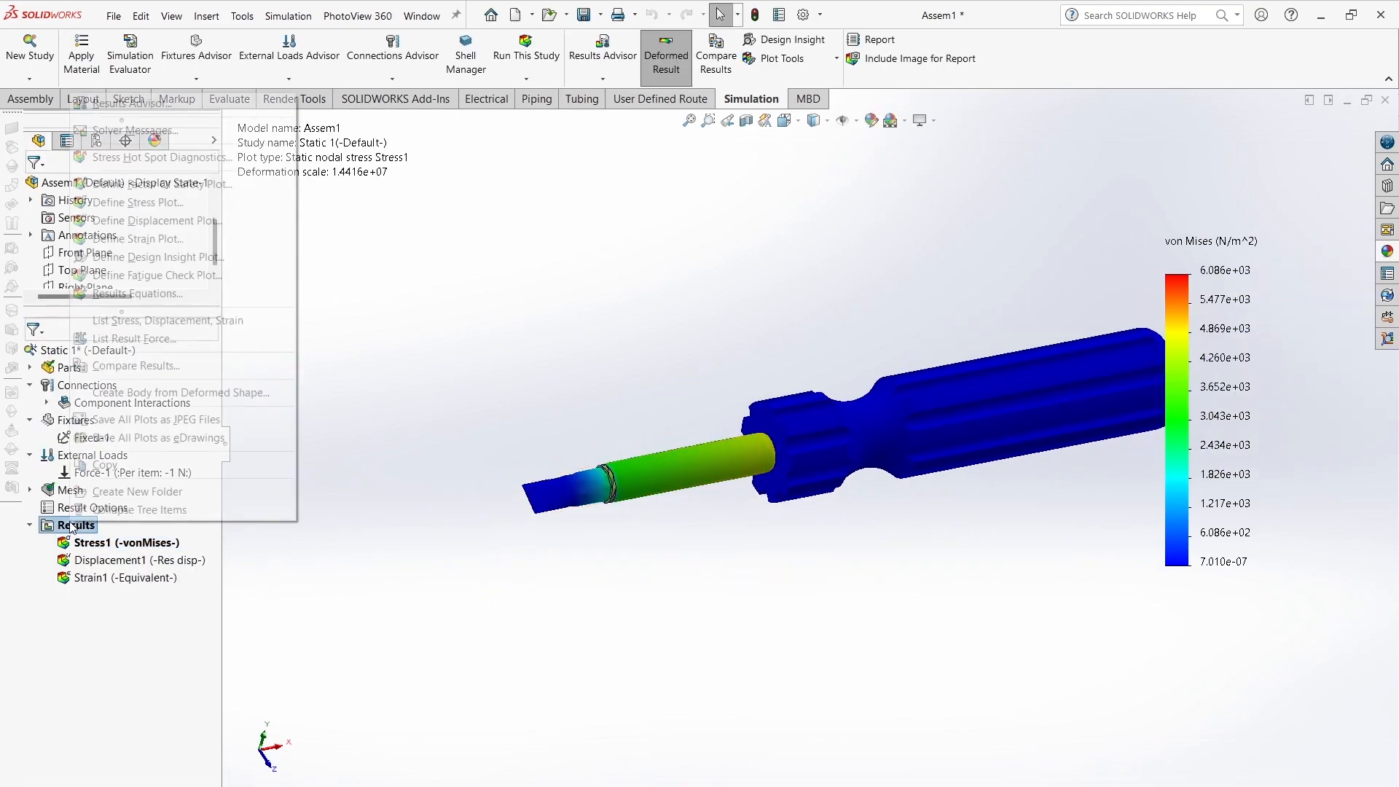
left_click(146, 202)
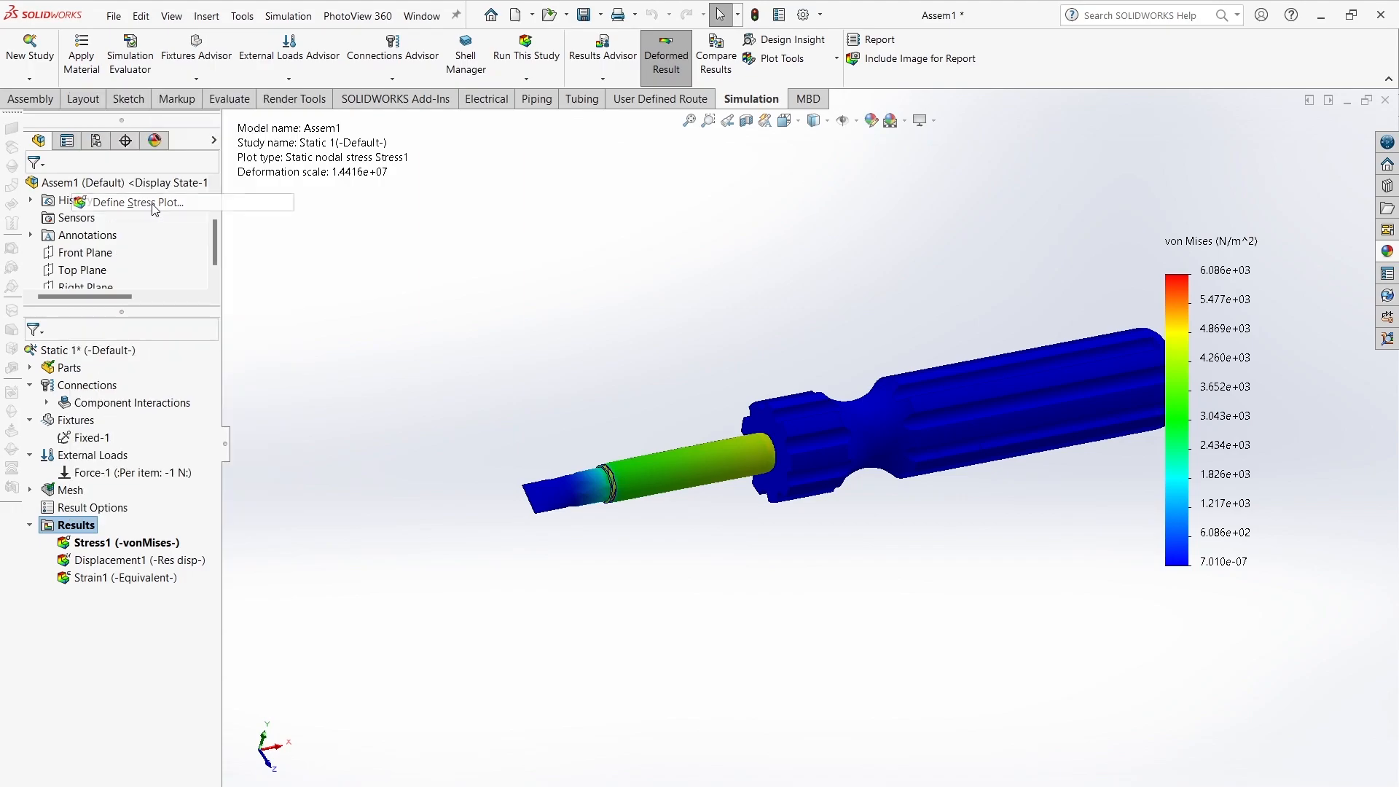
left_click(59, 188)
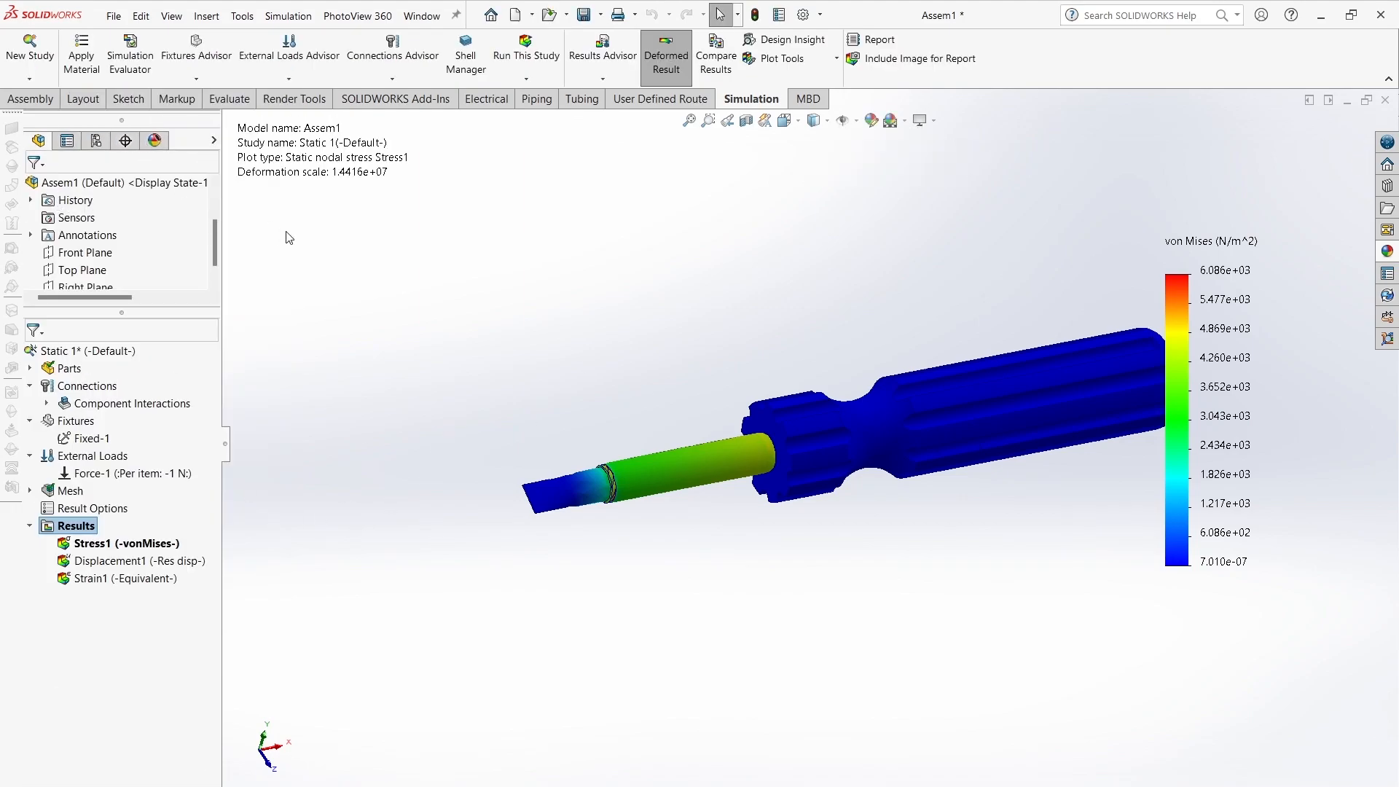
Step: Define a factor of safety plot for all bodies with the Automatic failure criterion
right_click(84, 530)
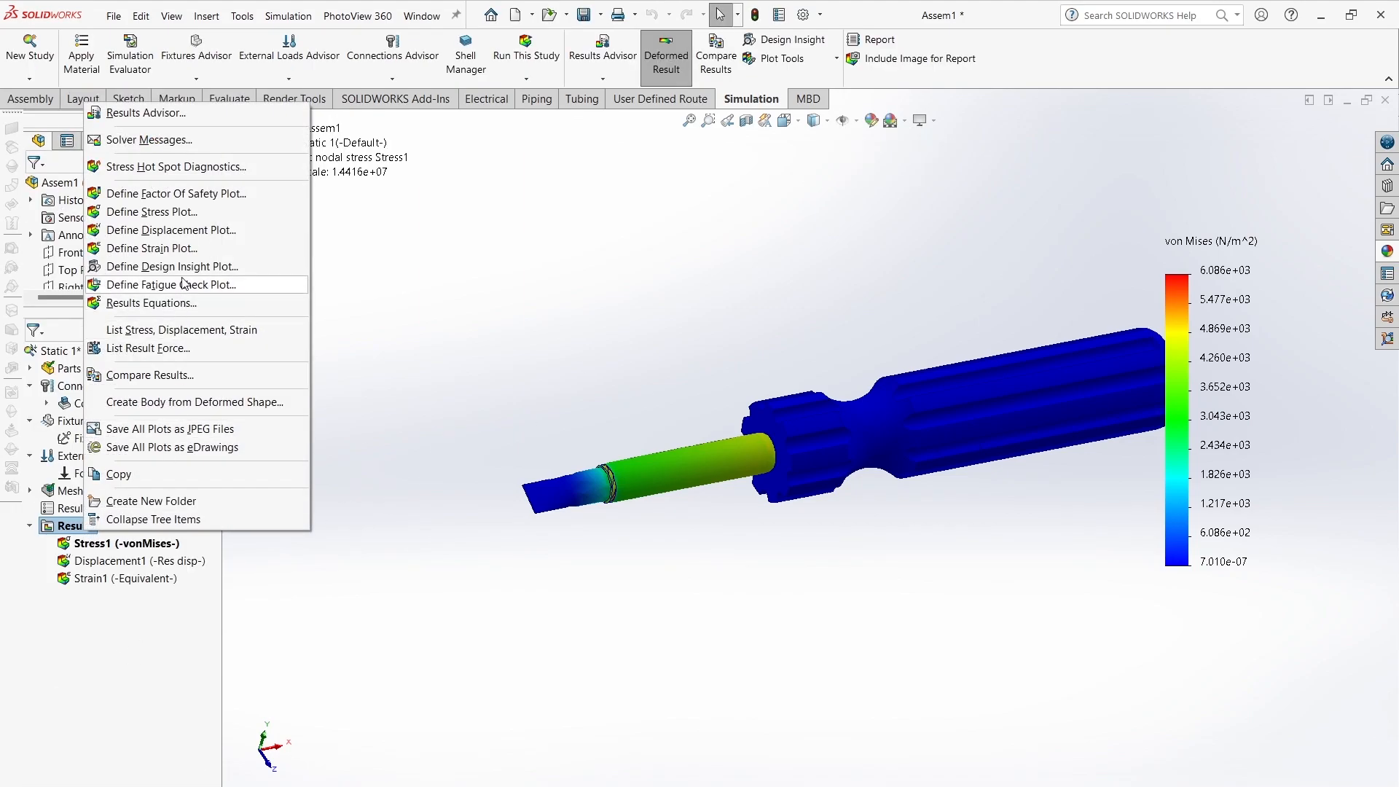
left_click(181, 194)
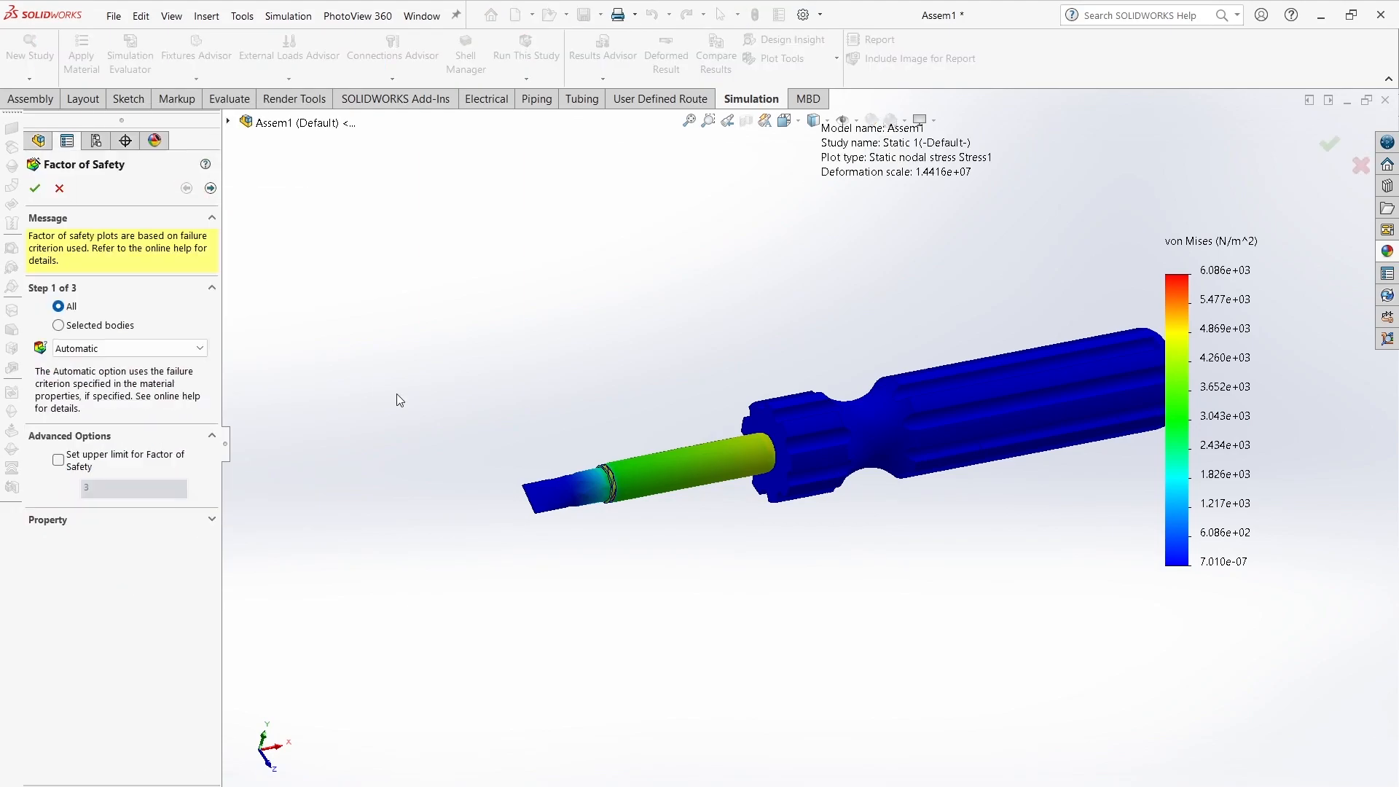
left_click(34, 188)
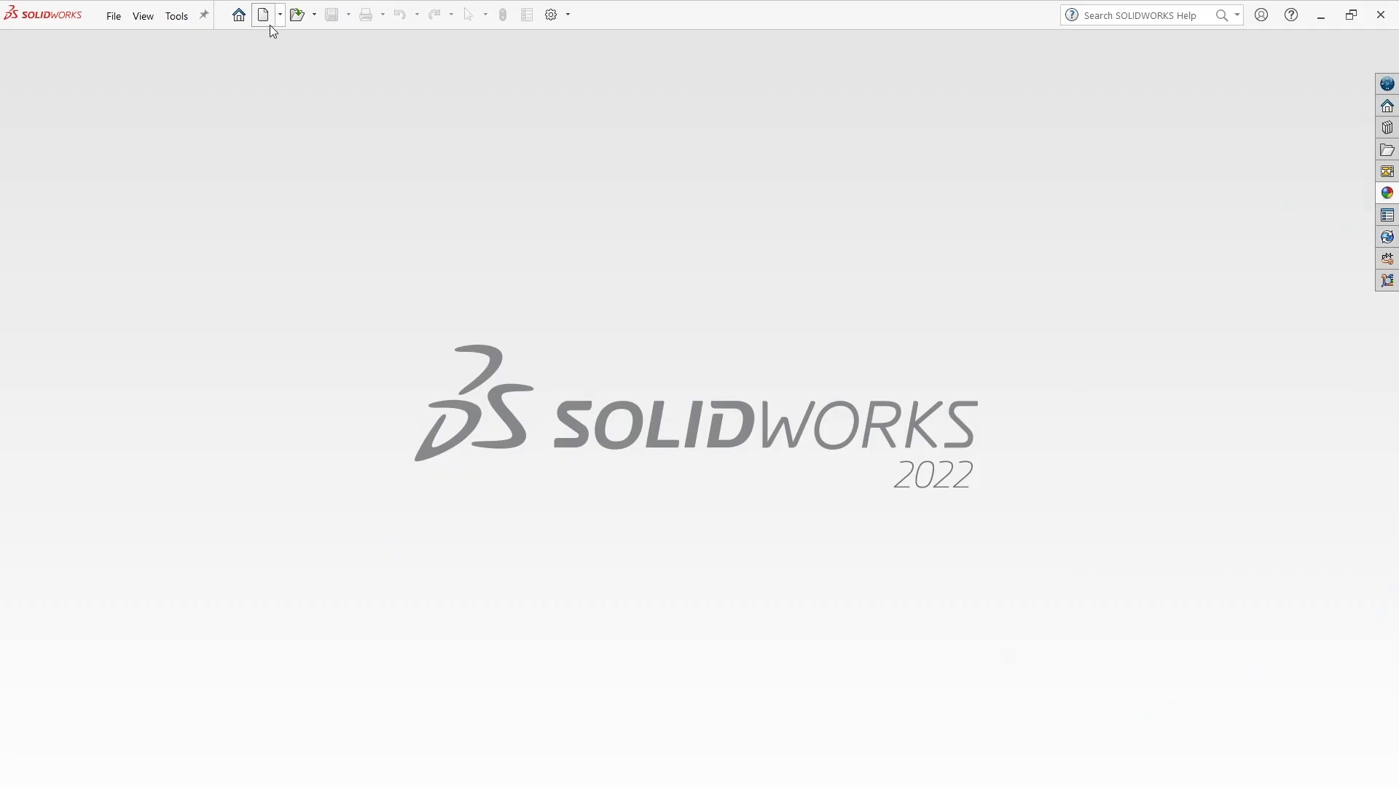
Step: Create a new part document
left_click(264, 16)
left_click(372, 359)
left_click(599, 573)
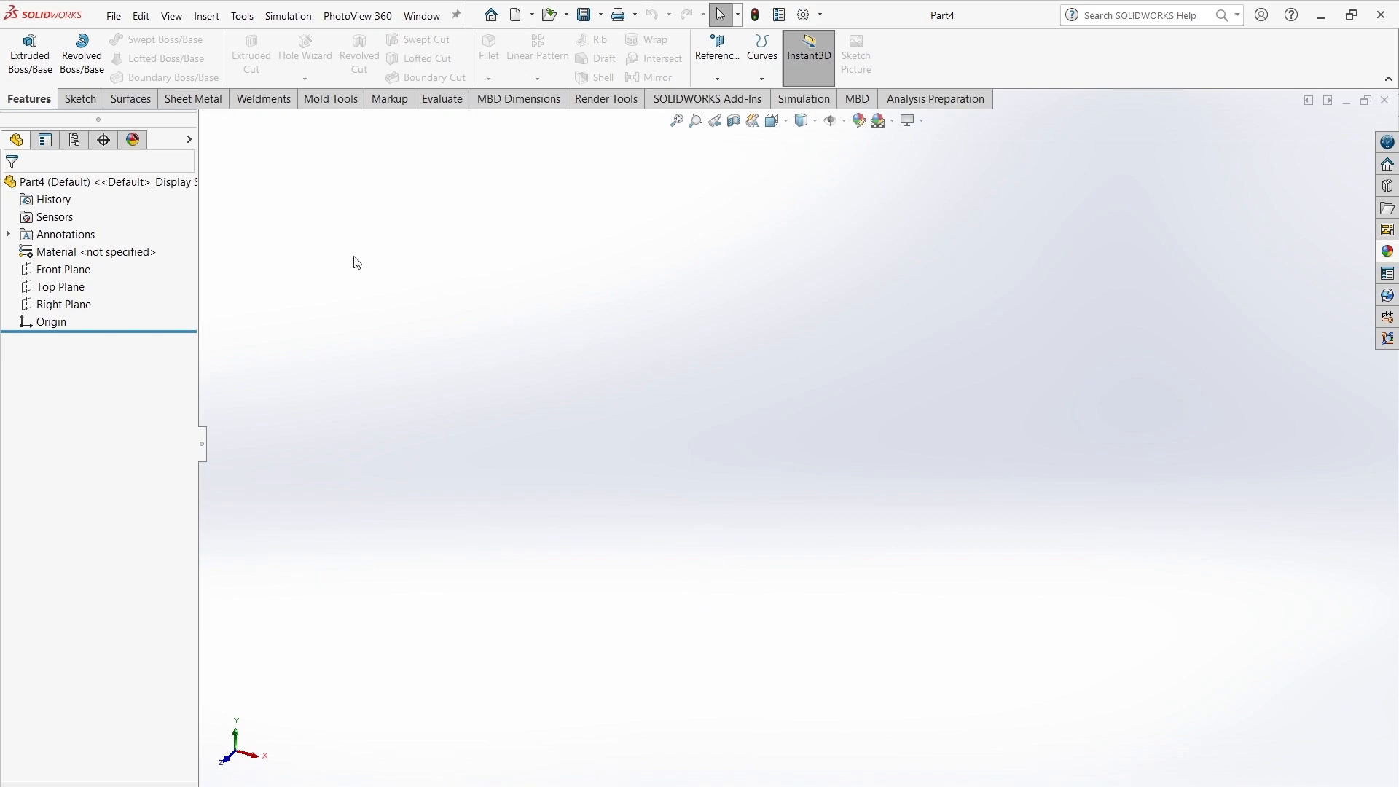
Step: Sketch a circle centred on the origin on the Top Plane as the base profile of the vase
left_click(131, 100)
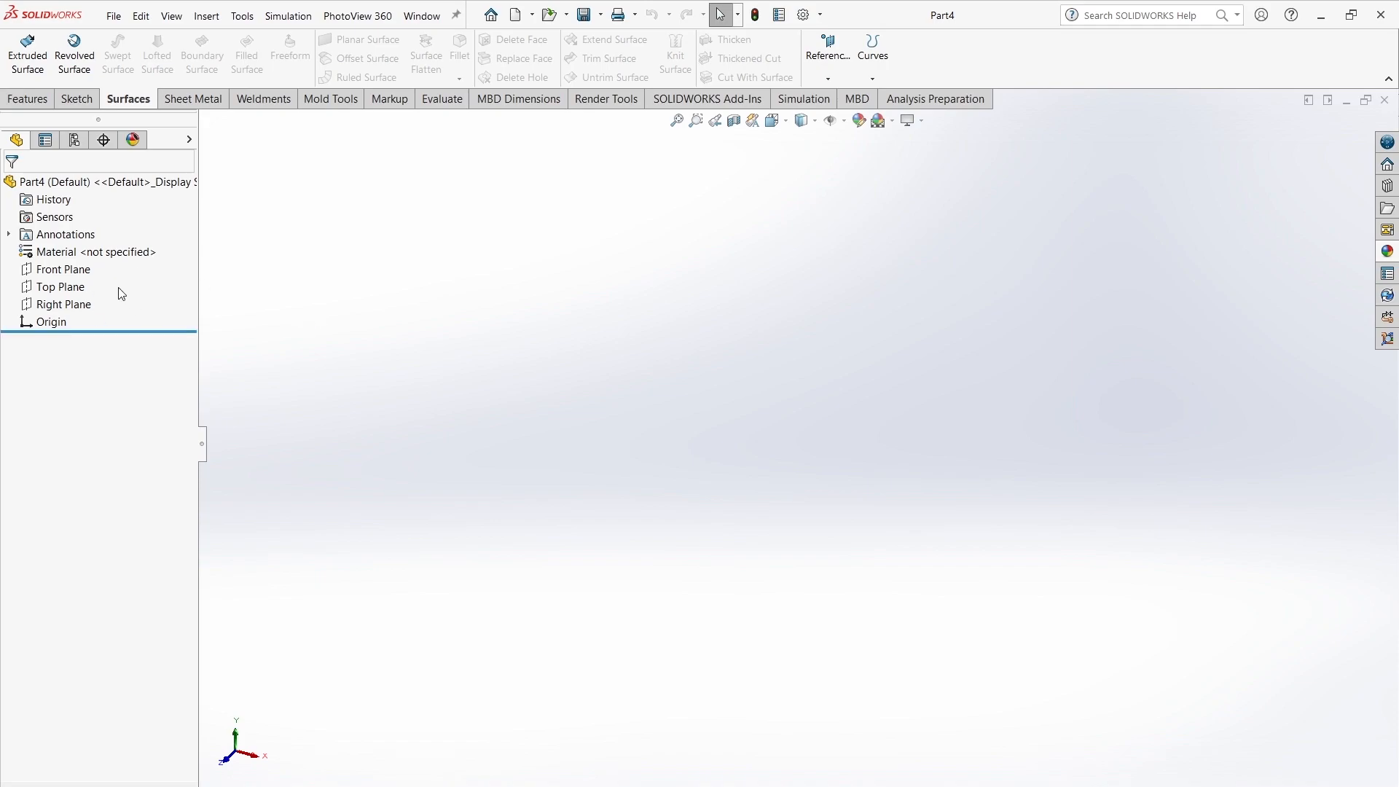
left_click(71, 288)
left_click(78, 269)
key("c")
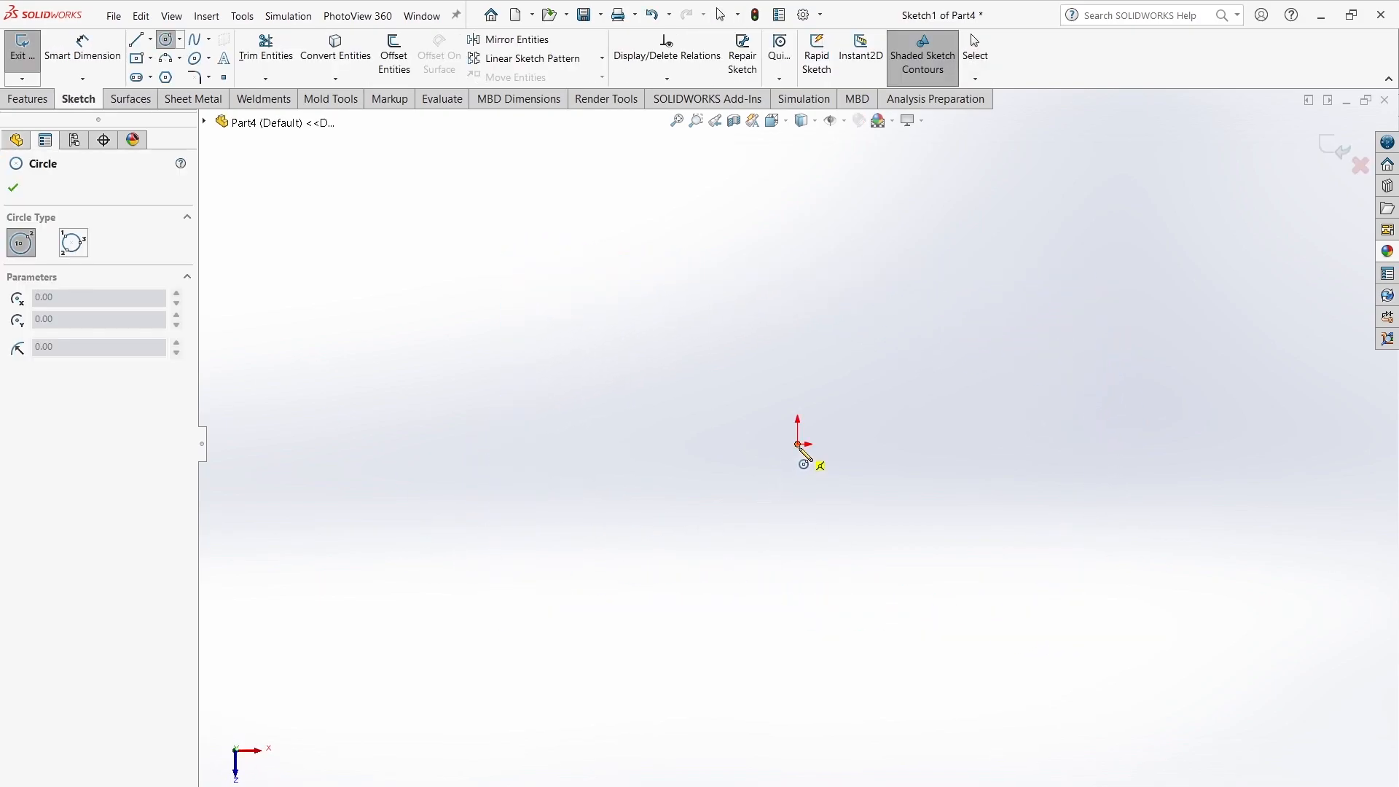
left_click_drag(798, 444, 825, 555)
key("Escape")
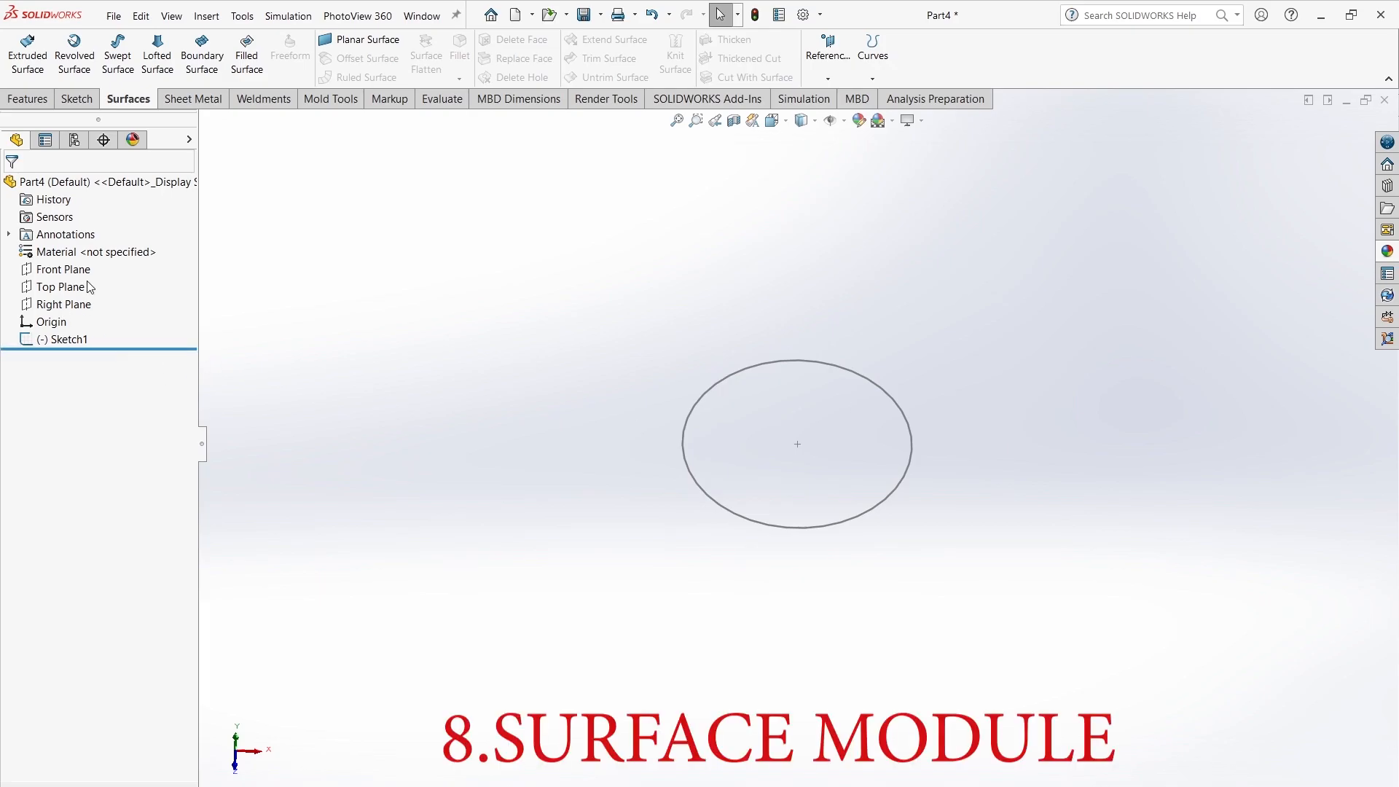
Step: Create a reference plane offset 40 mm above the Top Plane
left_click(64, 288)
left_click(828, 78)
left_click(911, 97)
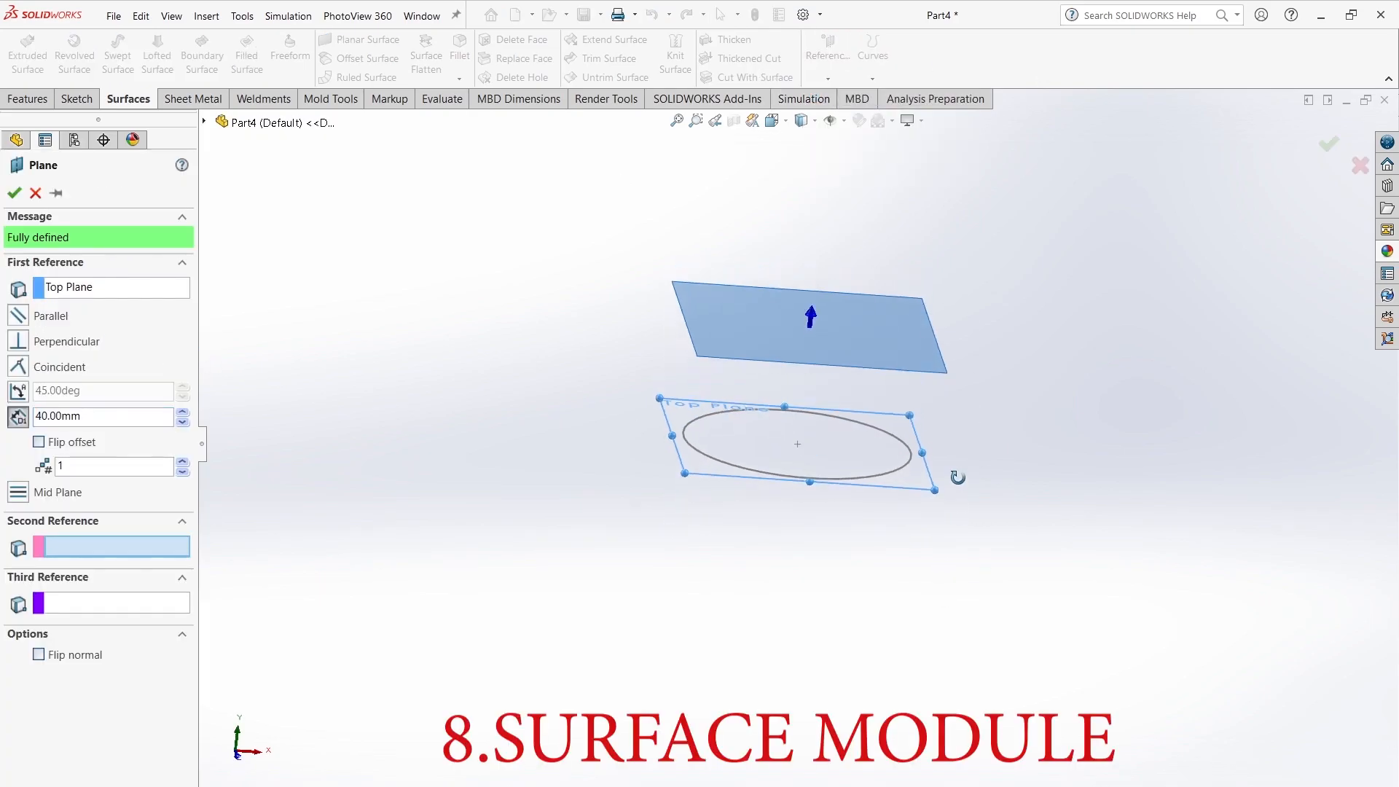
middle_click_drag(958, 481, 949, 453)
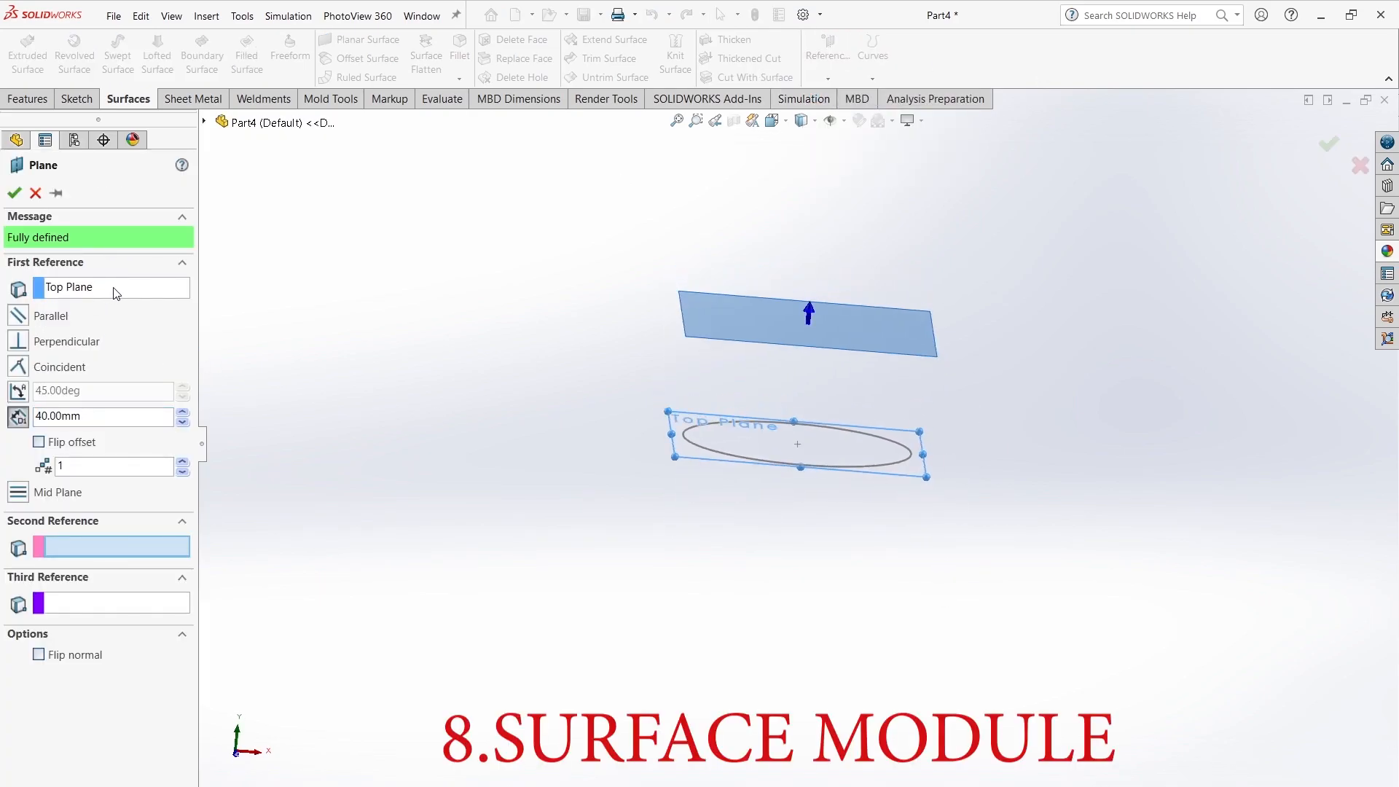
left_click(14, 192)
Step: Sketch an origin-centred circle slightly larger than the base circle on Plane1
left_click(890, 347)
left_click(943, 298)
key("c")
left_click(799, 444)
left_click(1086, 629)
key("Escape")
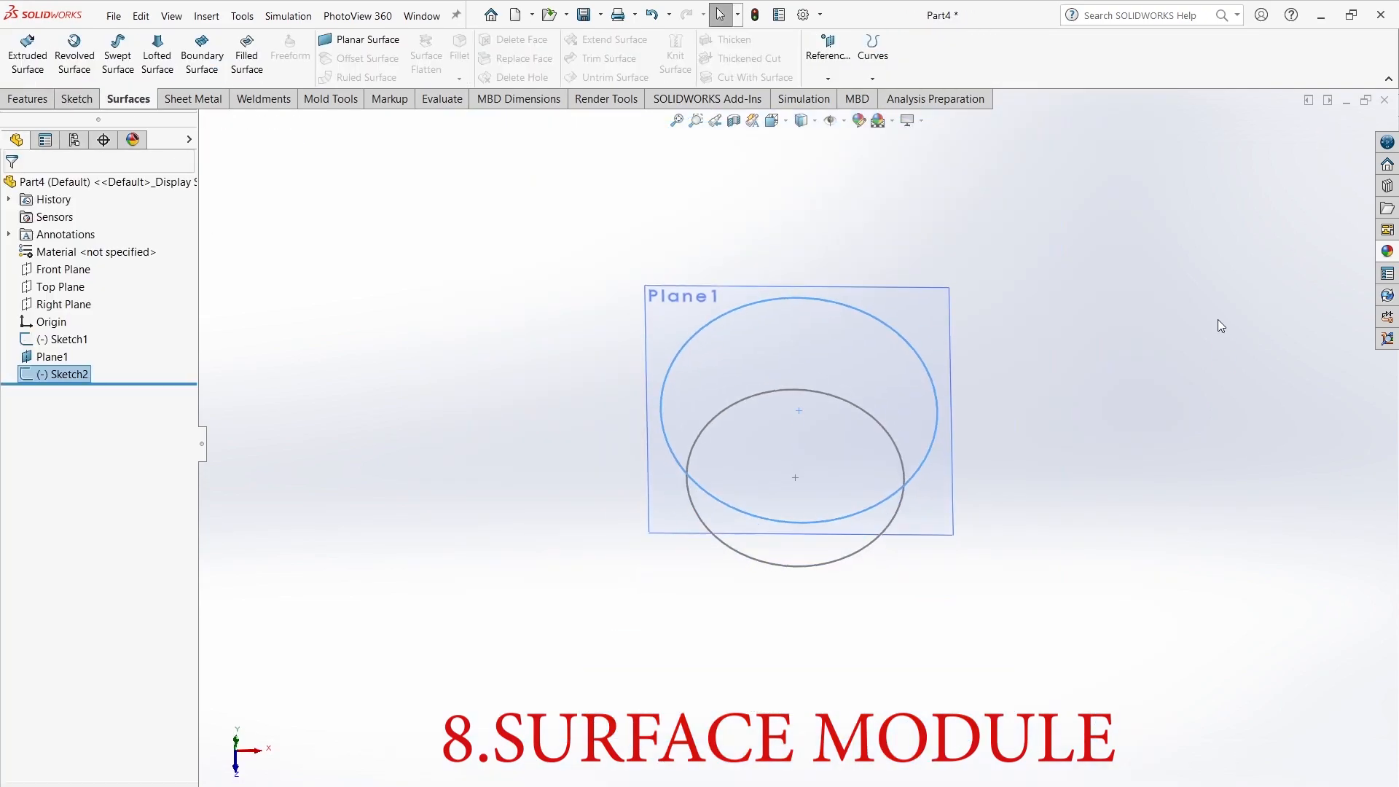
Step: Create a reference plane offset 40 mm above Plane1
left_click(950, 466)
left_click(828, 76)
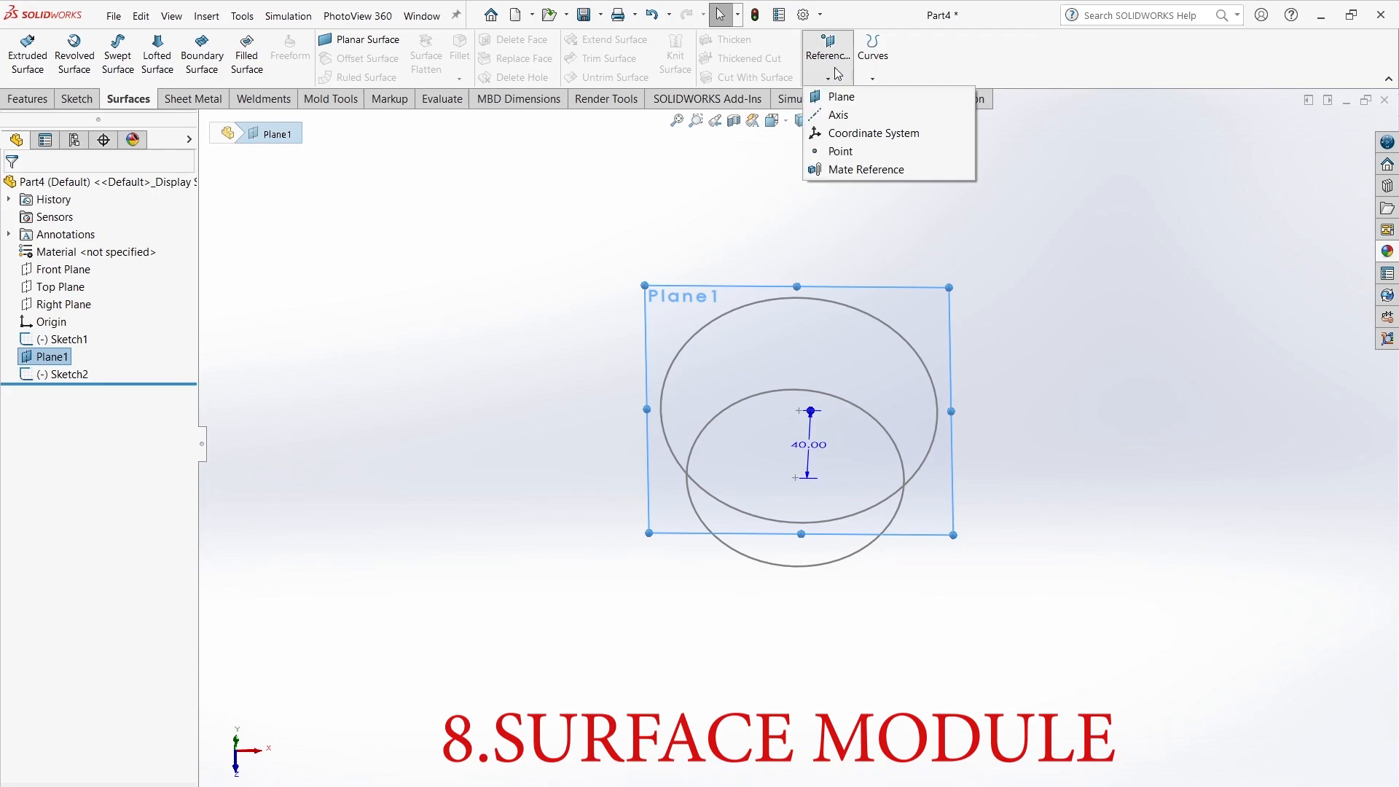
left_click(842, 96)
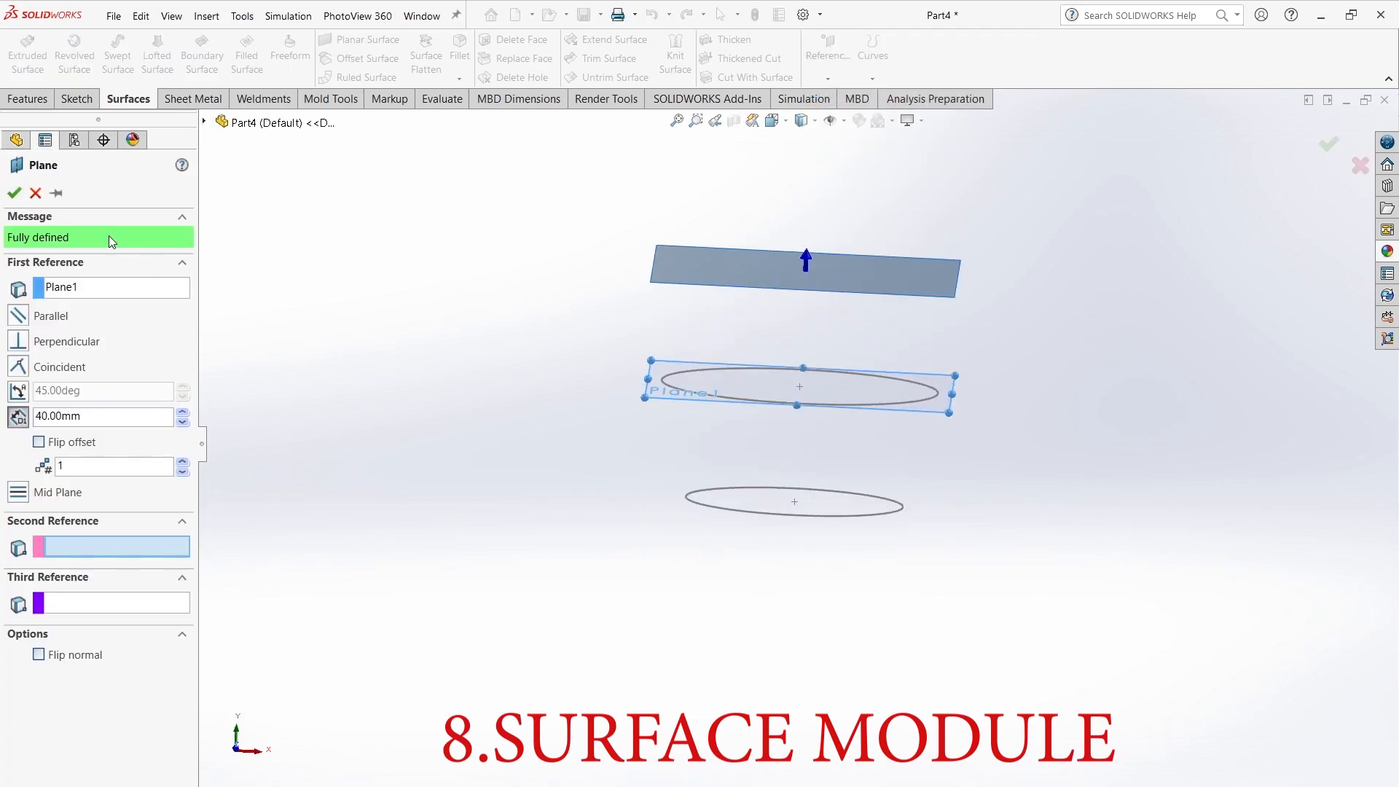
left_click(15, 193)
Step: Sketch an origin-centred circle with a radius of about 43 mm on Plane2
left_click(791, 264)
left_click(804, 225)
left_click(165, 40)
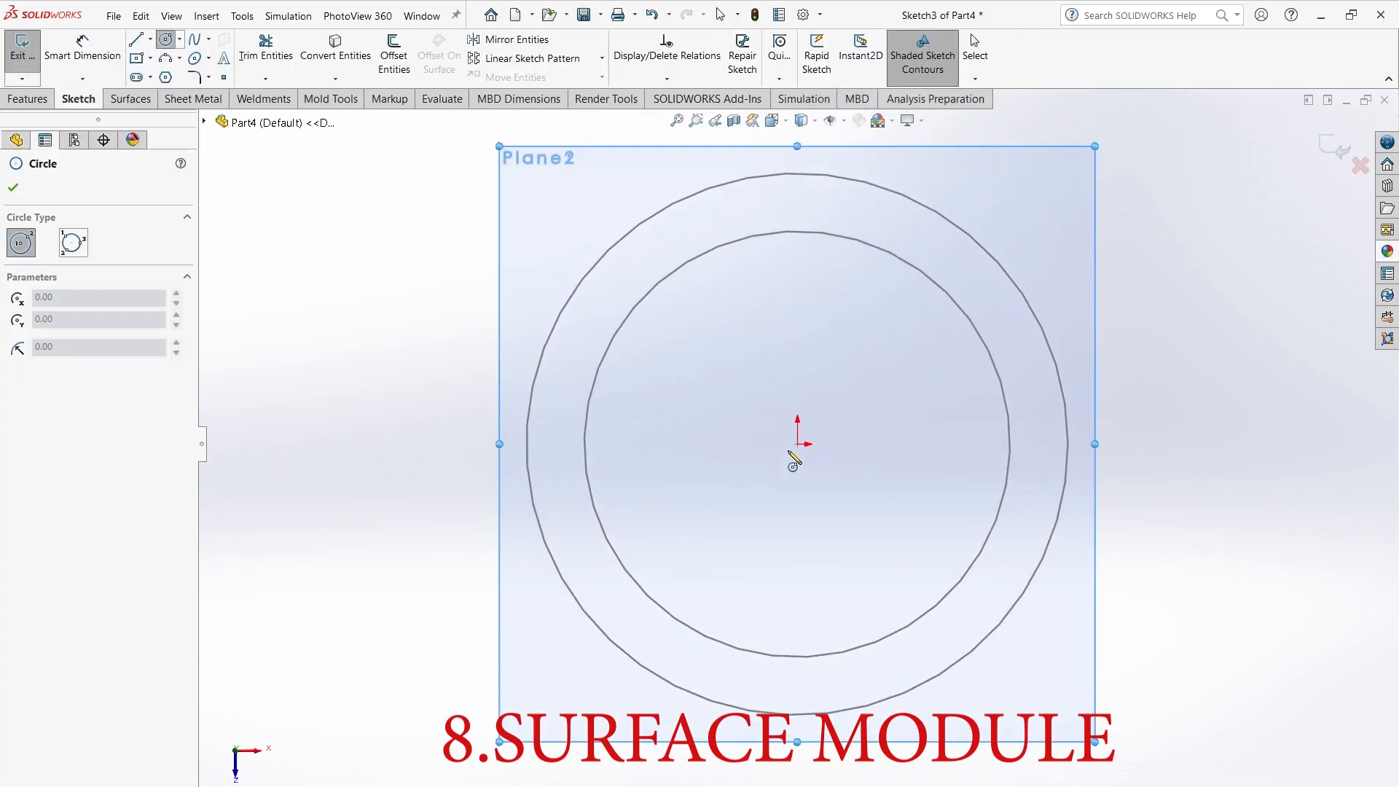
left_click(797, 444)
left_click(968, 619)
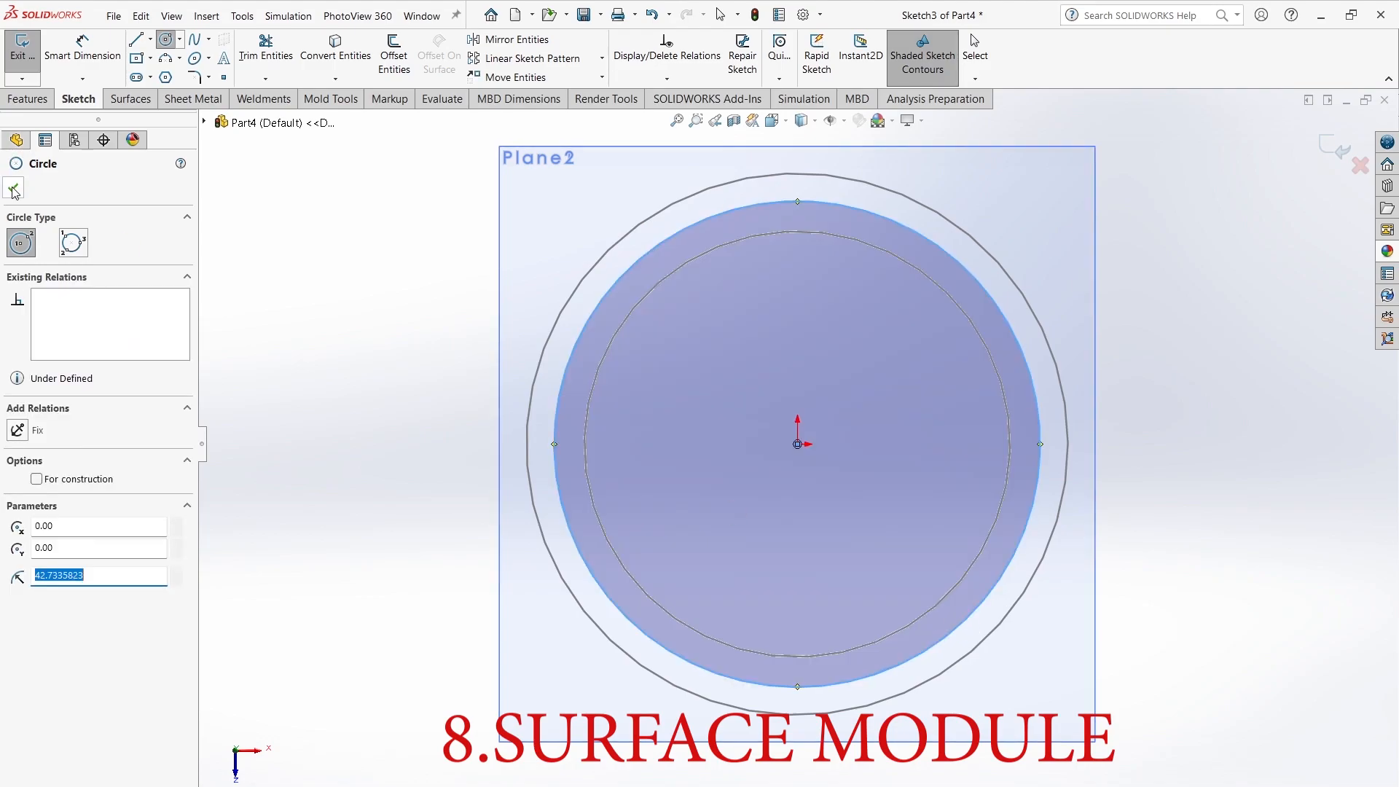
left_click(13, 190)
left_click(1334, 147)
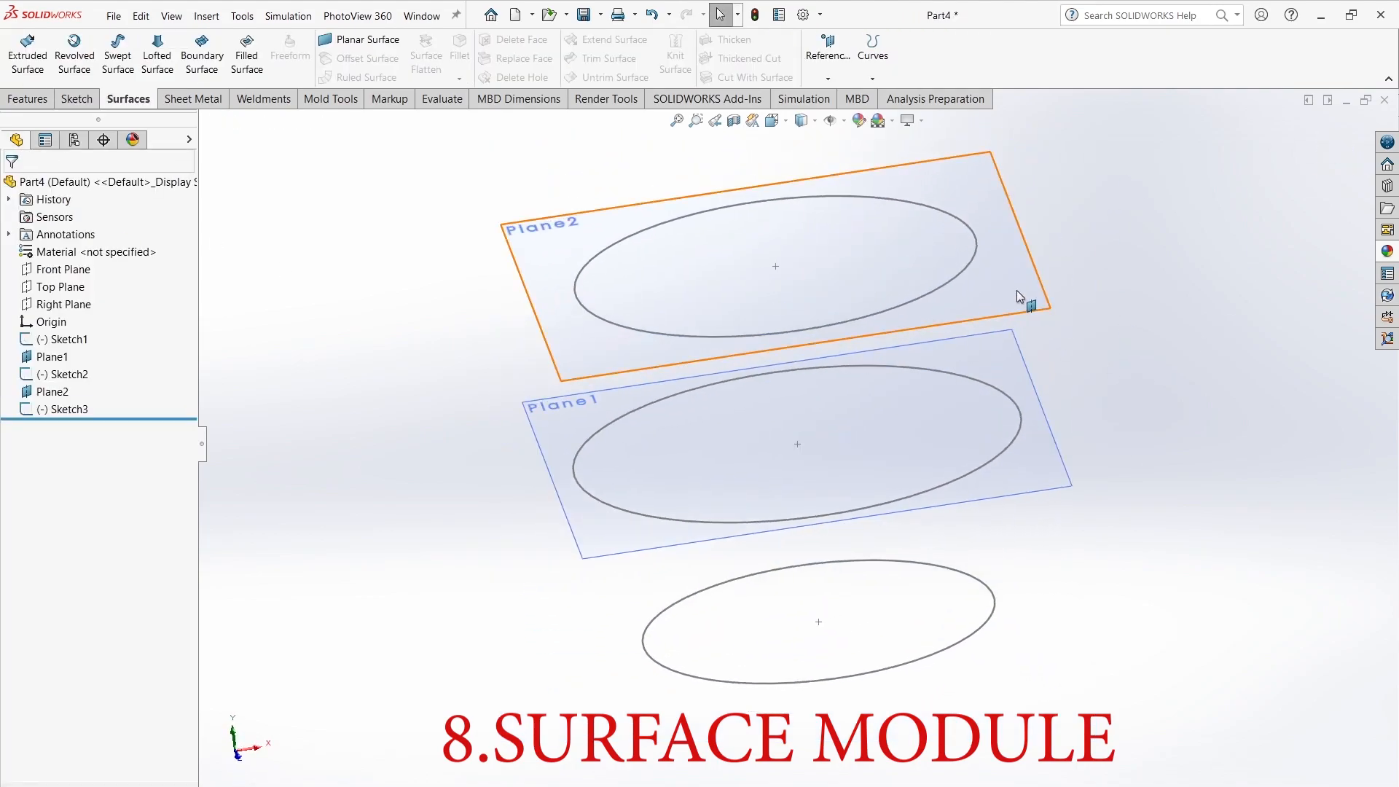
Step: Create a reference plane offset 40 mm above Plane2
left_click(1017, 294)
left_click(826, 78)
left_click(849, 97)
scroll(1034, 324, "up", 3)
middle_click_drag(915, 386, 911, 351)
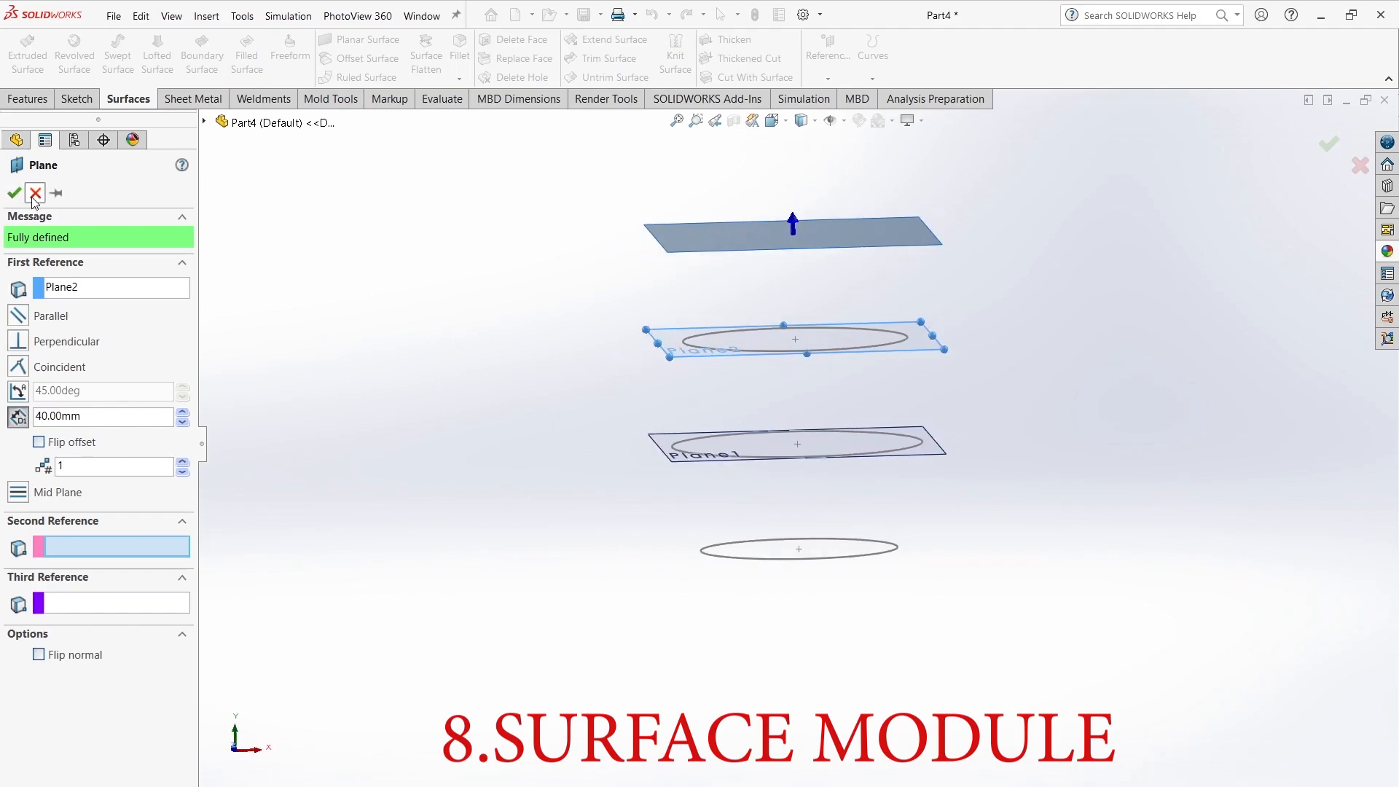
left_click(15, 193)
Step: Sketch an origin-centred circle with a radius of about 19 mm on Plane3 for the neck
middle_click_drag(500, 296, 1052, 431)
left_click(924, 213)
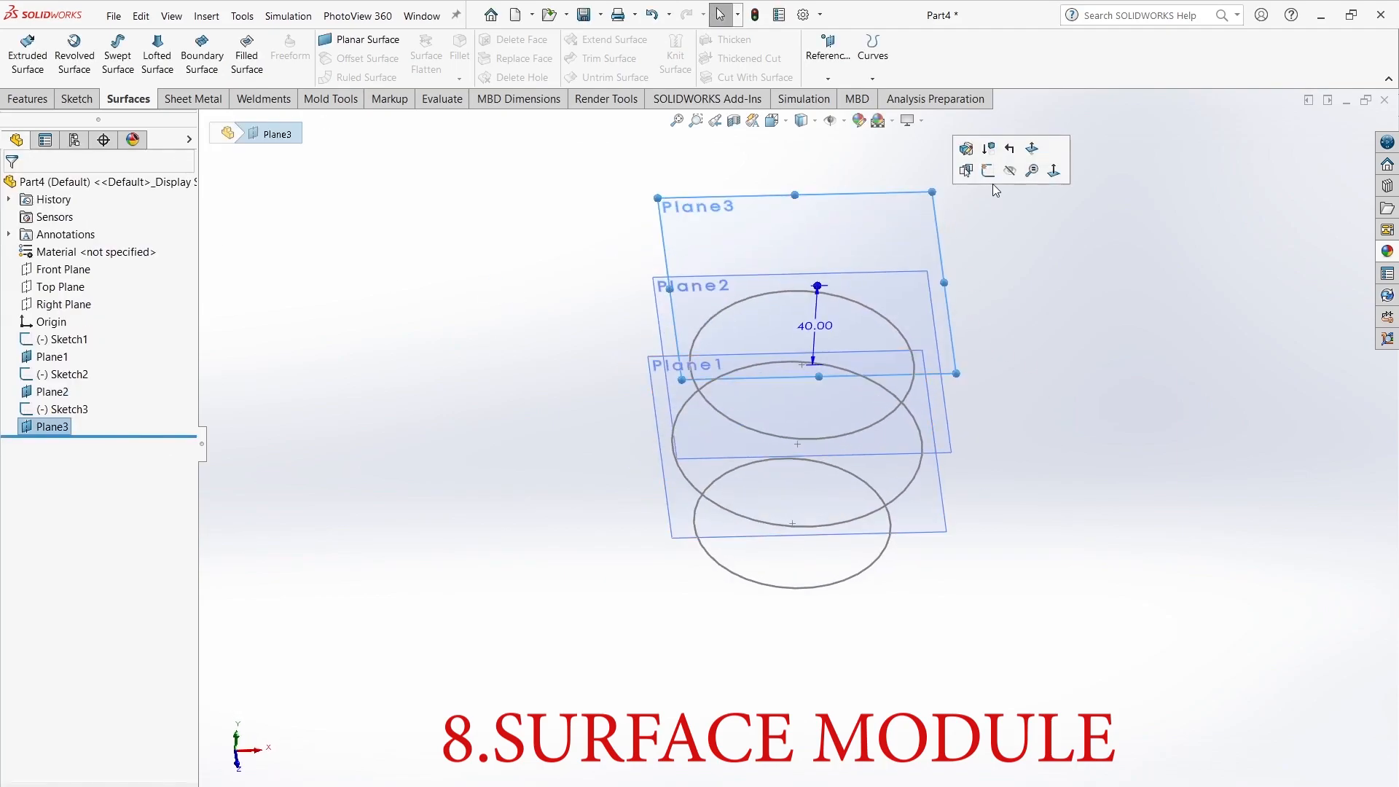
left_click(988, 170)
left_click(166, 38)
left_click(798, 444)
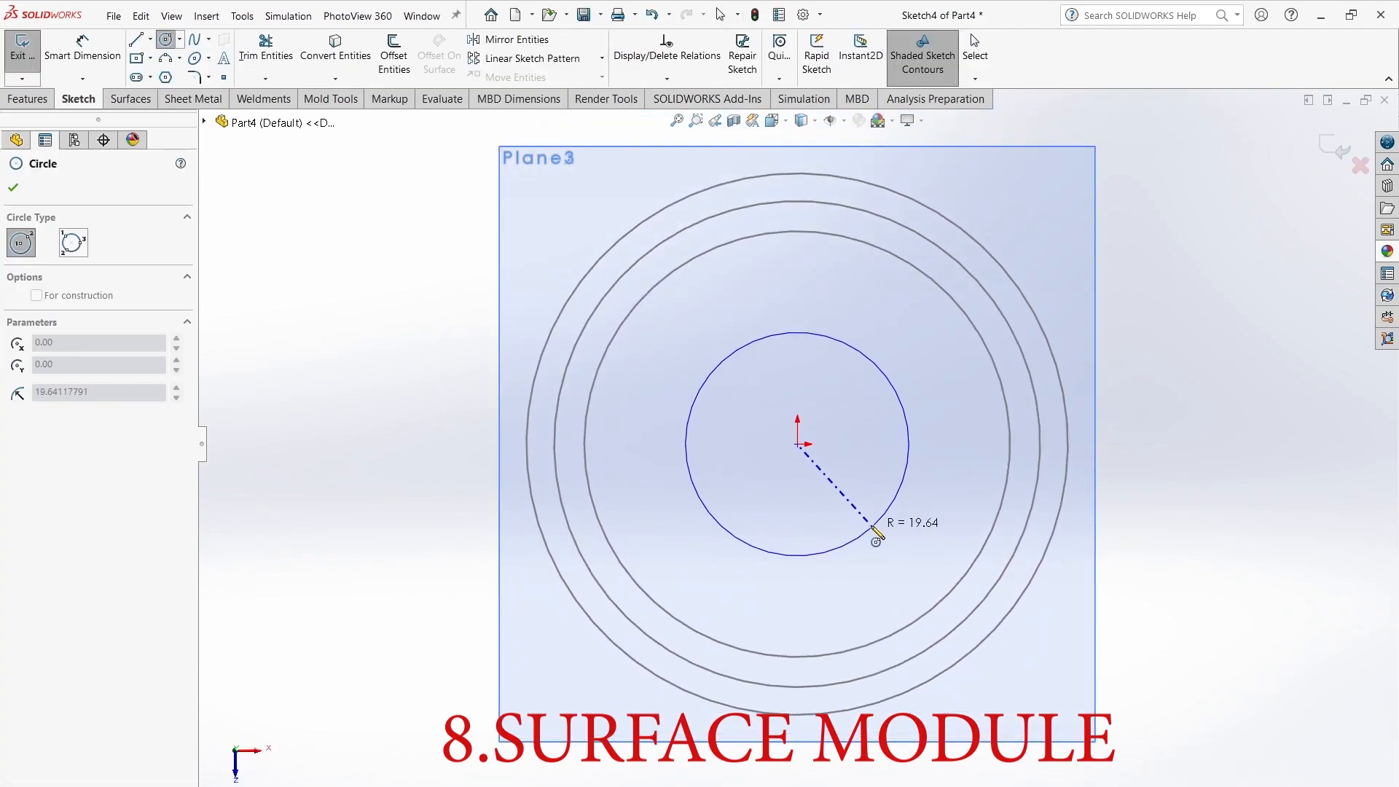
left_click(879, 535)
key("Escape")
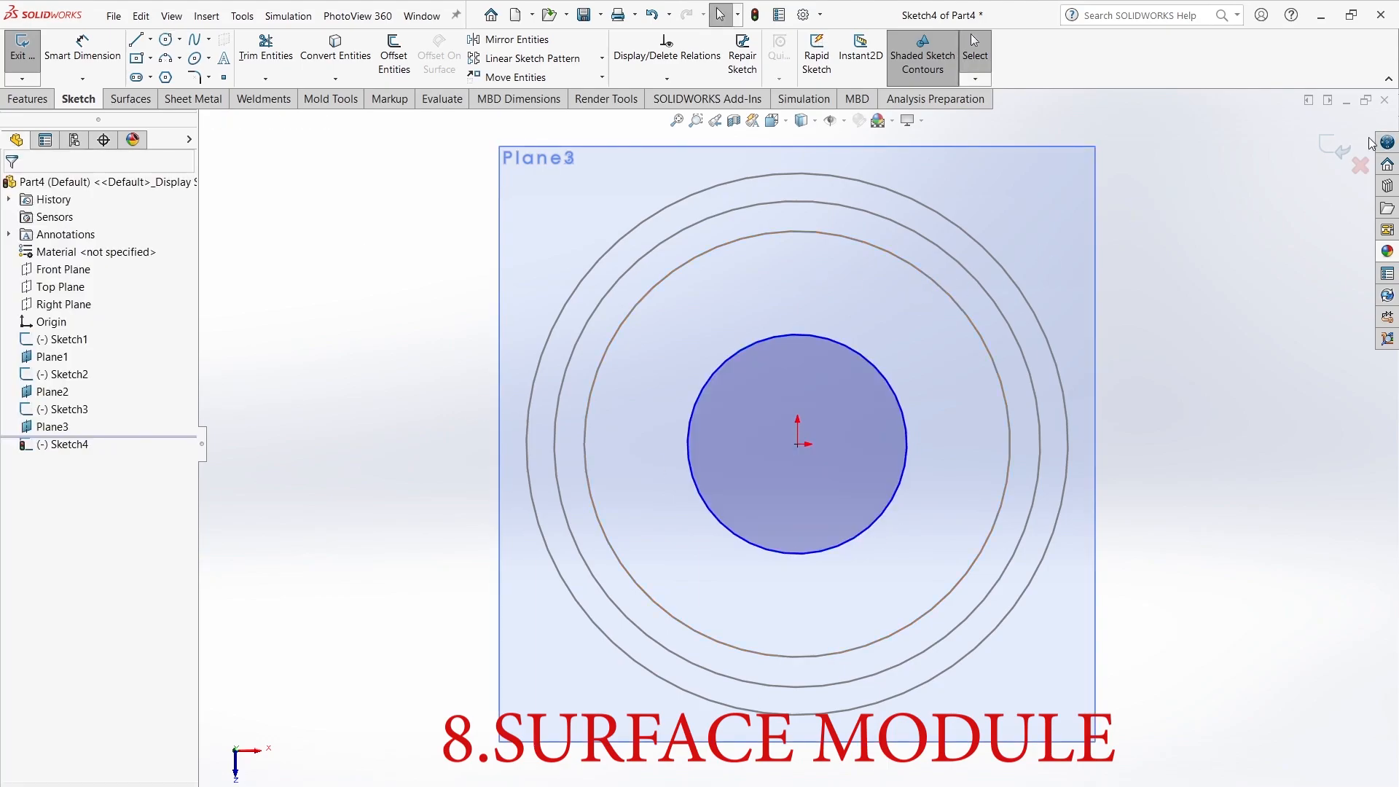
left_click(1337, 147)
Step: Create a reference plane offset 40 mm above Plane3
left_click(904, 364)
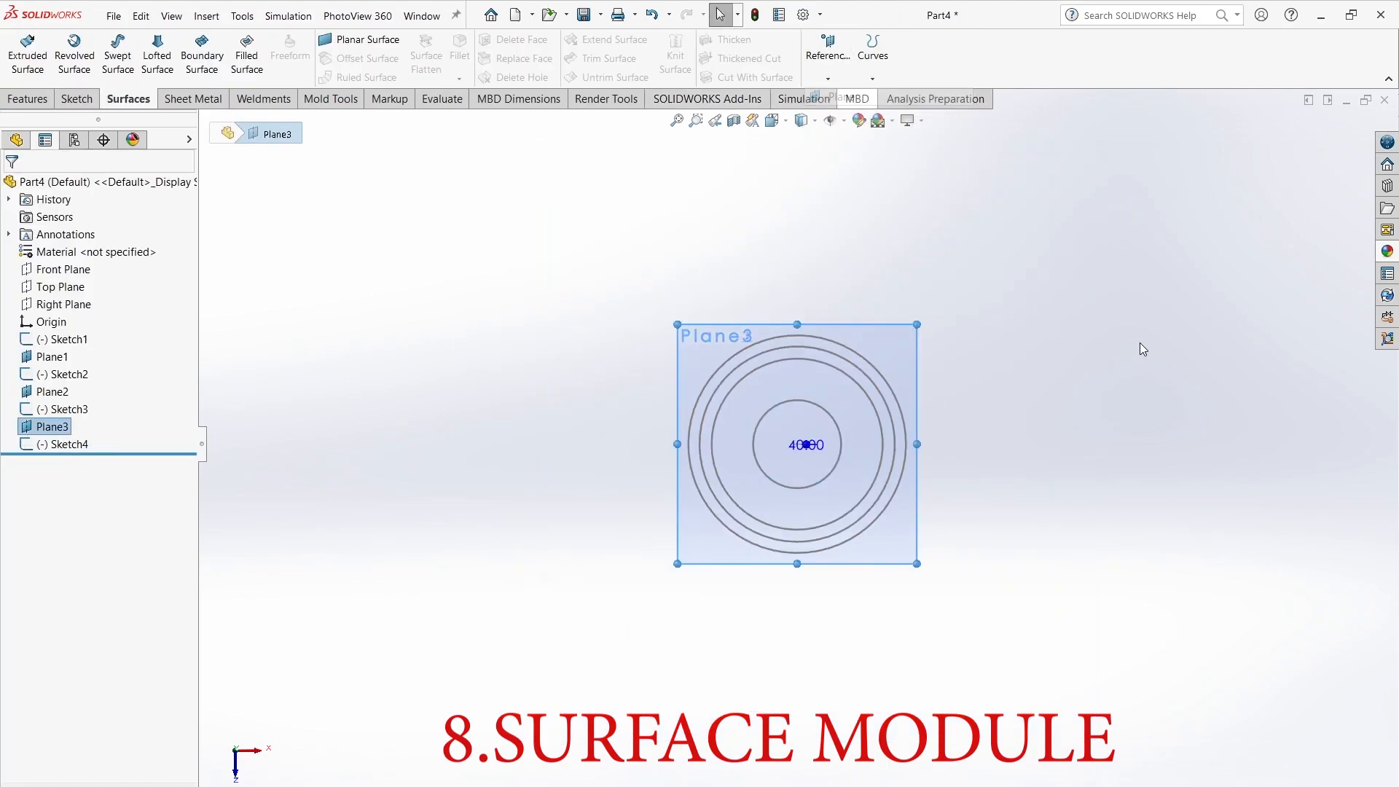
left_click(15, 194)
Step: Sketch an origin-centred circle with a radius of about 27 mm on Plane4 for the rim
middle_click_drag(583, 350, 591, 280)
left_click(919, 238)
left_click(986, 194)
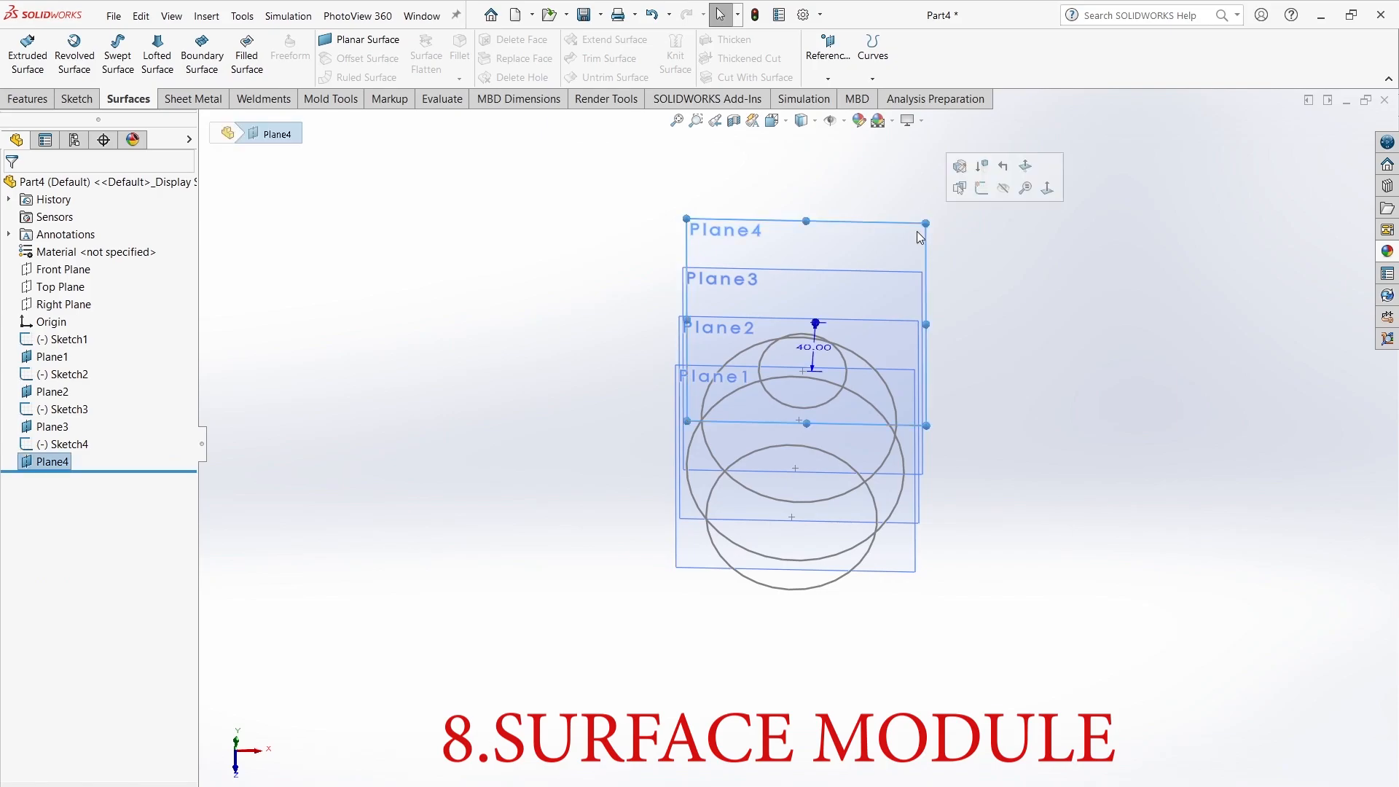
right_click_drag(1131, 421, 1130, 466)
left_click(797, 444)
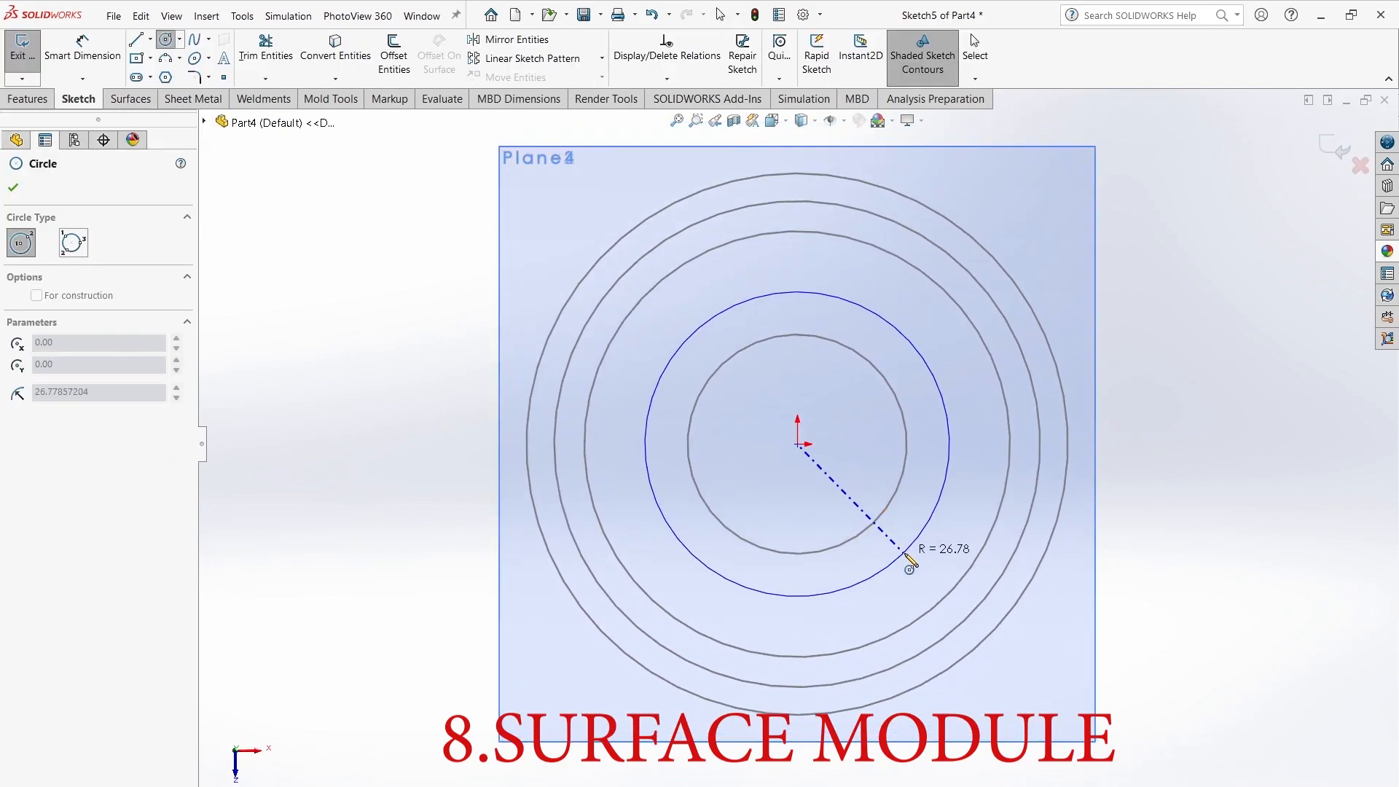
left_click(909, 559)
key("Escape")
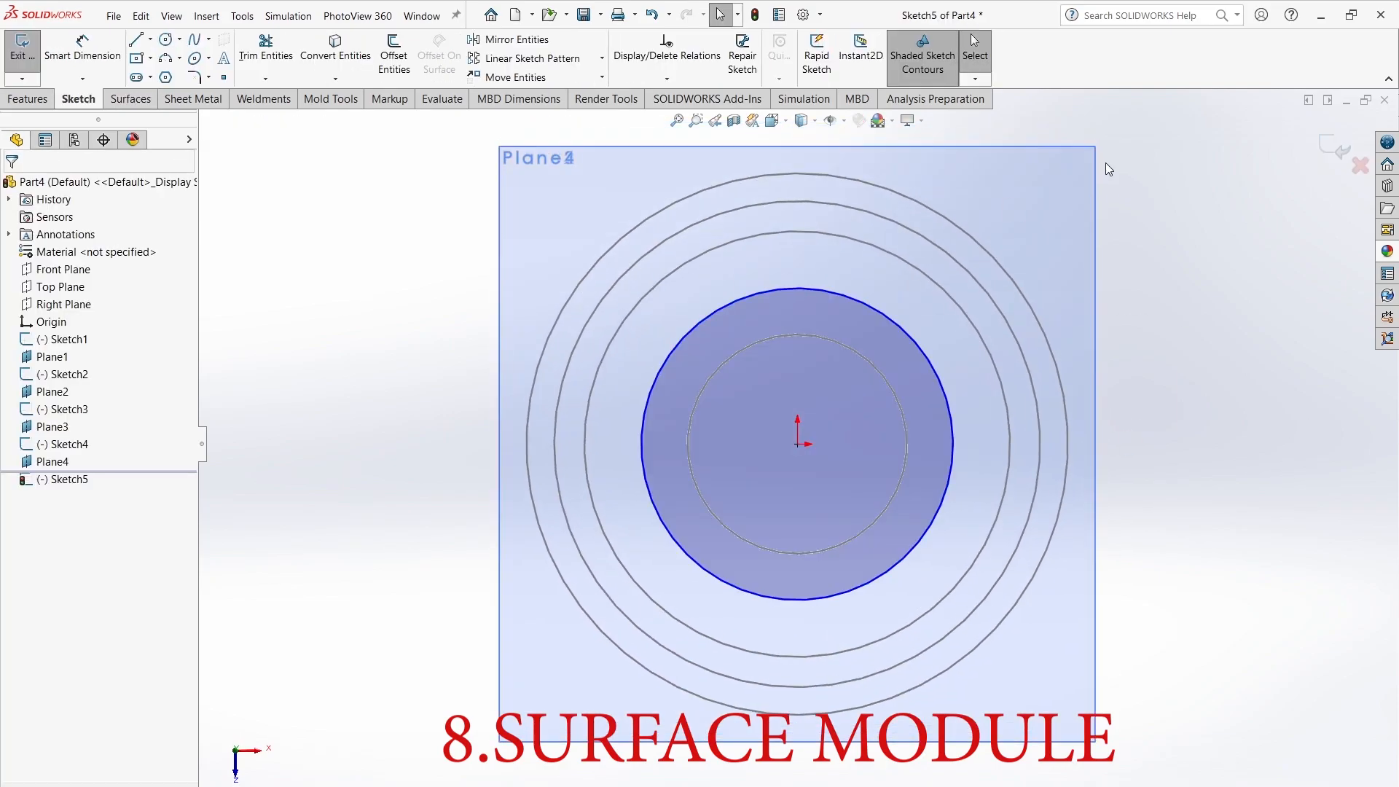
left_click(1343, 151)
Step: Hide the four offset reference planes, leaving the circle sketches shown
mouse_move(1243, 391)
middle_mouse_down()
mouse_move(1099, 387)
mouse_move(918, 510)
middle_mouse_up()
left_click(876, 554)
left_click(930, 567)
left_click(897, 528)
left_click(980, 482)
left_click(923, 445)
left_click(1004, 400)
left_click(976, 335)
left_click(1023, 326)
Step: Loft a surface through the five circle sketches, Sketch1 to Sketch5, from base to rim
middle_click_drag(1041, 539, 947, 415)
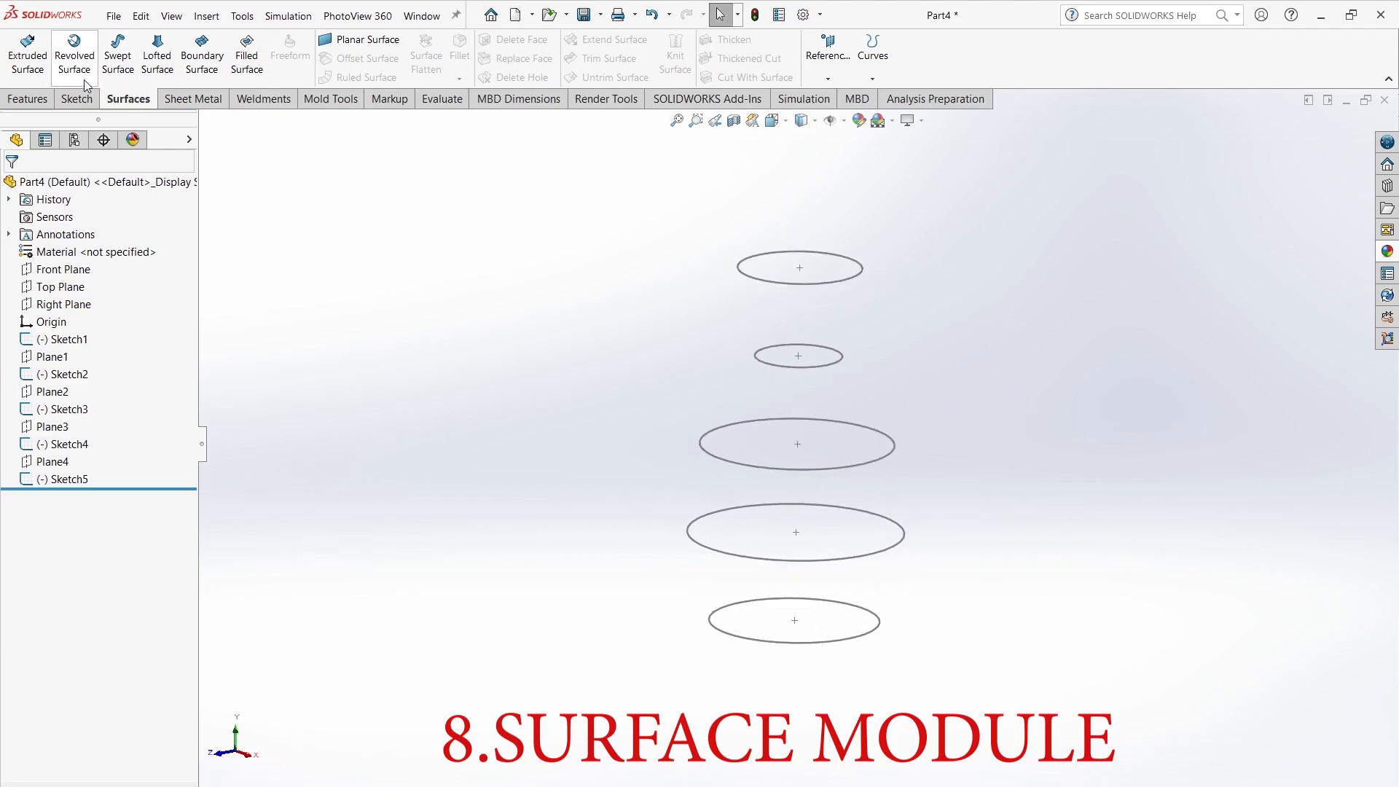
left_click(157, 54)
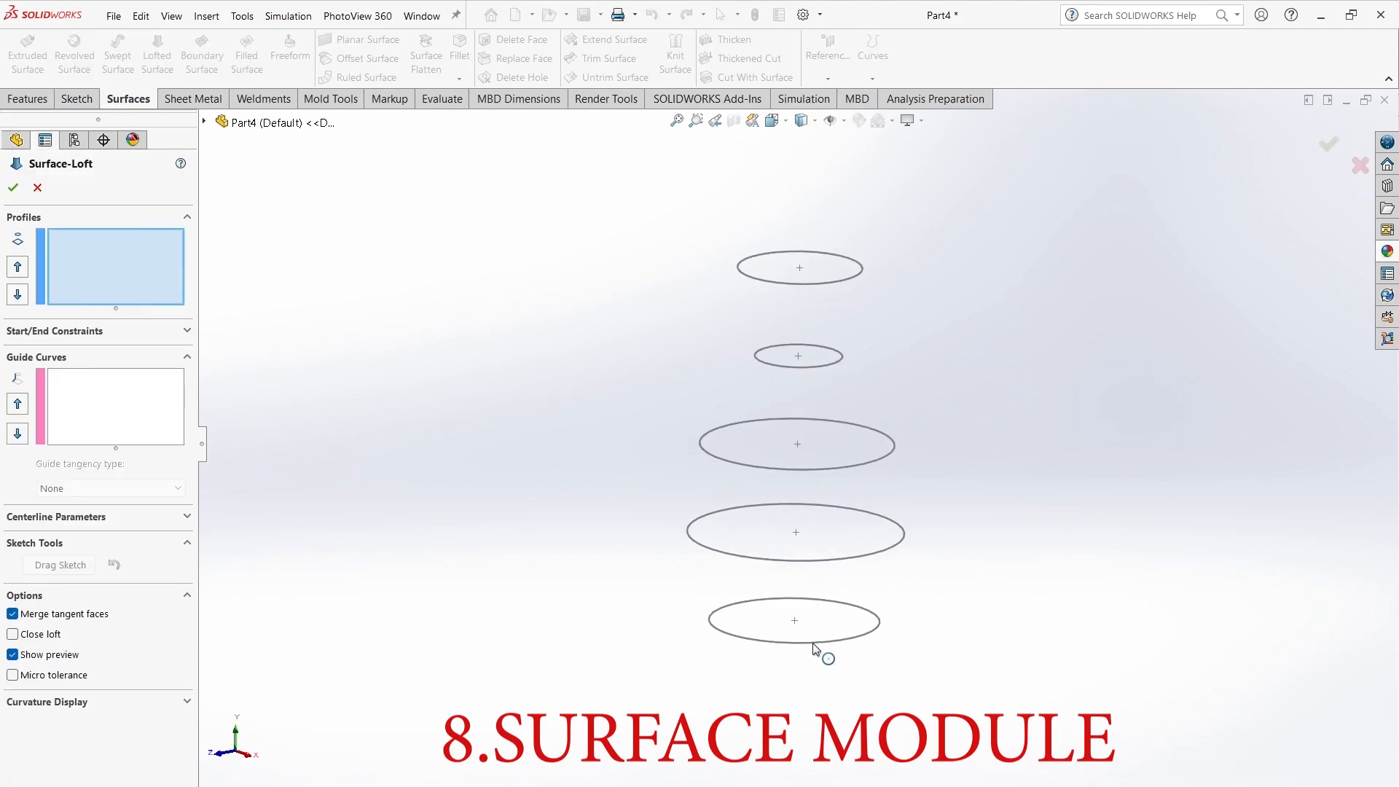
left_click(813, 643)
left_click(843, 558)
left_click(835, 468)
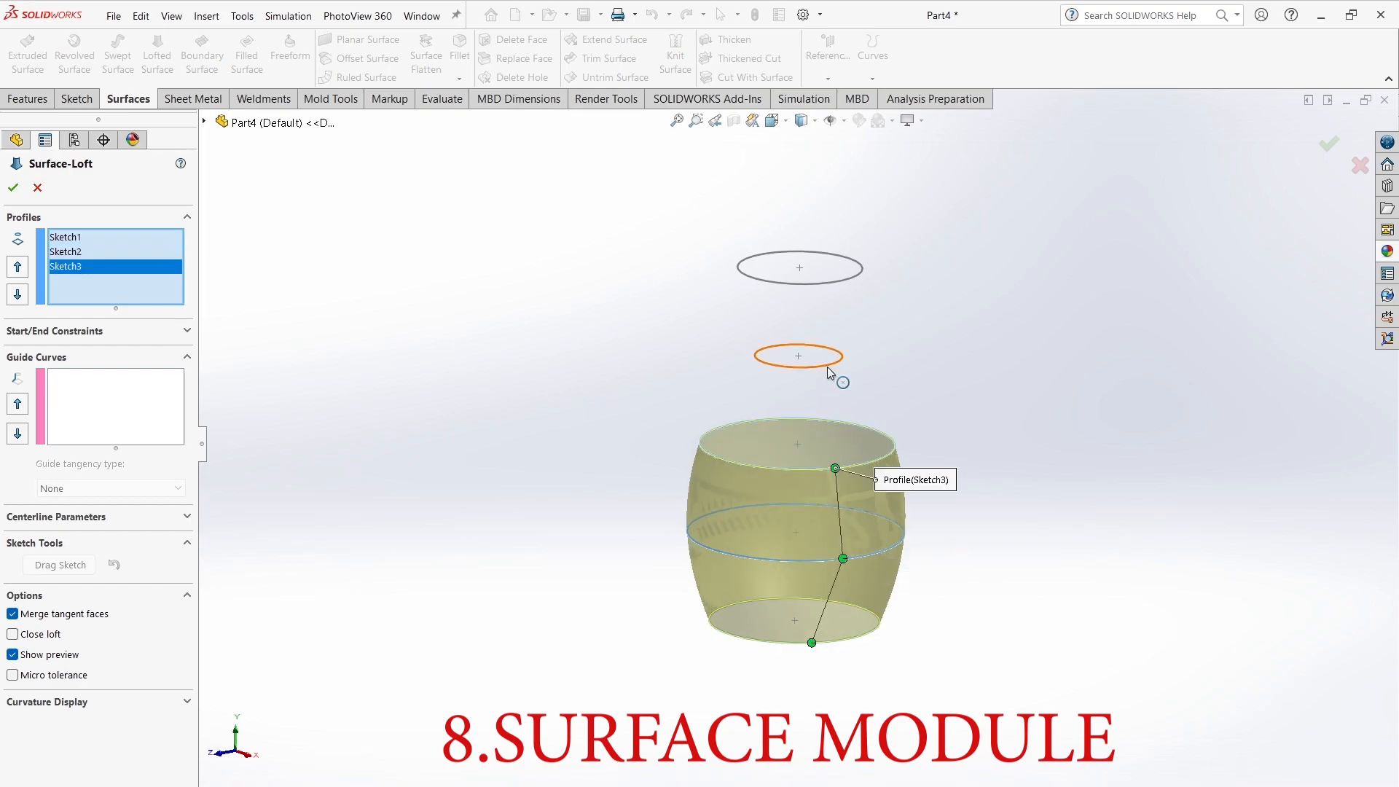
left_click(827, 368)
left_click(833, 283)
middle_click_drag(902, 567, 907, 664)
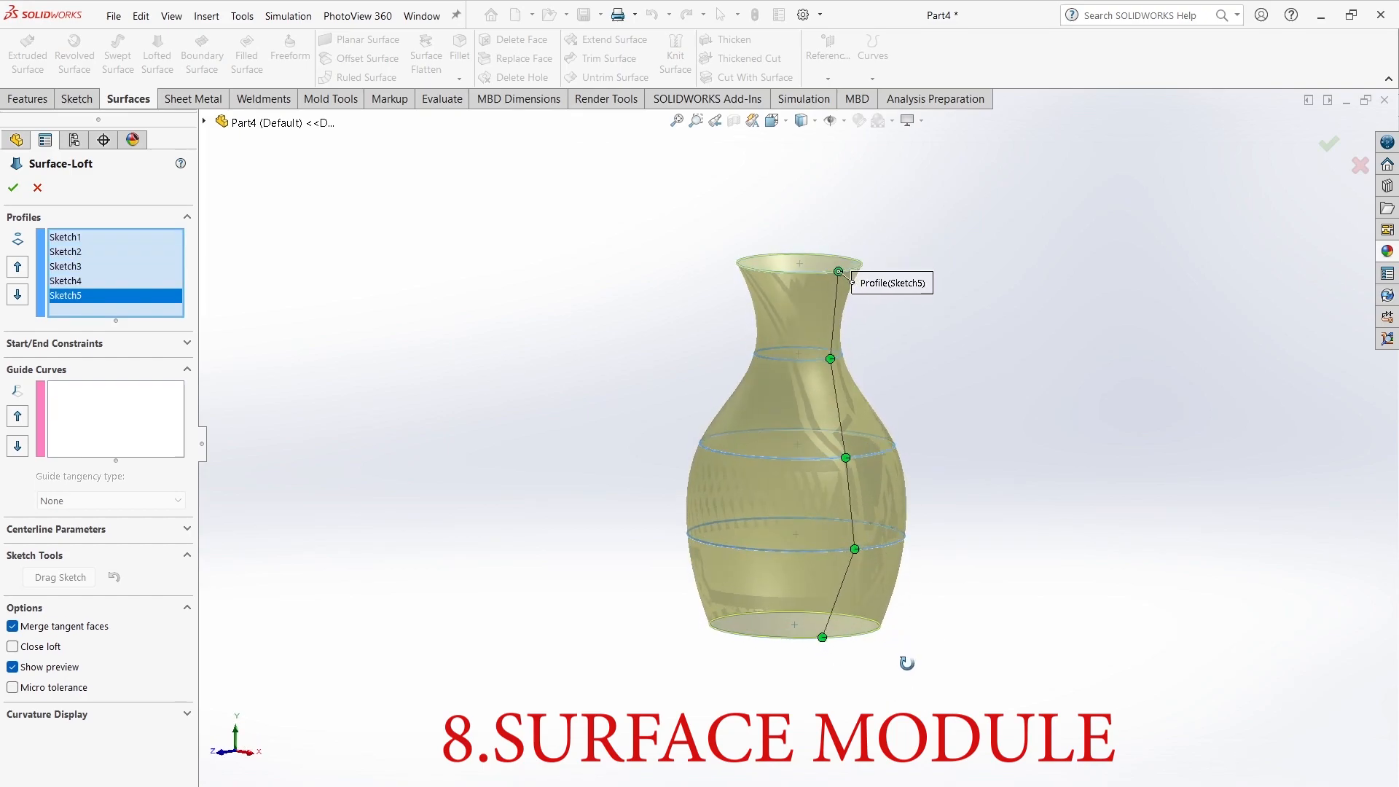
left_click(14, 188)
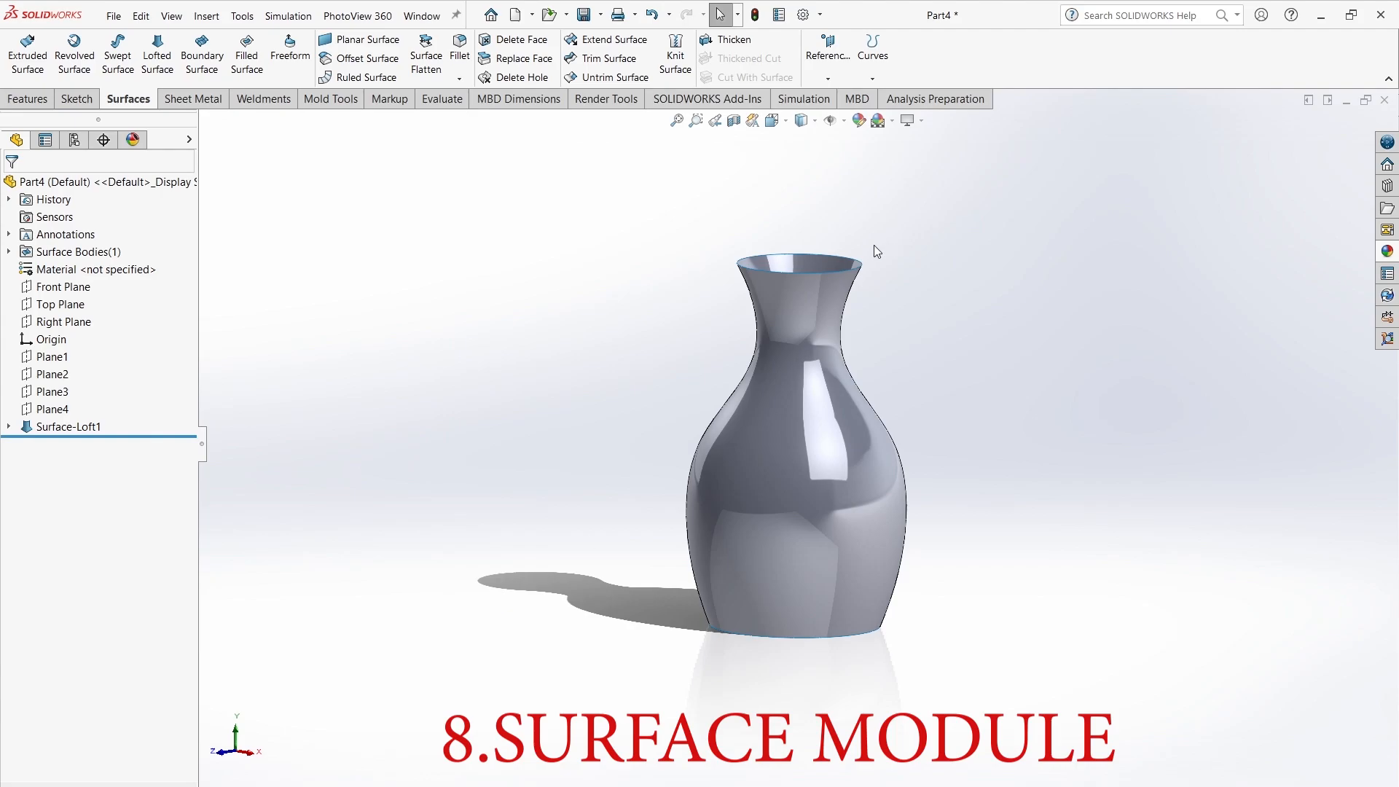
Step: Delete the lofted surface while keeping its circle sketches
left_click(87, 427)
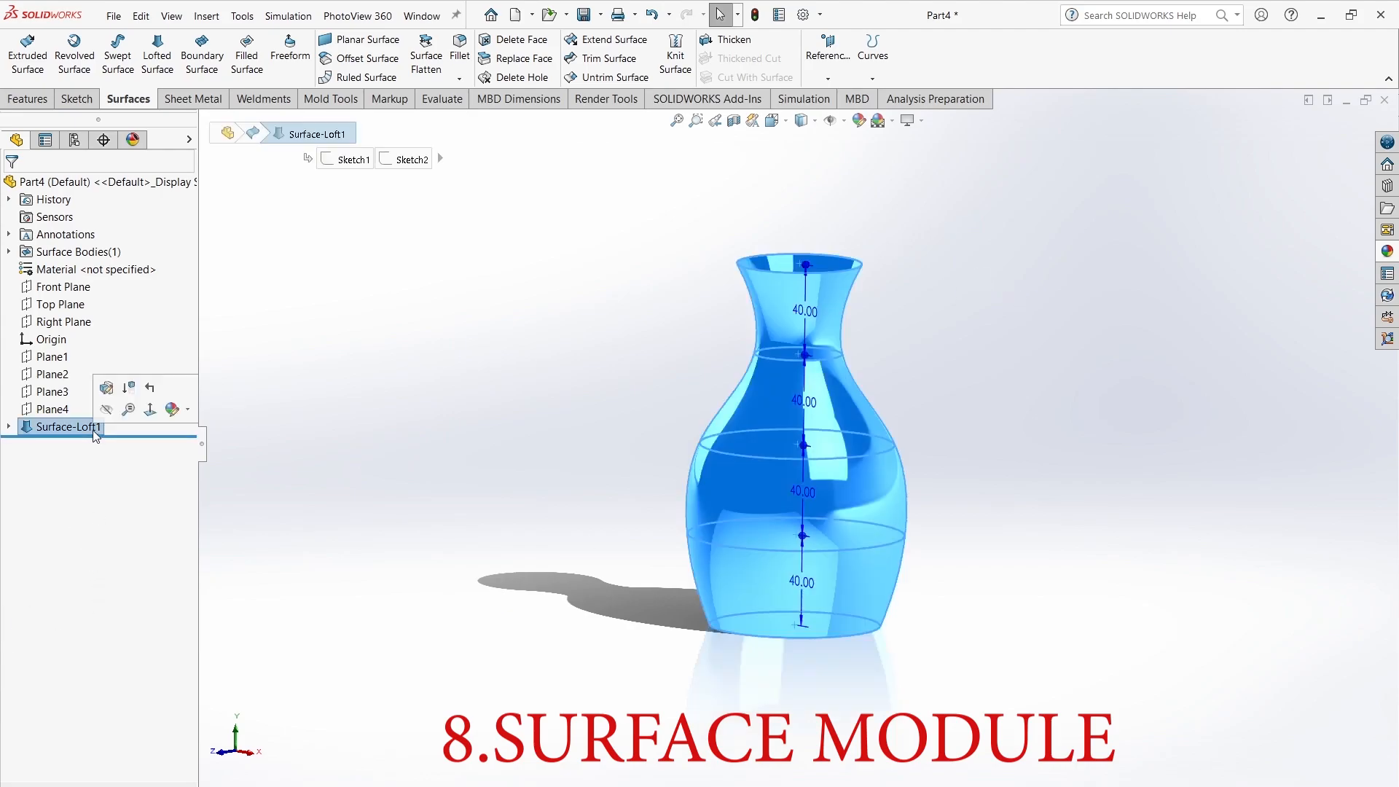
key("Delete")
key("Return")
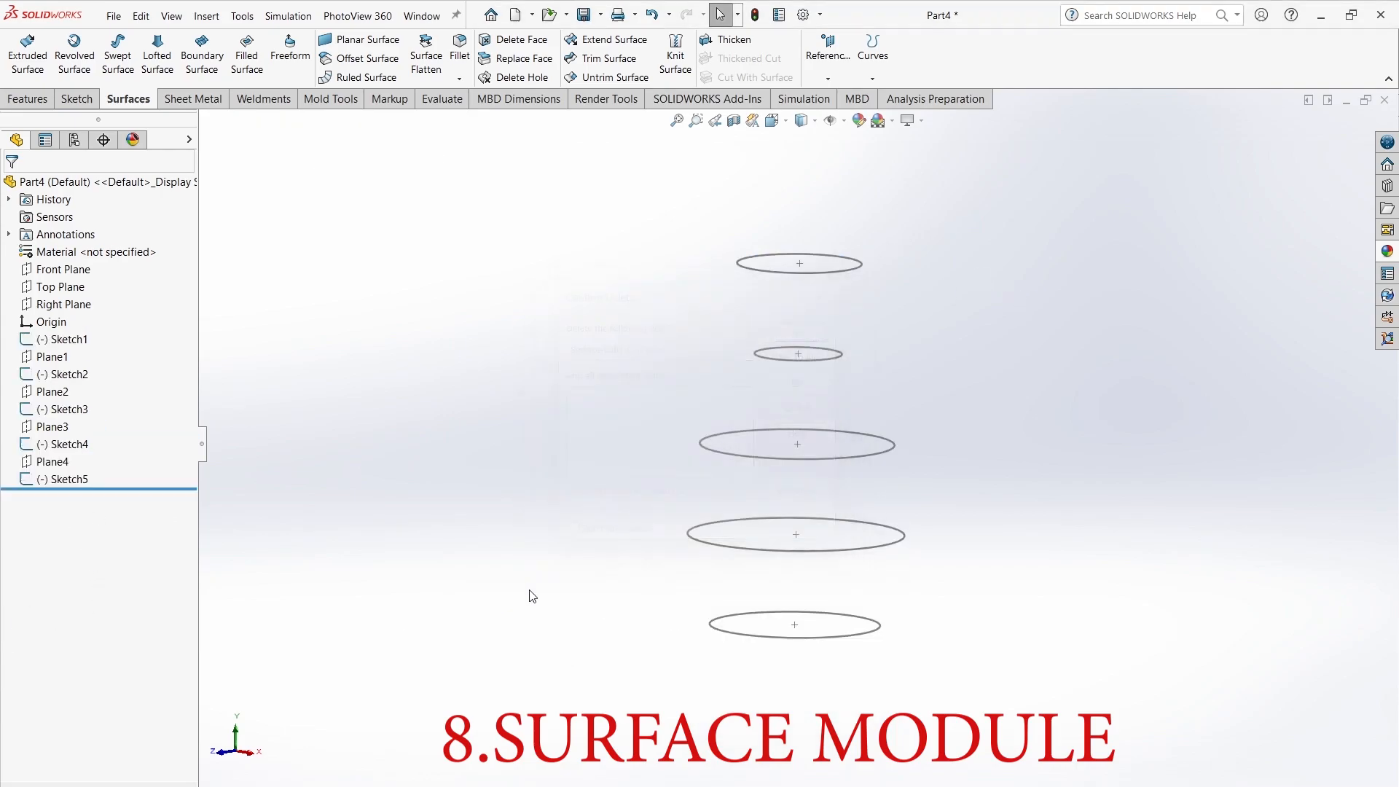
Step: Sketch a five-point spline on the Right Plane along the left ends of the five circles, from rim to base
left_click(64, 304)
left_click(98, 281)
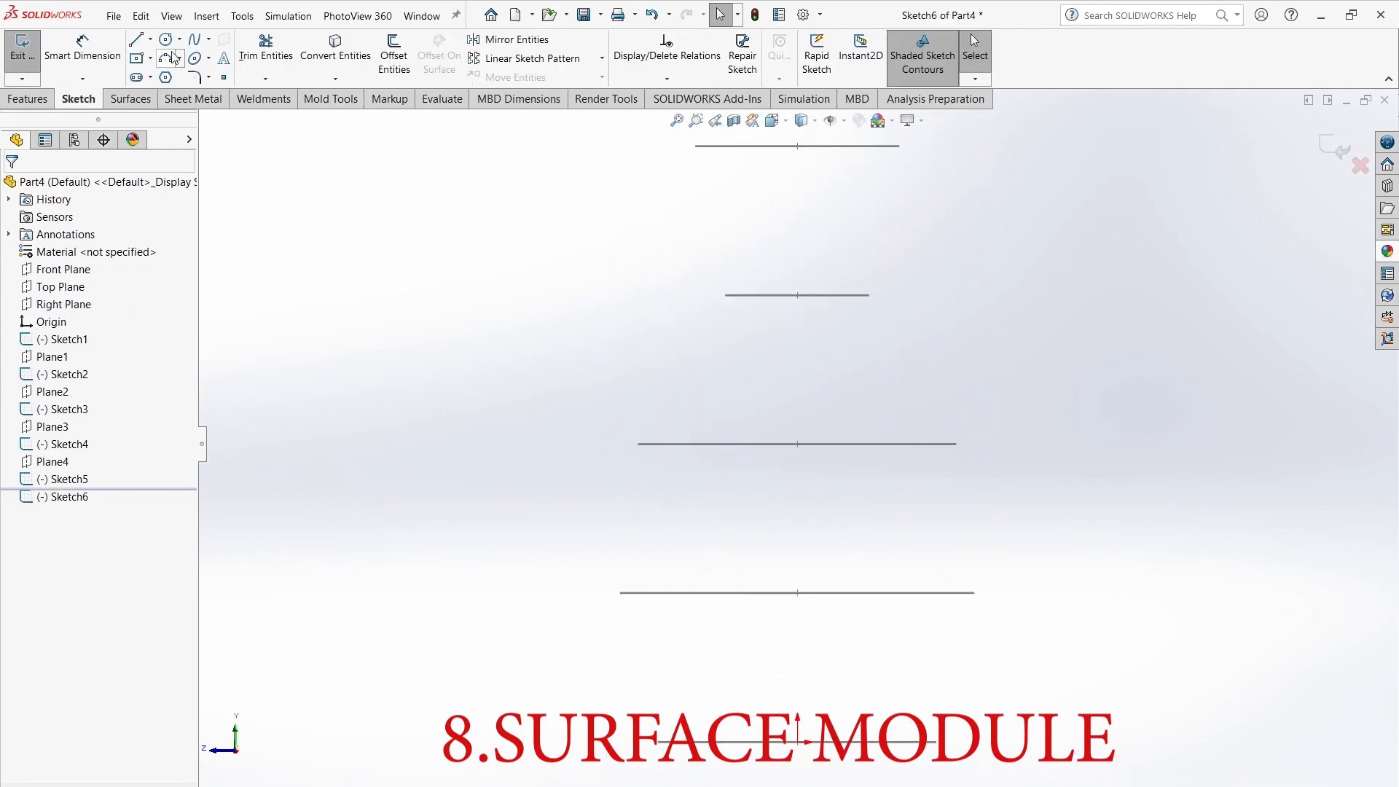
left_click(193, 39)
left_click(688, 146)
left_click(722, 298)
left_click(630, 443)
left_click(611, 591)
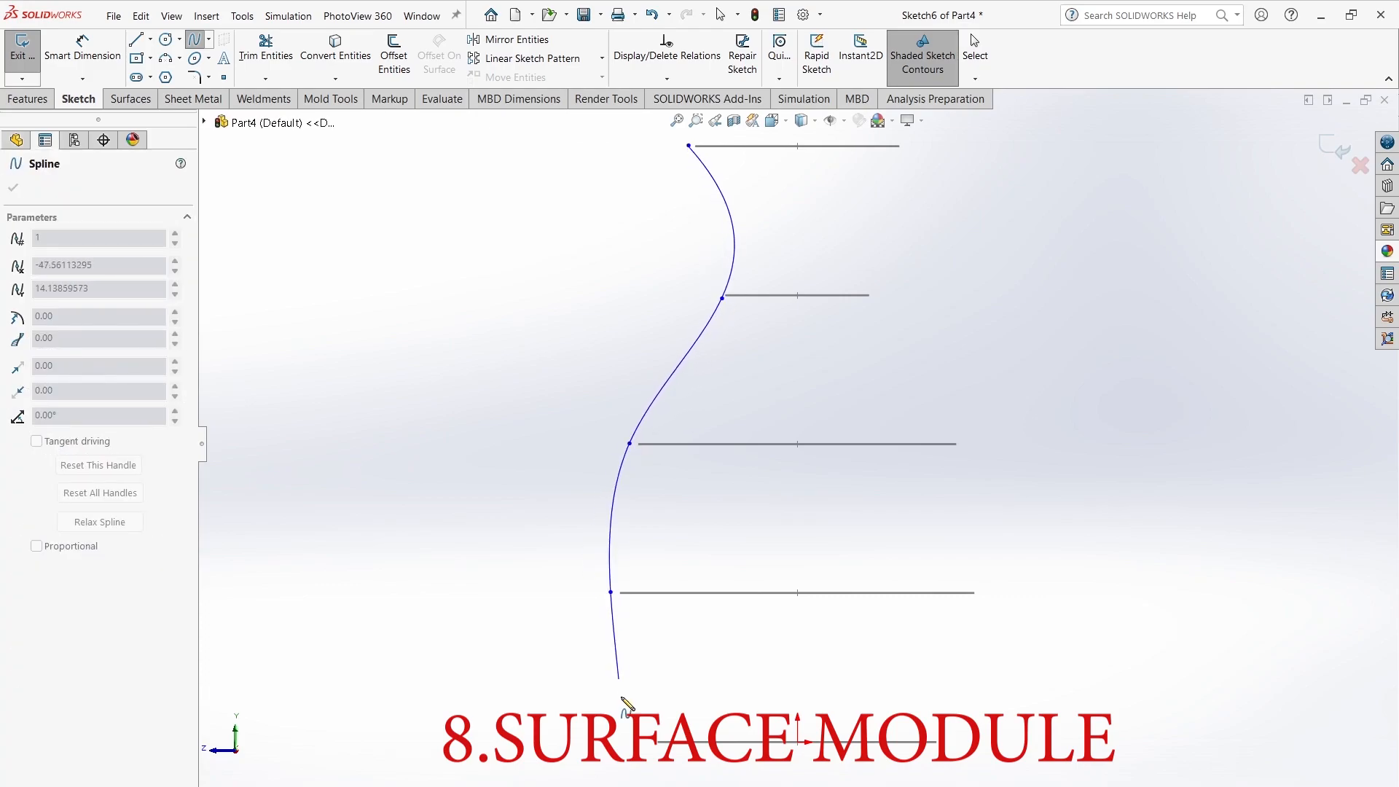
left_click(652, 742)
key("Escape")
Step: Add pierce relations tying the spline's upper two points to the rim and neck circles
scroll(678, 746, "up", 6)
middle_click_drag(758, 357, 846, 397)
scroll(794, 357, "down", 9)
left_click(684, 464)
left_click(710, 467, "ctrl")
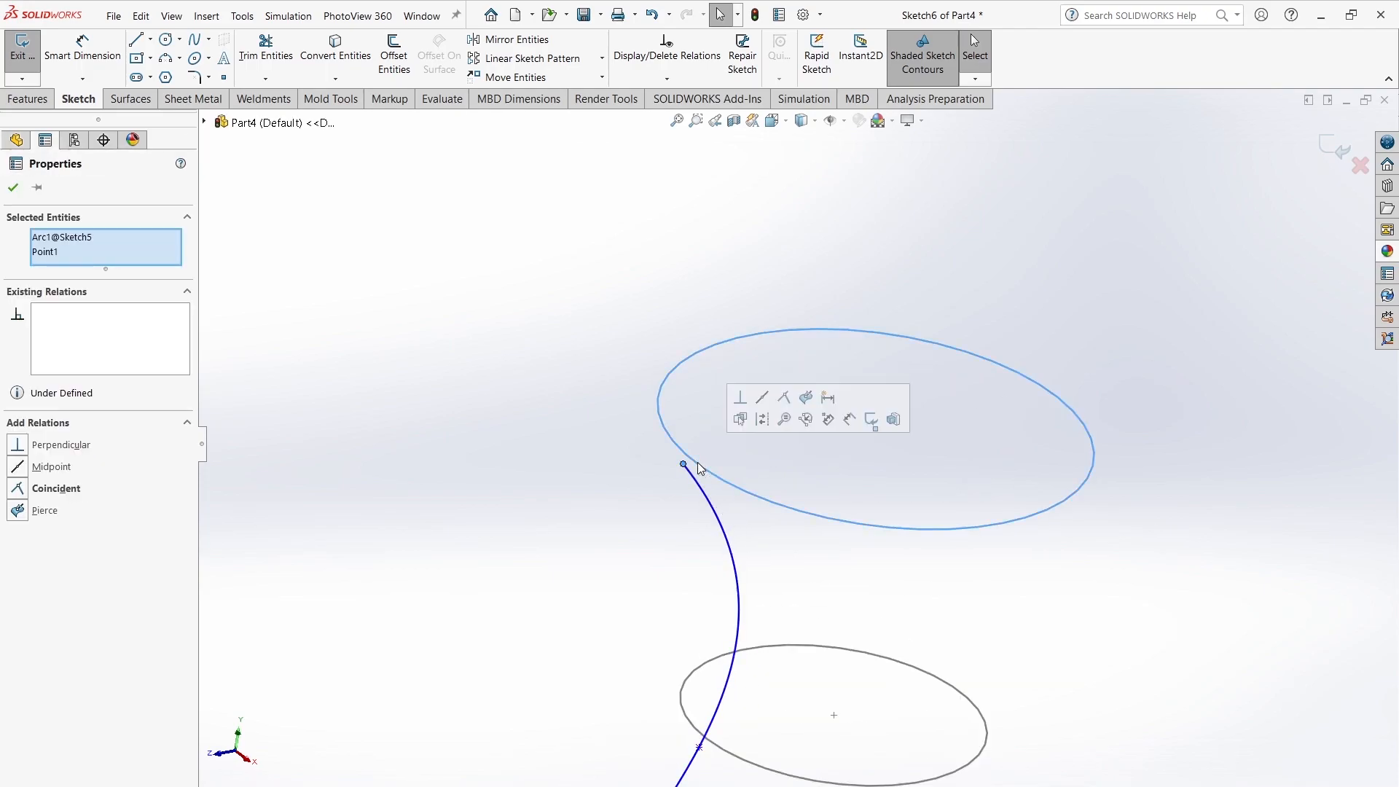
left_click(806, 399)
left_click(699, 749)
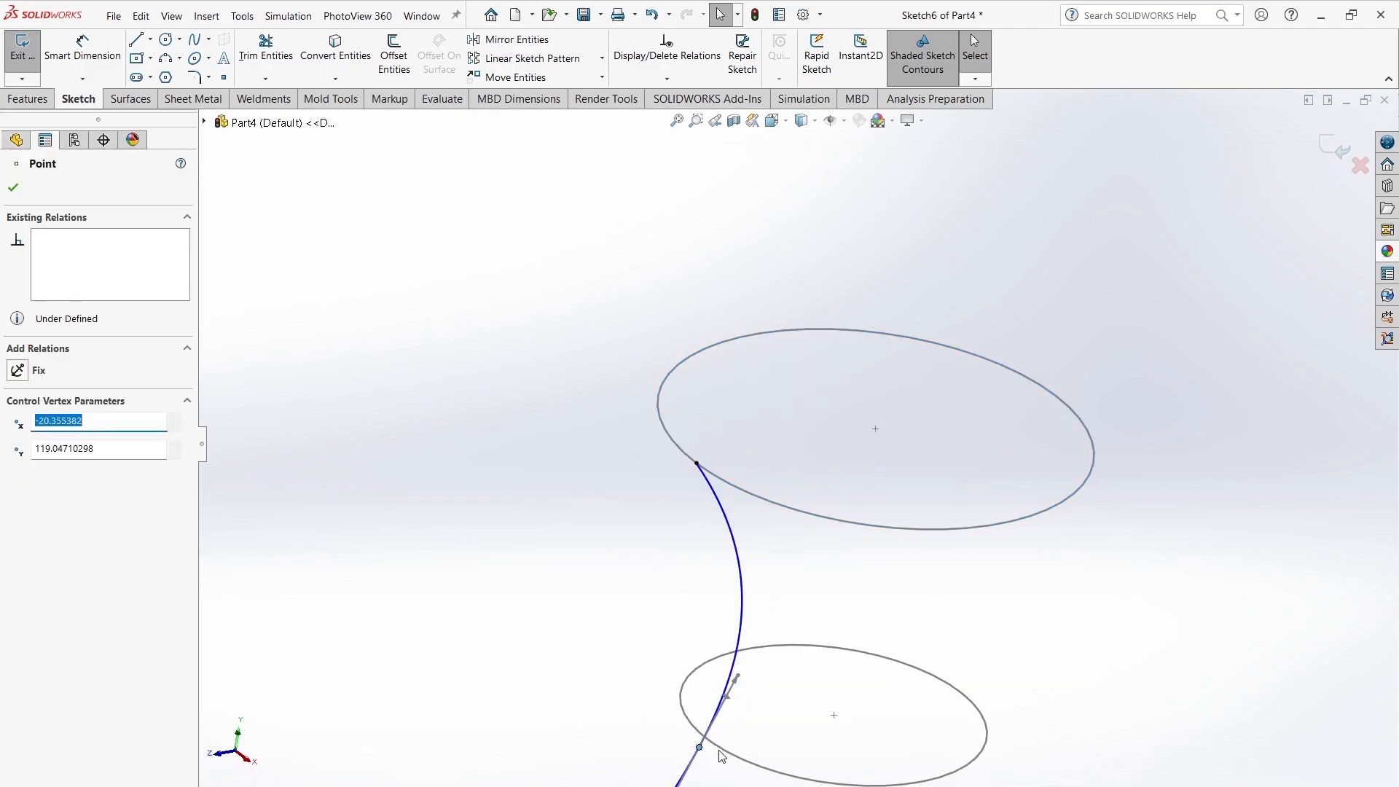
left_click(720, 749, "ctrl")
left_click(825, 682)
Step: Add a pierce relation between the spline's middle point and the Sketch3 circle
scroll(751, 408, "up", 6)
scroll(709, 488, "down", 5)
left_click(688, 433, "ctrl")
left_click(638, 411, "ctrl")
left_click(452, 402)
left_click(690, 437)
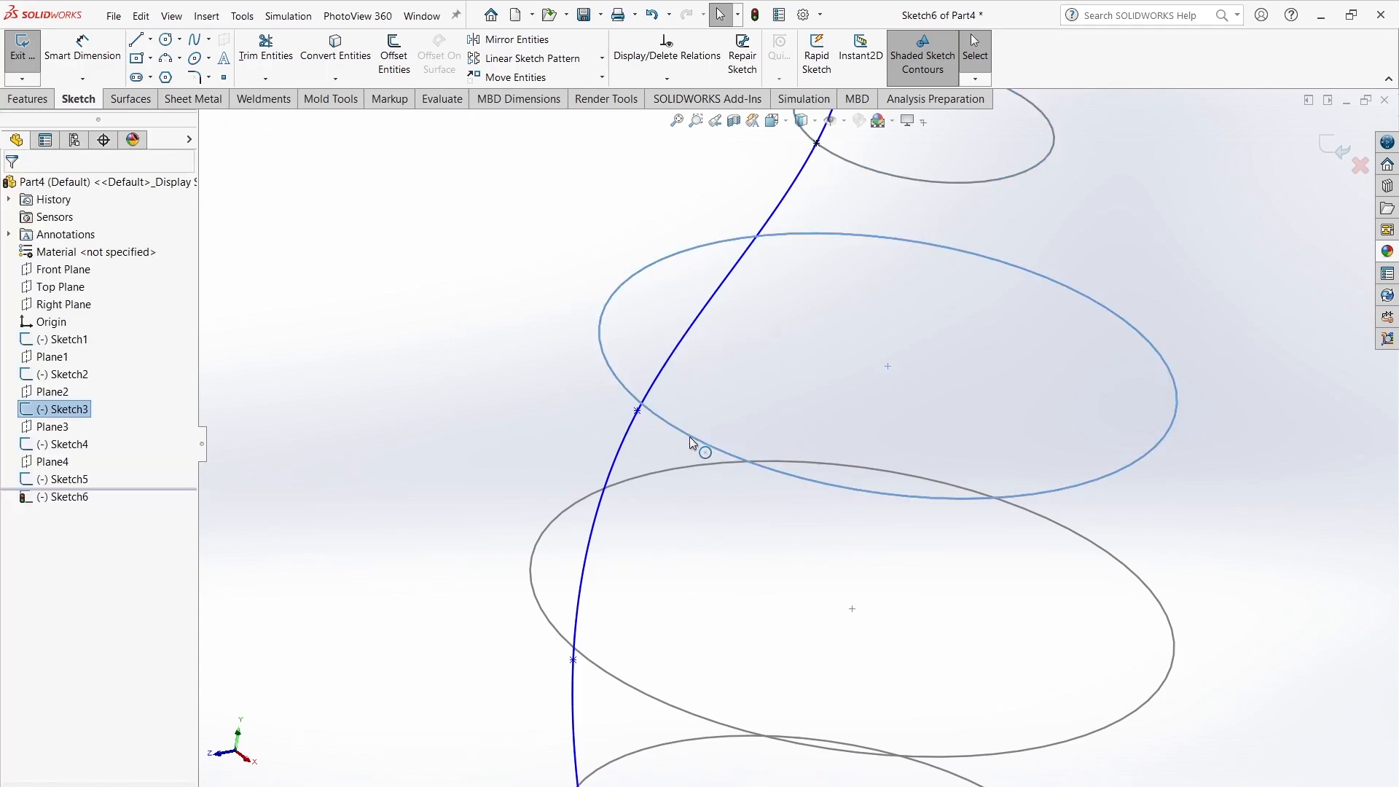
left_click(634, 413, "ctrl")
left_click(761, 368)
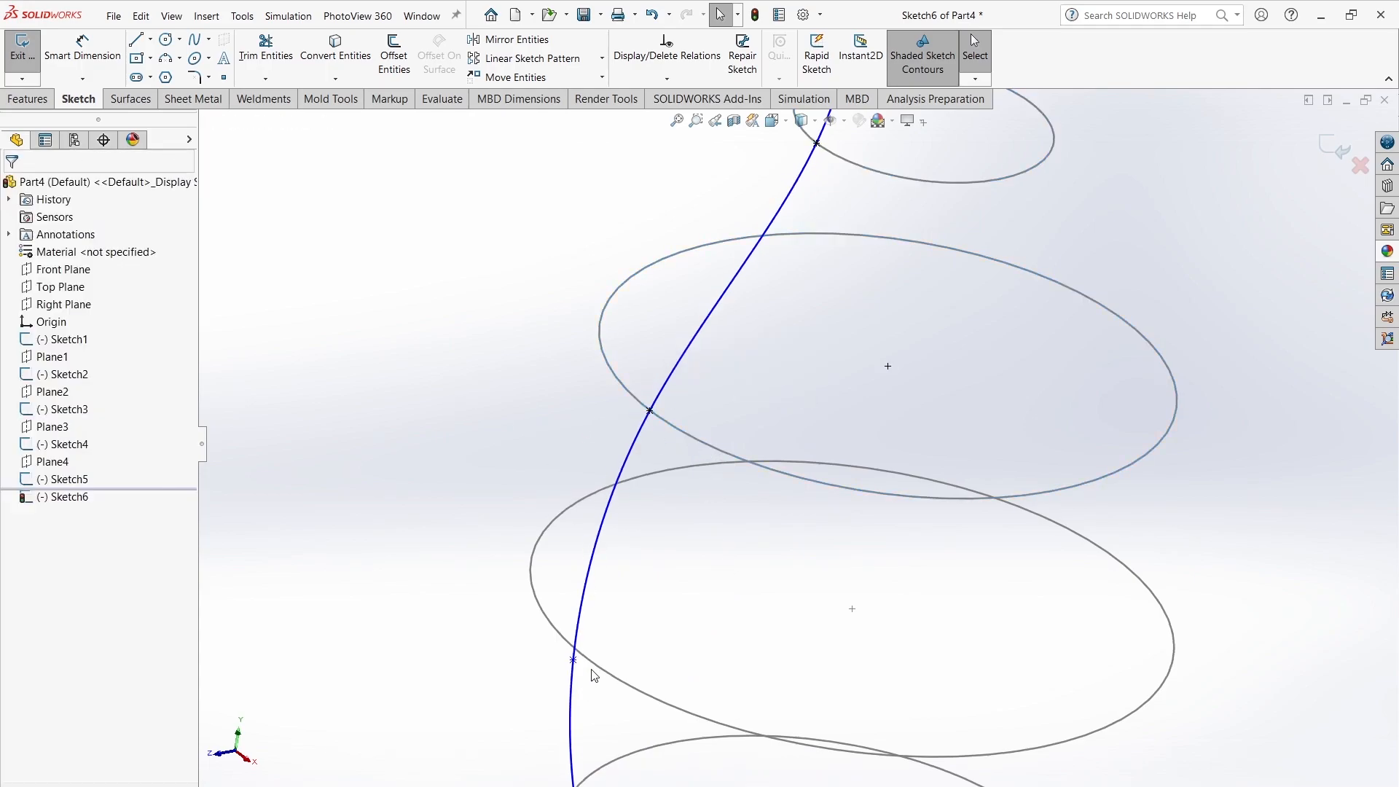
Step: Add pierce relations tying the spline's lower two points to the Sketch2 circle and the base circle
left_click(573, 662)
left_click(608, 676, "ctrl")
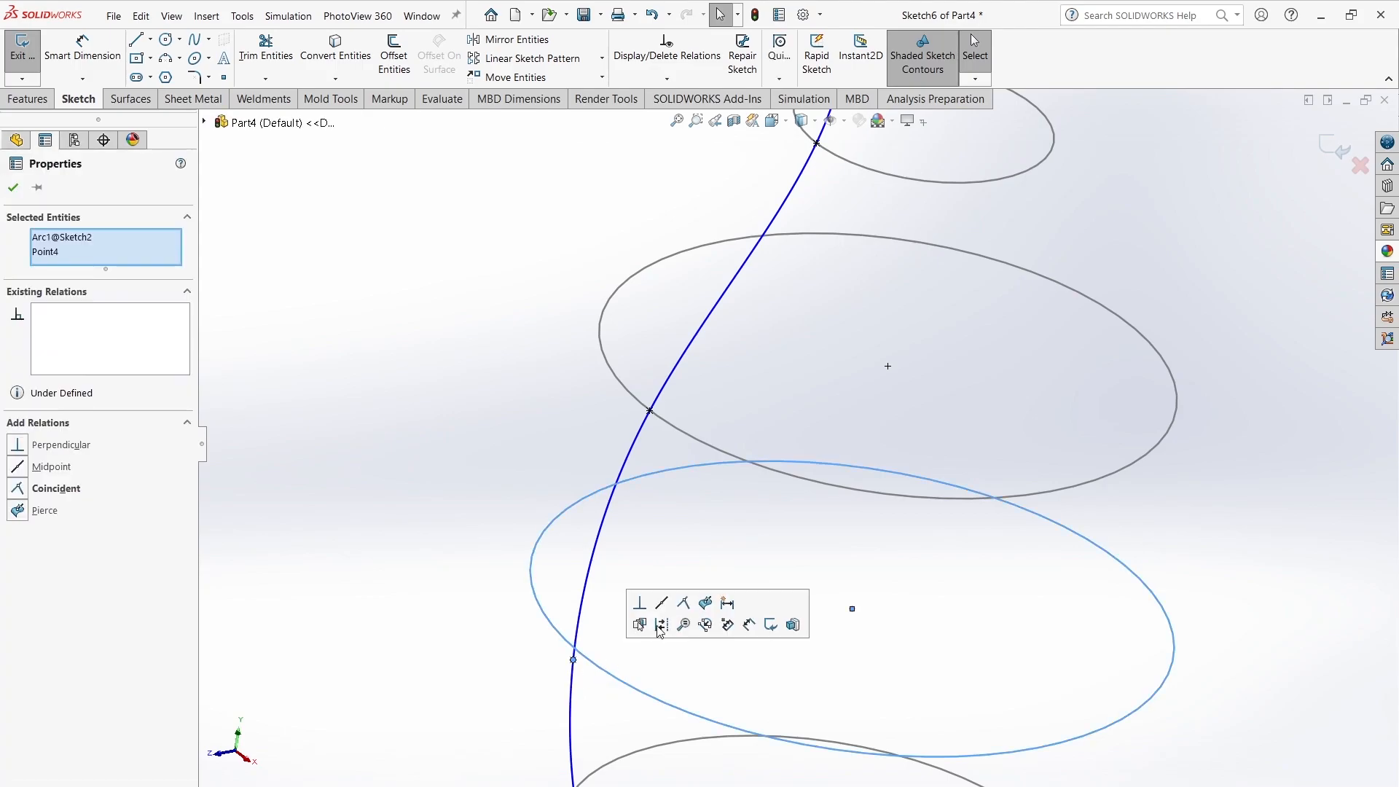
left_click(718, 604)
scroll(519, 698, "up", 2)
middle_click_drag(685, 751, 816, 504, "ctrl")
left_click(781, 521, "ctrl")
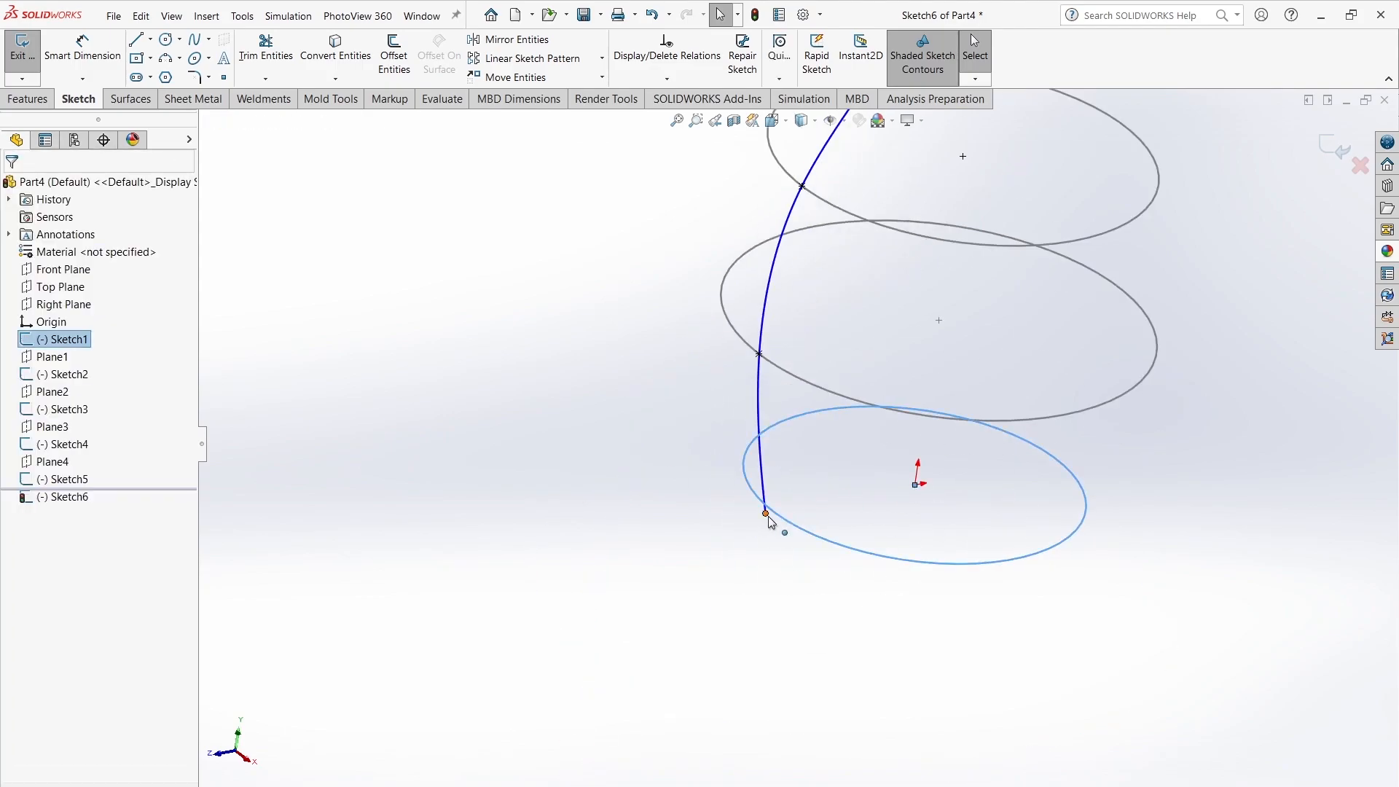
left_click(871, 451)
Step: Sketch a second five-point spline along the right ends of the circles, from rim to base
scroll(1004, 494, "up", 4)
key("ctrl+8")
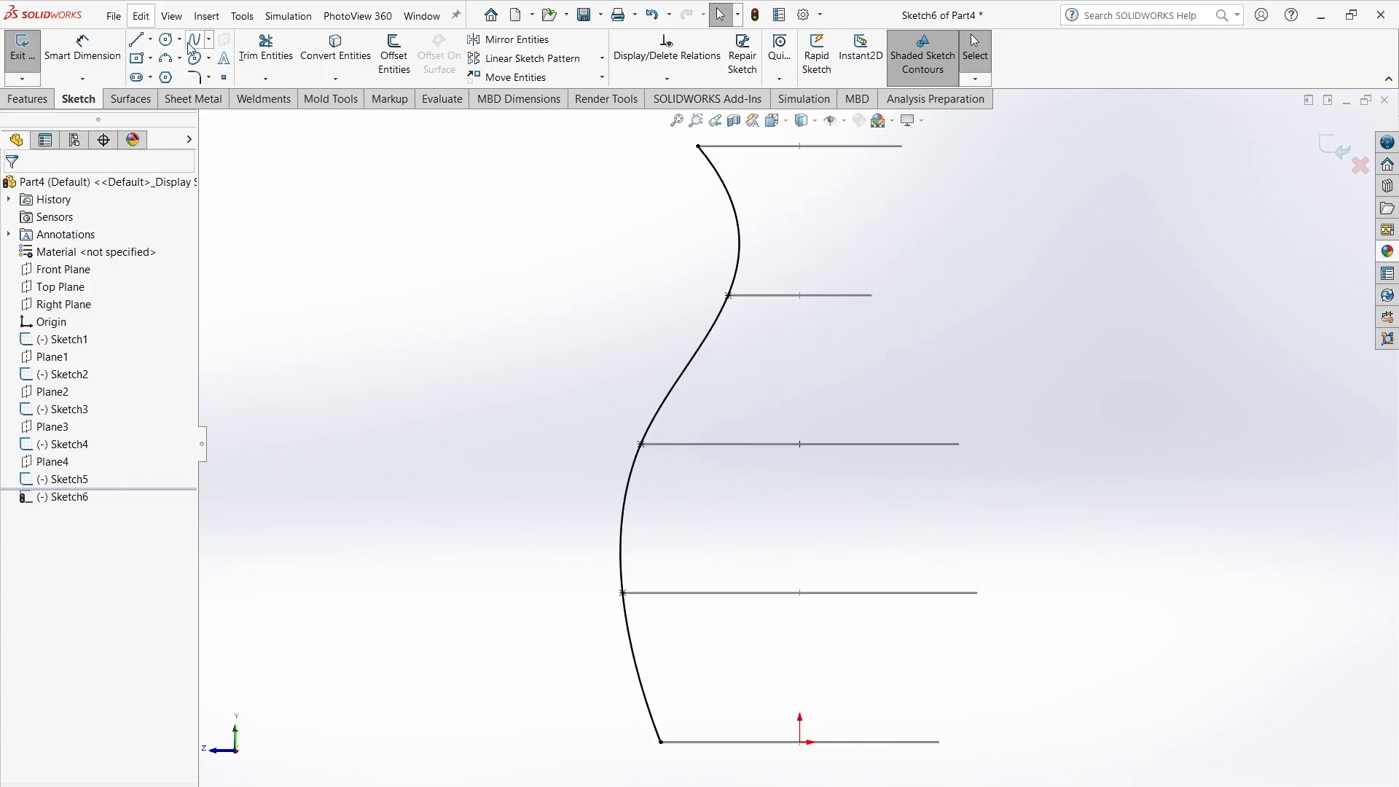
left_click(191, 42)
left_click(910, 147)
left_click(881, 295)
left_click(967, 443)
left_click(989, 592)
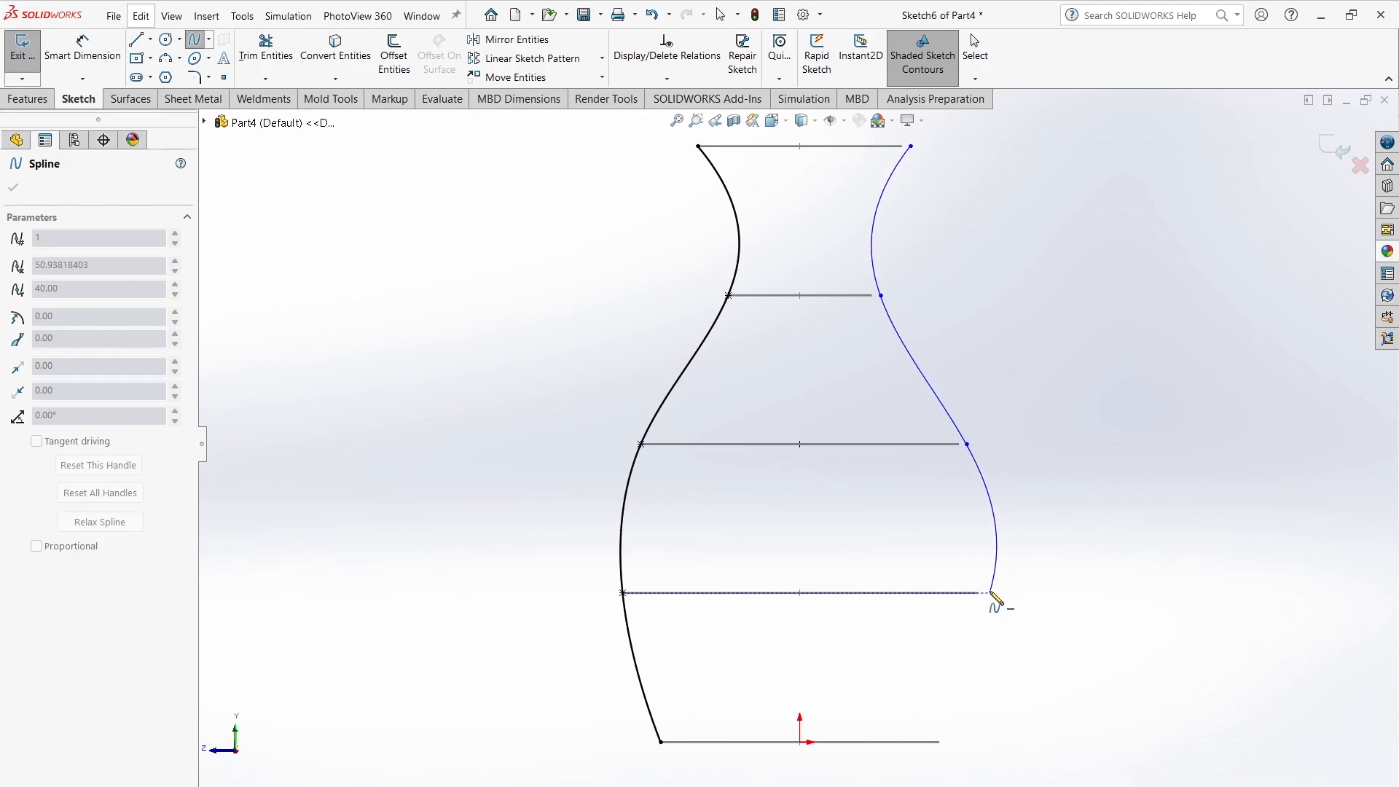
double_click(948, 742)
key("Escape")
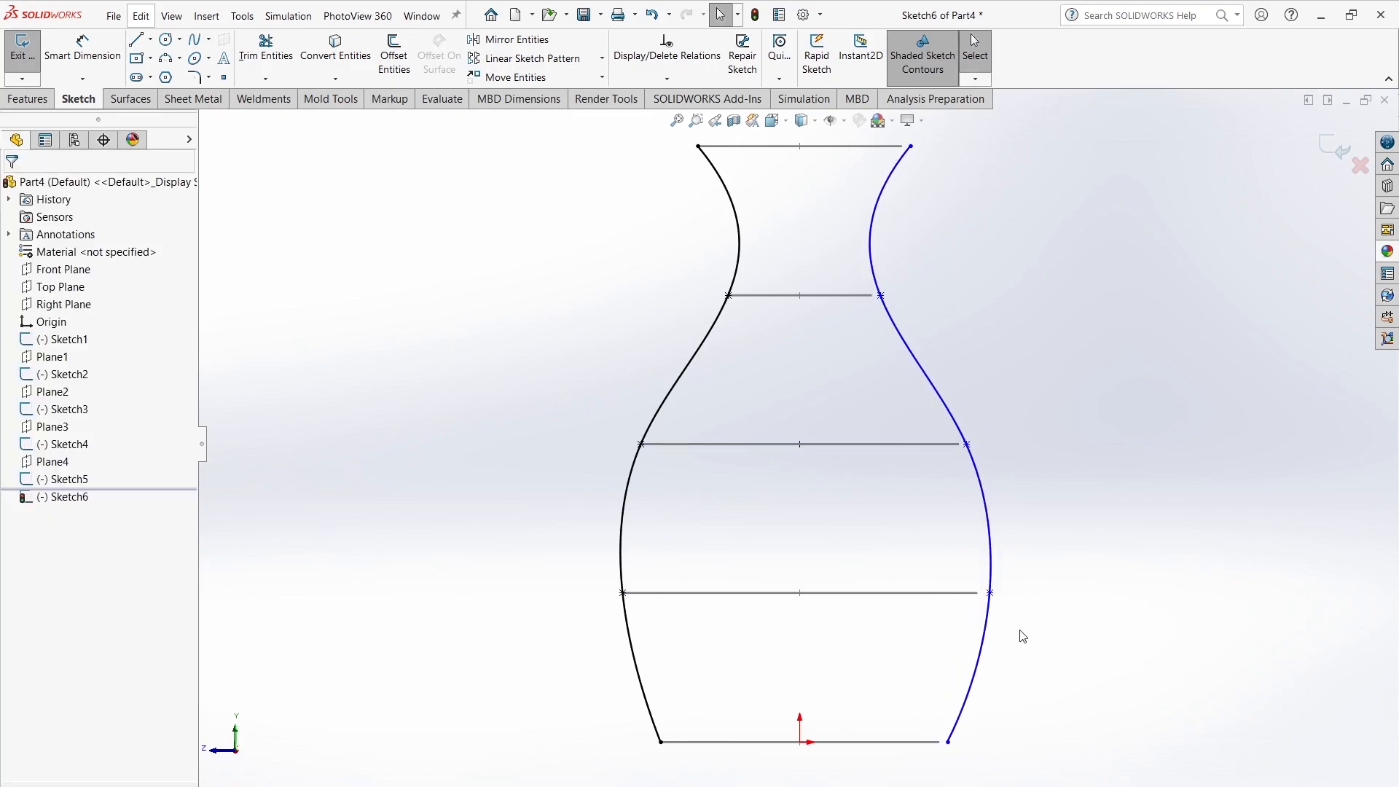
Step: Pierce the second spline's neck and rim points onto the Sketch4 and Sketch5 circles
left_click(881, 295)
left_click(858, 295, "ctrl")
left_click(964, 230)
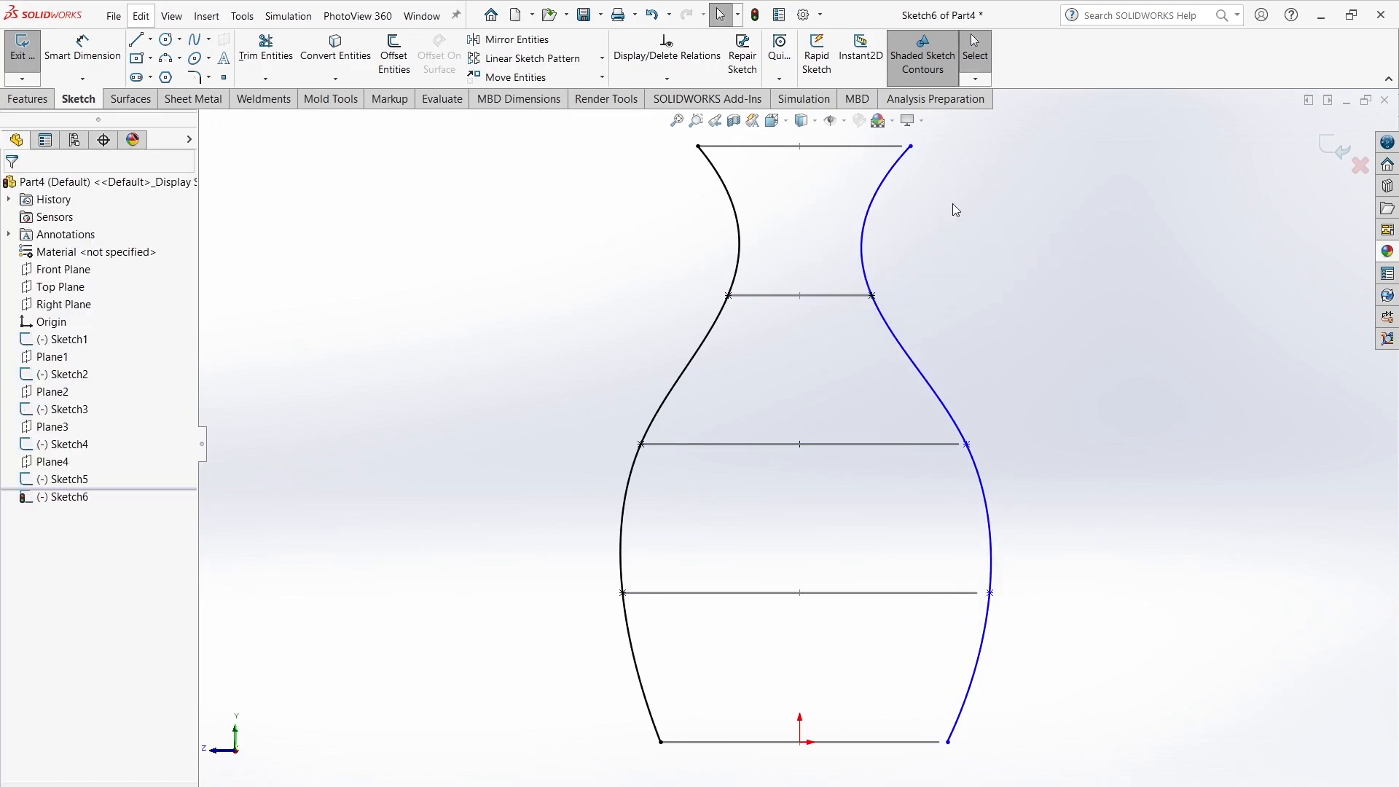
left_click(910, 146)
left_click(879, 146, "ctrl")
left_click(981, 83)
Step: Pierce the second spline's three lower points onto the Sketch3, Sketch2 and base circles
left_click(967, 444)
left_click(911, 444, "ctrl")
left_click(1015, 377)
left_click(990, 592)
left_click(963, 593, "ctrl")
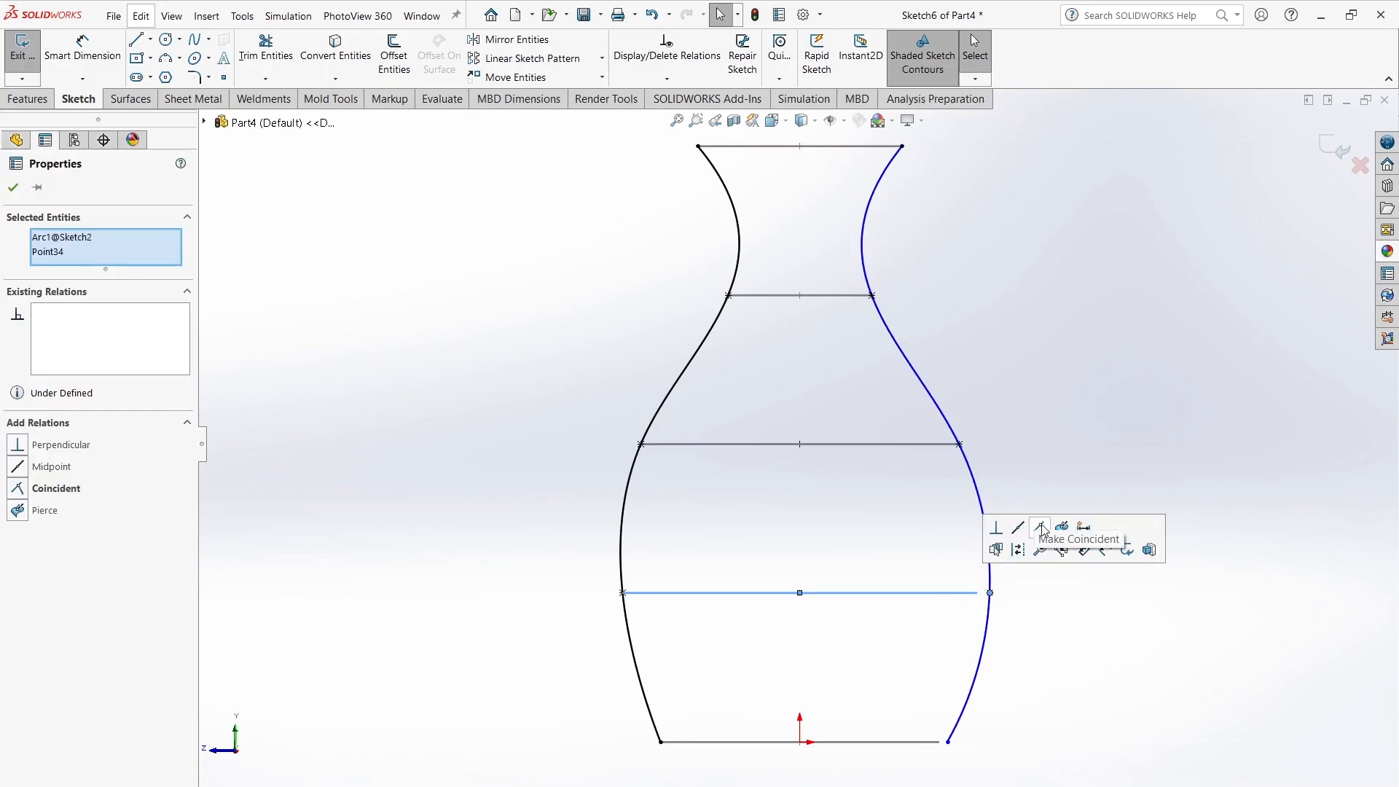
left_click(1061, 526)
left_click(948, 742)
left_click(907, 742, "ctrl")
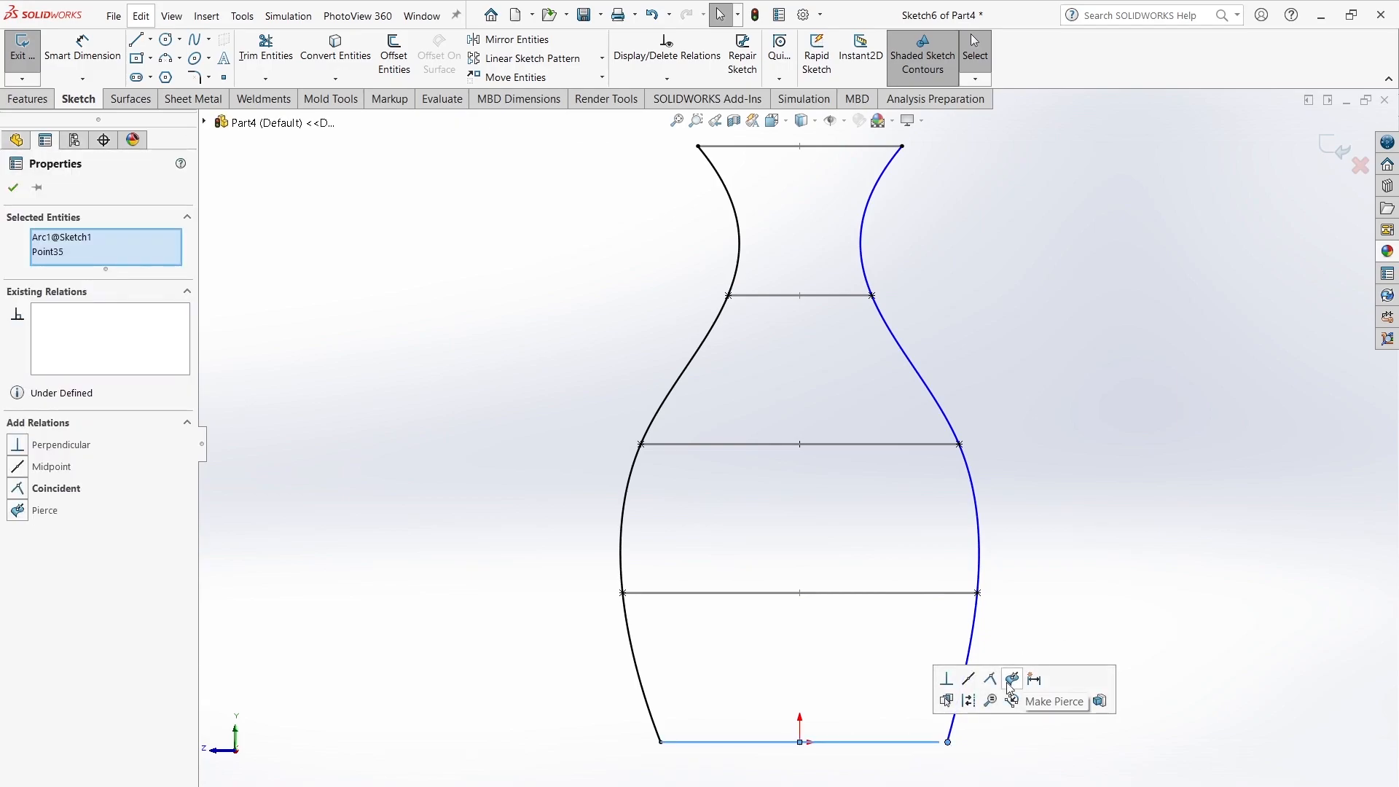
left_click(1010, 678)
Step: Reshape the right spline with its tangent handles at the neck and Sketch3 circle, and exit the sketch
scroll(1057, 573, "up", 4)
scroll(868, 396, "down", 3)
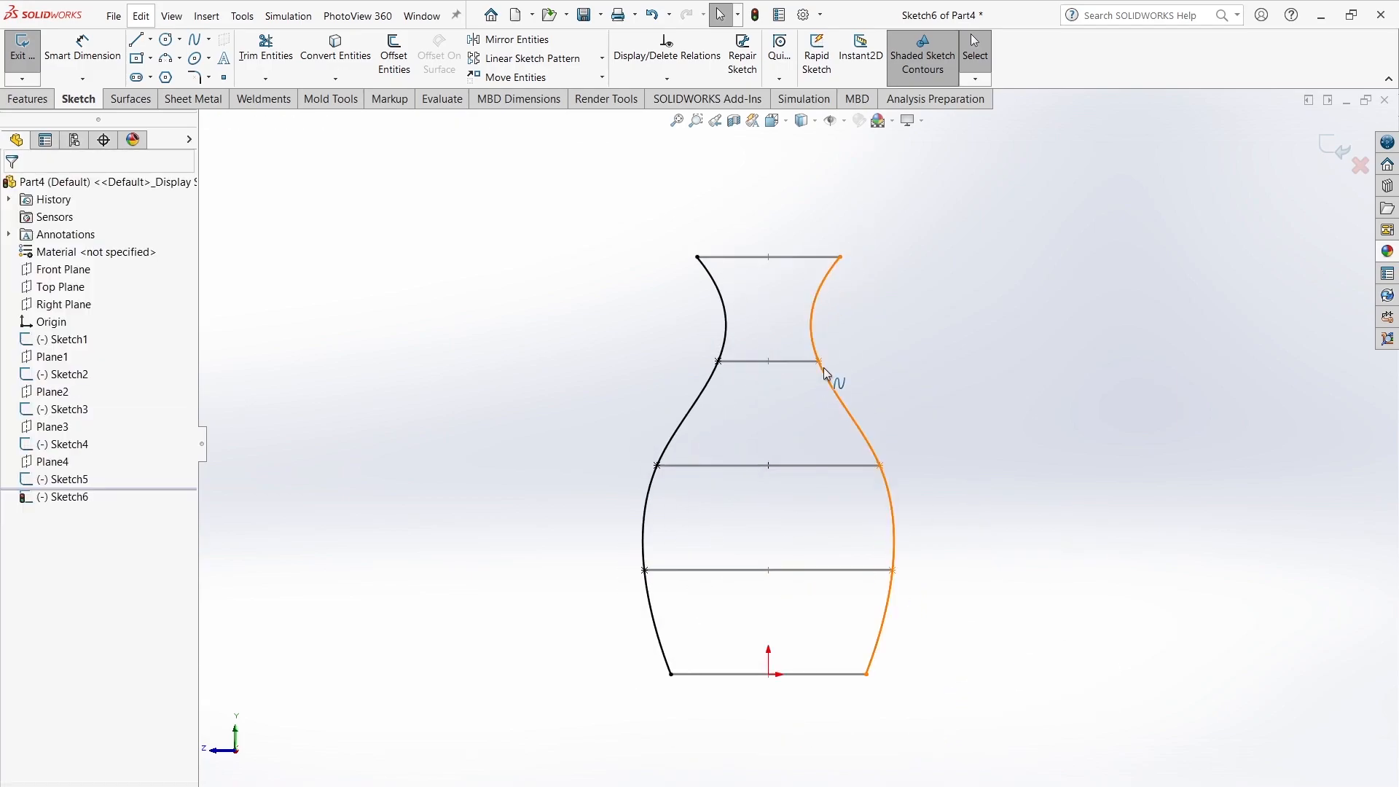
left_click(829, 369)
mouse_move(809, 338)
left_mouse_down()
mouse_move(819, 380)
mouse_move(819, 361)
left_mouse_up()
left_click(888, 477)
left_click_drag(893, 490, 884, 500)
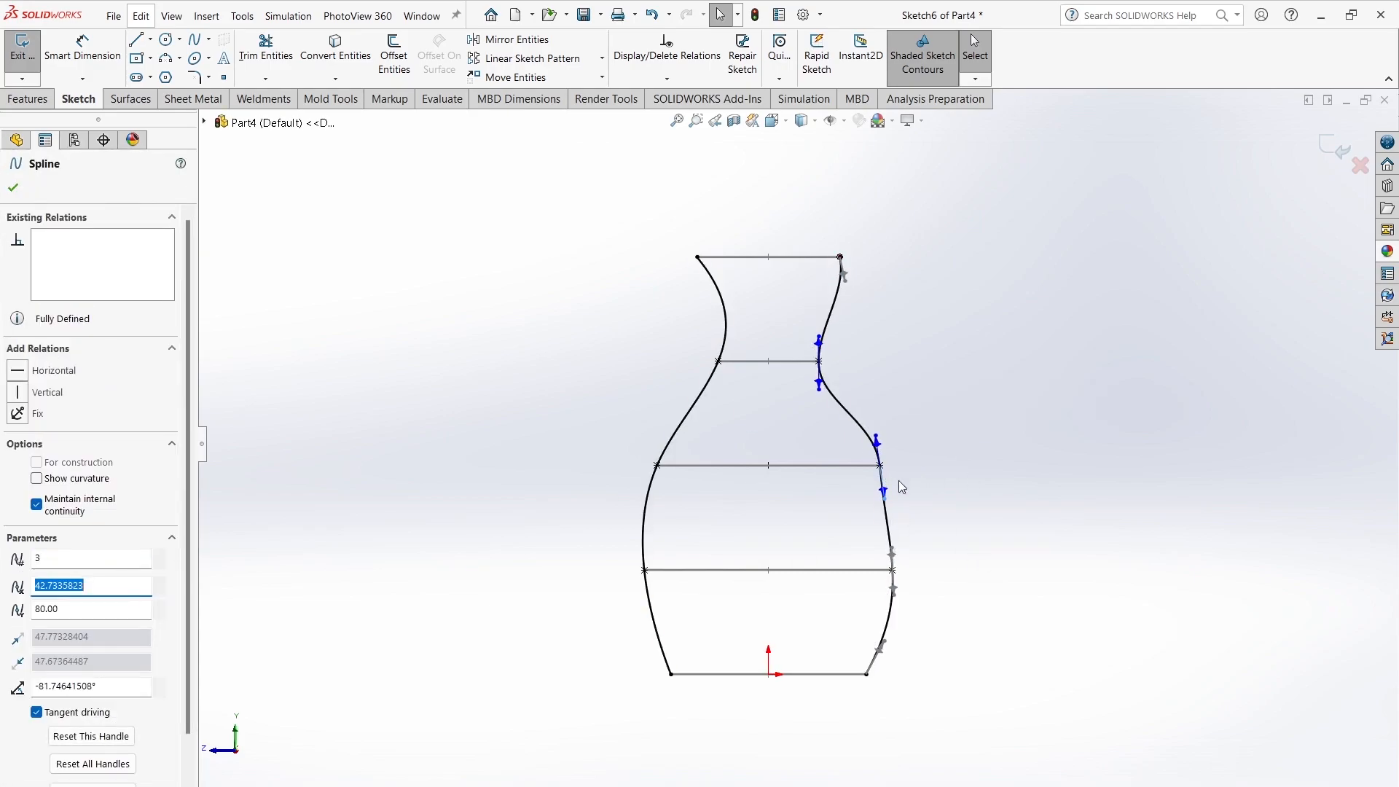
left_click(1146, 340)
left_click(1336, 149)
Step: Start a lofted surface with the circles Sketch1 to Sketch5 as profiles, in order from base to rim
left_click(158, 55)
left_click(774, 675)
left_click(821, 570)
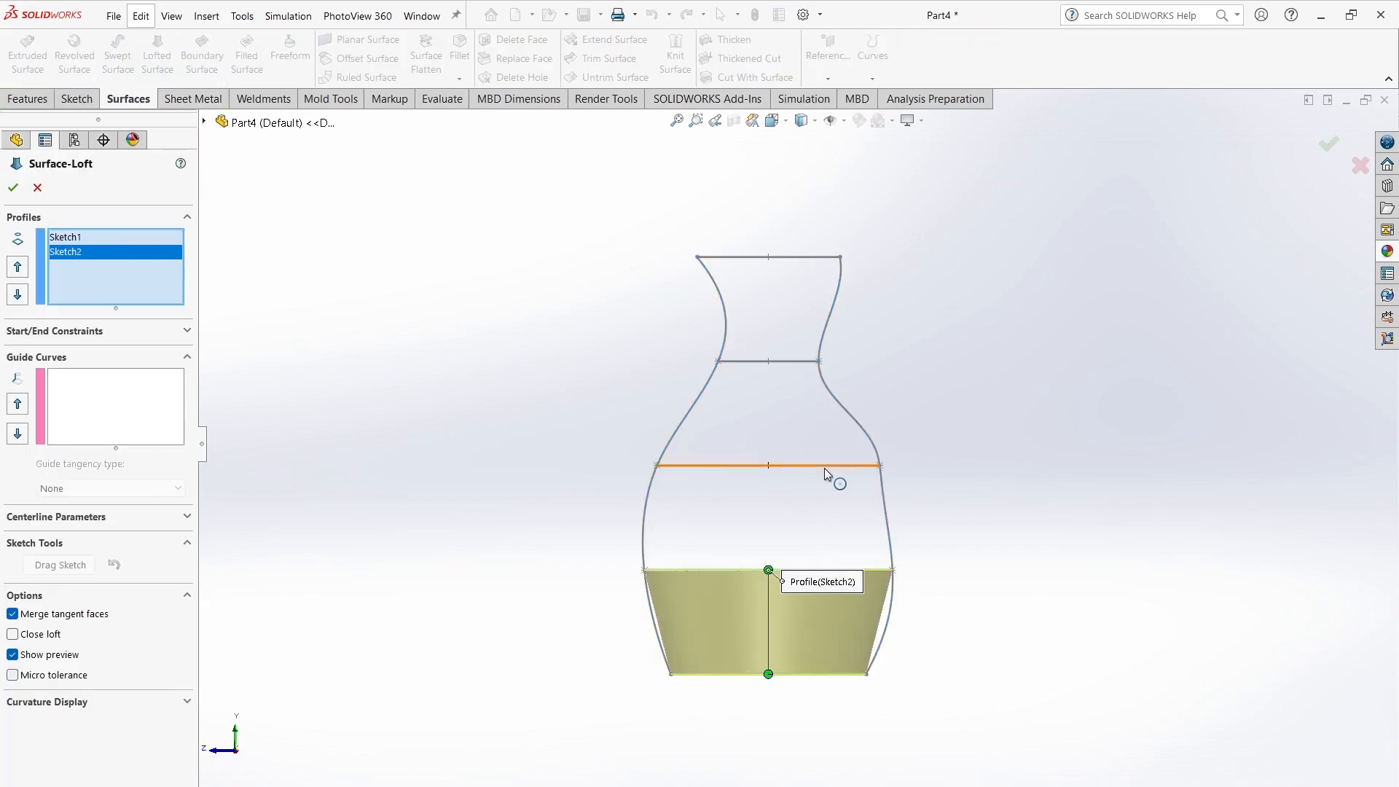
left_click(824, 467)
left_click(812, 361)
left_click(810, 258)
Step: Assign both side splines as the loft's guide curves and create the surface
right_click(606, 422)
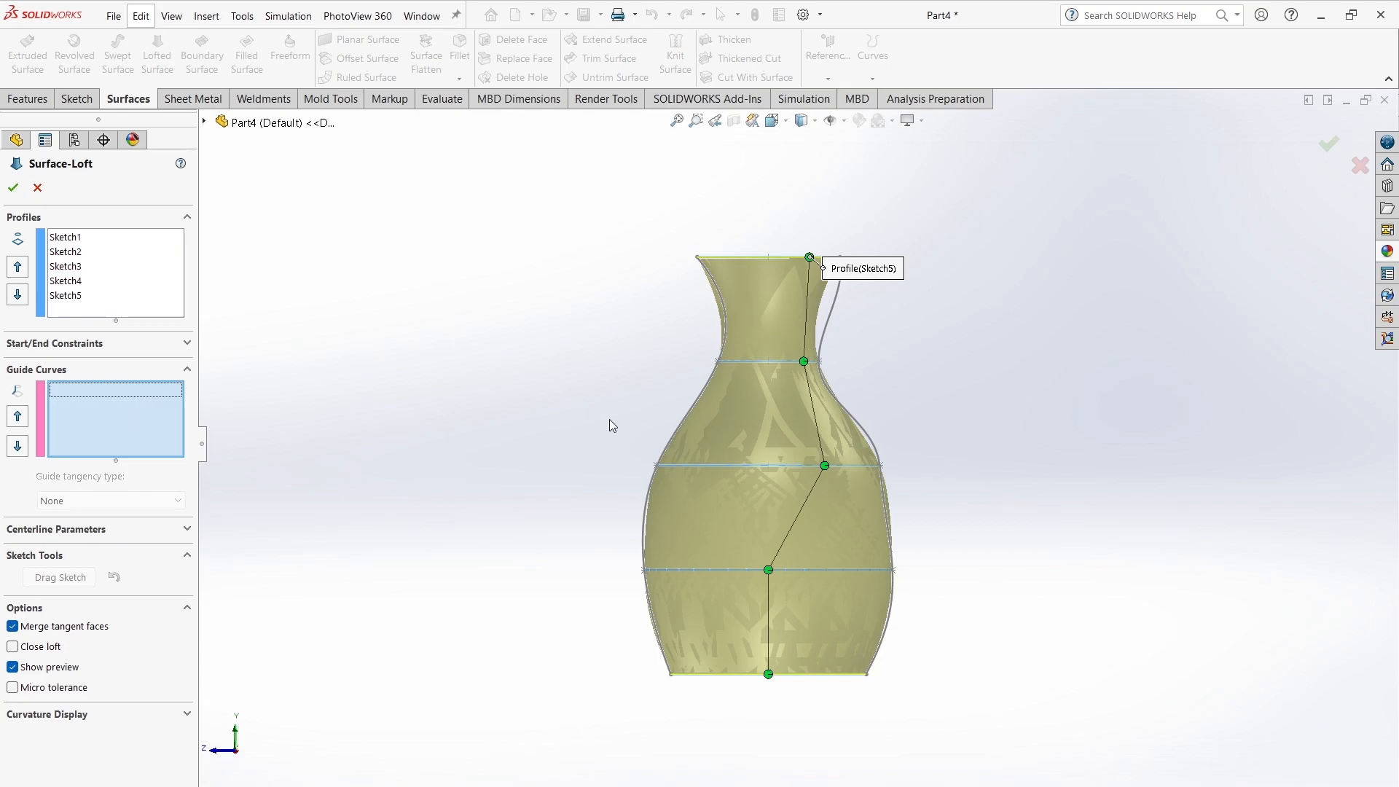
left_click(669, 443)
left_click(713, 377)
left_click(867, 433)
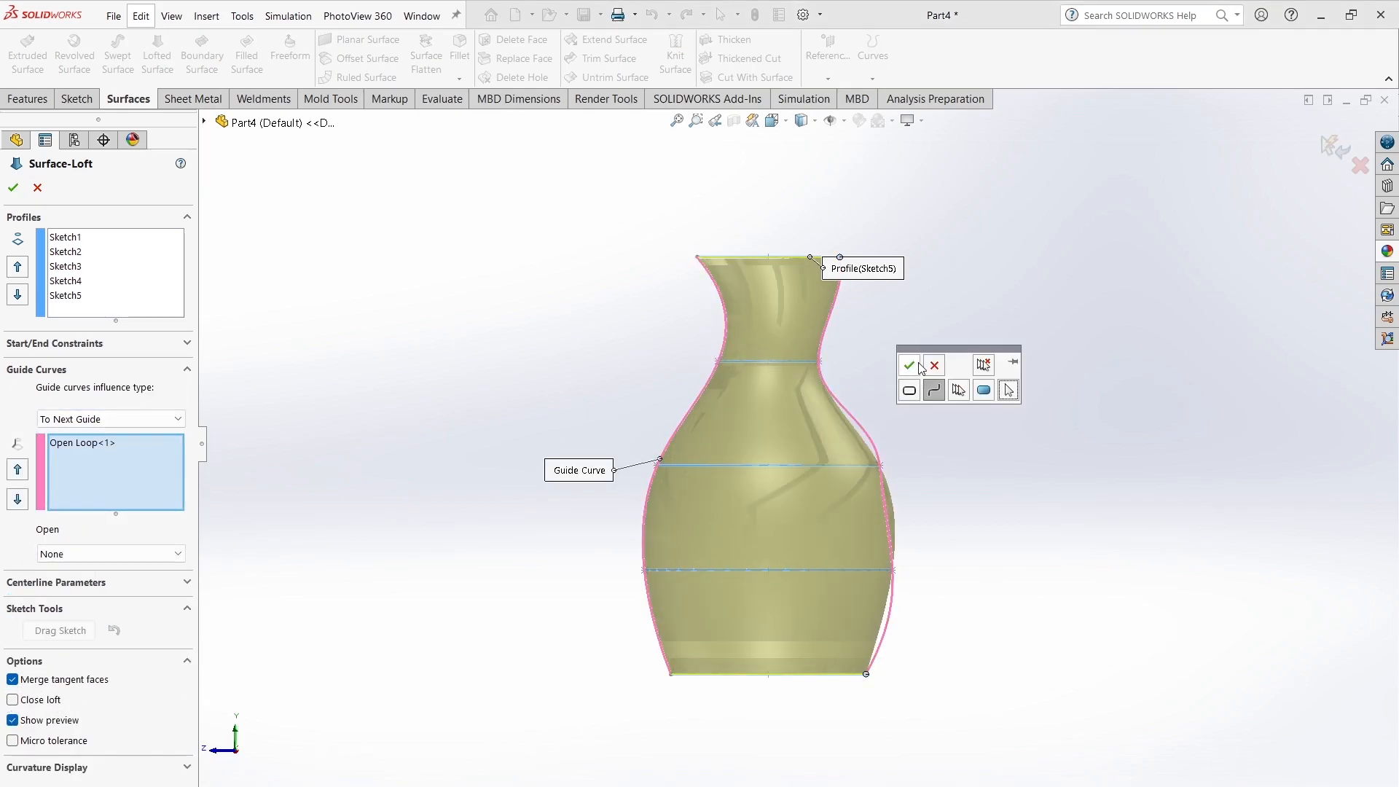
left_click(918, 364)
left_click(13, 188)
Step: Turn off the reflective RealView display for the lofted vase
mouse_move(567, 407)
middle_mouse_down()
mouse_move(539, 524)
mouse_move(569, 402)
middle_mouse_up()
left_click(916, 121)
left_click(936, 138)
middle_click_drag(921, 522, 941, 459)
Step: Edit the loft's guide sketch Sketch6, adjusting the right spline's handles at the Sketch3 circle to form a bulge, and rebuild
left_click(9, 426)
left_click(89, 529)
left_click(144, 478)
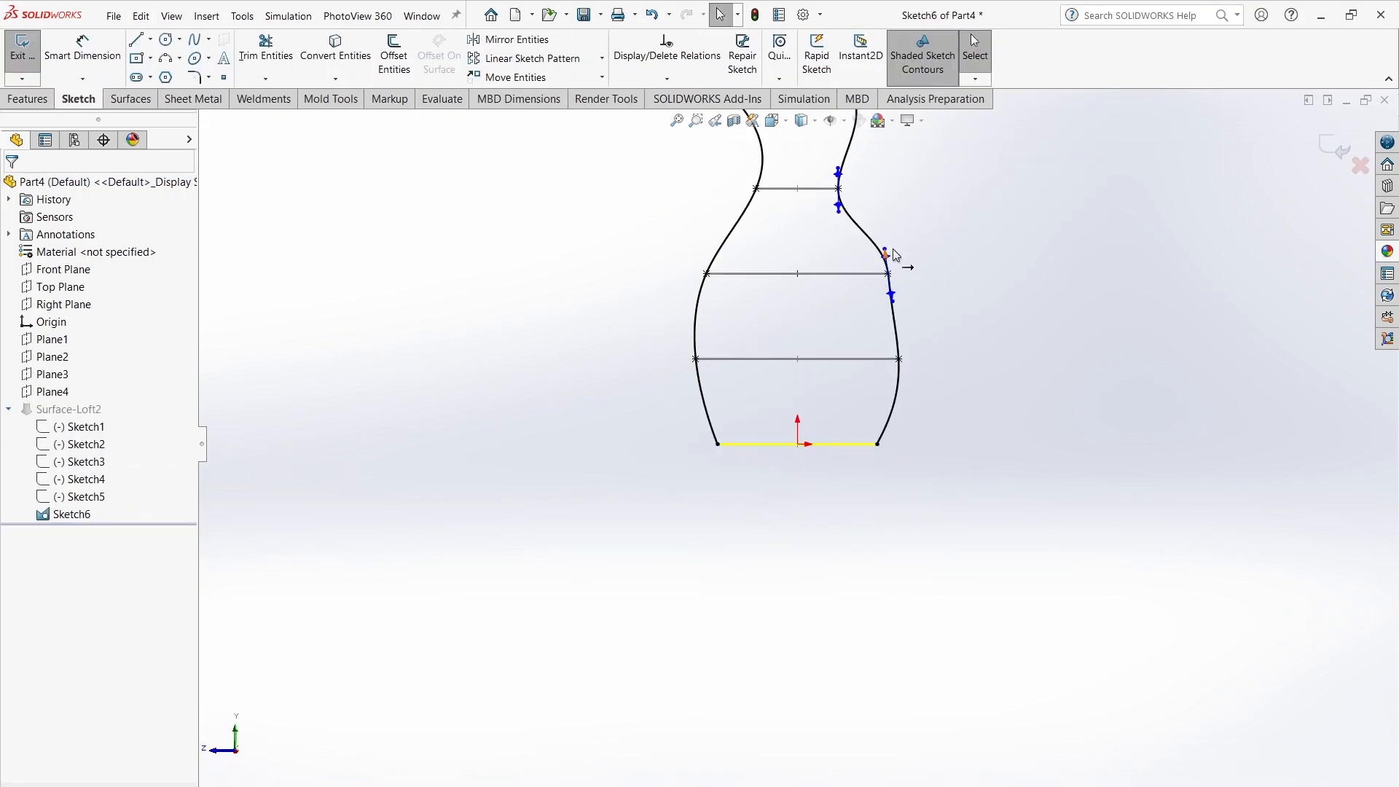
left_click_drag(886, 253, 886, 228)
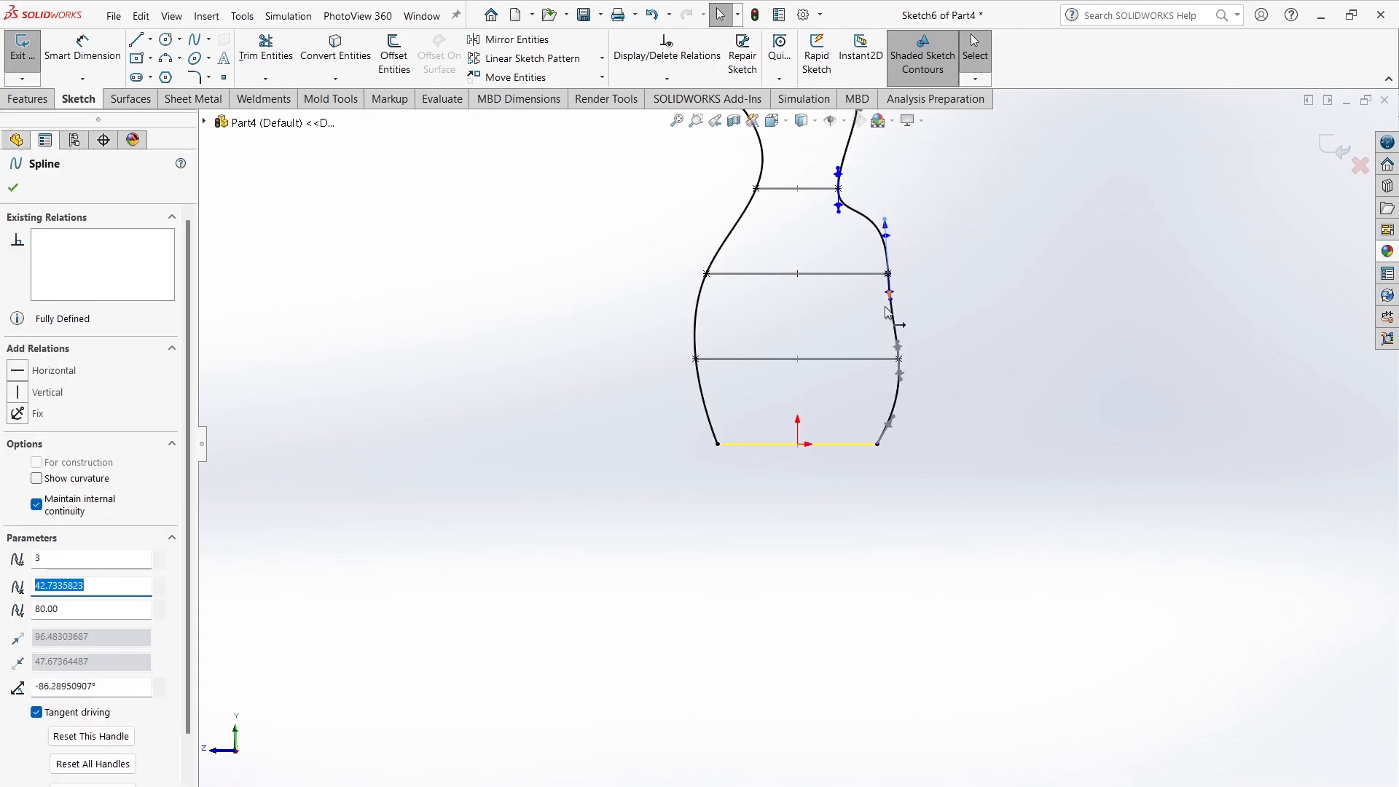
left_click_drag(890, 295, 884, 300)
left_click(1338, 148)
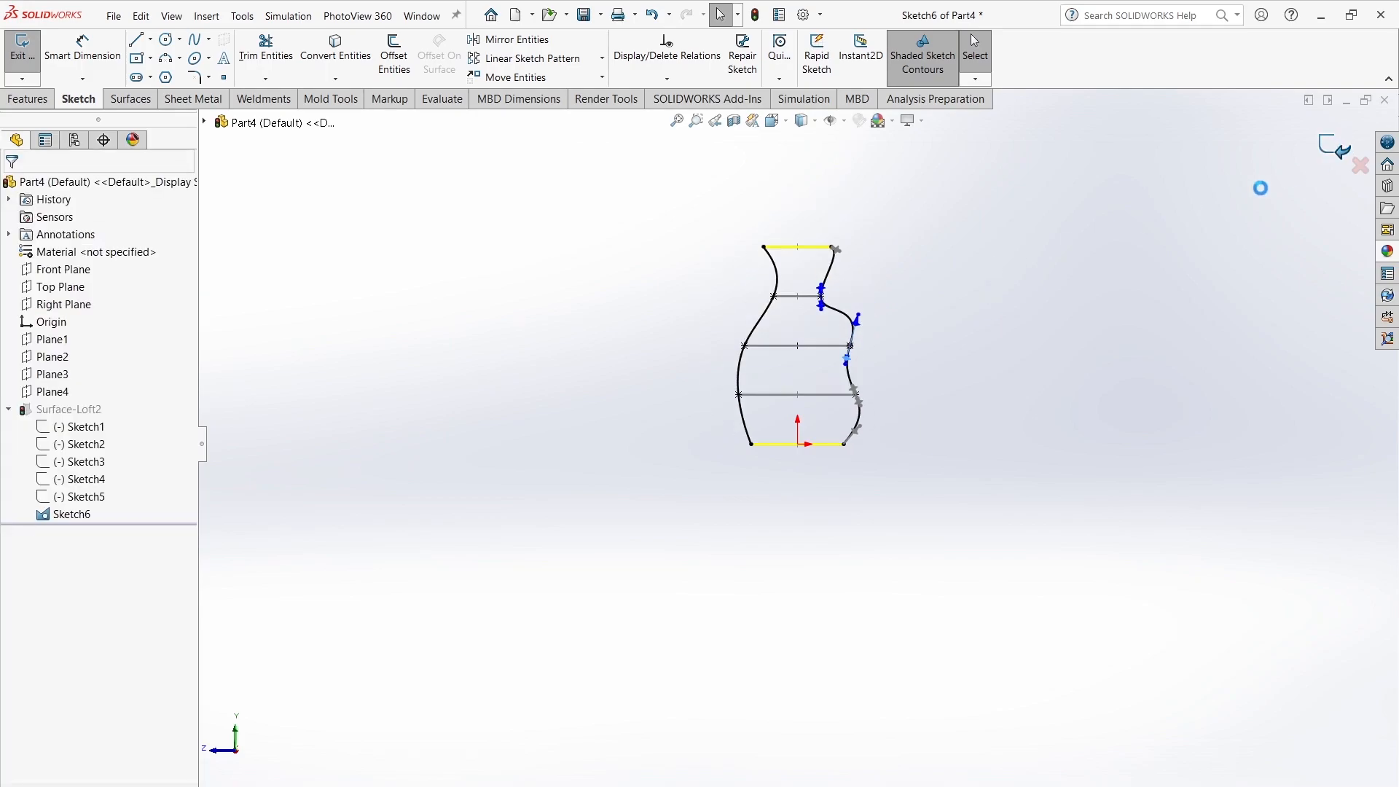
Step: Thicken the lofted vase surface outward by 2 mm
mouse_move(1135, 291)
middle_mouse_down()
mouse_move(990, 564)
mouse_move(1149, 331)
mouse_move(1037, 284)
mouse_move(1008, 206)
mouse_move(1092, 603)
middle_mouse_up()
scroll(849, 284, "down", 8)
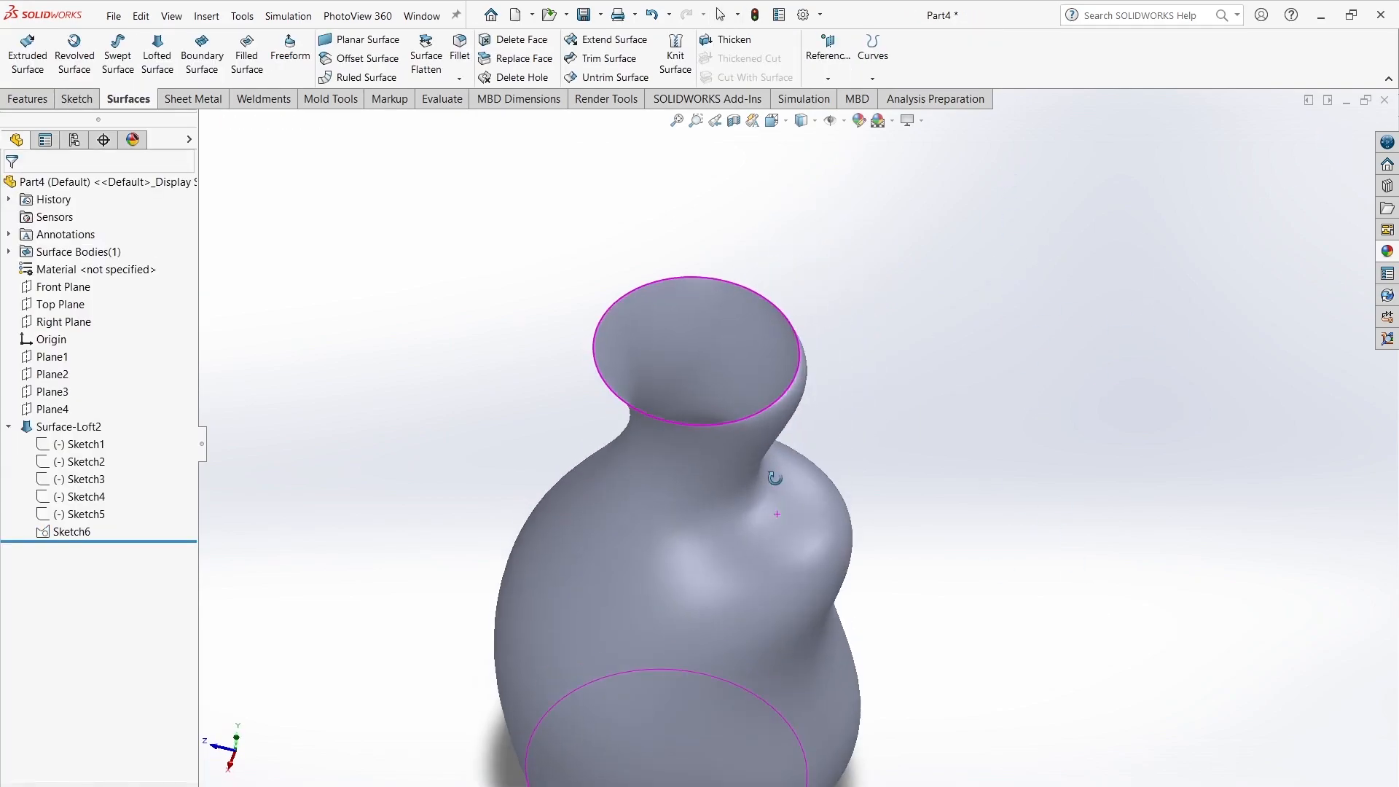
left_click(729, 40)
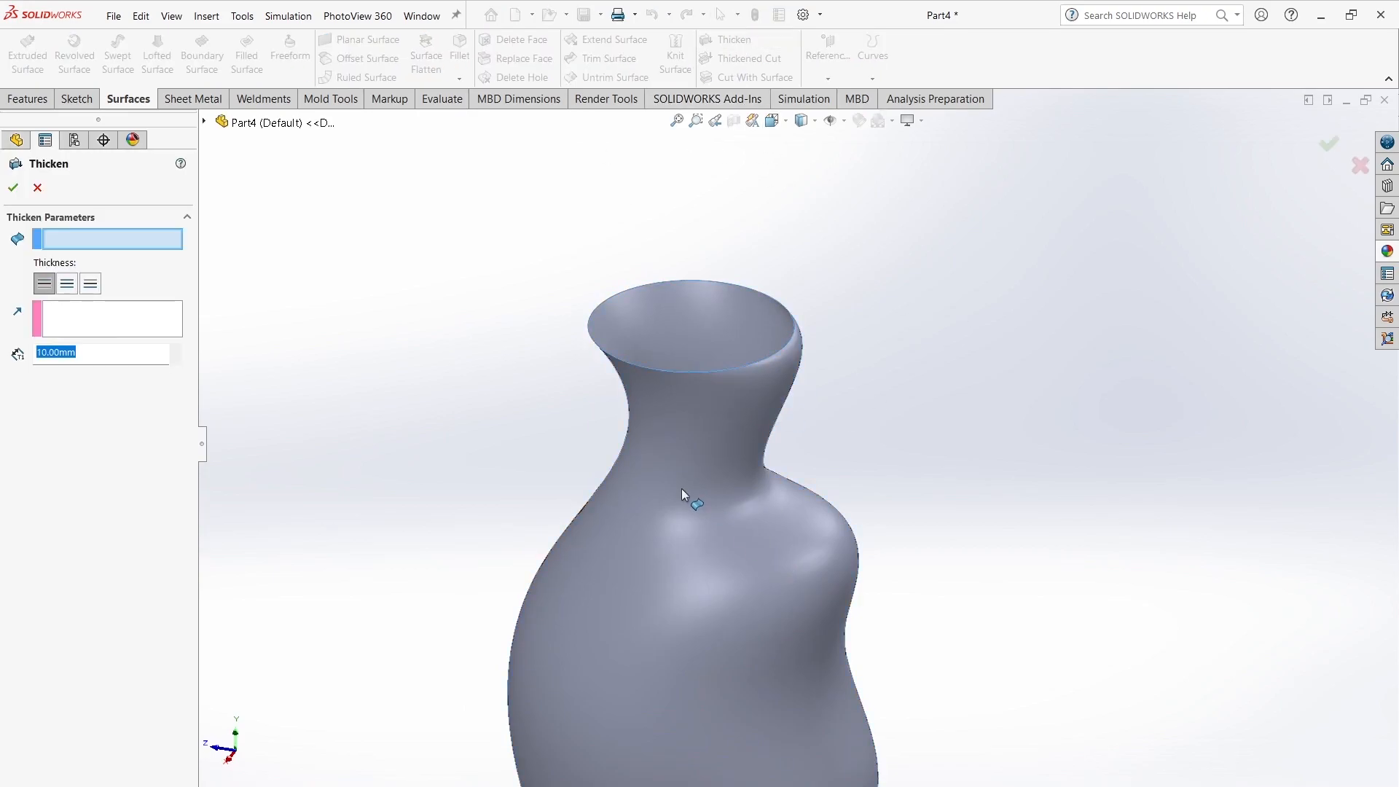
key("Return")
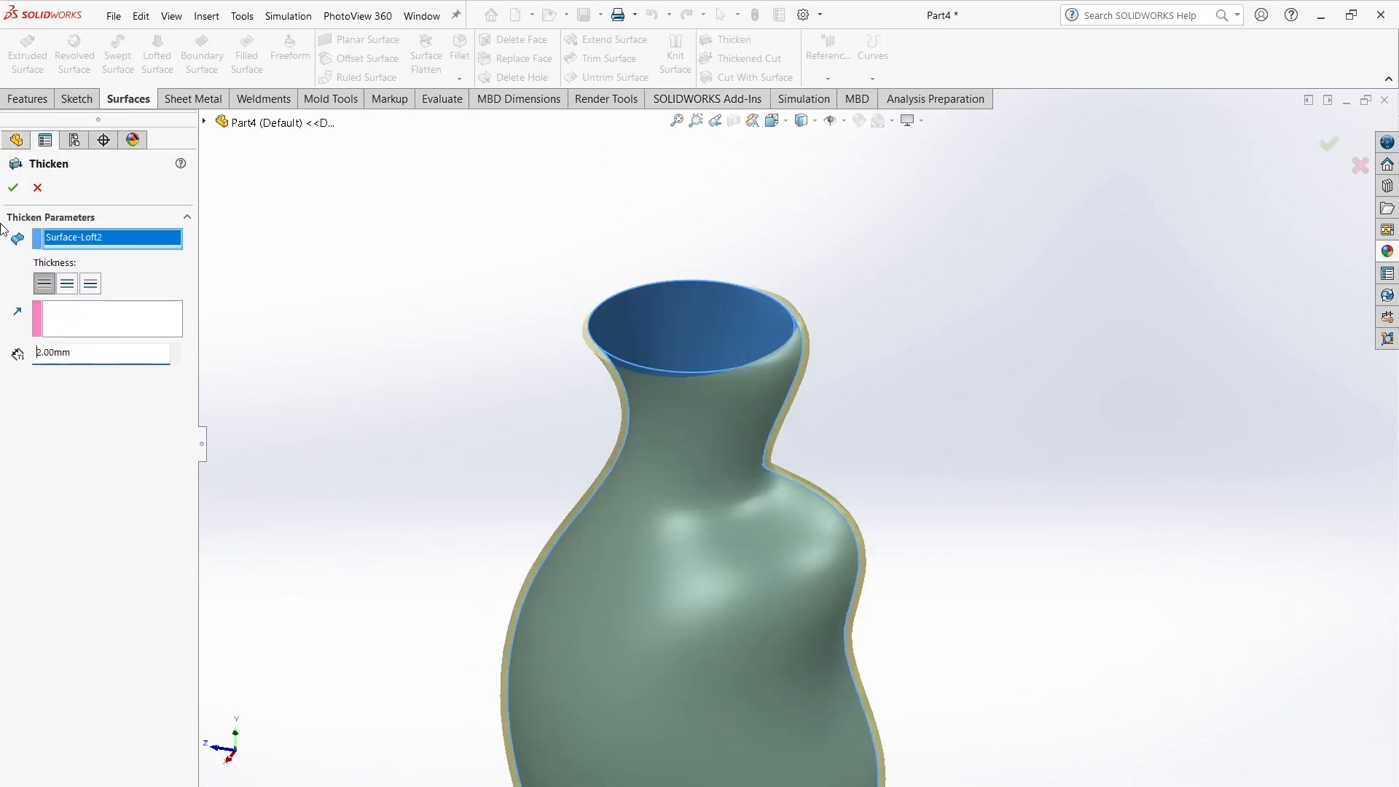
Step: Inspect the thickened vase from several angles and undo the thickening
middle_click_drag(615, 484, 623, 295)
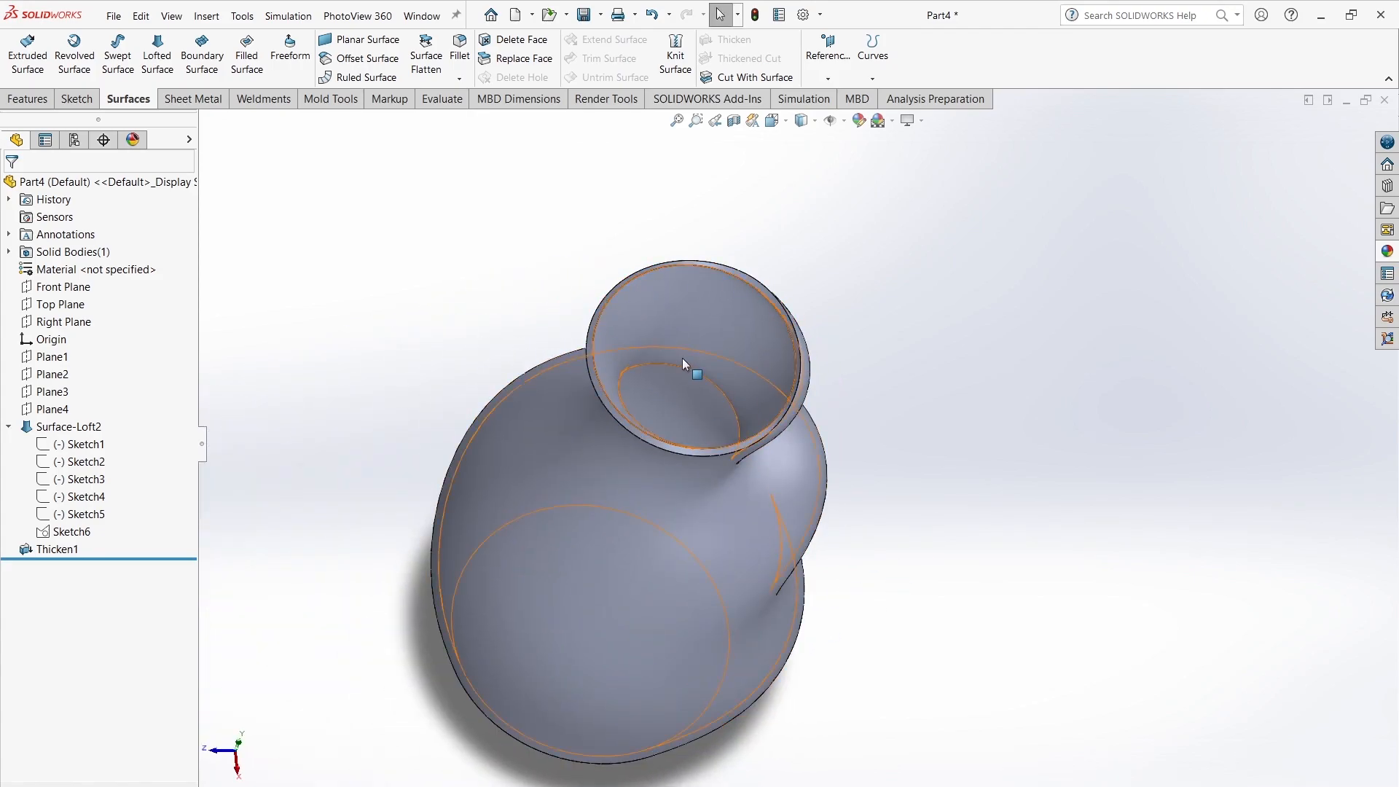
scroll(679, 357, "down", 4)
scroll(731, 522, "up", 9)
middle_click_drag(733, 519, 894, 480)
scroll(871, 387, "down", 2)
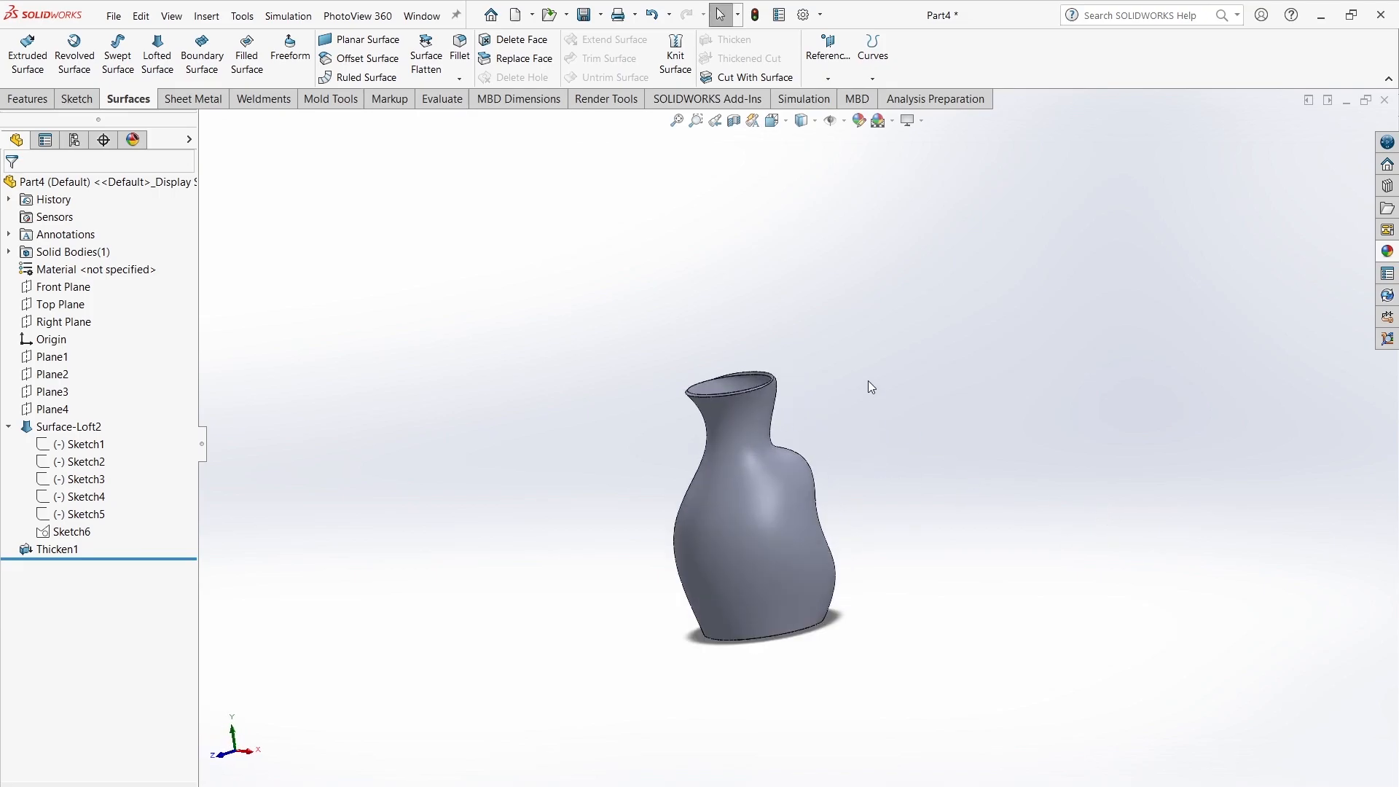
key("ctrl+z")
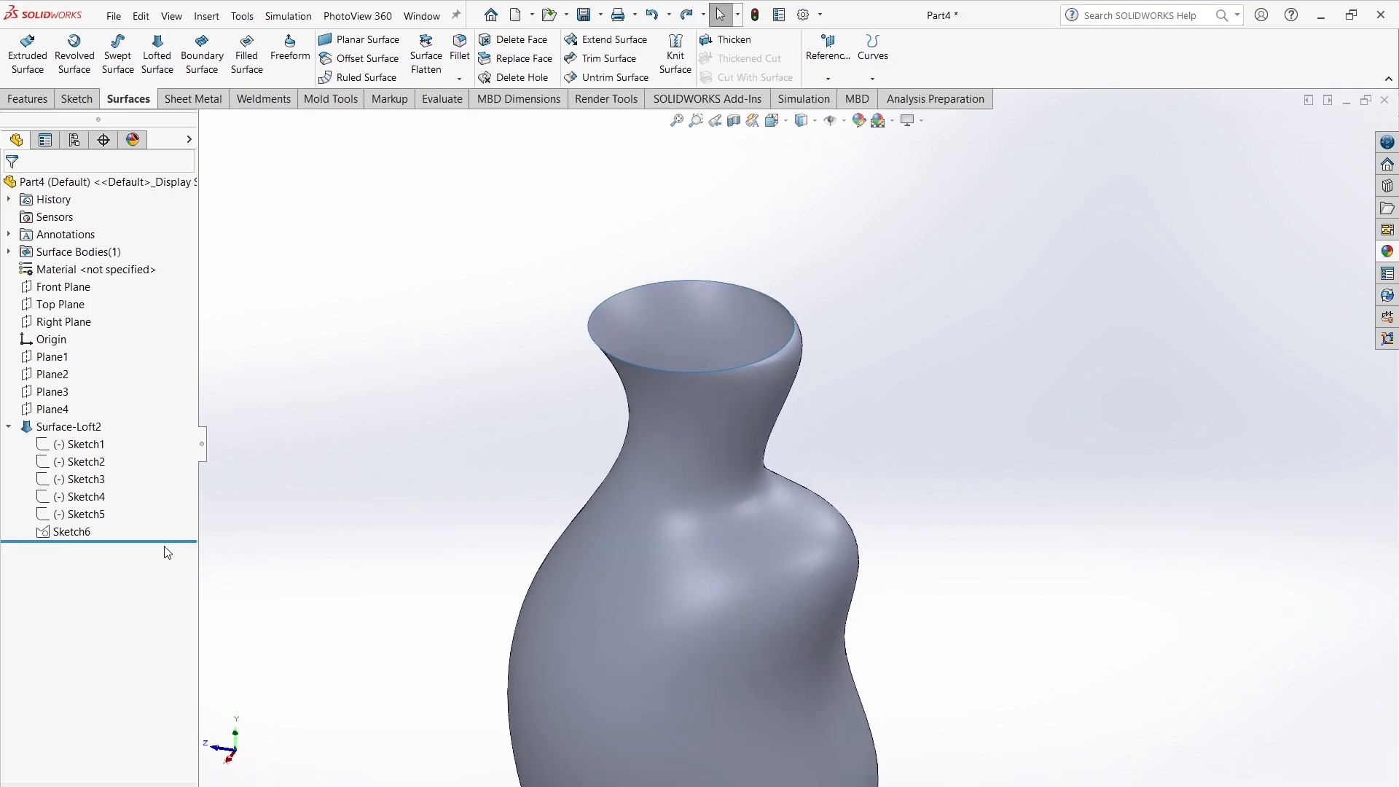
Step: Delete the Surface-Loft2 feature and the guide-curve sketch Sketch6, keeping the profile circles
left_click(9, 428)
left_click(73, 428)
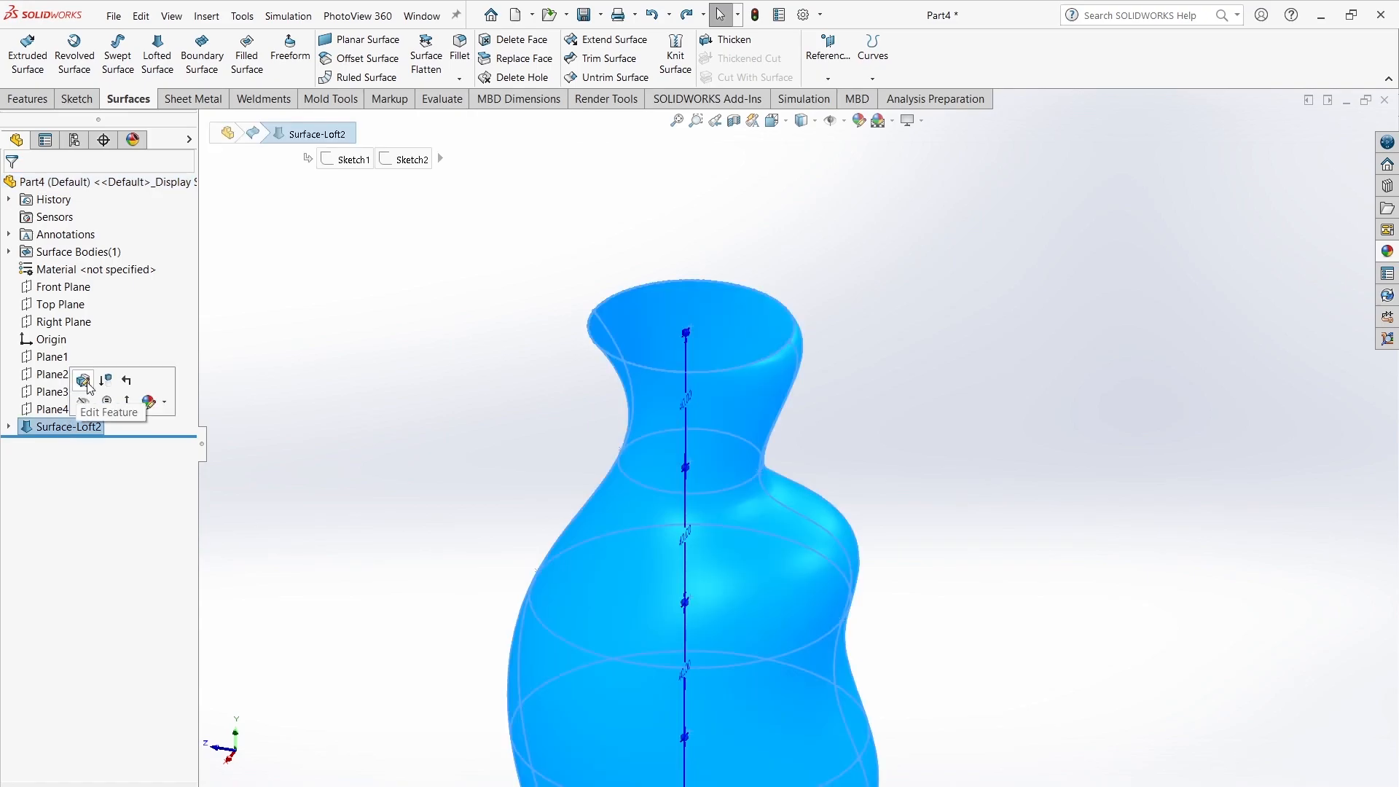
key("Escape")
left_click(10, 427)
left_click(85, 536)
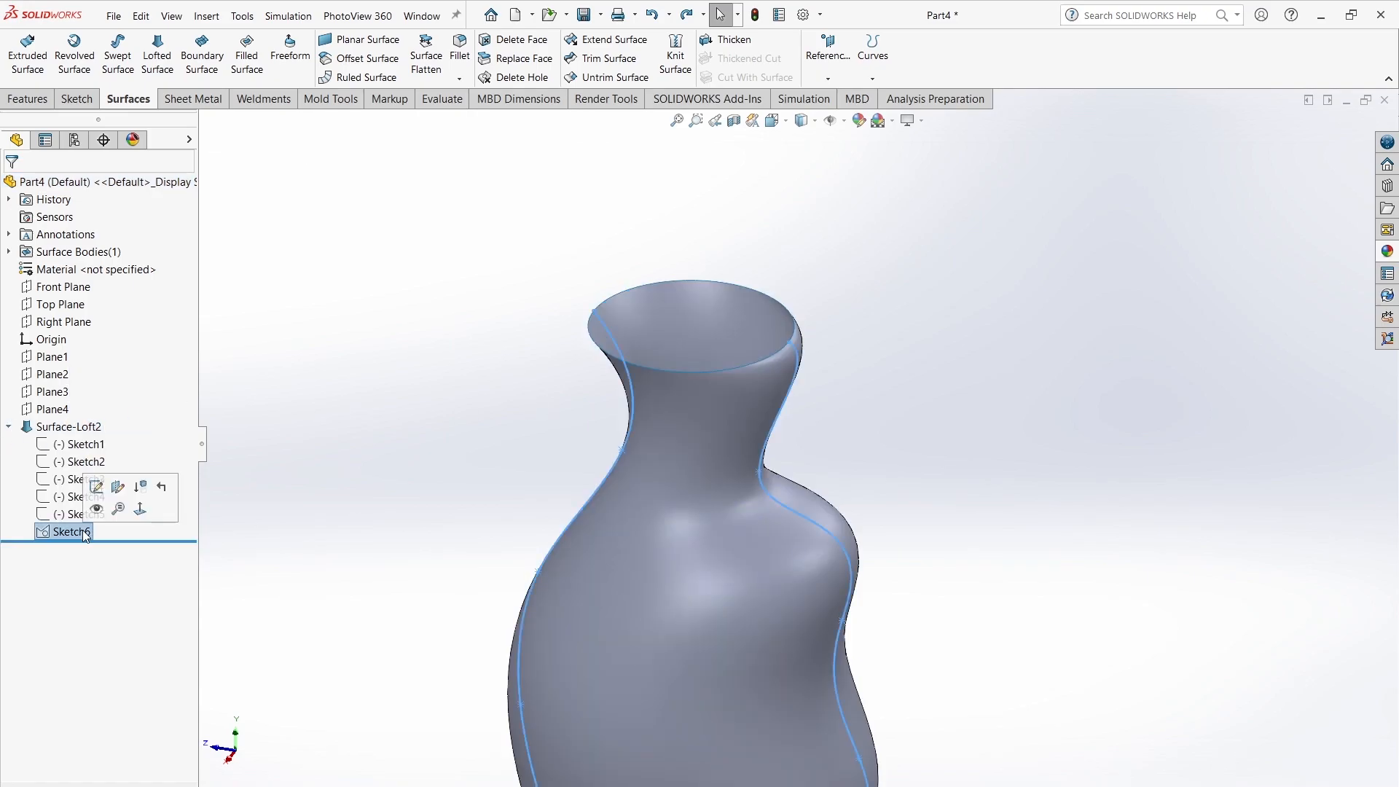
key("Delete")
left_click(62, 428)
key("Delete")
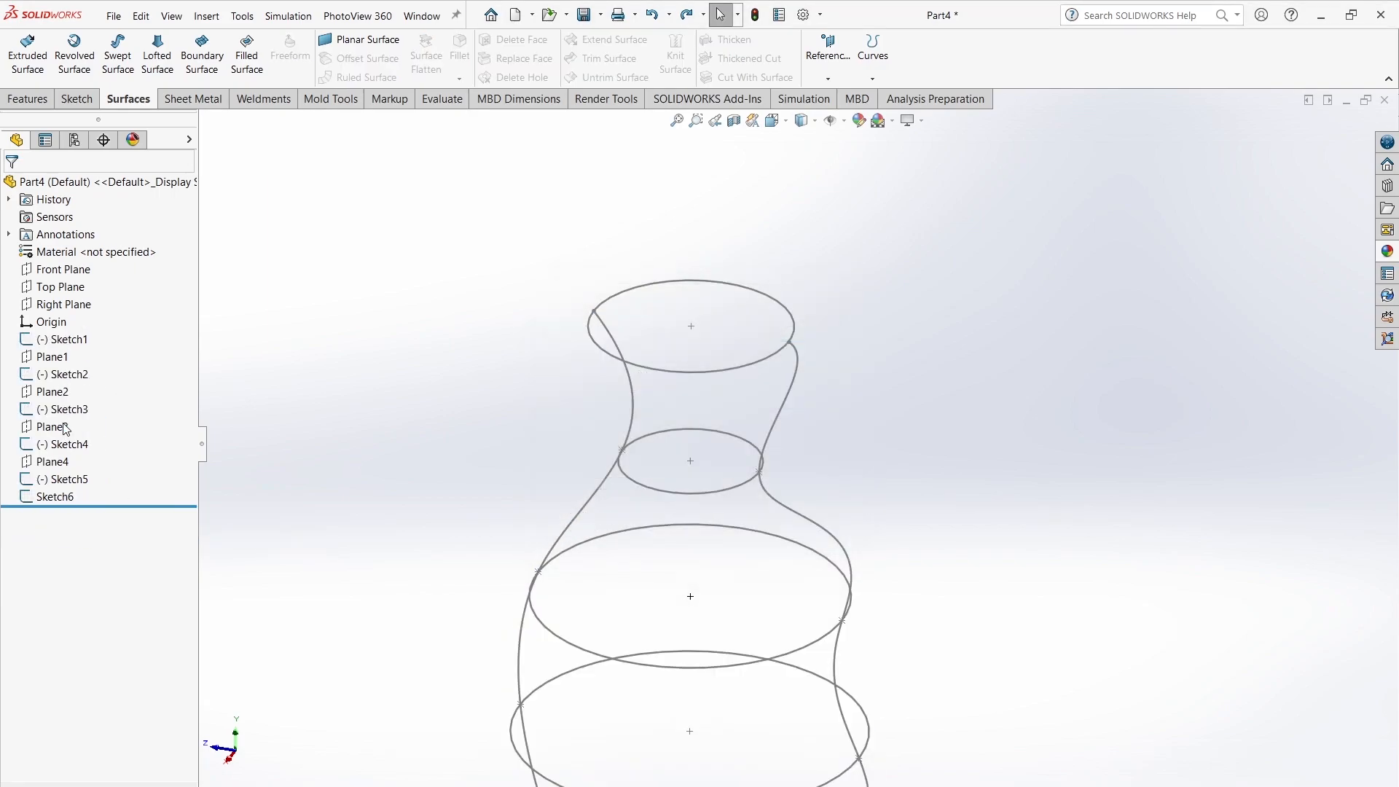
left_click(51, 497)
key("Delete")
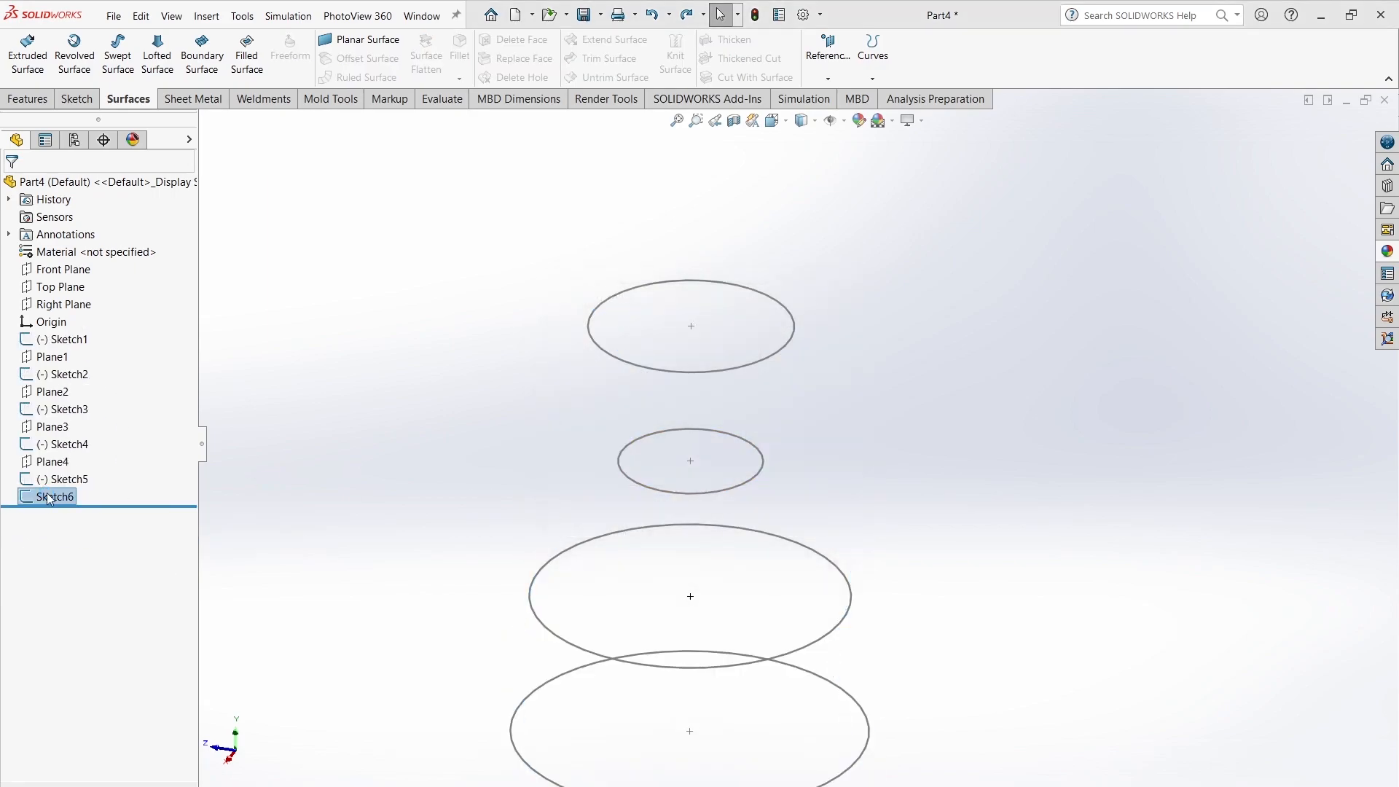
Step: Create a solid loft through the five circles, Sketch1 to Sketch5 in order, without guide curves
left_click(29, 99)
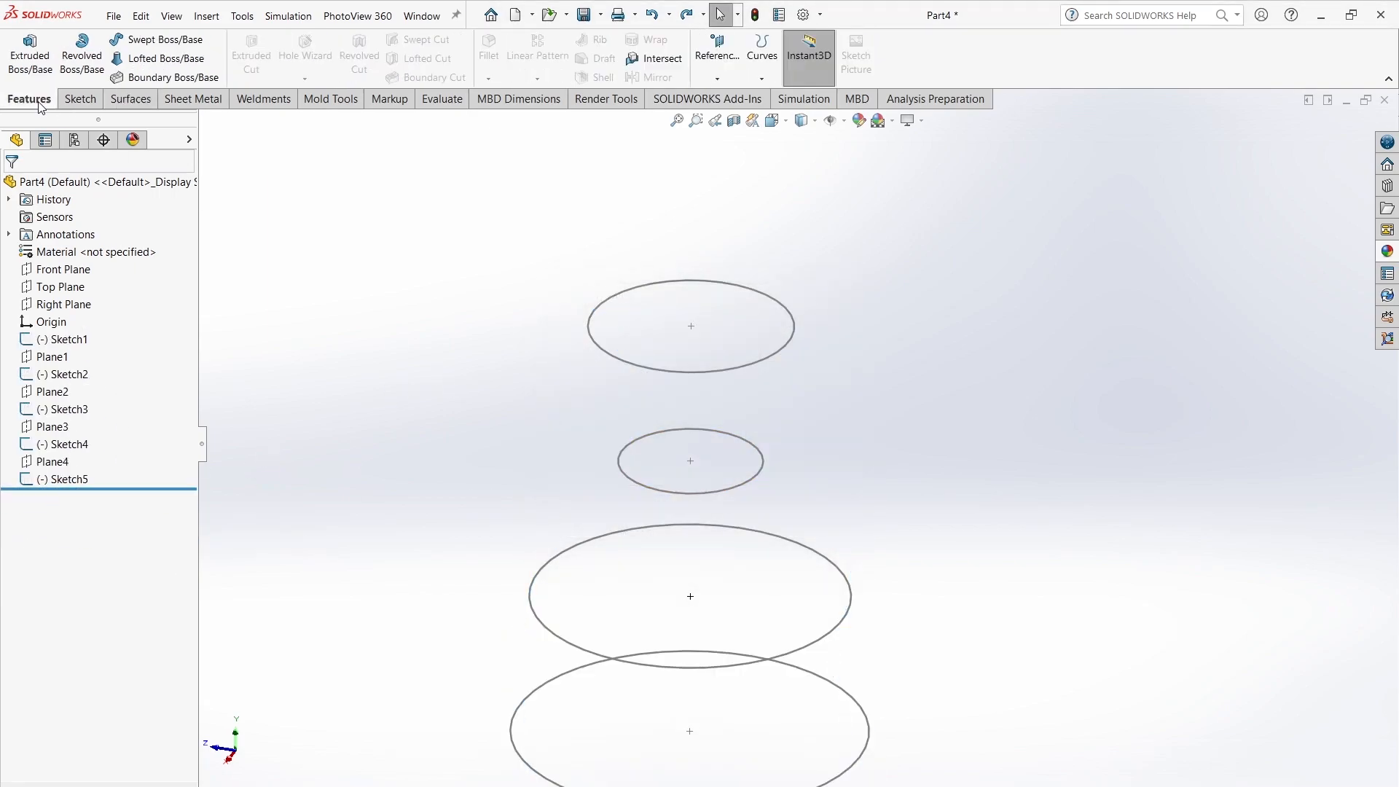
left_click(177, 61)
scroll(762, 682, "up", 1)
left_click(817, 642)
left_click(865, 522)
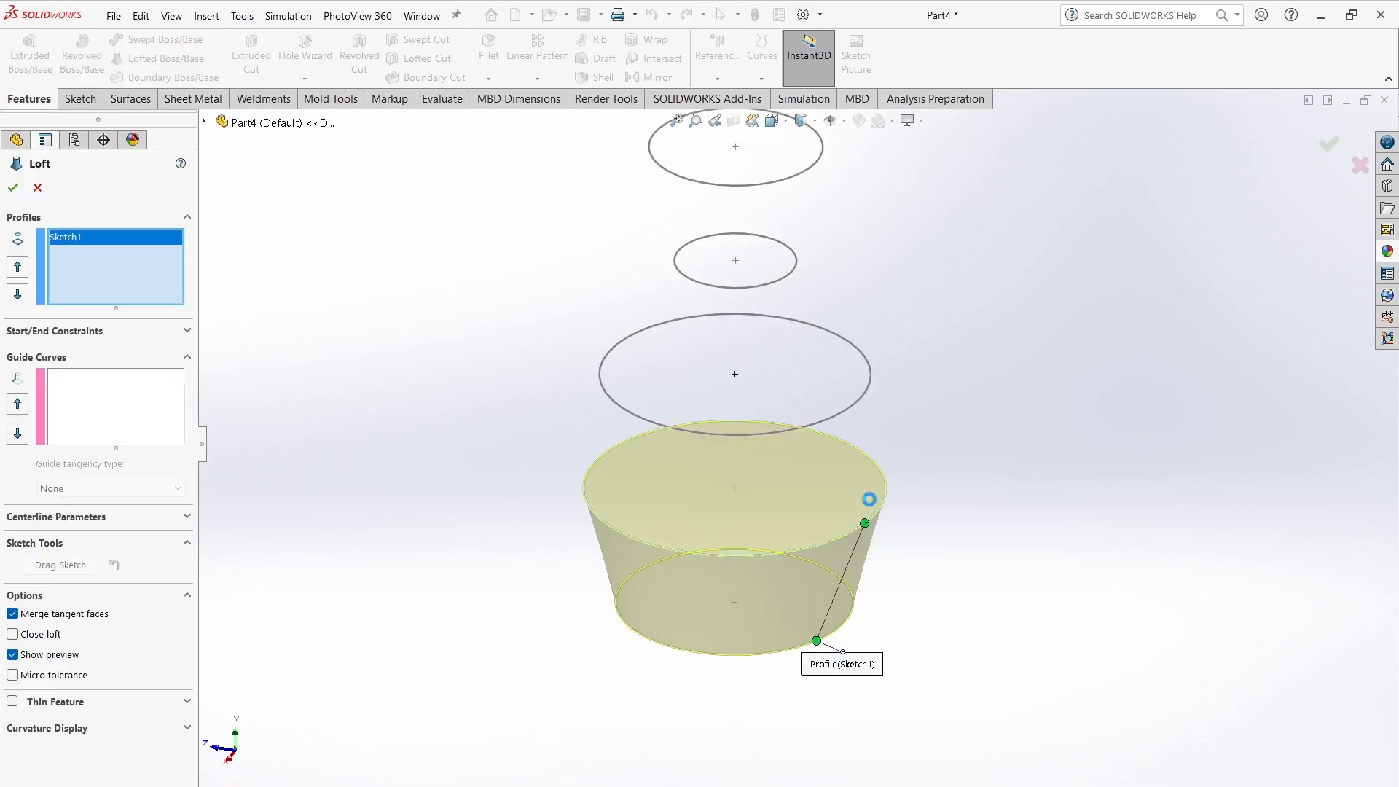
left_click(868, 392)
left_click(787, 280)
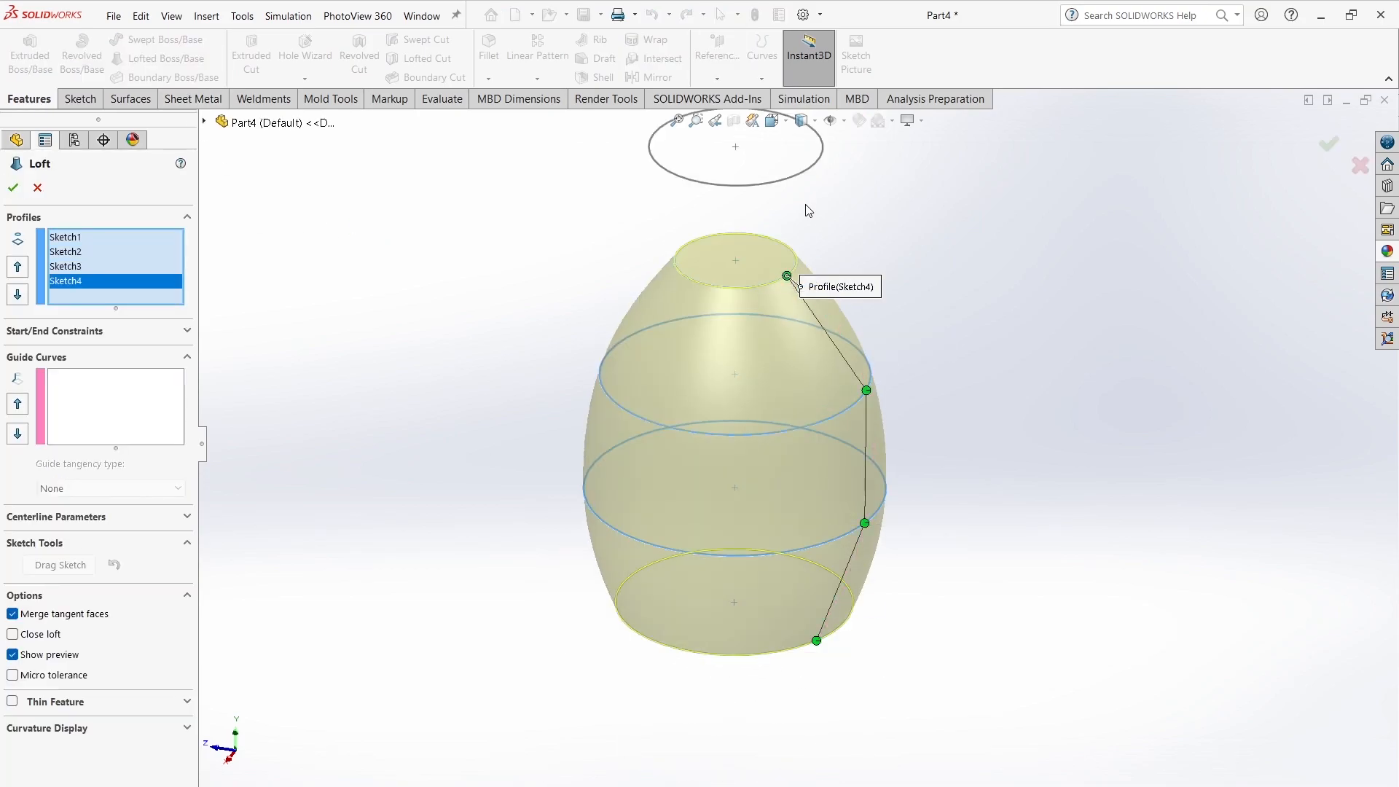
left_click(806, 169)
left_click(14, 188)
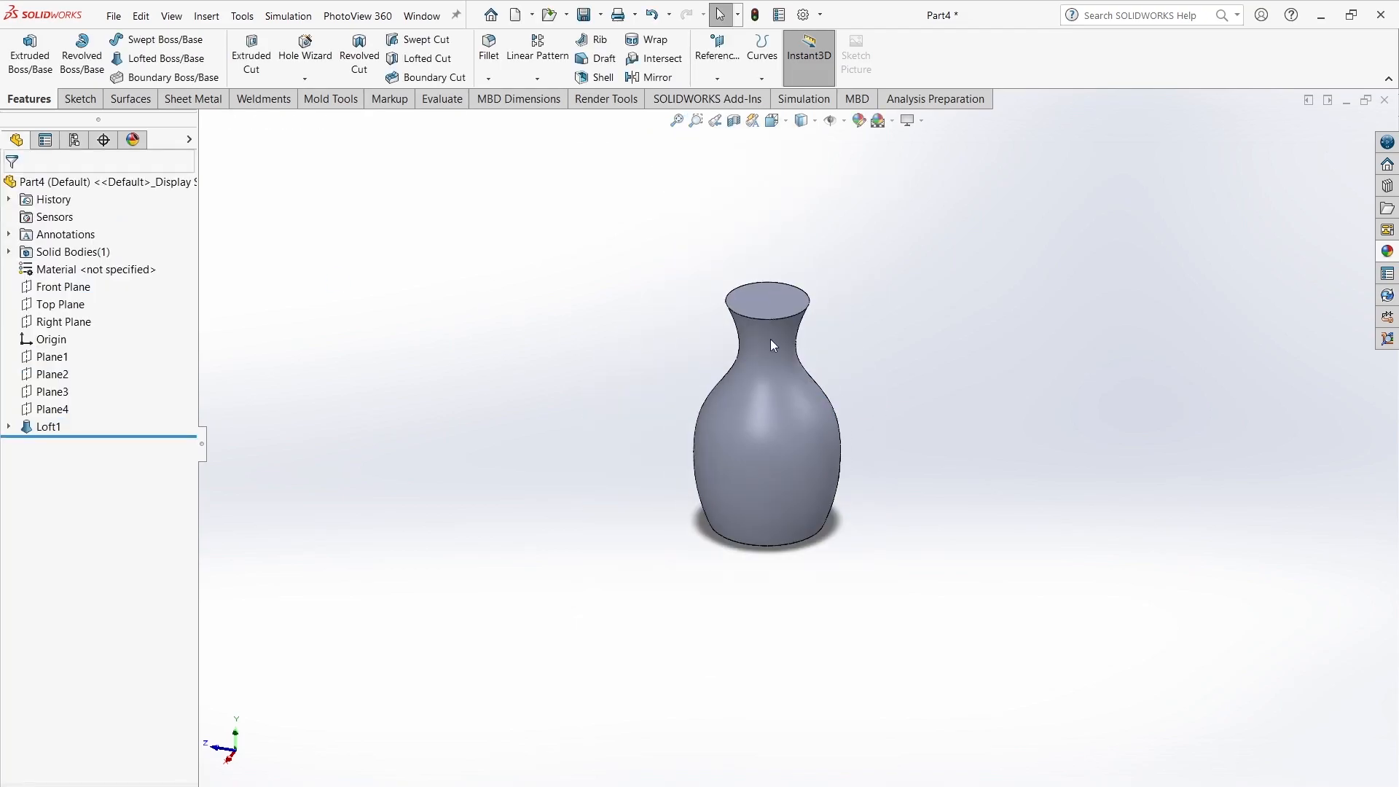
Step: Sketch on the Right Plane a vertical line rising from the outer edge of the vase's top rim
left_click(70, 322)
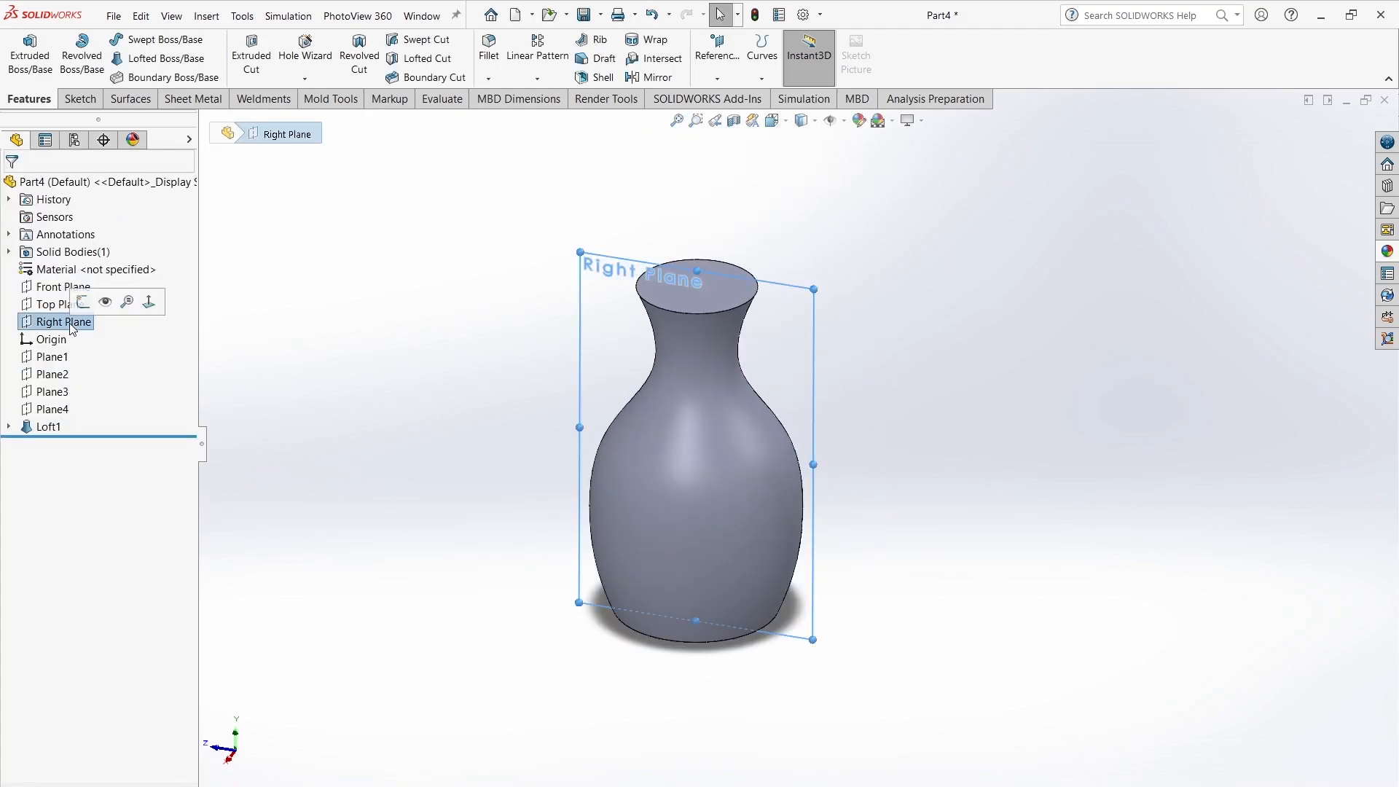
left_click(86, 300)
key("l")
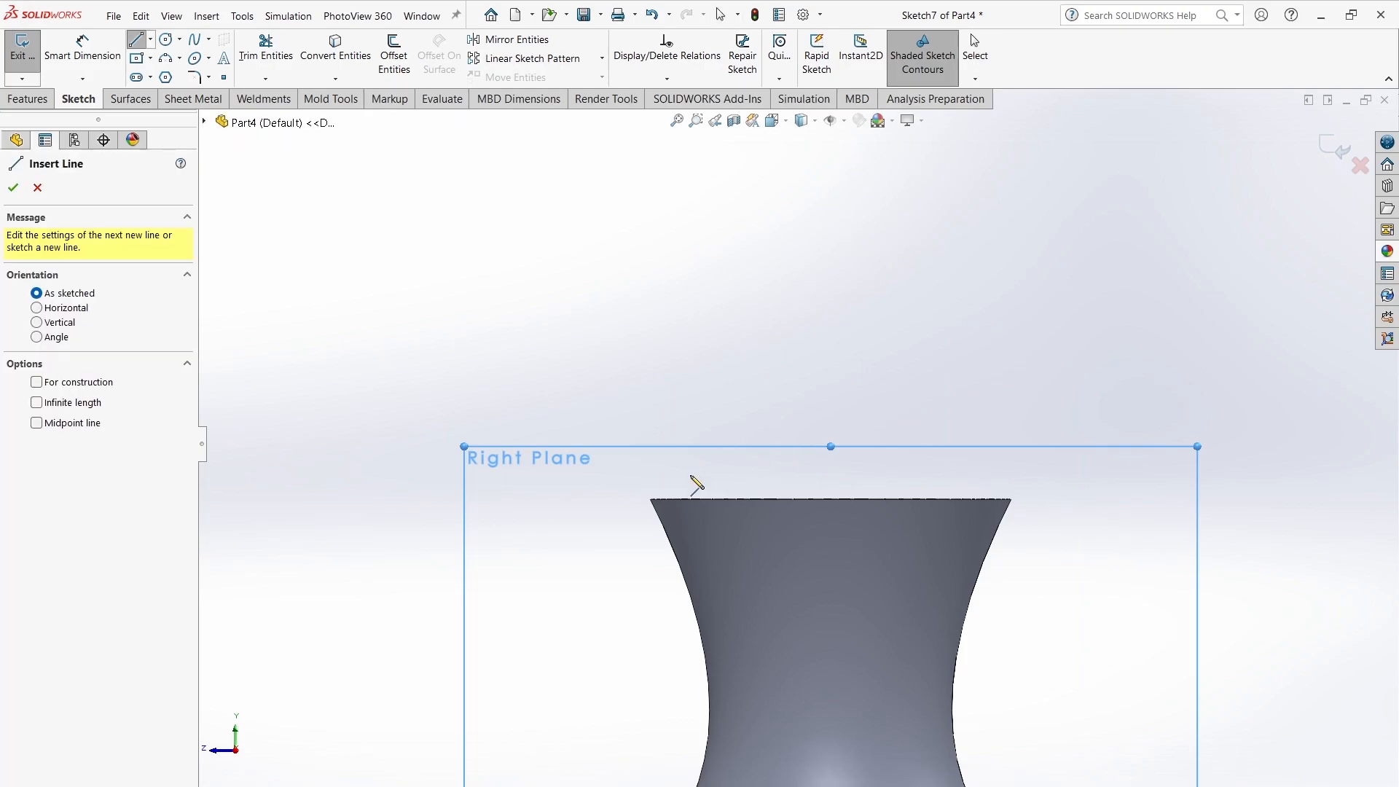
left_click(651, 500)
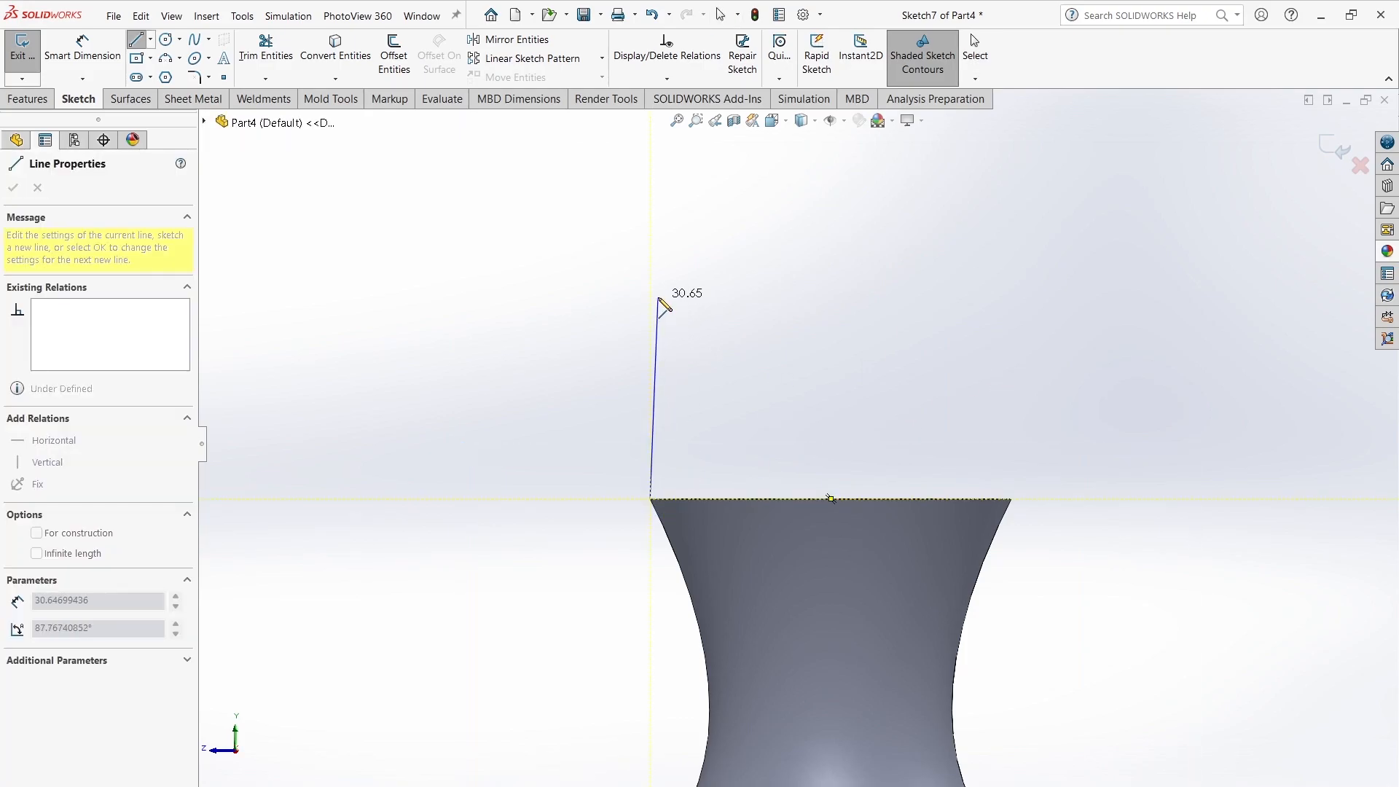
left_click(650, 262)
key("Escape")
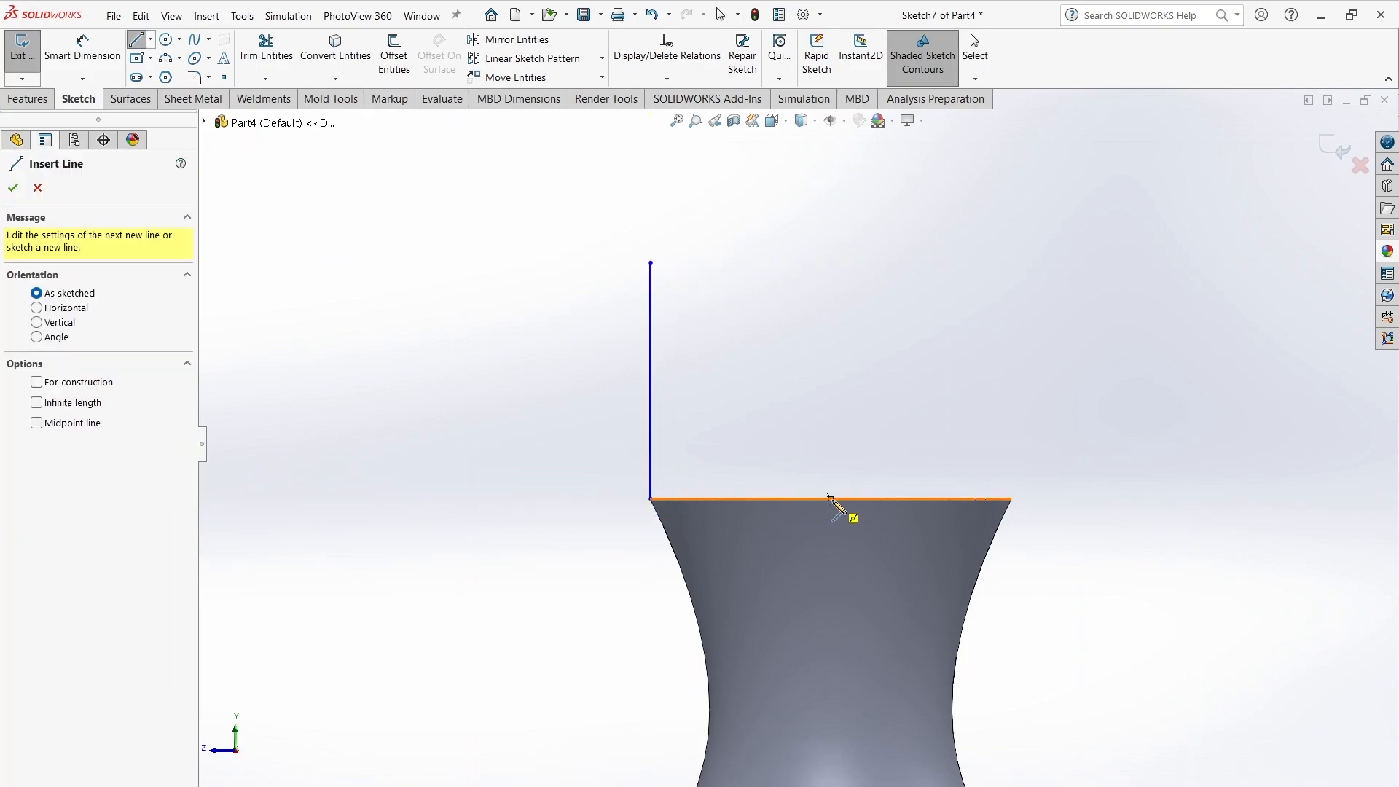
Step: Draw a short vertical line upward from the centre of the vase's top face and convert it to construction geometry
left_click(831, 500)
left_click(830, 405)
key("Escape")
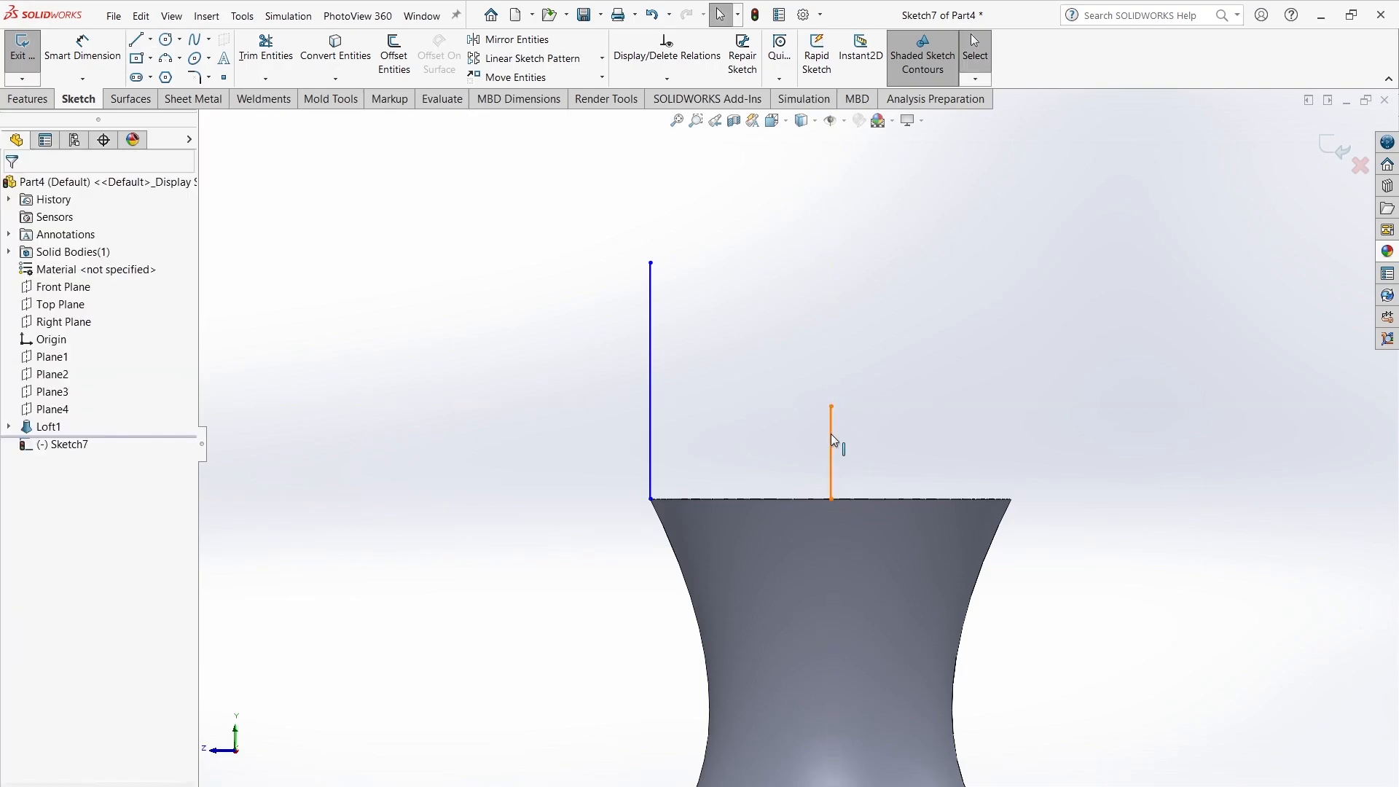
left_click(830, 435)
left_click(36, 464)
key("Escape")
Step: Revolve the open profile 360° about the centreline as a one-direction thin feature 5 mm thick, forming the neck ring
left_click(44, 106)
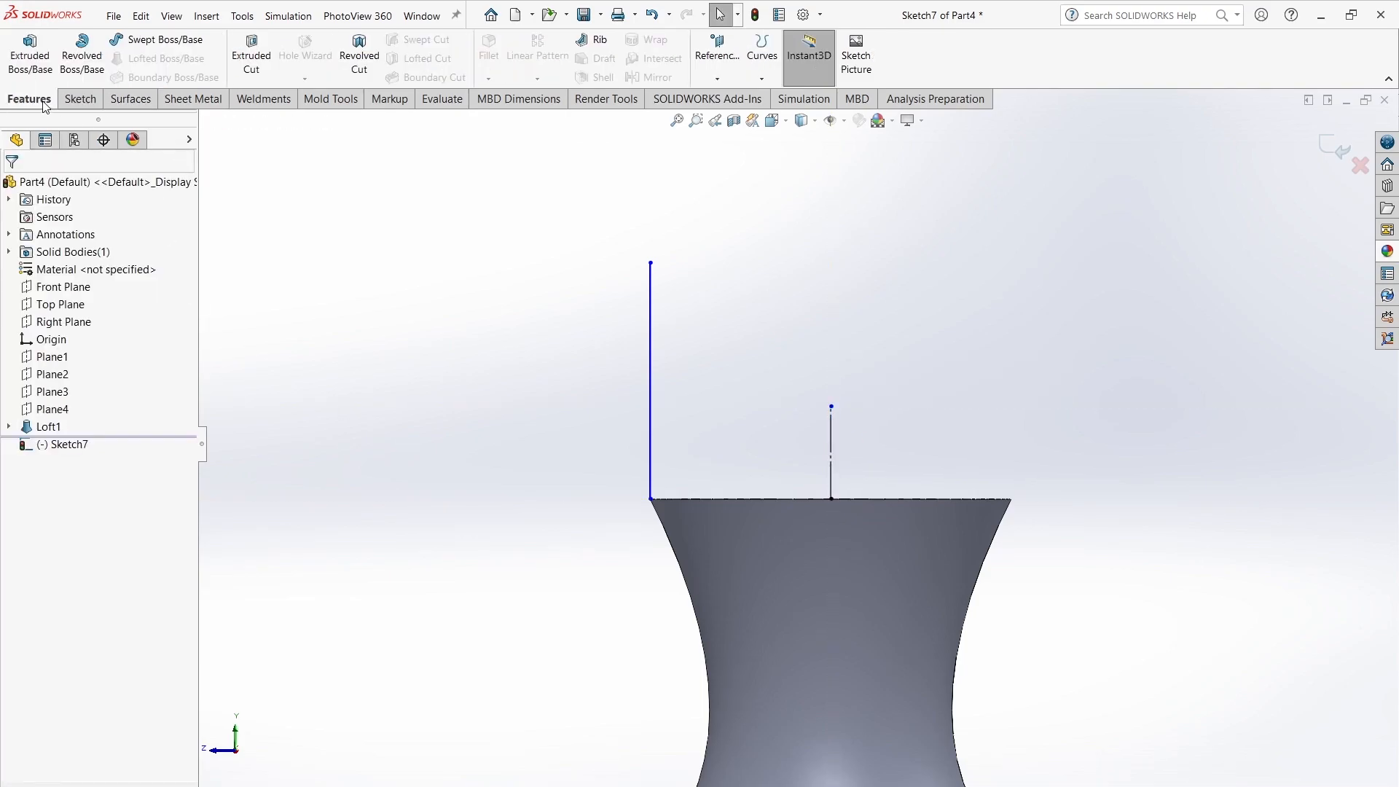
left_click(81, 52)
left_click(742, 435)
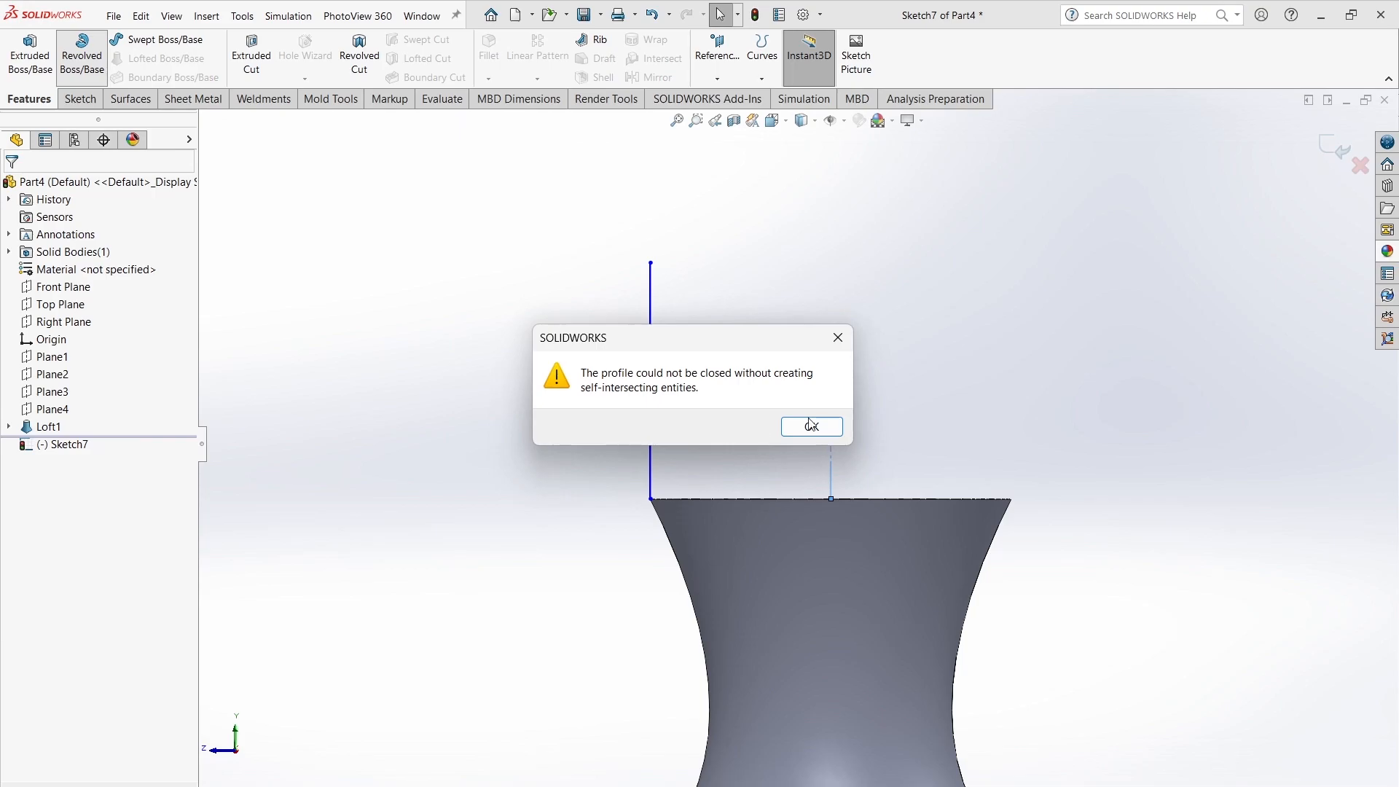
left_click(812, 427)
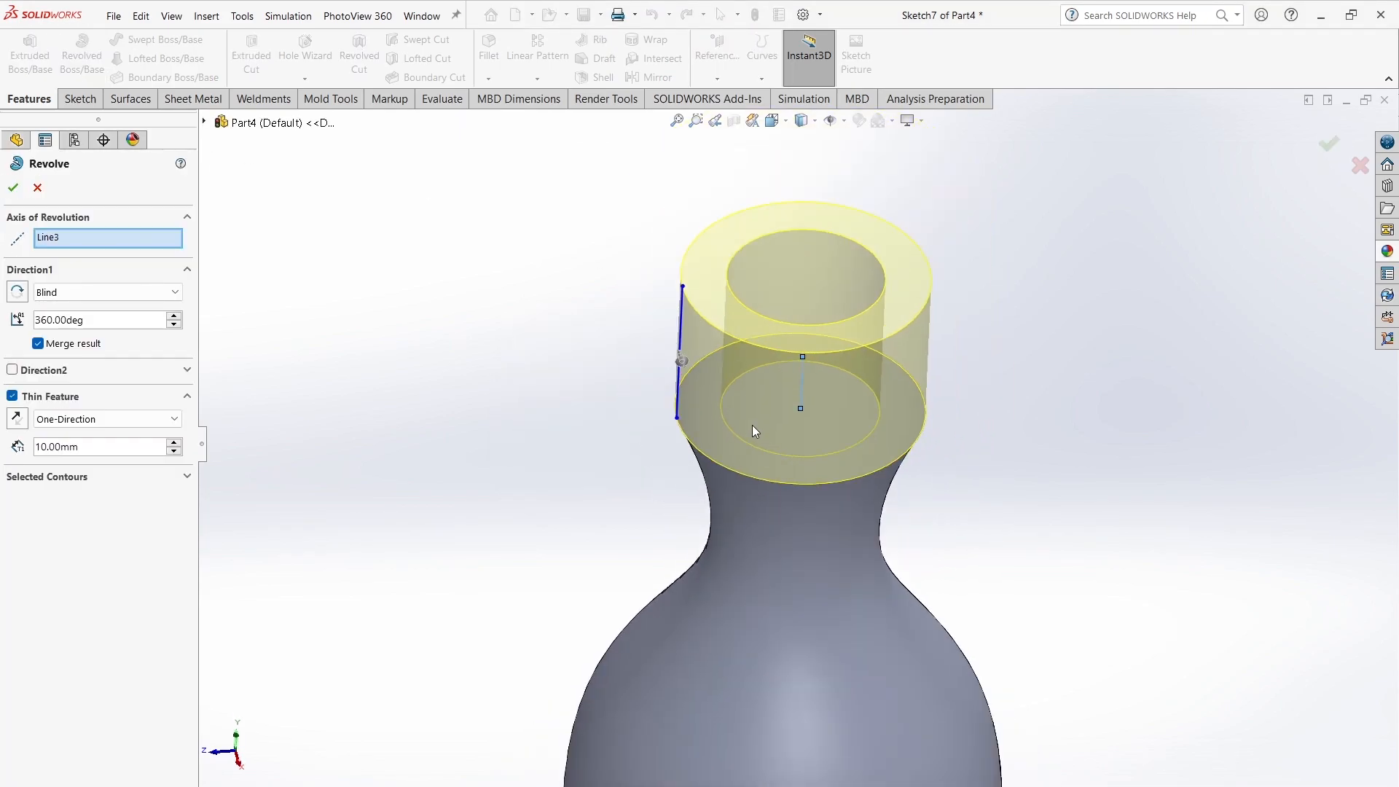
type("5")
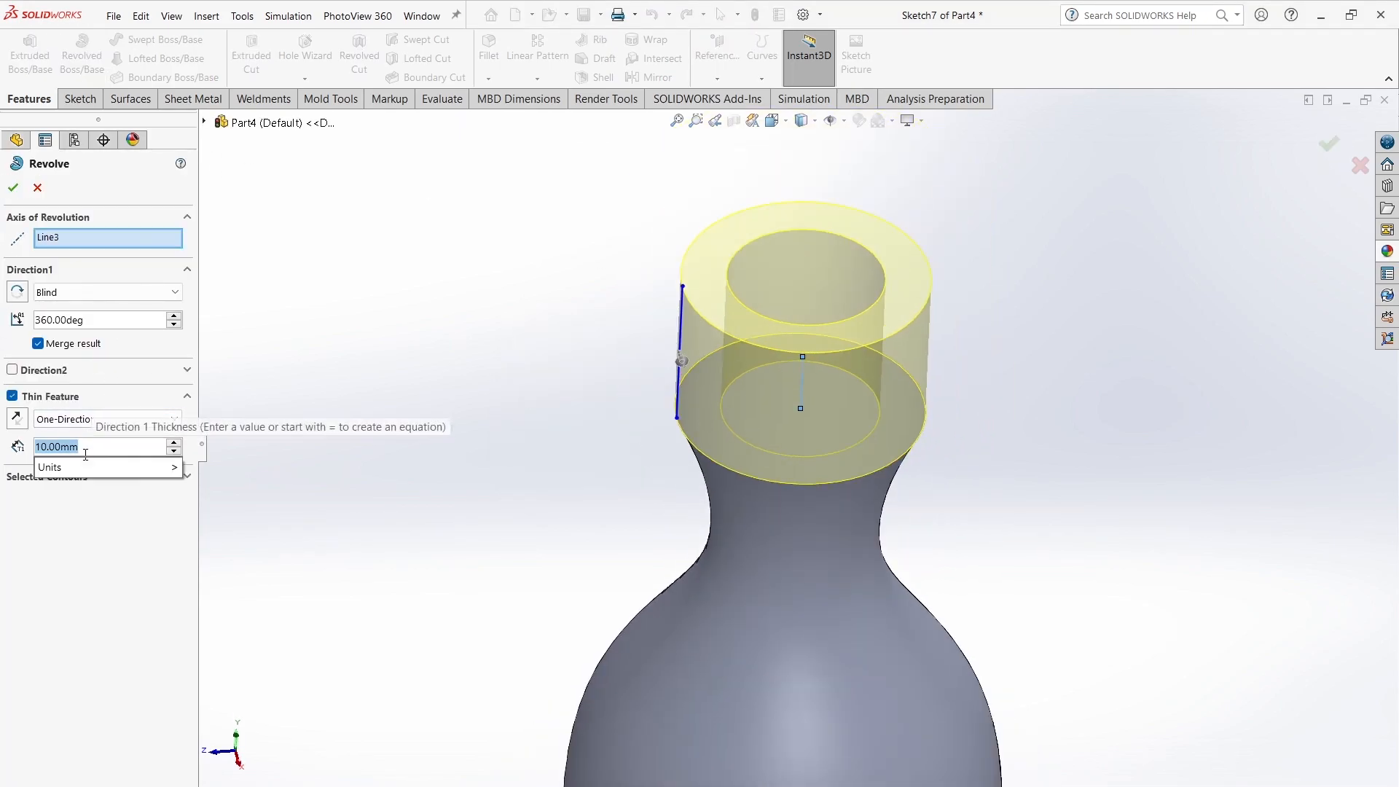
key("Return")
left_click(479, 334)
scroll(903, 563, "up", 5)
middle_click_drag(902, 563, 930, 595)
scroll(895, 427, "up", 2)
scroll(761, 434, "down", 2)
scroll(760, 434, "down", 3)
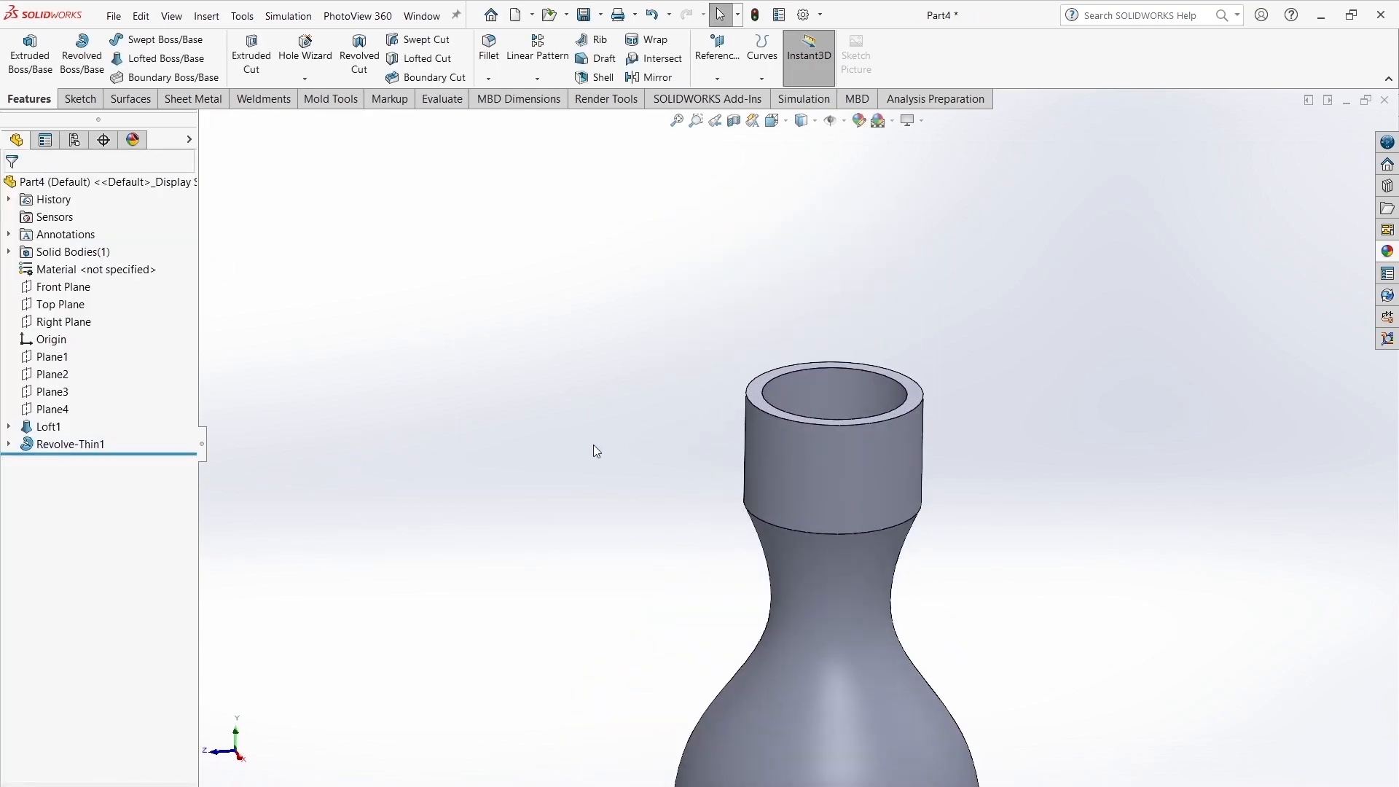
Step: Edit Revolve-Thin1, try a 13 mm wall, and reduce the neck ring's wall to a thickness below 5 mm
left_click(8, 444)
left_click(45, 446)
left_click(51, 400)
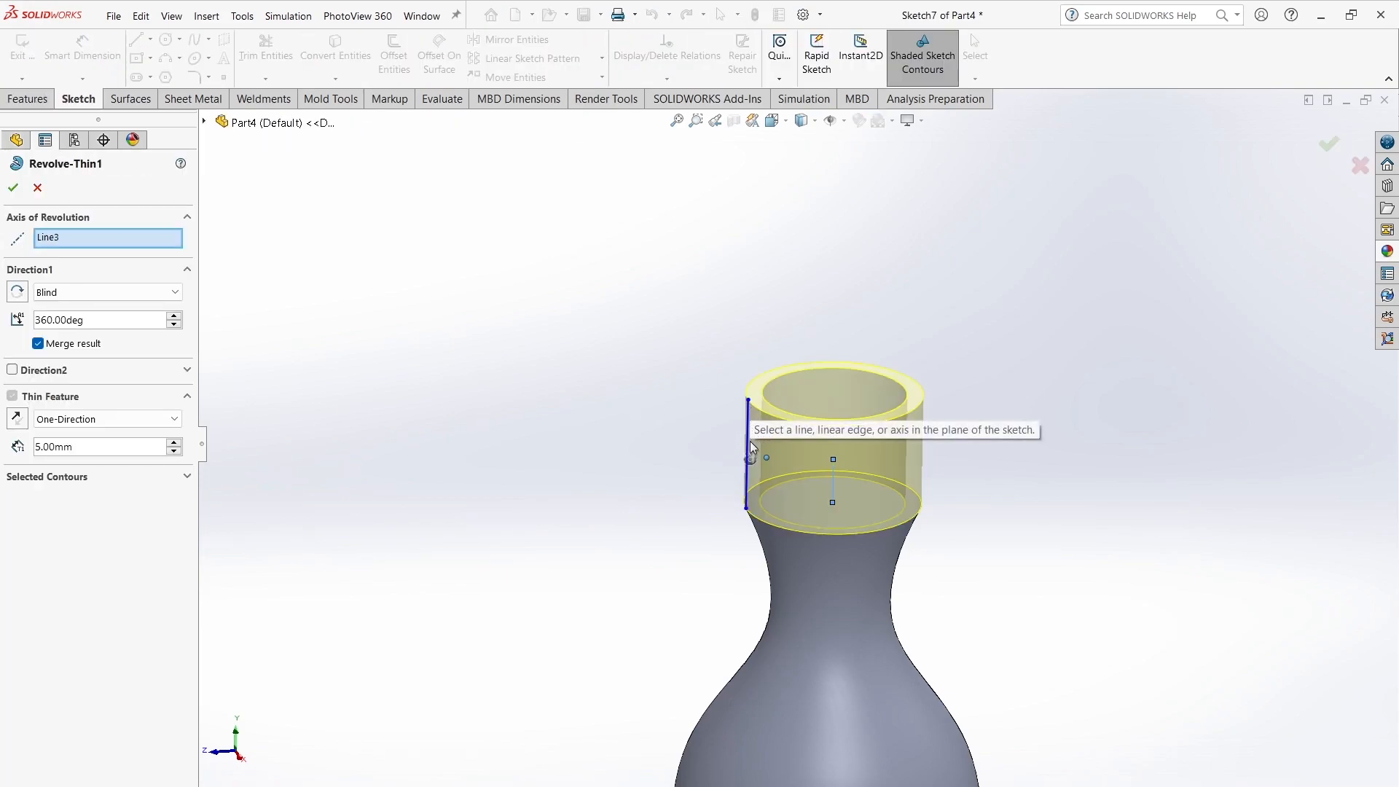
double_click(102, 449)
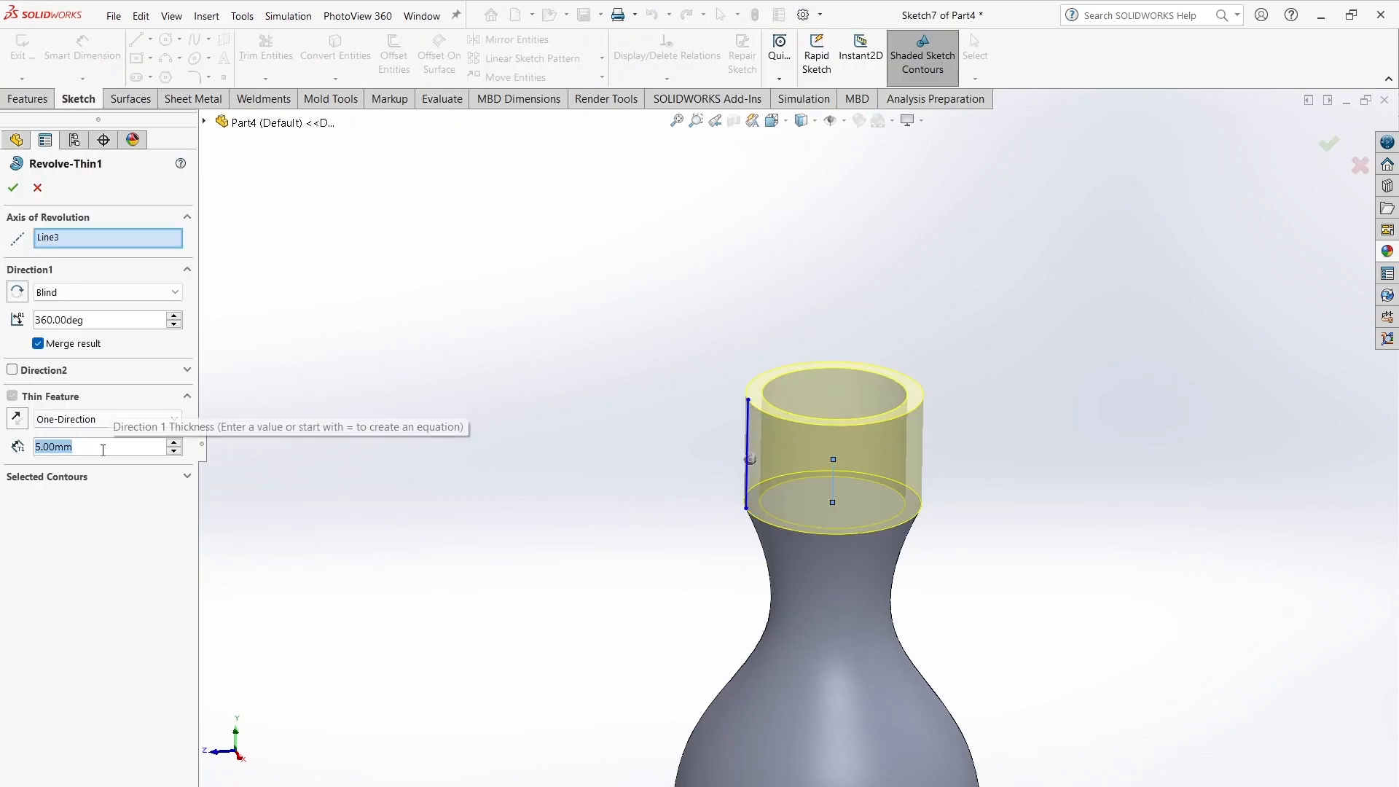
type("12")
key("Return")
type("13")
key("Return")
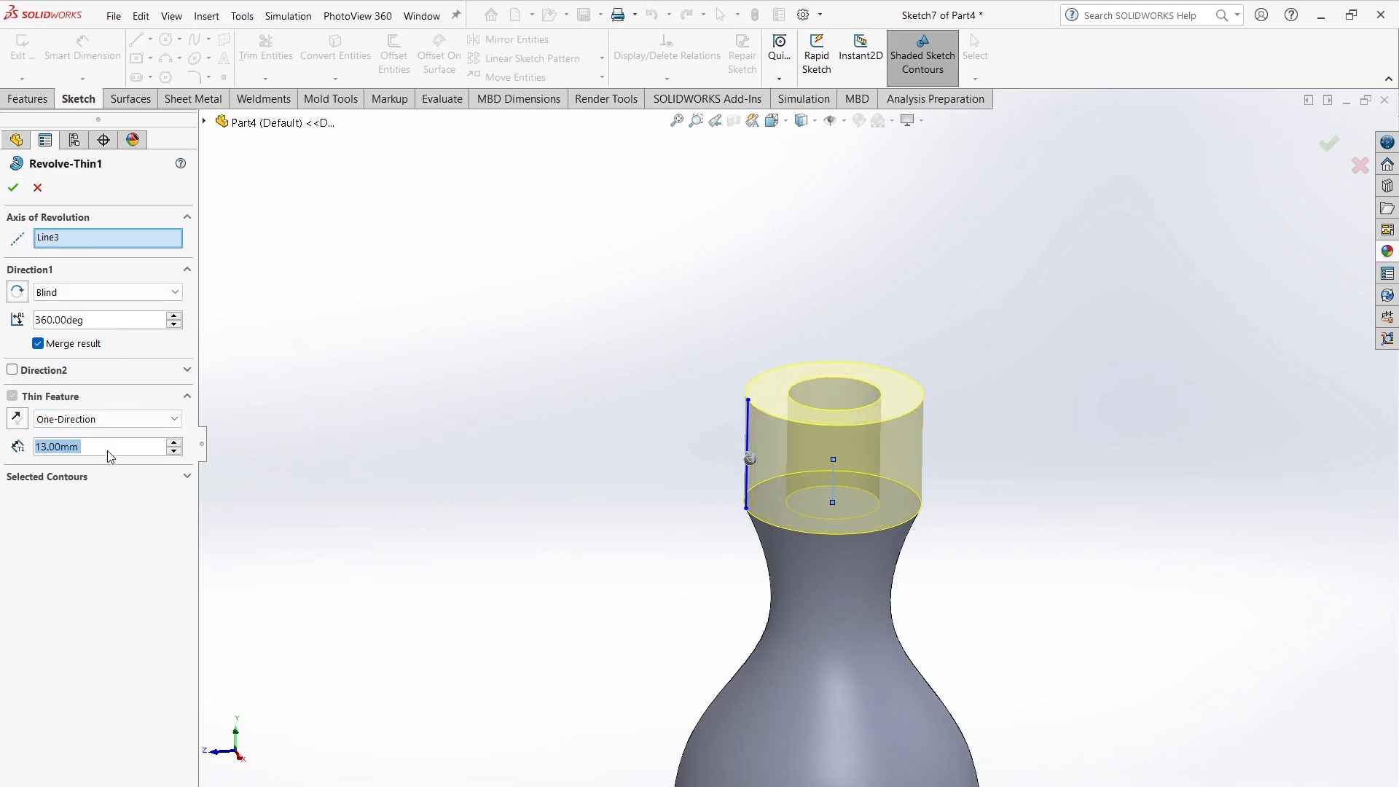
left_click(171, 452)
left_click(12, 189)
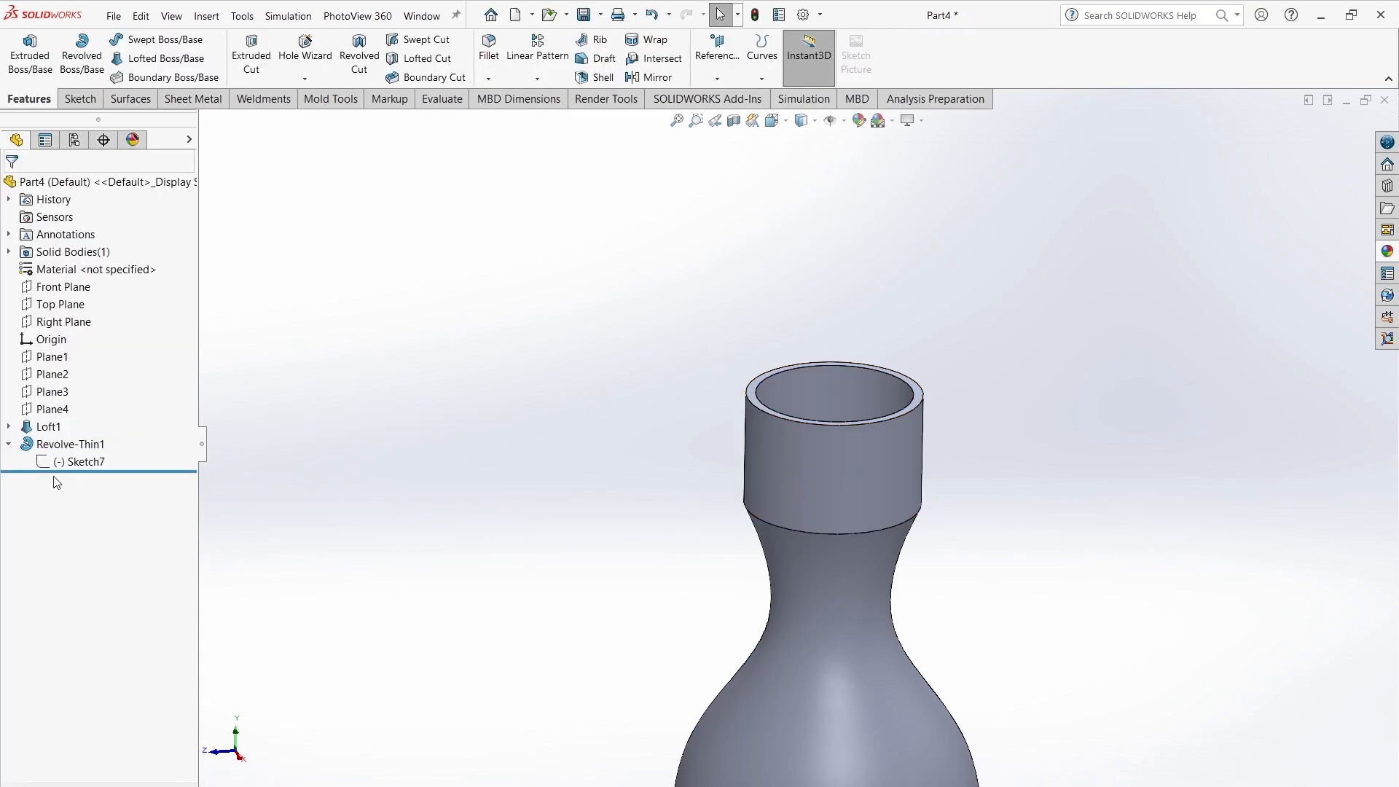
Step: Edit Sketch7 to shorten the neck ring's vertical profile line slightly from its upper end, and rebuild
left_click(109, 414)
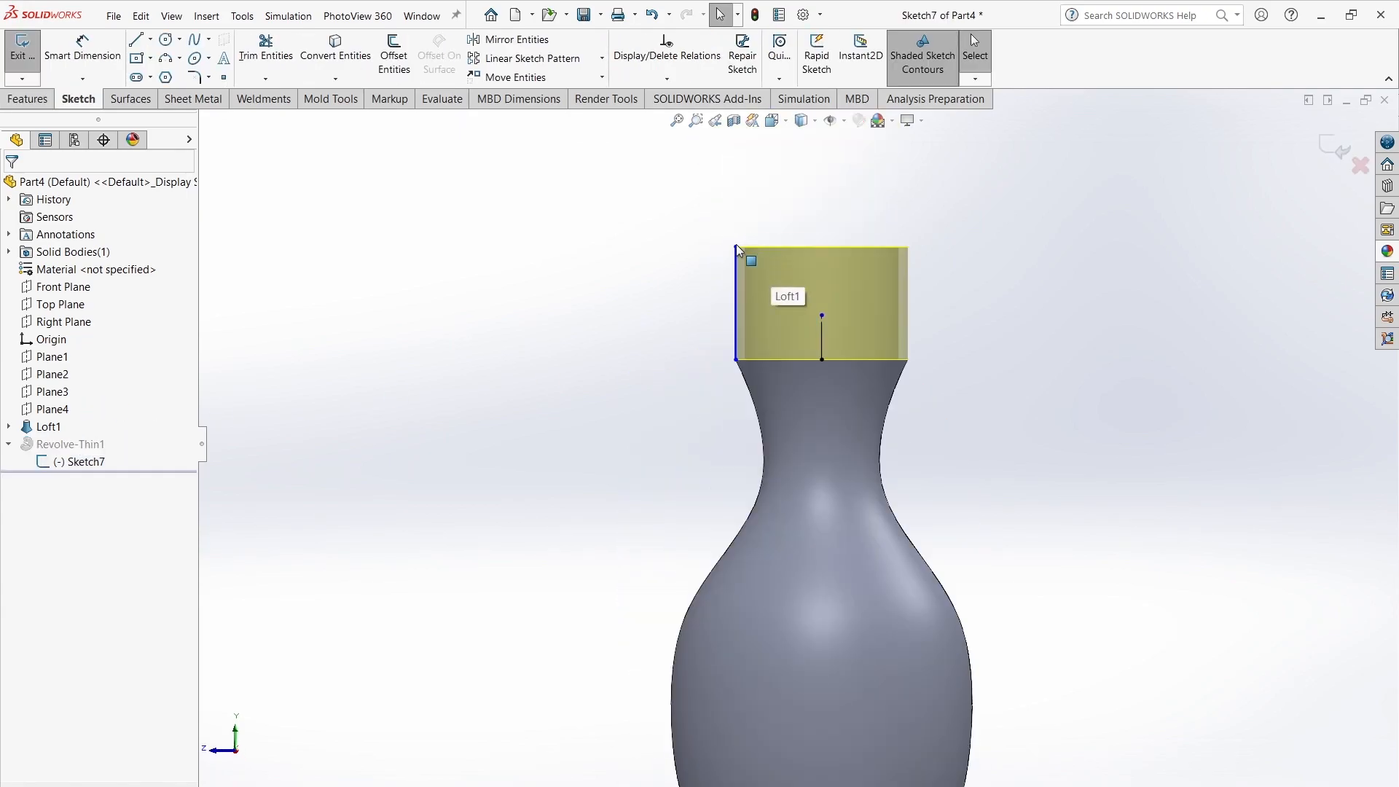
left_click_drag(736, 245, 736, 263)
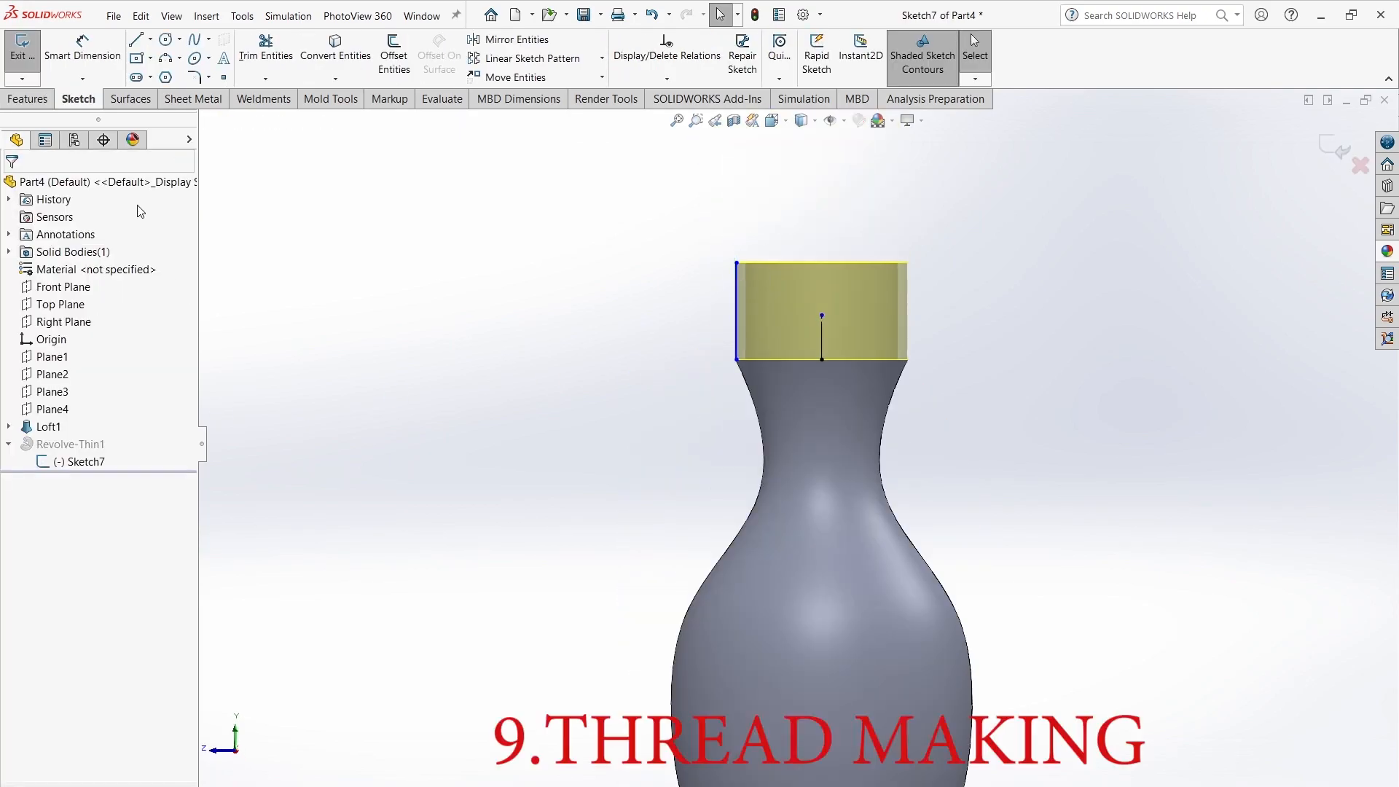
left_click(1333, 148)
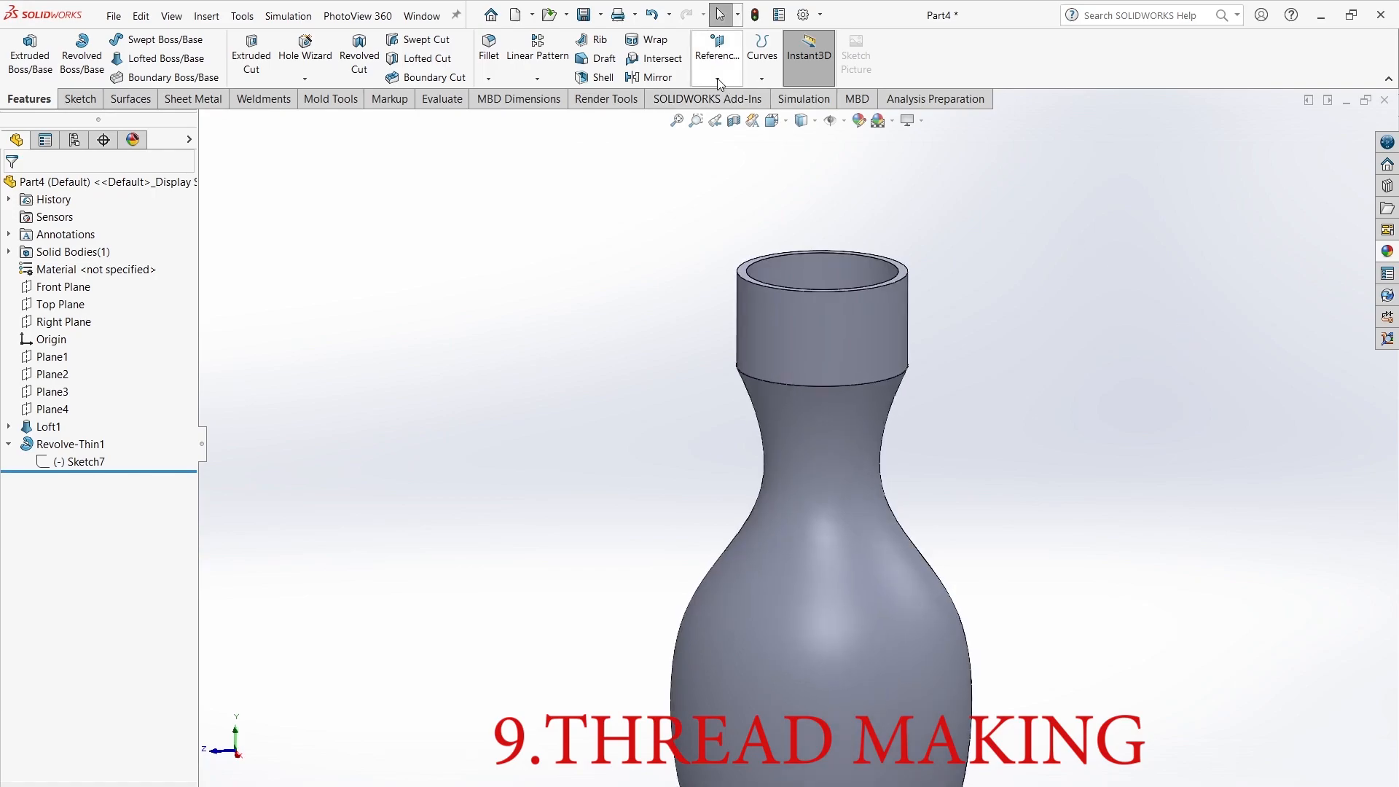
Step: Start a helix on the neck ring's top face, sketching a circle about 54.8 mm in diameter centred on the origin
left_click(766, 80)
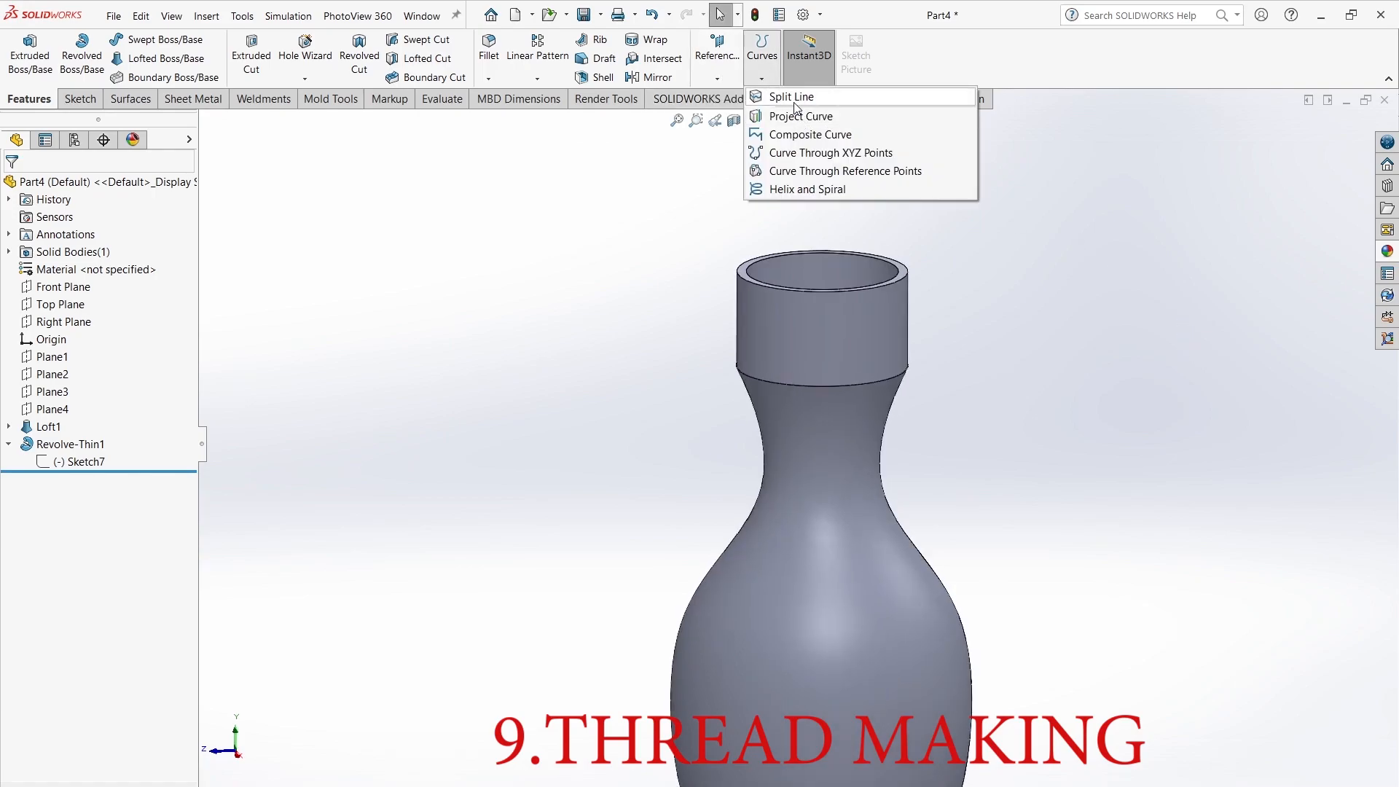
left_click(807, 189)
middle_click_drag(872, 347, 978, 440)
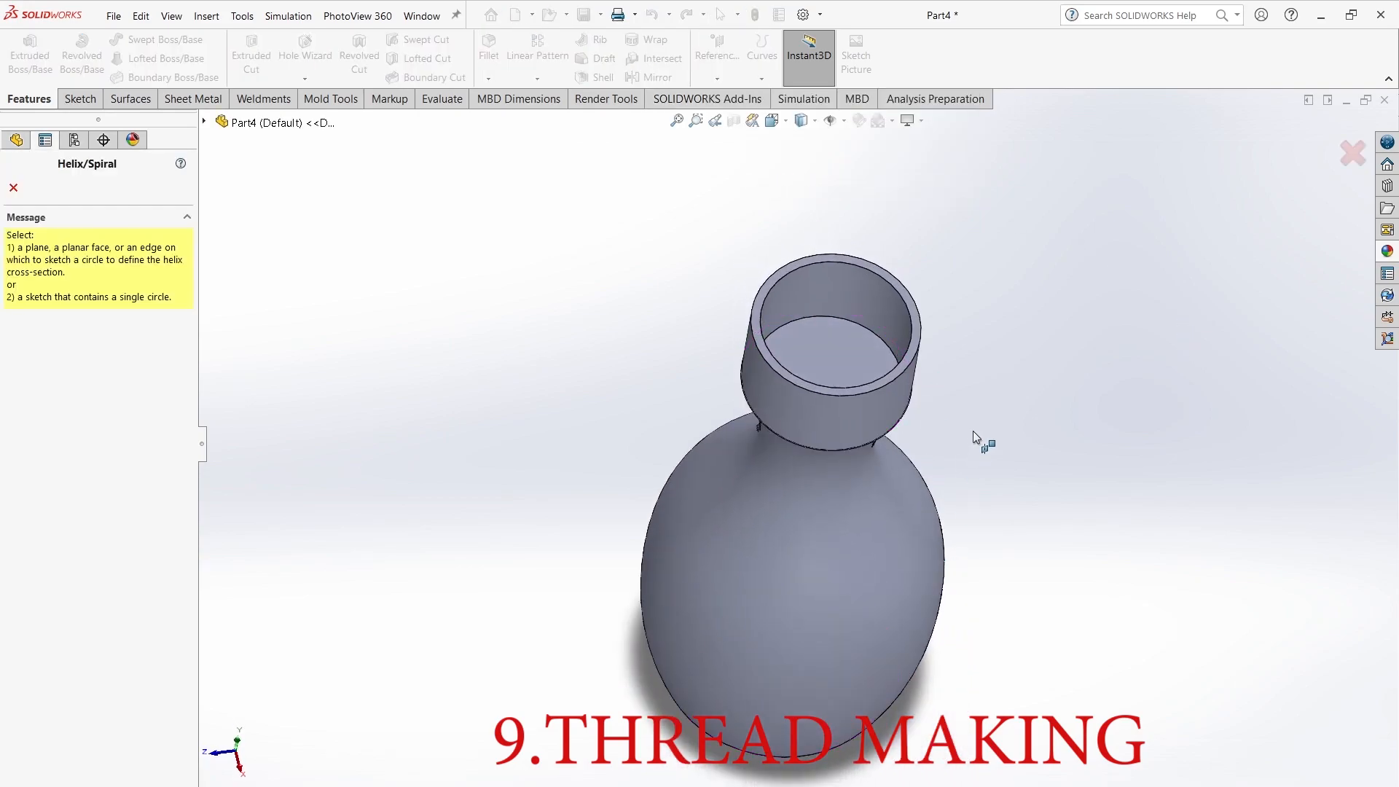
left_click(920, 339)
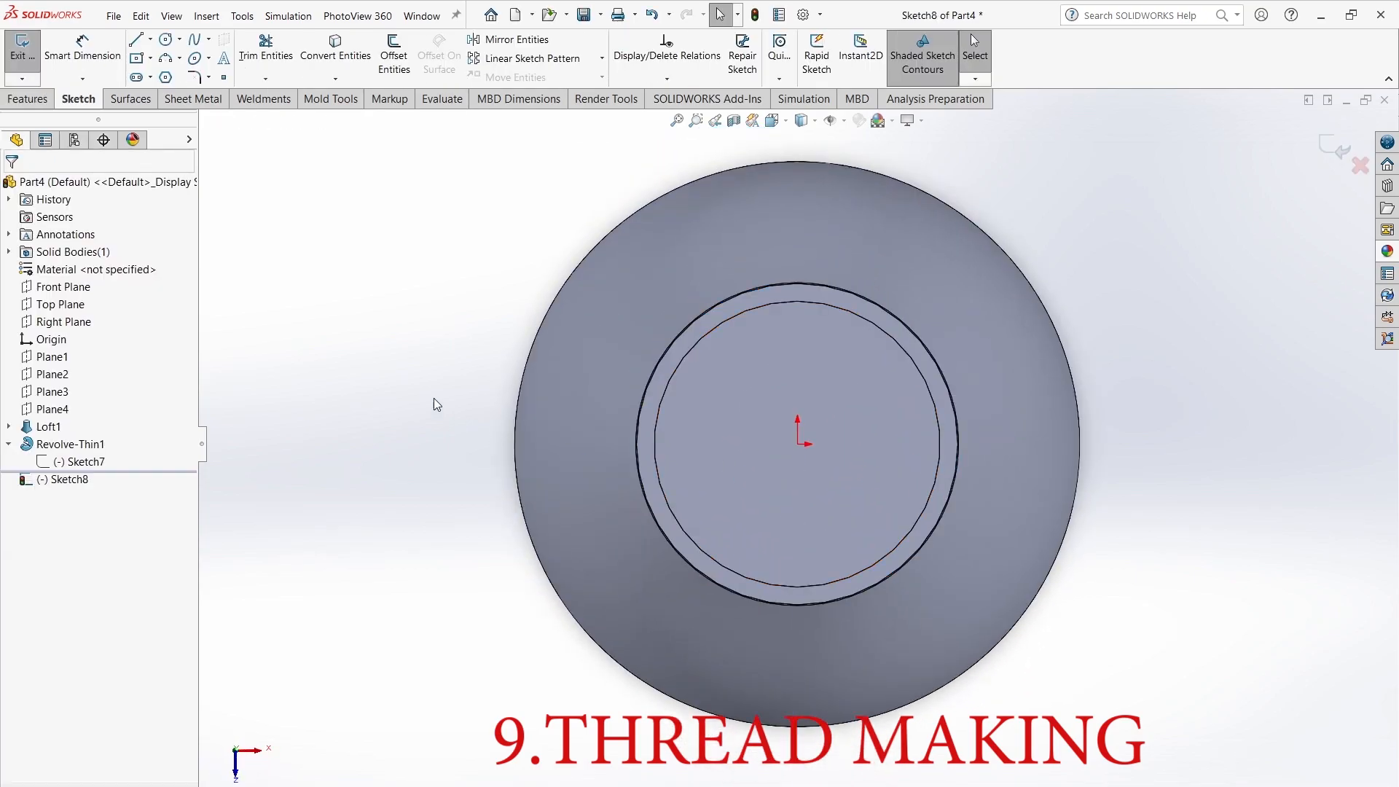
left_click(798, 443)
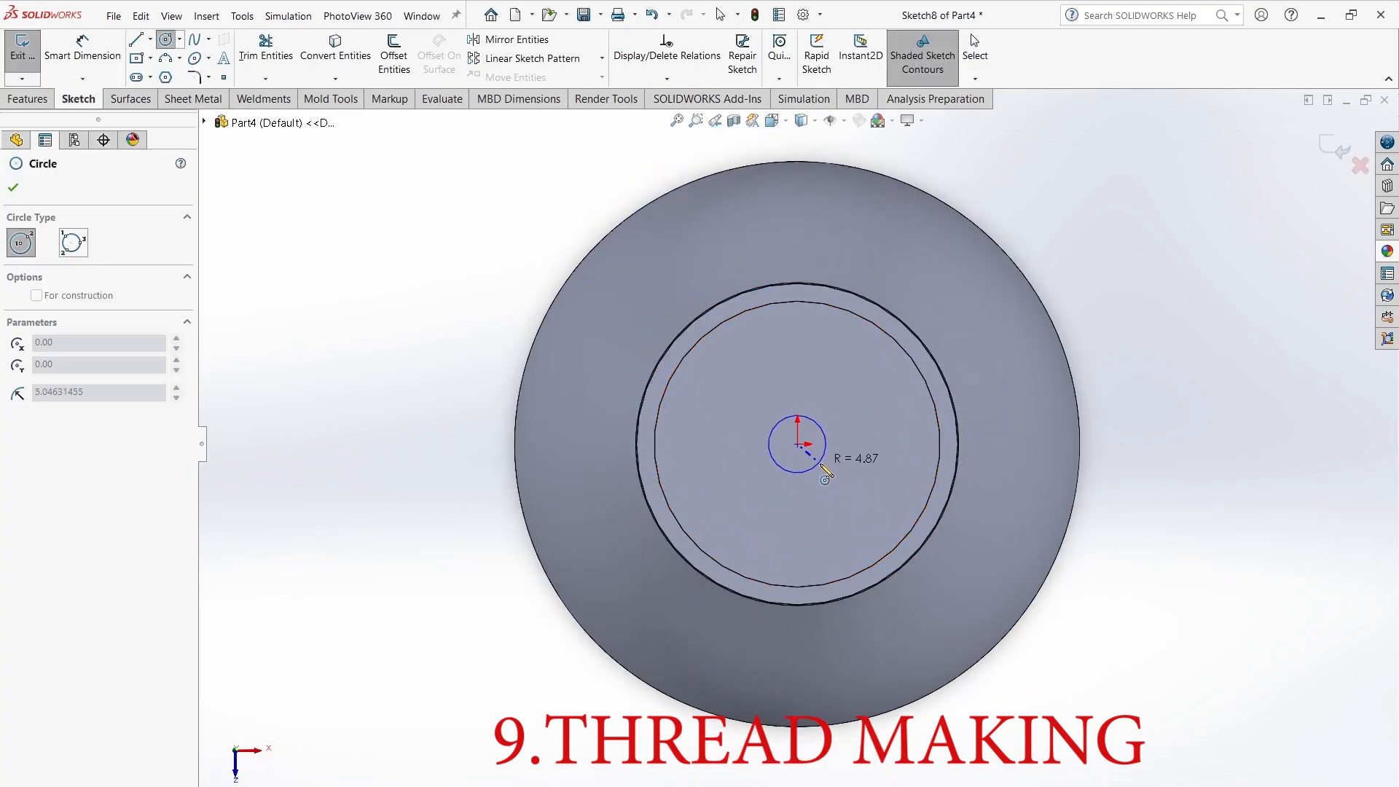
left_click(941, 525)
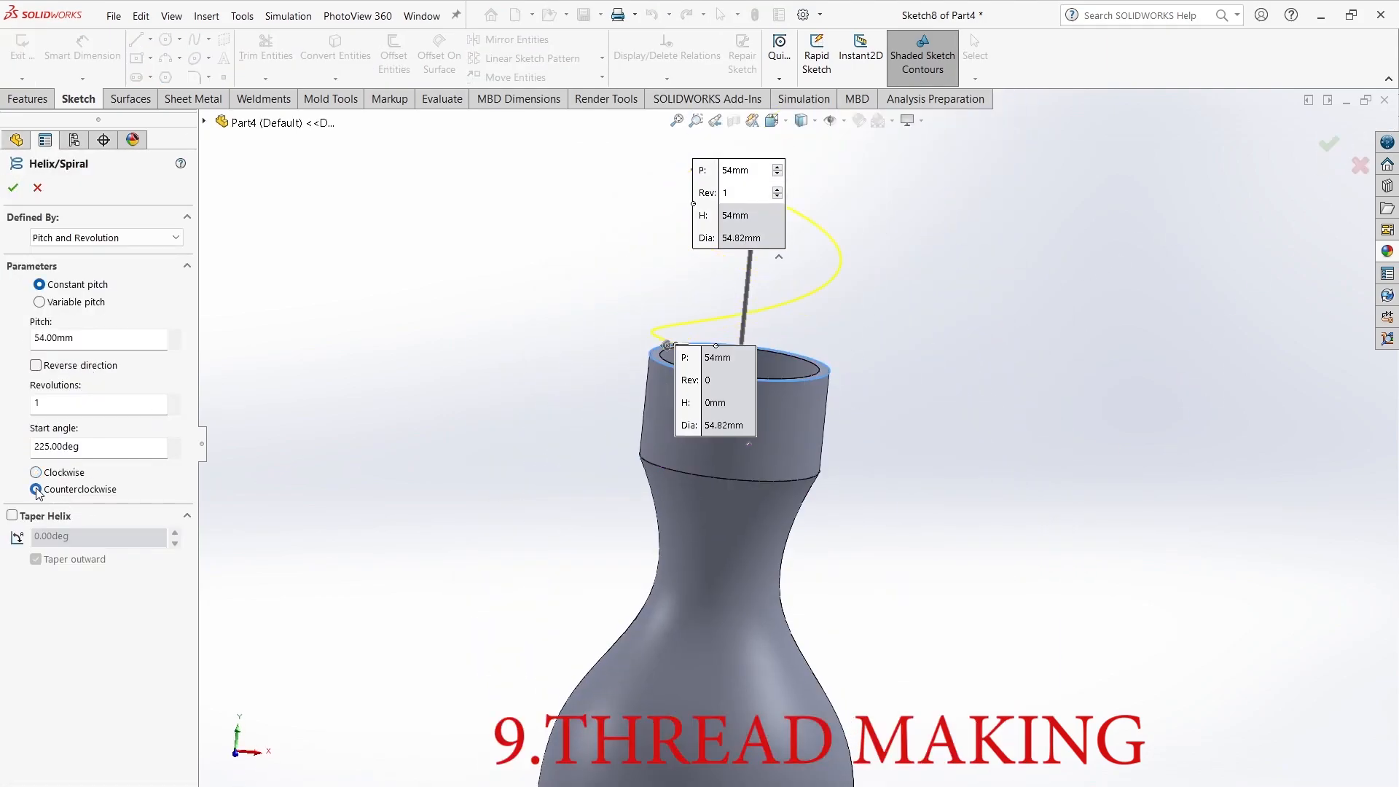
Step: Create the helix with 10 mm constant pitch, 2.75 revolutions, clockwise rotation and reversed direction so it runs down the neck ring
left_click(174, 400)
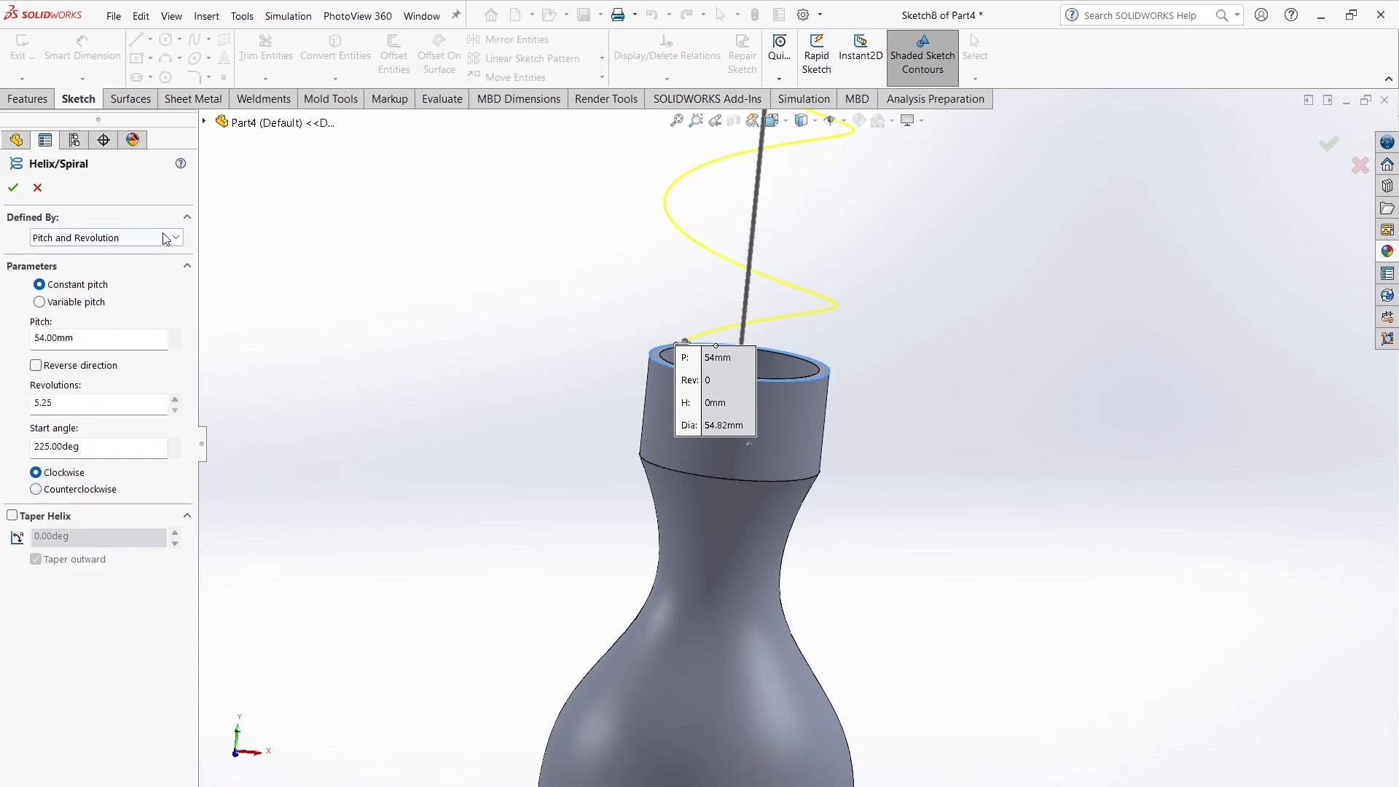
key("Return")
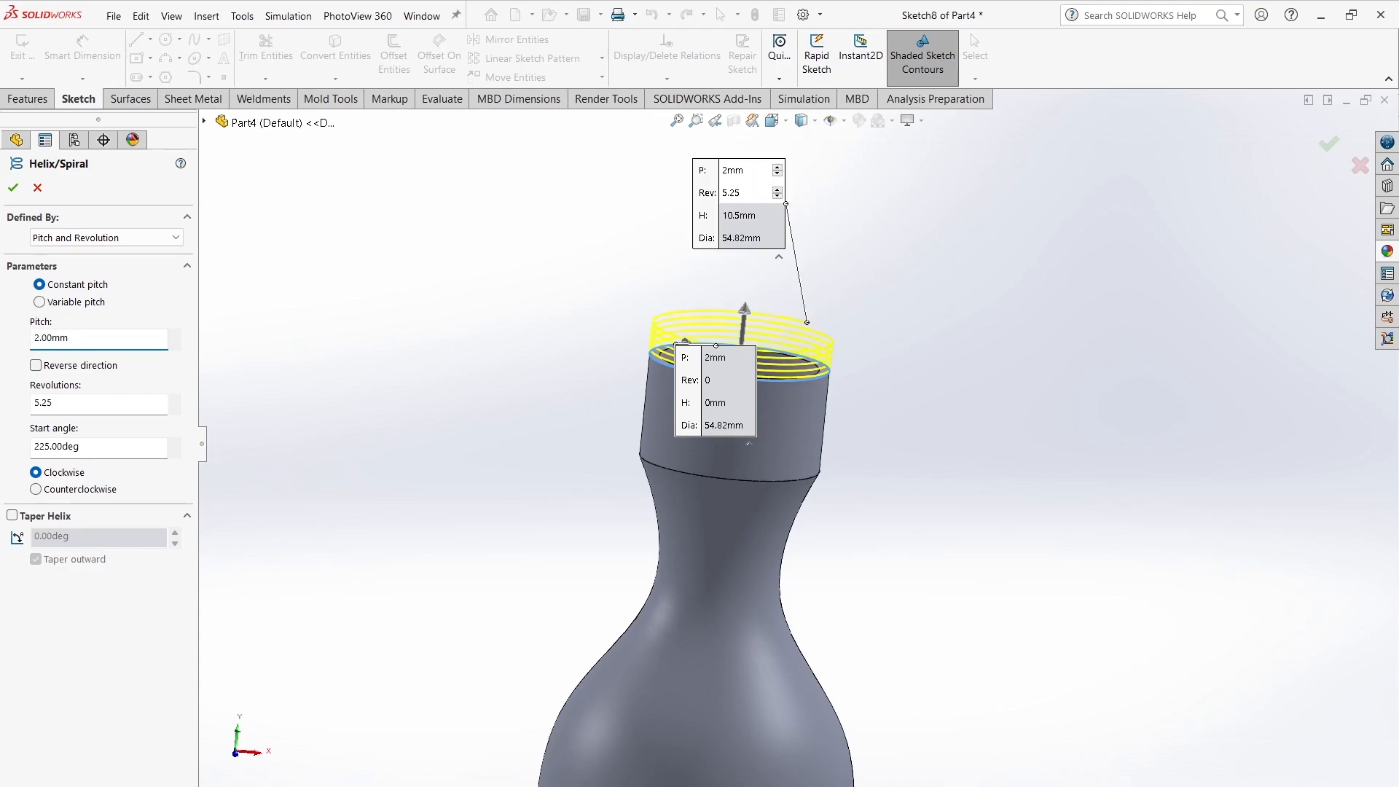
key("Return")
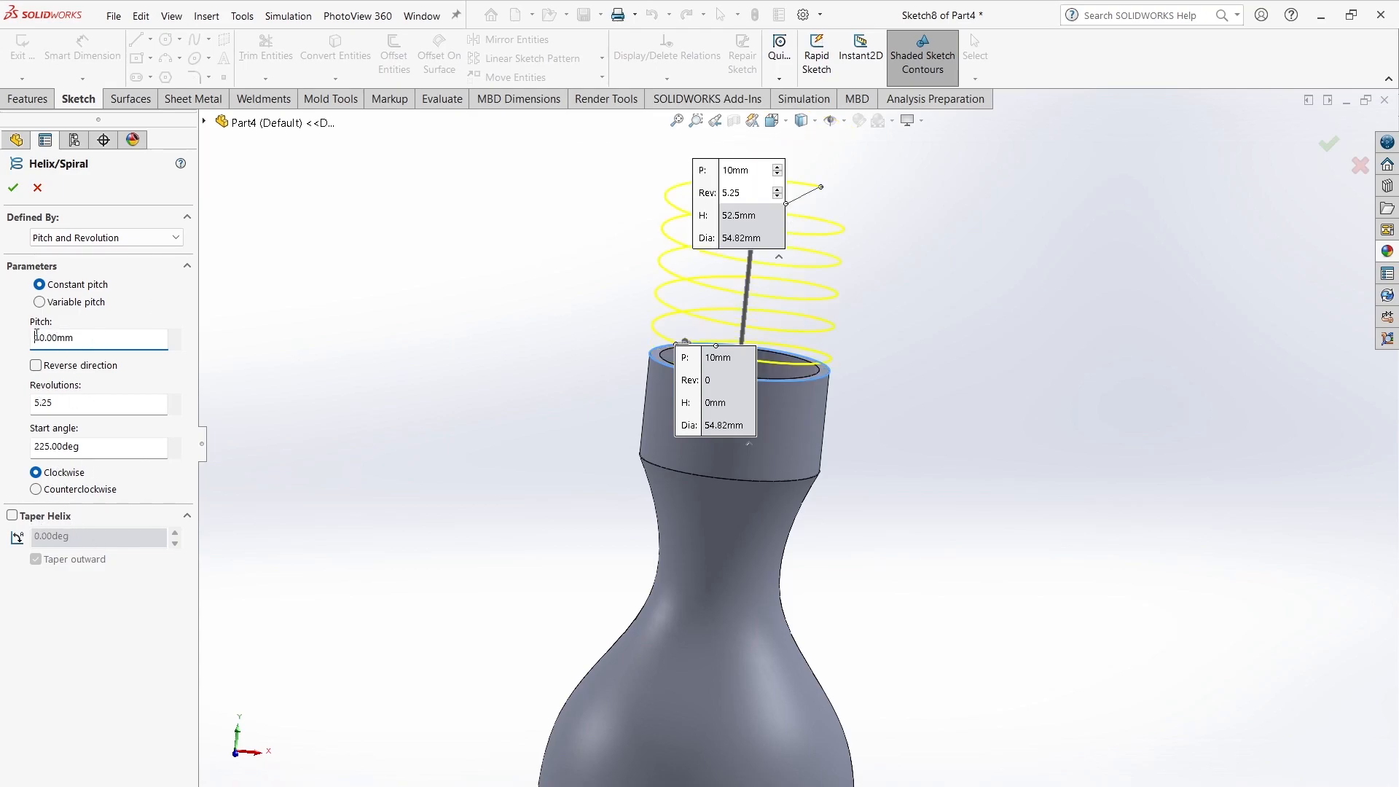
left_click(35, 365)
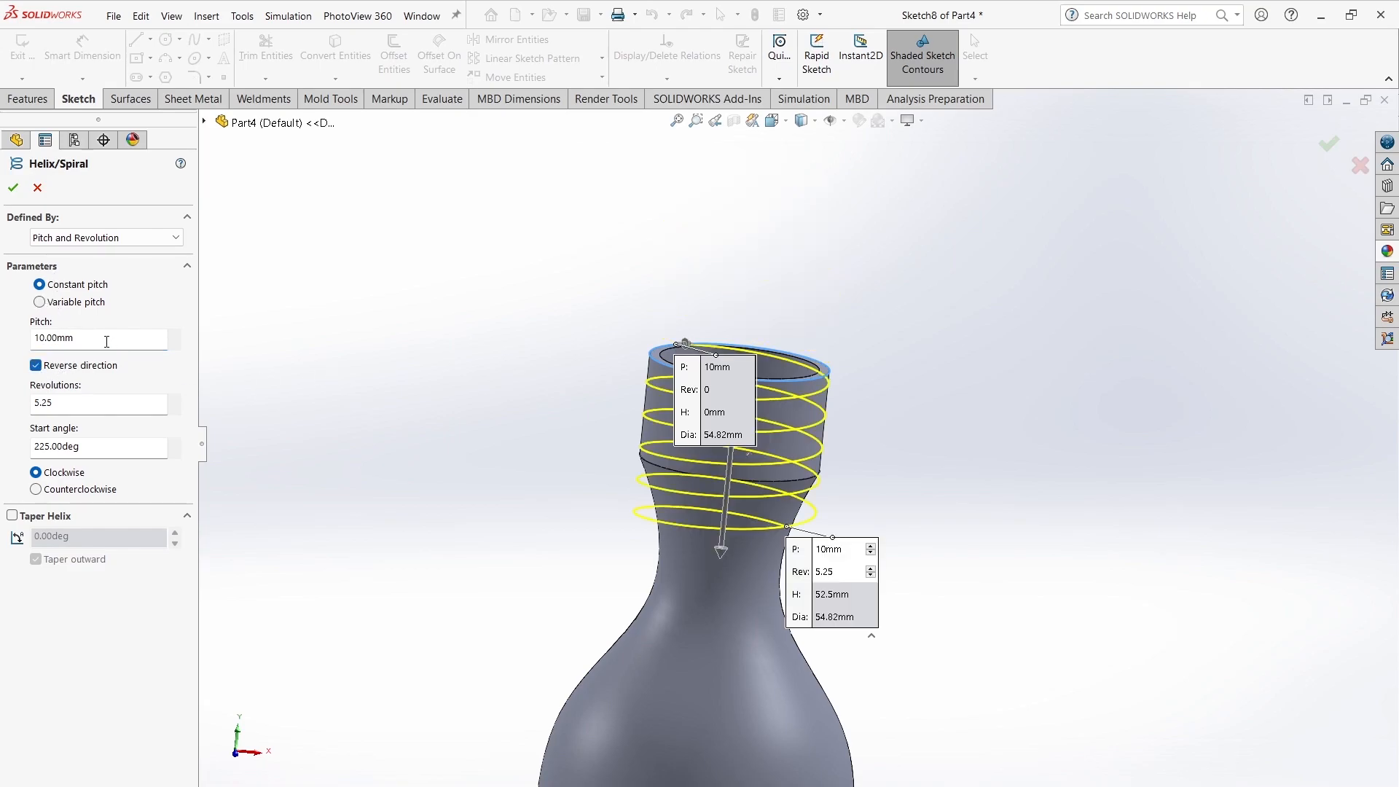
left_click(175, 410)
left_click(175, 410)
left_click(175, 411)
left_click(174, 411)
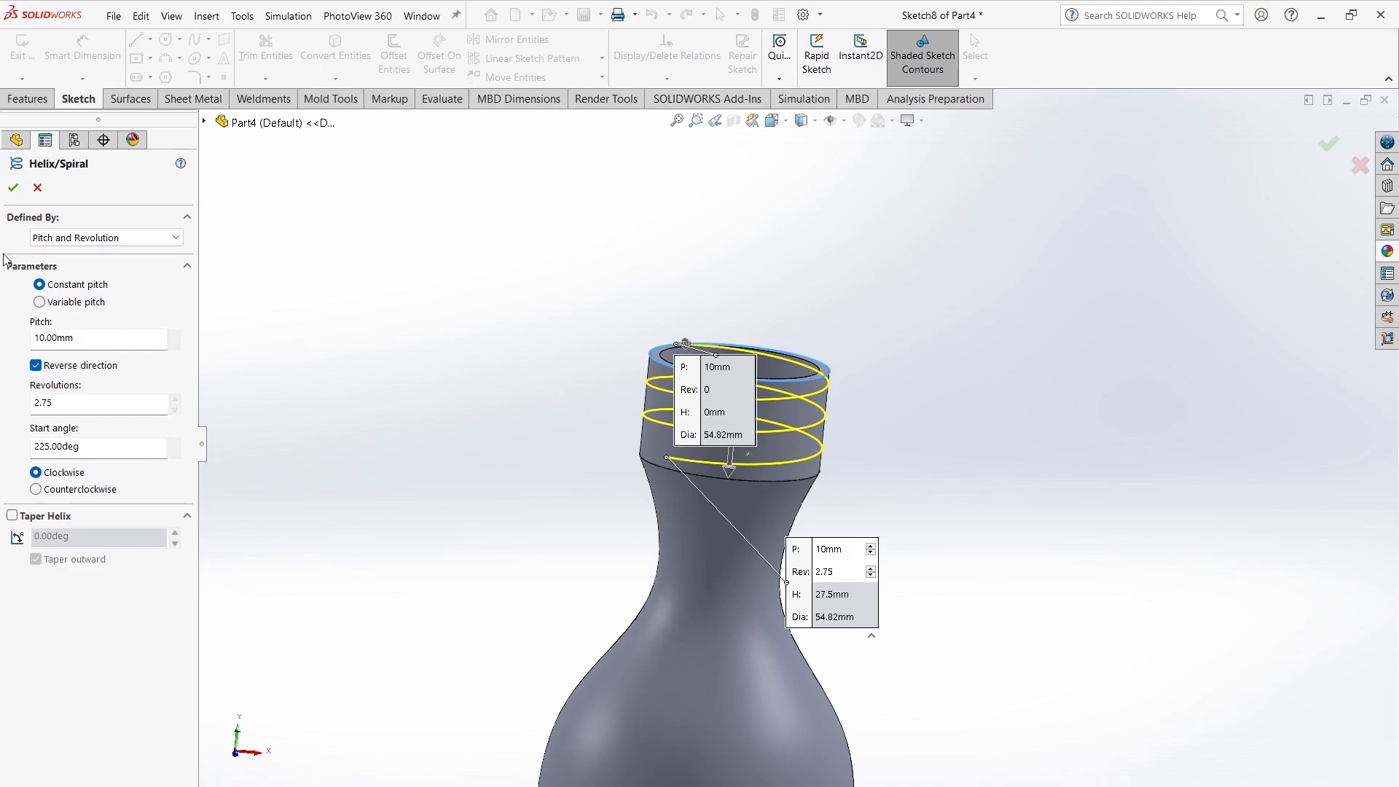
left_click(13, 187)
Step: Examine the helix around the neck ring from several sides, including its start and lower end
middle_click_drag(327, 383, 557, 383)
scroll(561, 387, "down", 5)
scroll(838, 425, "down", 3)
middle_click_drag(836, 442, 816, 518)
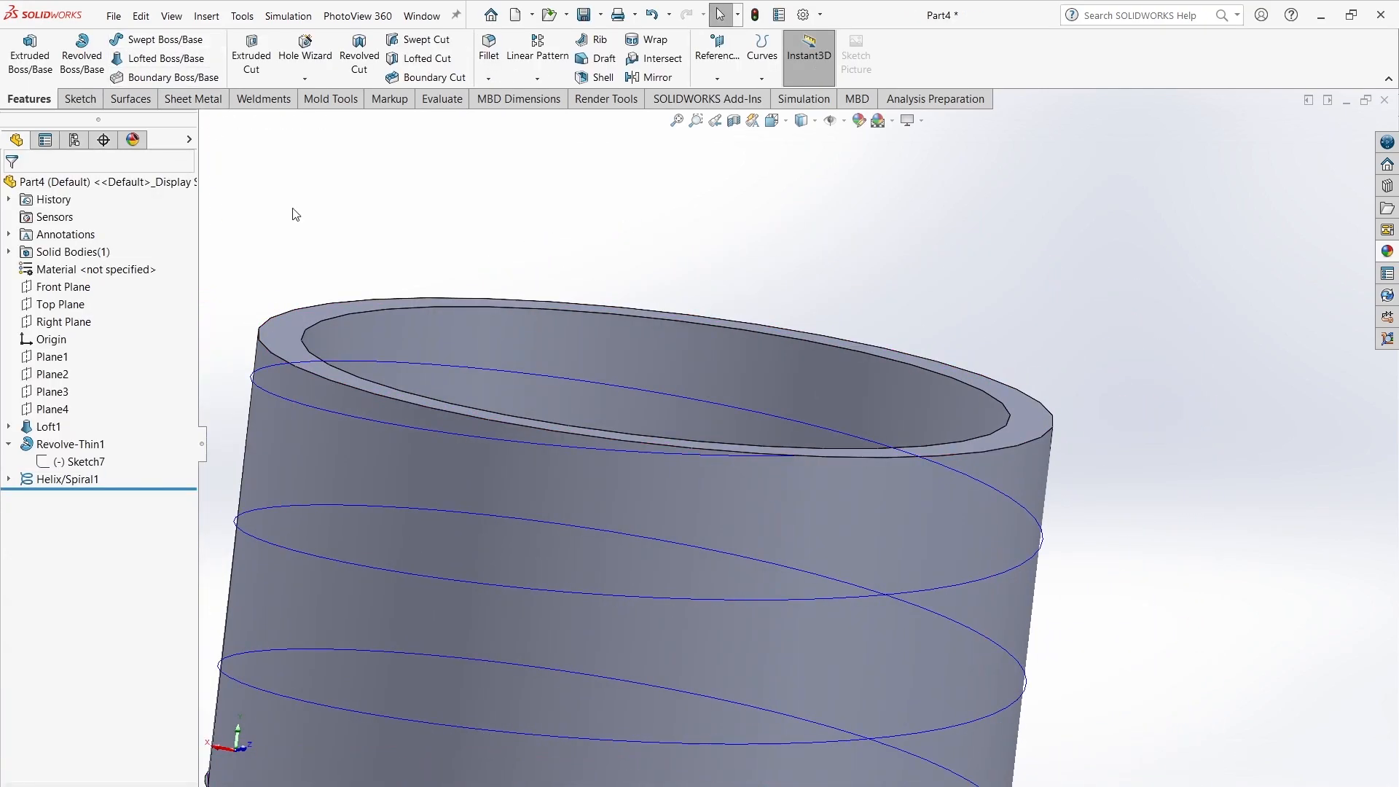
scroll(801, 444, "up", 5)
middle_click_drag(868, 594, 798, 584)
scroll(669, 461, "down", 2)
middle_click_drag(663, 458, 619, 490)
left_click(711, 449)
scroll(795, 462, "down", 3)
middle_click_drag(795, 462, 870, 413)
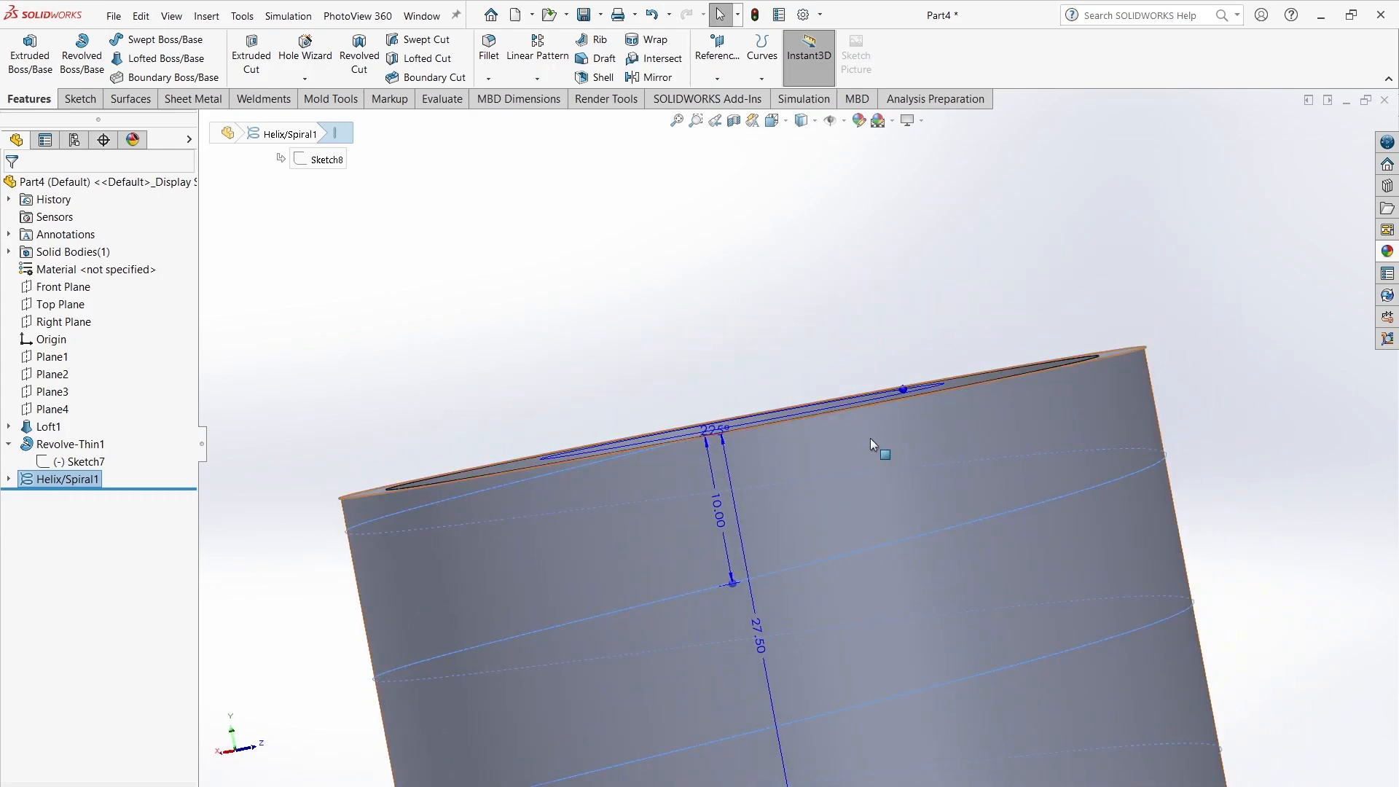
scroll(870, 414, "up", 5)
middle_click_drag(1070, 575, 970, 598)
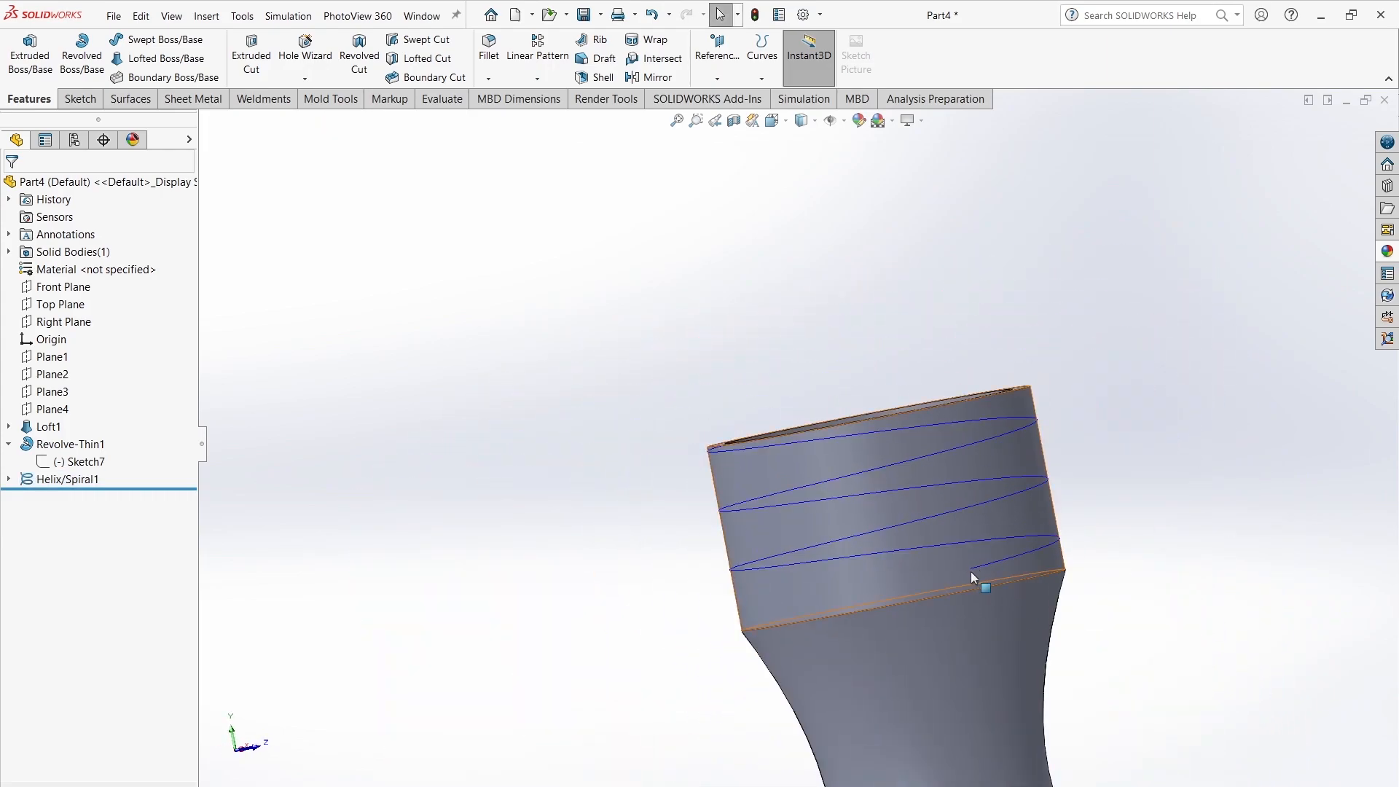
left_click(717, 78)
left_click(728, 97)
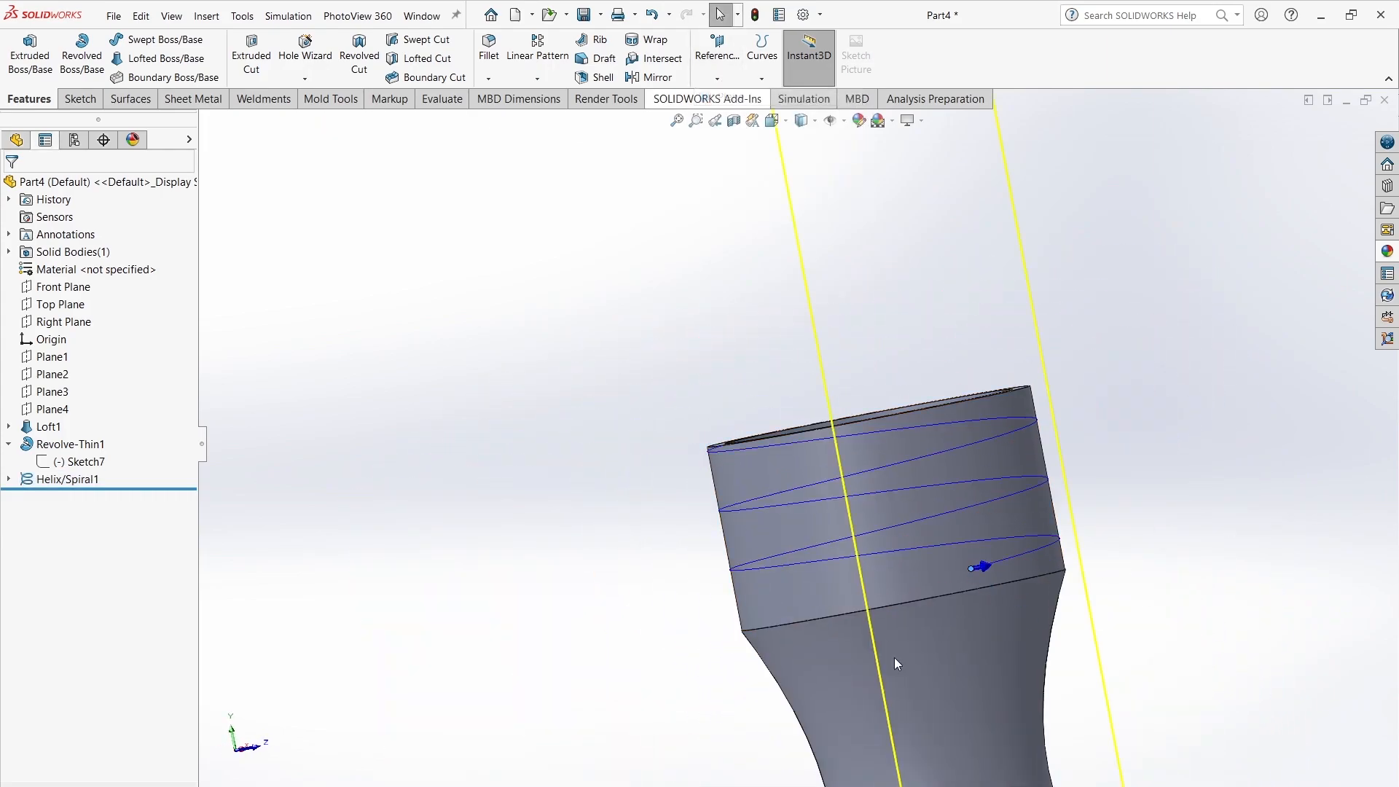
scroll(1181, 657, "up", 7)
middle_click_drag(947, 547, 911, 715)
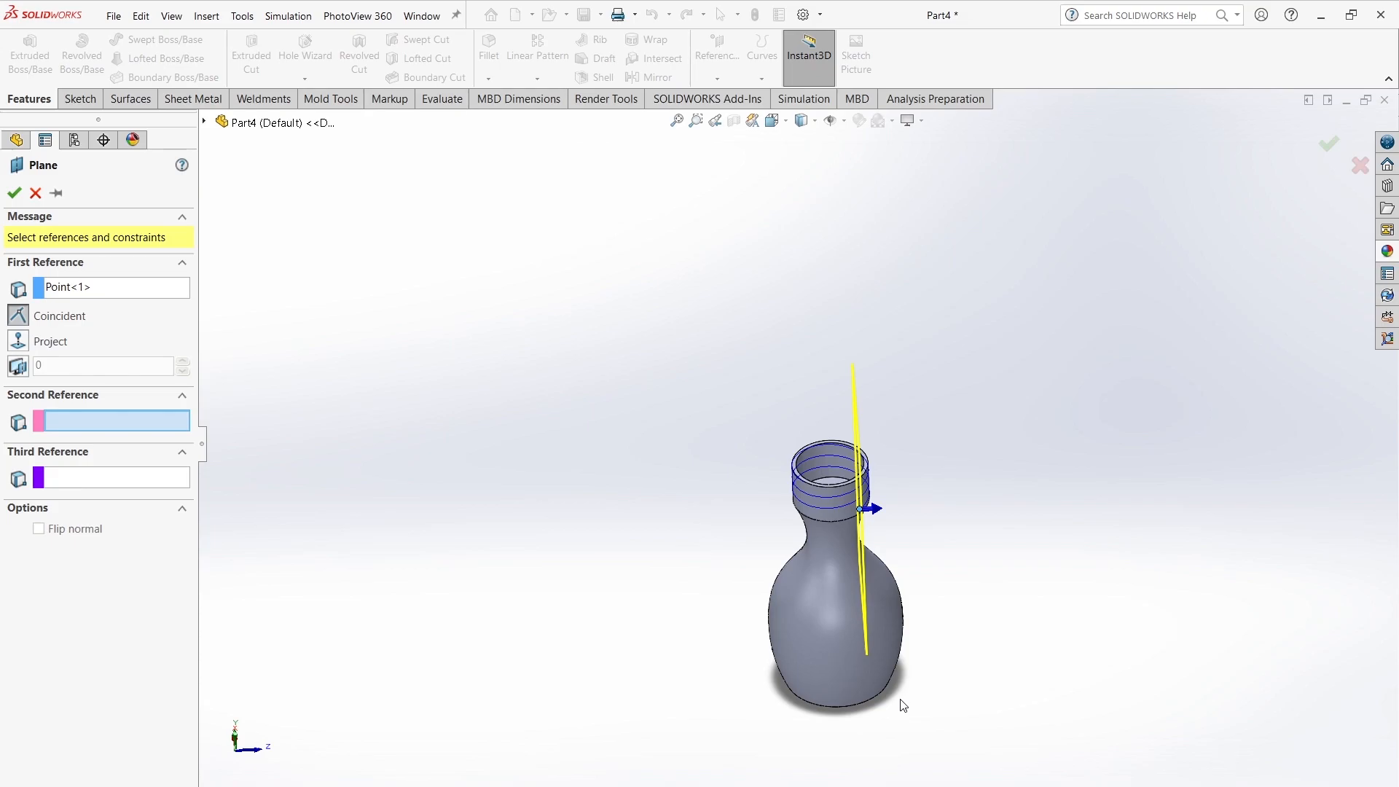
left_click(217, 129)
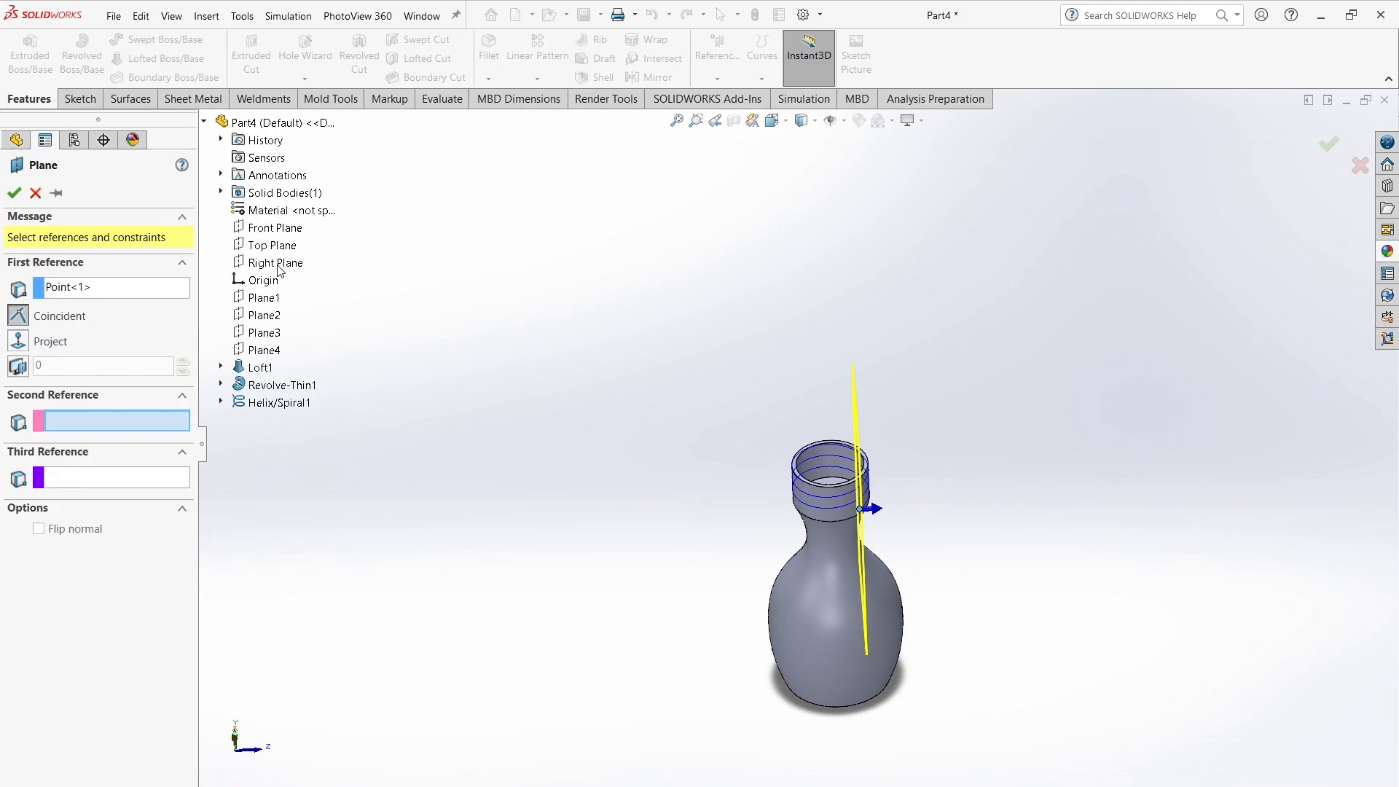
left_click(275, 228)
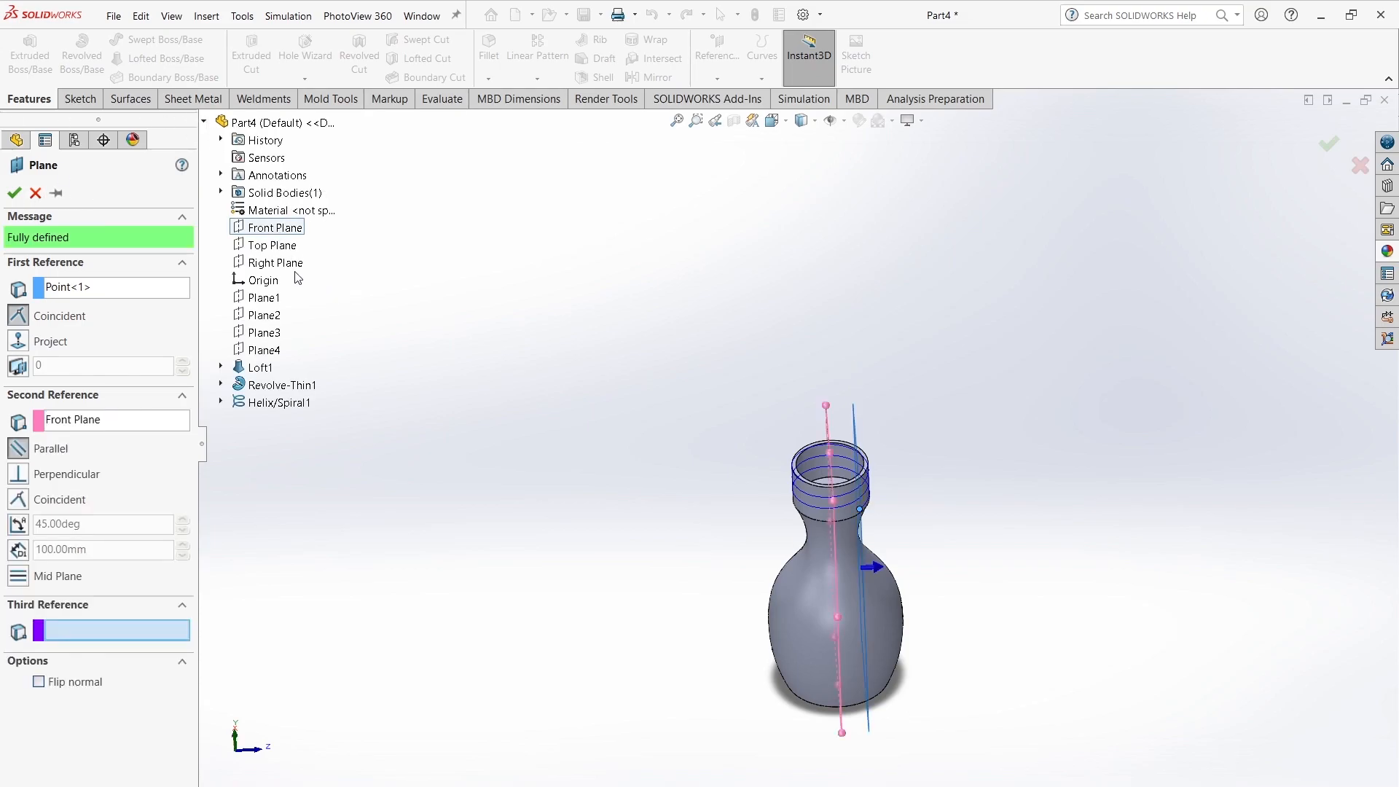
middle_click_drag(692, 459, 798, 323)
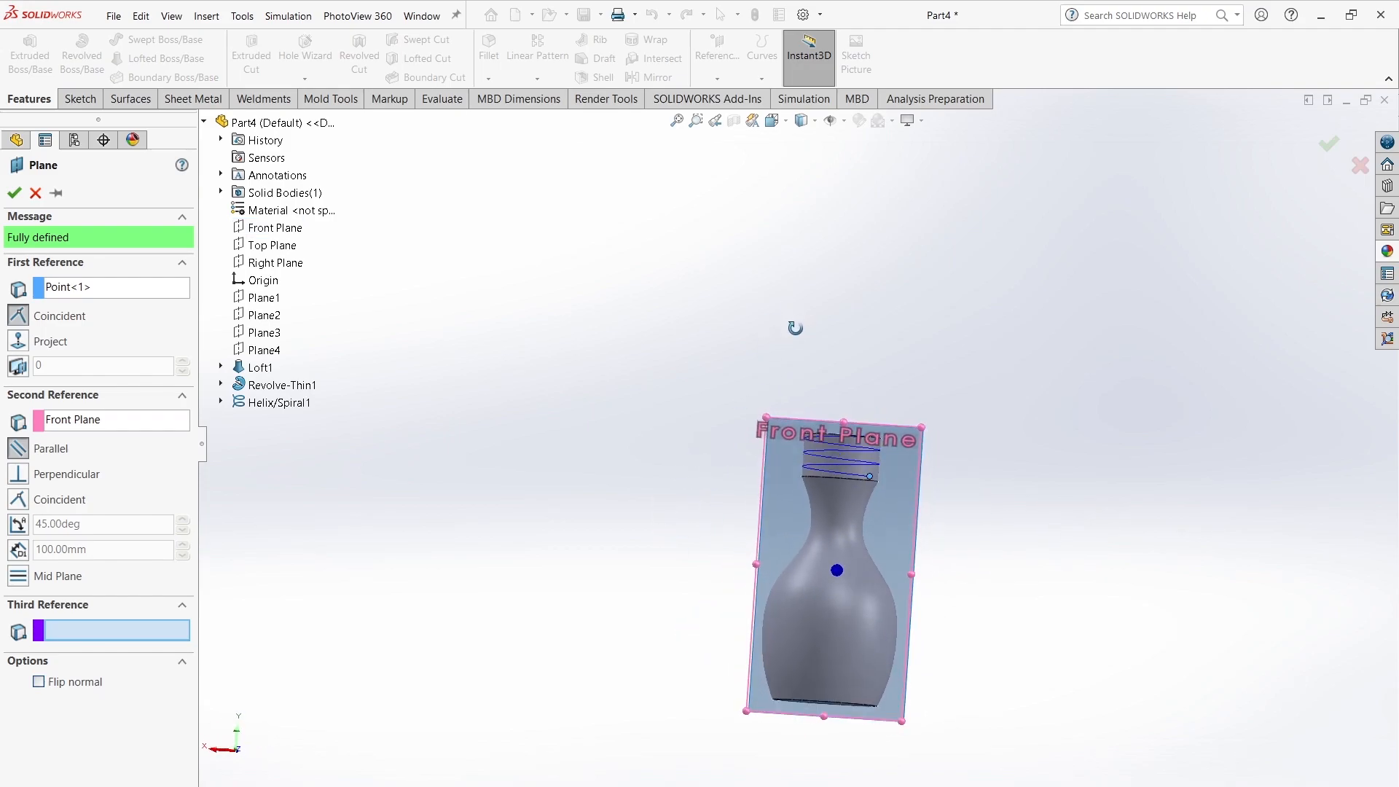
key("Escape")
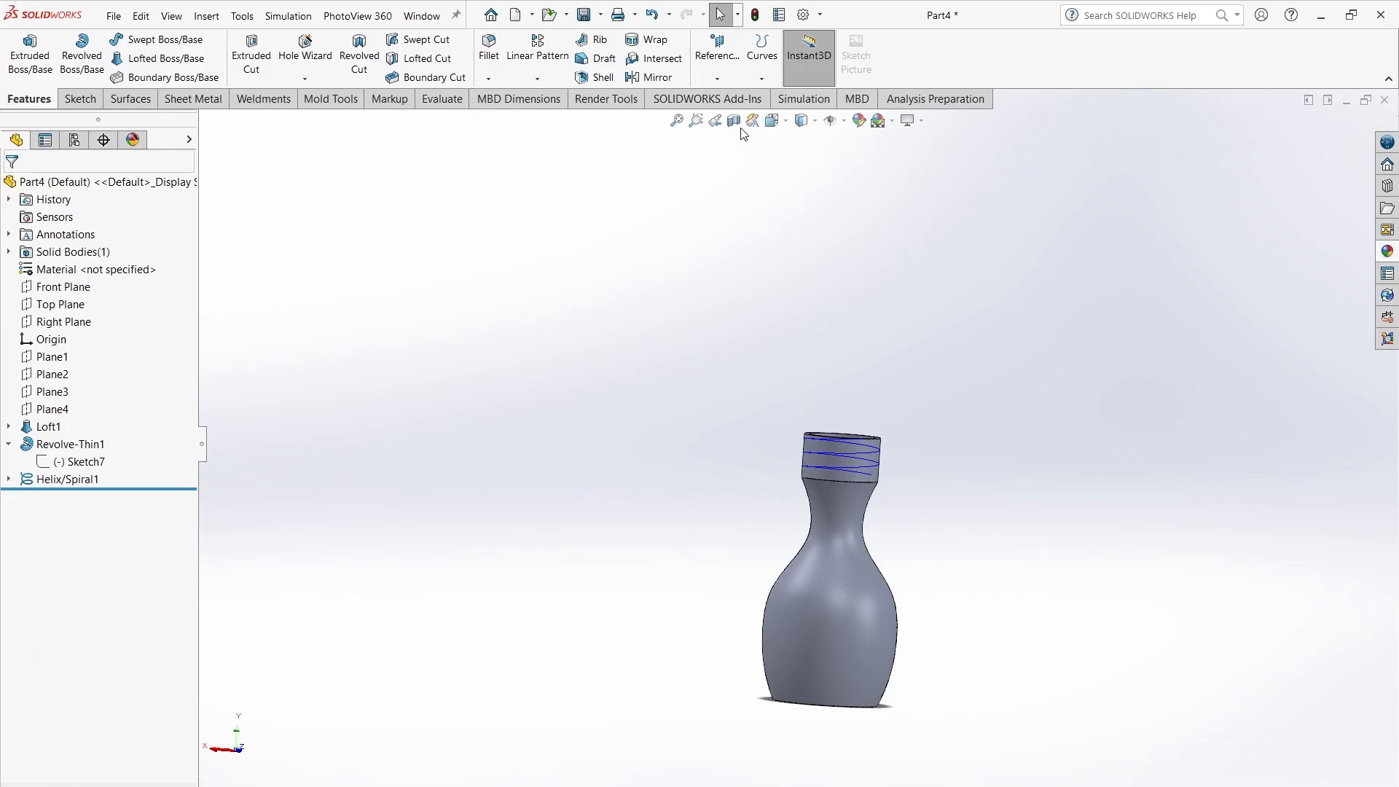
Step: Create a reference plane through the helix's lower endpoint, parallel to the Front Plane
left_click(717, 58)
left_click(731, 97)
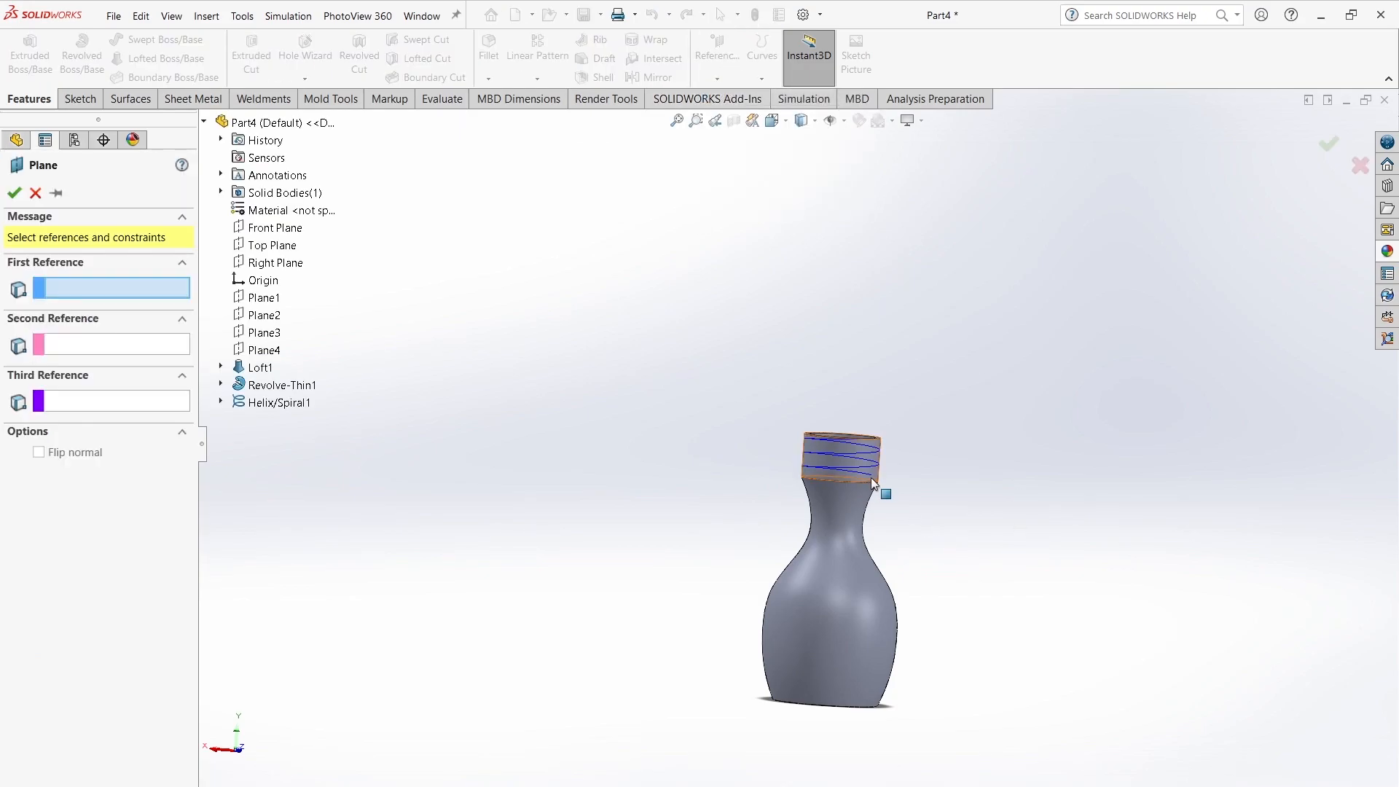
left_click(871, 475)
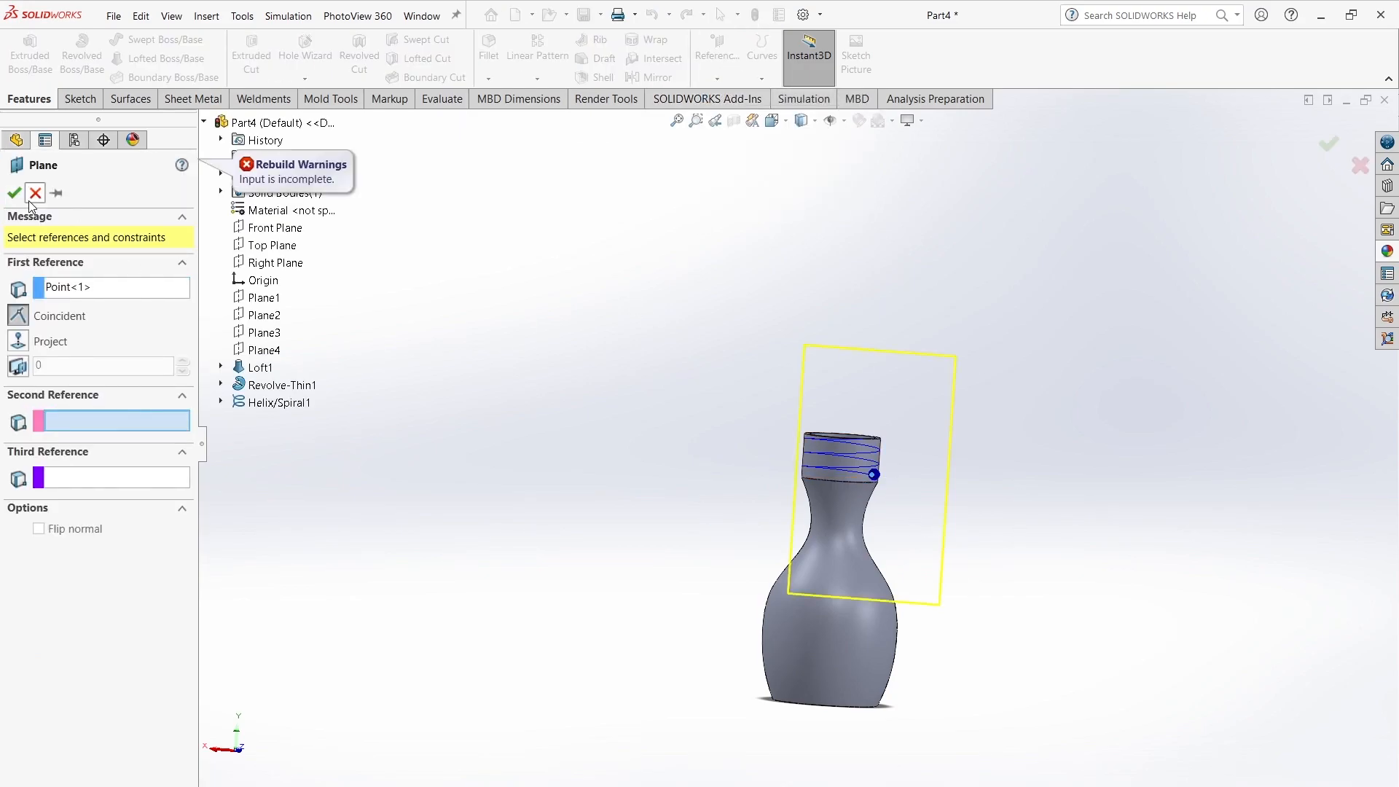
left_click(279, 228)
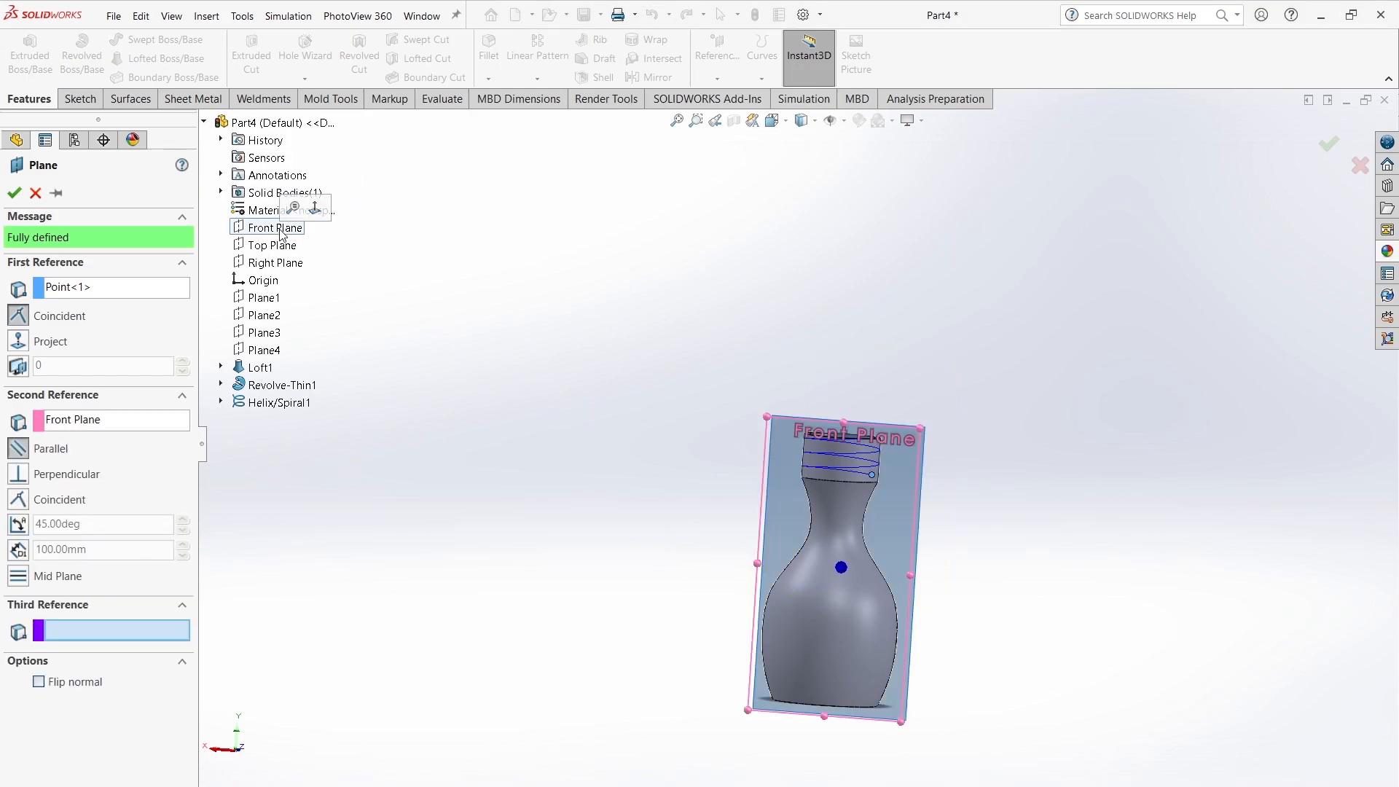
left_click(13, 194)
left_click(411, 413)
scroll(889, 519, "down", 5)
middle_click_drag(885, 518, 848, 587)
left_click(937, 454)
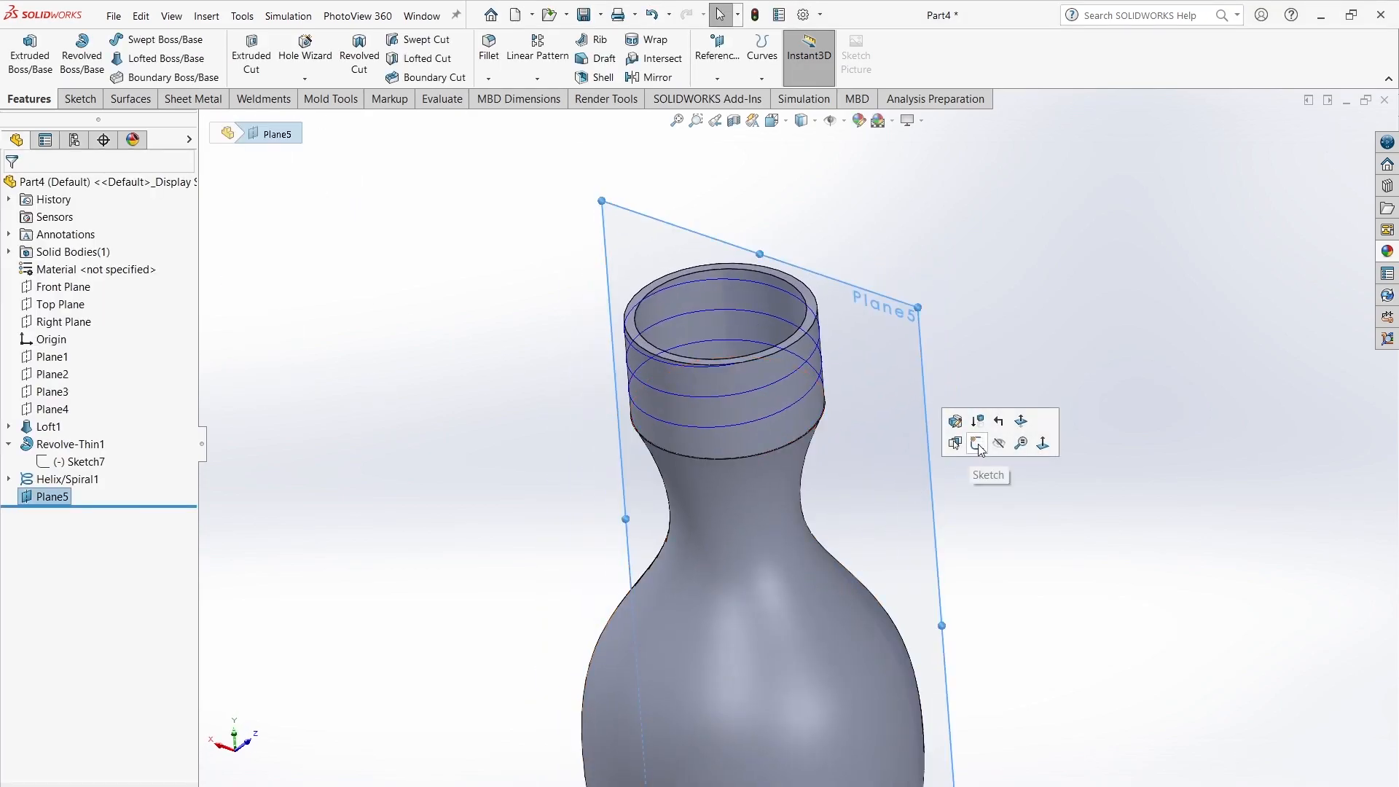
left_click(985, 445)
left_click(166, 39)
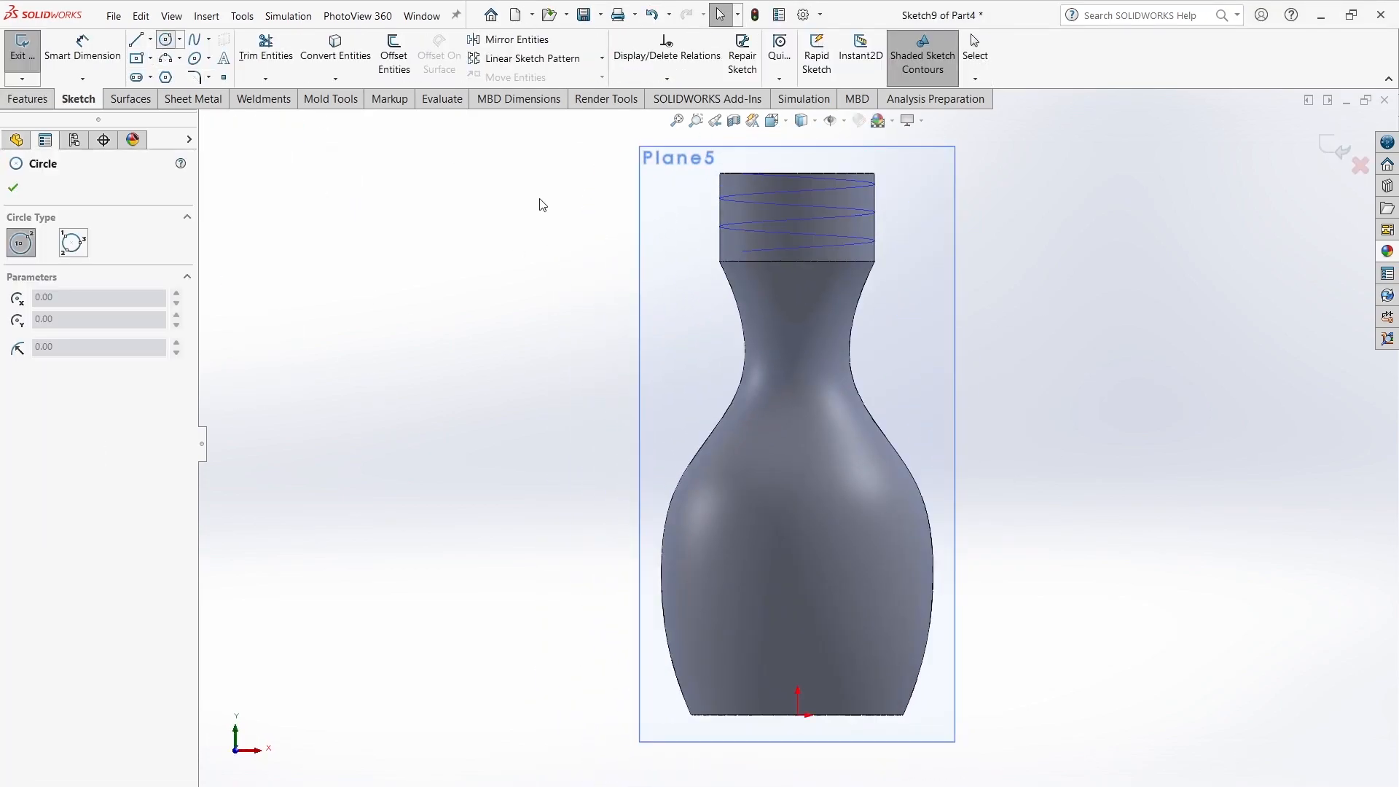
scroll(756, 223, "down", 6)
left_click(1335, 148)
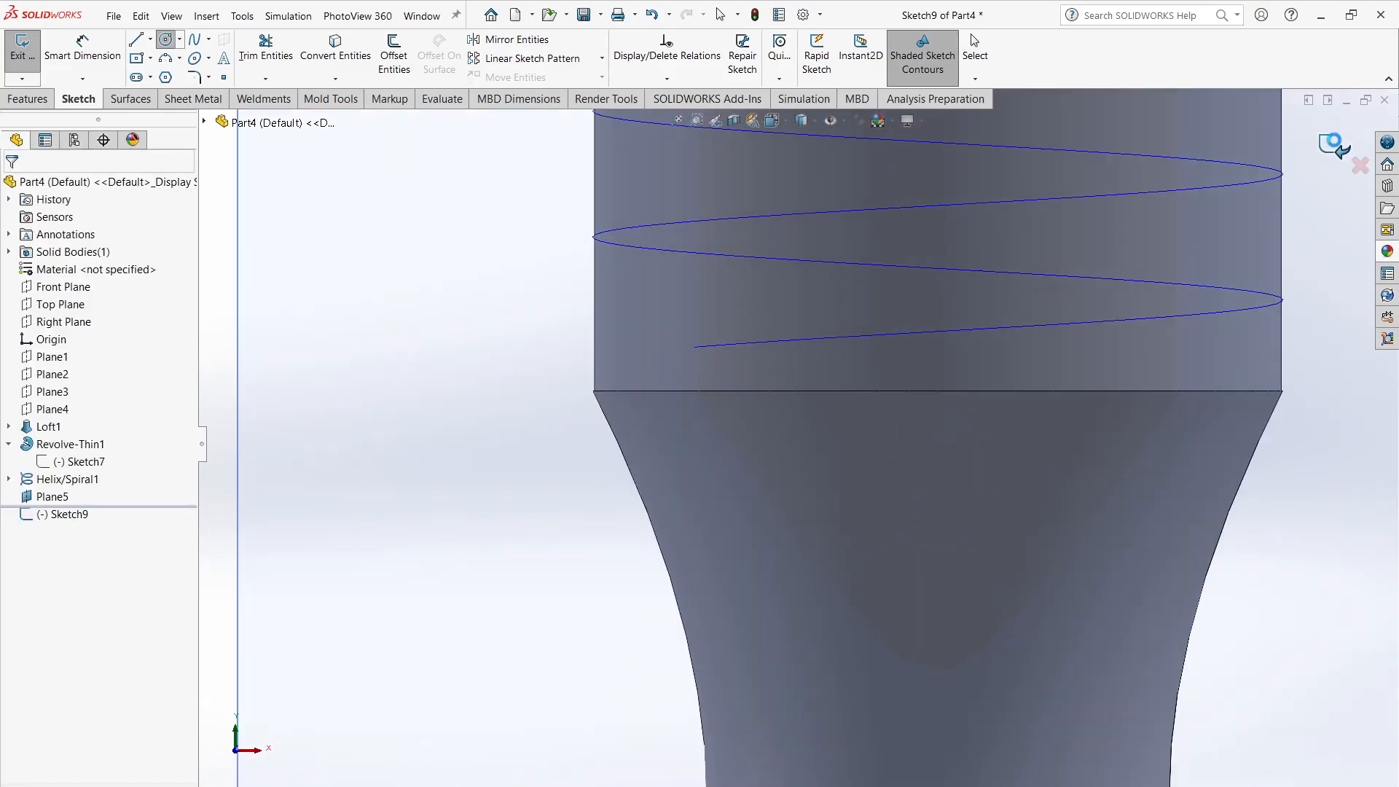
scroll(1247, 334, "up", 4)
Step: Sweep a circular profile 5 mm in diameter along the helix to form the thread on the neck ring
left_click(166, 40)
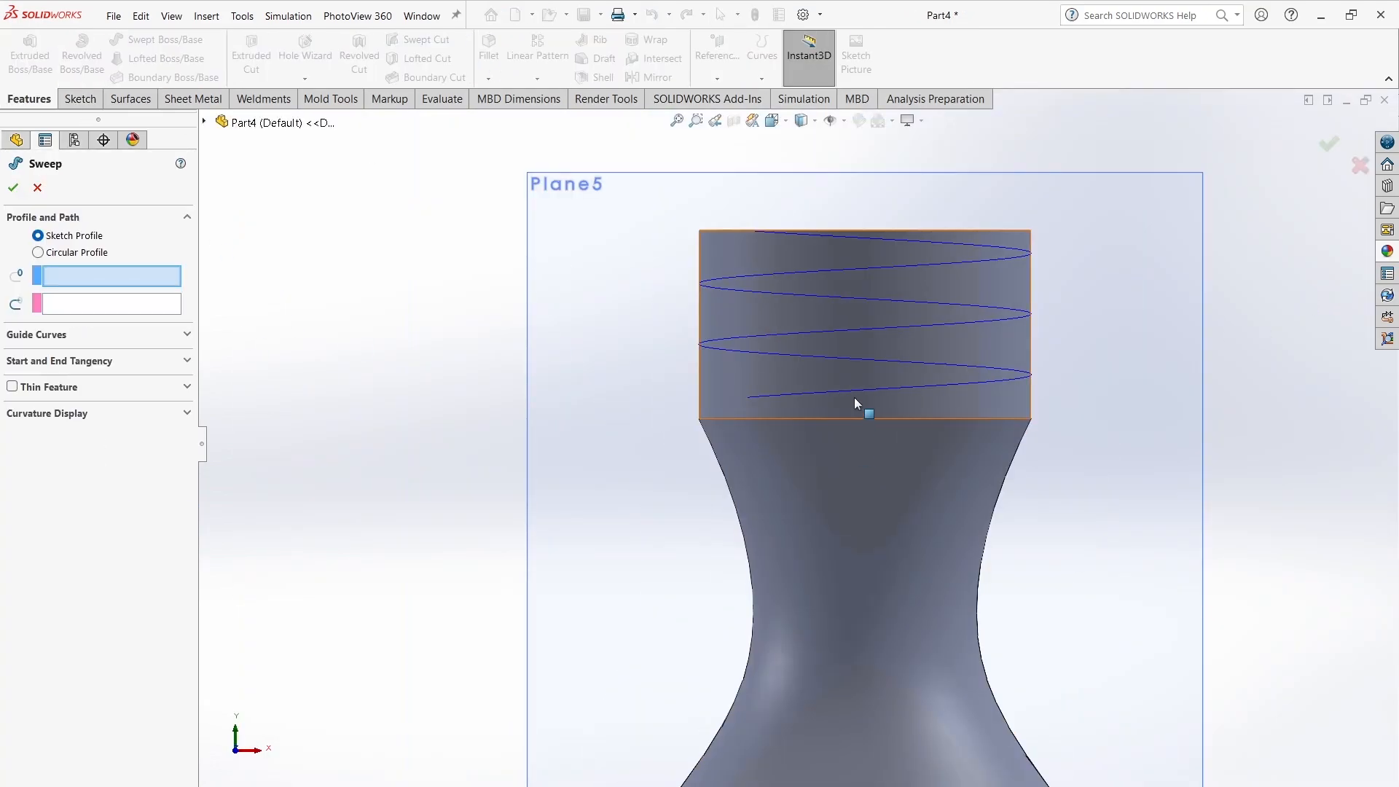
left_click(75, 255)
left_click(859, 391)
scroll(964, 464, "up", 1)
middle_click_drag(965, 473, 1047, 516)
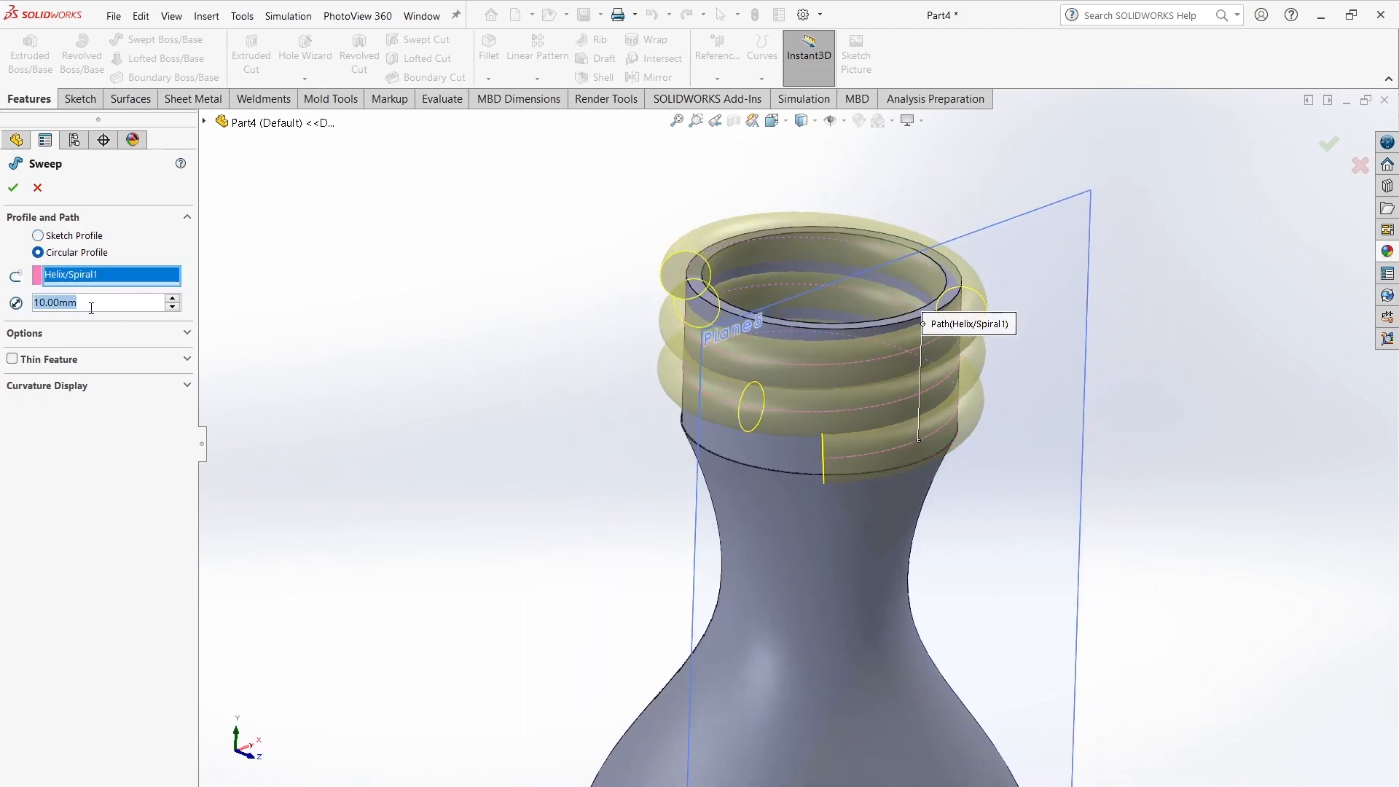
type("2")
key("Return")
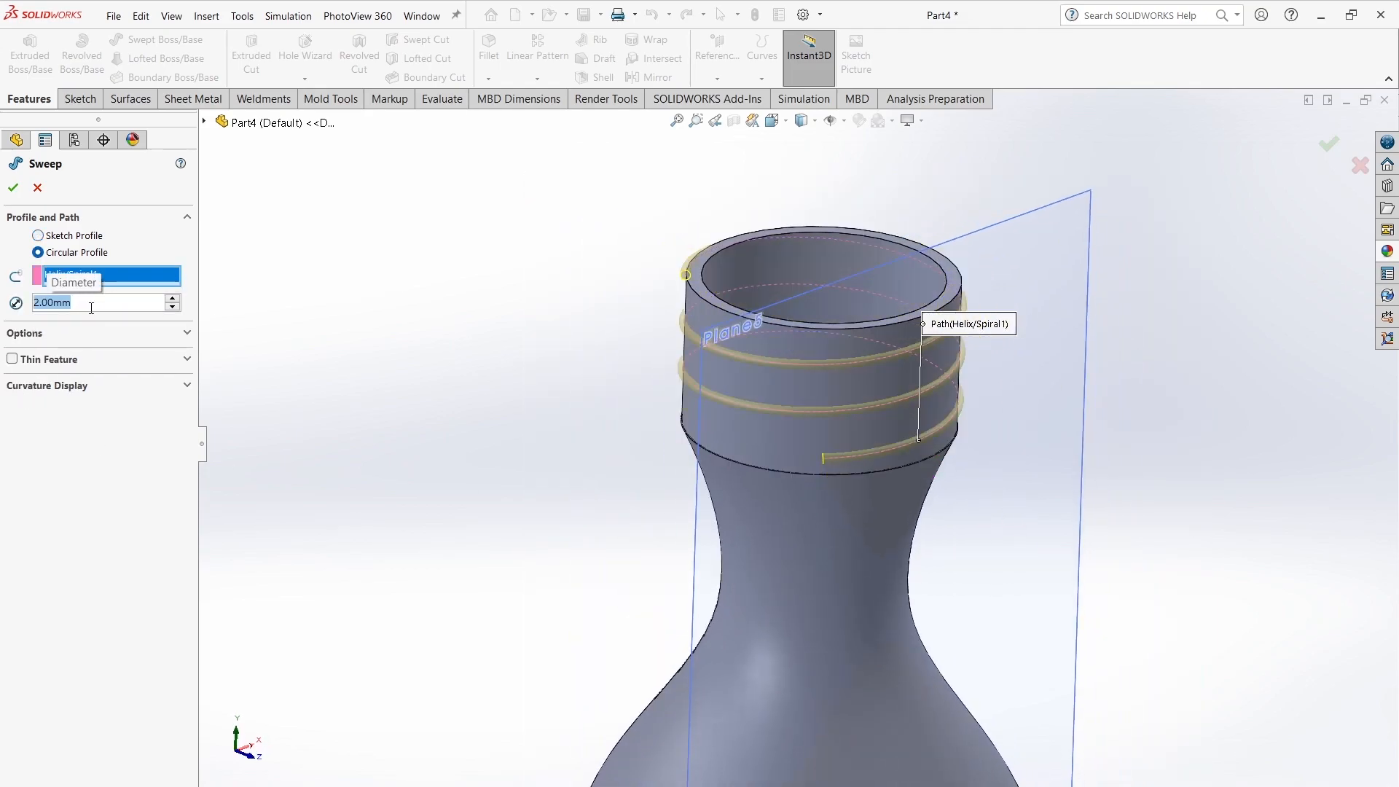
type("5")
key("Return")
left_click(13, 187)
Step: Hide Plane5 and the helix curve so only the solid vase with its thread is displayed
middle_click_drag(640, 565, 964, 400)
left_click(964, 400)
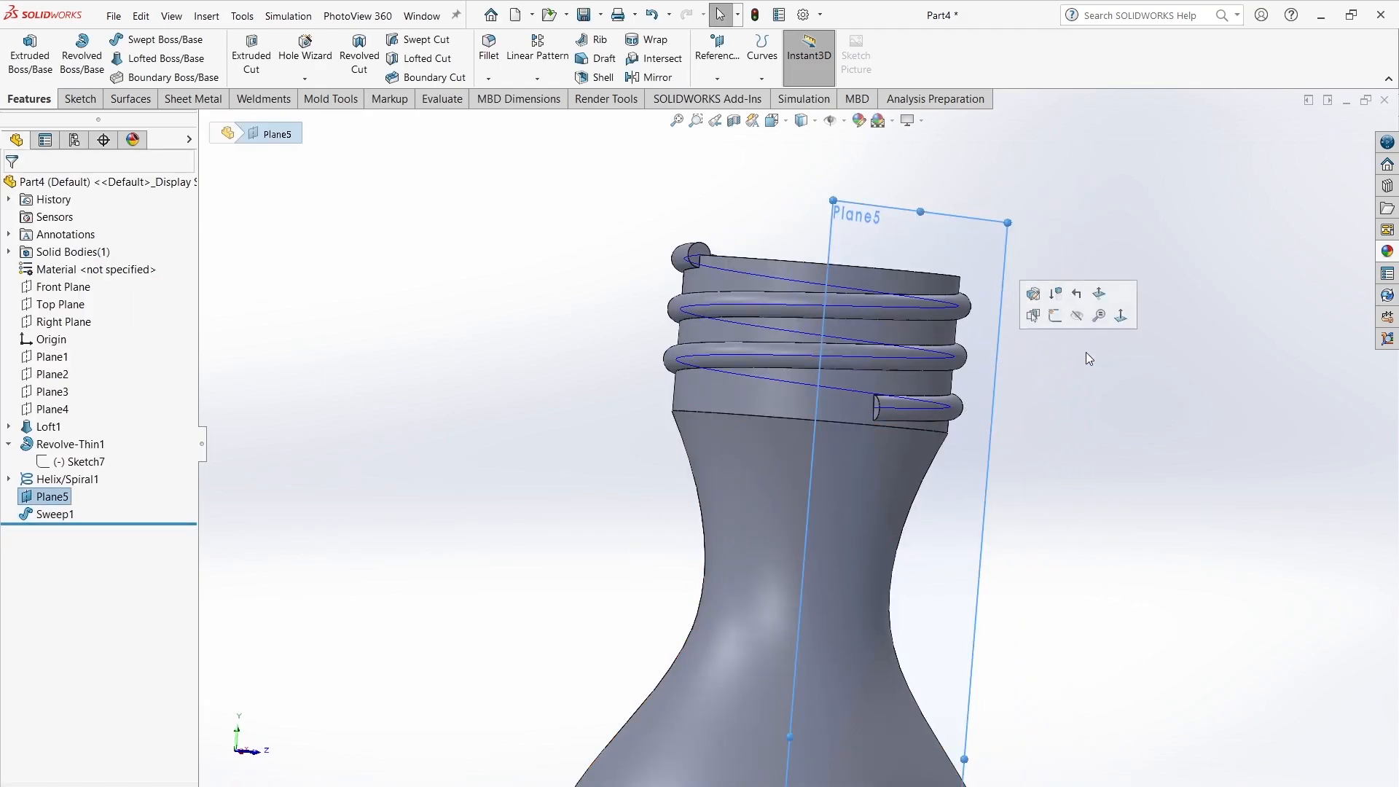
scroll(1099, 352, "up", 4)
left_click(873, 330)
left_click(859, 332)
left_click(902, 294)
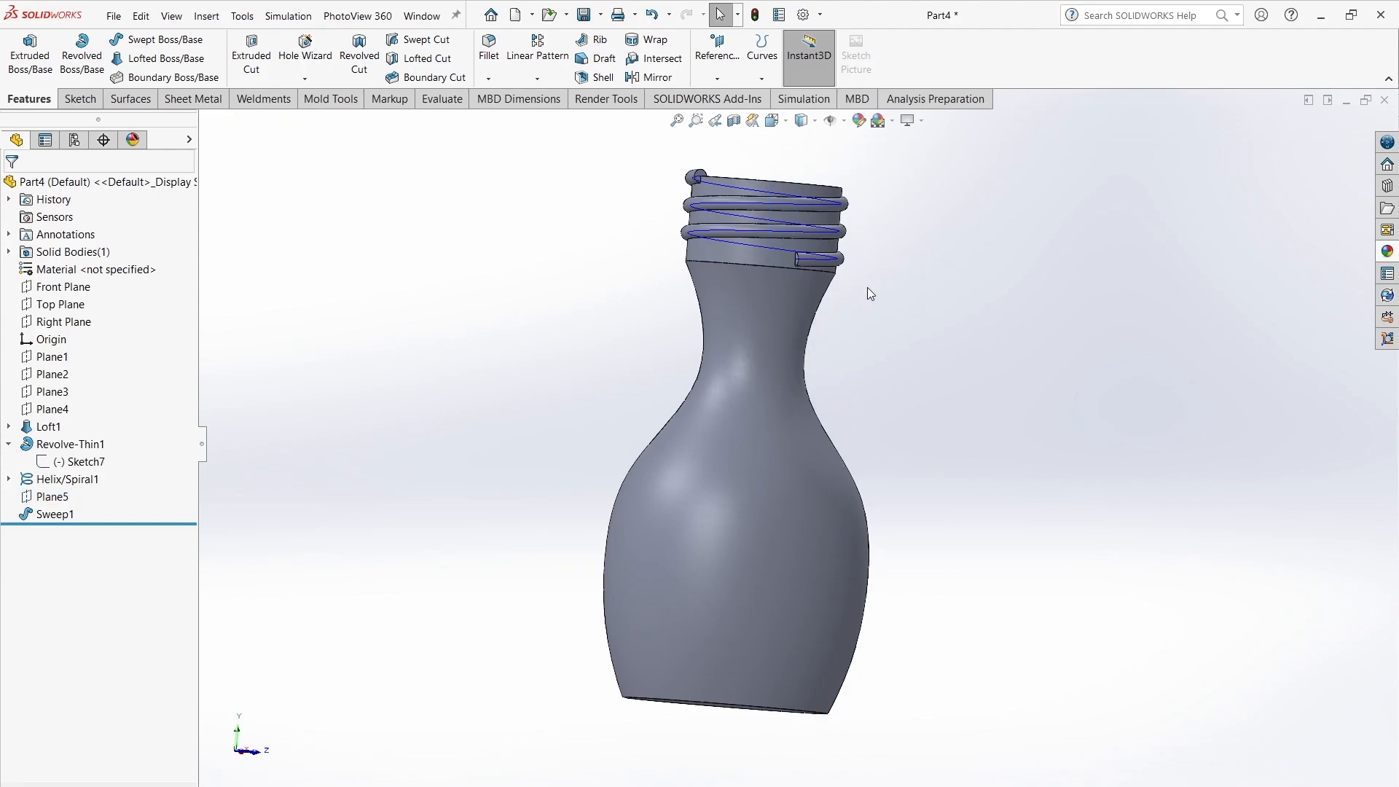
left_click(840, 259)
left_click(901, 219)
Step: Delete the helix, Plane5 and the swept thread from the model
middle_click_drag(946, 408, 805, 309)
scroll(804, 309, "down", 3)
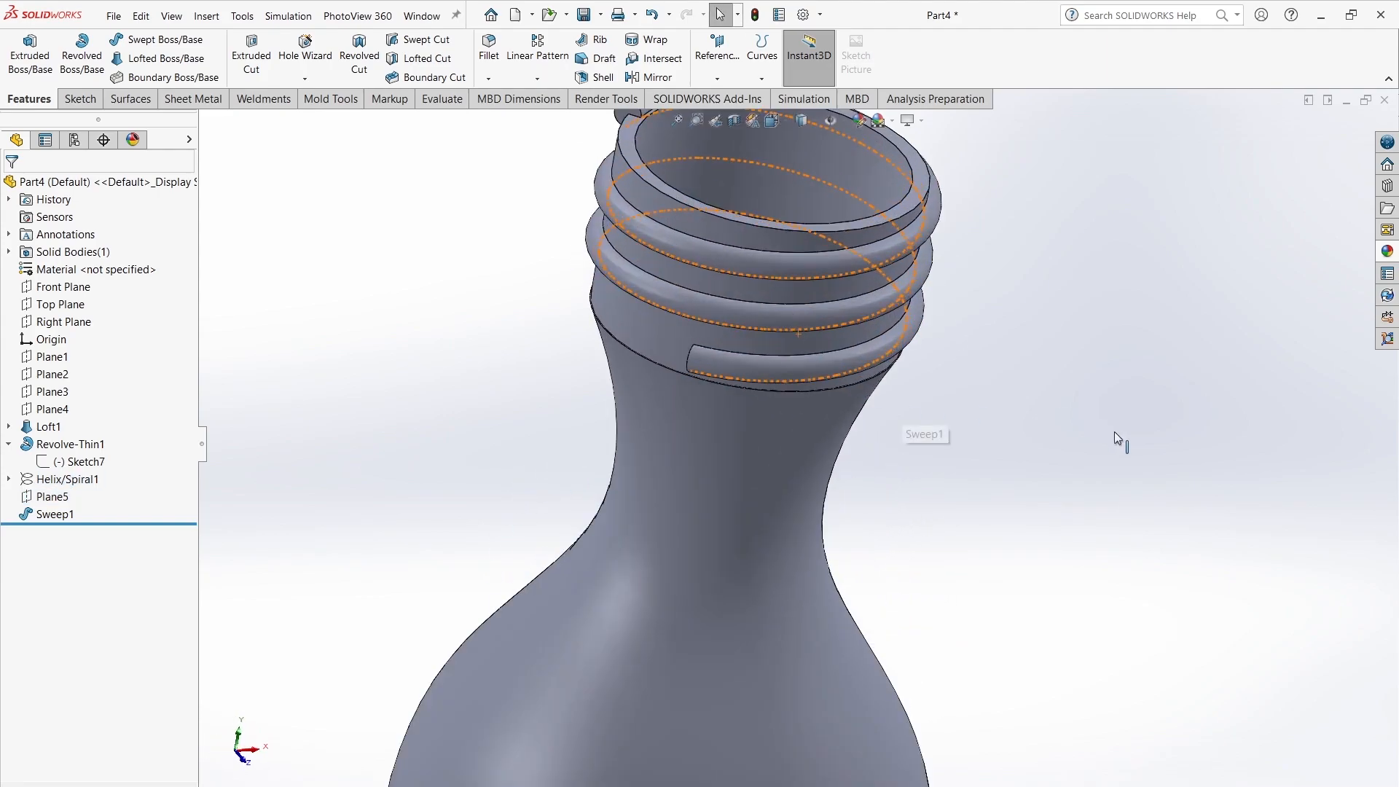
scroll(1029, 418, "up", 5)
scroll(1020, 497, "up", 2)
scroll(1020, 497, "down", 3)
middle_click_drag(1021, 497, 949, 491)
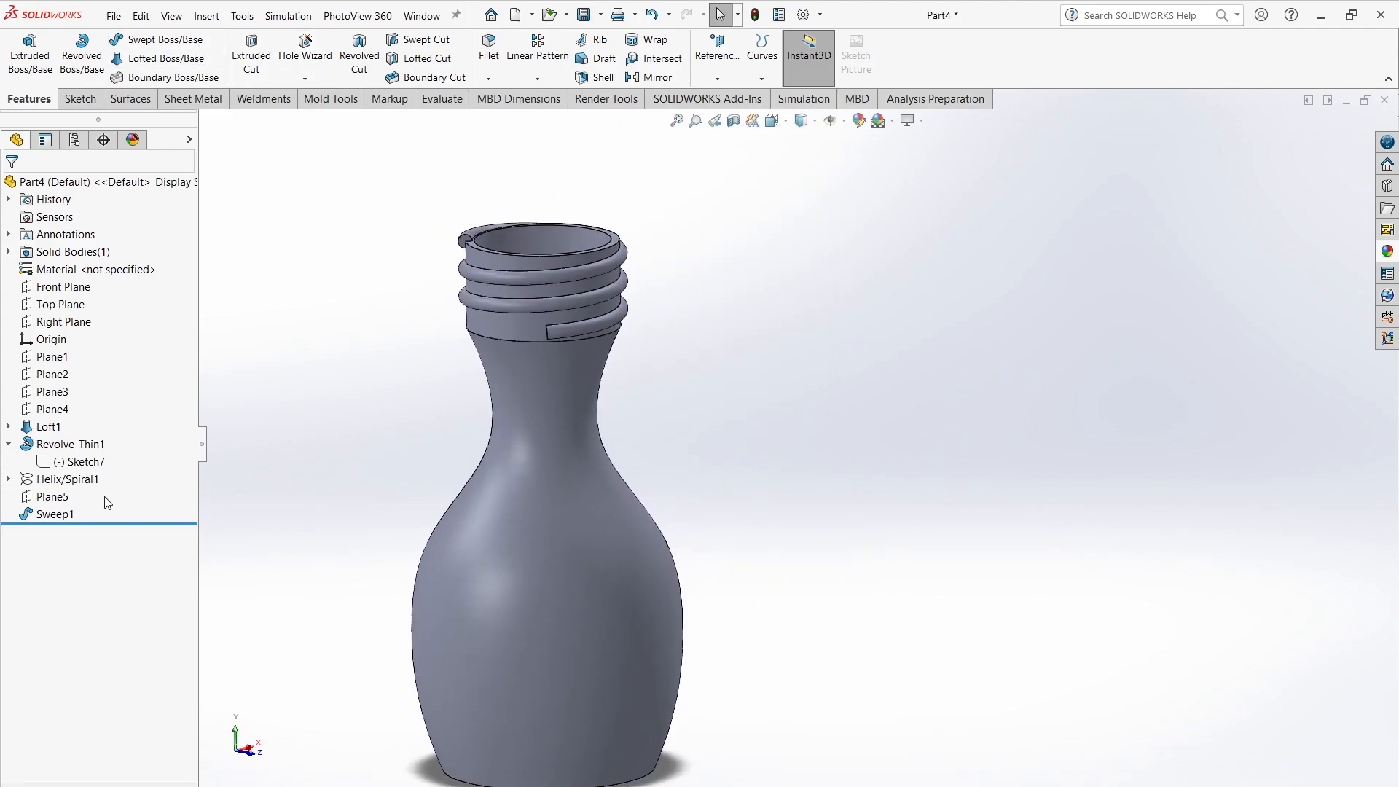
left_click(68, 479)
left_click(52, 496, "shift")
left_click(55, 514, "shift")
key("Delete")
key("Return")
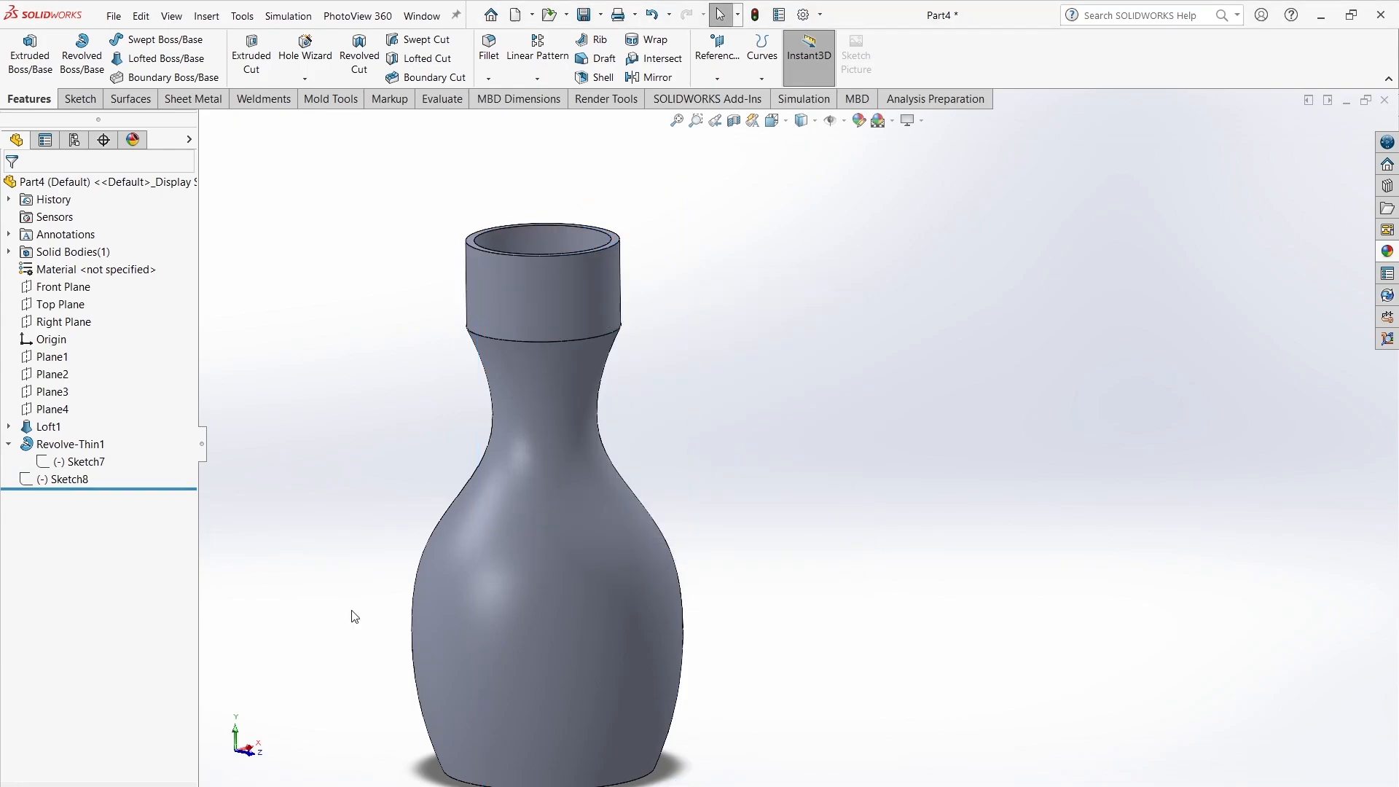
Step: Delete the revolved neck ring and its leftover profile sketch, leaving only the lofted vase body
left_click(70, 444)
key("Delete")
key("Return")
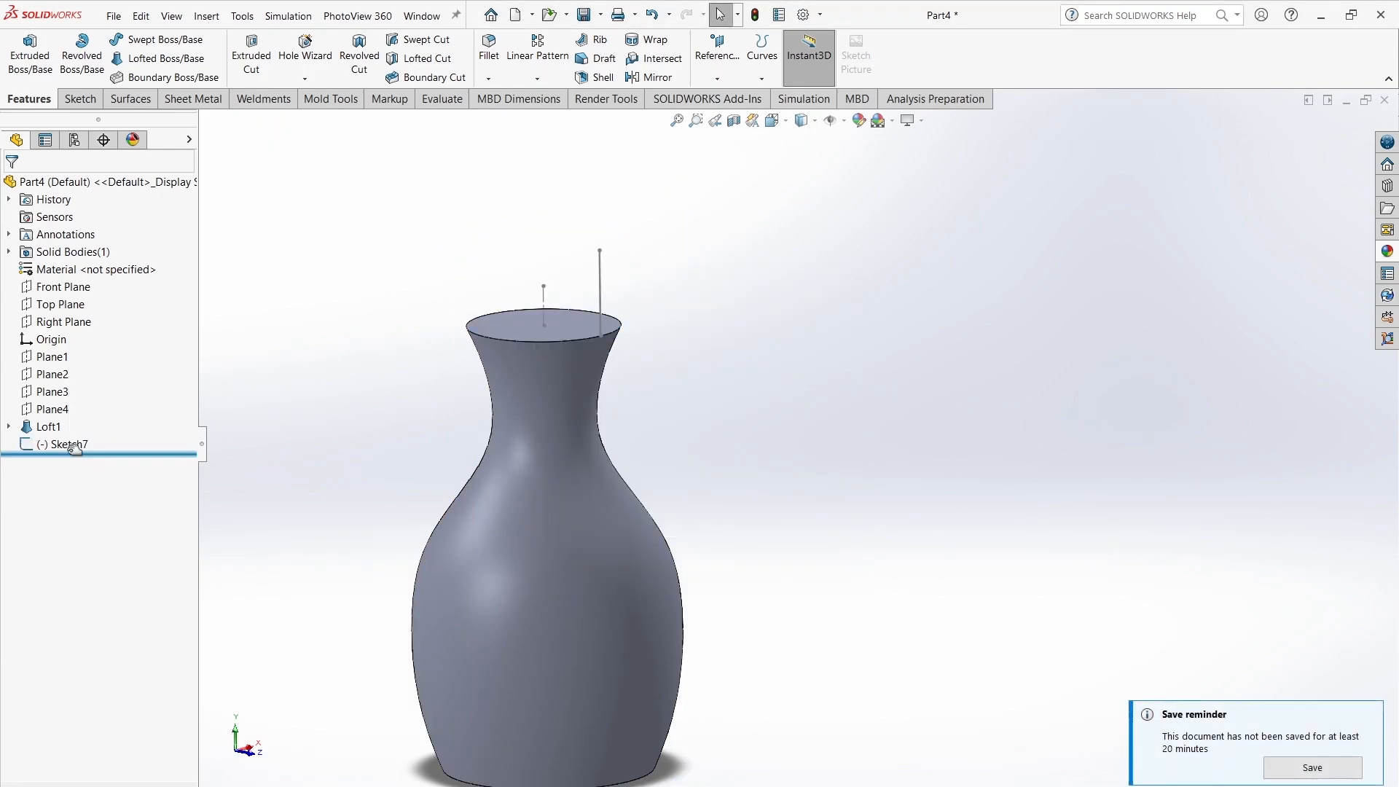
left_click(600, 279)
key("Delete")
key("Return")
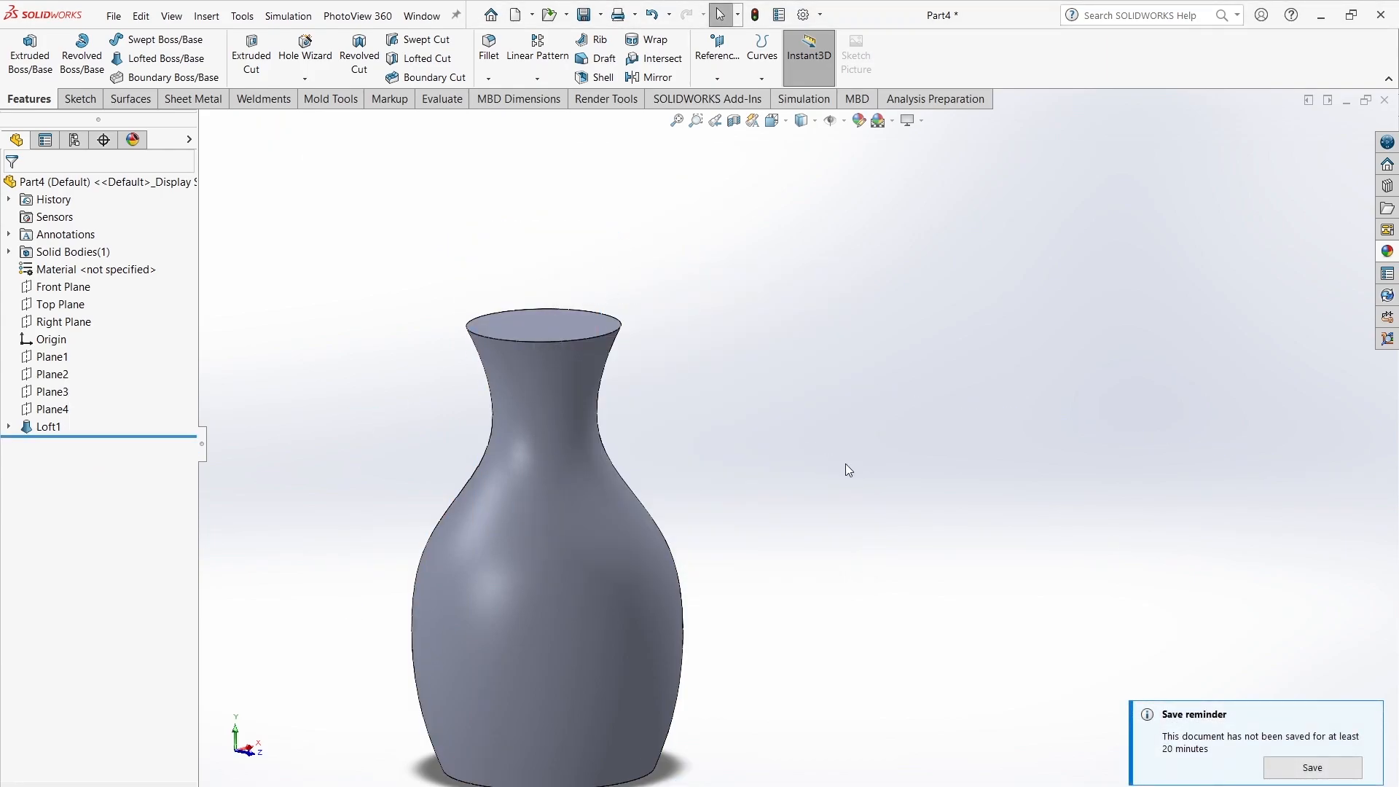
Step: Split the vase's side, top and bottom faces with an intersection split line along the Right Plane
scroll(606, 567, "up", 2)
key("f")
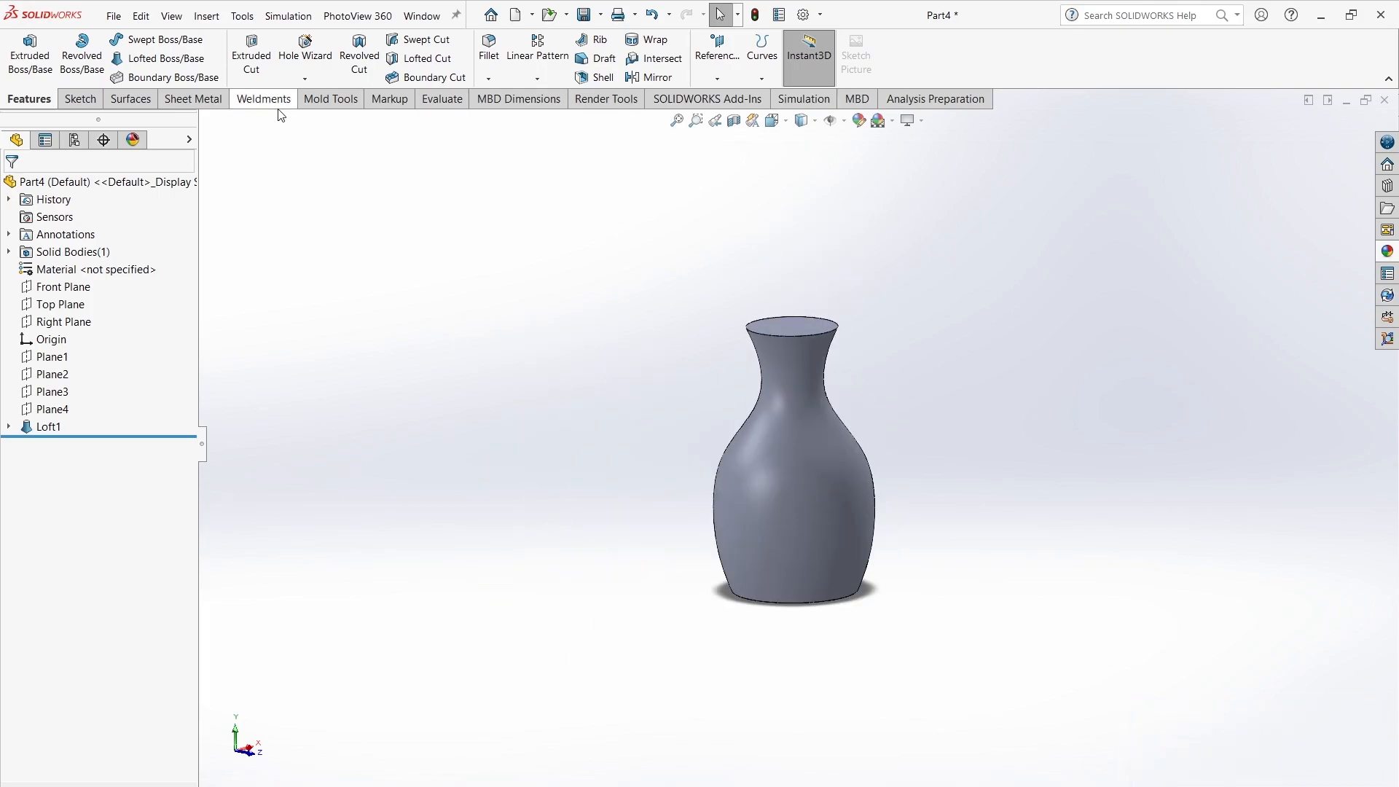
left_click(335, 103)
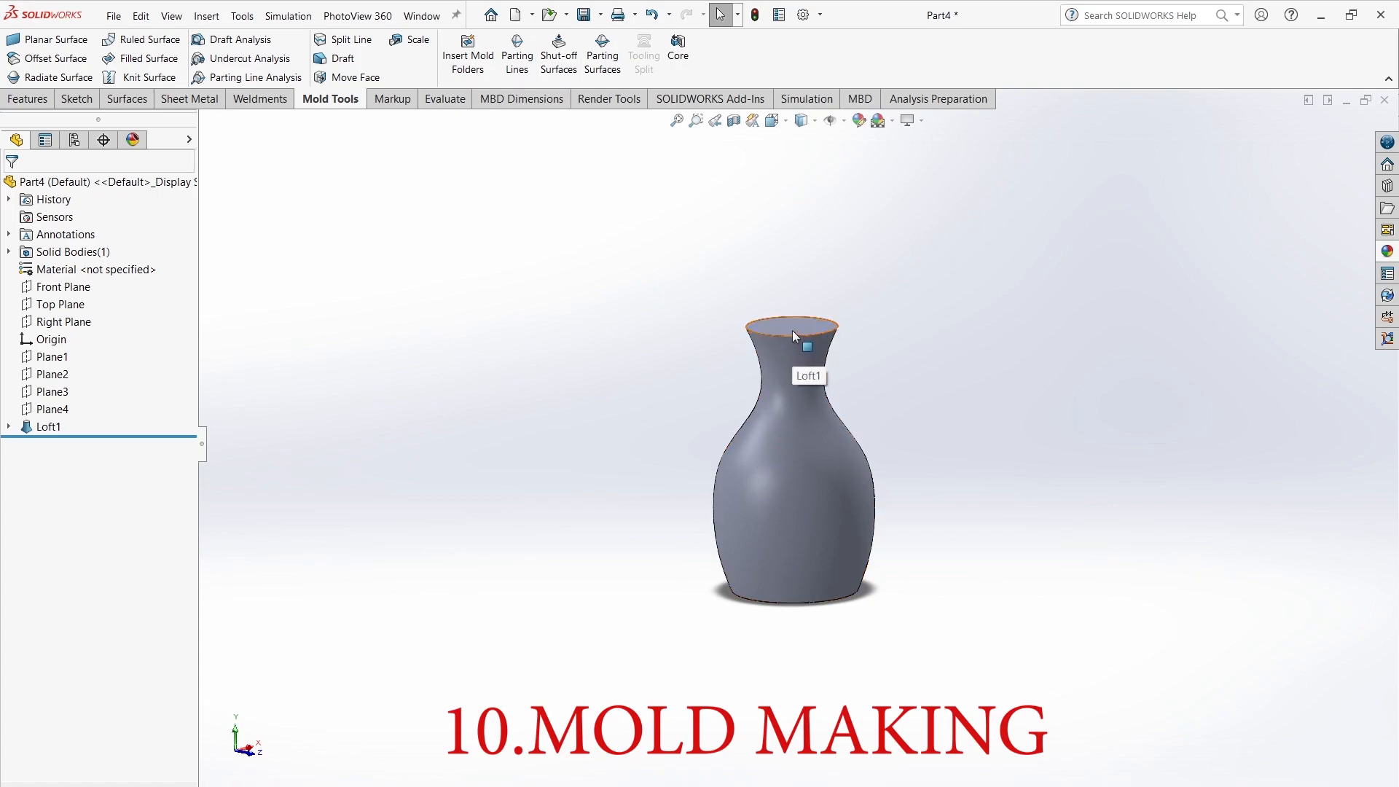
left_click(63, 322)
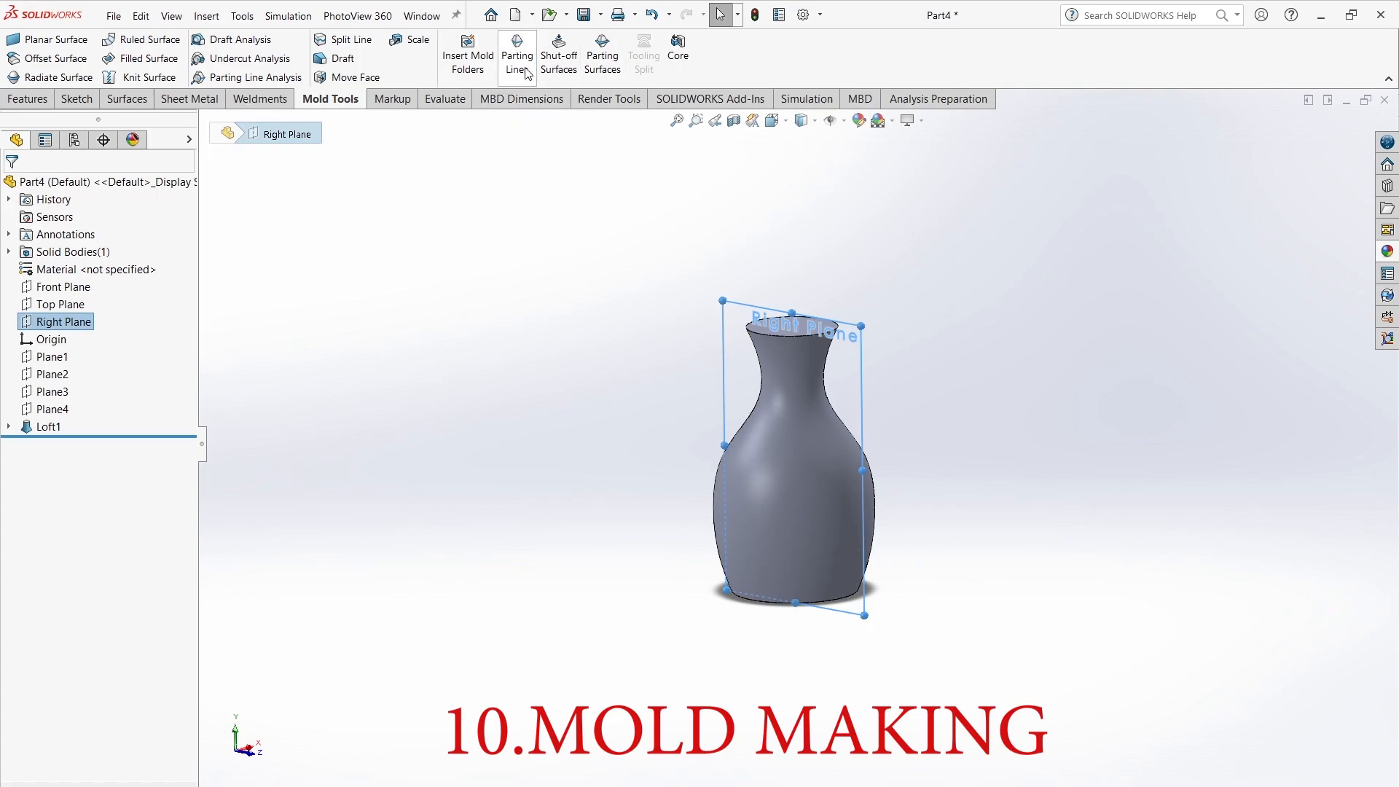
left_click(351, 40)
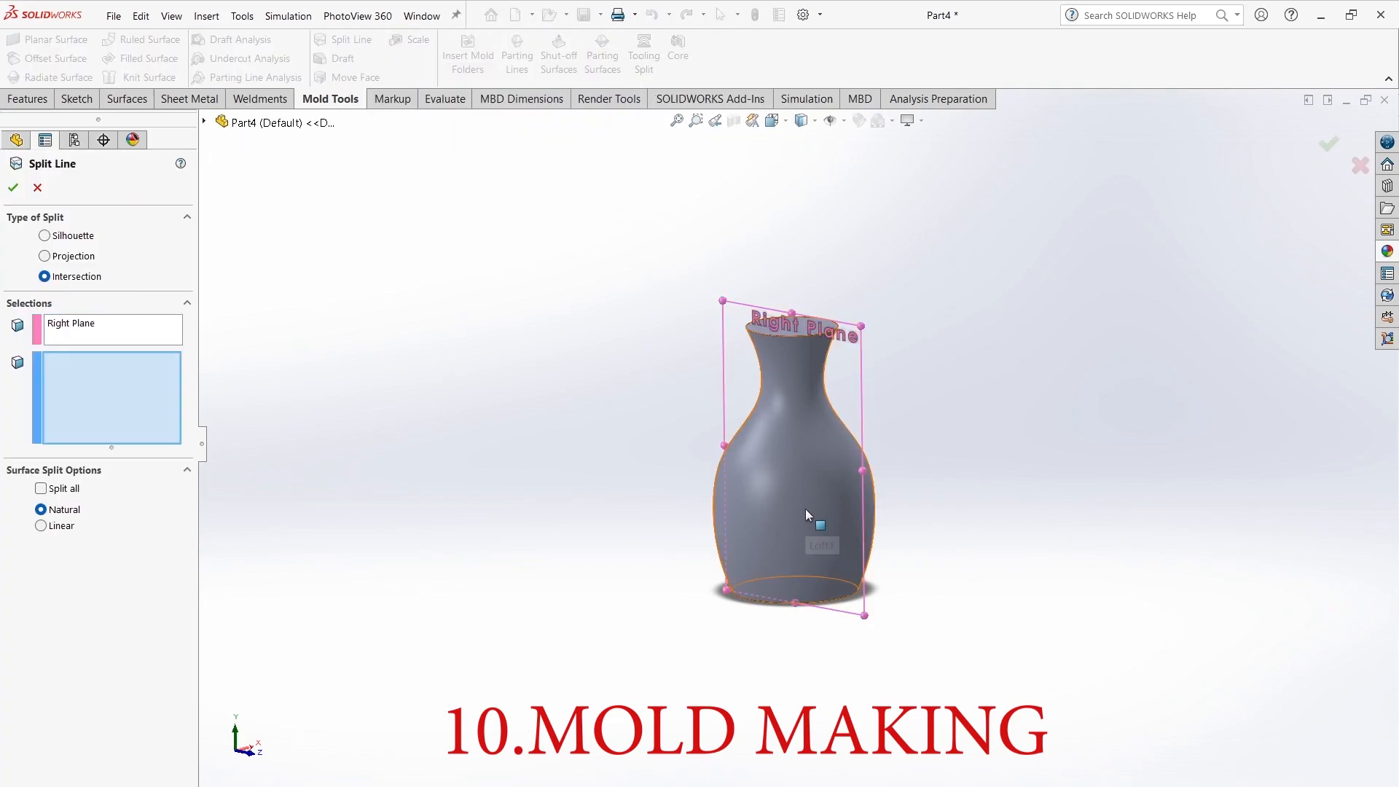
left_click(806, 509)
scroll(807, 346, "down", 4)
middle_click_drag(794, 400, 786, 446)
left_click(781, 328)
scroll(784, 405, "up", 4)
middle_click_drag(777, 529, 830, 408)
left_click(758, 553)
left_click(13, 187)
middle_click_drag(412, 343, 768, 496)
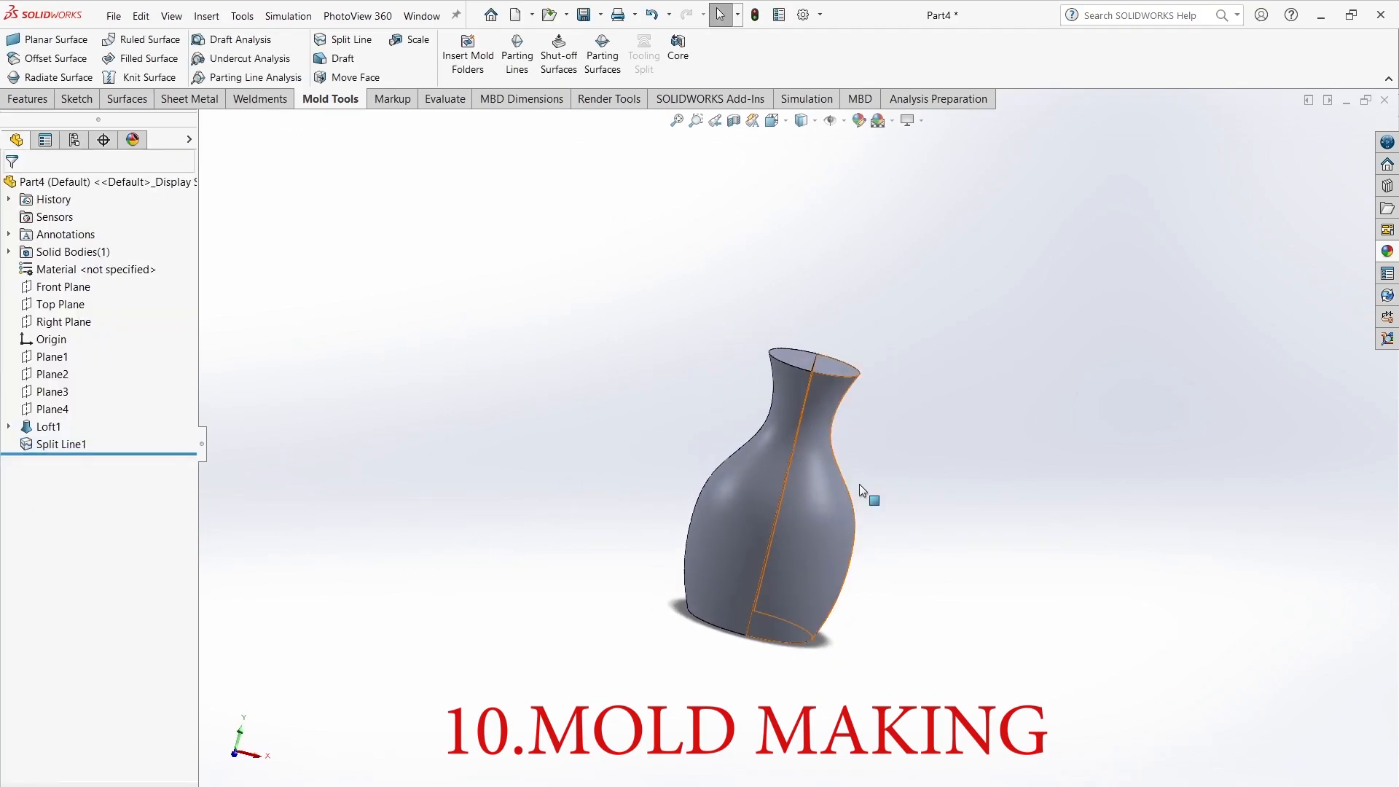
Step: Start a parting line with the Right Plane as pull direction and 1.00° draft, and run the draft analysis
left_click(516, 65)
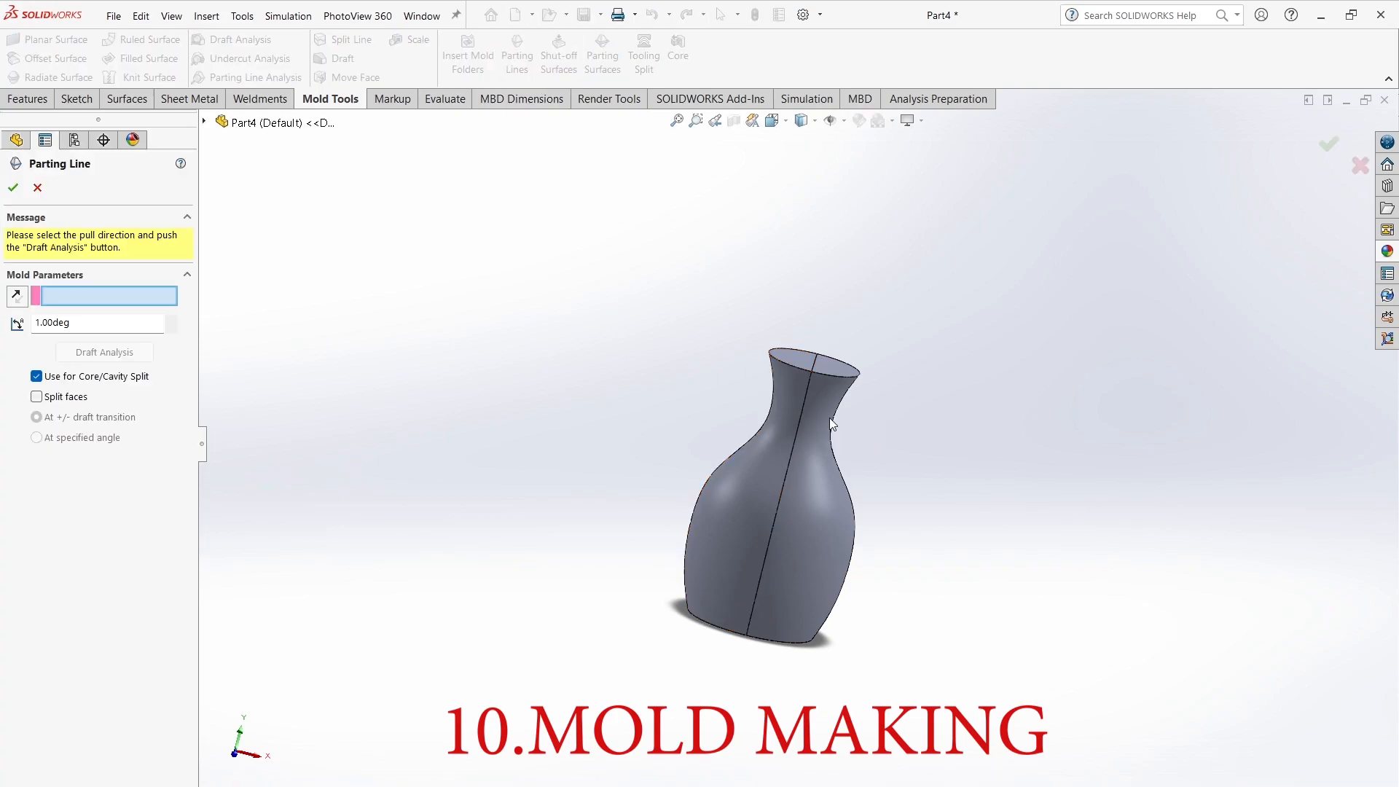
left_click(204, 122)
left_click(275, 262)
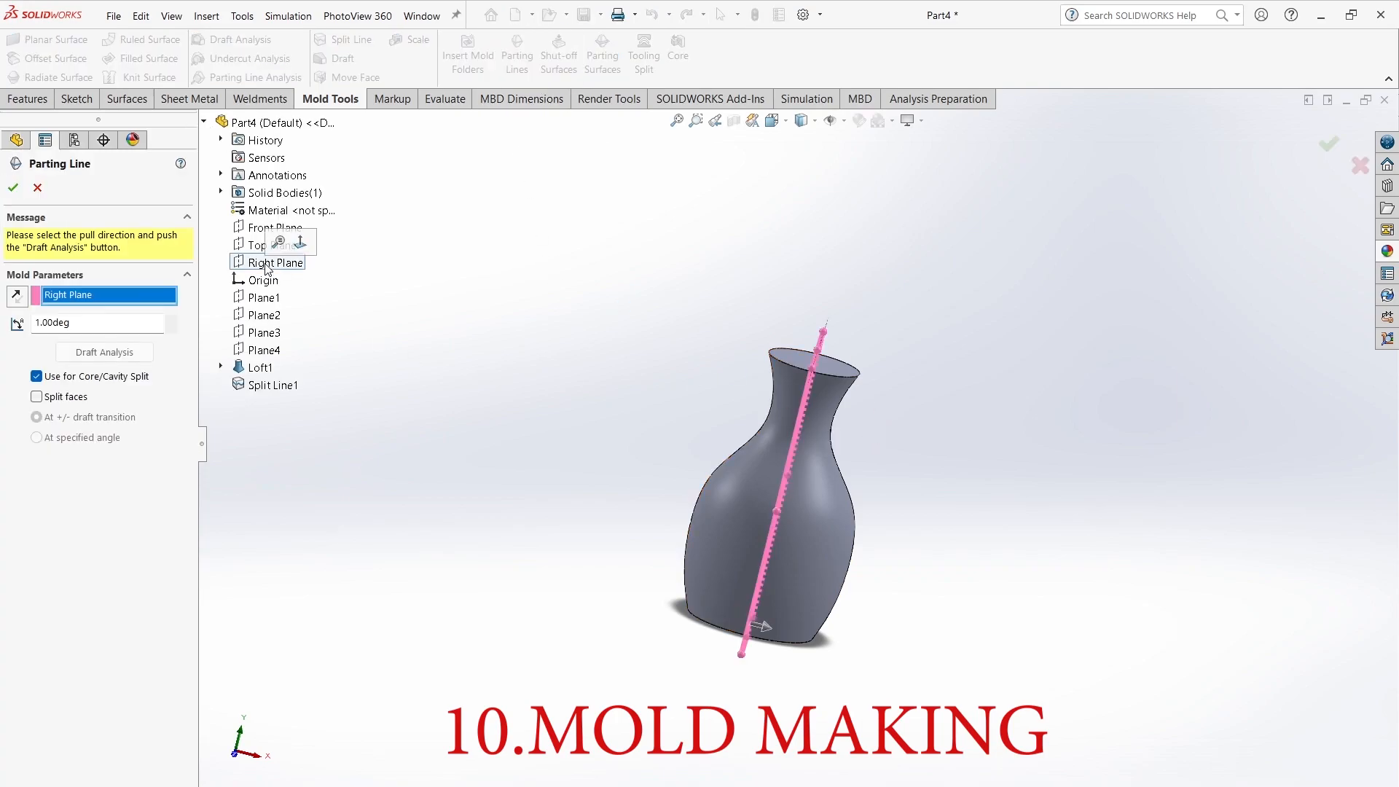
left_click(107, 353)
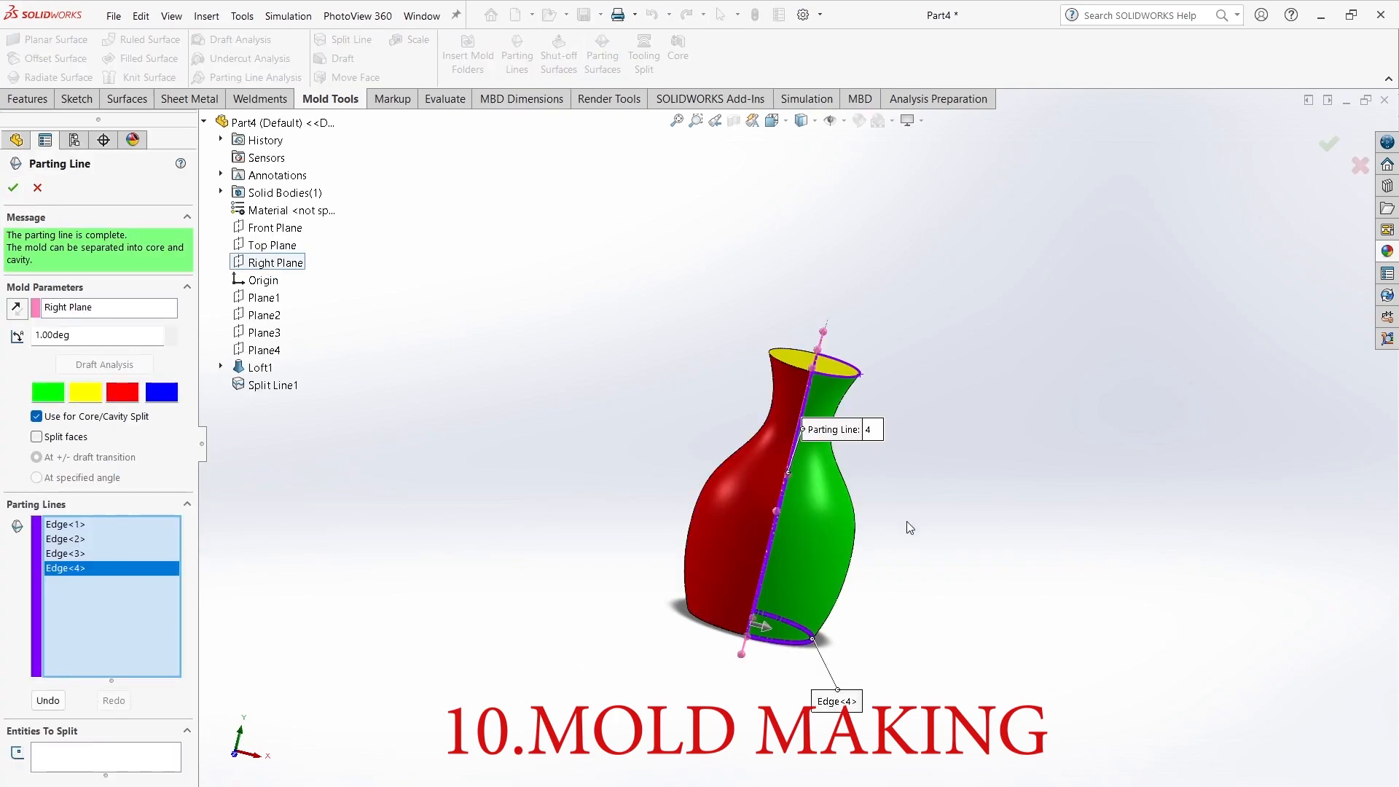
Step: Route the parting line along the straight split edges of the vase's top and bottom faces and create it
middle_click_drag(910, 524, 786, 452)
scroll(783, 484, "down", 5)
left_click(733, 377)
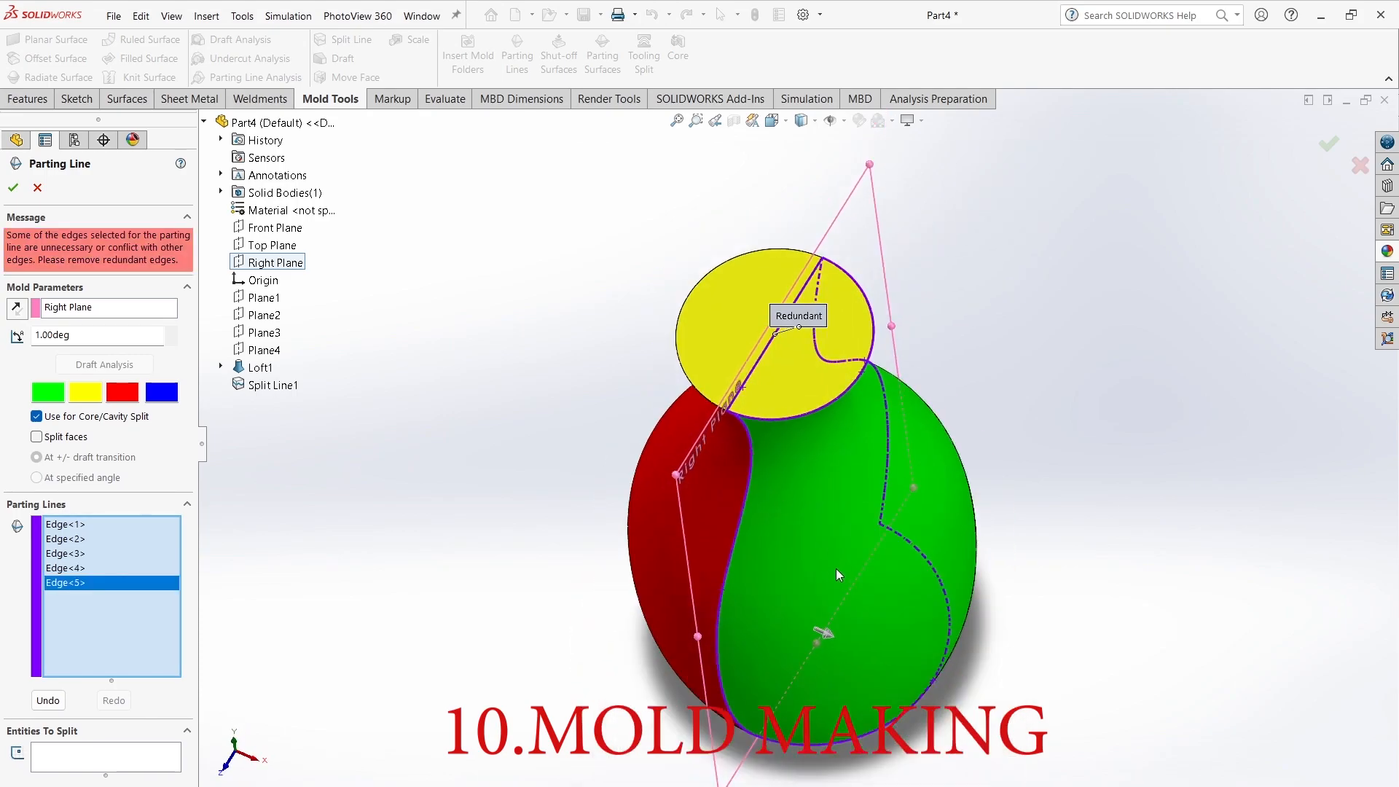
scroll(837, 572, "up", 4)
middle_click_drag(838, 576, 869, 513)
scroll(848, 610, "down", 8)
left_click(807, 565)
scroll(824, 585, "up", 3)
scroll(824, 585, "up", 2)
left_click(14, 188)
scroll(654, 422, "up", 3)
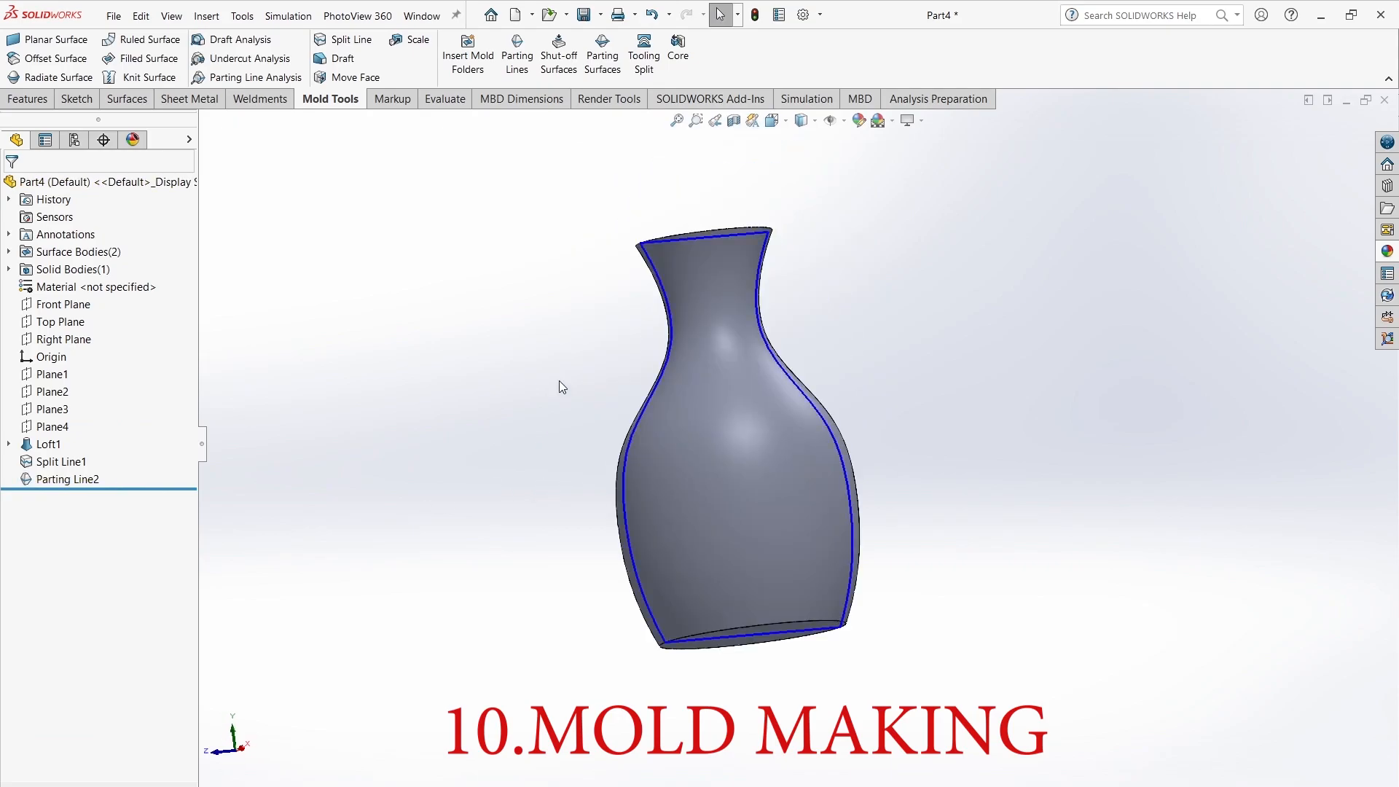
Step: Create a parting surface from the parting line, perpendicular to pull, with a distance of 25.40 mm
left_click(602, 55)
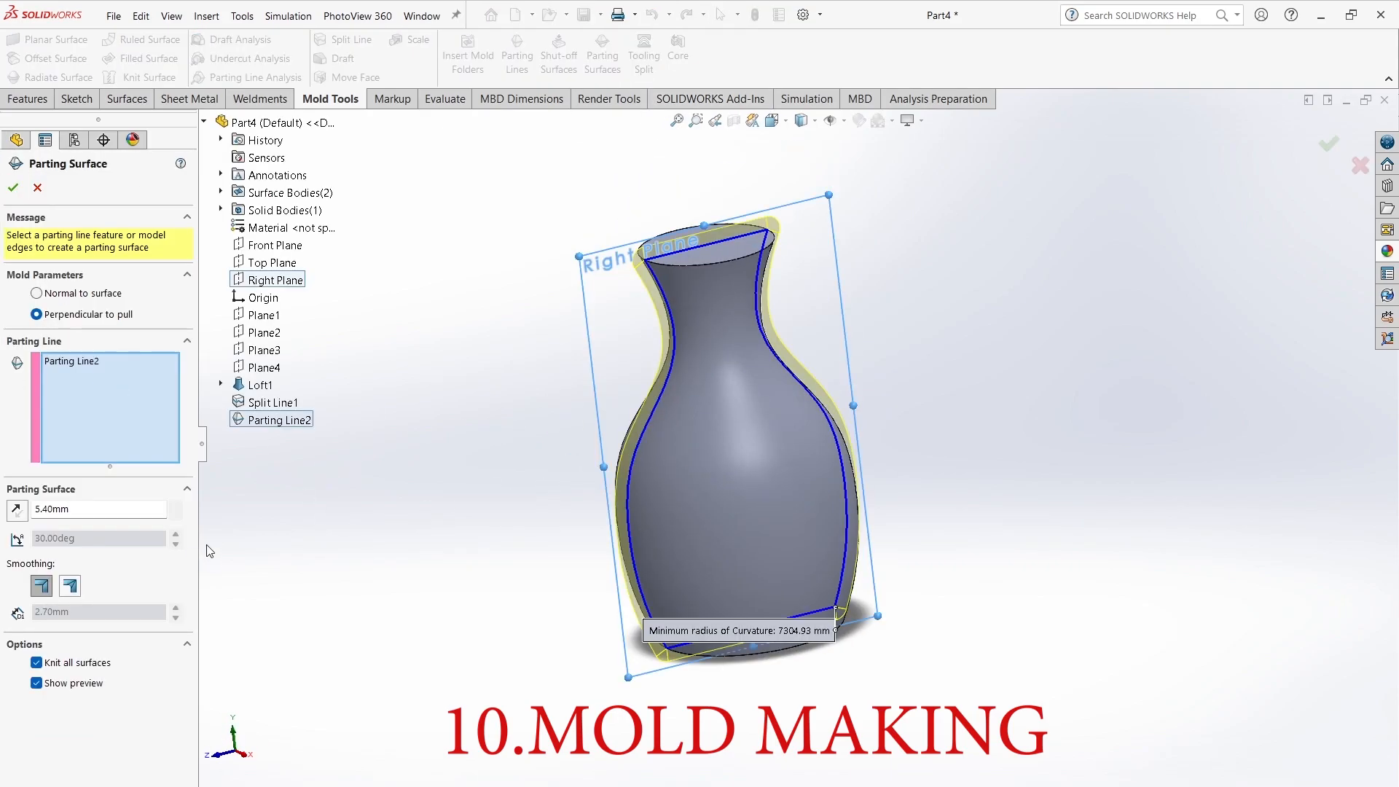
left_click(175, 505)
left_click(175, 505)
left_click(176, 505)
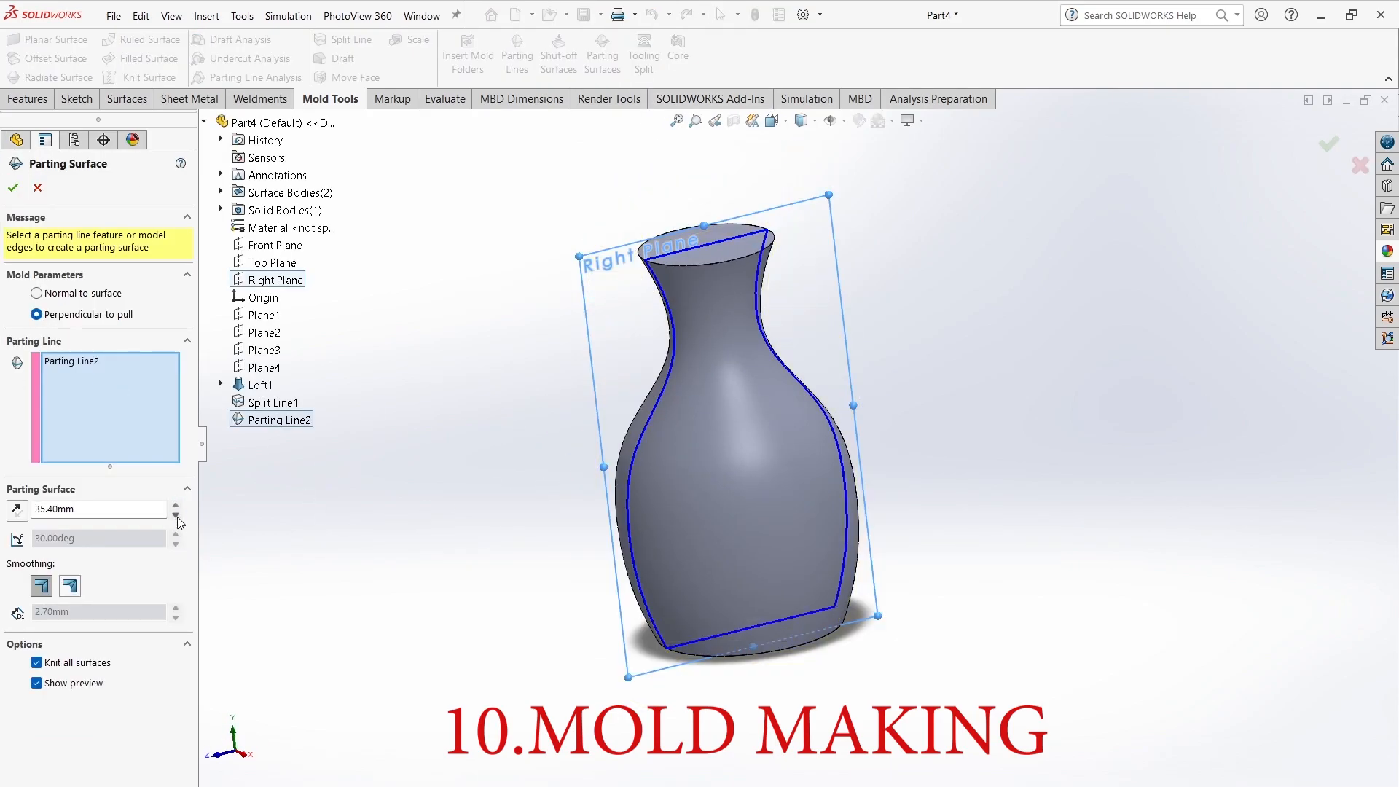
left_click(176, 515)
middle_click_drag(333, 620, 437, 618)
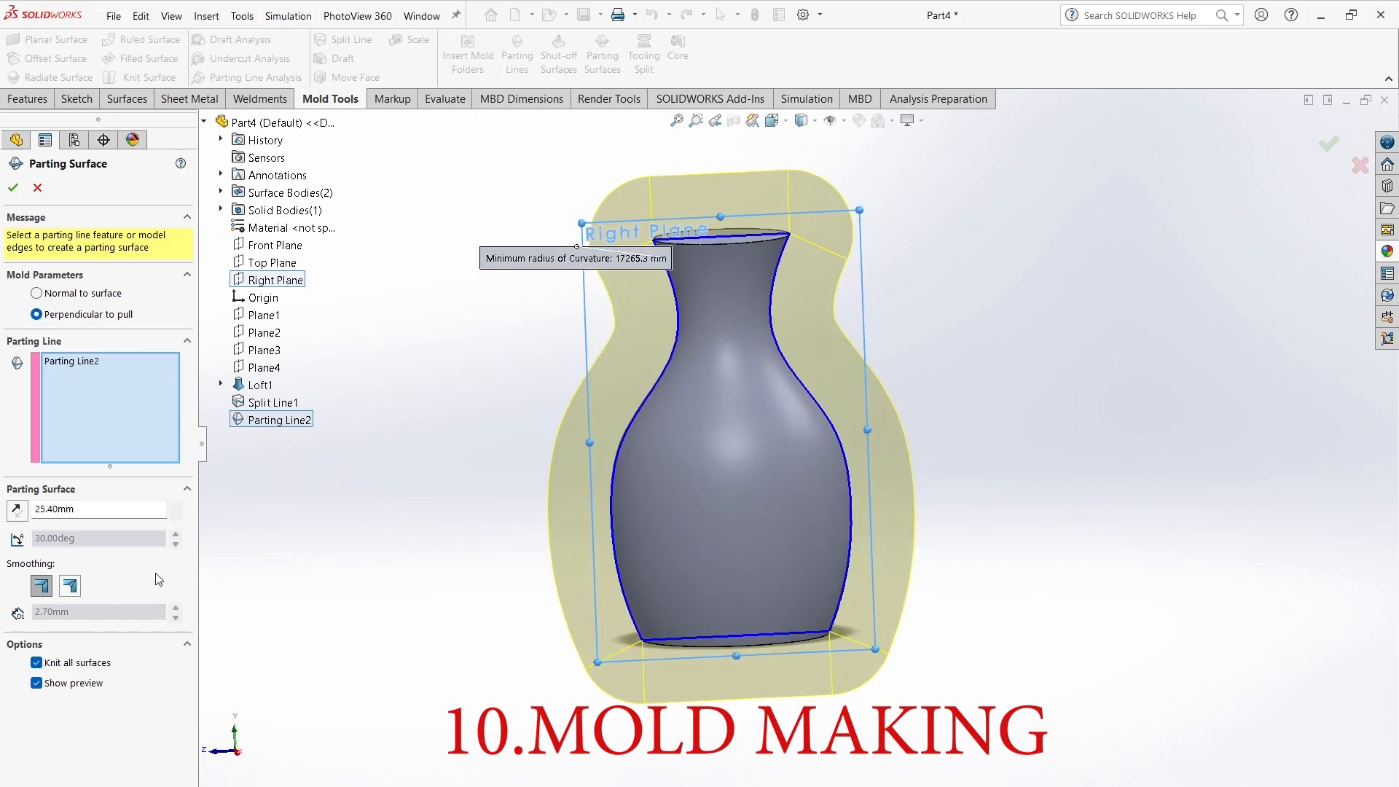
left_click(13, 188)
Step: Start a tooling split on the Right Plane and sketch half the stepped mold outline around the vase, its neck side about 59 mm high
middle_click_drag(497, 541, 446, 569)
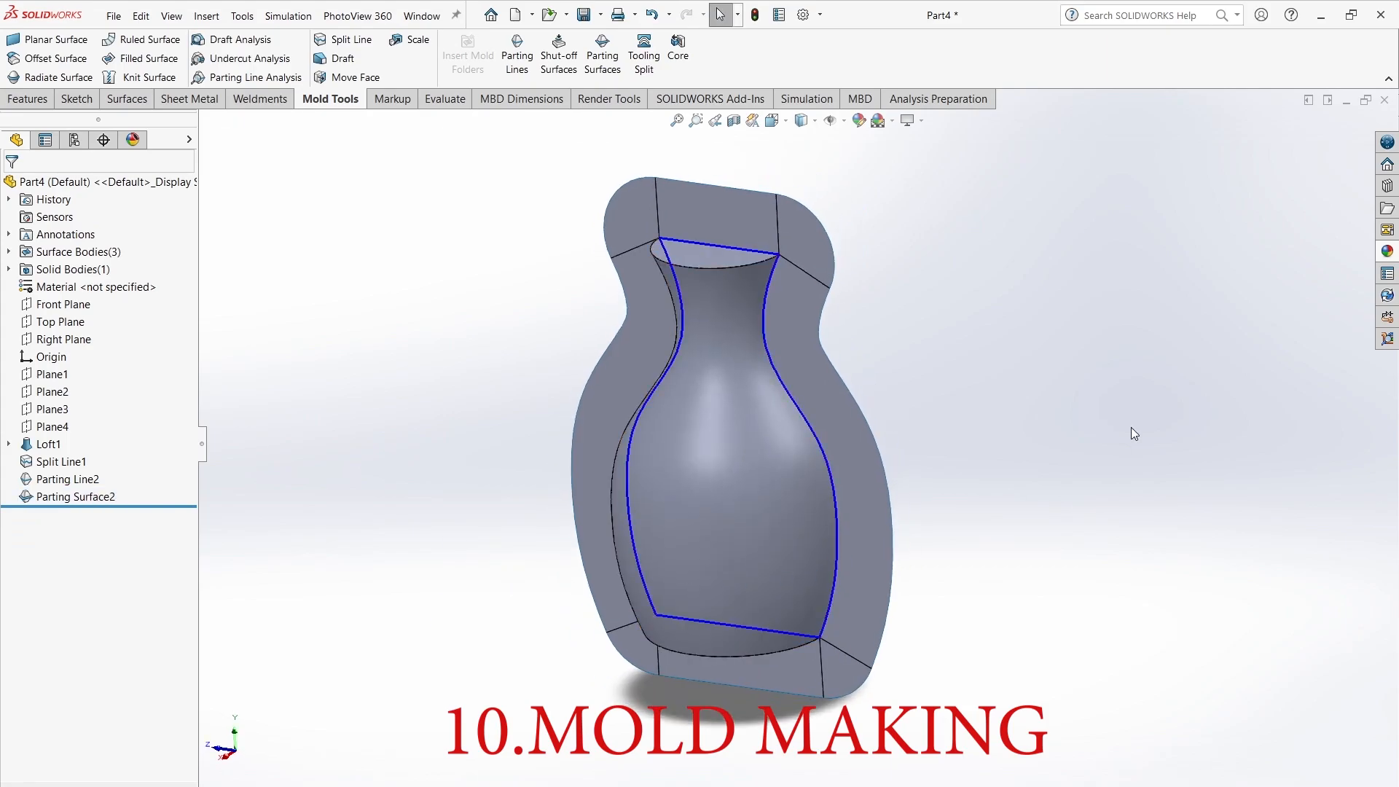
left_click(645, 68)
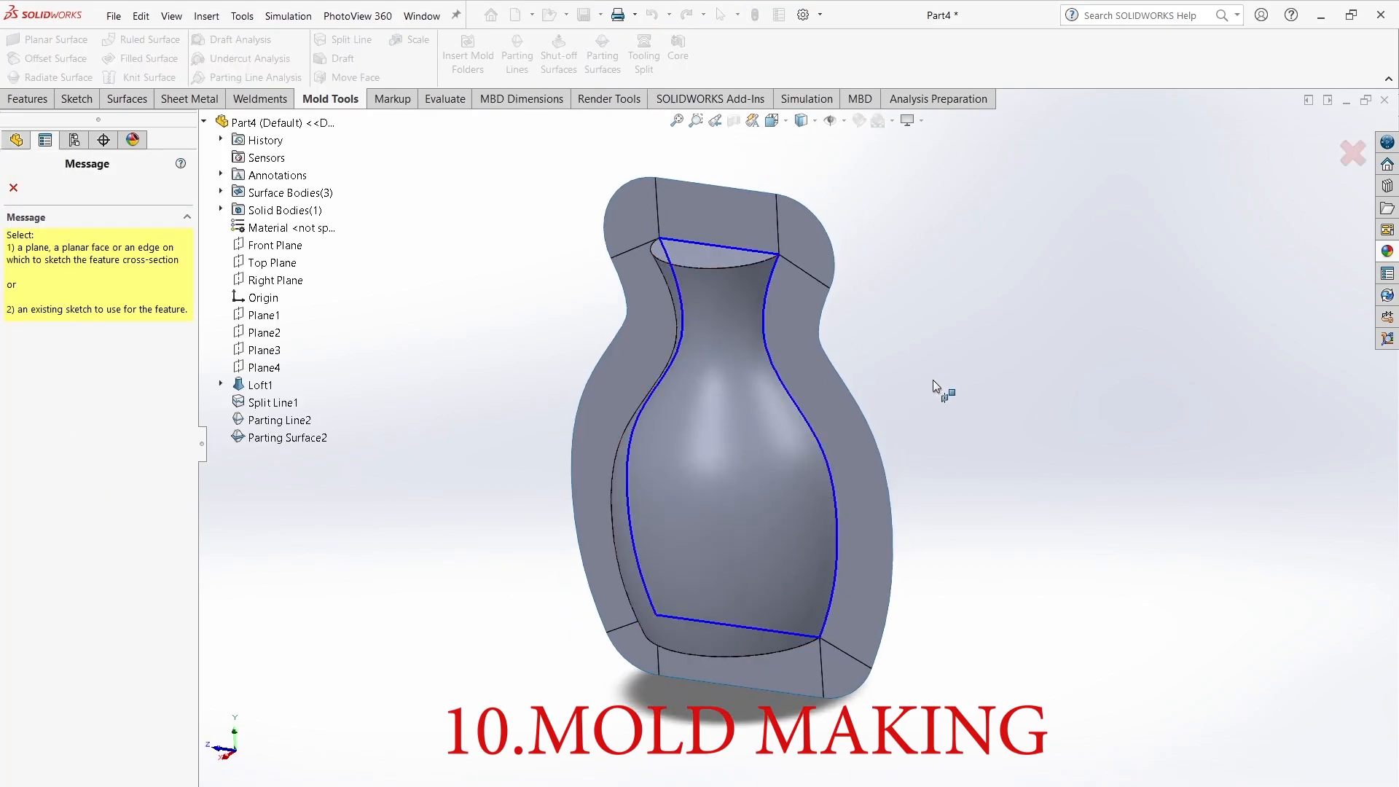
left_click(274, 281)
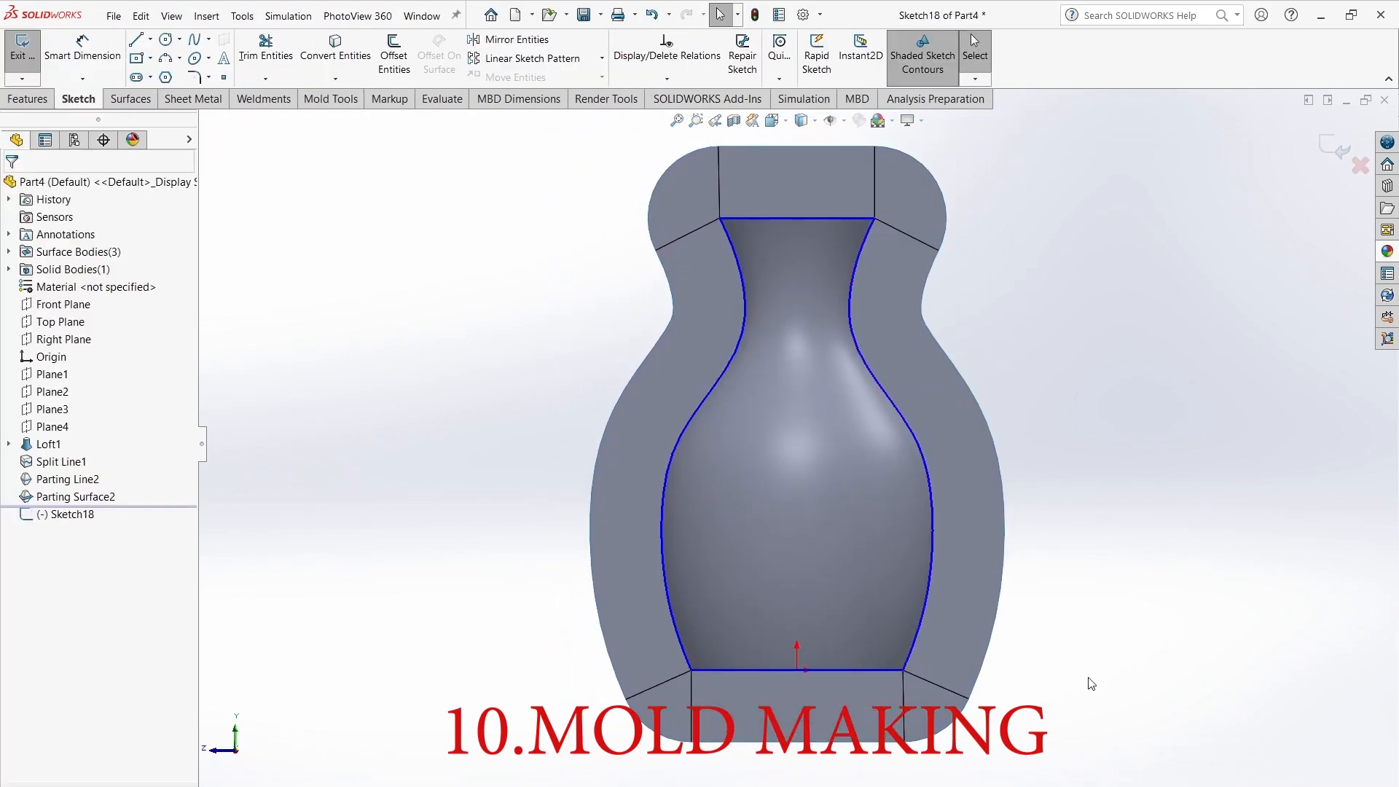
key("l")
left_click(798, 191)
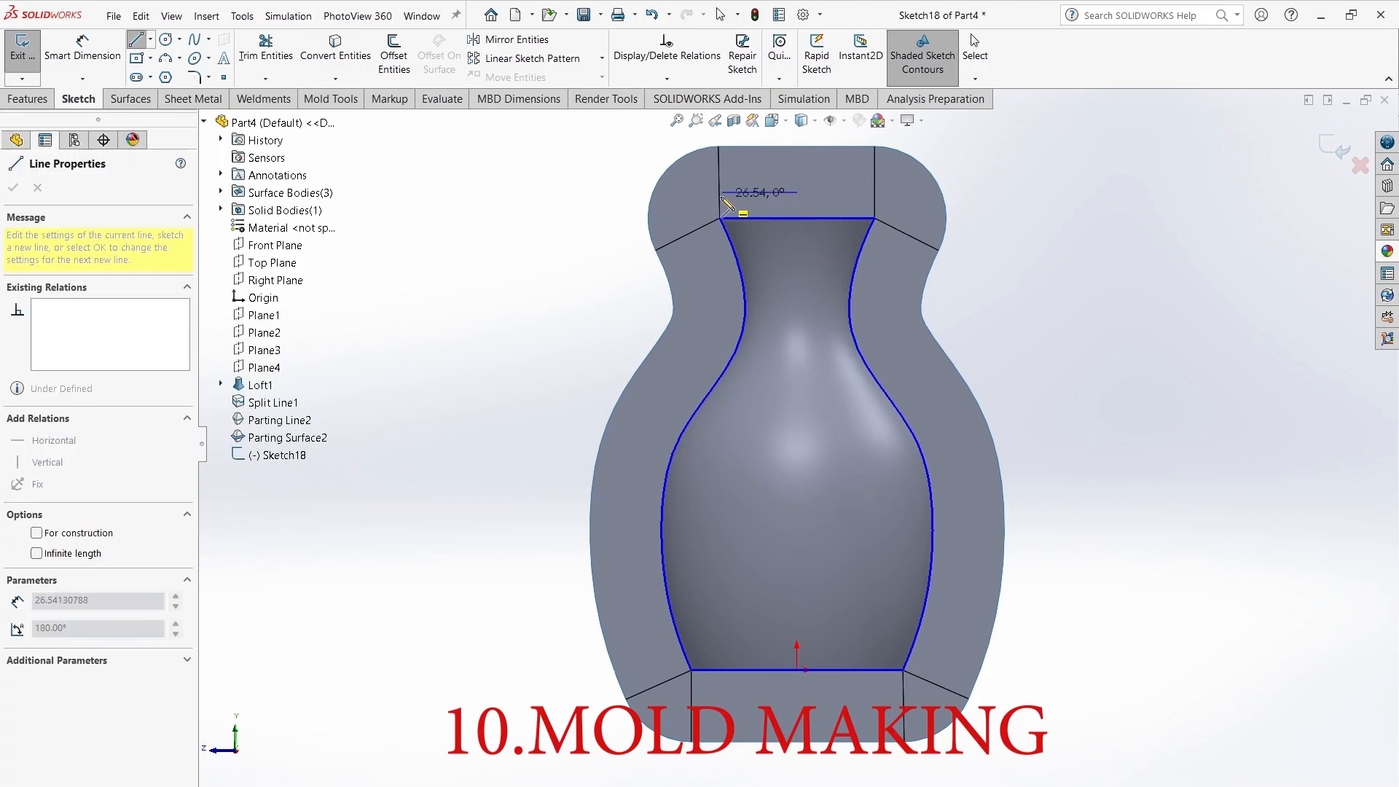
left_click(700, 192)
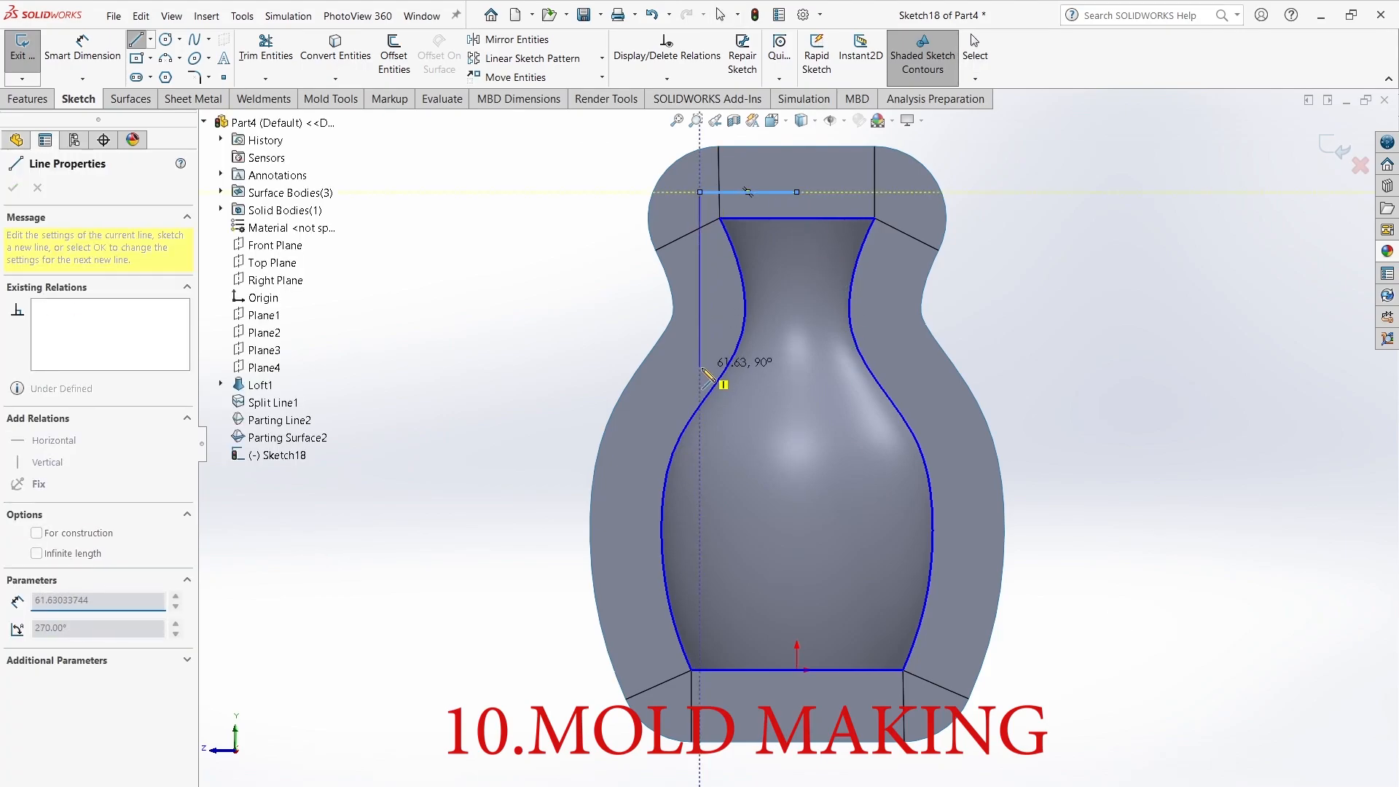
left_click(699, 358)
left_click(626, 515)
left_click(626, 669)
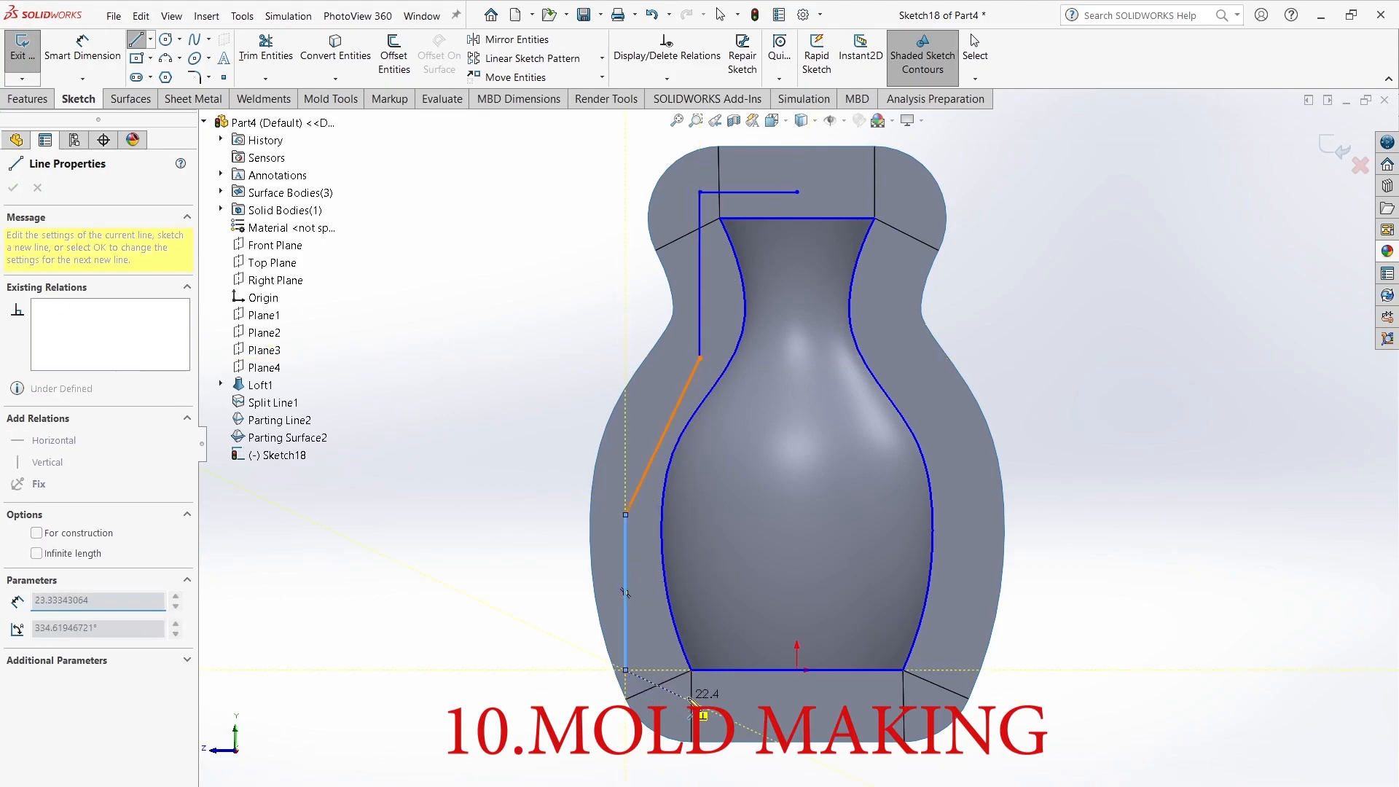
left_click(626, 681)
double_click(798, 682)
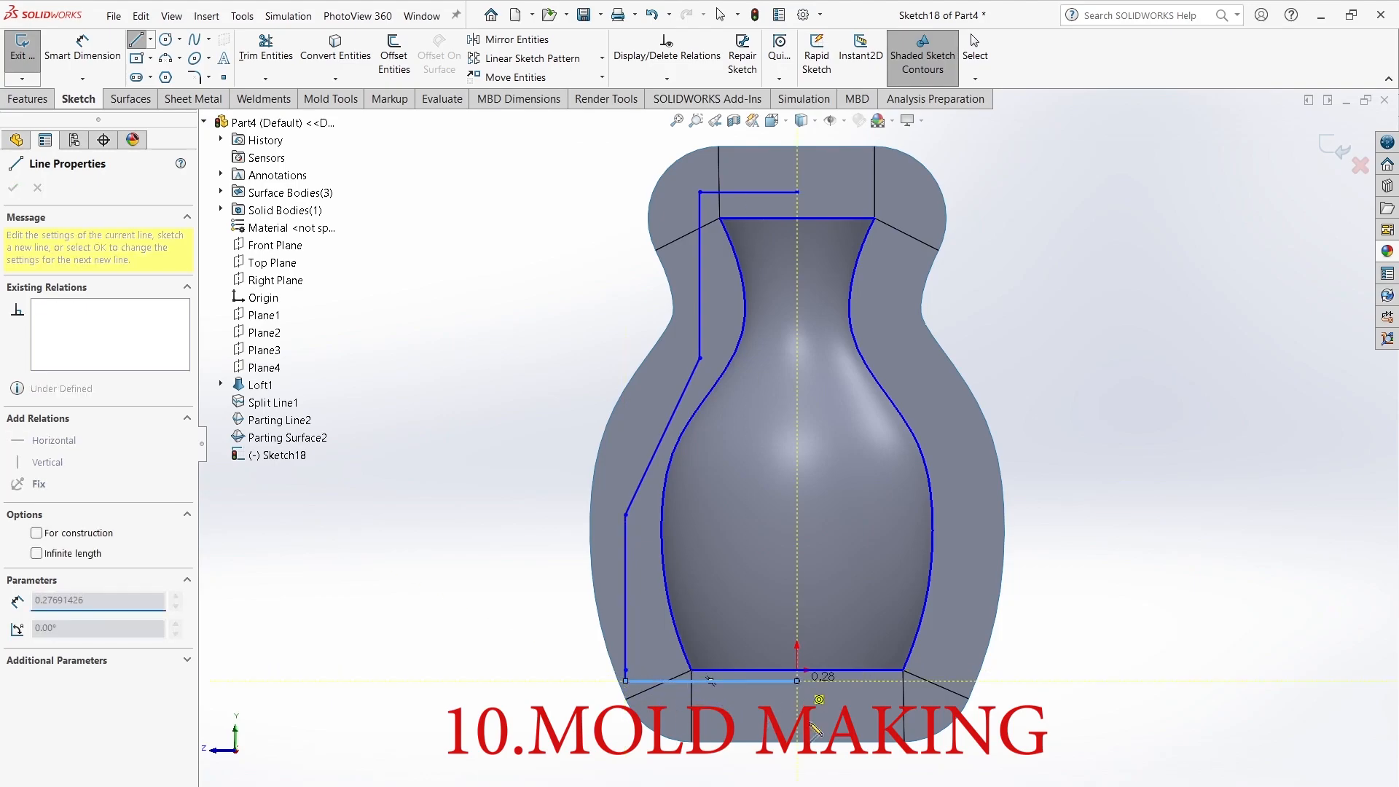
Step: Draw a vertical construction line about 22 mm long upward from the origin as the mirror axis
left_click(796, 669)
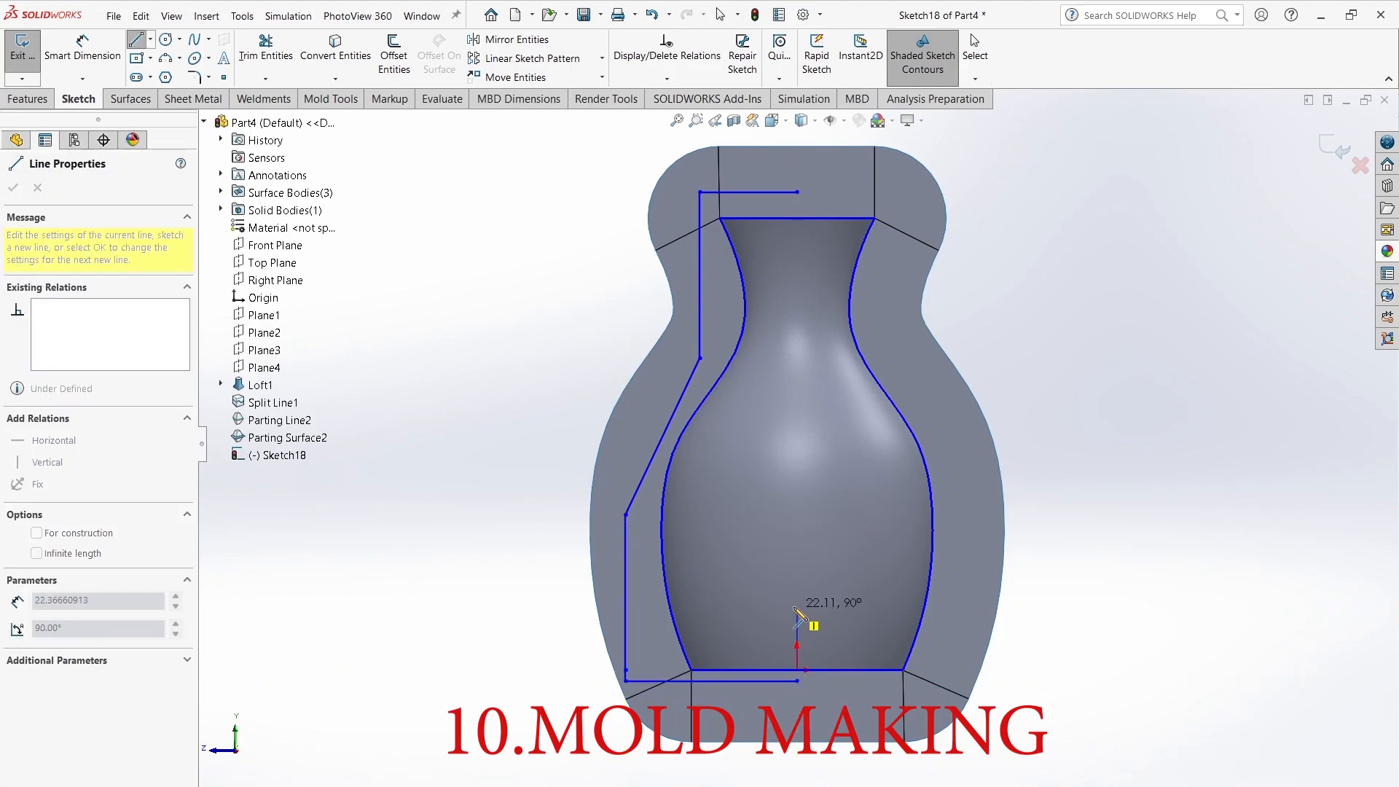
left_click(797, 606)
key("Escape")
left_click(798, 640)
left_click(36, 464)
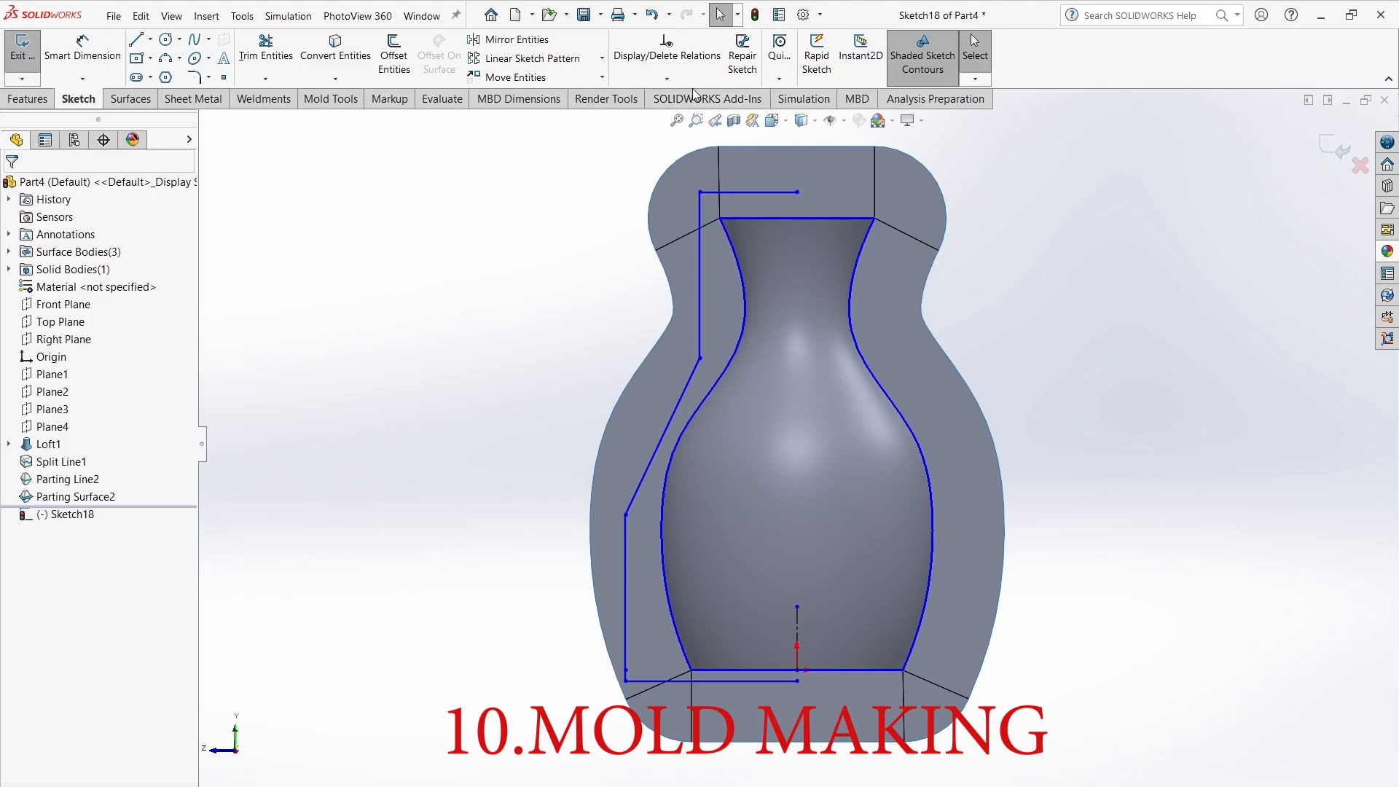
Step: Mirror the five outline lines about the vertical centerline to close the mold outline
left_click(771, 191)
left_click(699, 251, "ctrl")
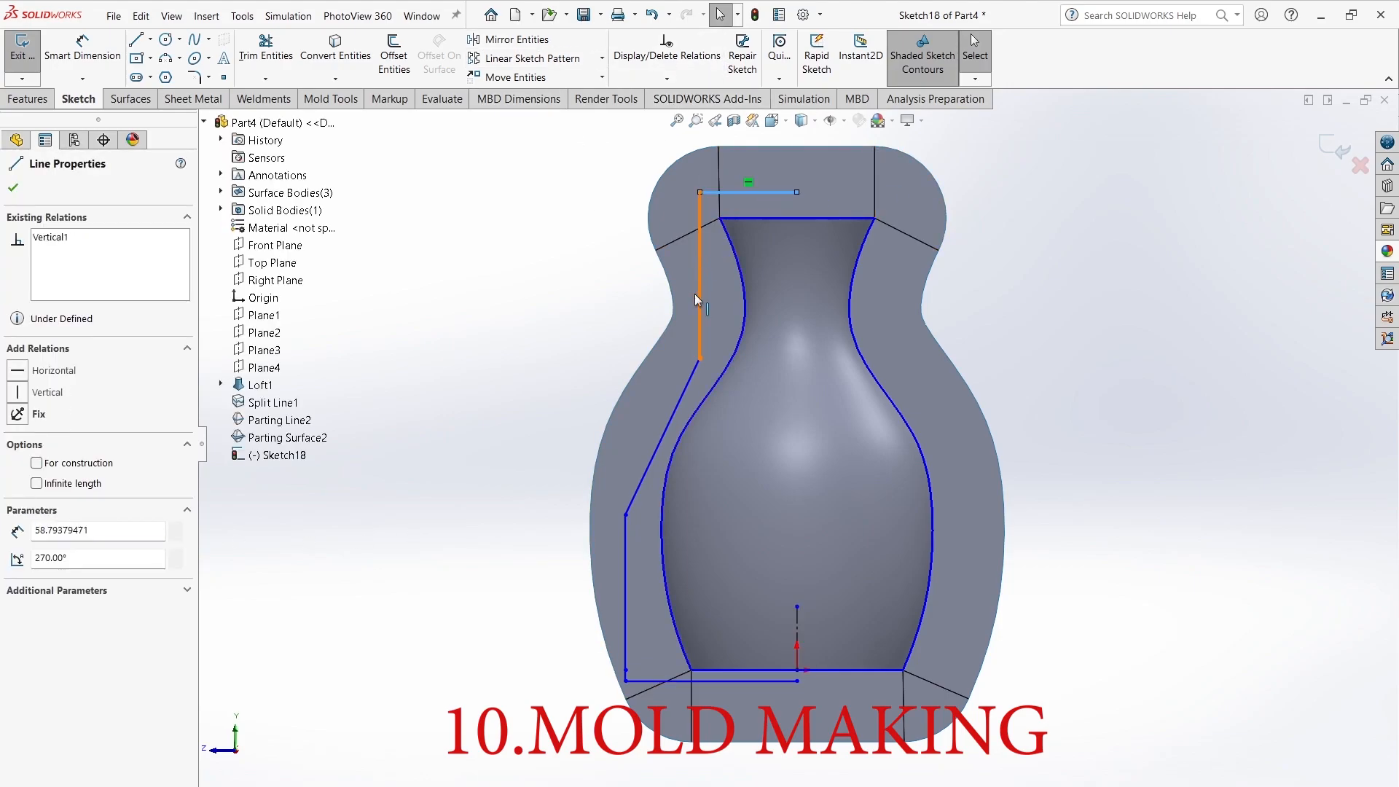
left_click(662, 437, "ctrl")
left_click(626, 554, "ctrl")
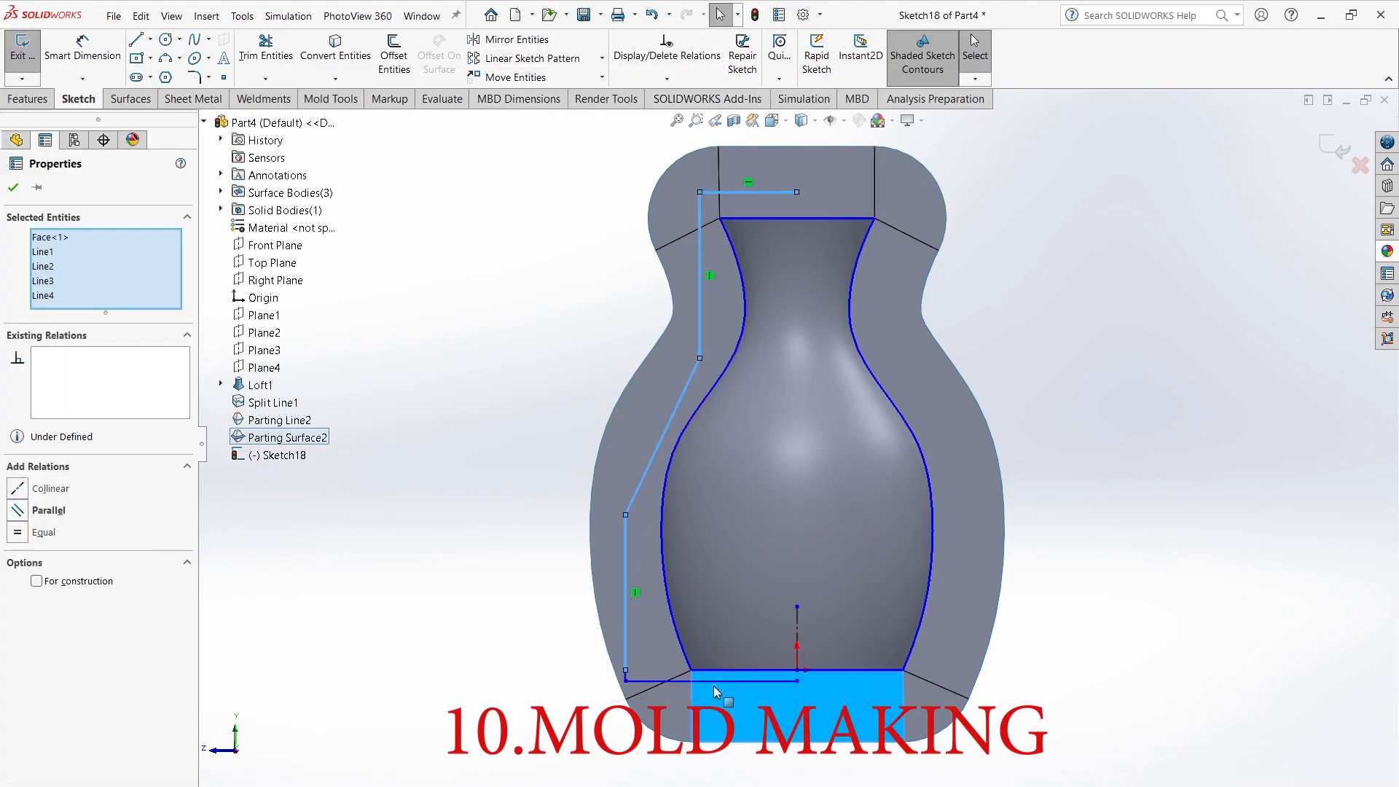
left_click(710, 681, "ctrl")
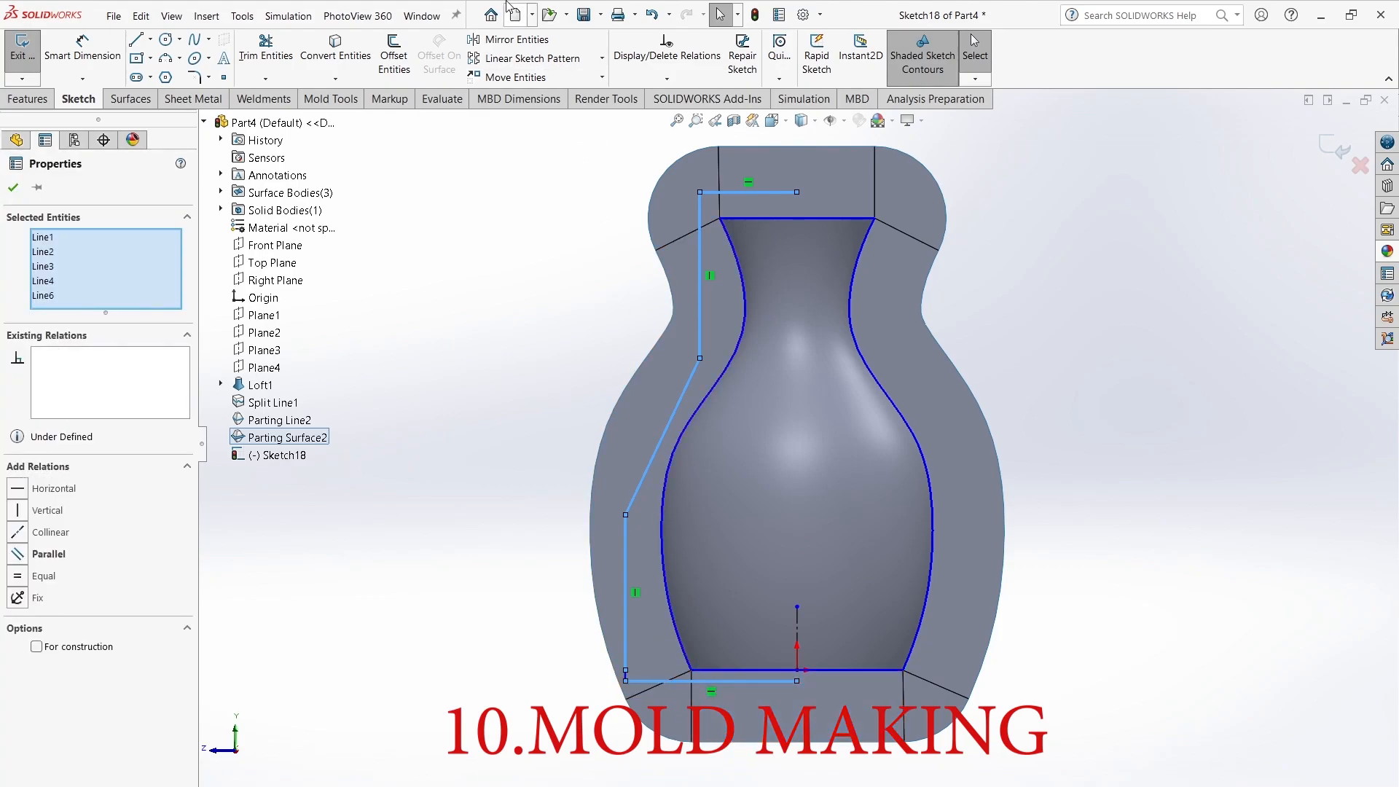
left_click(510, 39)
left_click(797, 631)
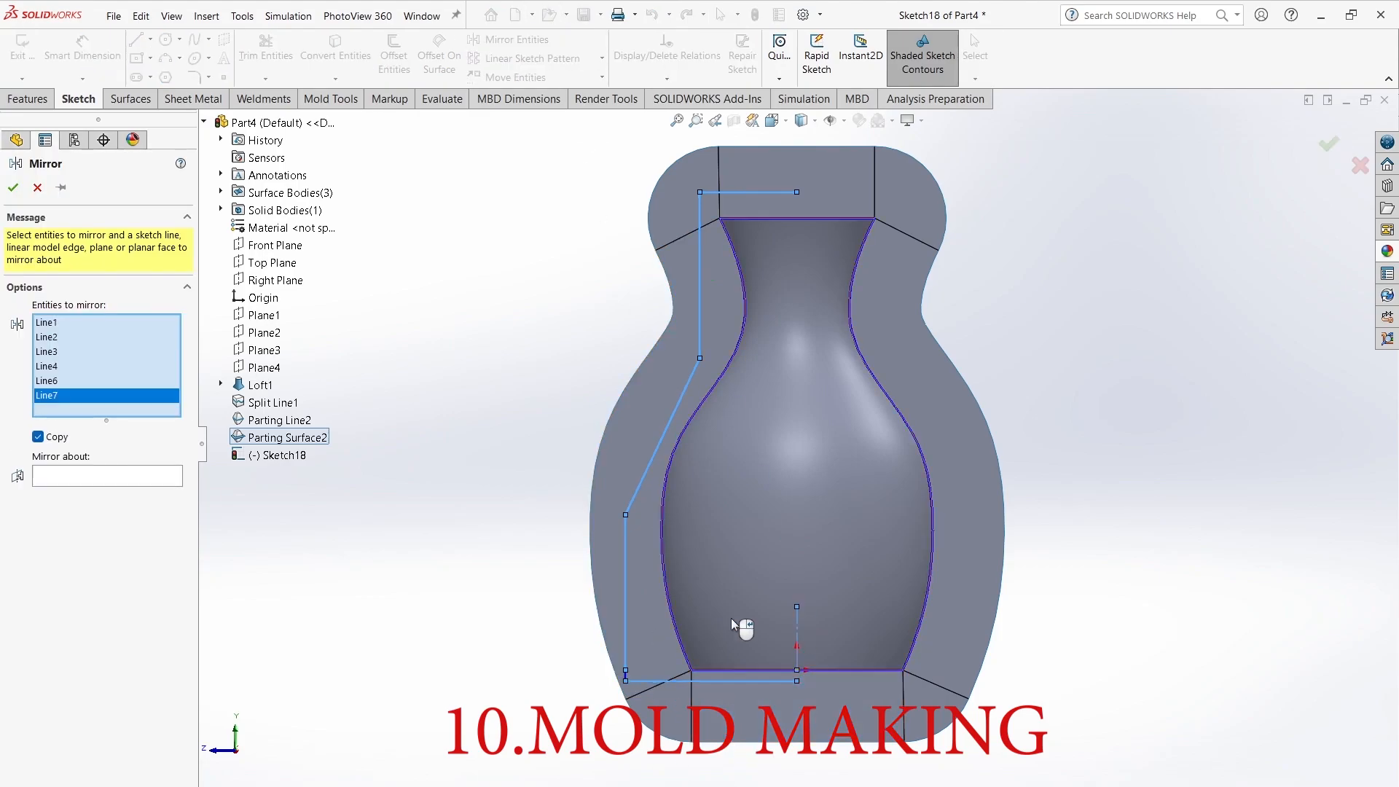
left_click(102, 477)
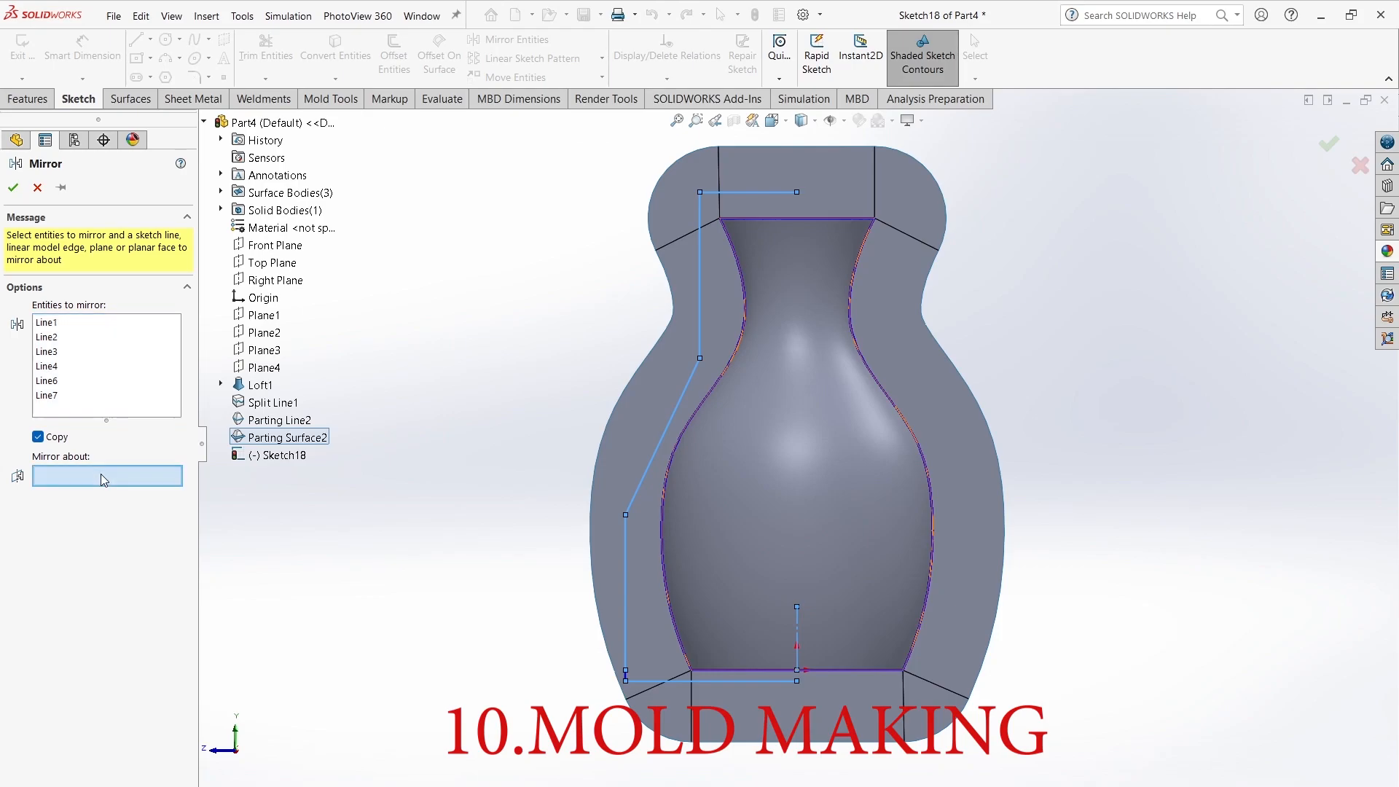
left_click(797, 623)
left_click(14, 188)
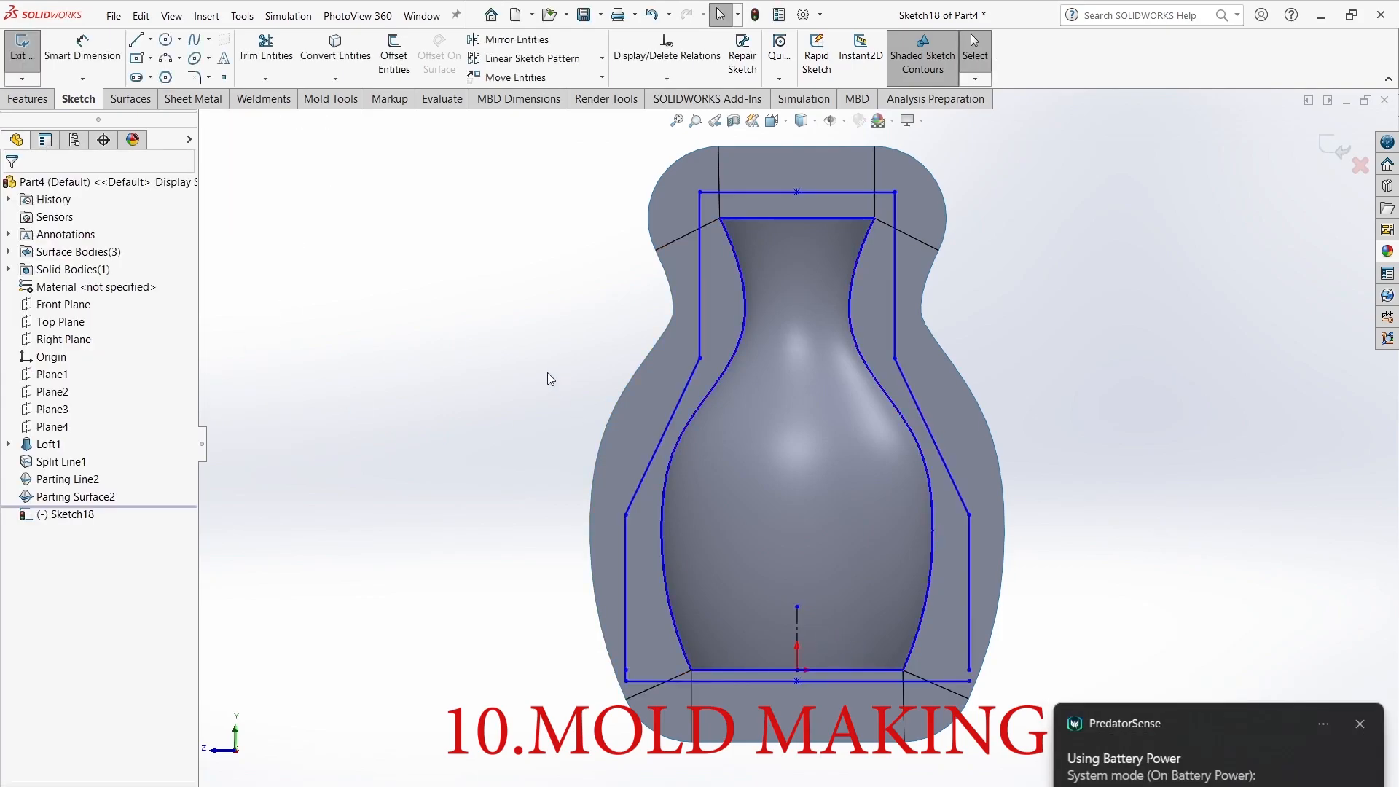
Step: Finish the outline and create the tooling split from it, adjusting the block depth on both sides of the parting plane
left_click(1360, 724)
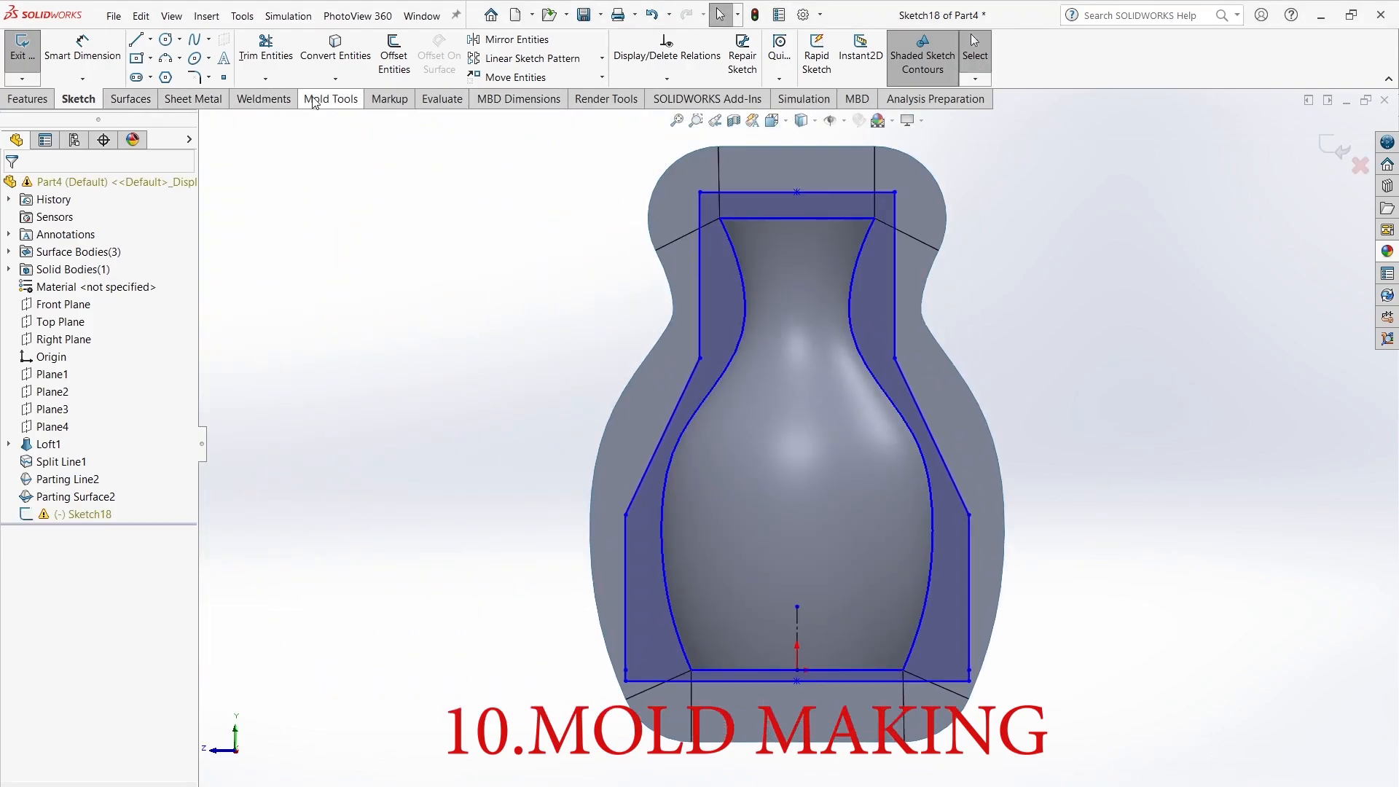
left_click(330, 99)
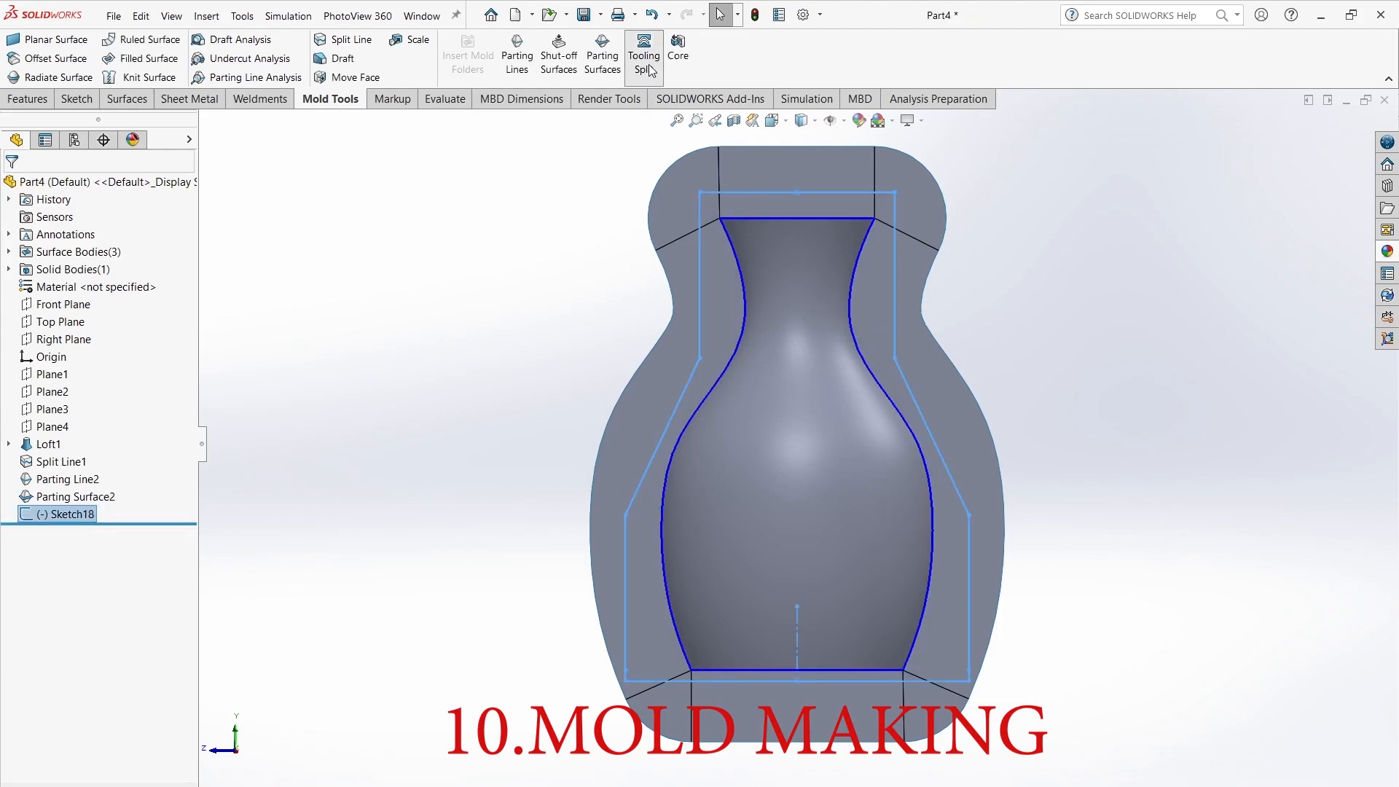
left_click(644, 54)
middle_click_drag(1211, 476, 1210, 492)
left_click_drag(1022, 422, 995, 423)
left_click_drag(572, 450, 626, 446)
left_click(13, 188)
Step: Hide the parting surface and the parting line so only the mold block is displayed
middle_click_drag(698, 527, 738, 414)
left_click(738, 414)
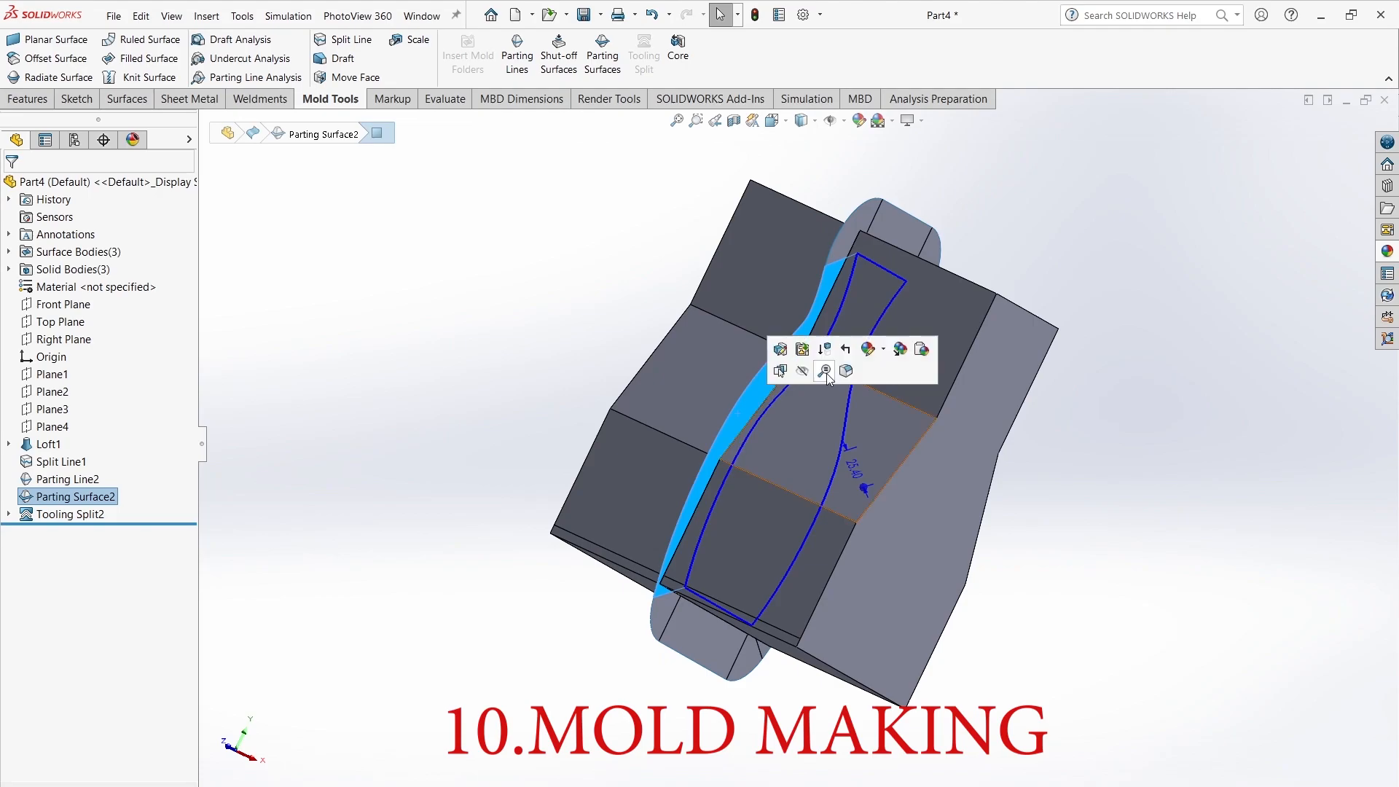
left_click(844, 403)
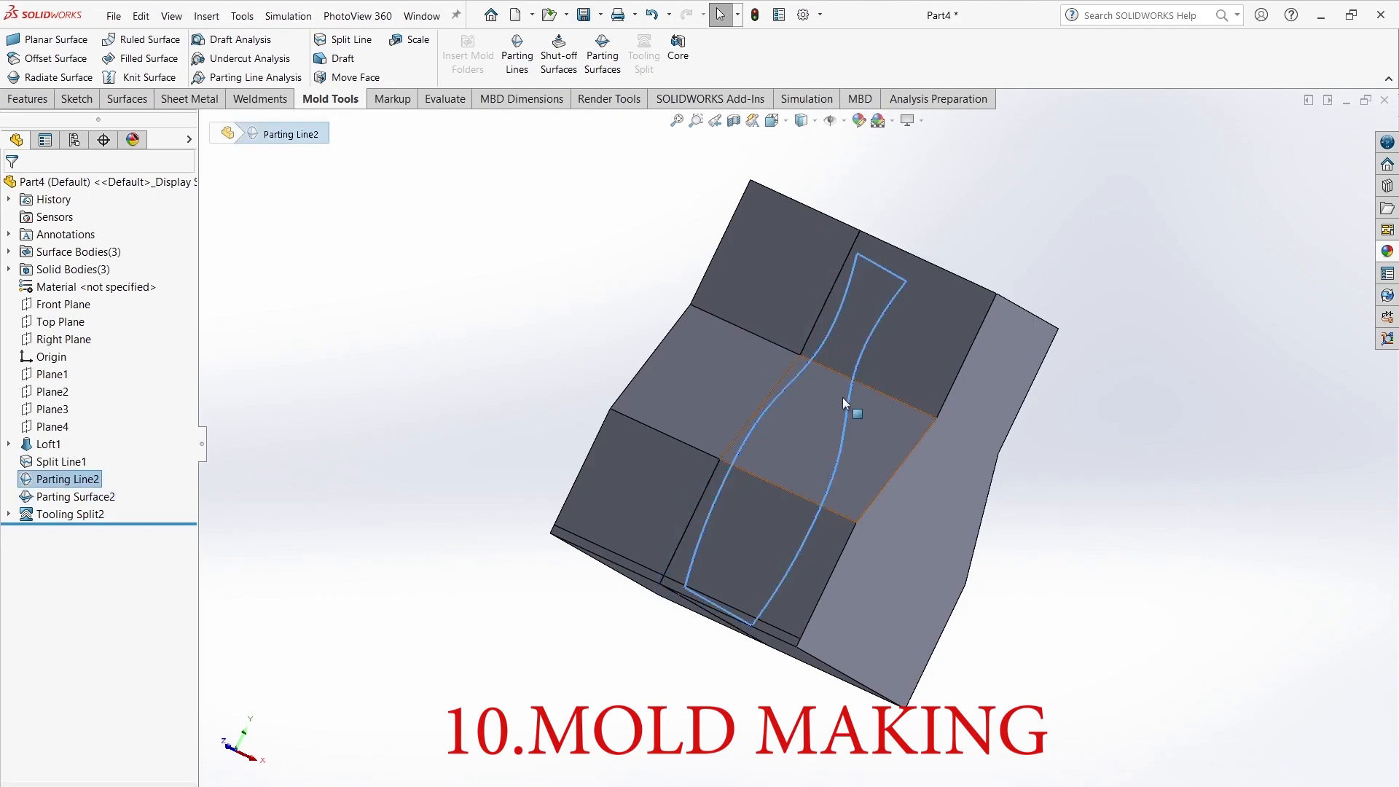
right_click(66, 479)
right_click(66, 479)
left_click(65, 457)
middle_click_drag(506, 594, 766, 164)
left_click(786, 122)
left_click(854, 160)
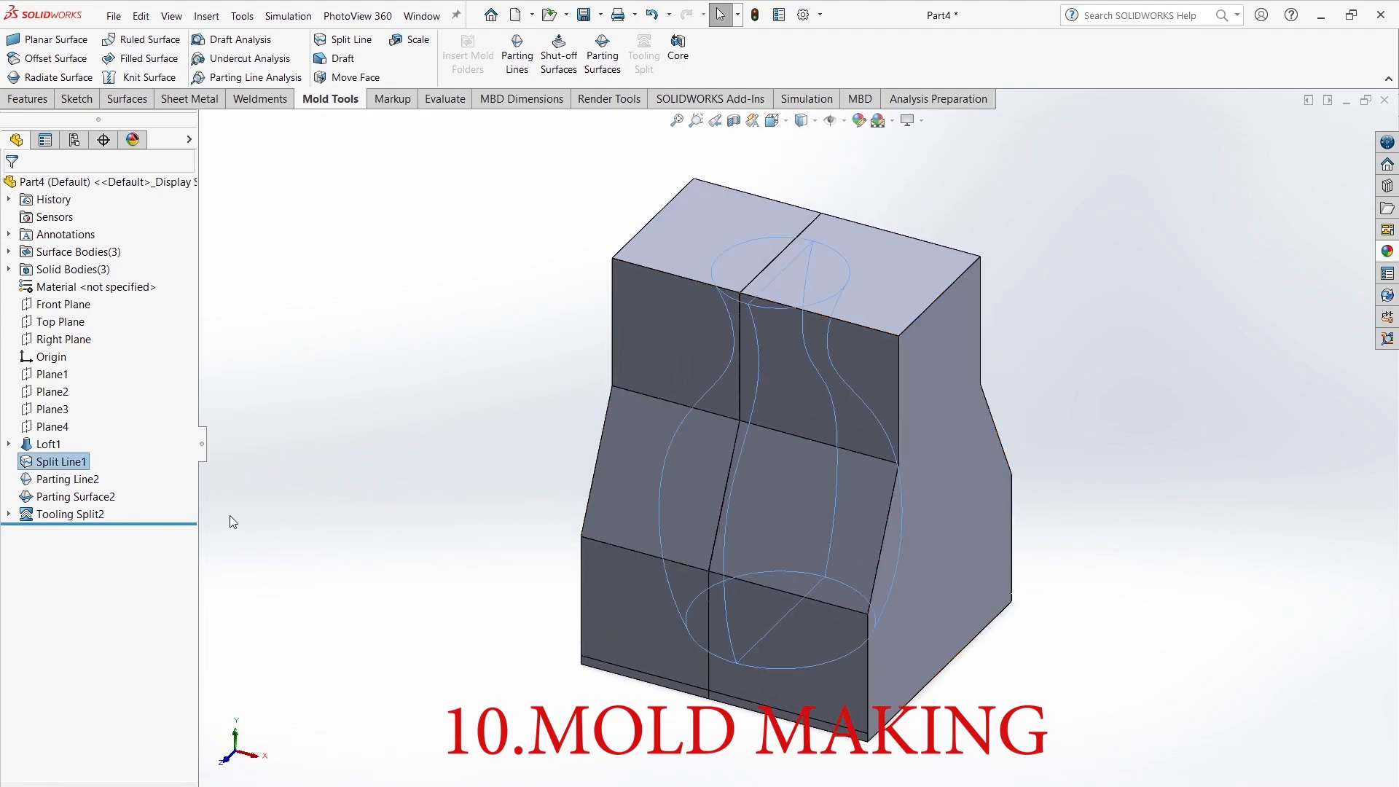
Step: Hide the solid body Tooling Split2[1] to expose the vase cavity in the other mold half
left_click(191, 139)
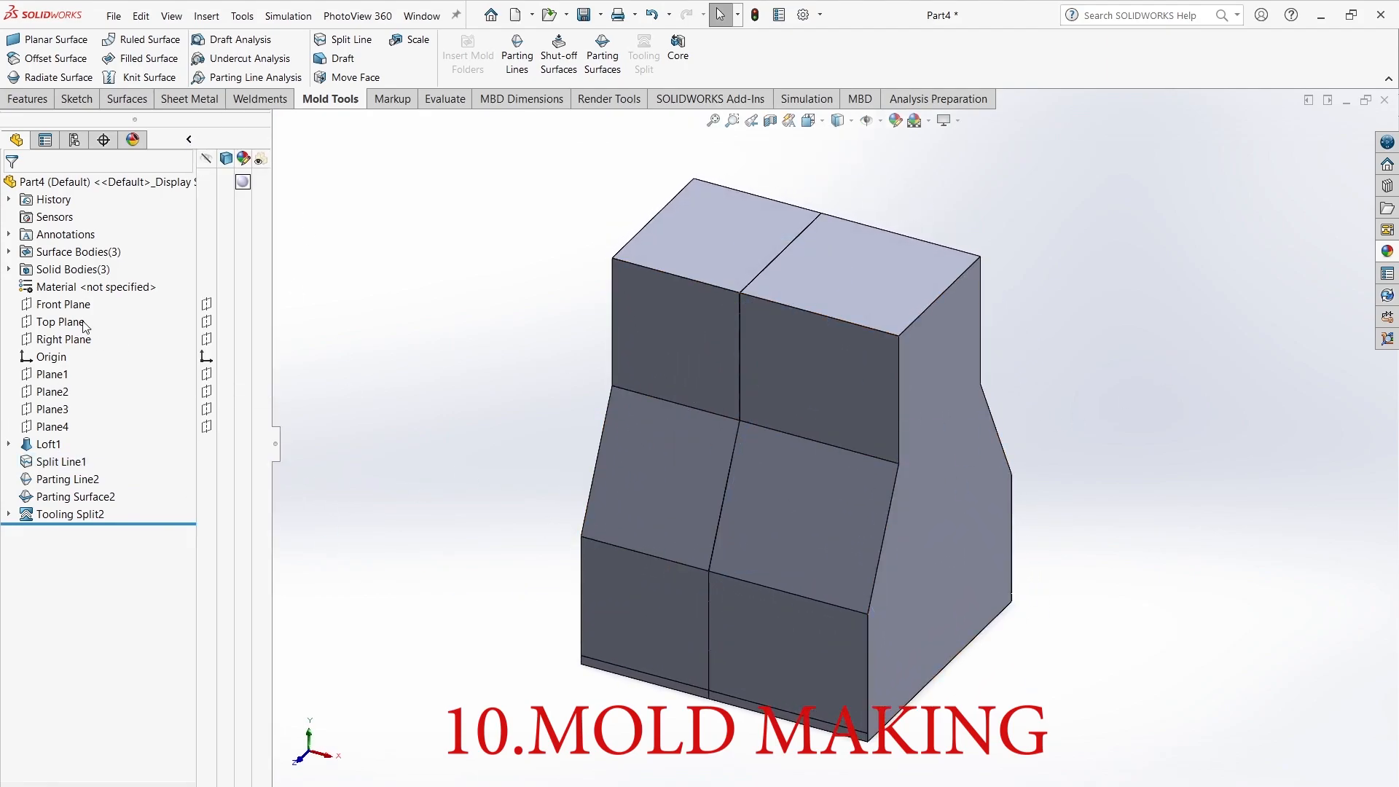
left_click(8, 270)
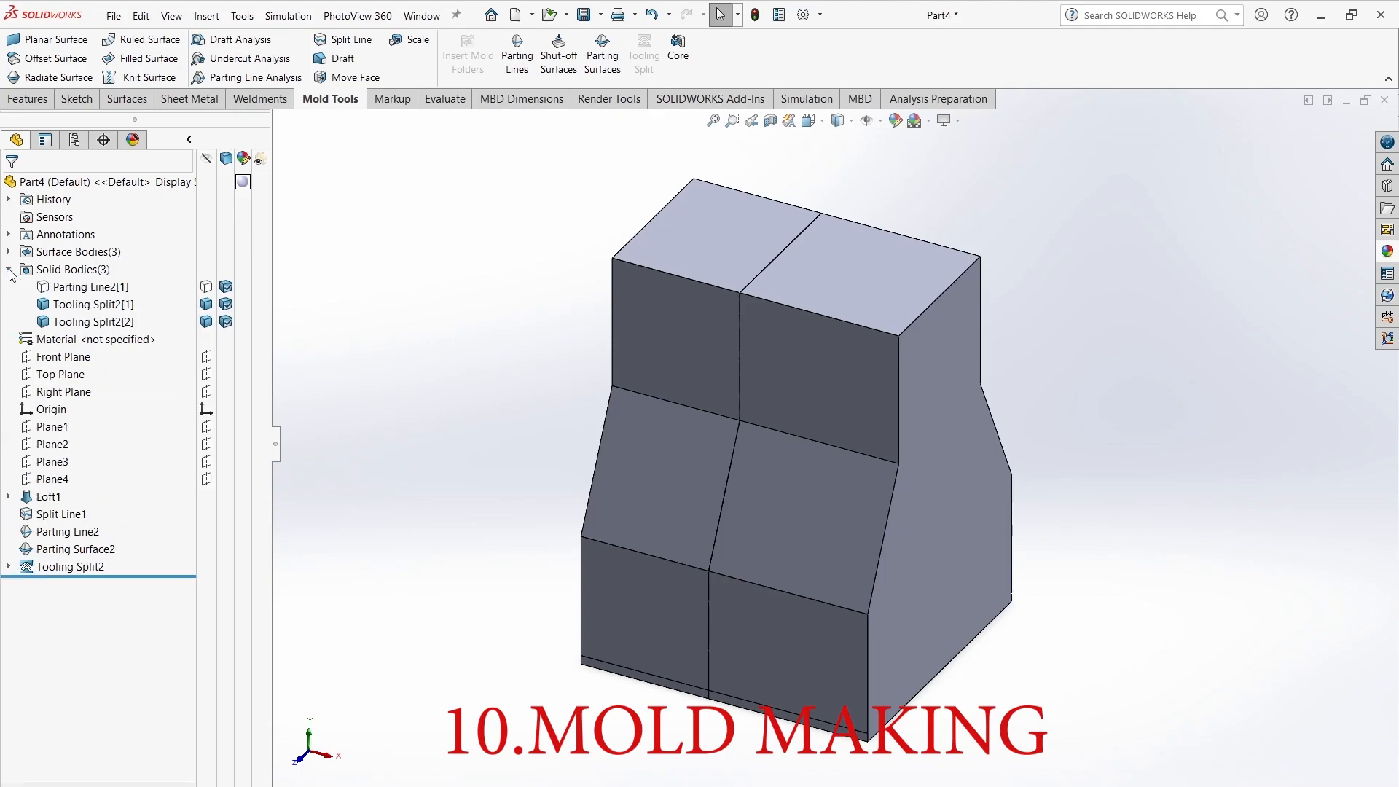
left_click(261, 305)
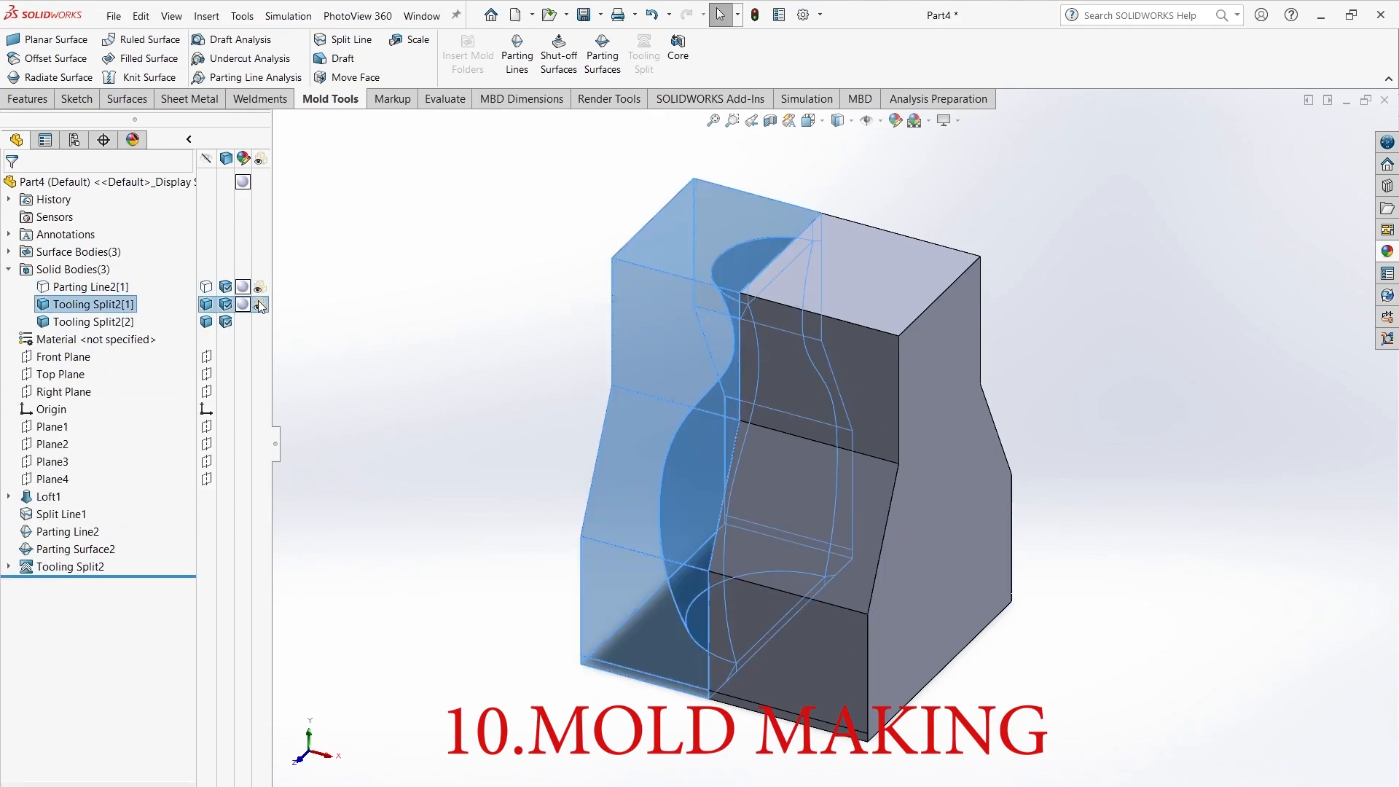
left_click(207, 304)
middle_click_drag(437, 456, 838, 543)
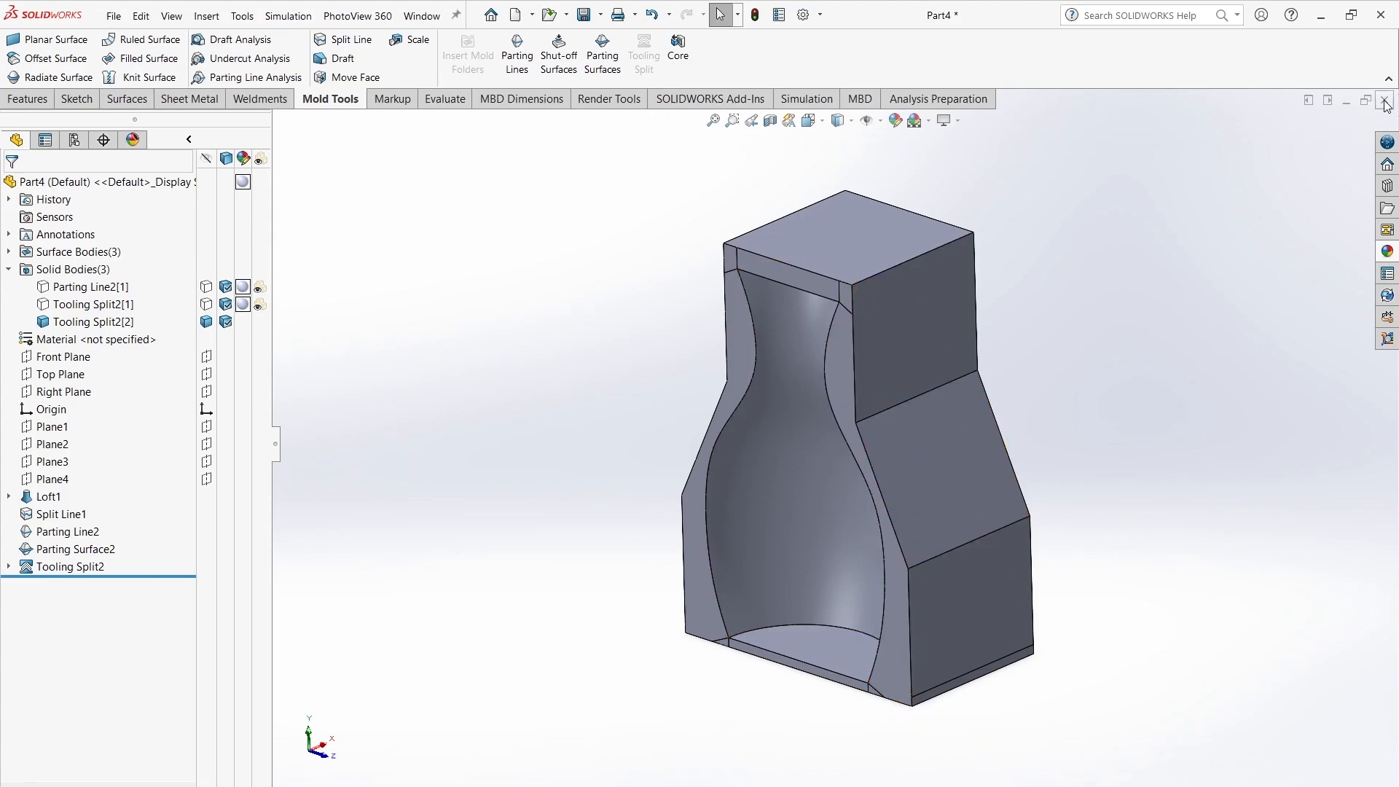
Step: Show the hidden vase body Parting Line2[1] and the mold half Tooling Split2[1] again
left_click(189, 139)
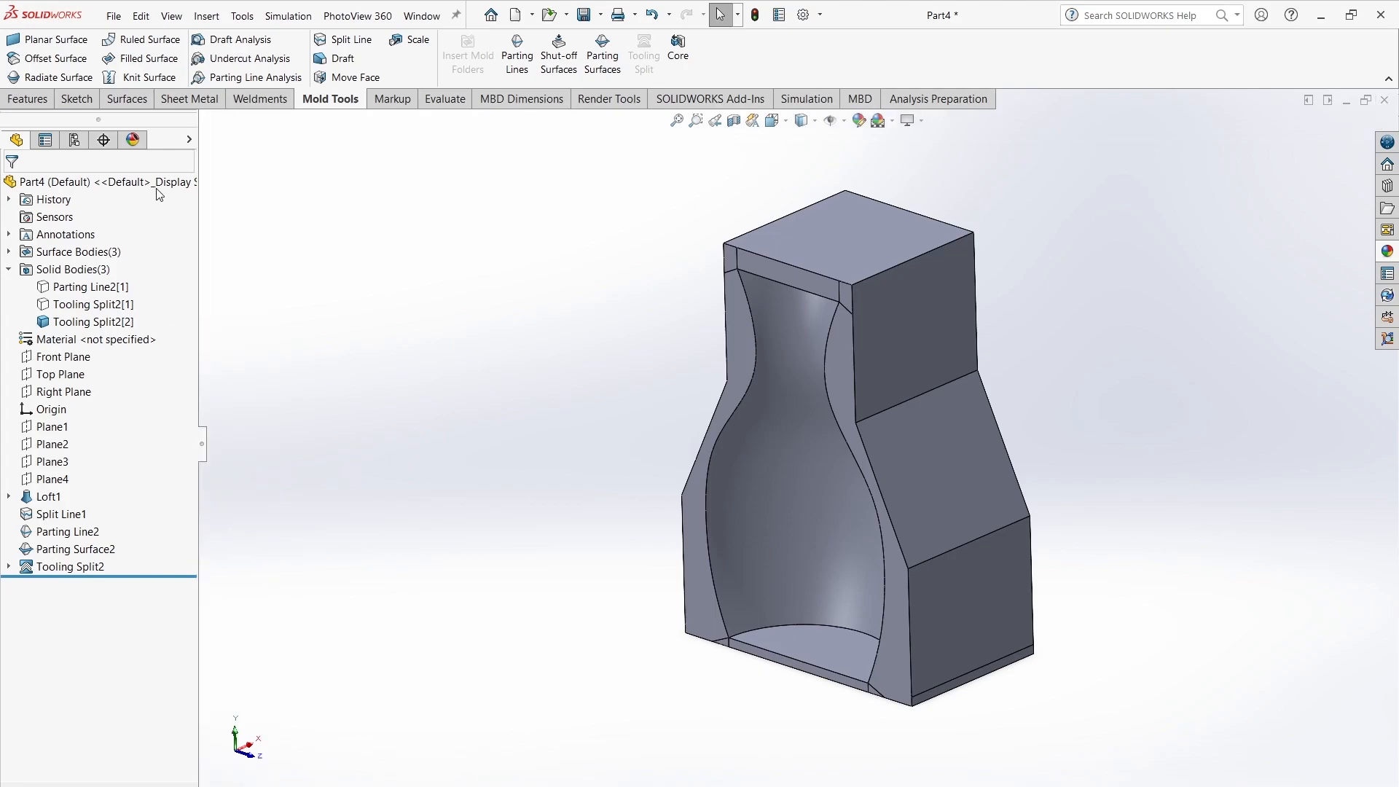
left_click(189, 139)
left_click(207, 289)
left_click(207, 305)
left_click(499, 338)
left_click(259, 305)
left_click(259, 288)
left_click(338, 346)
left_click(8, 269)
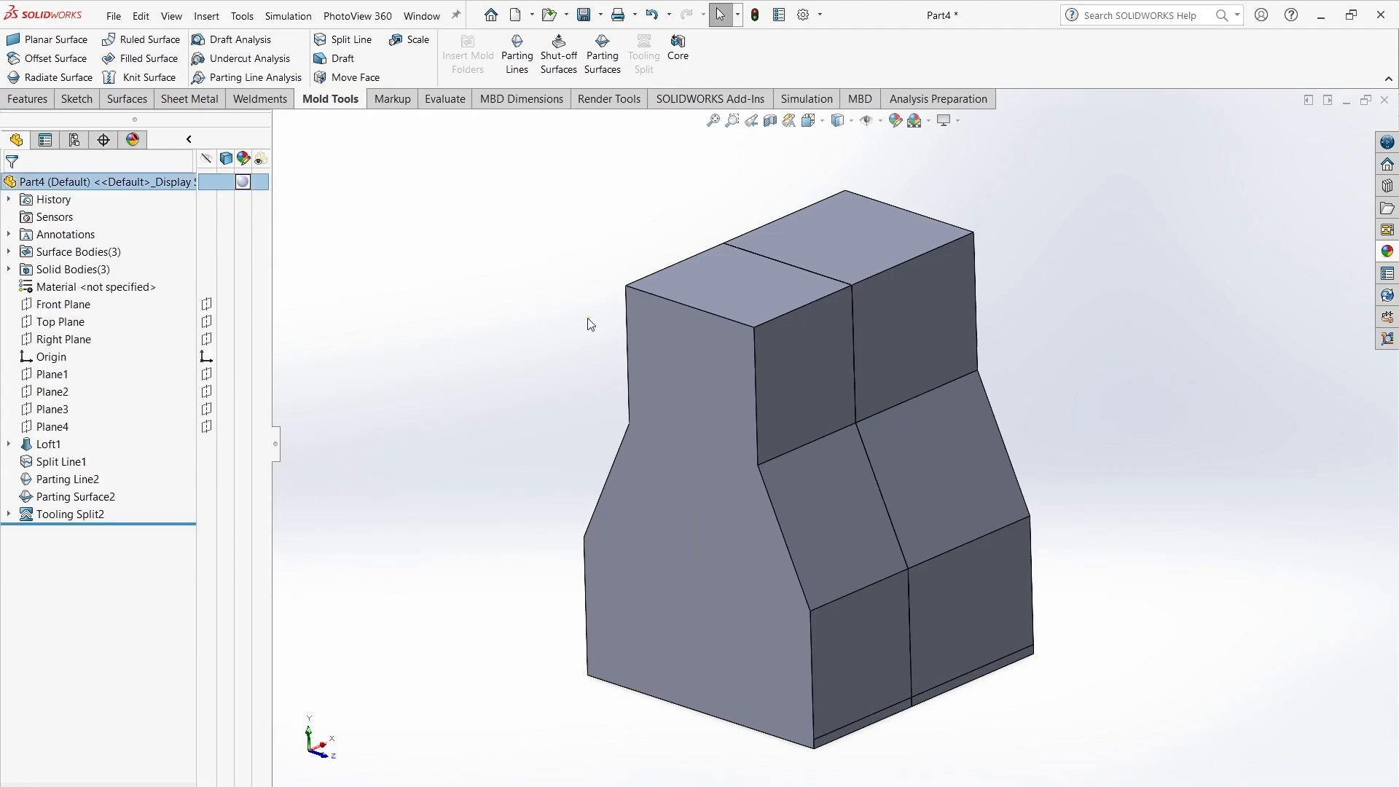
left_click(55, 269)
right_click(54, 269)
left_click(125, 358)
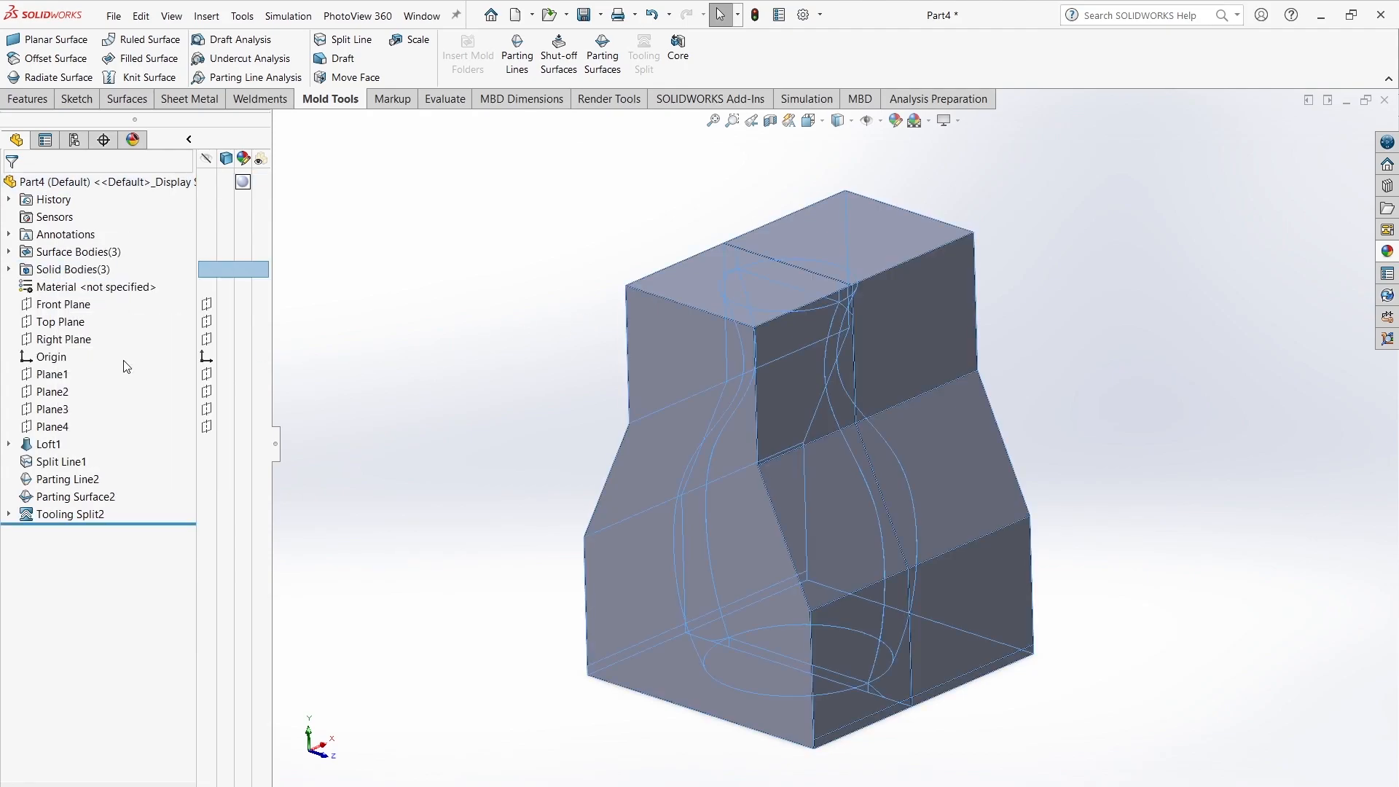
left_click(133, 486)
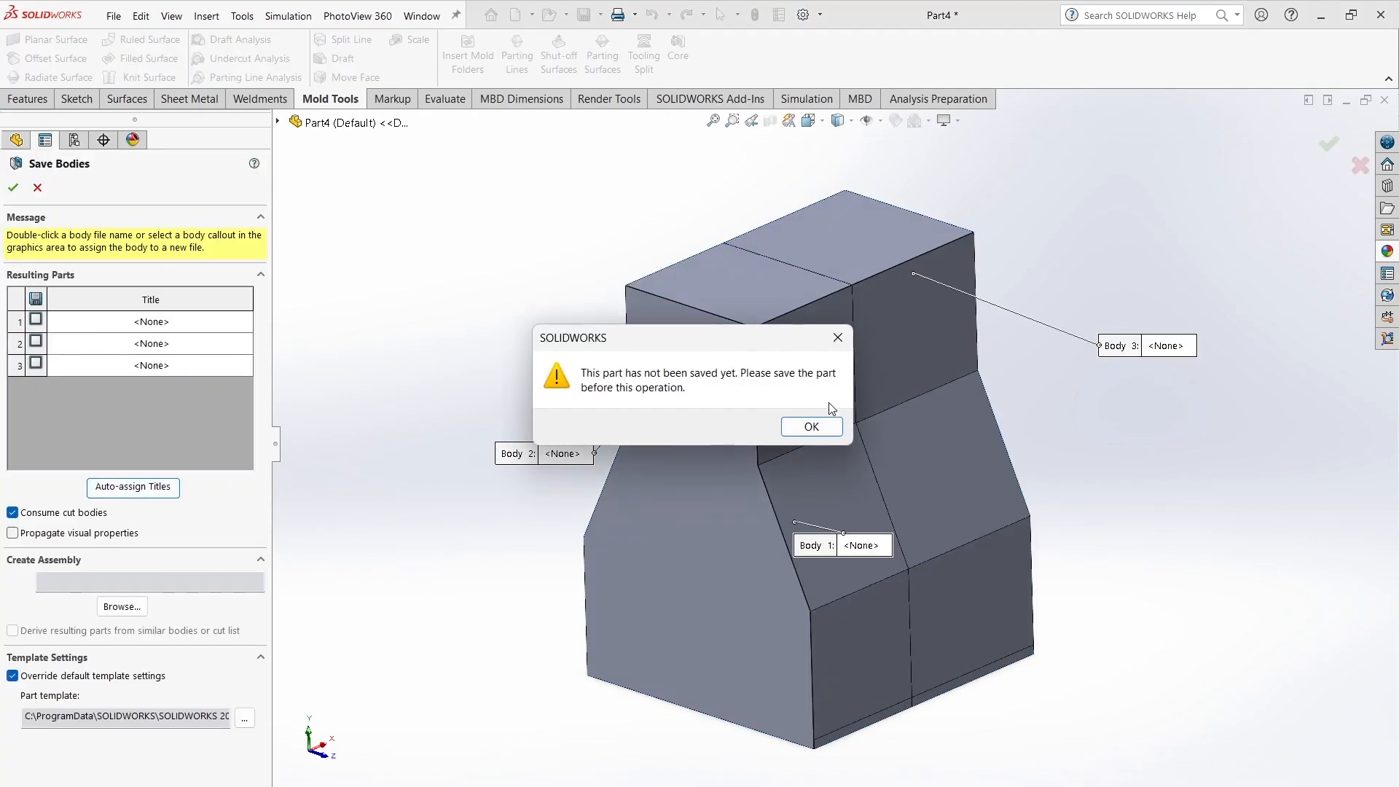
left_click(811, 427)
left_click(39, 188)
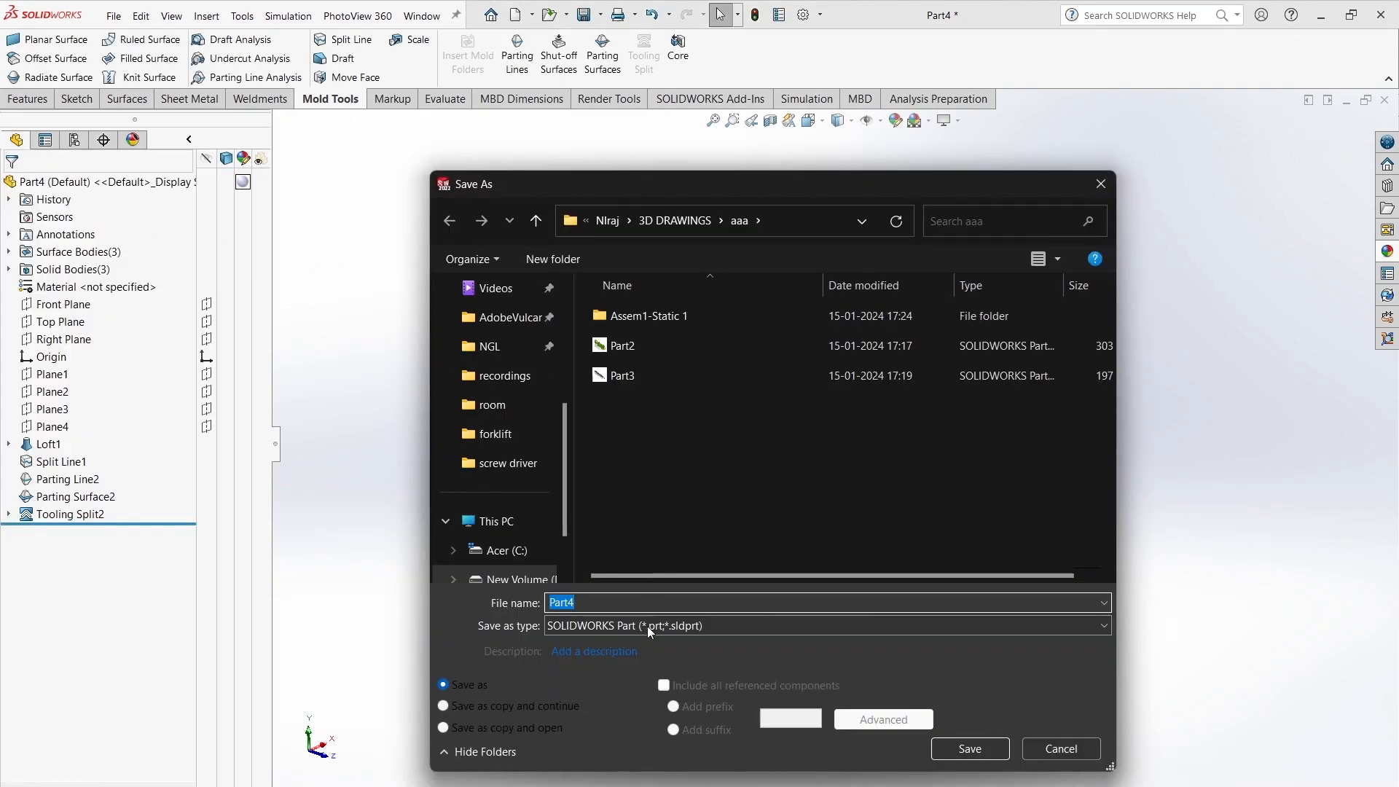
Step: Save the part as Part4 and save its three solid bodies as separate part files with auto-assigned titles
left_click(958, 750)
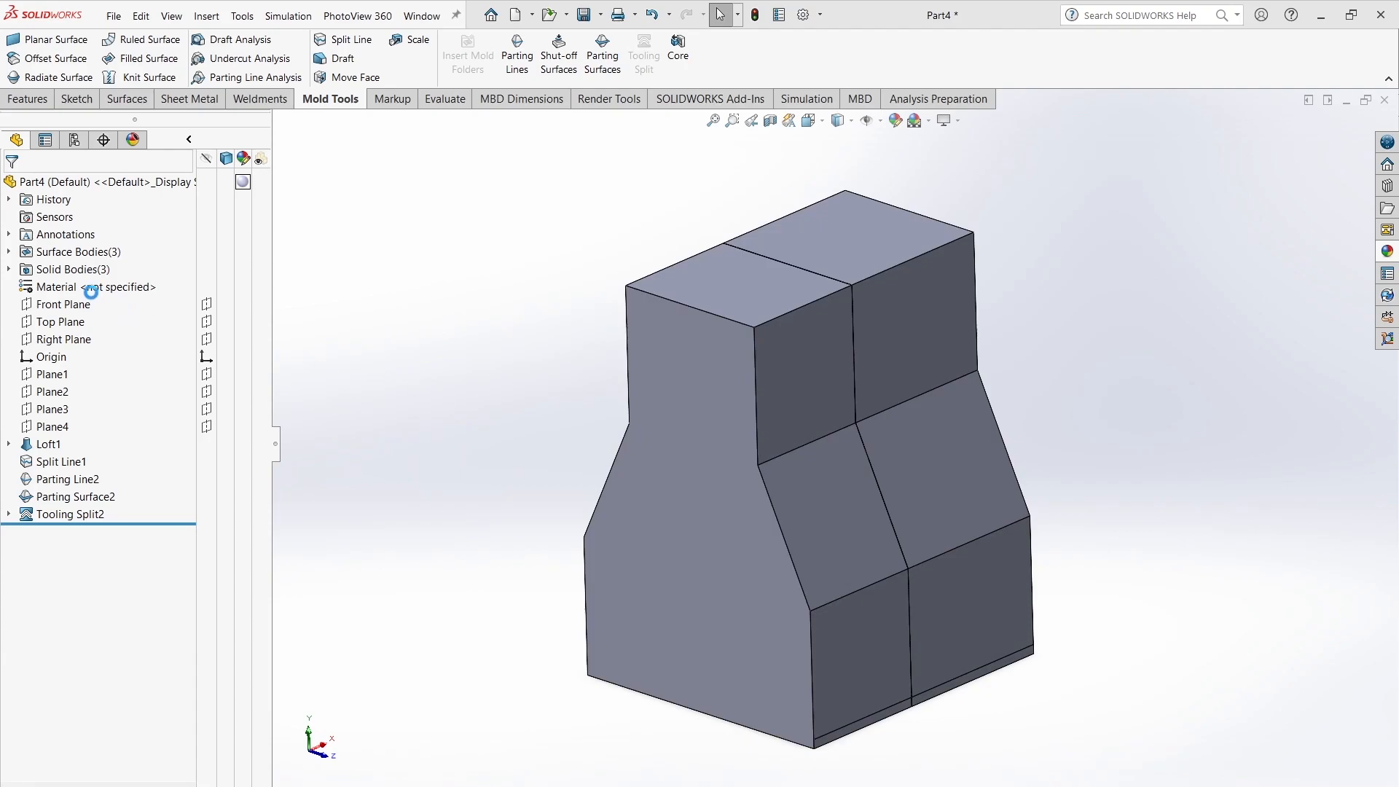
left_click(54, 270)
right_click(55, 270)
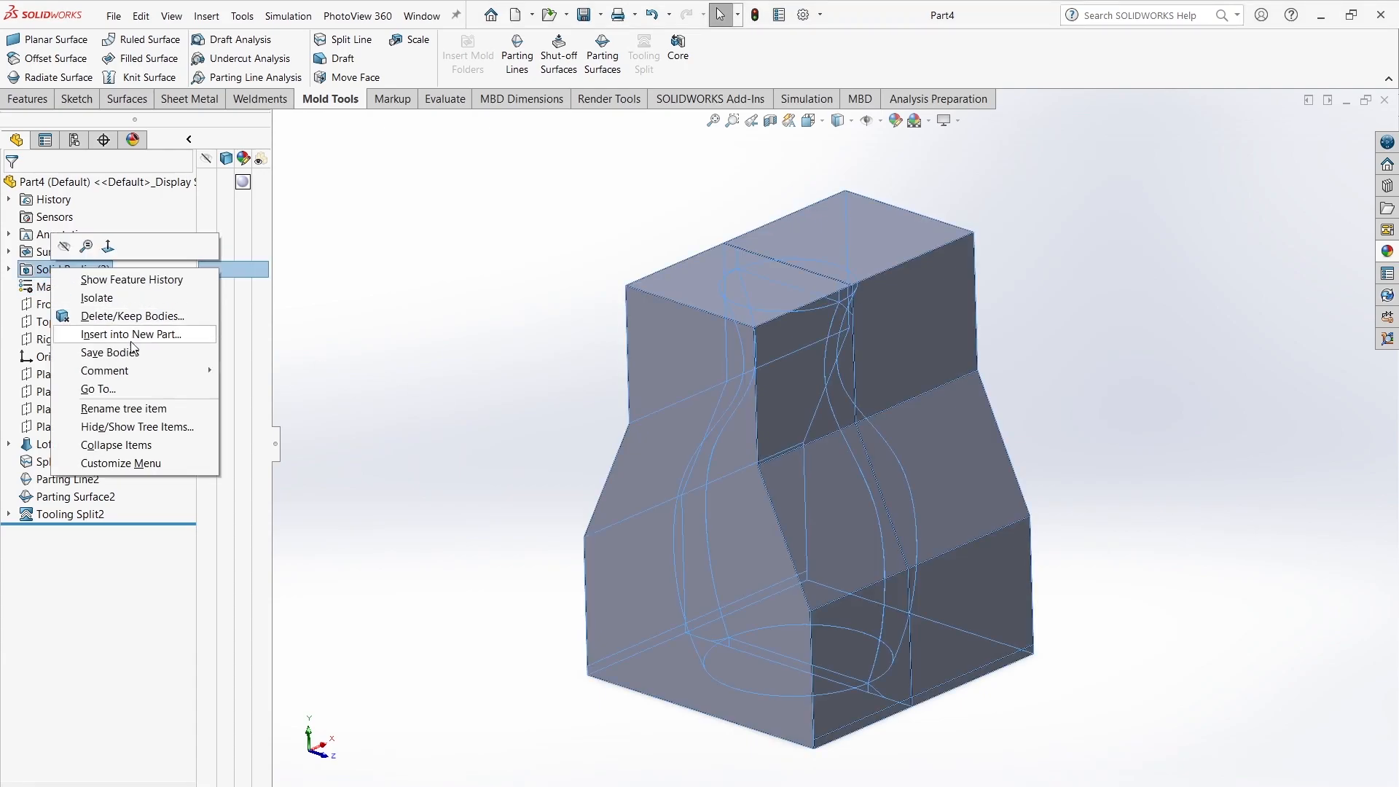
left_click(129, 353)
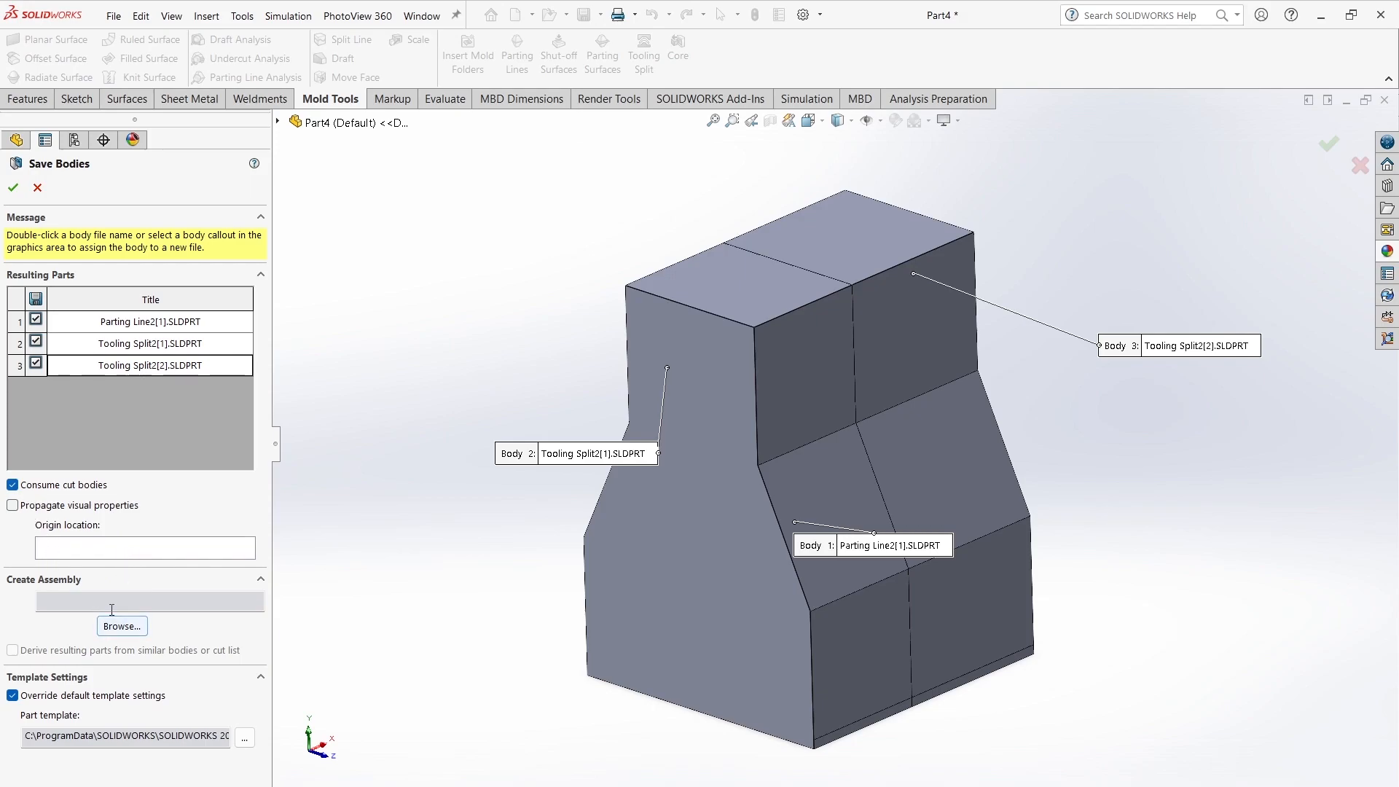
left_click(602, 405)
left_click(603, 405)
left_click(603, 405)
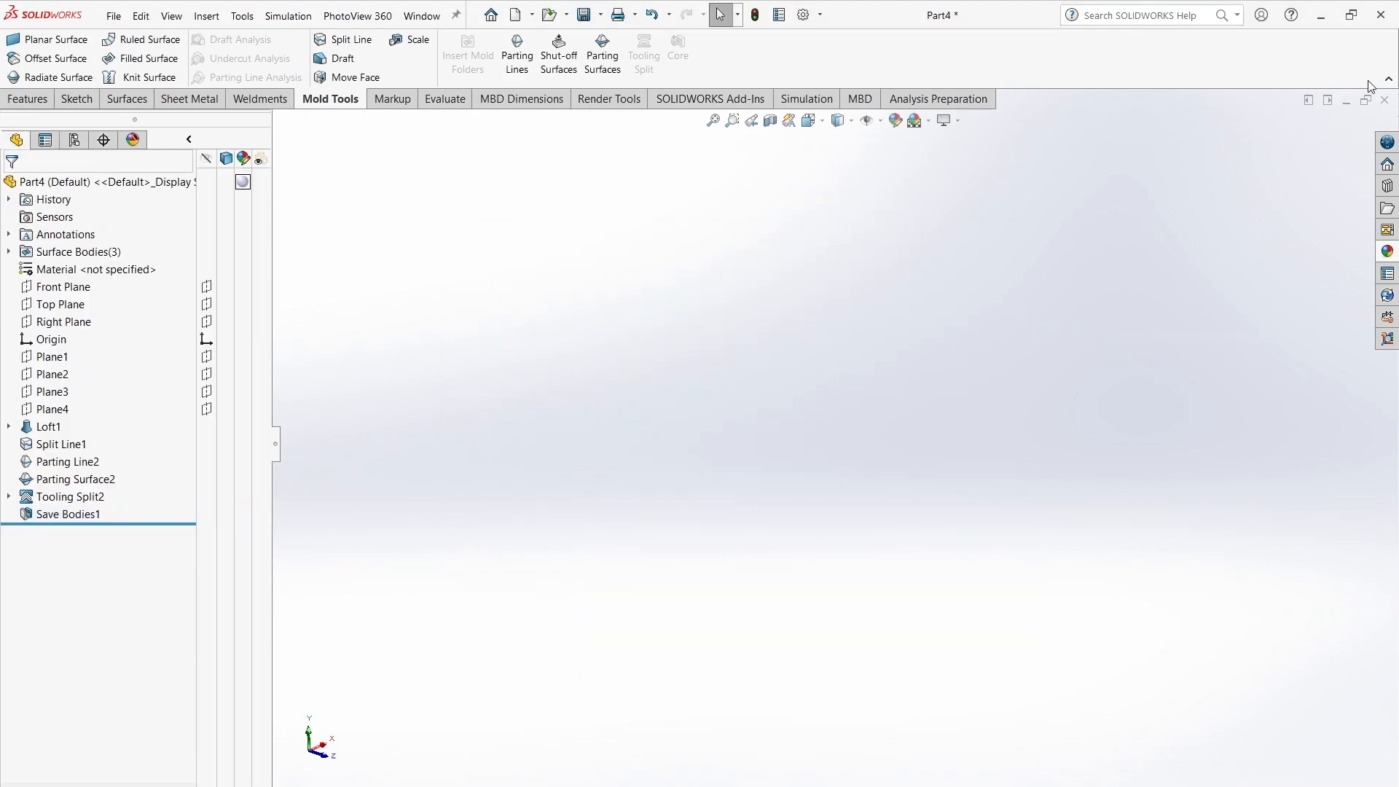
Step: Close the Part4 document without saving its changes
left_click(187, 141)
left_click(1385, 100)
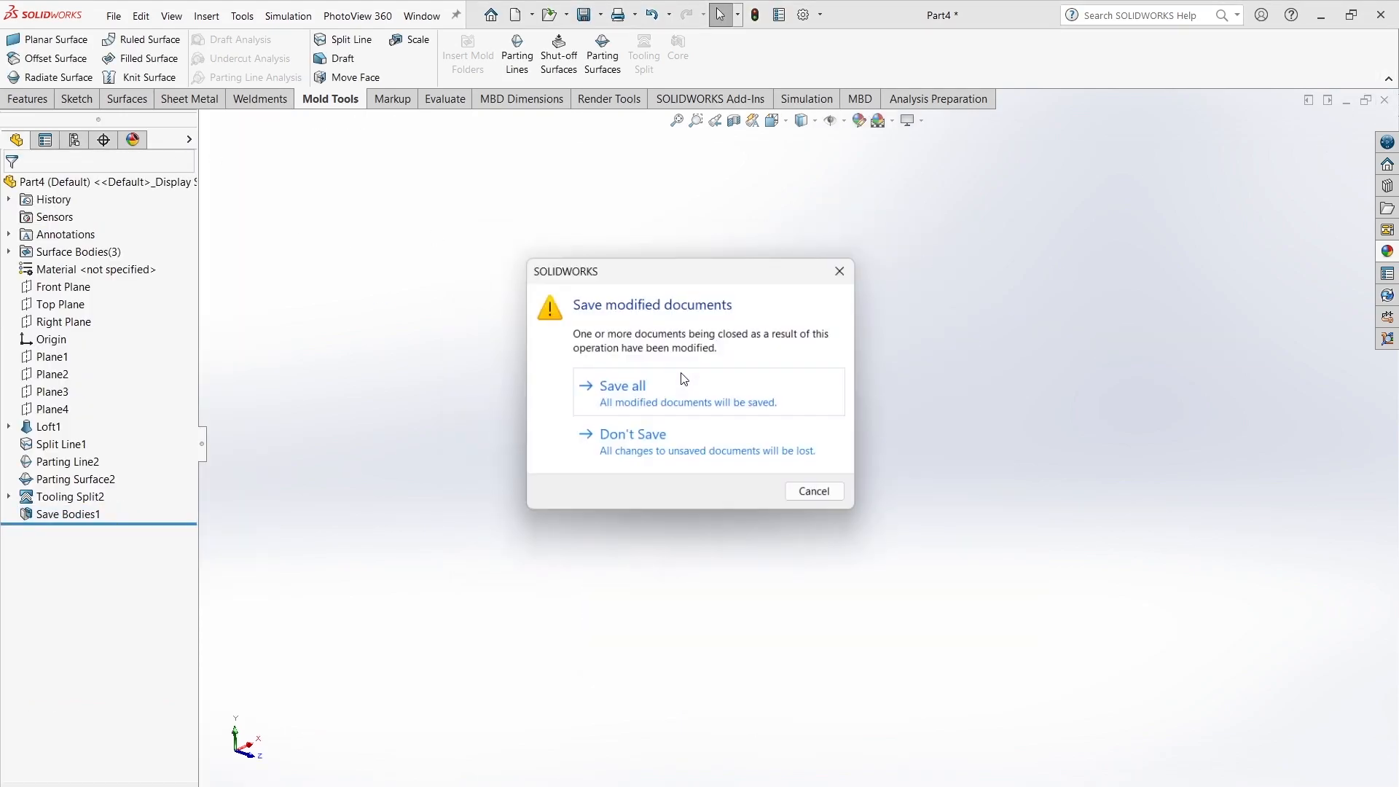
left_click(662, 440)
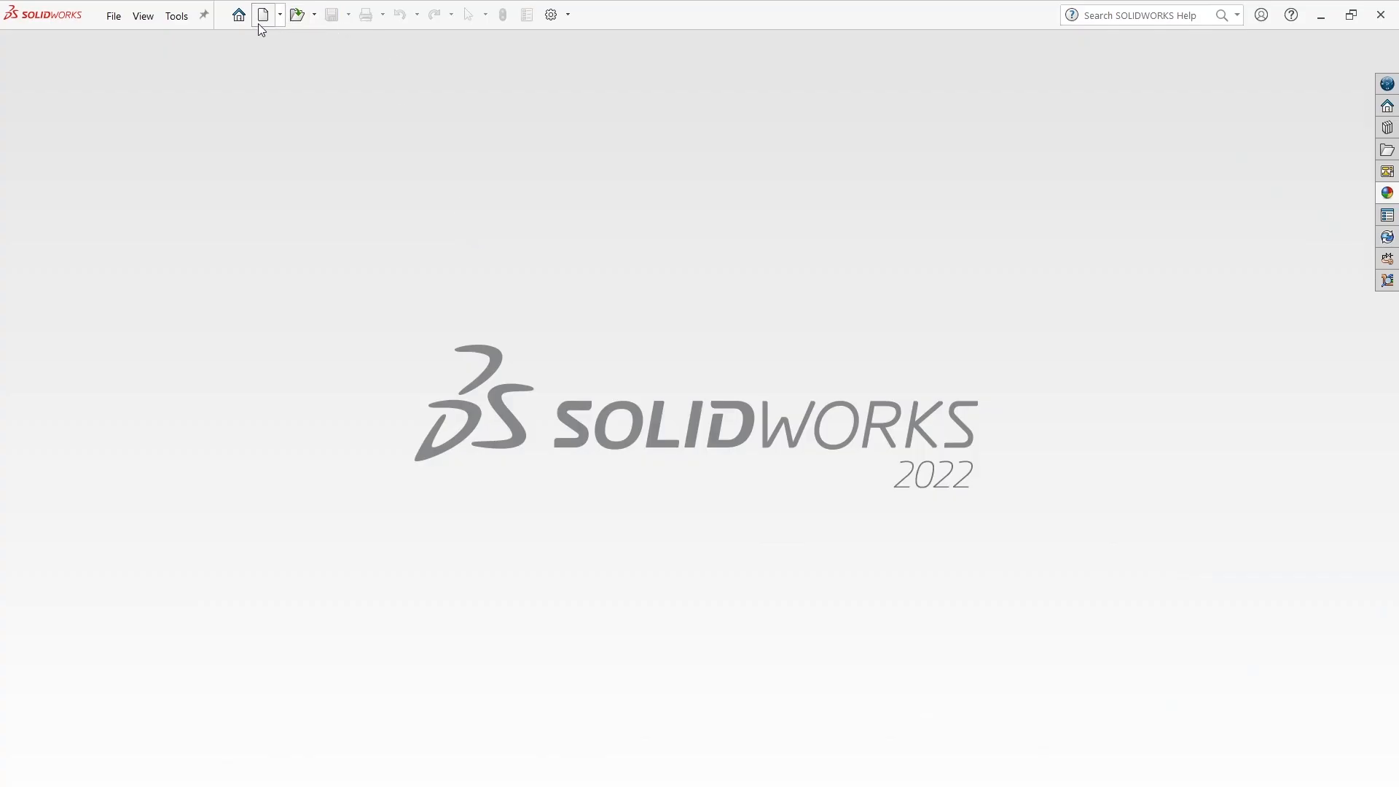
Step: Create a new assembly and place Parting Line2[1], Tooling Split2[1] and Tooling Split2[2] apart from each other
left_click(264, 15)
left_click(597, 401)
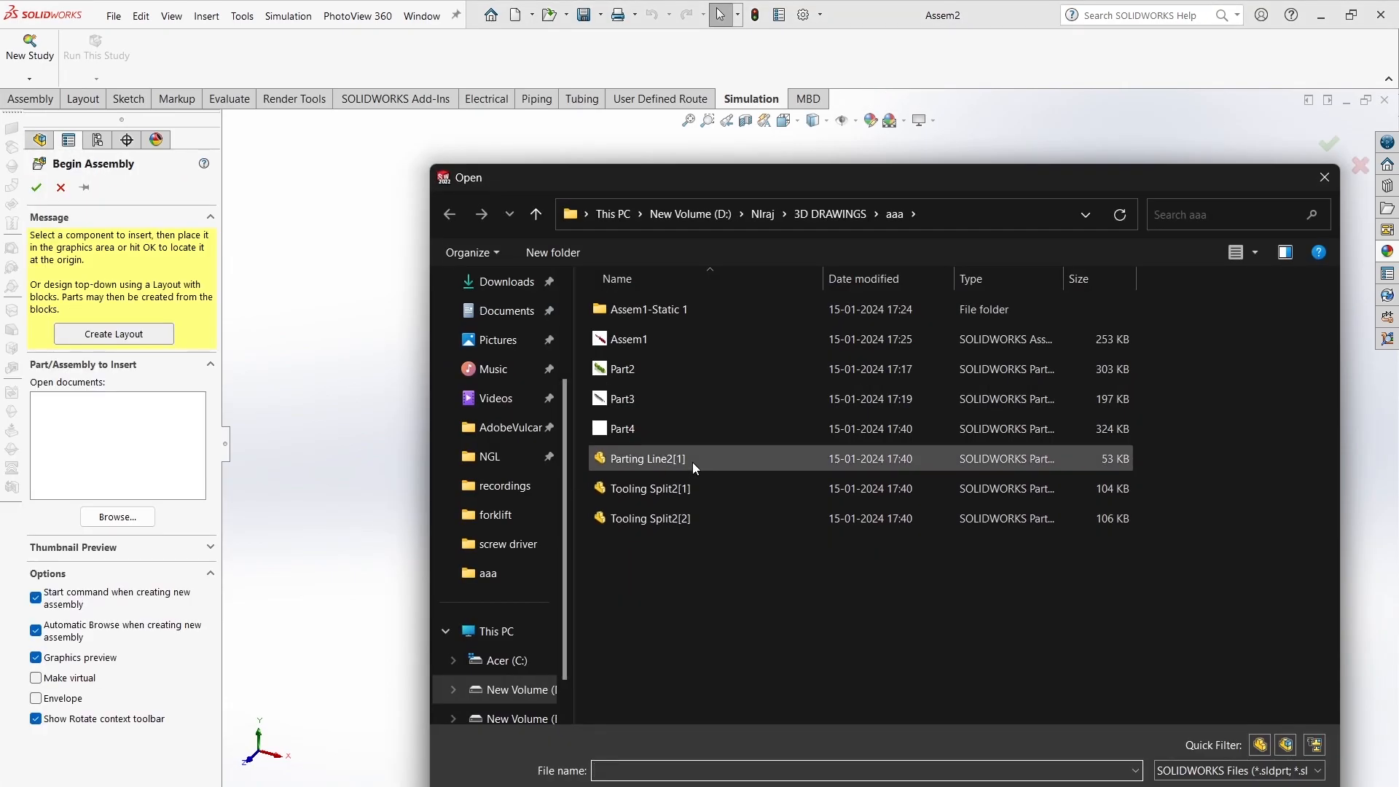
left_click(692, 460)
left_click(688, 491, "ctrl")
left_click(685, 518, "ctrl")
key("Return")
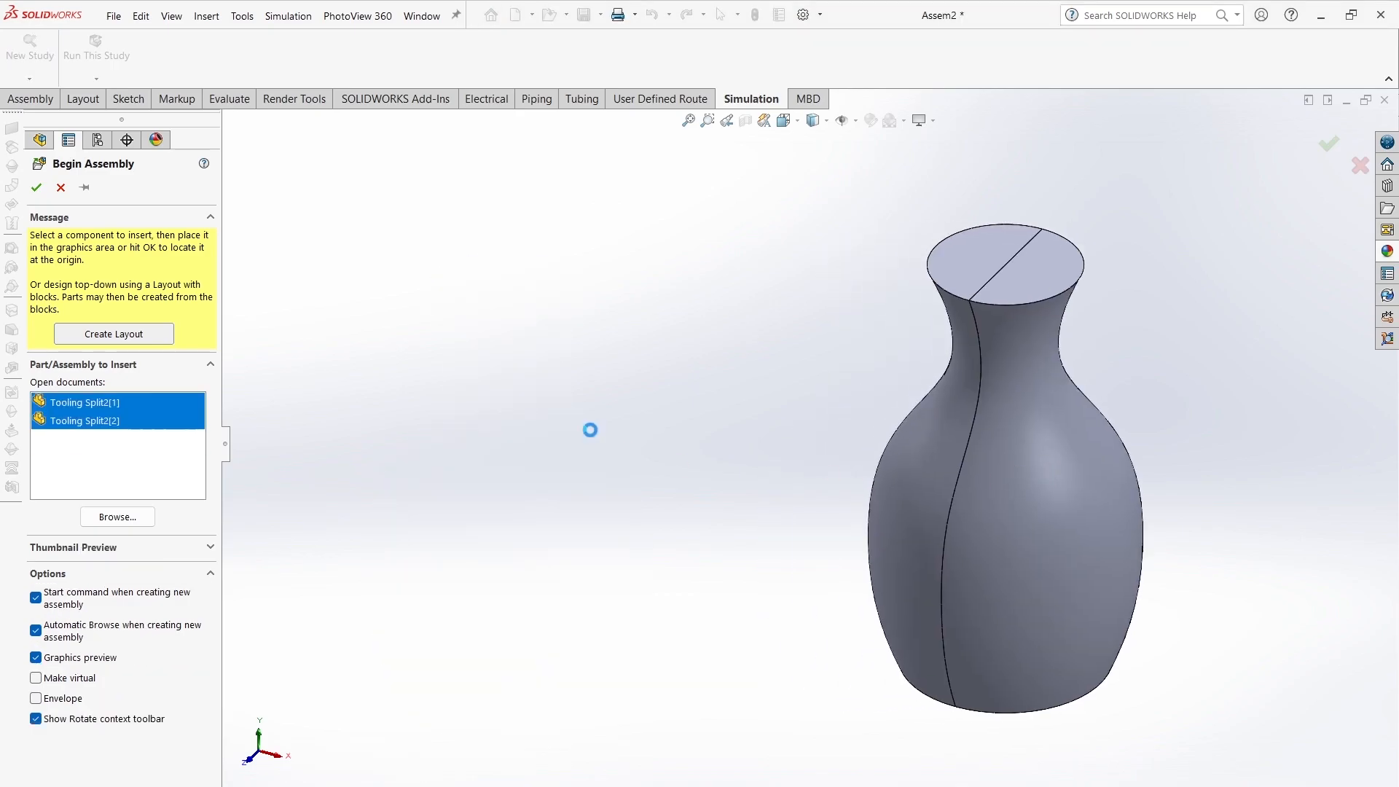
left_click(589, 430)
left_click(1093, 462)
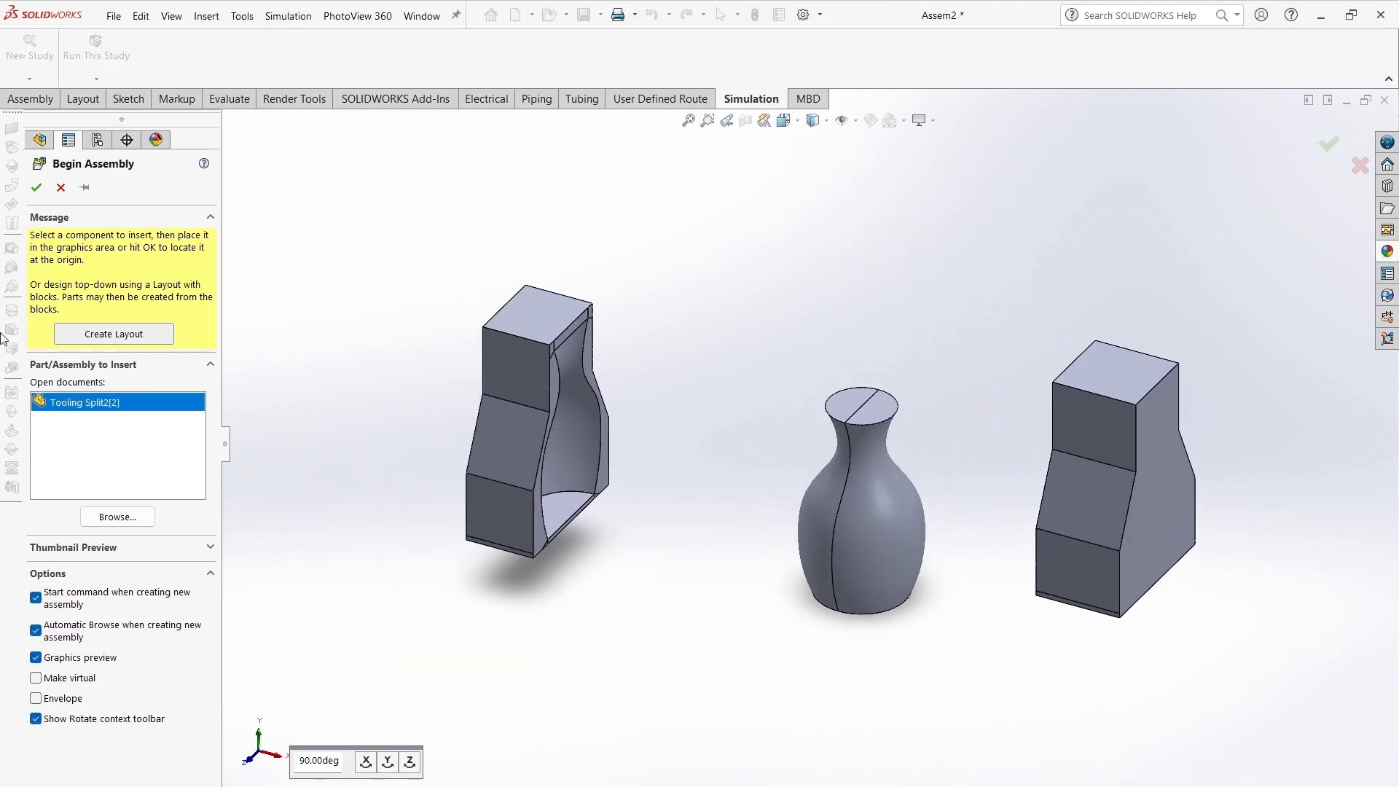
Step: Show the assembly commands and expand the Parting Line2[1] and Tooling Split2[1] components to list their planes
left_click(38, 100)
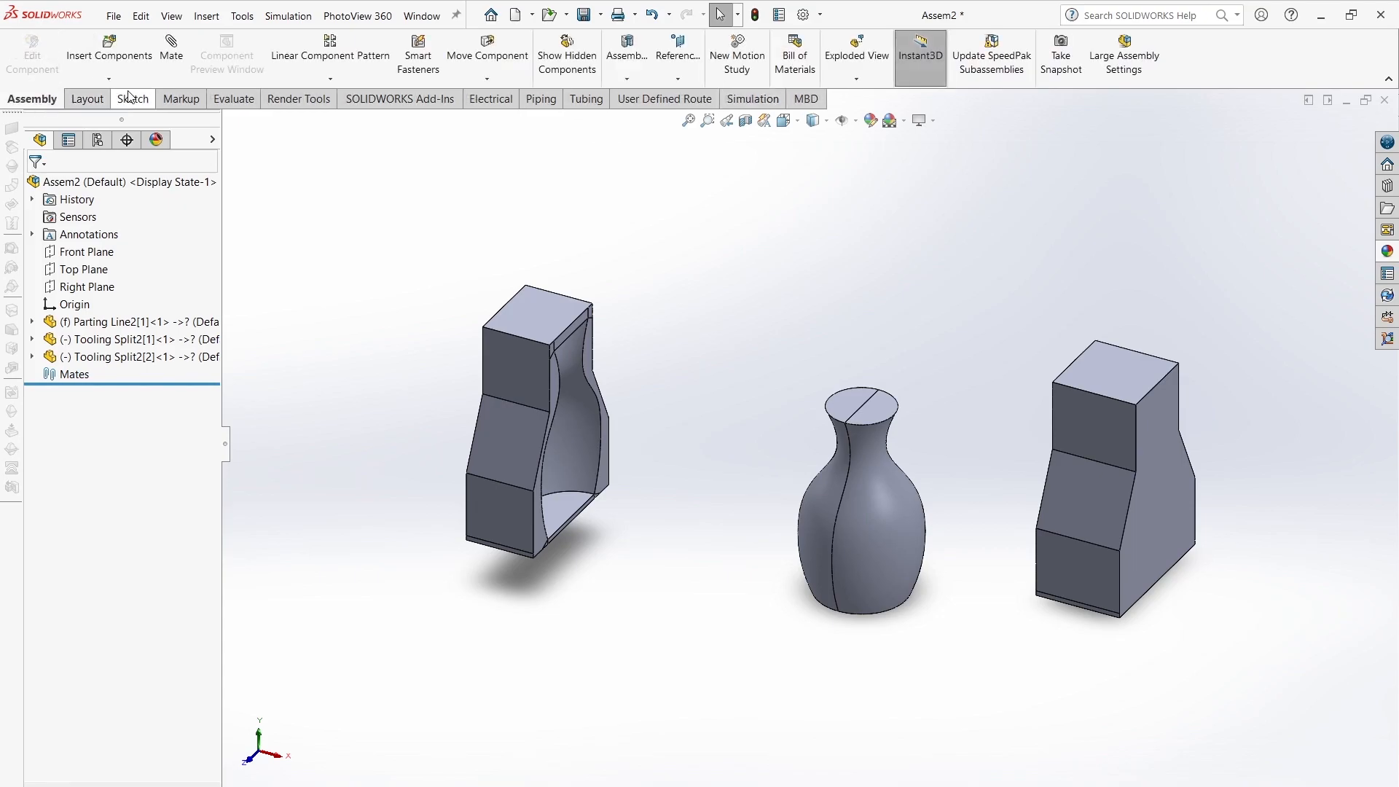
left_click(32, 321)
left_click(32, 514)
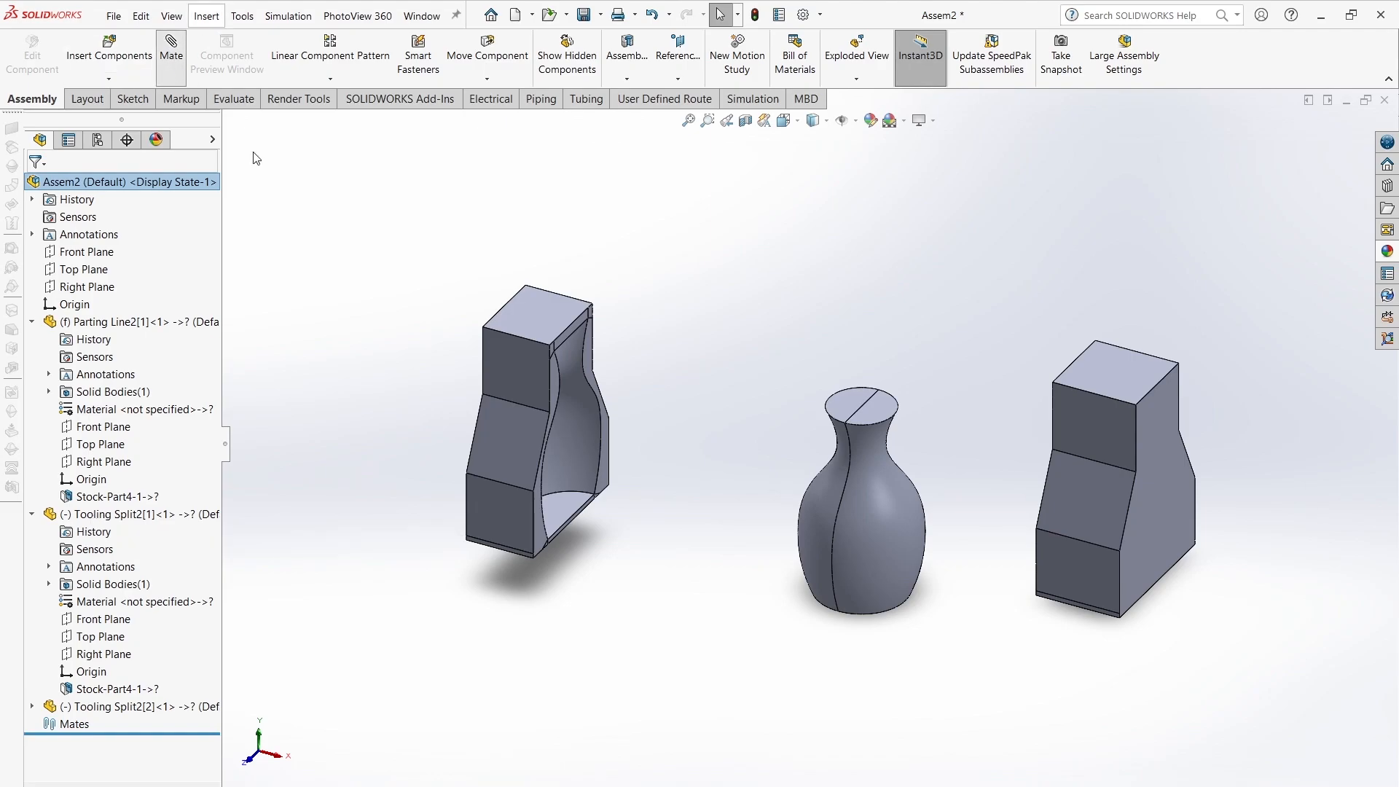
left_click(66, 189)
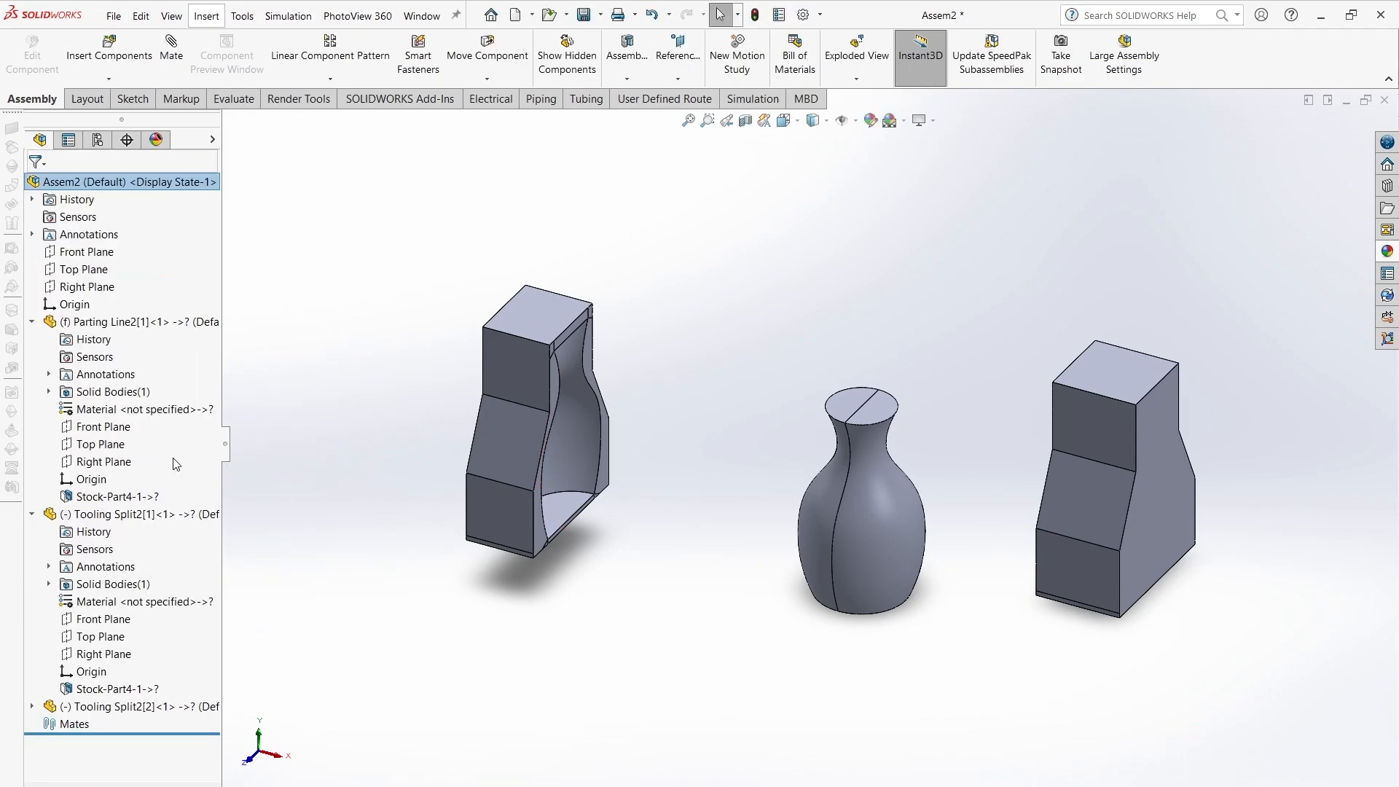
left_click(105, 463, "shift")
left_click(269, 522)
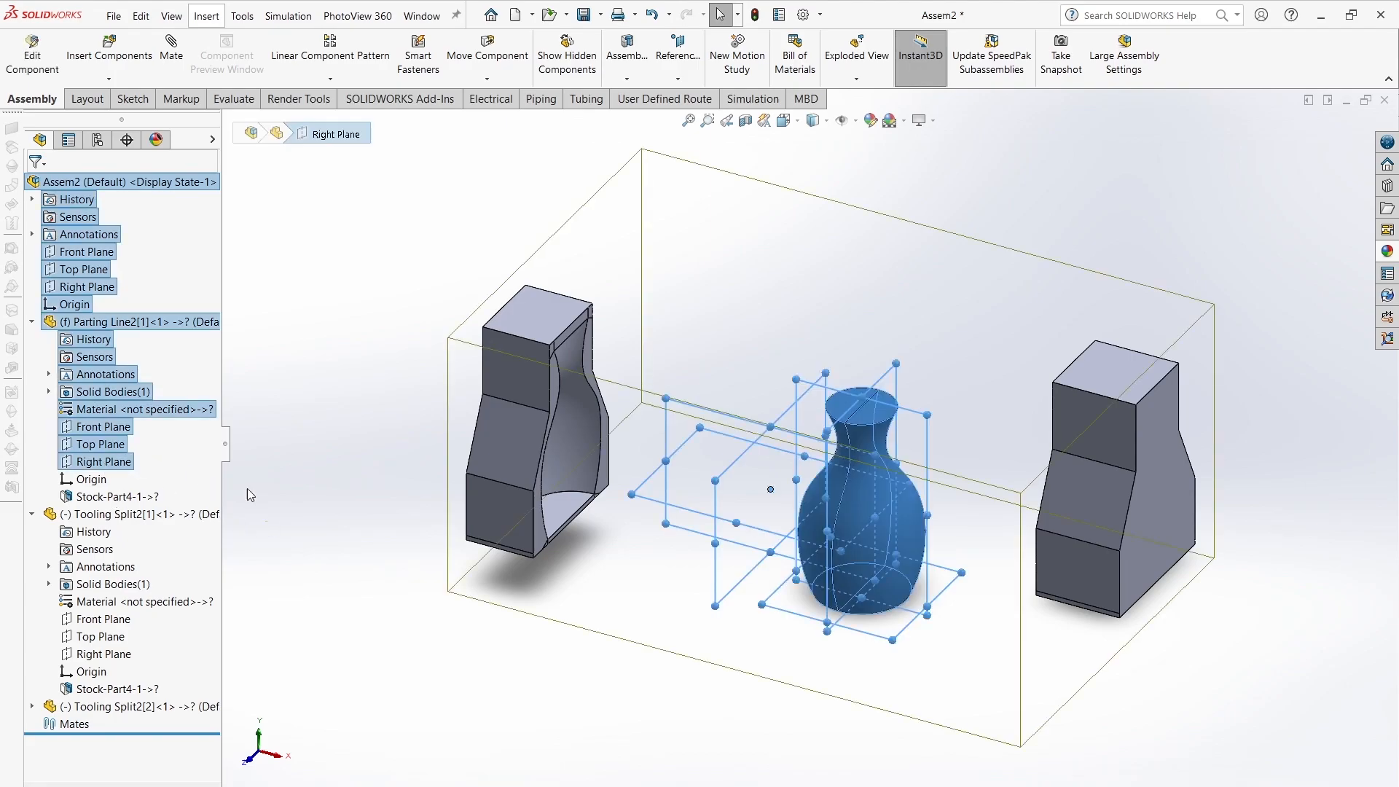
Step: Add a coincident mate between the Front Planes of Parting Line2[1] and Tooling Split2[1]
left_click(115, 428)
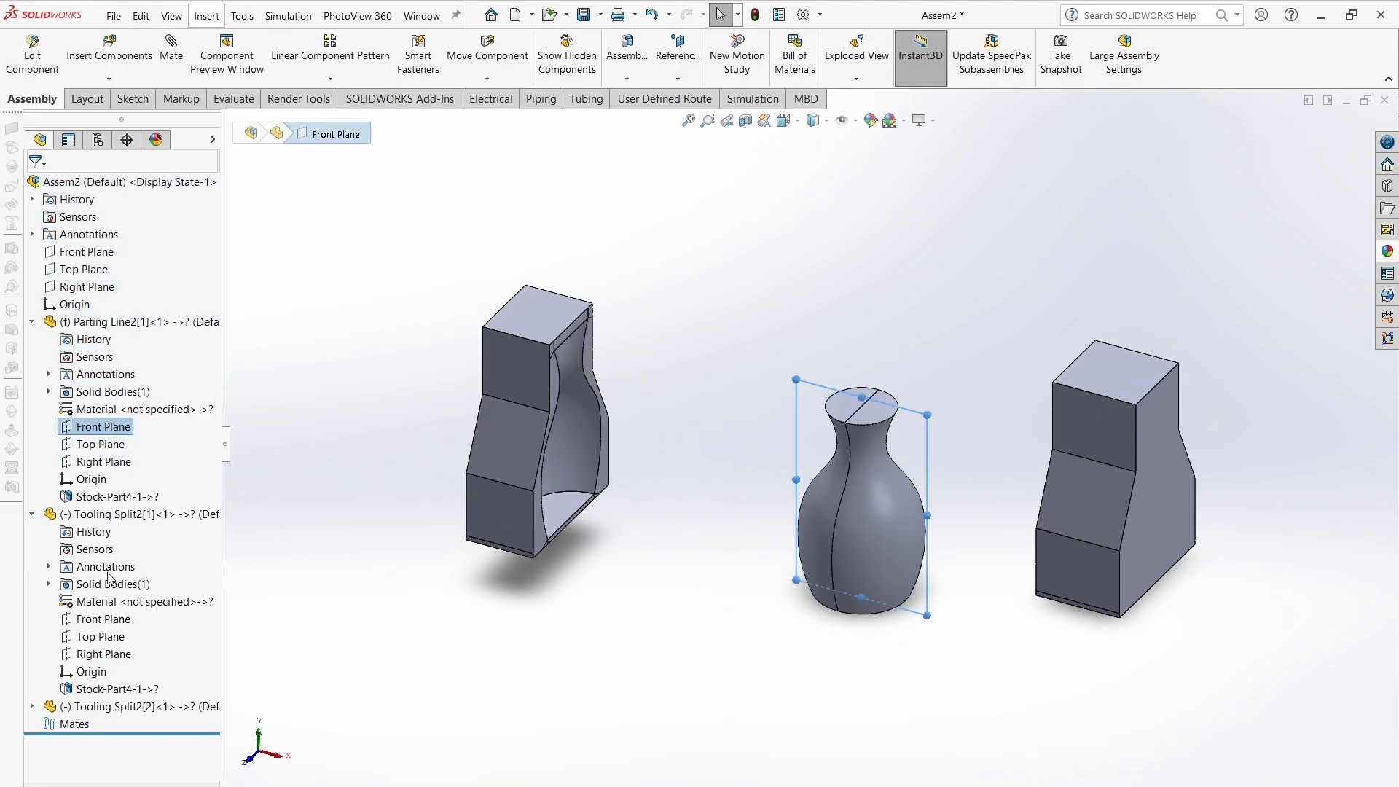
left_click(172, 51)
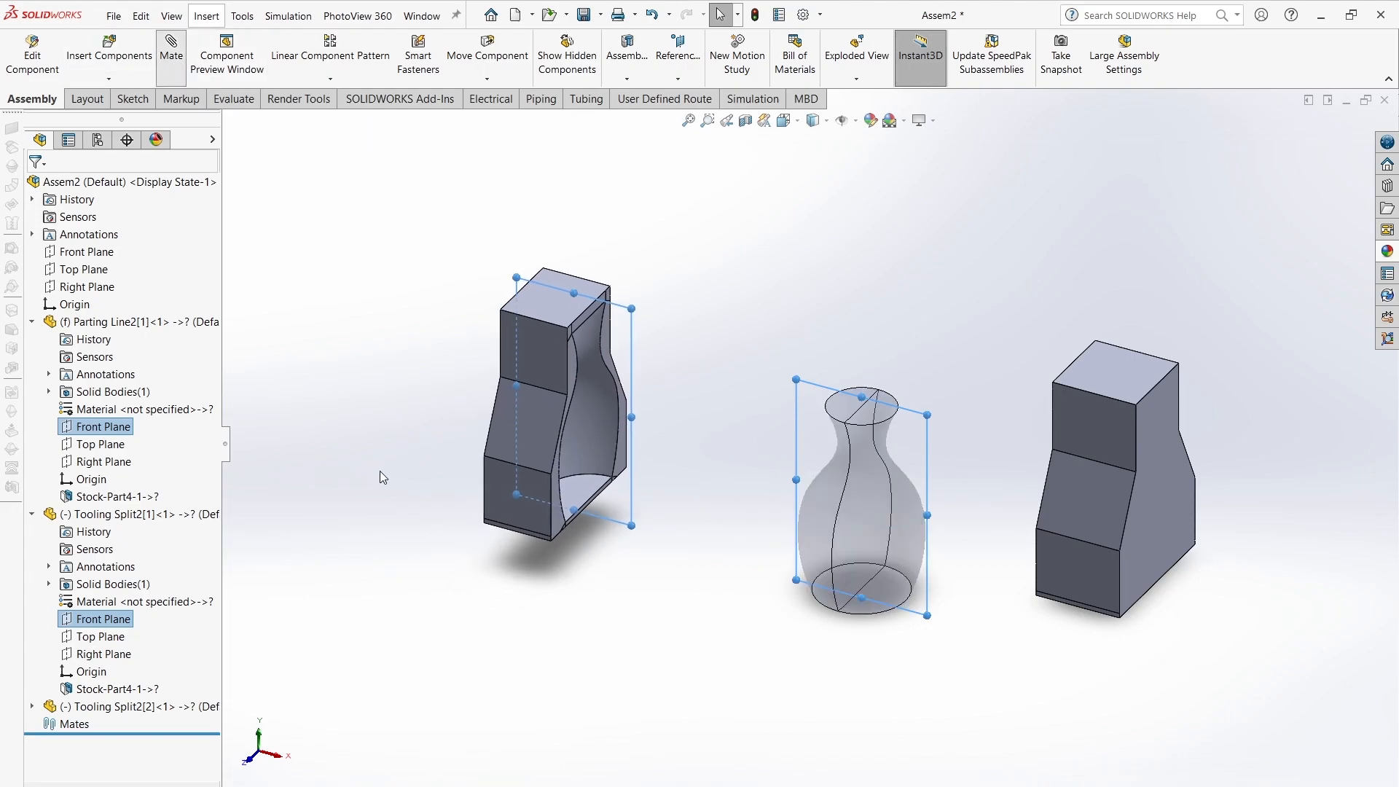
left_click(360, 497)
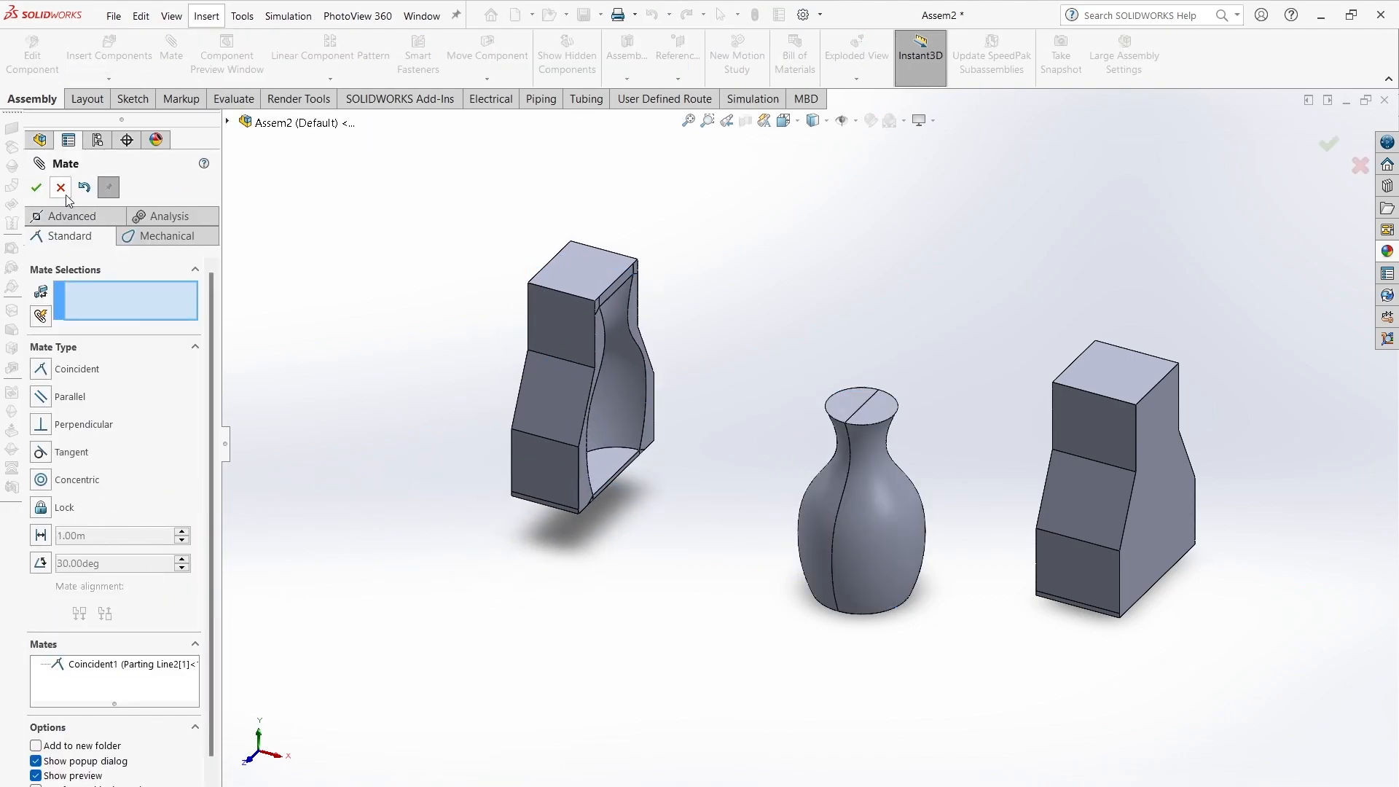
left_click(52, 191)
Step: Add a coincident mate between the Top Planes of Parting Line2[1] and Tooling Split2[1]
left_click(110, 470)
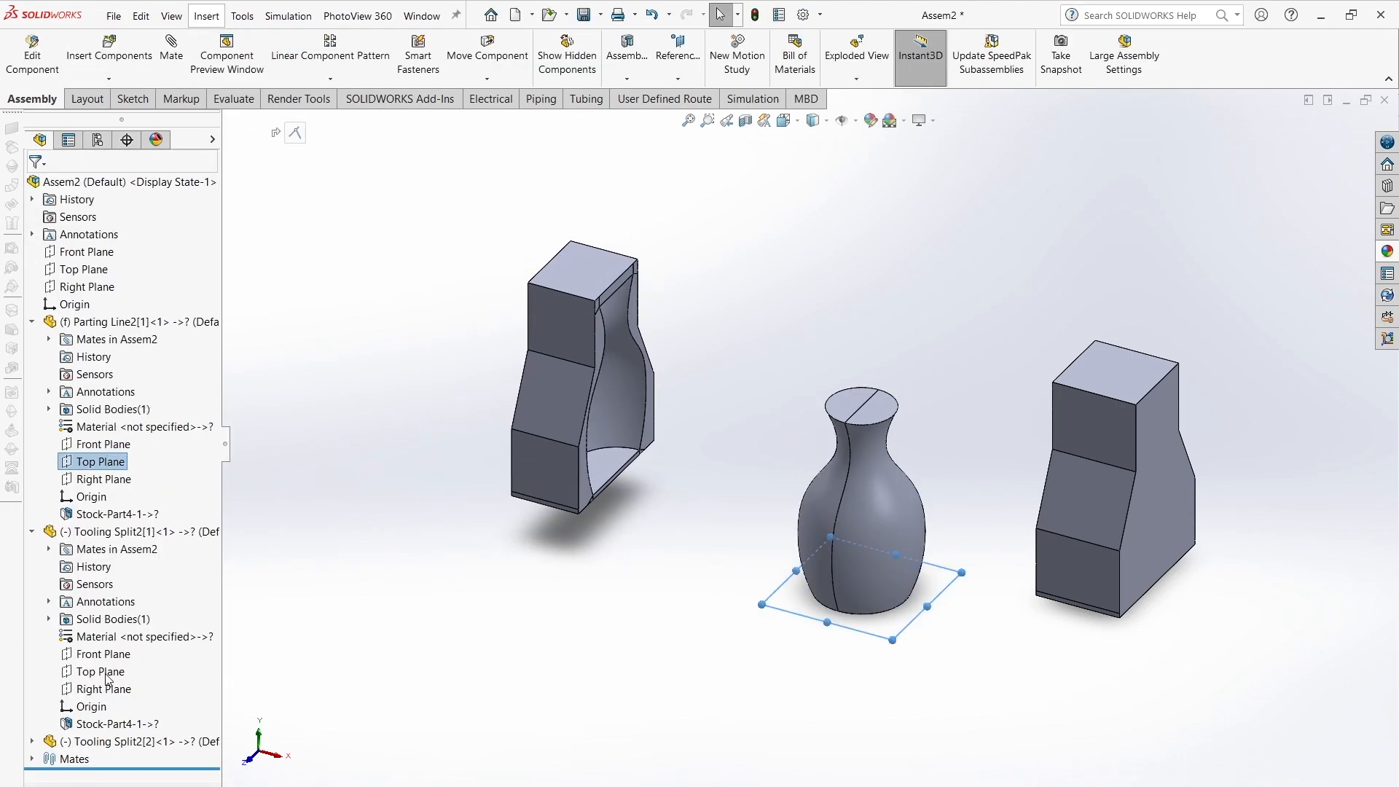
left_click(106, 674, "ctrl")
left_click(171, 51)
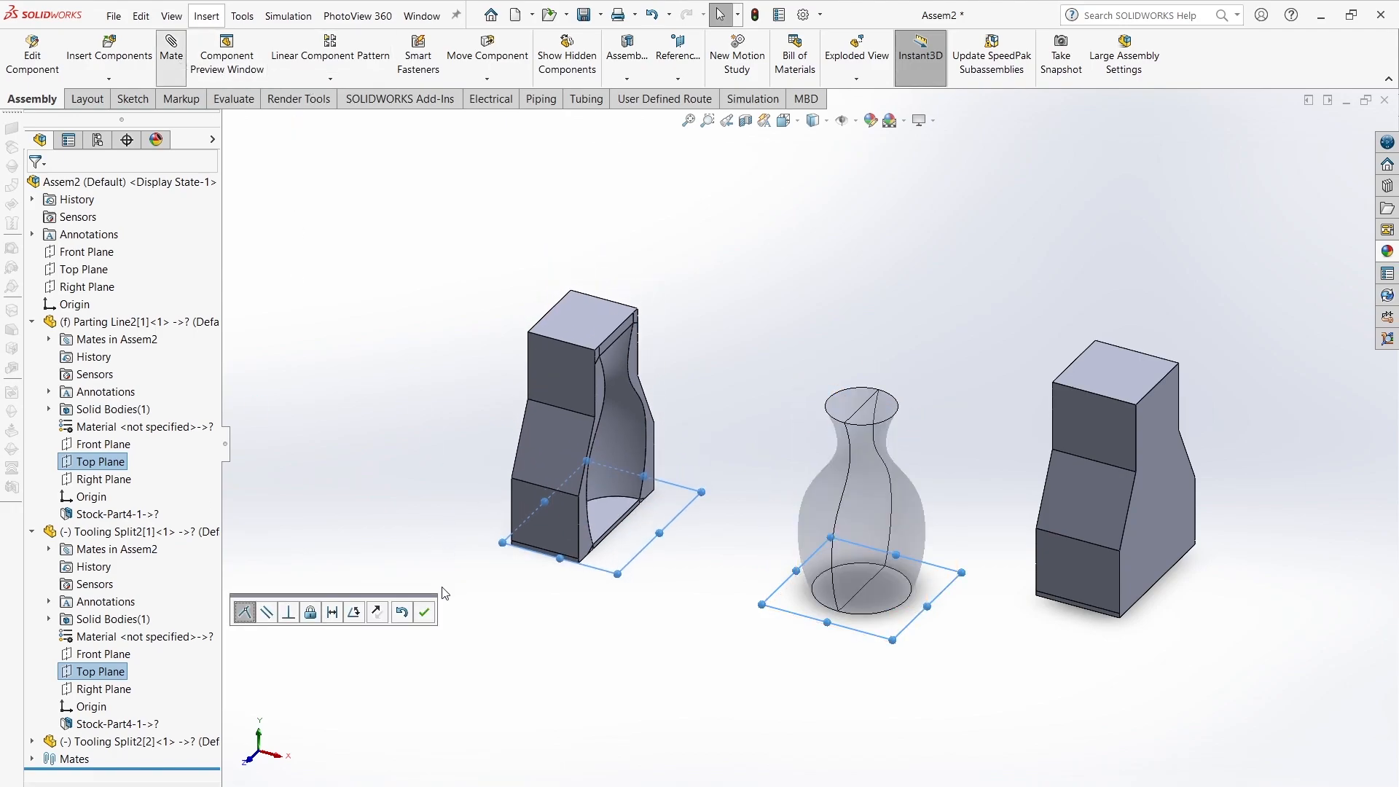
left_click(423, 617)
key("Escape")
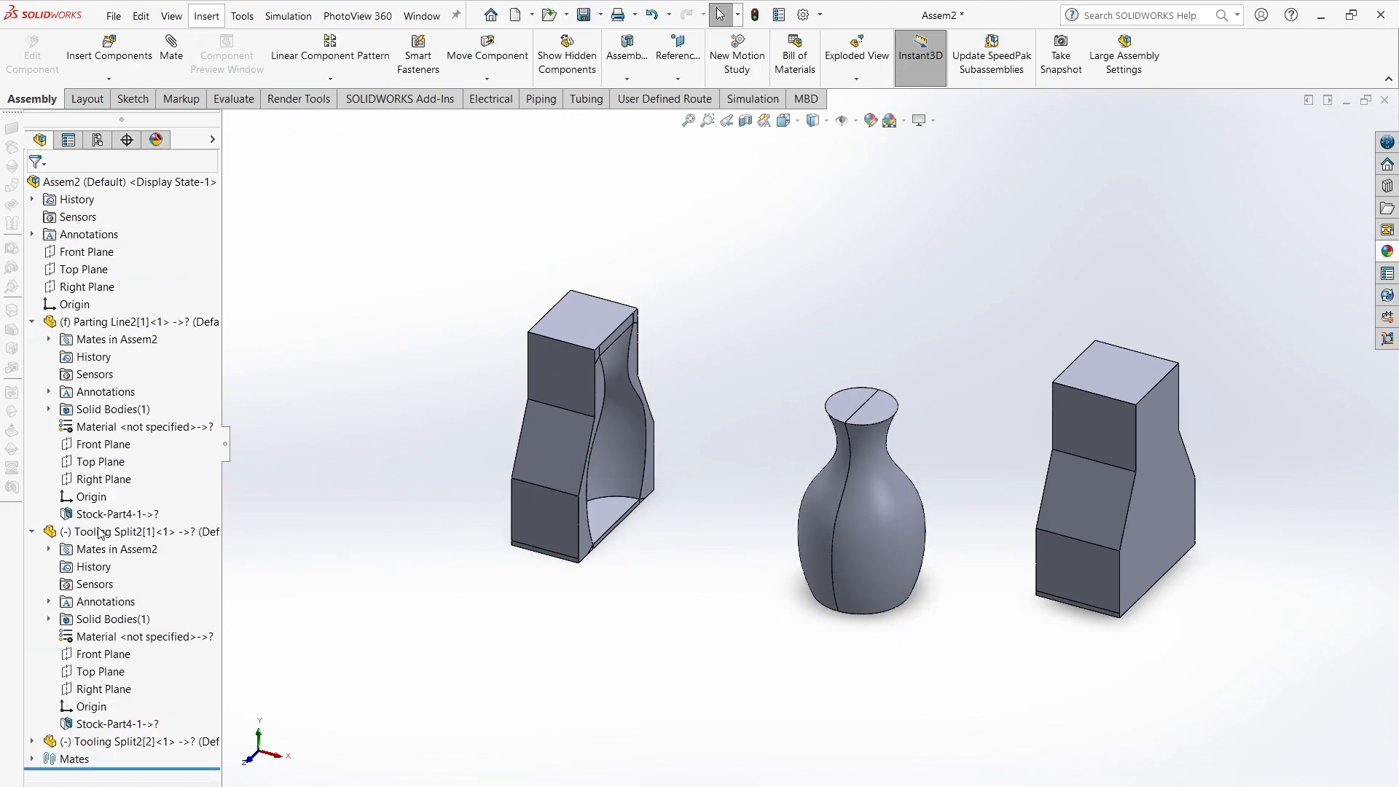
Step: Add a coincident mate between the Right Planes of Parting Line2[1] and Tooling Split2[1]
left_click(103, 479)
left_click(104, 688, "ctrl")
left_click(171, 51)
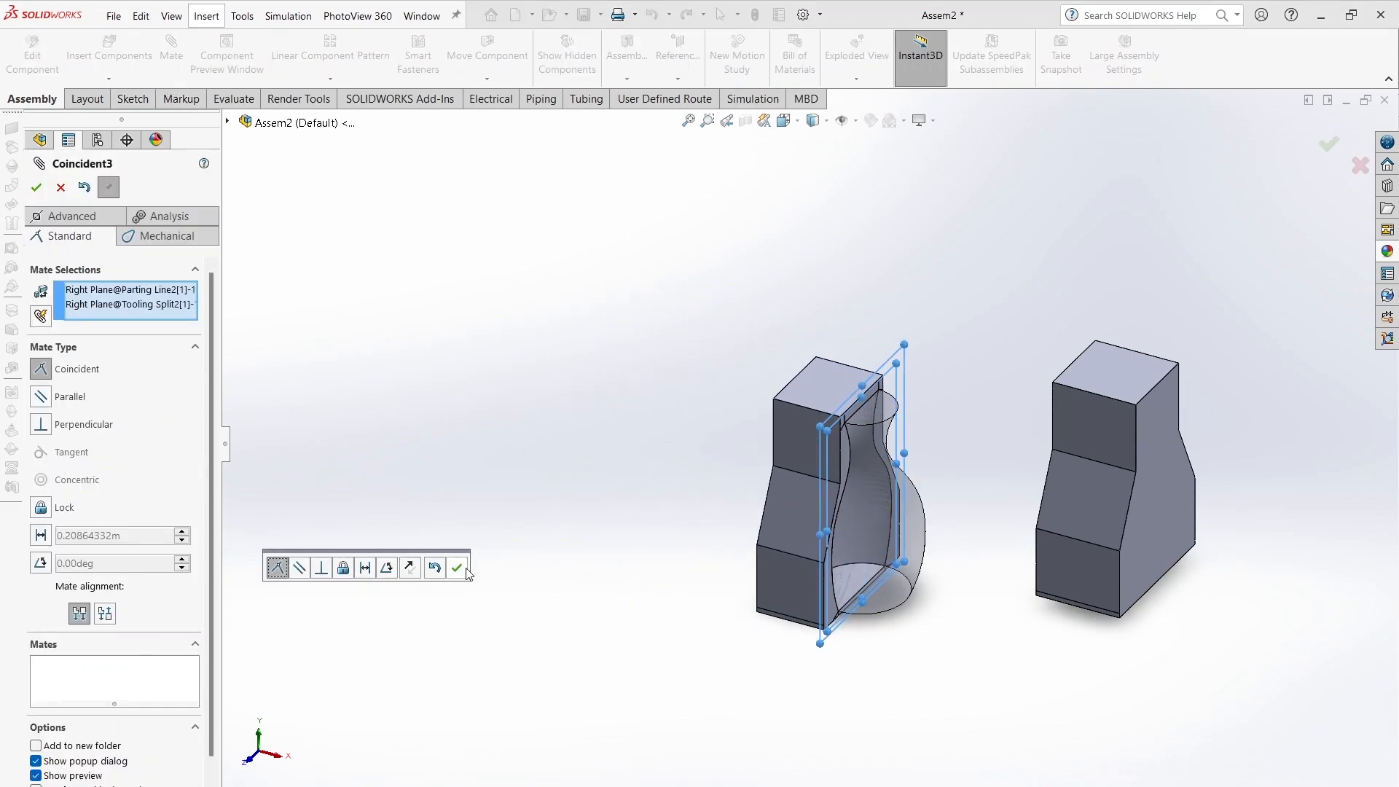
left_click(458, 568)
left_click(61, 187)
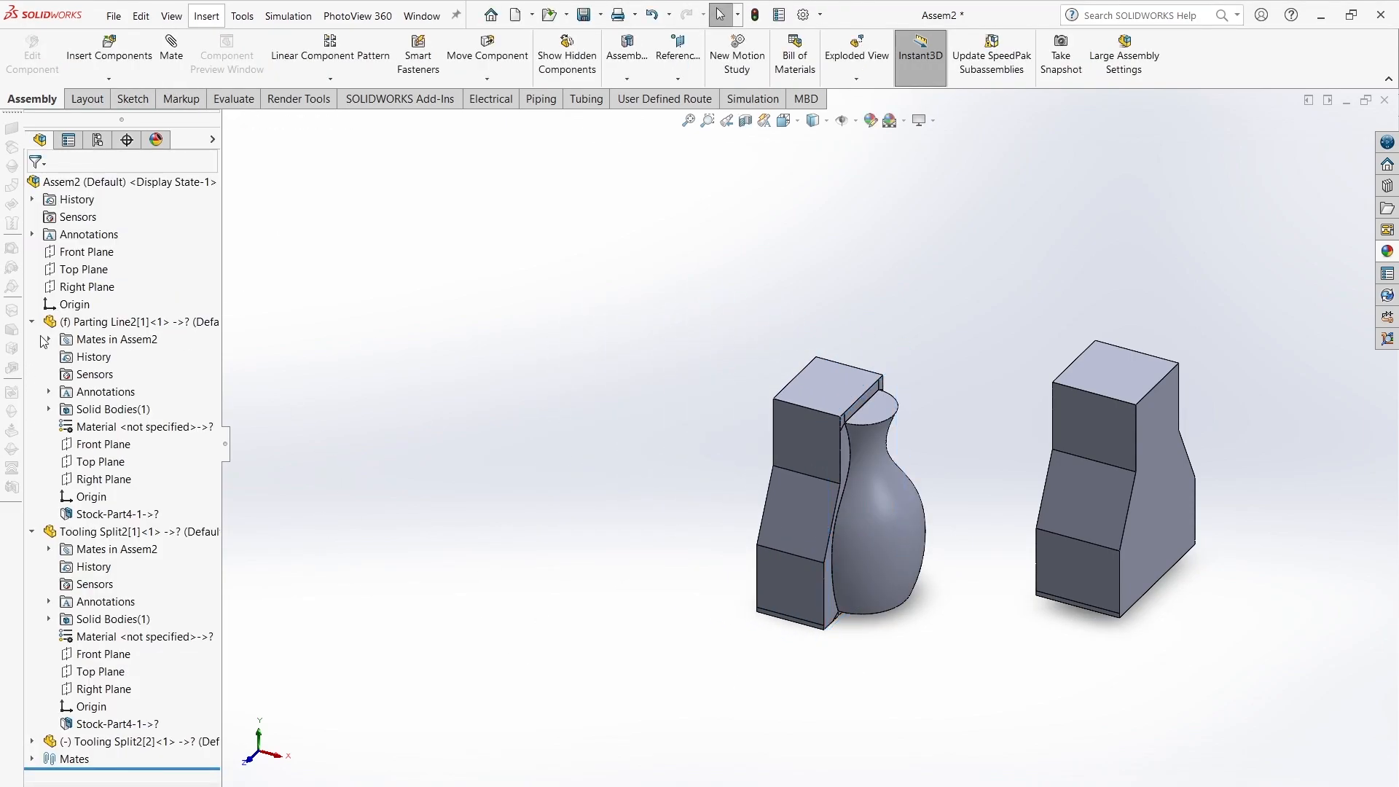
Step: List the planes of Tooling Split2[2] and mate its Front Plane coincident with the Front Plane of Parting Line2[1]
left_click(29, 534)
left_click(83, 535)
left_click(97, 496)
left_click(32, 549)
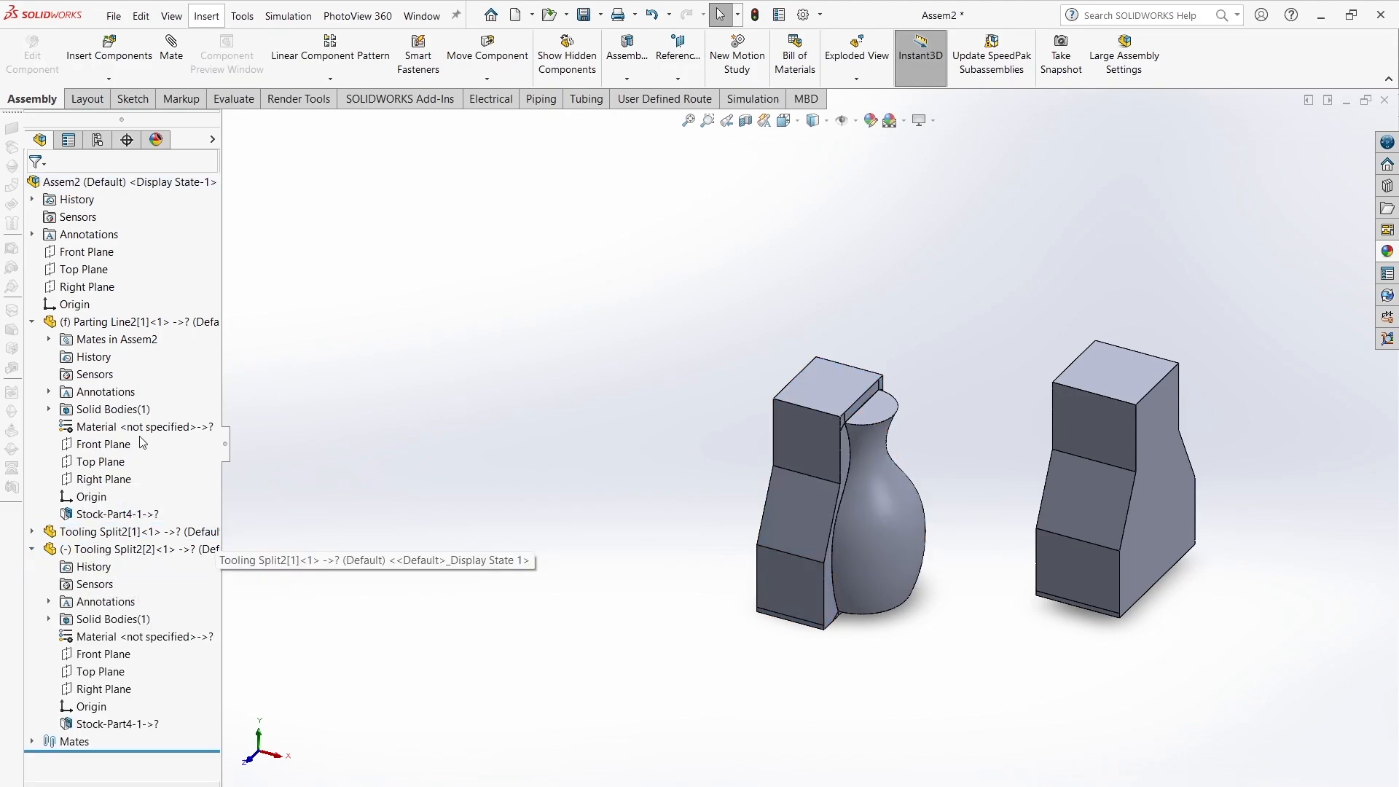
left_click(102, 444)
left_click(117, 656, "ctrl")
left_click(171, 51)
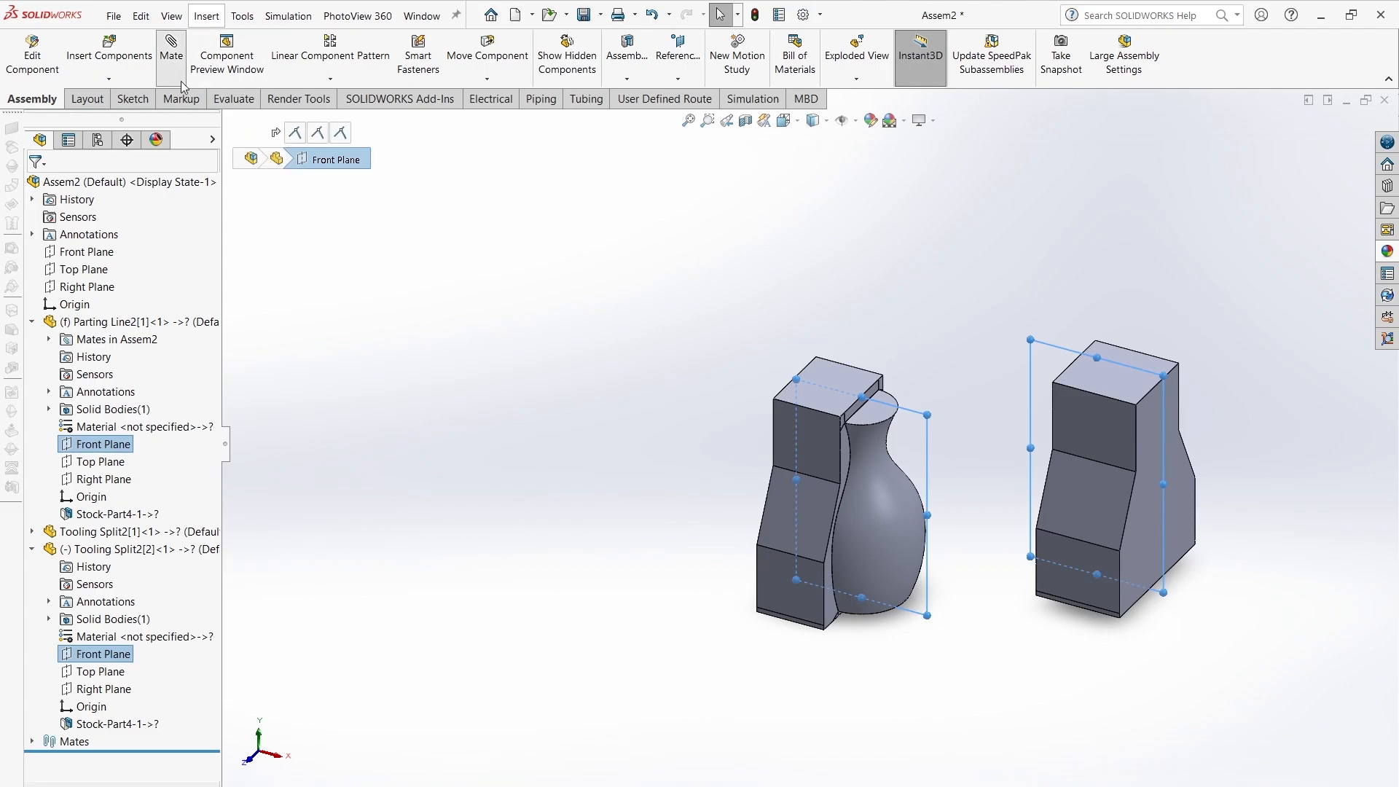
left_click(497, 553)
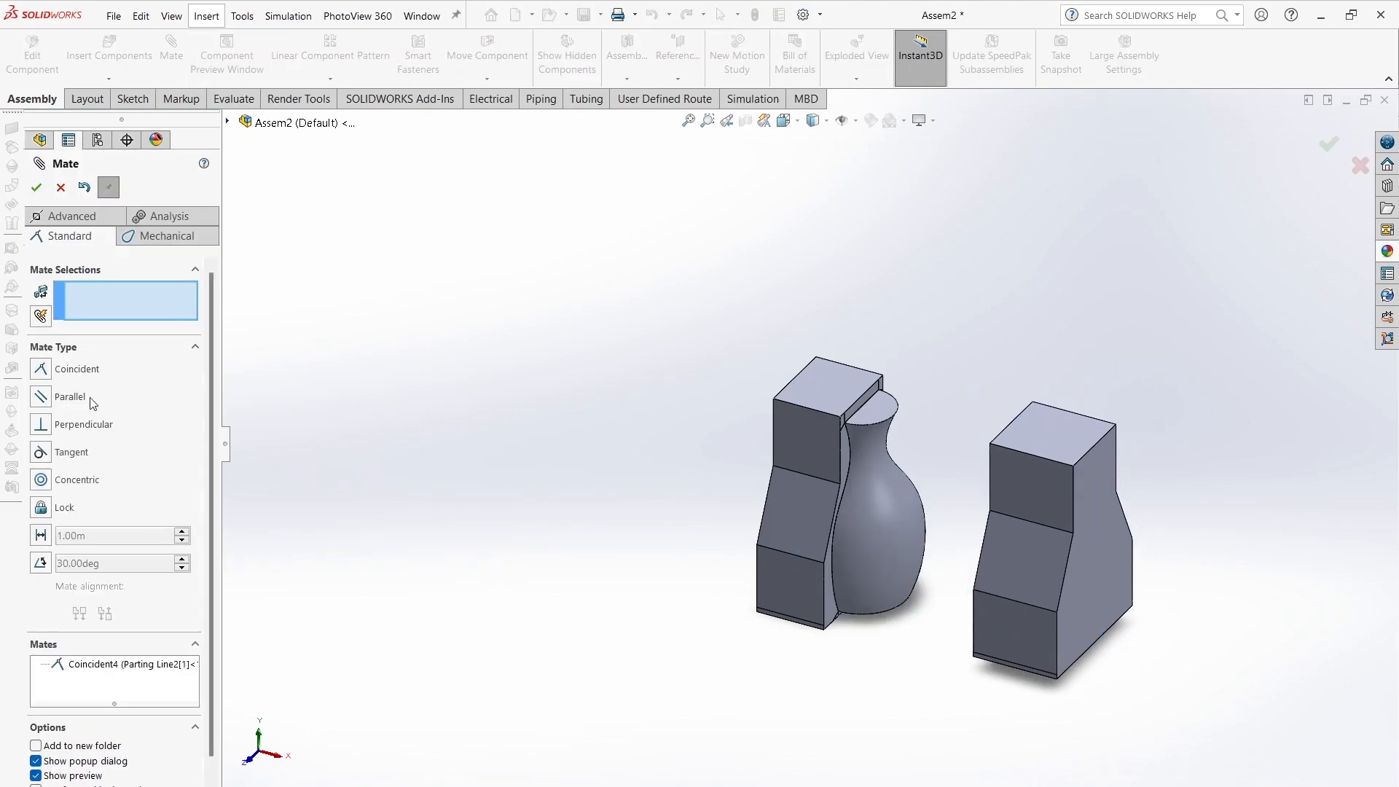
left_click(60, 189)
Step: Try to mate the Top Plane of Tooling Split2[2] coincident with the Top Plane of Parting Line2[1]
left_click(93, 688)
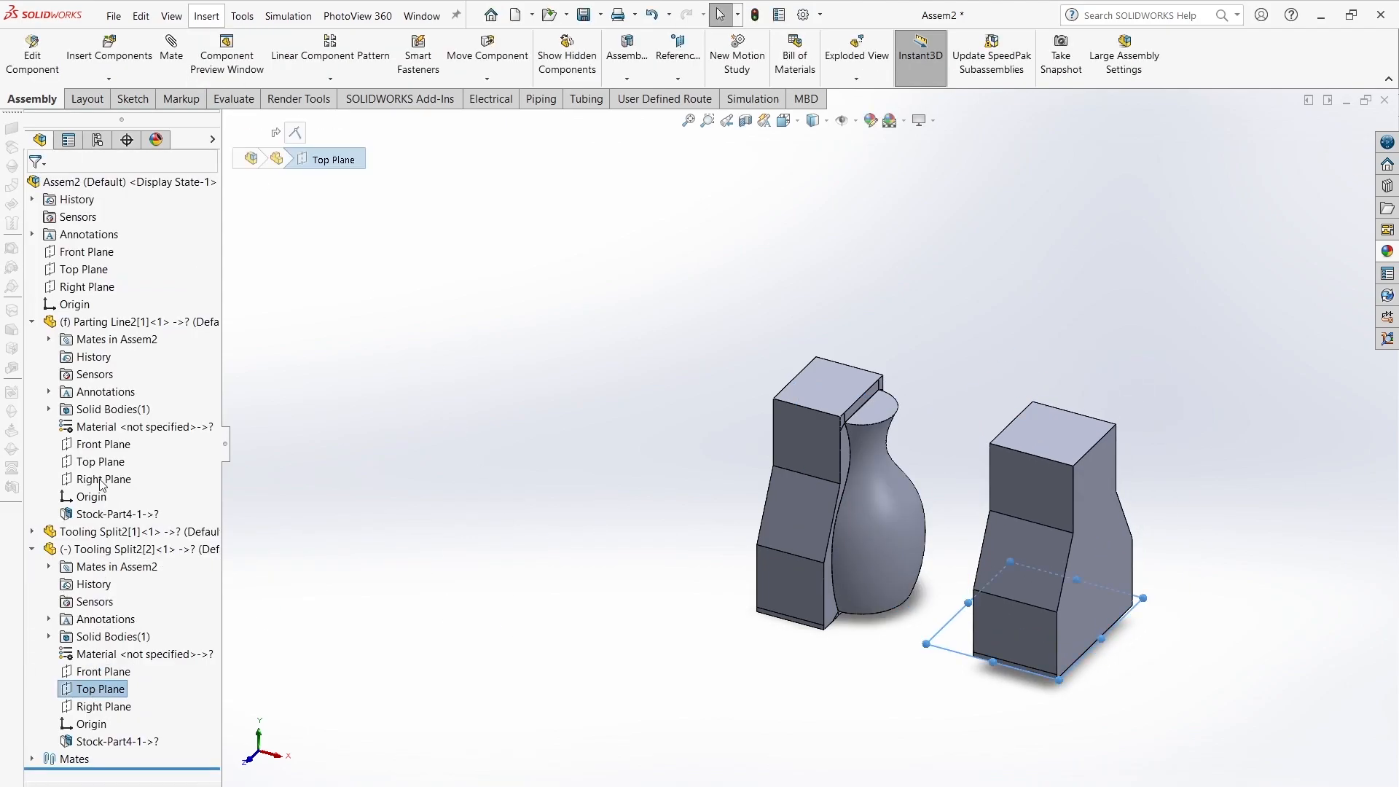
left_click(104, 461, "ctrl")
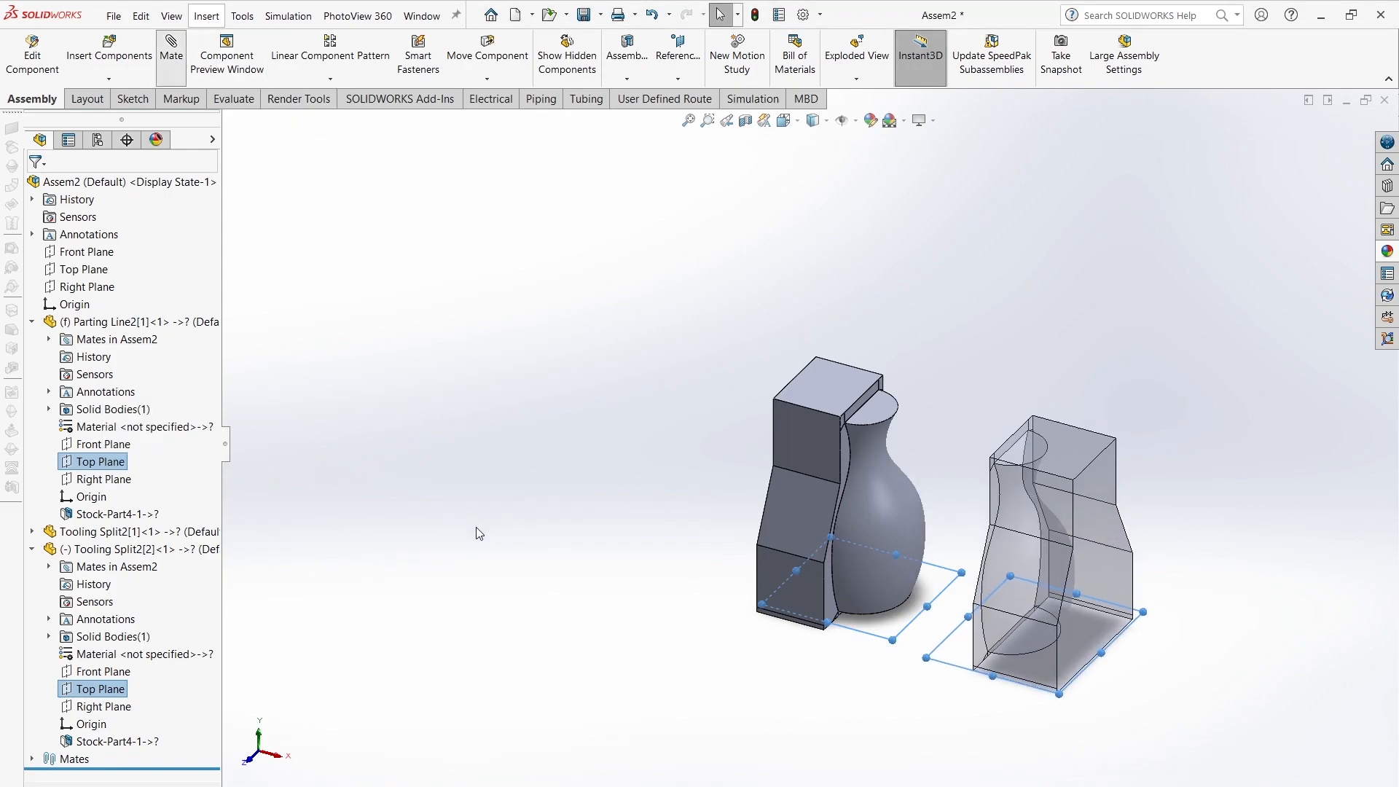
left_click(616, 702)
left_click(60, 187)
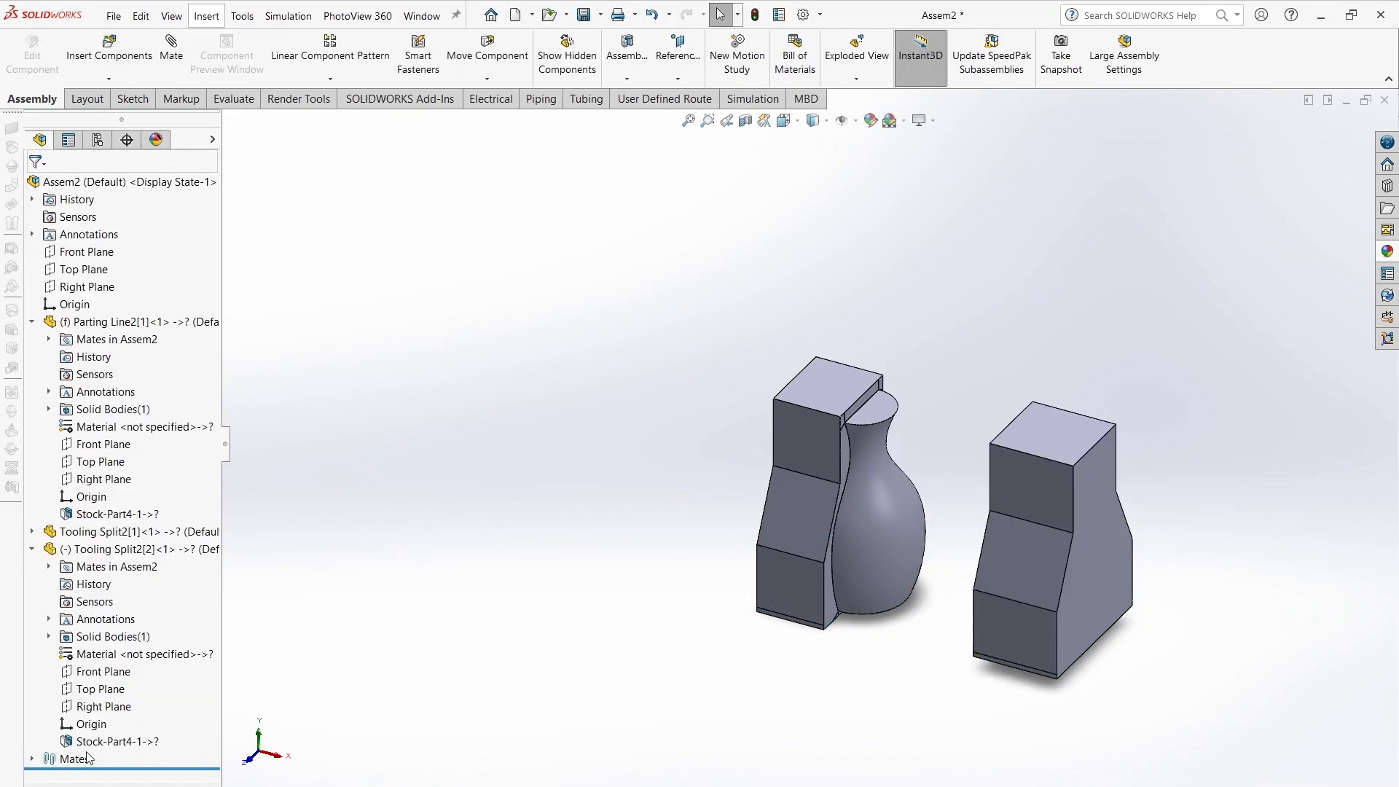
Step: Add a coincident mate between the Right Planes of Tooling Split2[2] and Parting Line2[1]
left_click(117, 710)
left_click(110, 478, "ctrl")
left_click(182, 51)
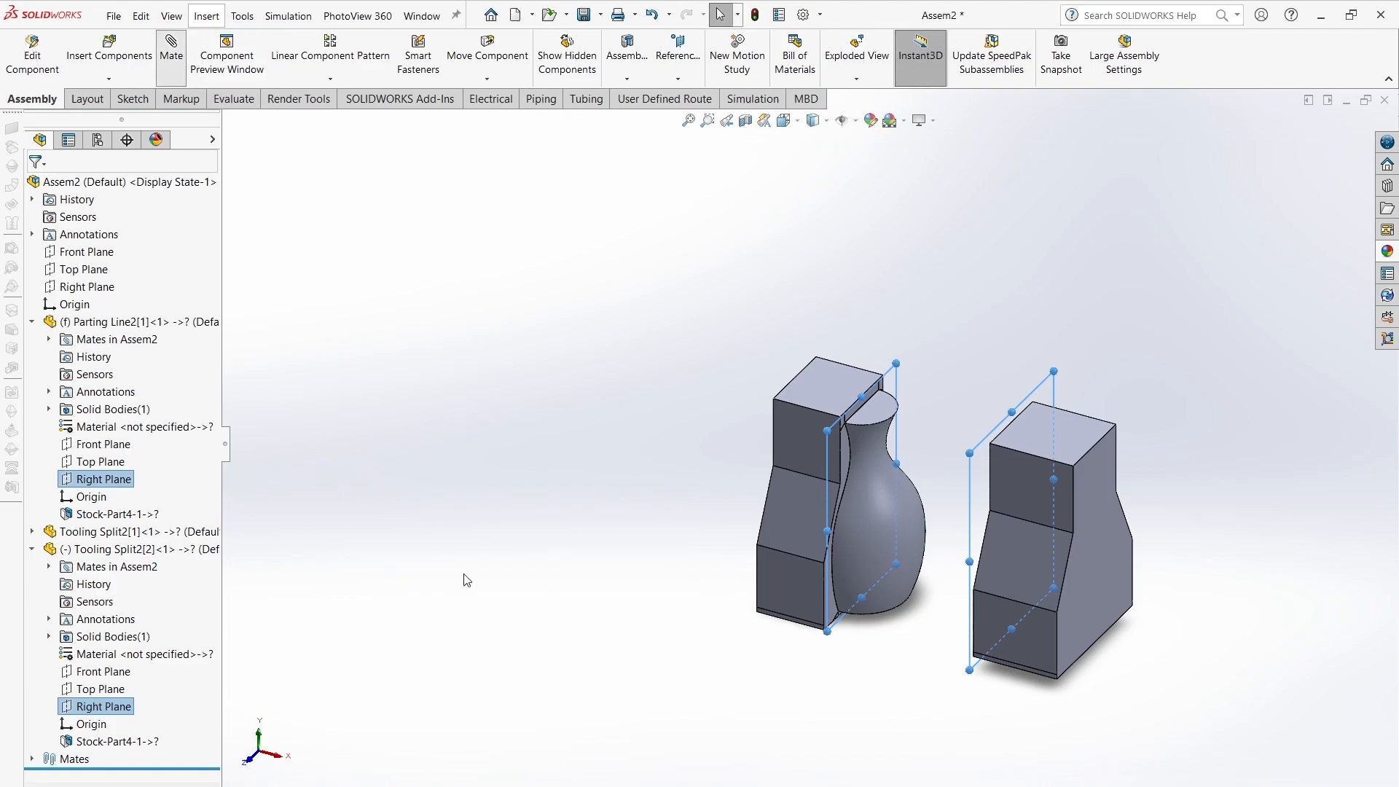
left_click(440, 601)
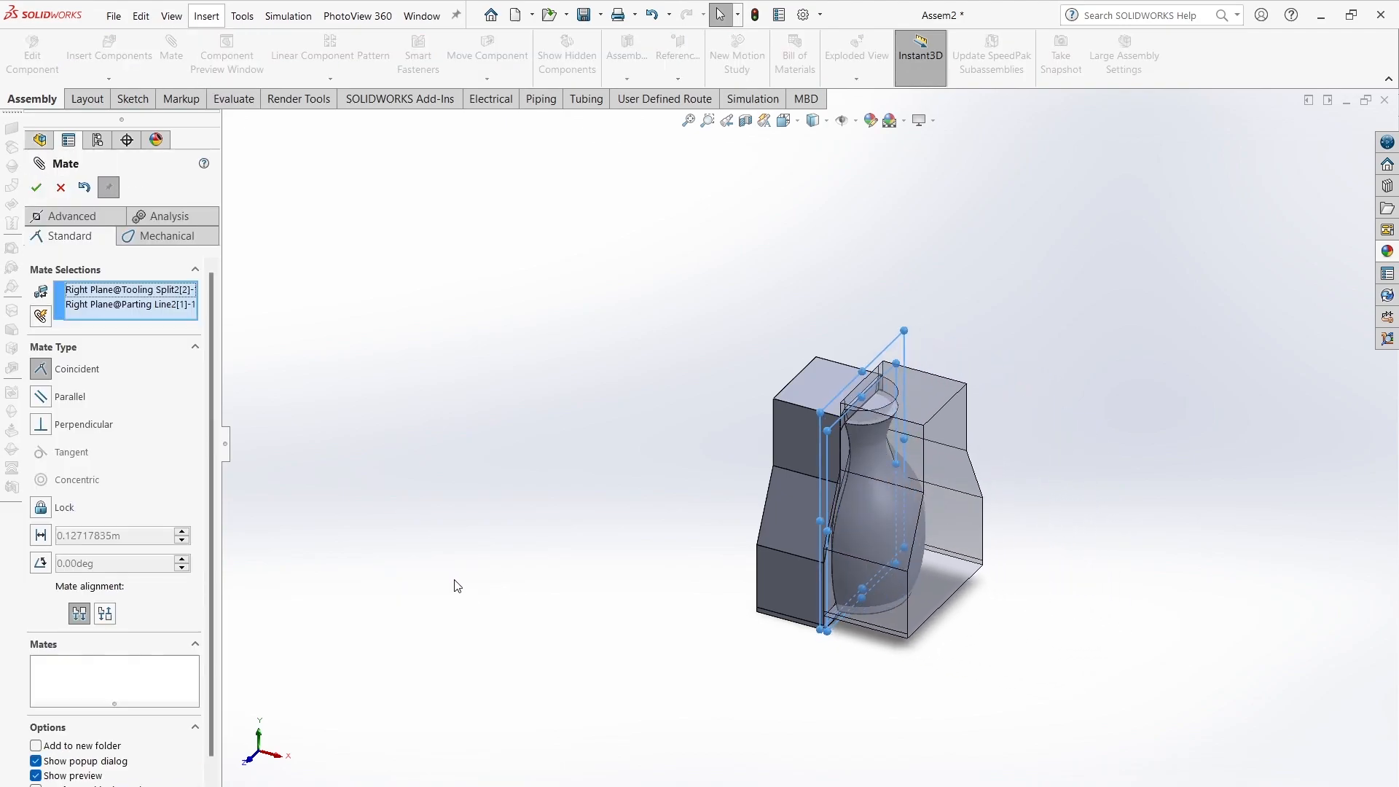
left_click(62, 188)
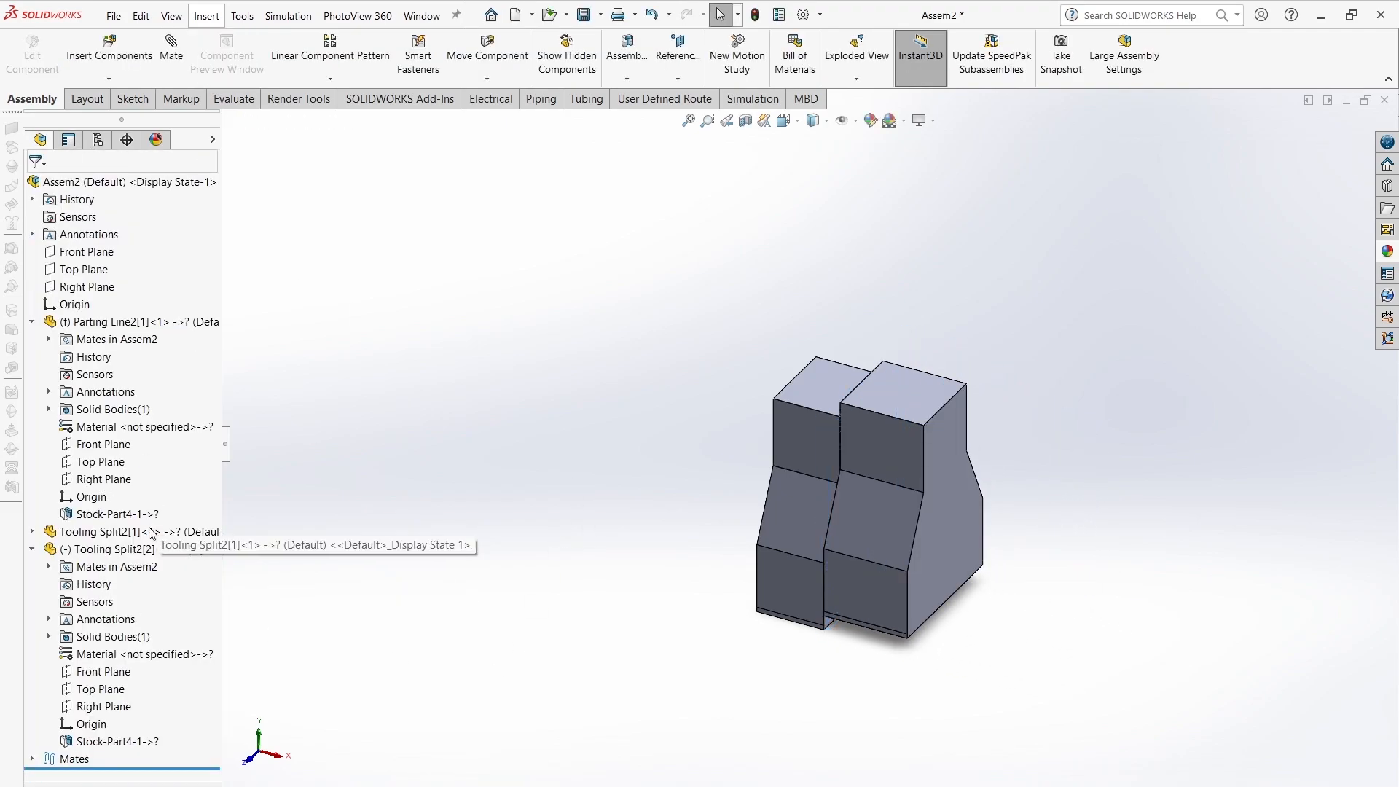
Step: Add a coincident mate between the Top Planes of Tooling Split2[2] and Parting Line2[1], and fold up the component tree
left_click(113, 464)
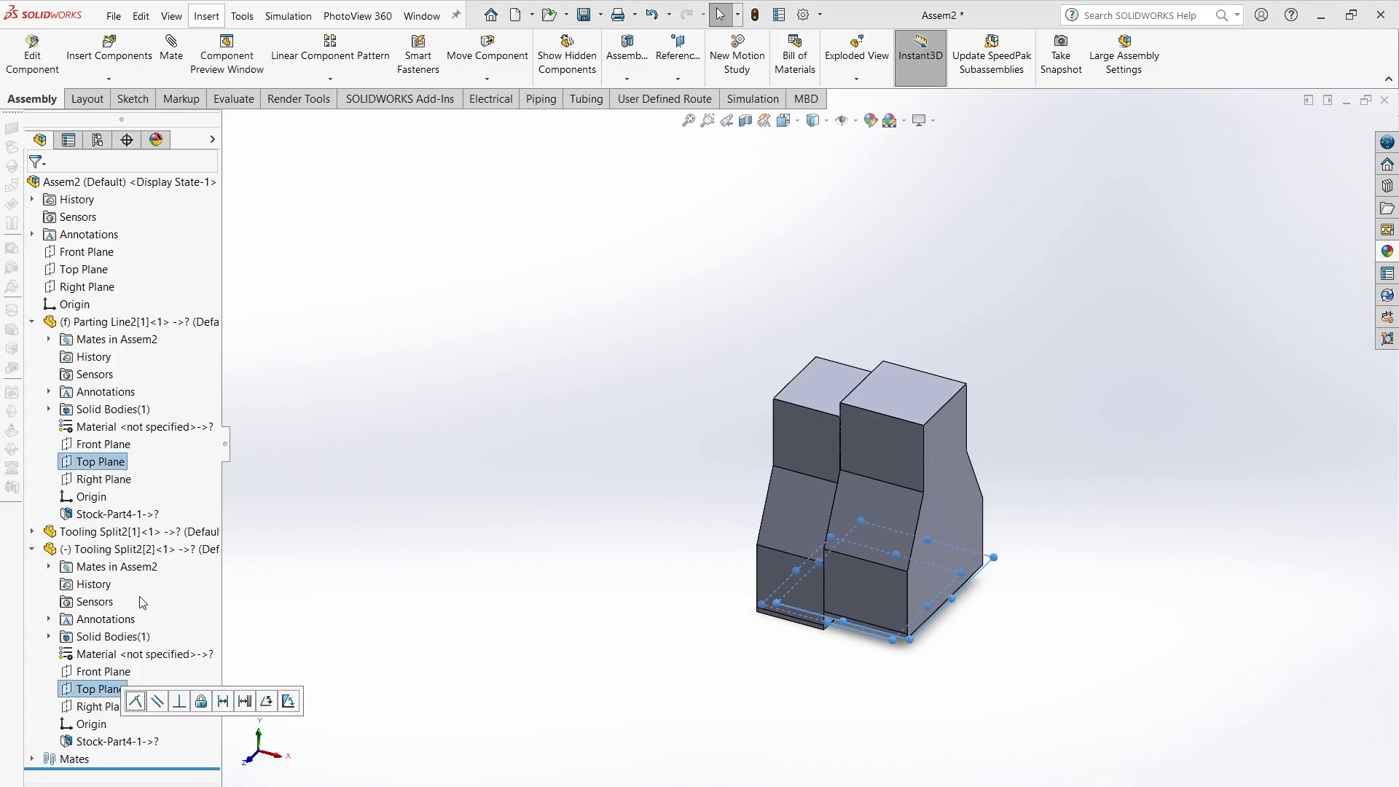
left_click(173, 45)
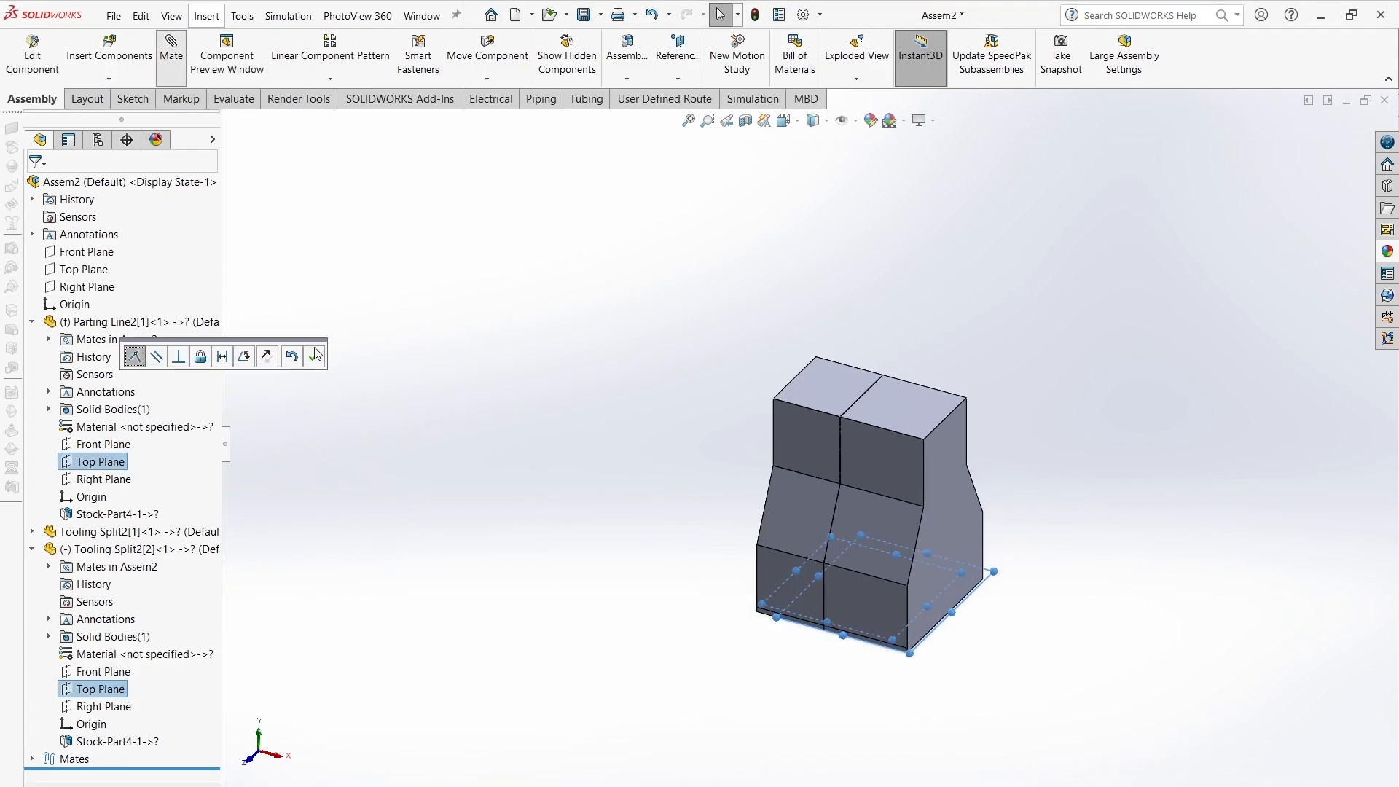
left_click(315, 355)
left_click(62, 188)
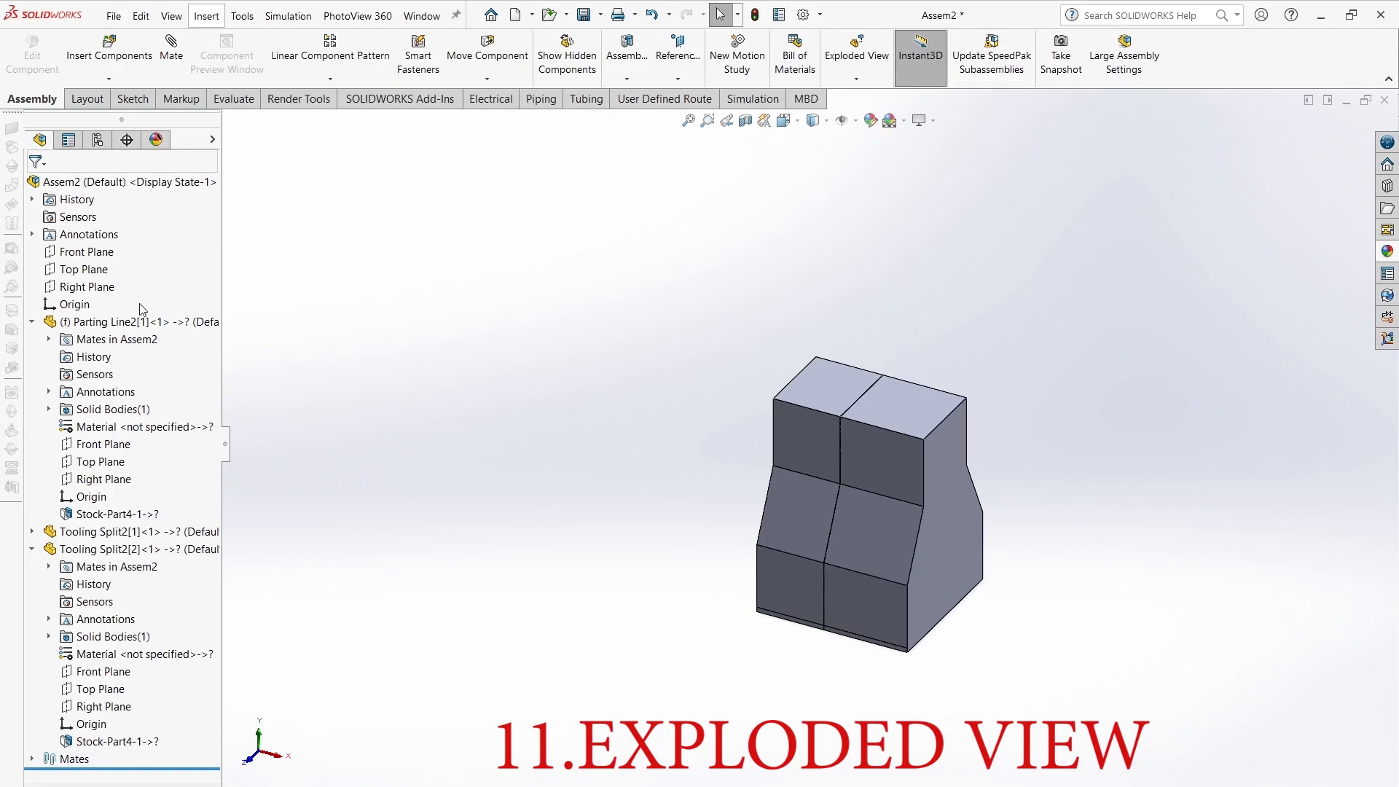
left_click(31, 321)
left_click(32, 358)
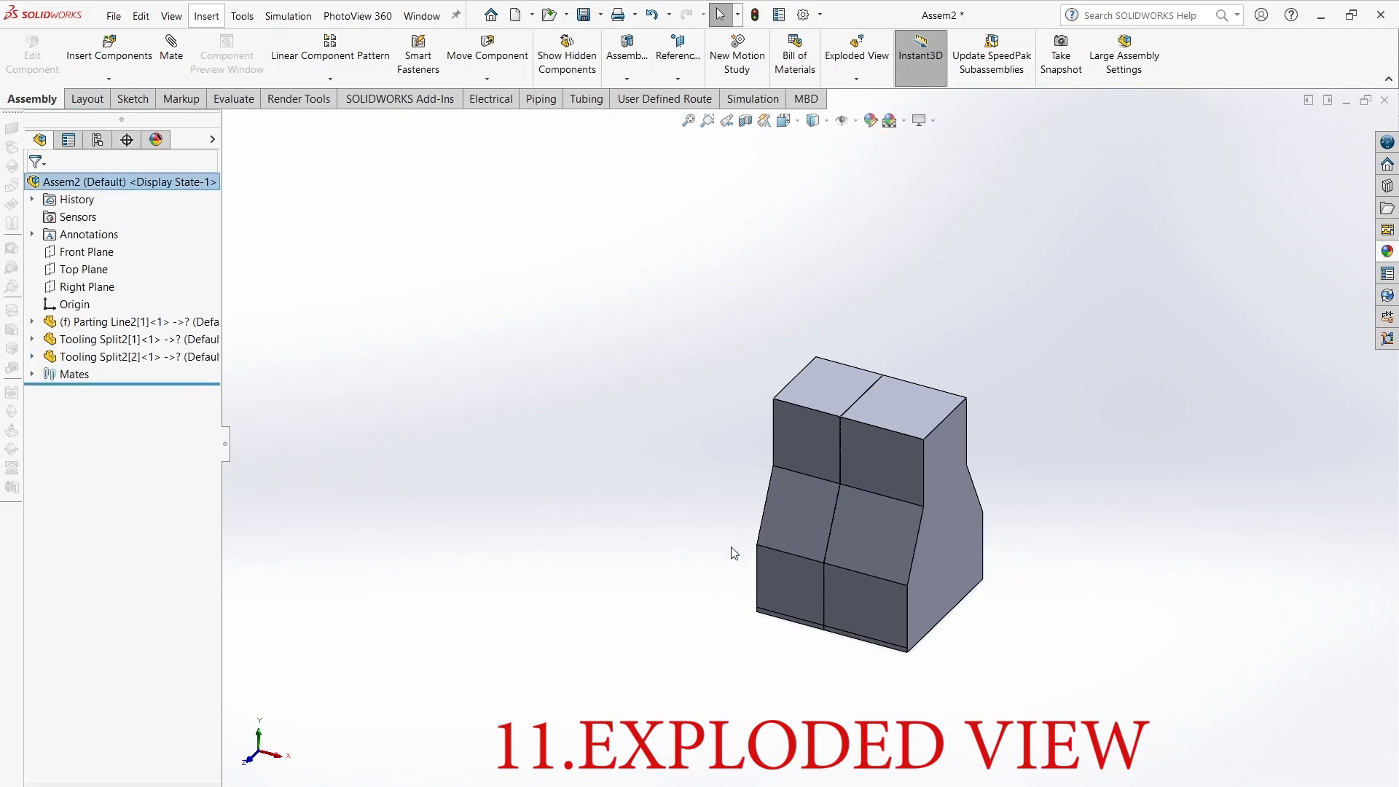
Step: Start an exploded view, moving Tooling Split2[2] about 0.141 m along X and Tooling Split2[1] away in the opposite X direction
left_click(853, 53)
left_click(939, 503)
left_click_drag(957, 620, 1123, 665)
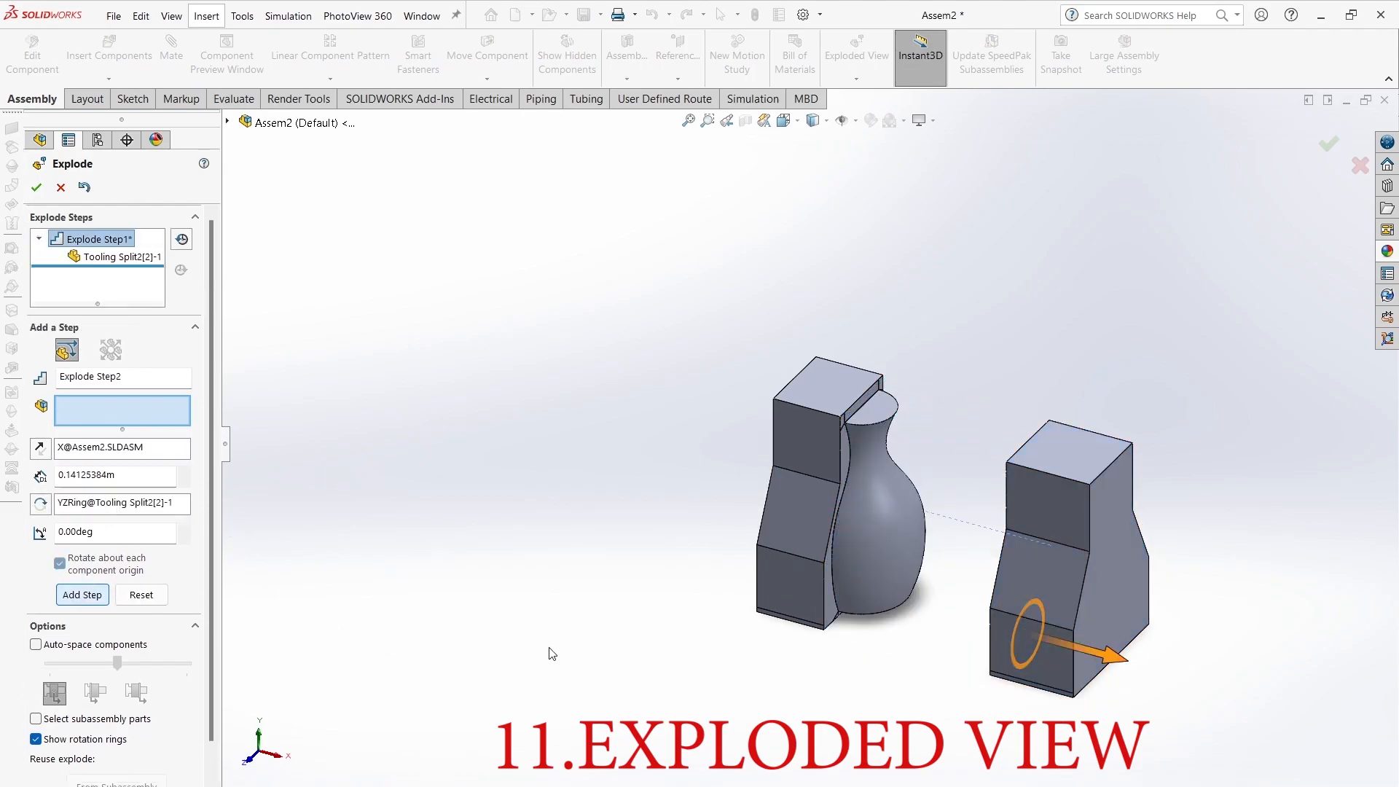
left_click(802, 583)
left_click_drag(949, 614, 760, 562)
Step: Explode Parting Line2[1] about 0.196 m backward along Z and about 0.091 m upward along Y, completing the exploded view
left_click(911, 569)
left_click_drag(824, 624, 940, 513)
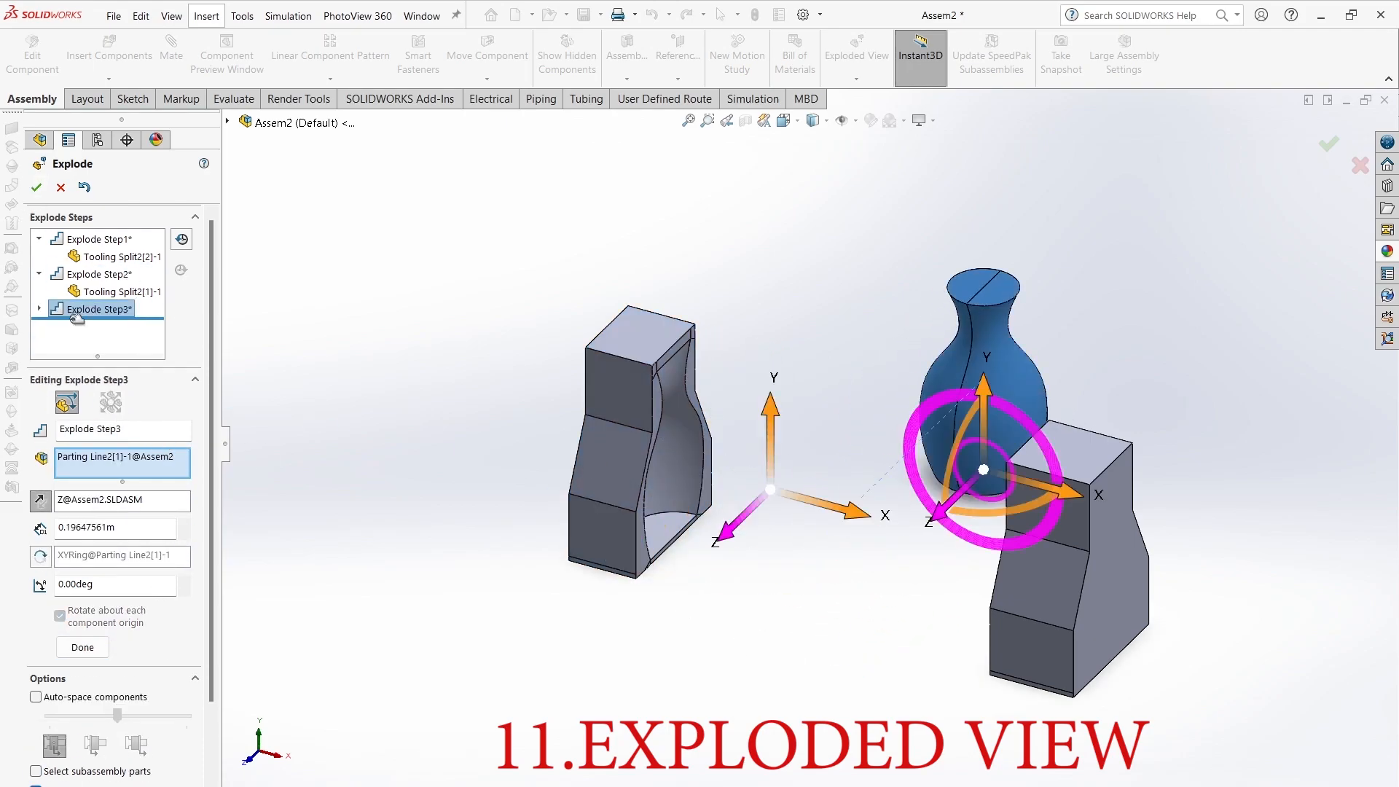
left_click(82, 646)
left_click(999, 382)
left_click_drag(986, 413, 972, 308)
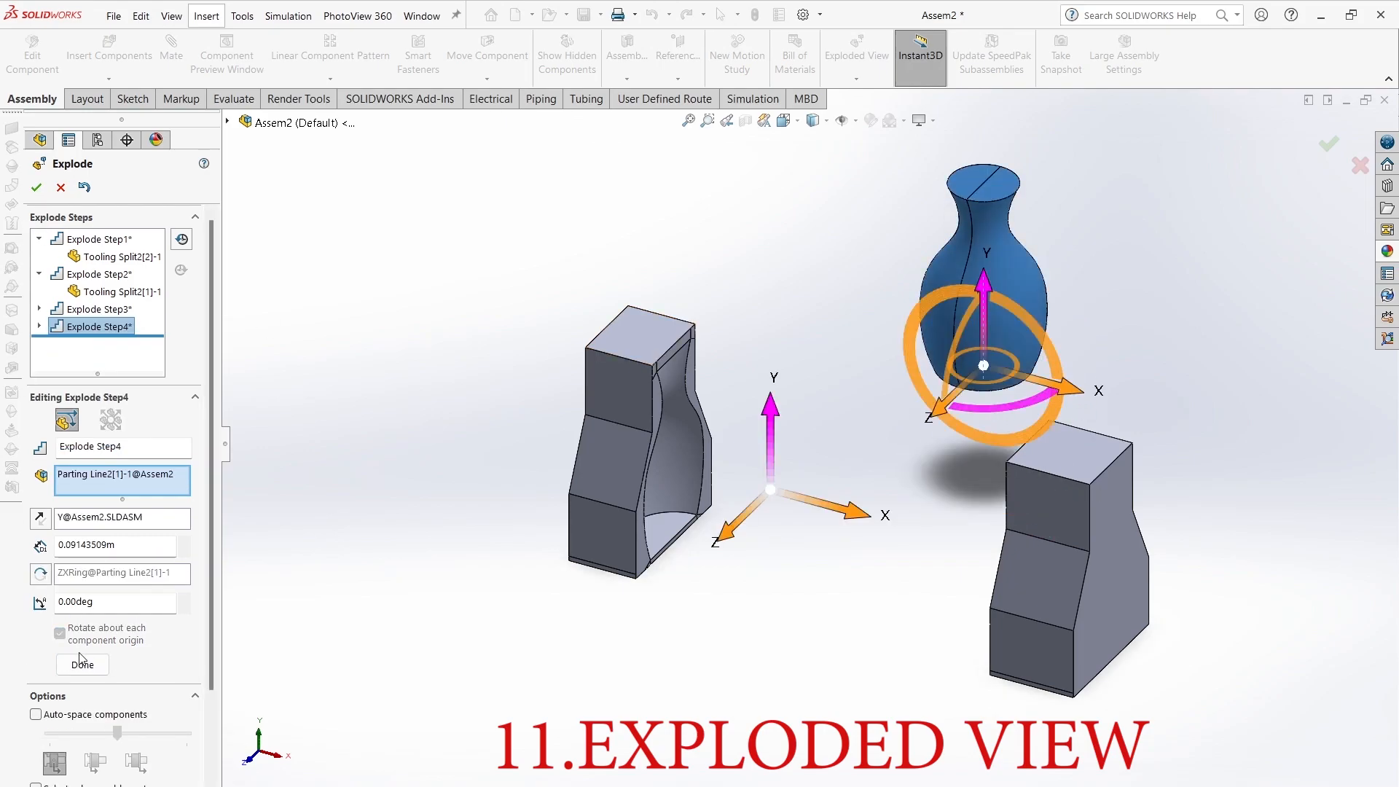
left_click(83, 660)
left_click(36, 188)
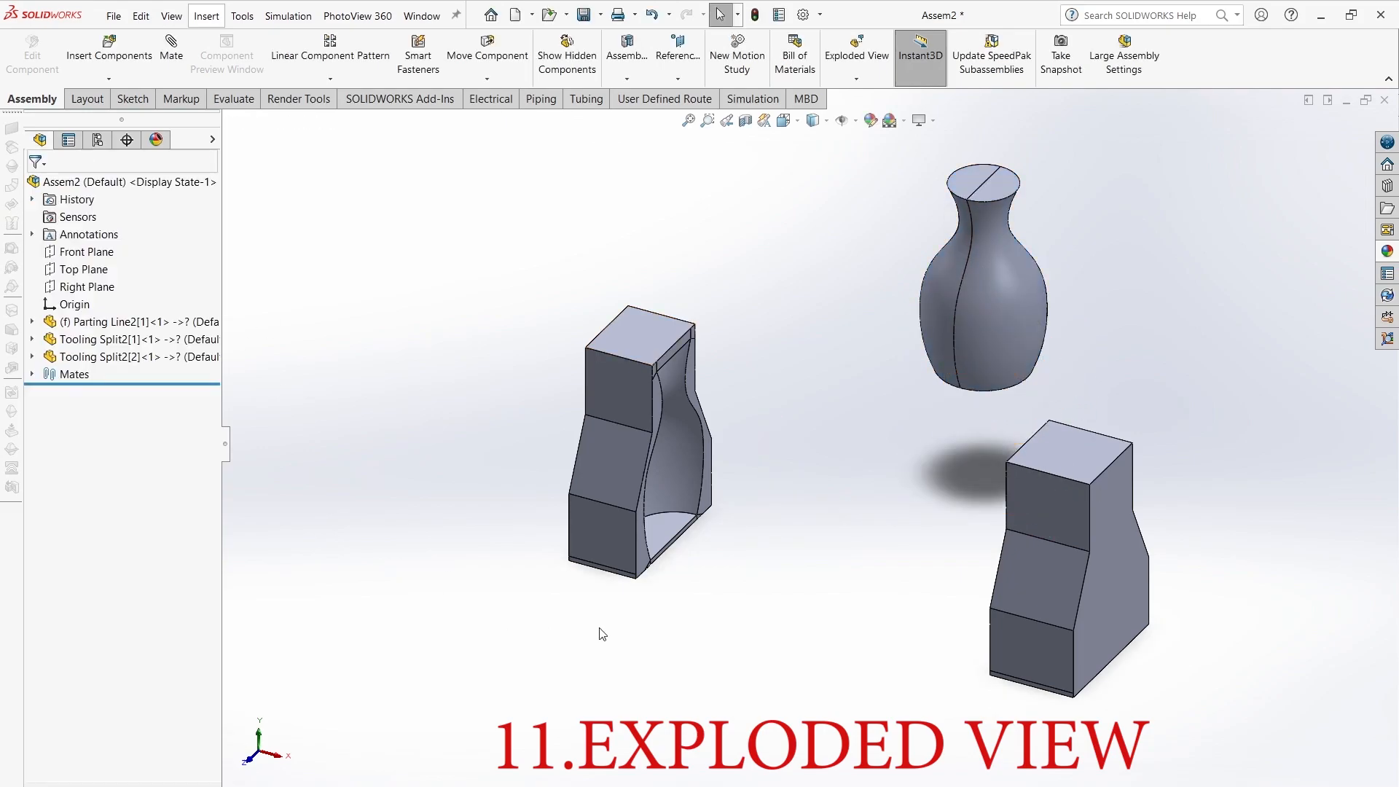
Step: Collapse the exploded assembly and play the animated explode to preview the mold opening
right_click(161, 181)
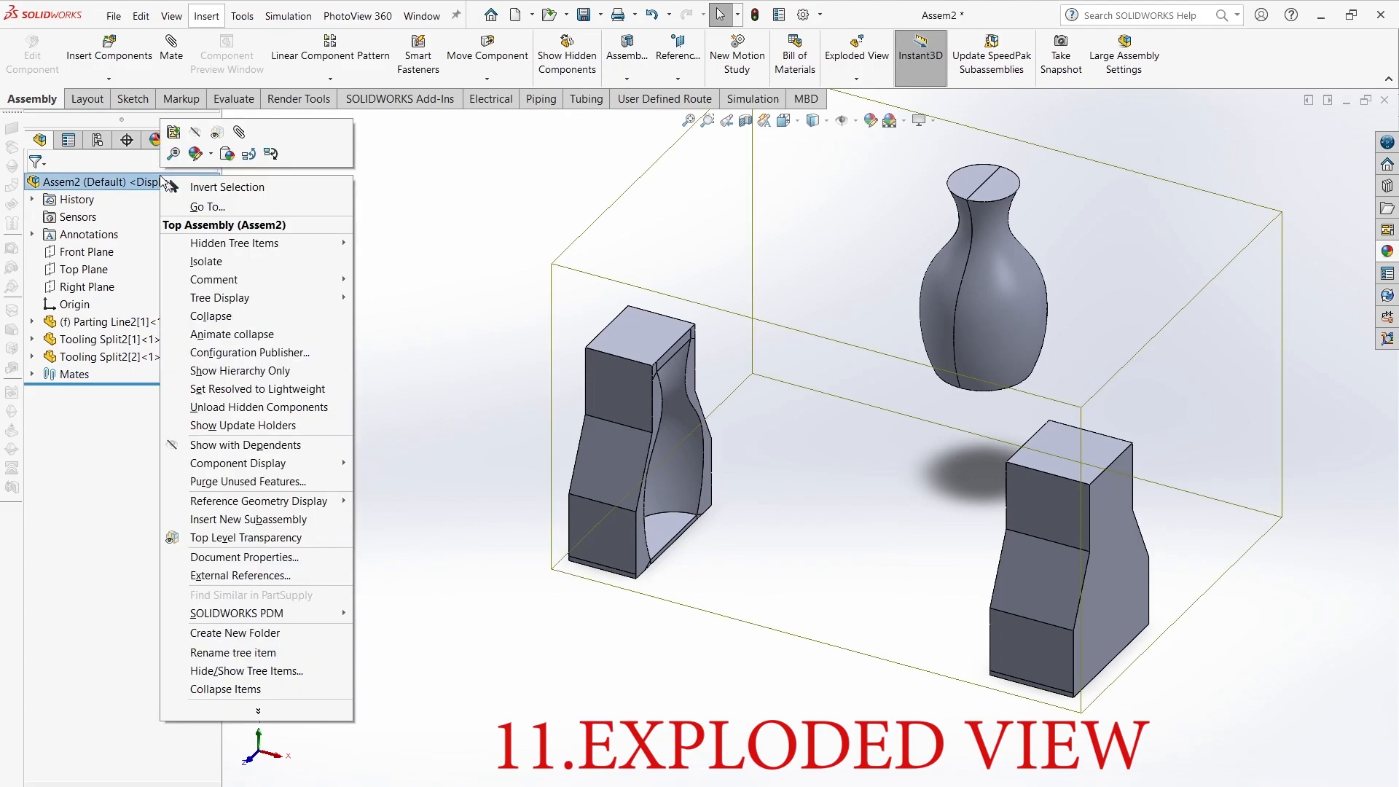
left_click(211, 316)
right_click(124, 182)
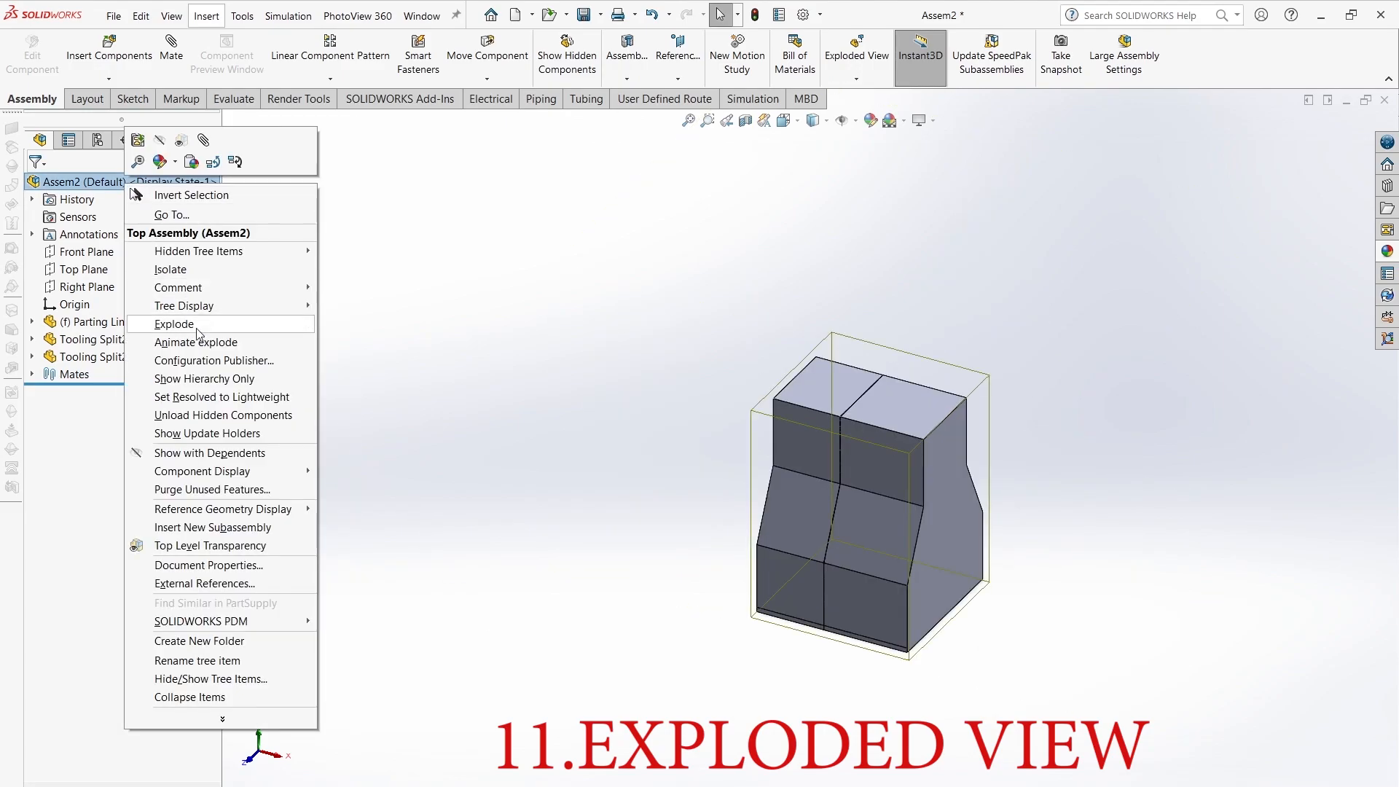
left_click(216, 360)
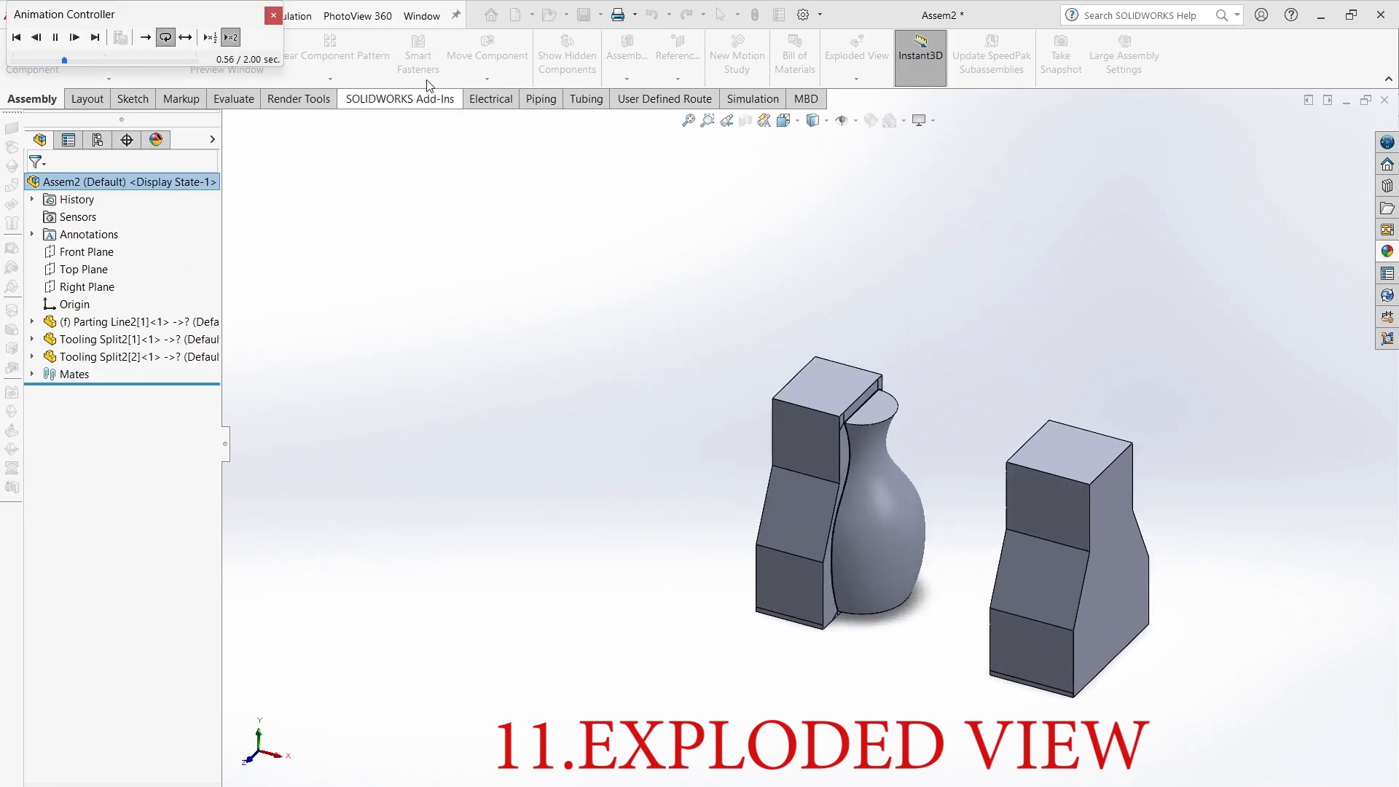
left_click(274, 15)
Step: Collapse the assembly from its exploded view back to the closed mold
right_click(185, 188)
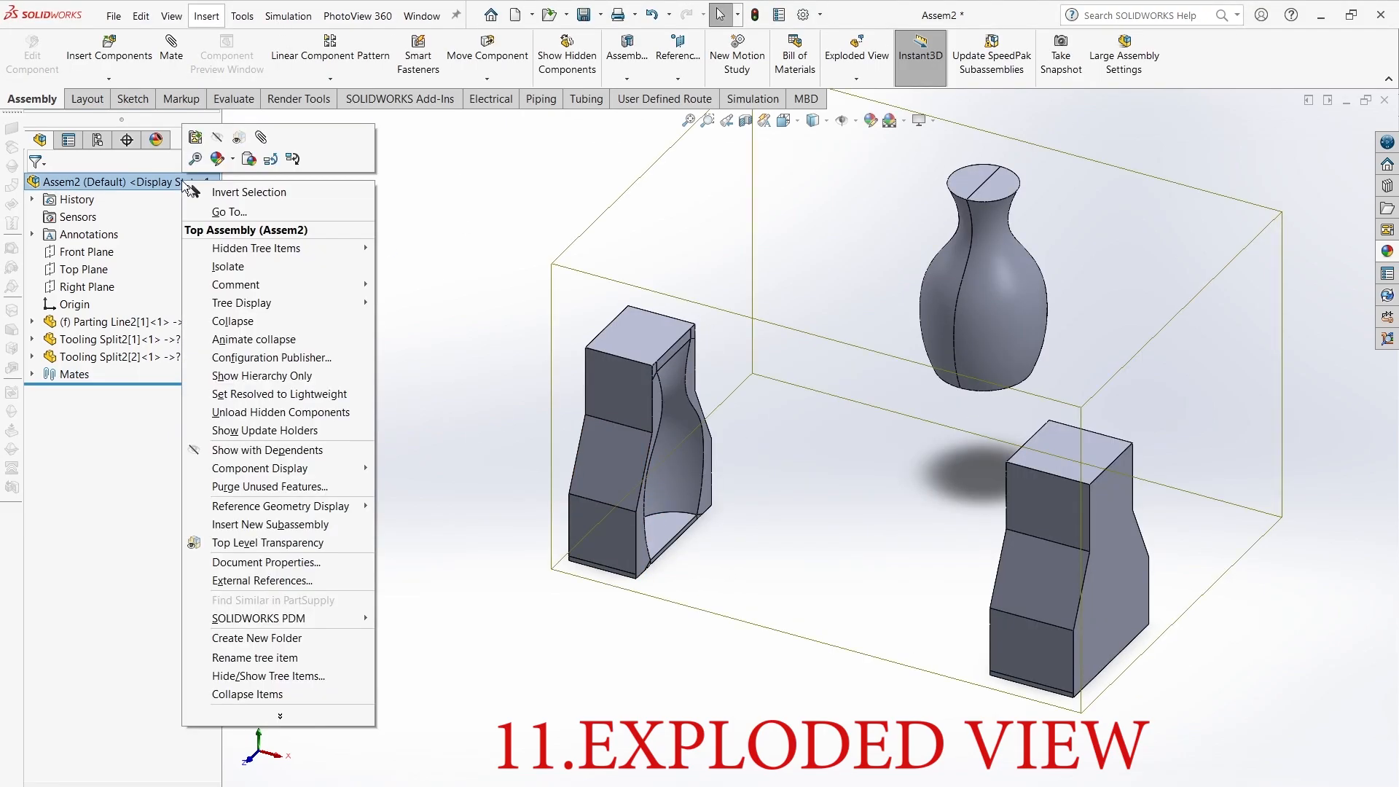
left_click(219, 329)
left_click(341, 426)
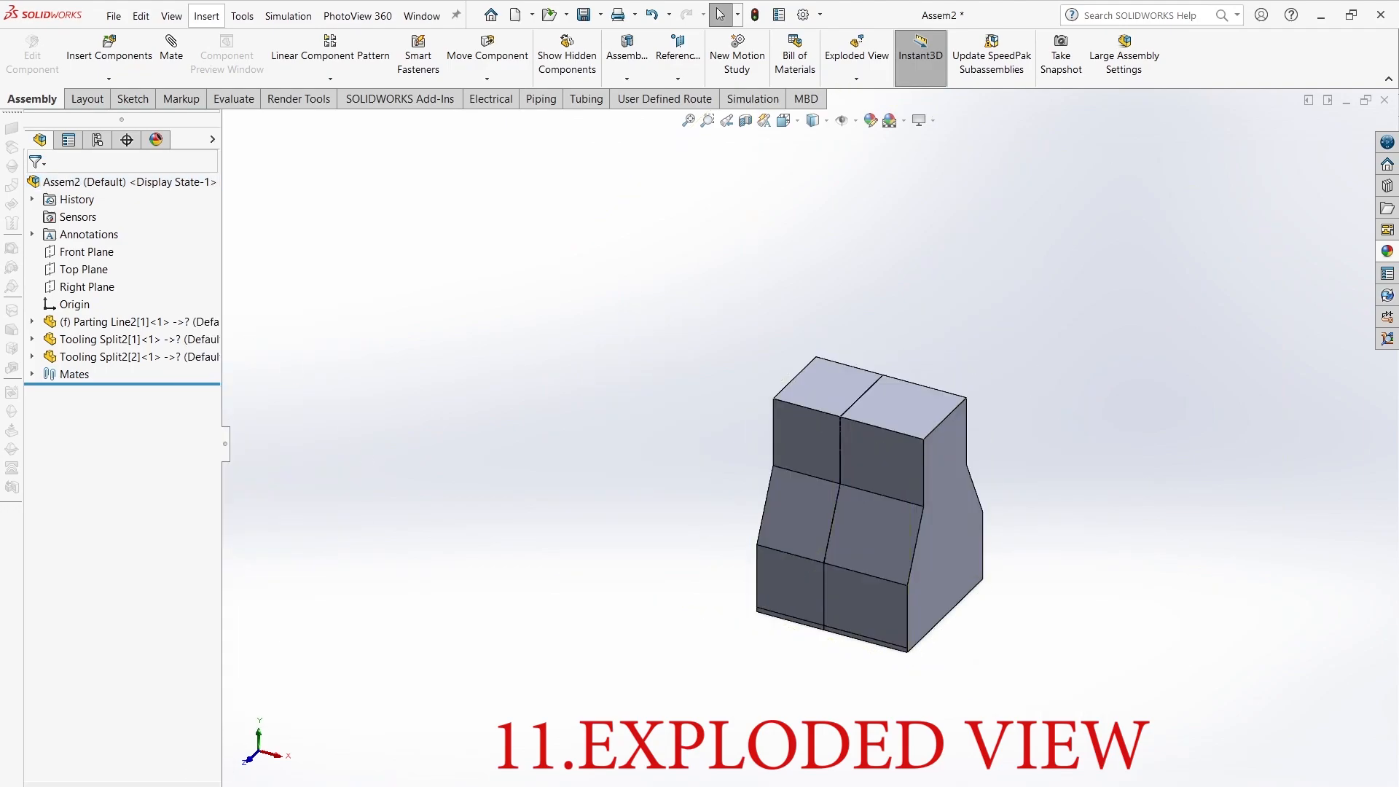
Step: Open the motion study and set its animation frame rate to 40 frames per second
left_click(193, 785)
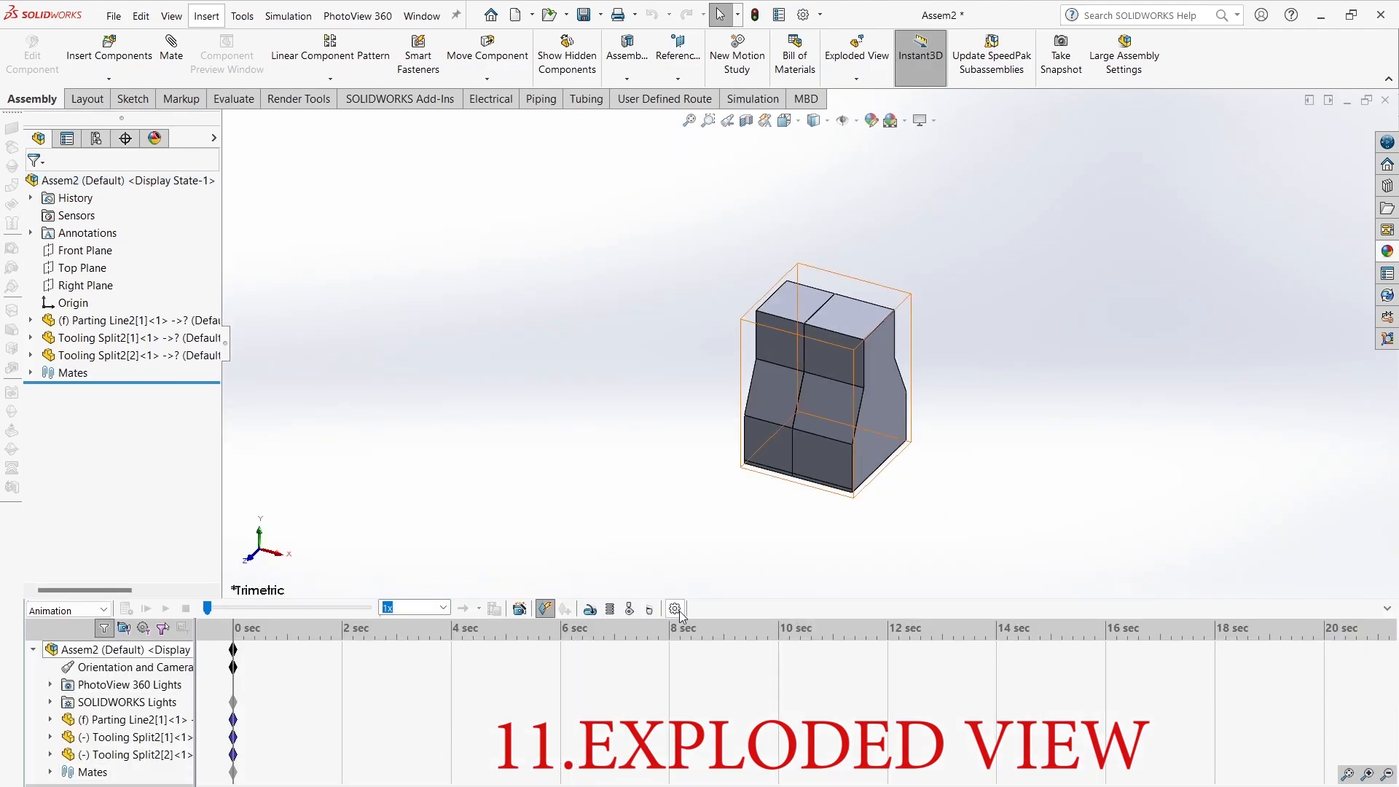
left_click(677, 610)
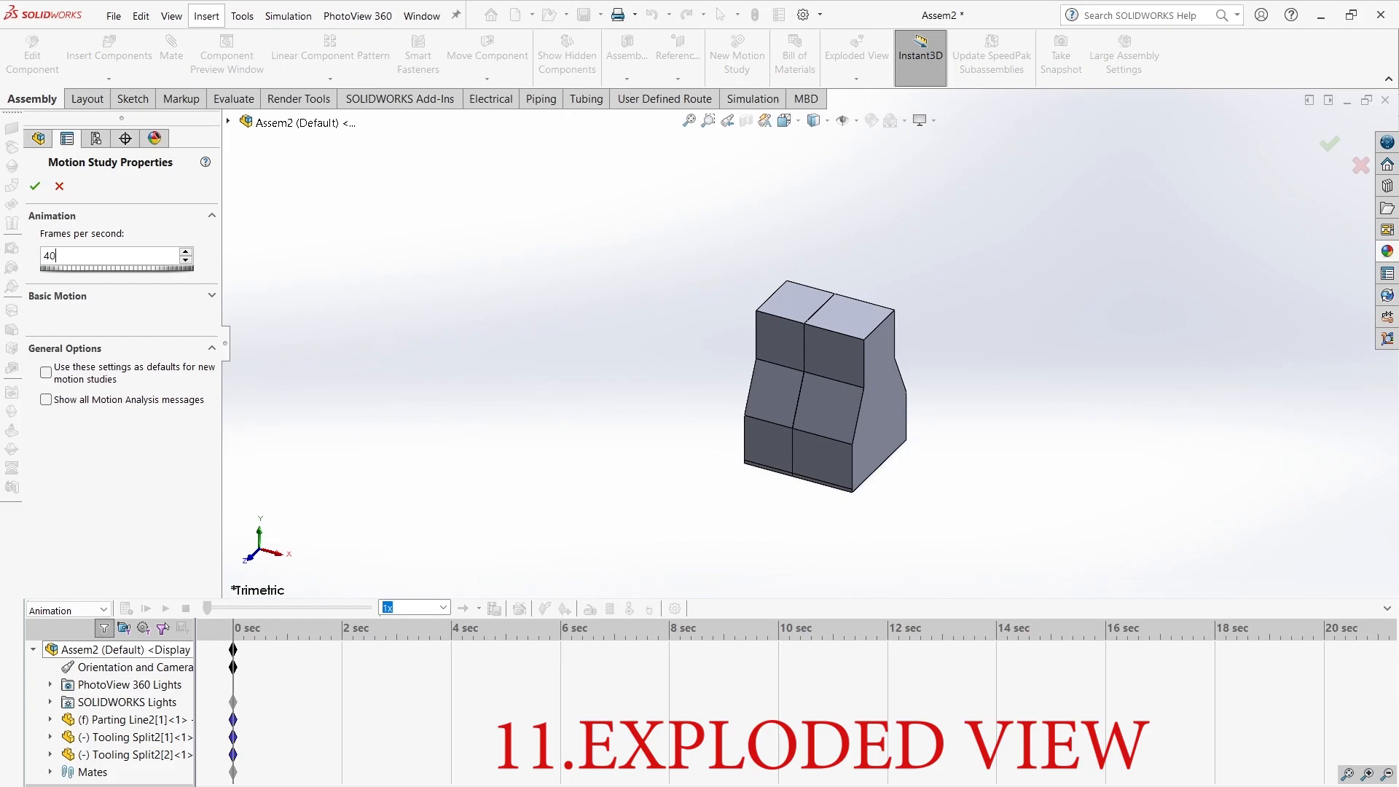
left_click(32, 188)
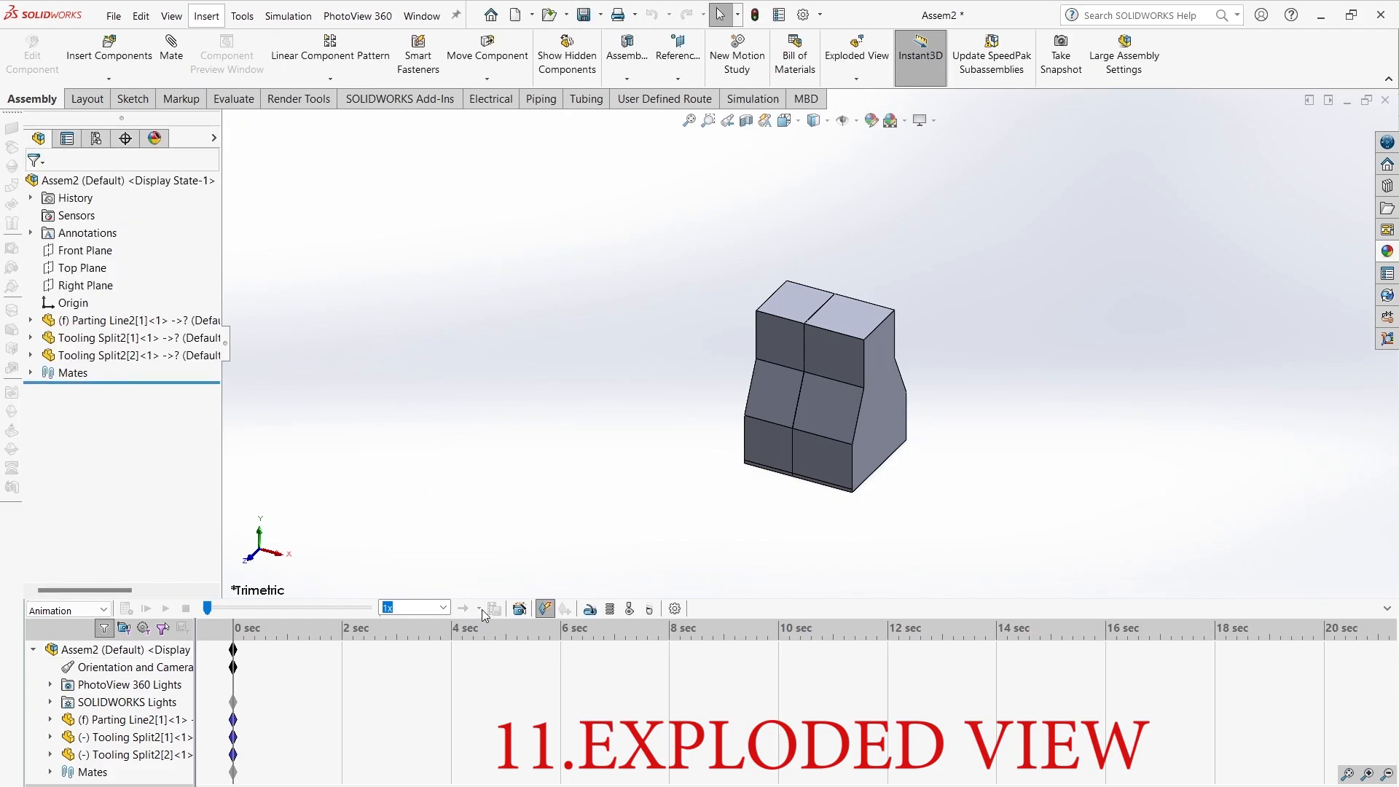
Step: Add an explode animation to the motion study with the Animation Wizard, running from 1 second to 8 seconds
left_click(520, 609)
left_click(651, 332)
left_click(758, 618)
double_click(770, 342)
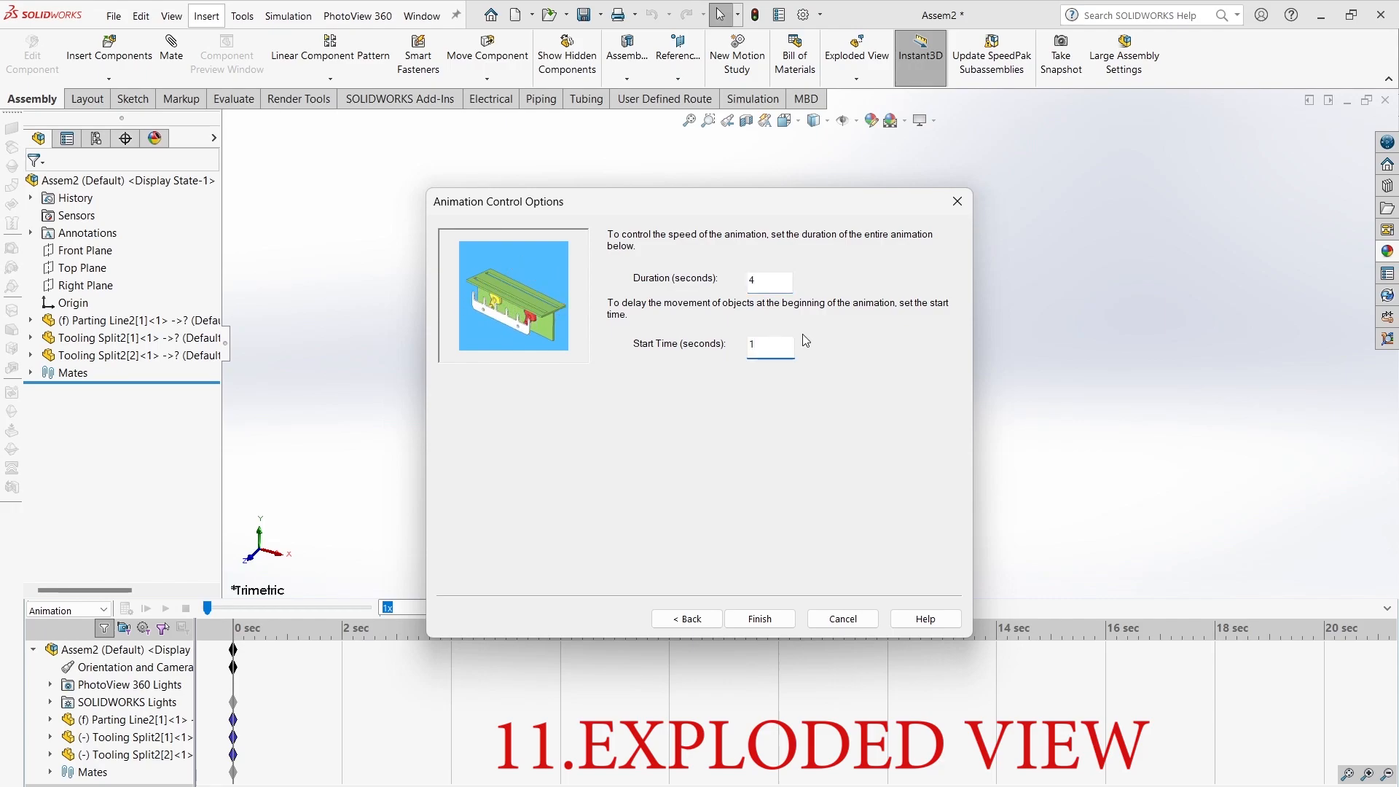
double_click(778, 279)
type("8")
left_click(759, 618)
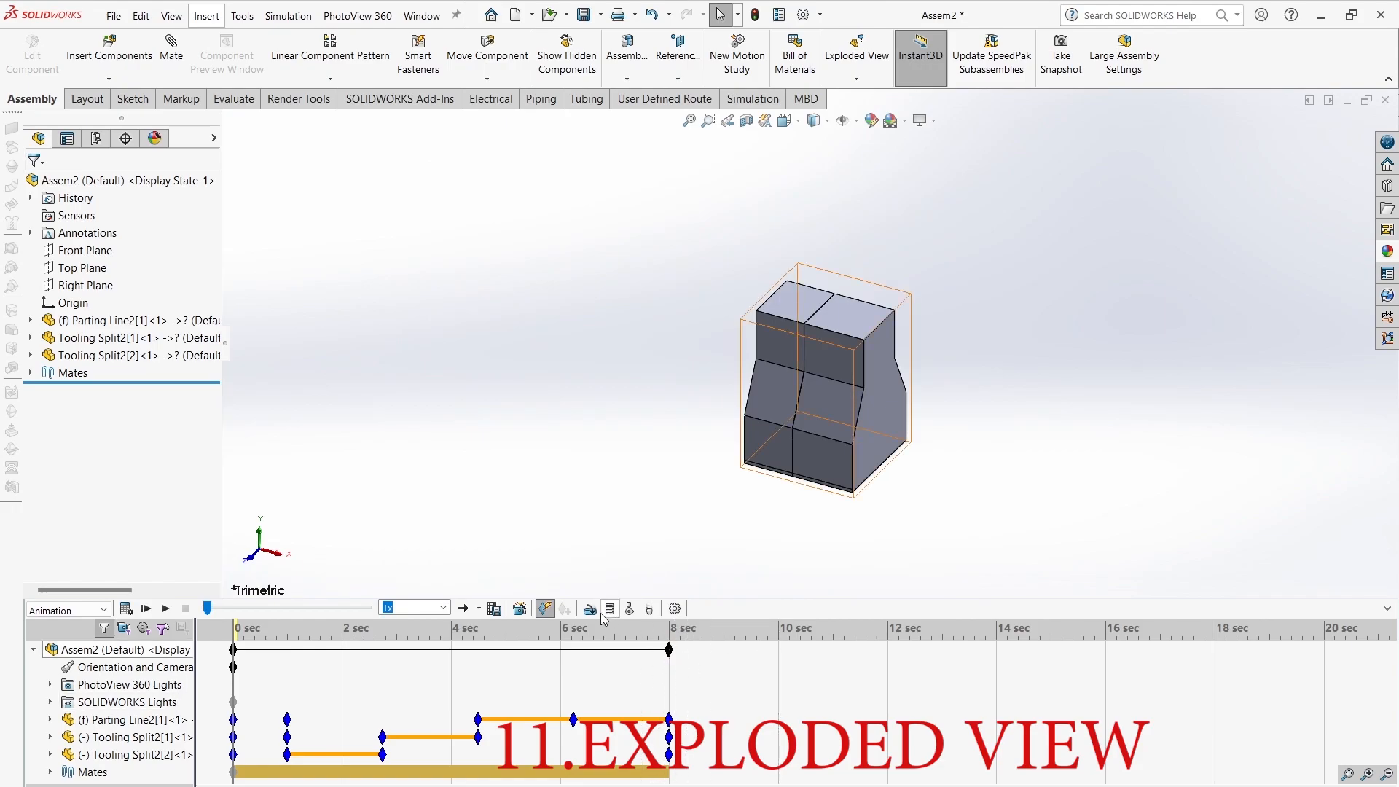
Step: Add a collapse animation running from 7 to 14 seconds with the Animation Wizard and calculate the motion study
left_click(520, 609)
left_click(652, 351)
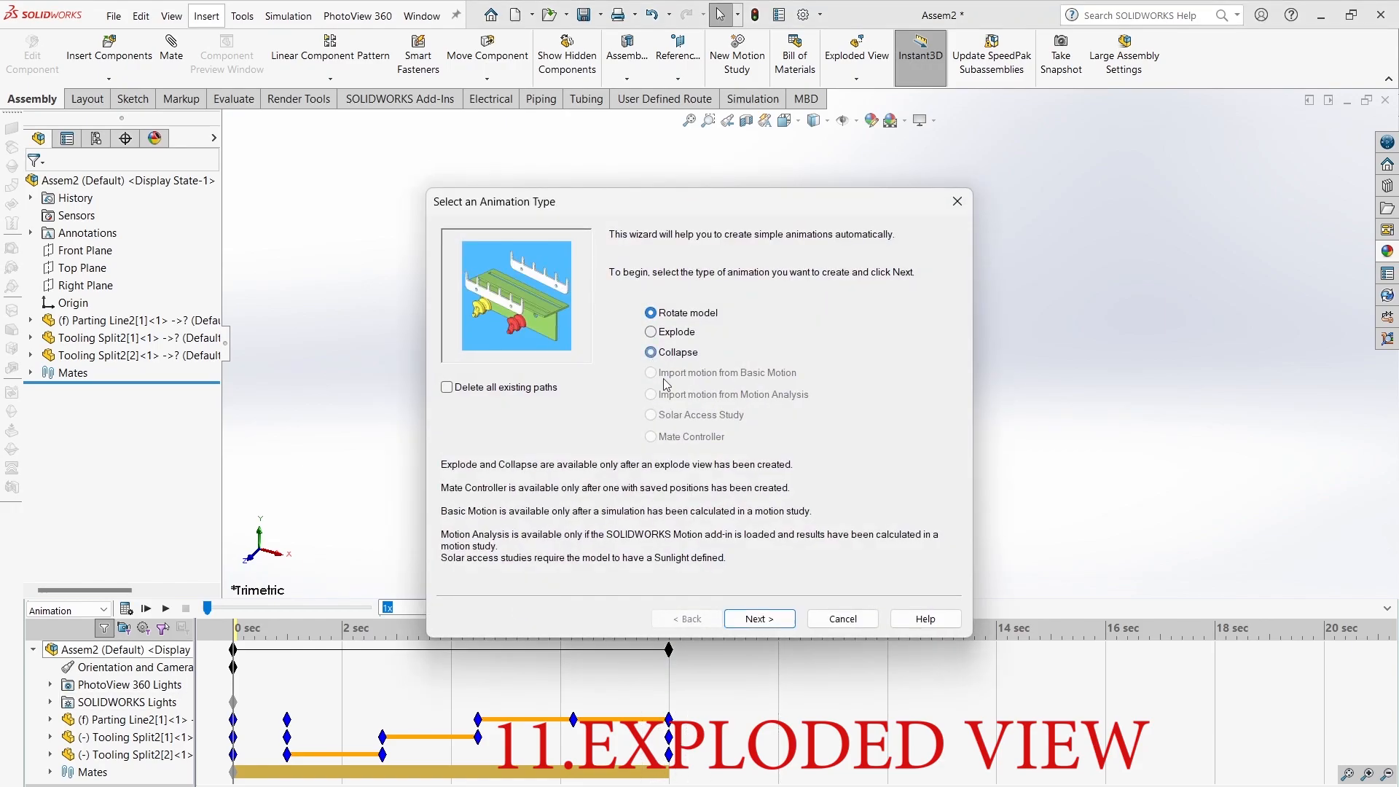
left_click(759, 619)
double_click(765, 347)
type("7")
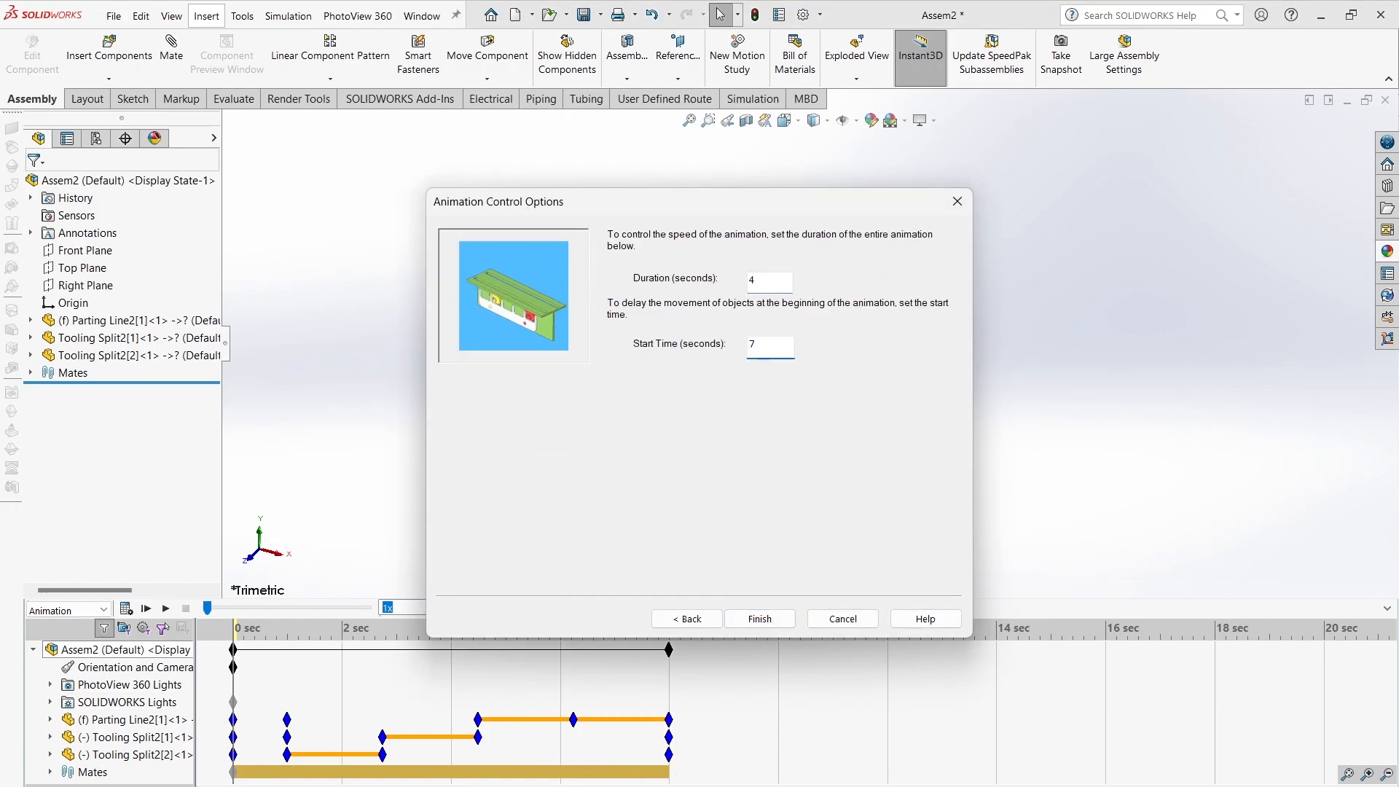
type("0")
key("BackSpace")
key("BackSpace")
left_click(760, 619)
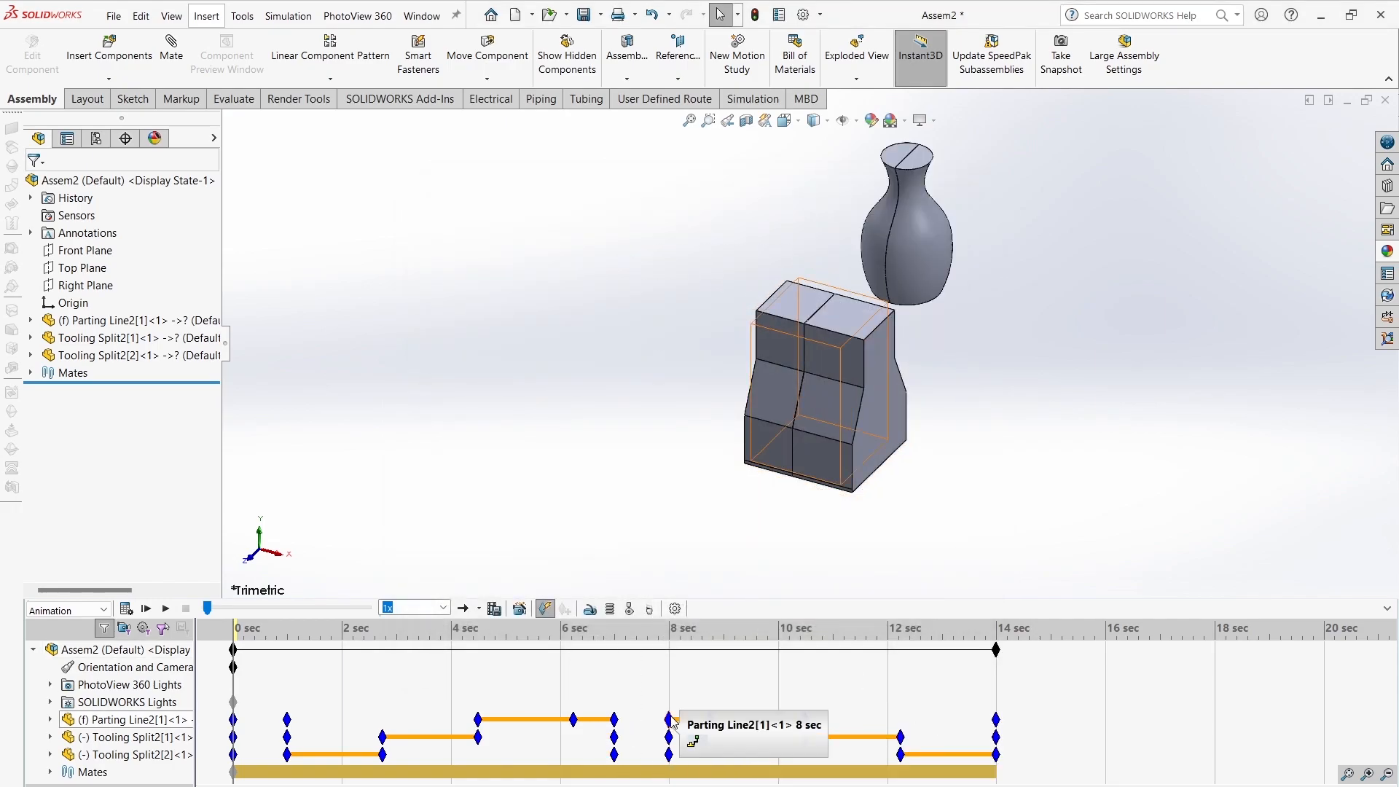
left_click(960, 743)
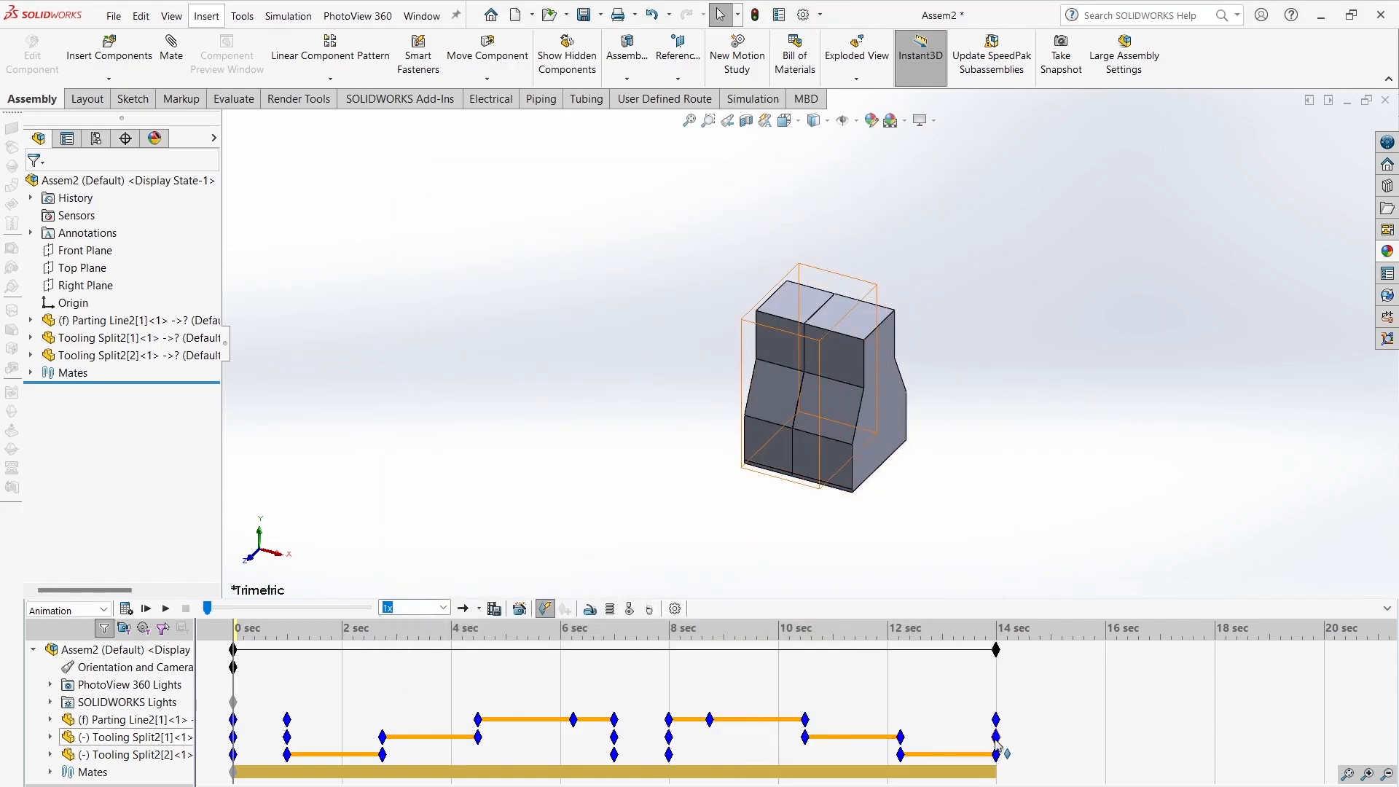
left_click(126, 608)
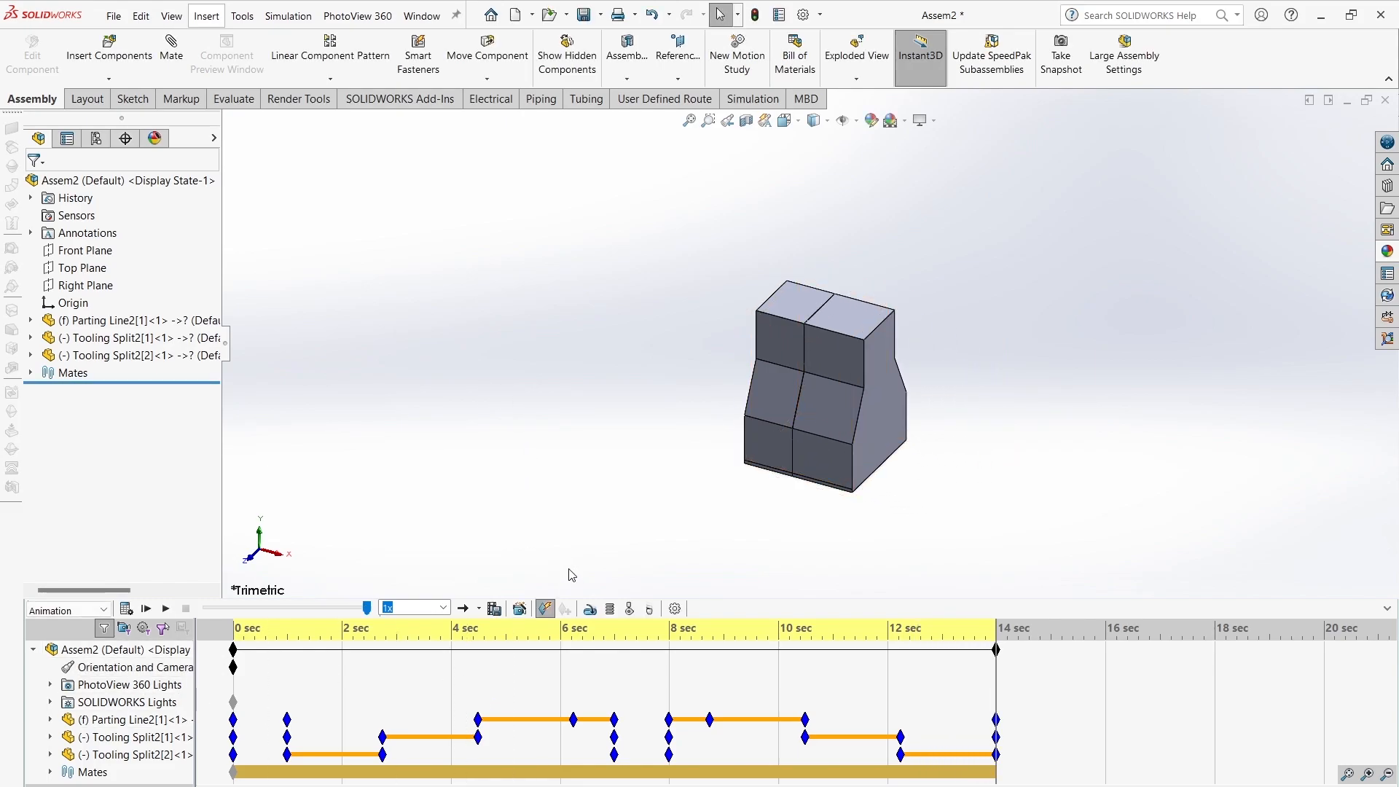
Step: Save the entire animation as Assem2.mp4 in MP4 format, with a 16:9 aspect ratio and 40 frames per second
left_click(494, 609)
left_click(712, 373)
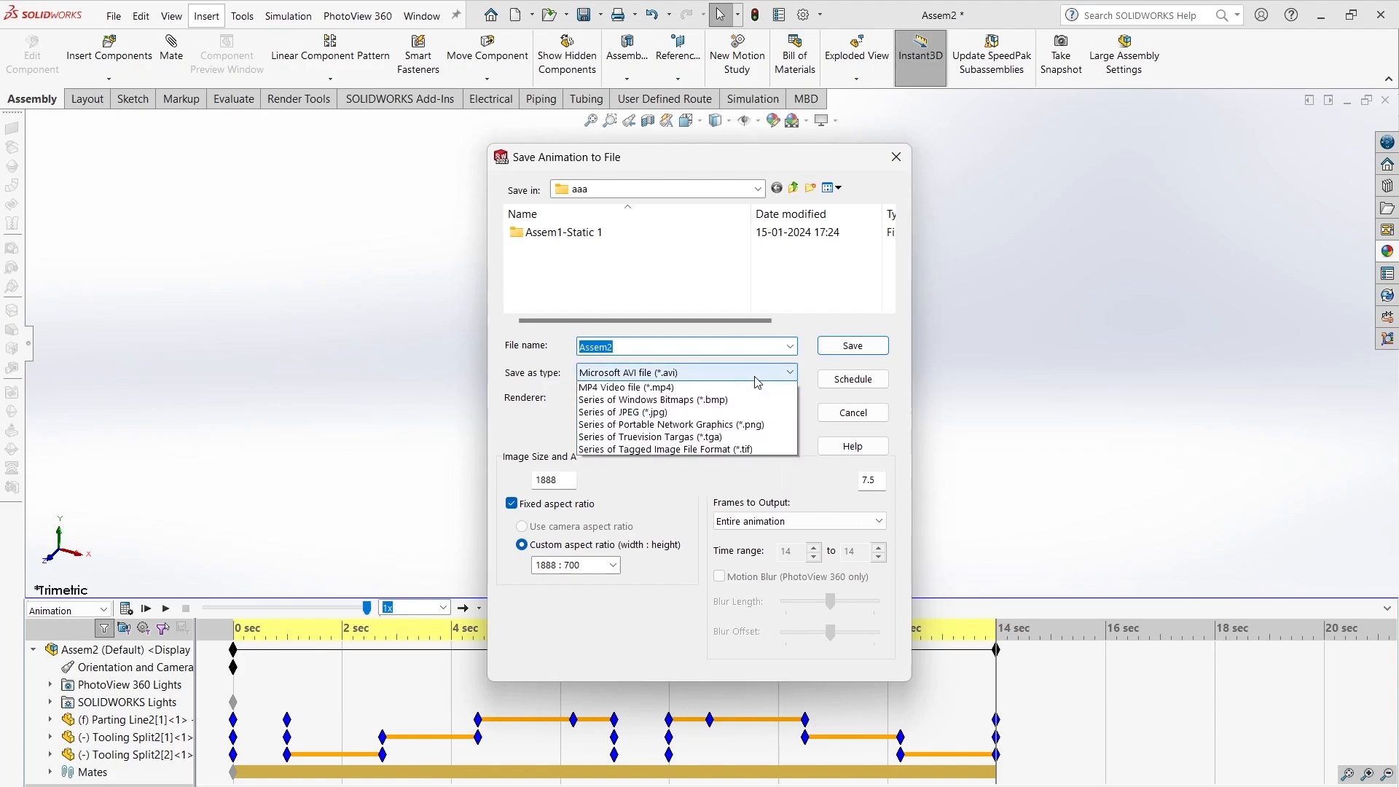
left_click(691, 426)
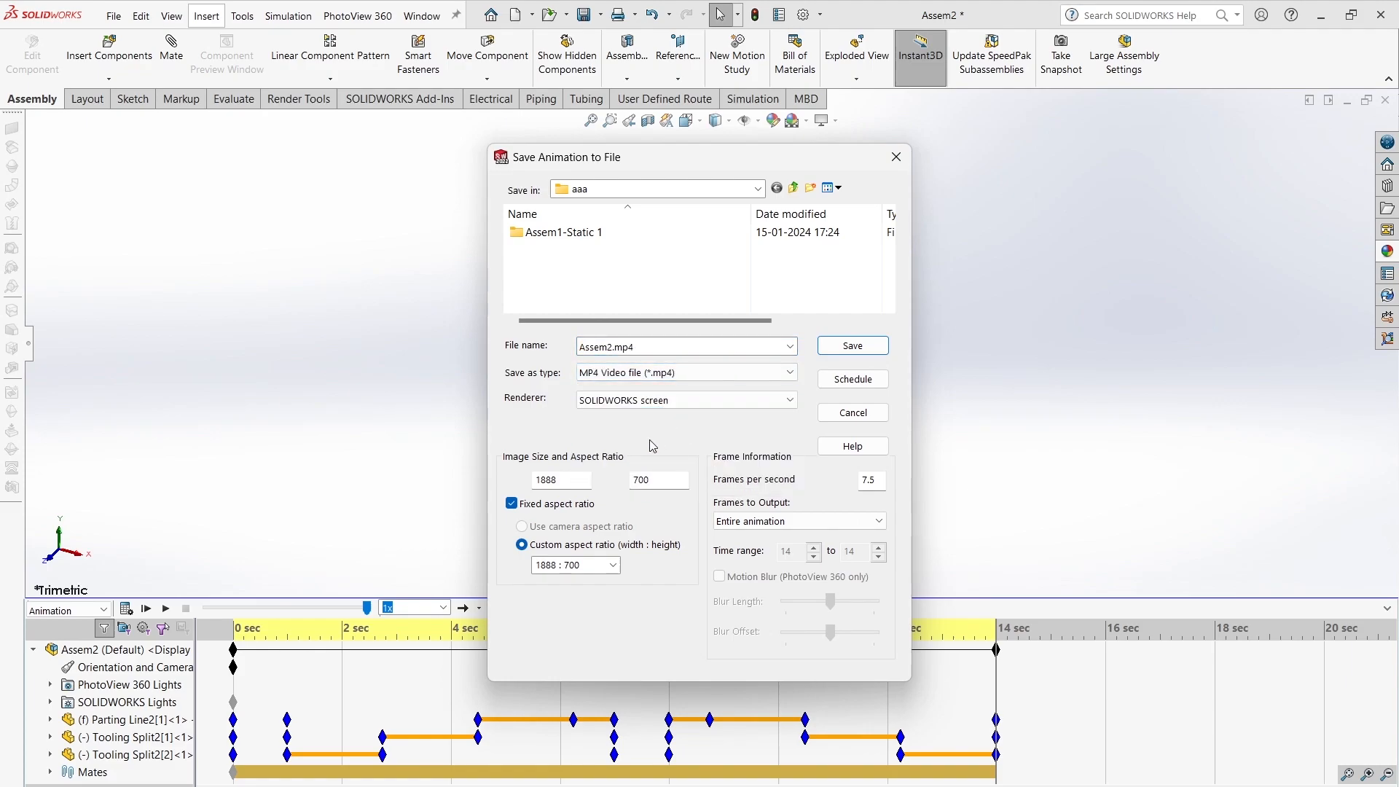
left_click(612, 566)
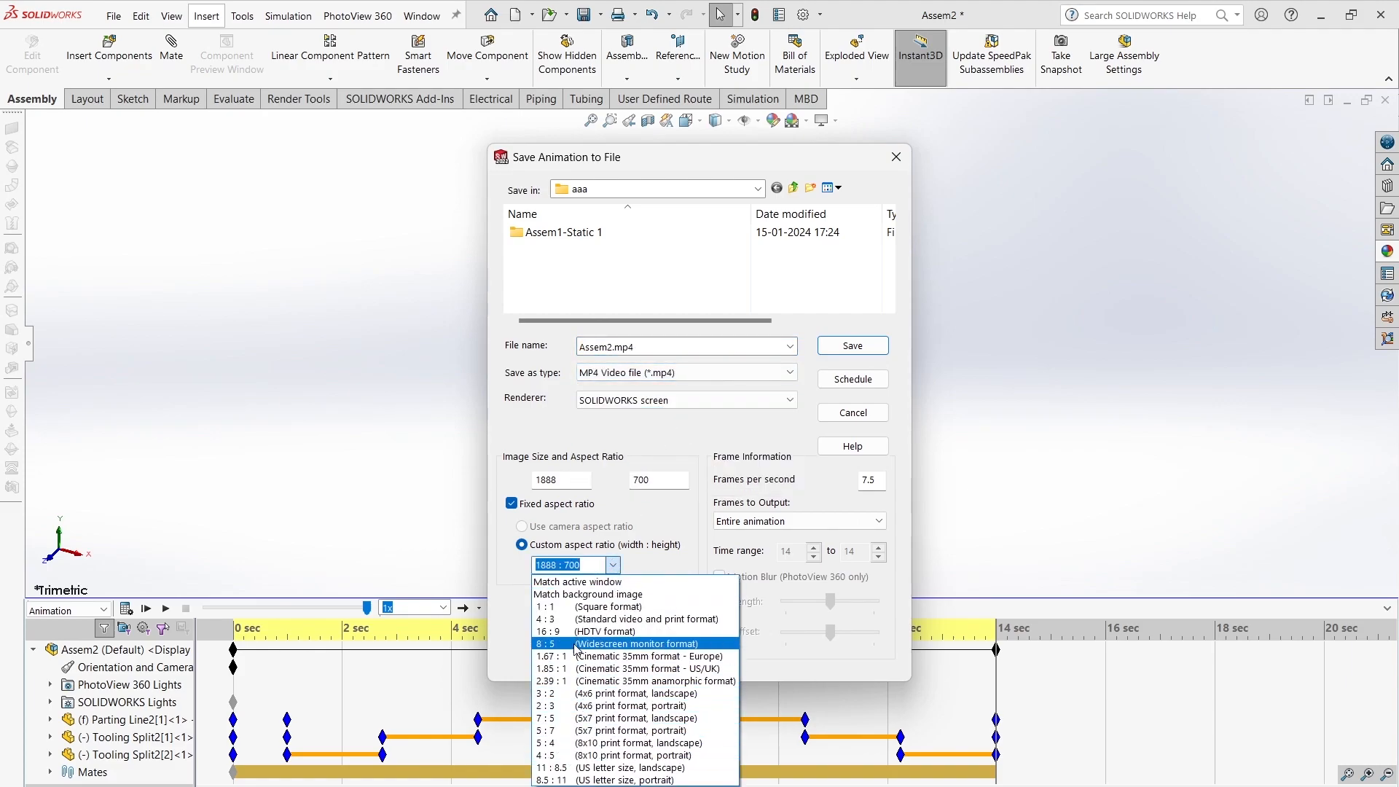
left_click(595, 607)
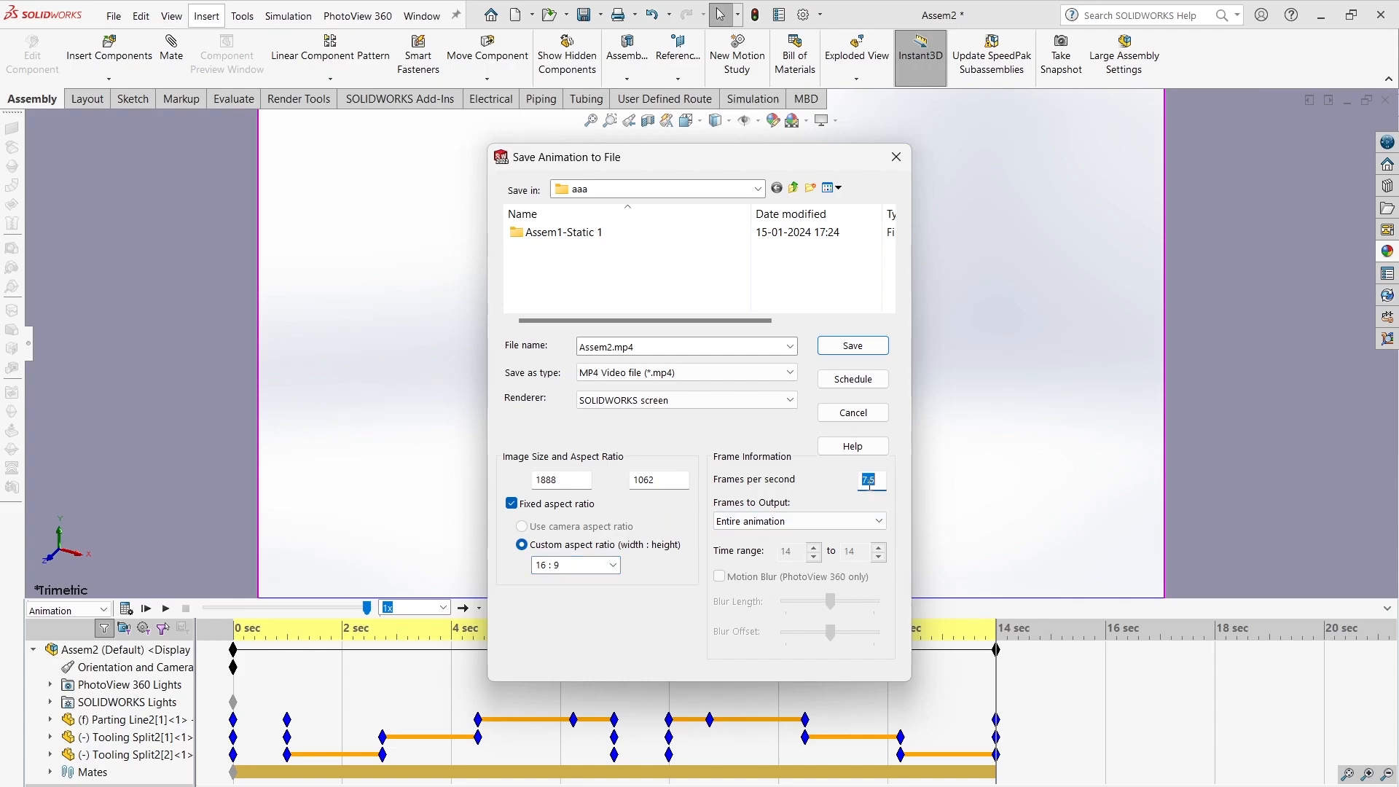
left_click(1015, 430)
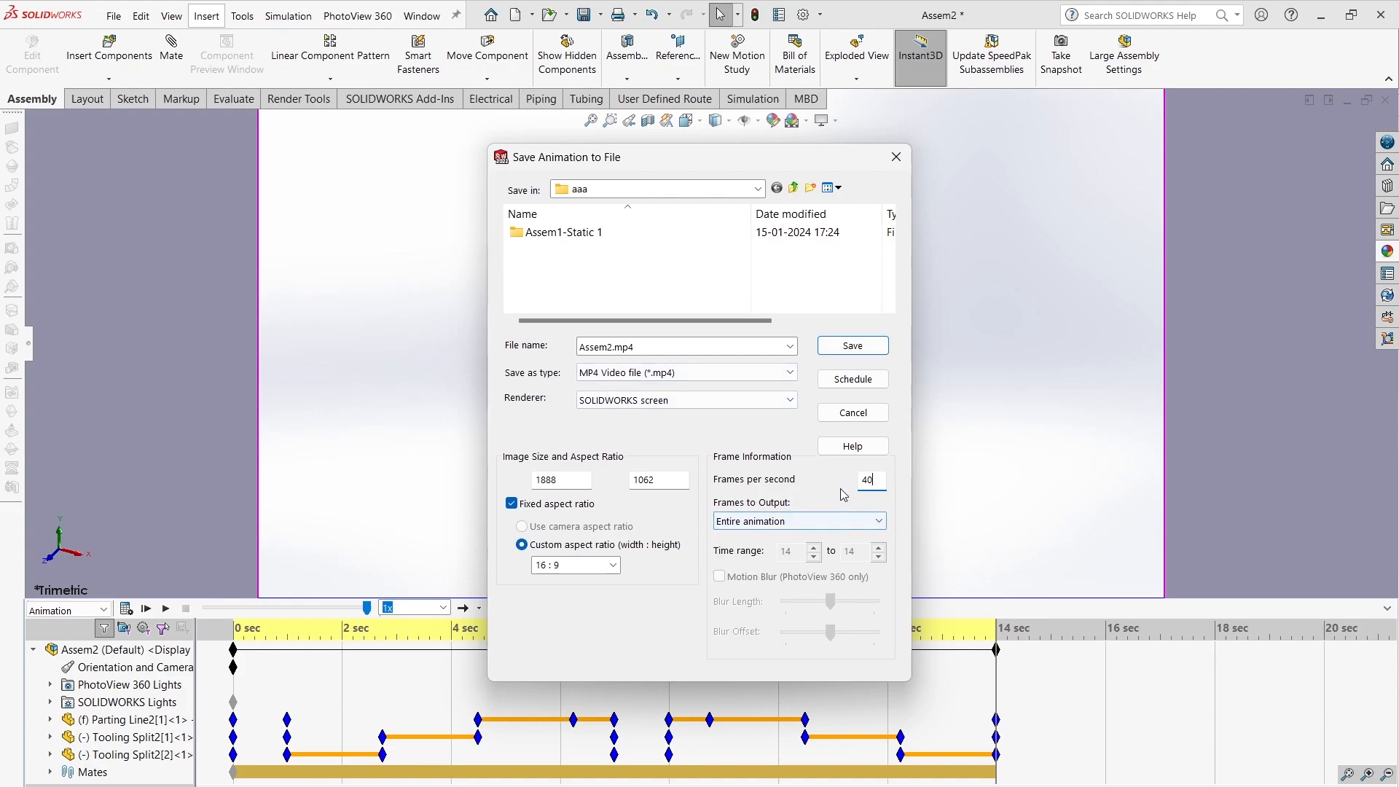
left_click(853, 346)
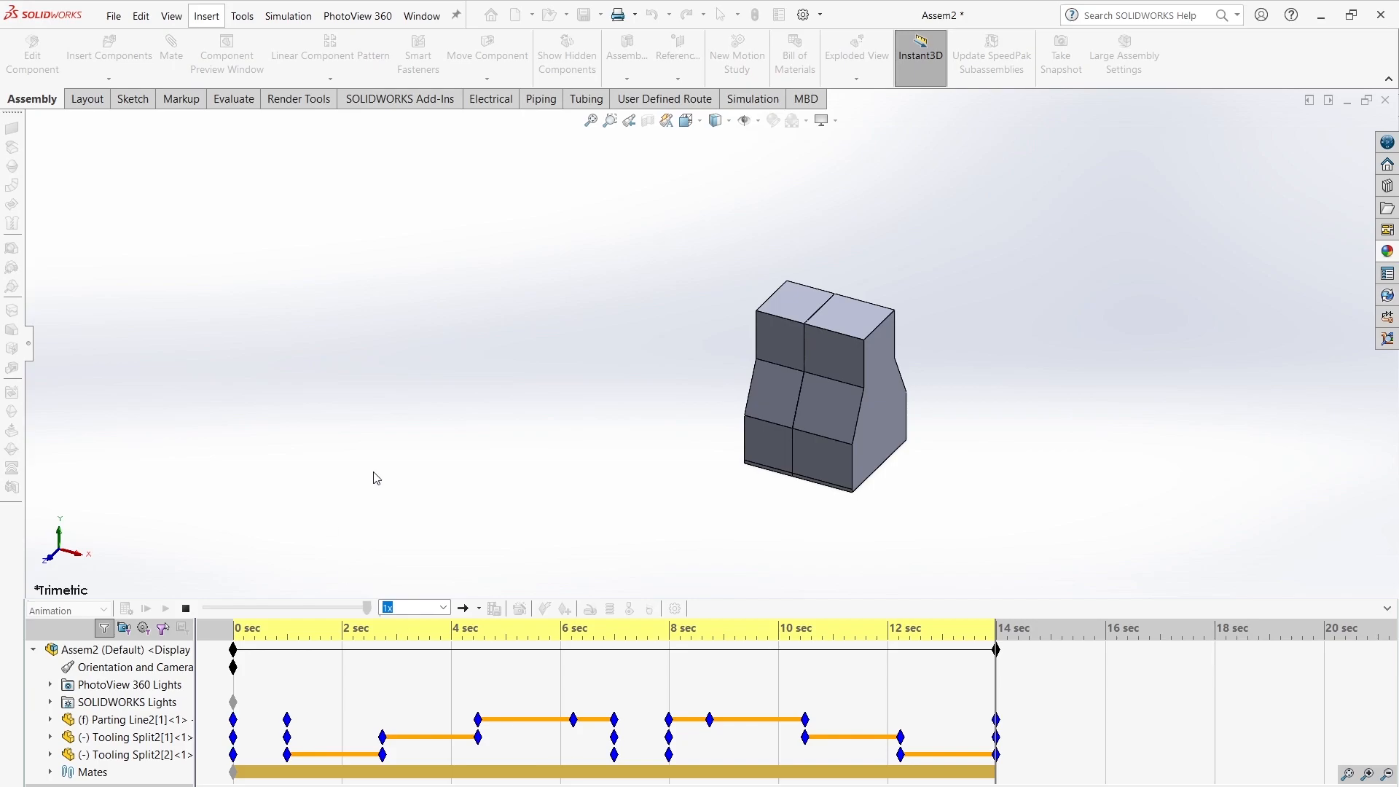
Step: Switch to File Explorer, open the aaa folder inside 3D DRAWINGS on drive D and play the Assem2 video
key("super+e")
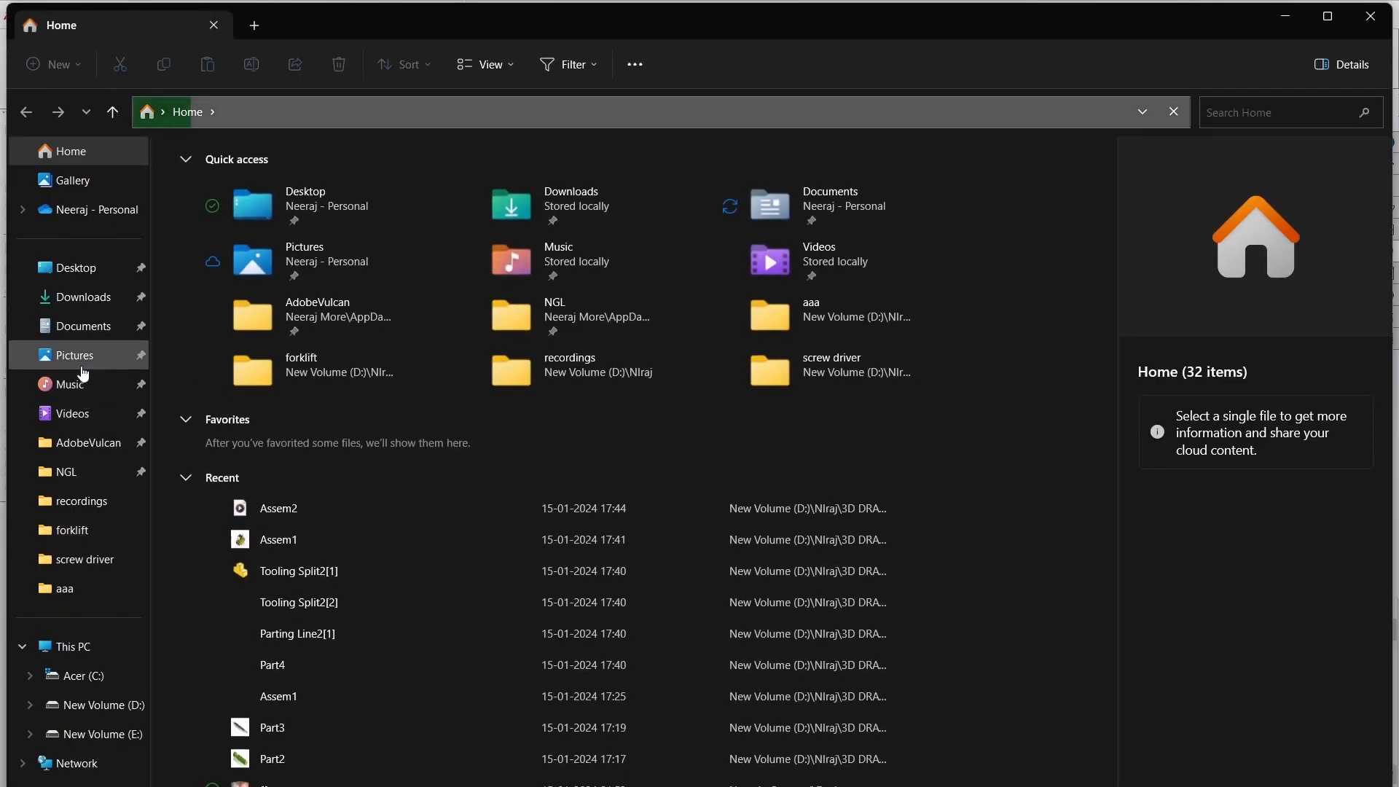
left_click(99, 705)
double_click(251, 566)
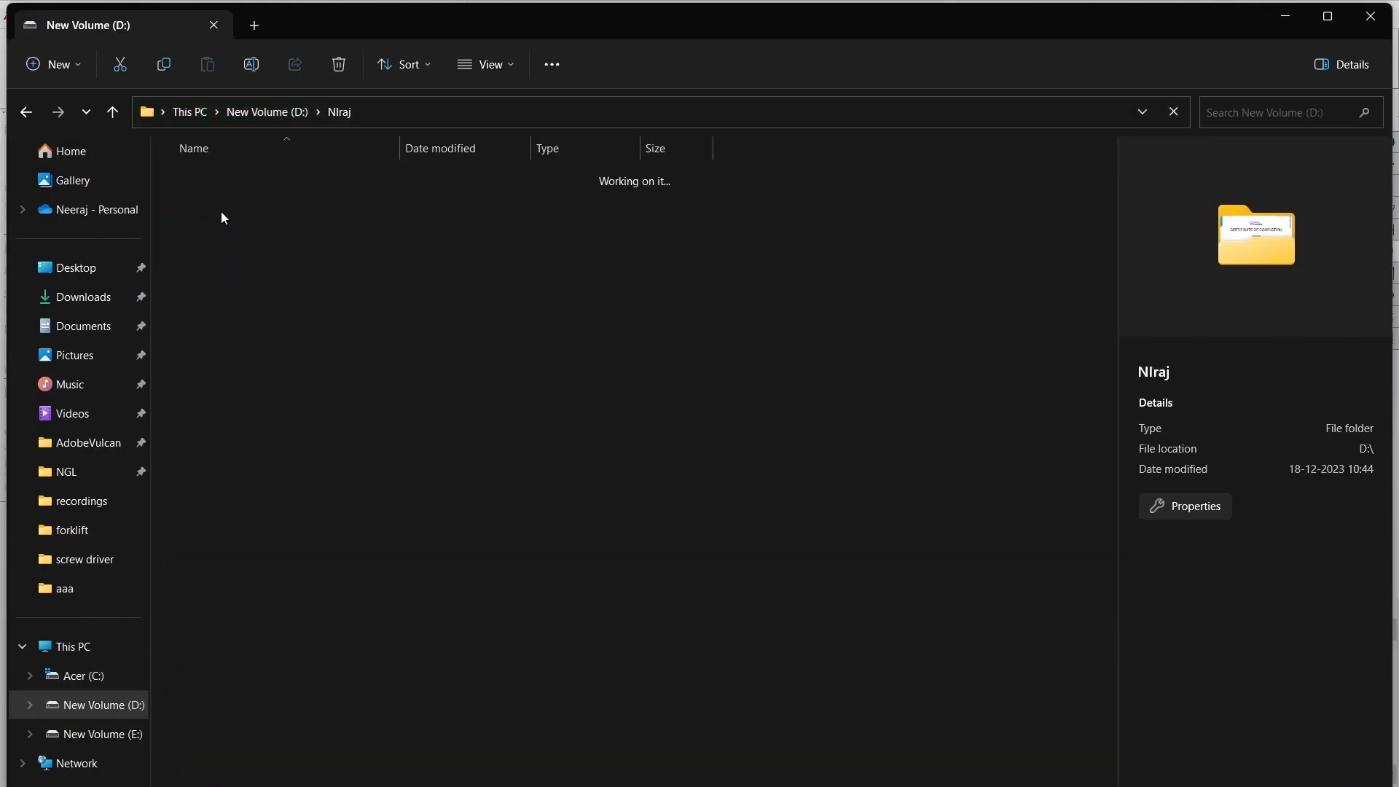
double_click(225, 187)
double_click(228, 183)
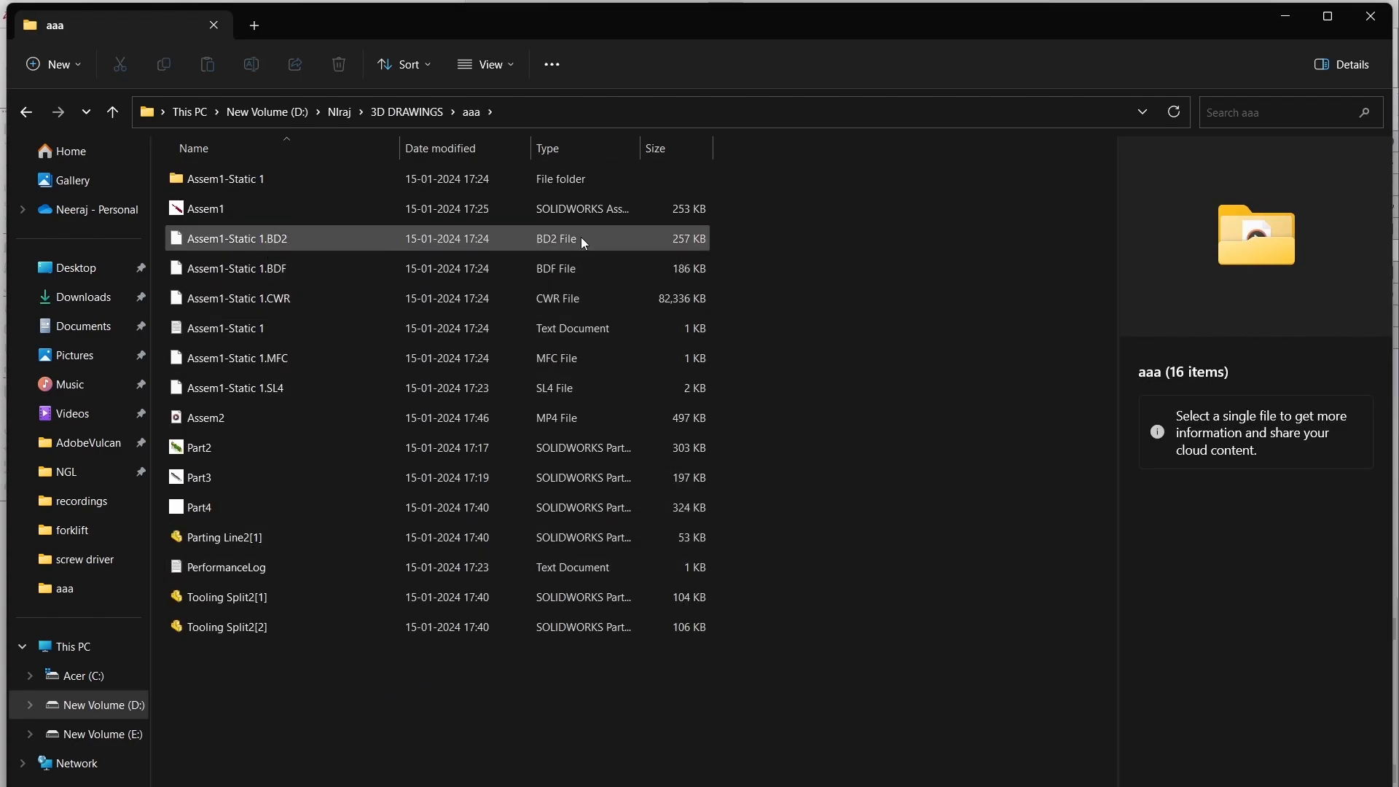
double_click(280, 413)
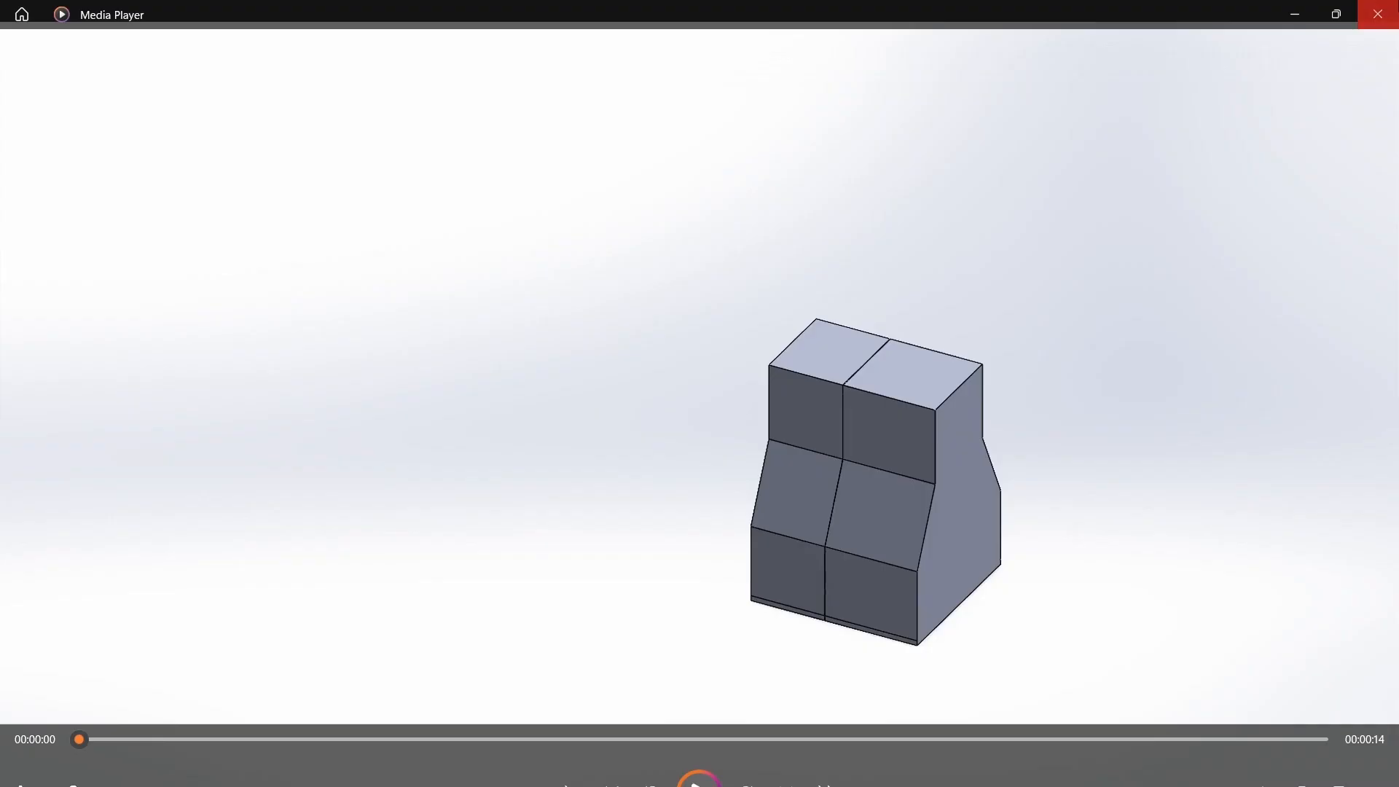
Step: Close the video player and switch back to SOLIDWORKS
left_click(1380, 11)
left_click(1047, 675)
key("alt+Tab")
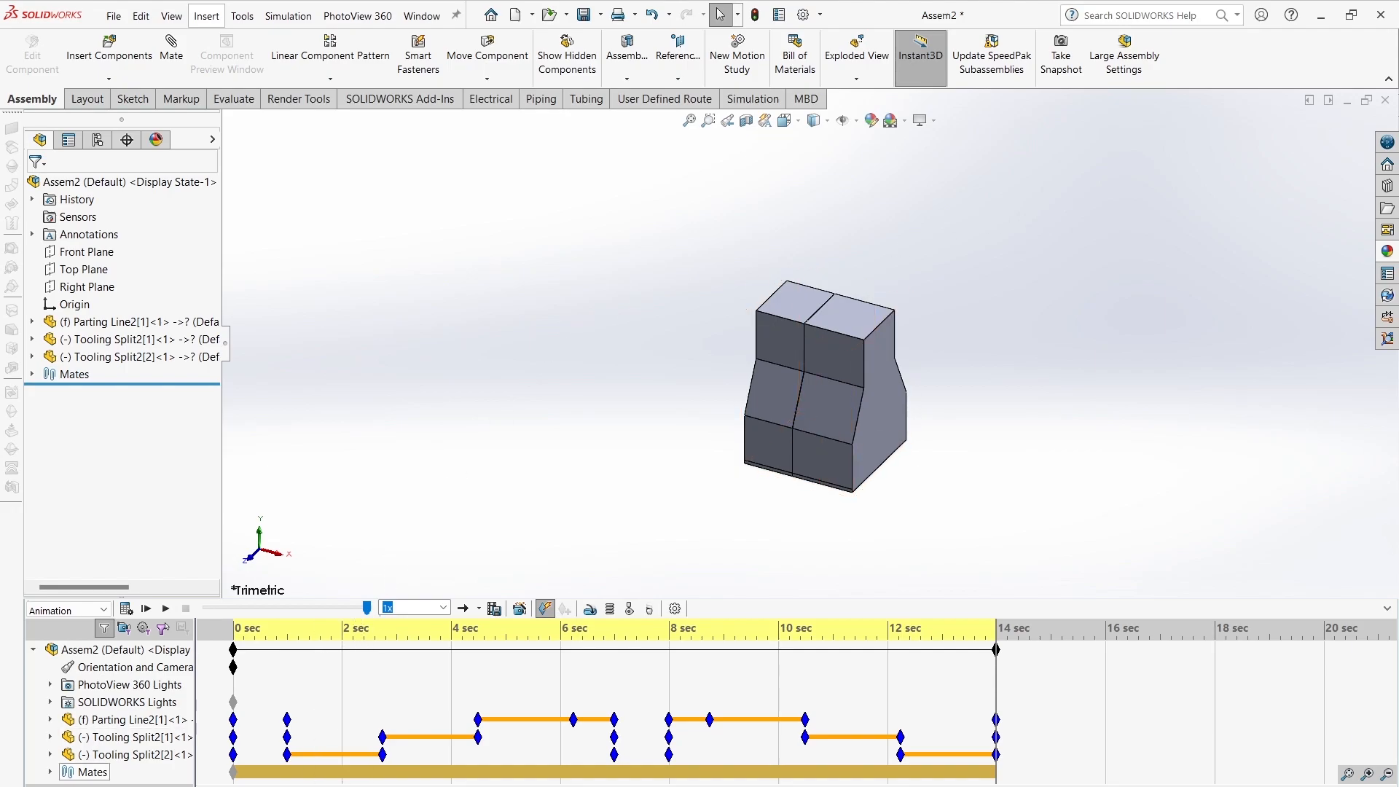
Step: Leave the motion study and return to the model view of the assembly
left_click(91, 786)
left_click(1384, 100)
left_click(659, 403)
left_click(947, 755)
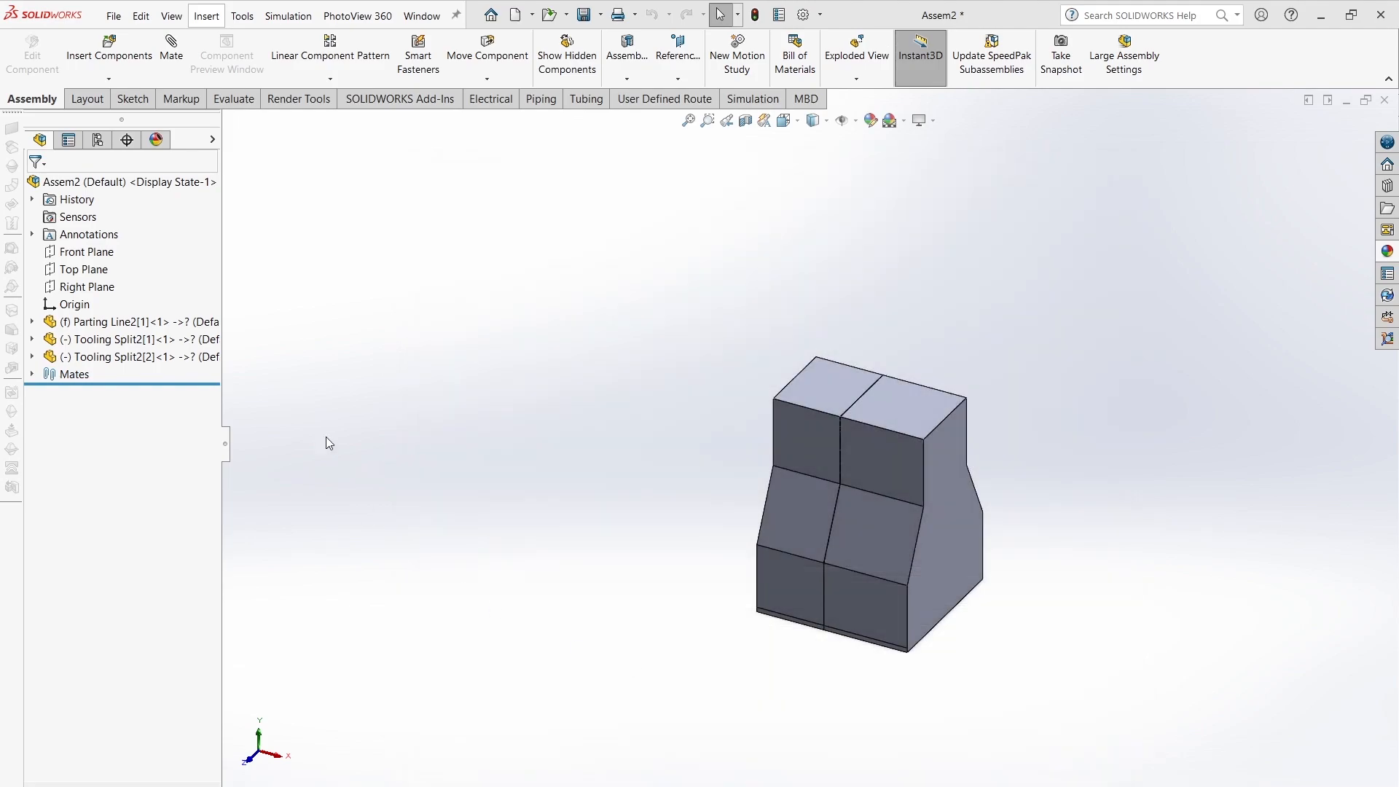